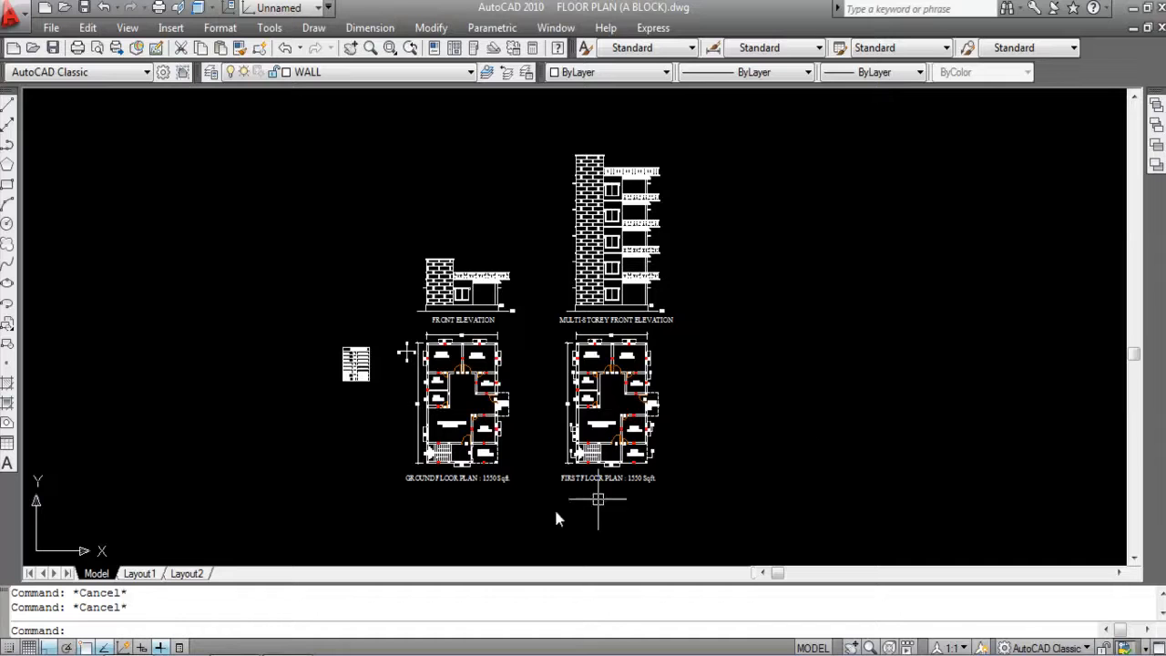
Step: Examine the floor plans and front elevations, including the section marks around the first floor plan's living area and staircase
scroll(420, 503, "up", 2)
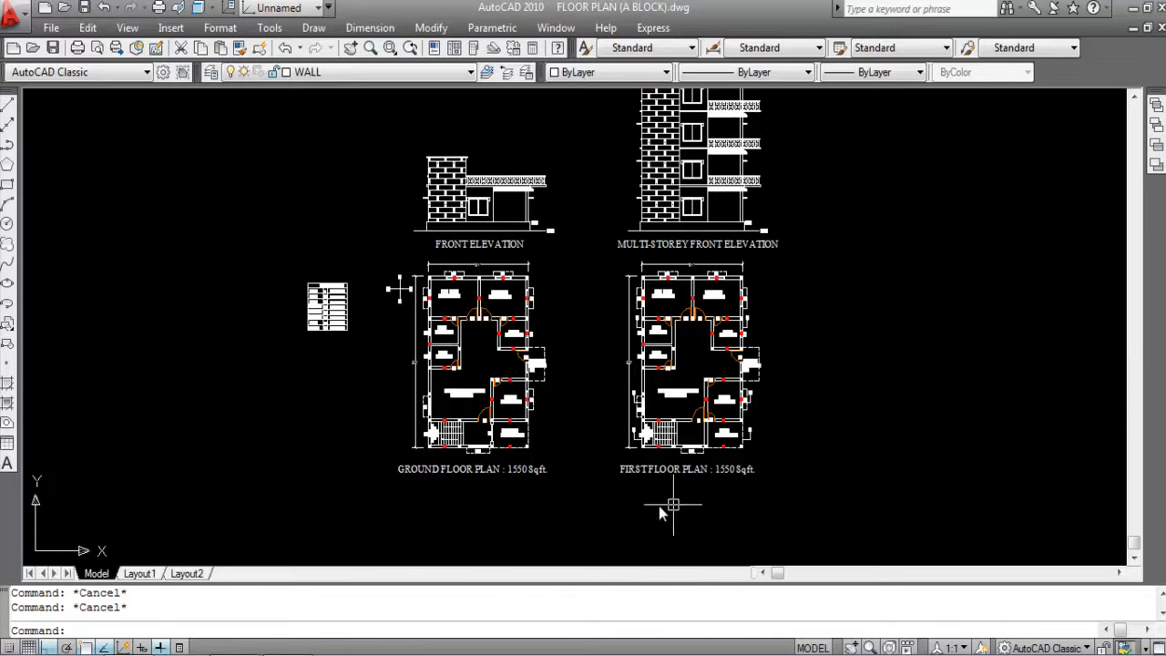
scroll(597, 532, "down", 2)
scroll(581, 396, "up", 2)
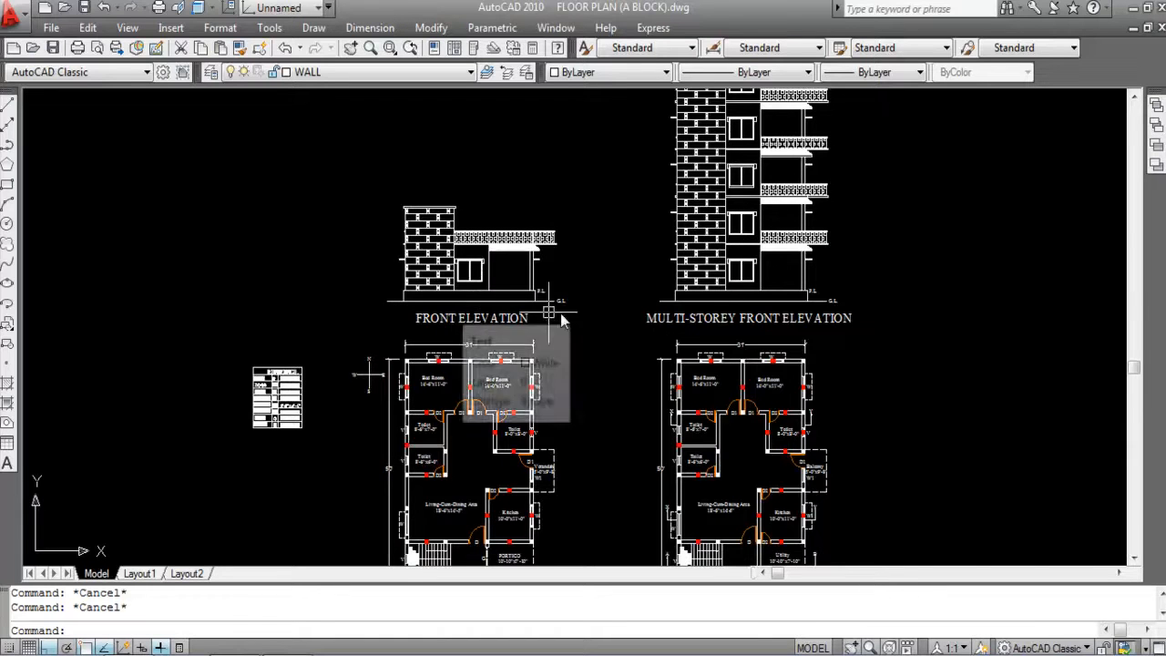
scroll(815, 326, "down", 1)
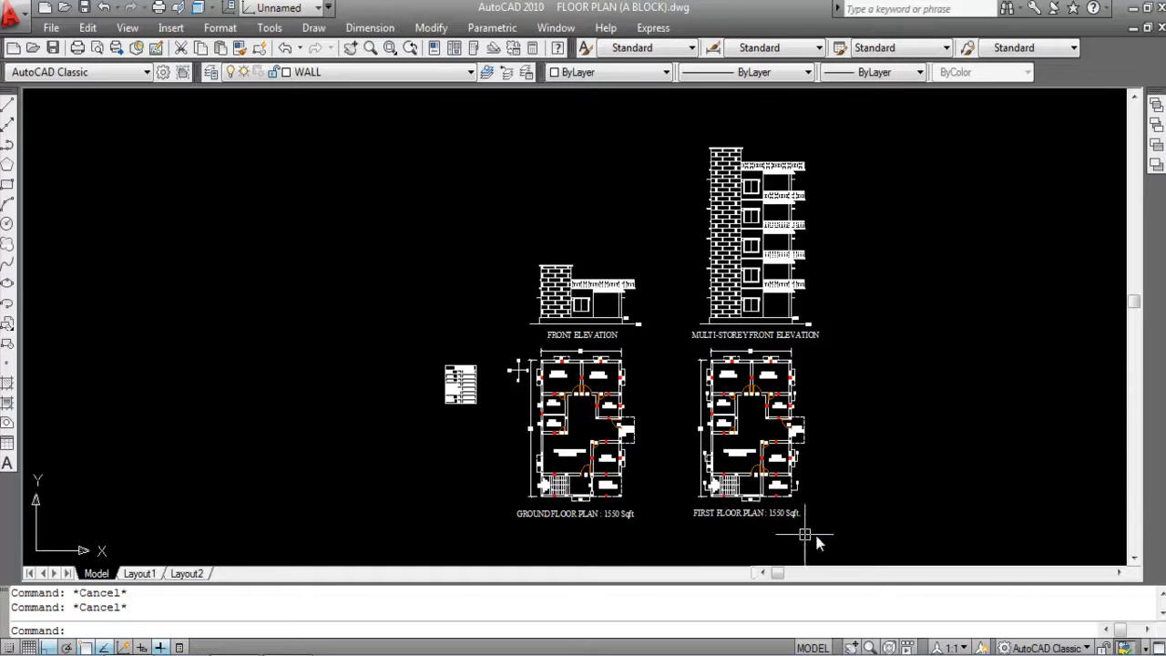
scroll(718, 544, "up", 5)
scroll(572, 400, "up", 4)
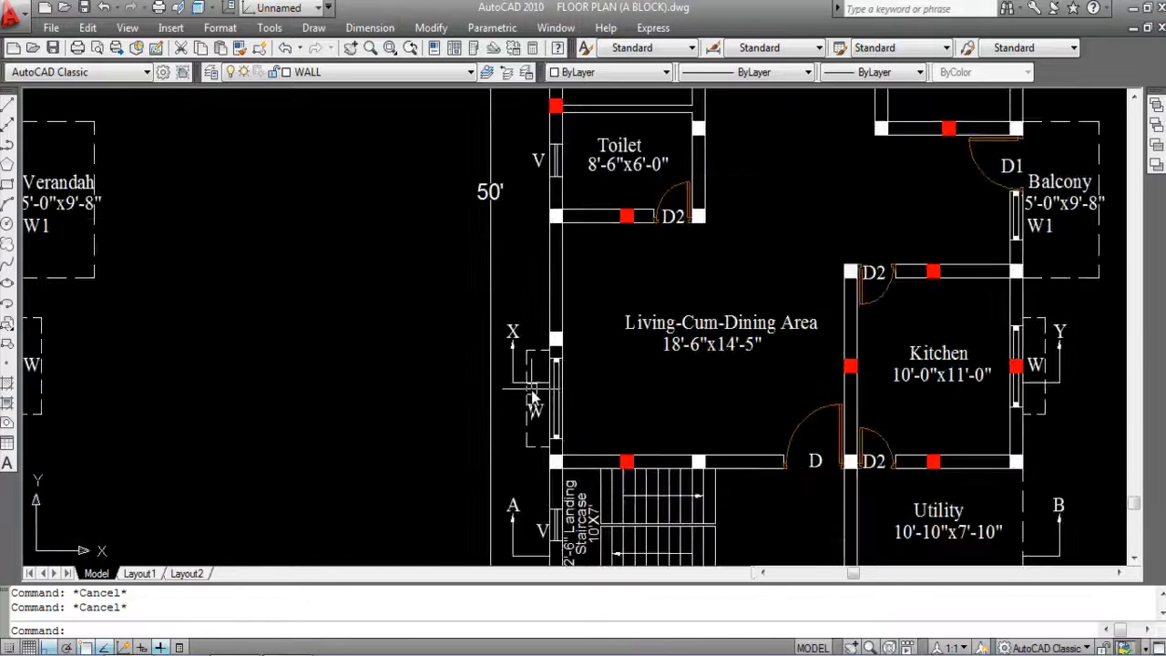
scroll(496, 392, "down", 5)
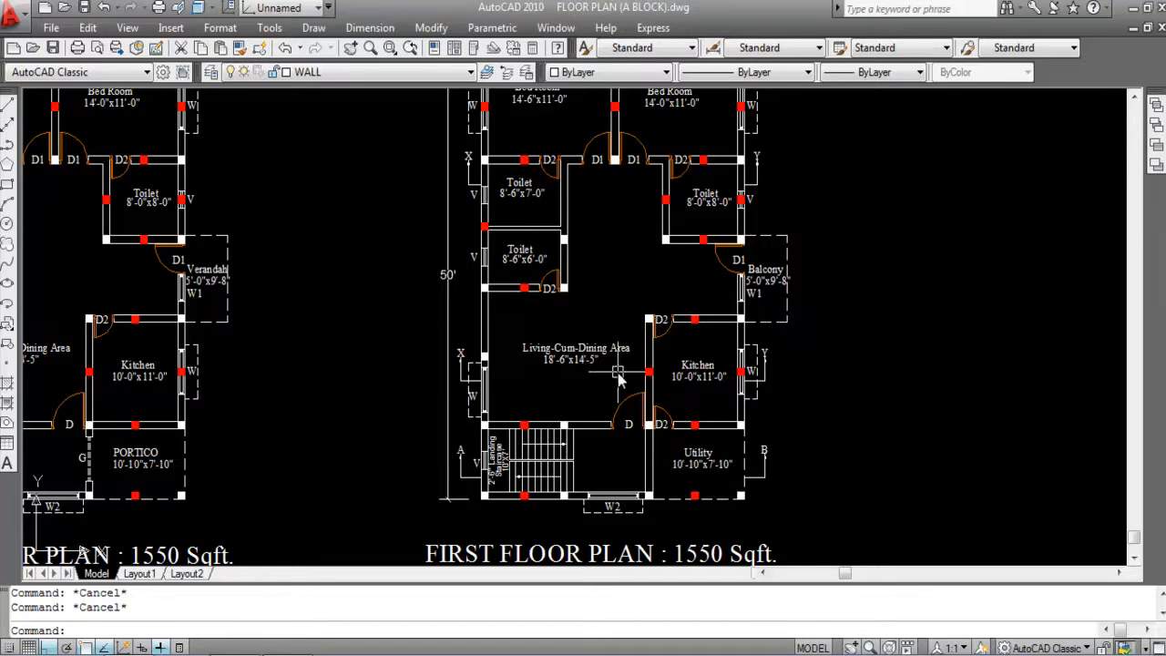
scroll(531, 404, "down", 5)
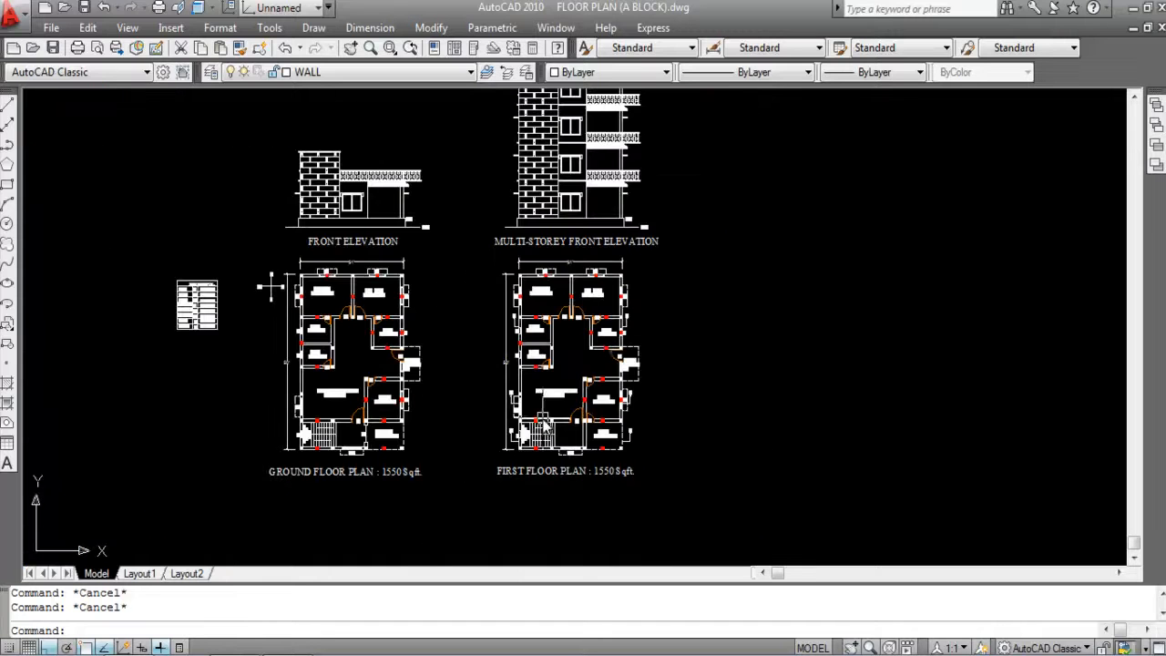
scroll(528, 338, "up", 2)
scroll(510, 347, "down", 3)
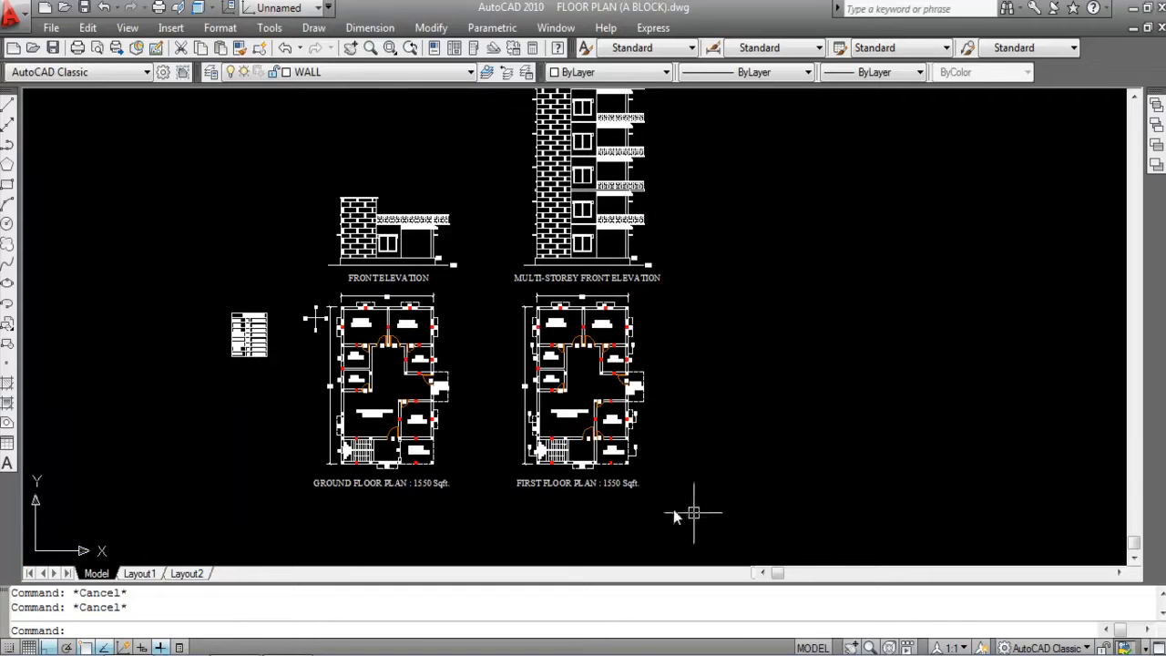
scroll(625, 495, "up", 2)
scroll(545, 492, "down", 2)
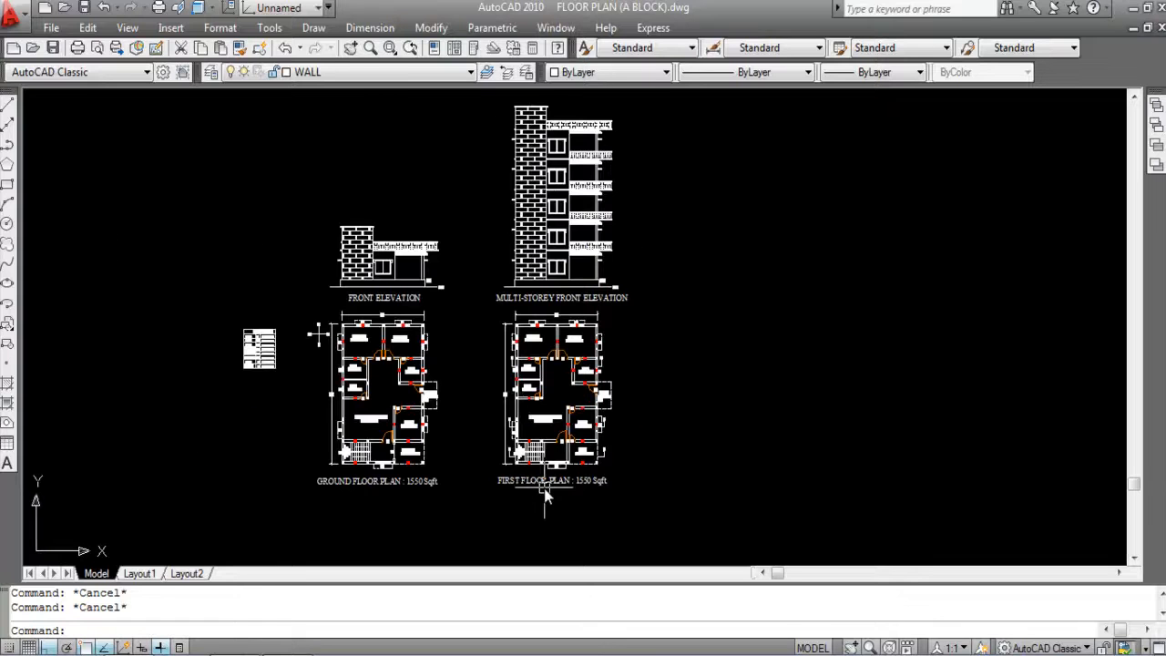
Step: Copy the whole first floor plan with its title horizontally about 103'-8" to the right, into empty space
left_click(702, 519)
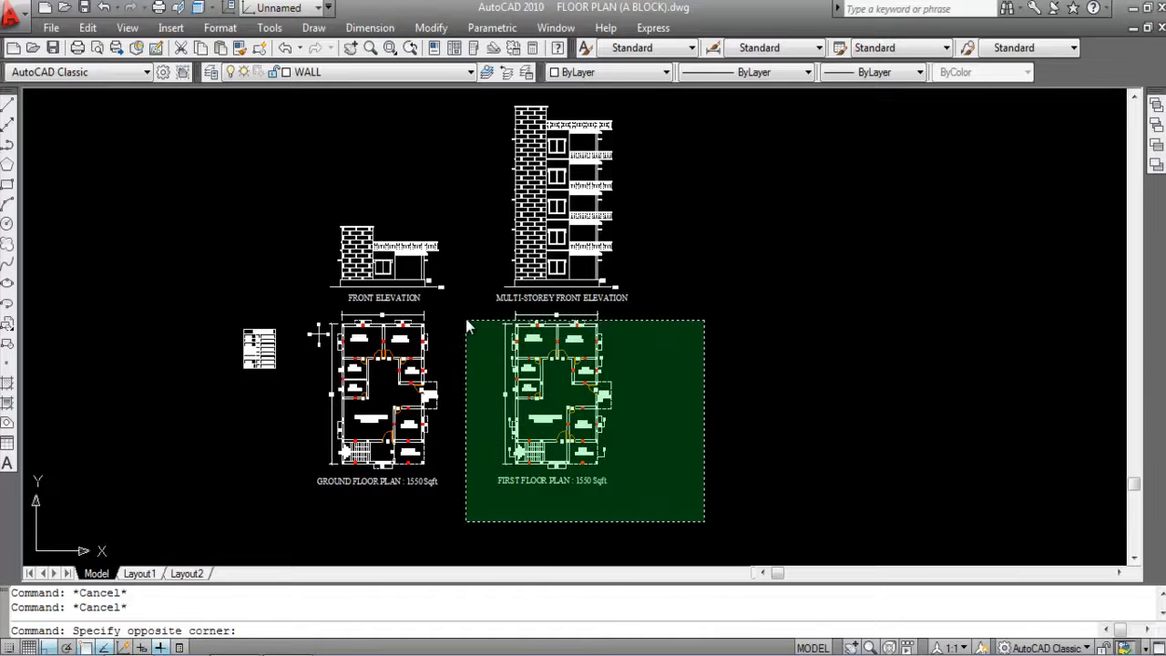
left_click(463, 309)
left_click(634, 511)
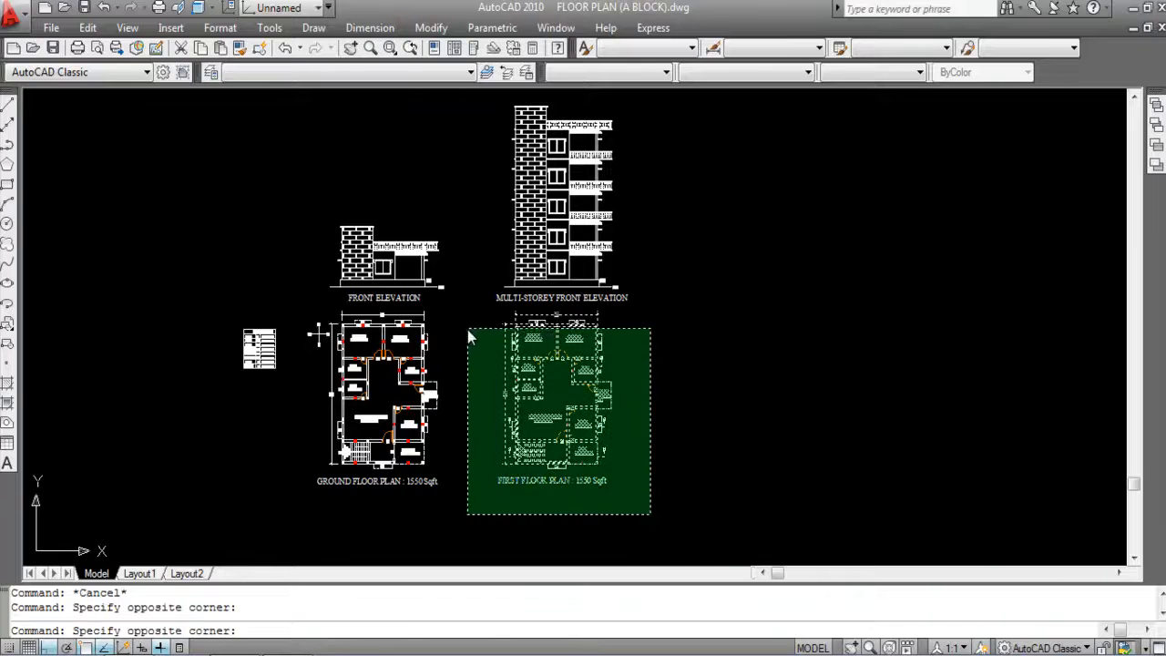
left_click(465, 309)
type("co")
key("Return")
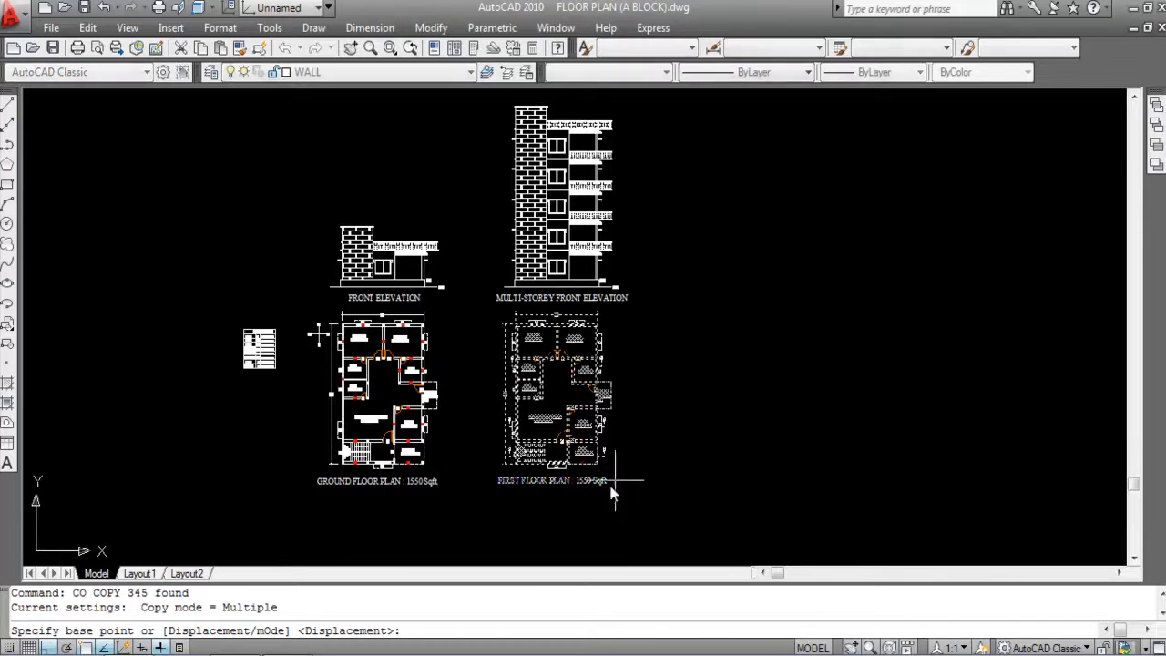
left_click(556, 497)
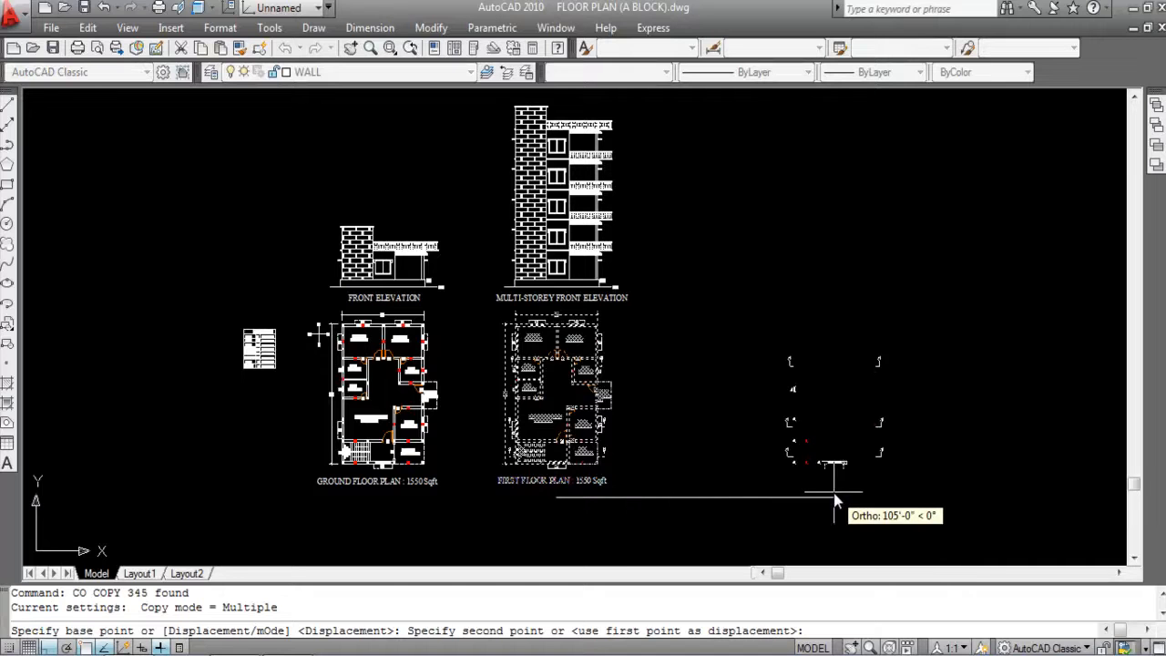
left_click(826, 497)
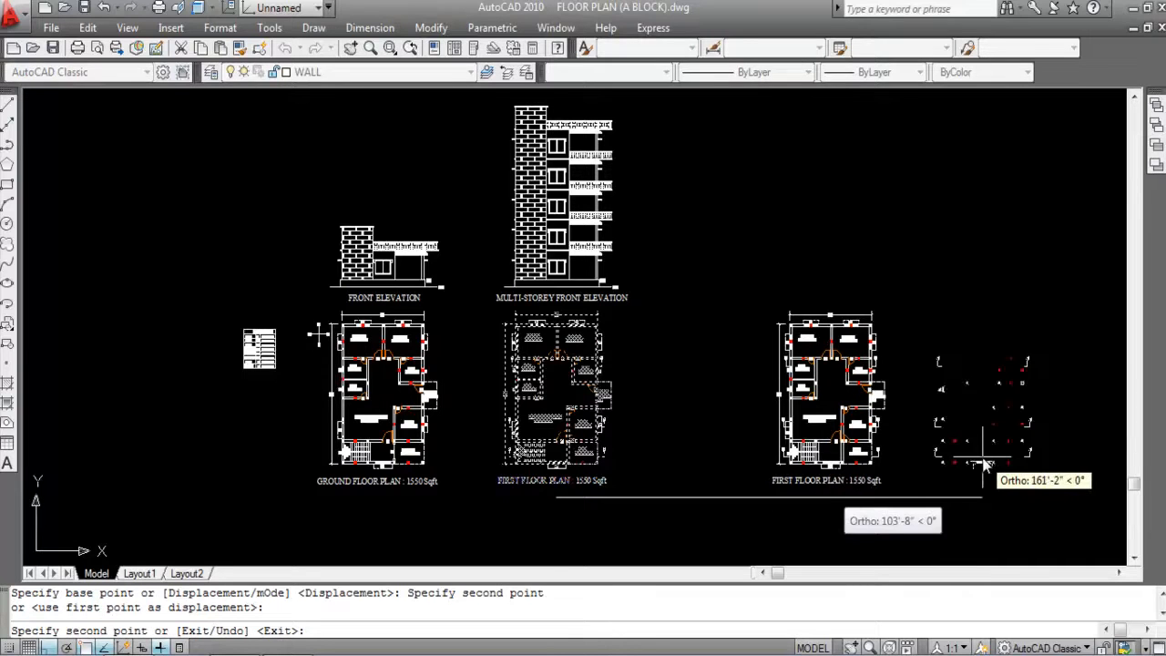
key("Escape")
Step: Draw a horizontal ground line above the copied floor plan, level with the multi-storey elevation's ground line and wider than the plan
scroll(967, 399, "up", 2)
scroll(520, 331, "down", 3)
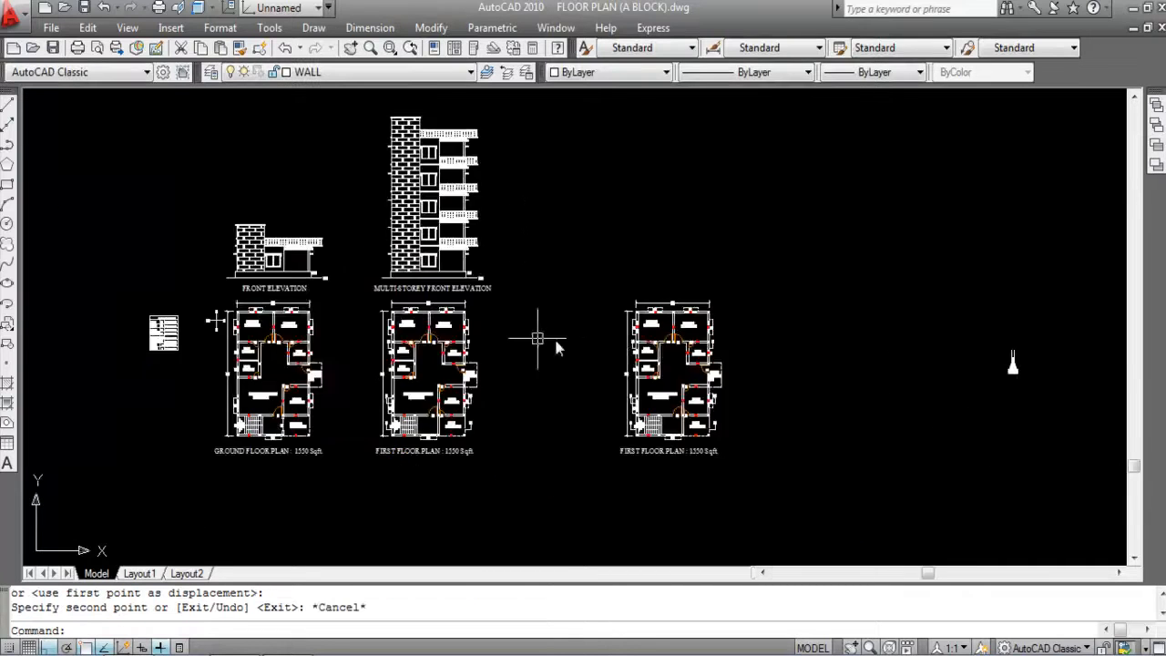
scroll(706, 358, "up", 2)
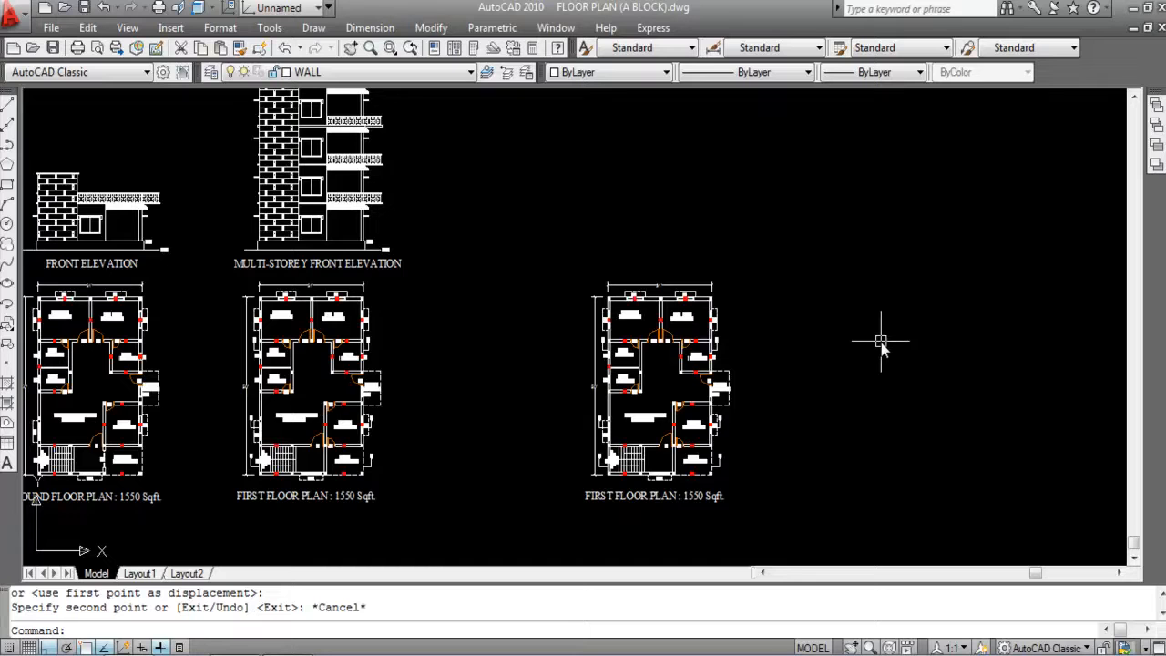
type("L")
key("Return")
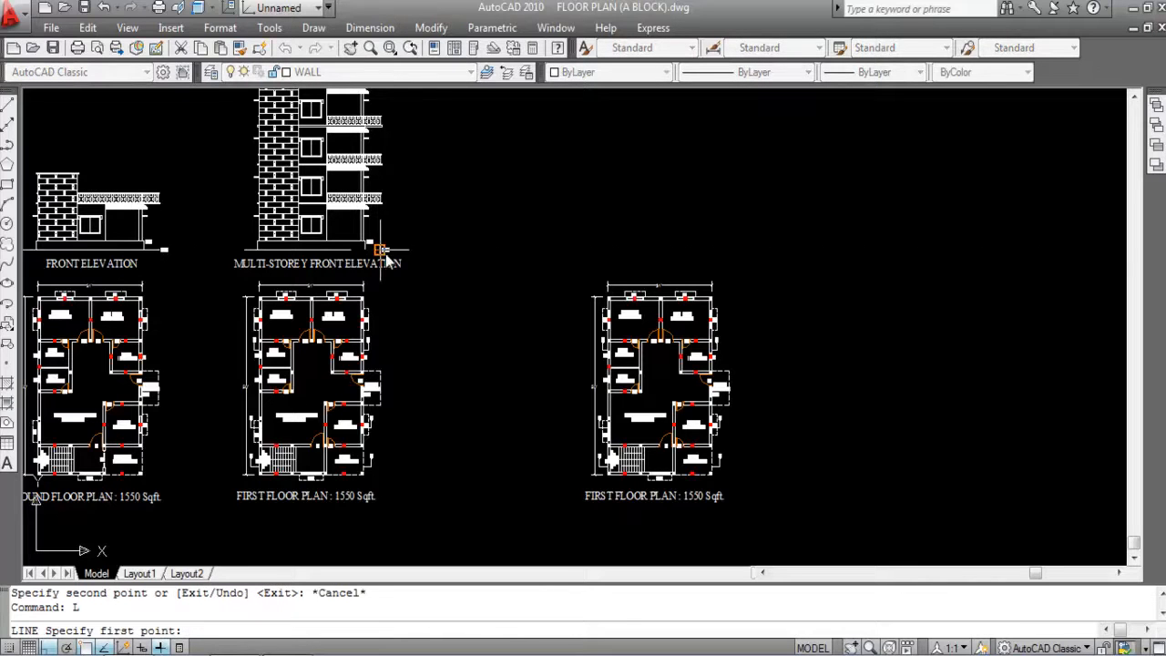
left_click(533, 249)
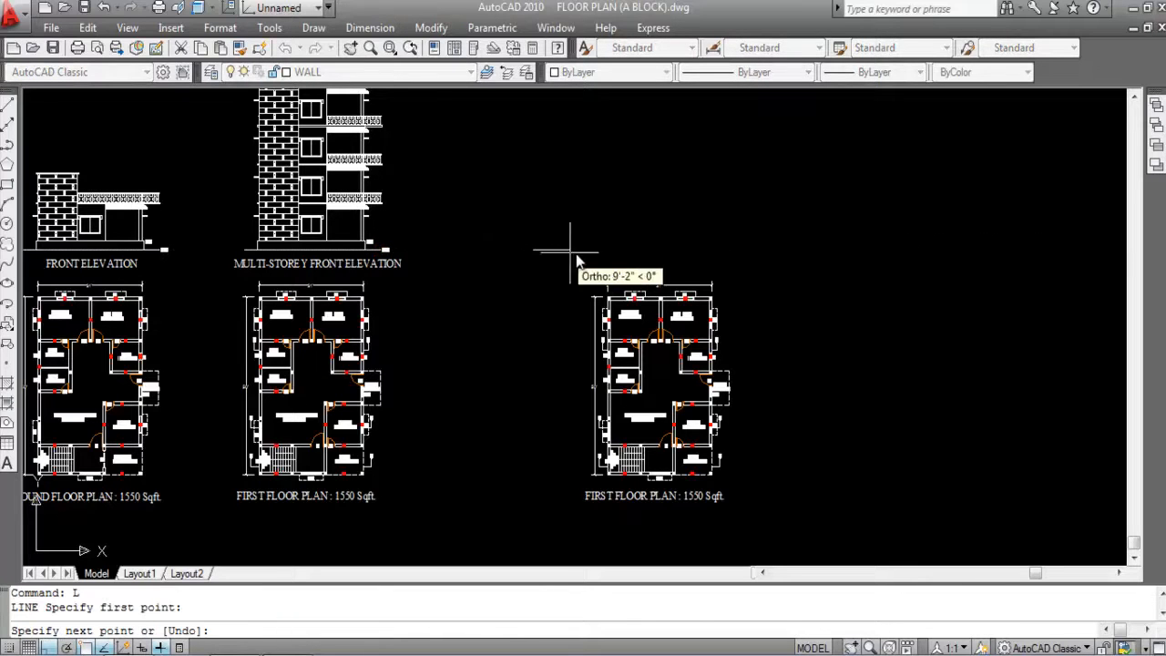
left_click(796, 249)
key("Return")
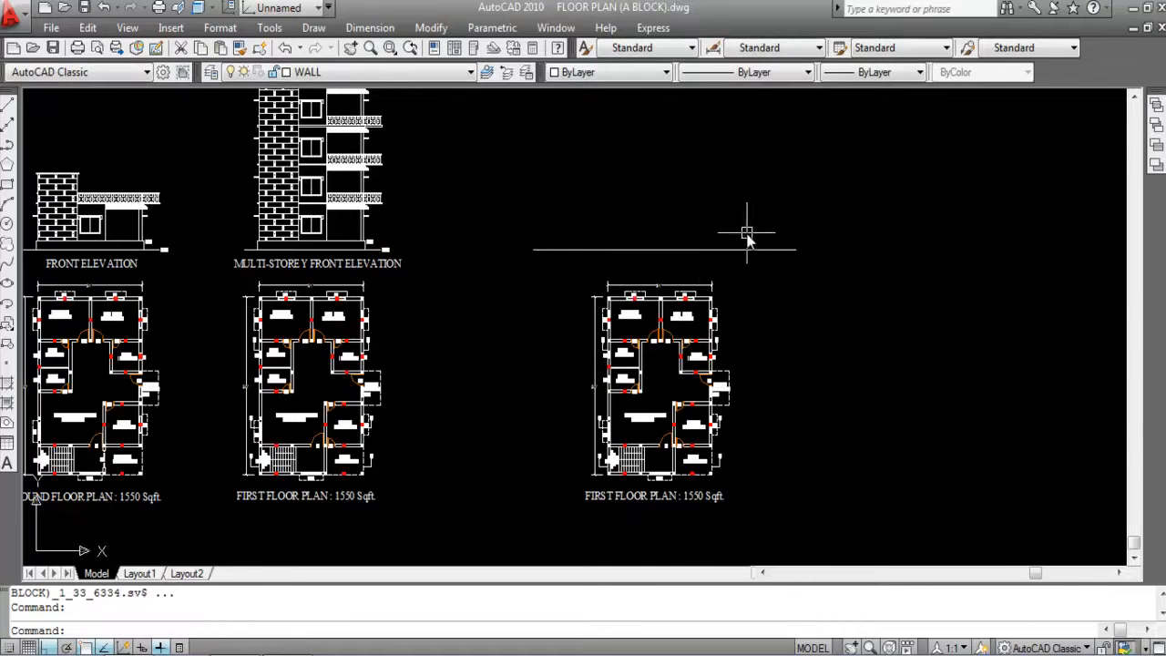
Step: Offset the new ground line upward by 2'6 to form the plinth level line
scroll(747, 235, "up", 2)
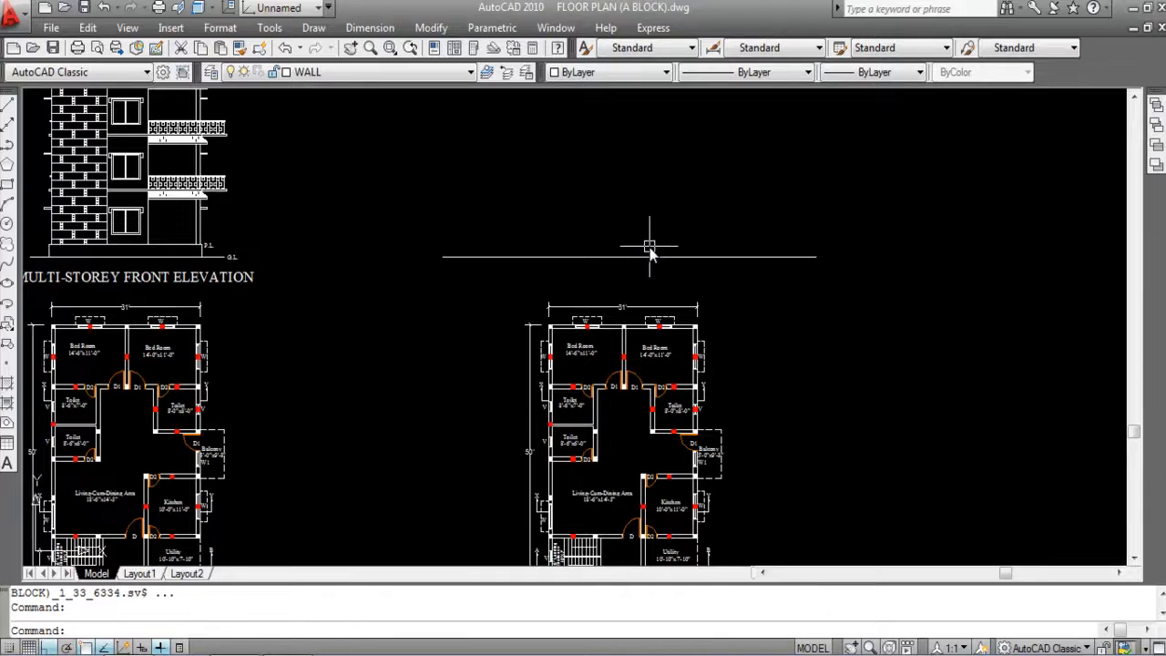
scroll(646, 248, "down", 2)
mouse_move(670, 262)
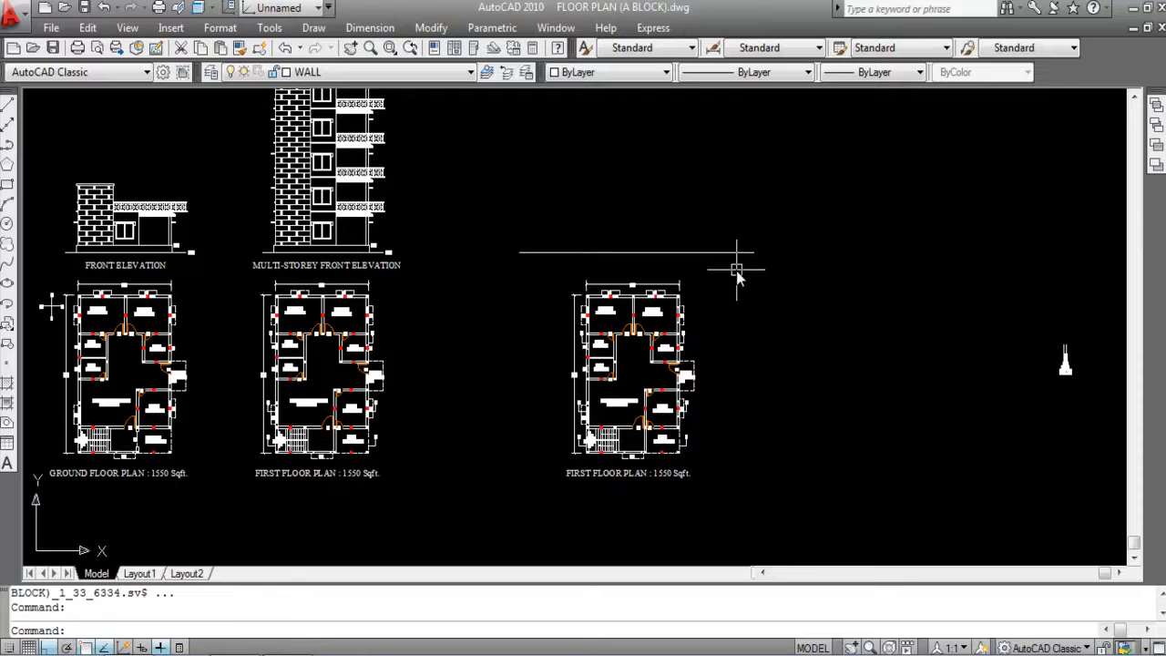
type("o")
key("Return")
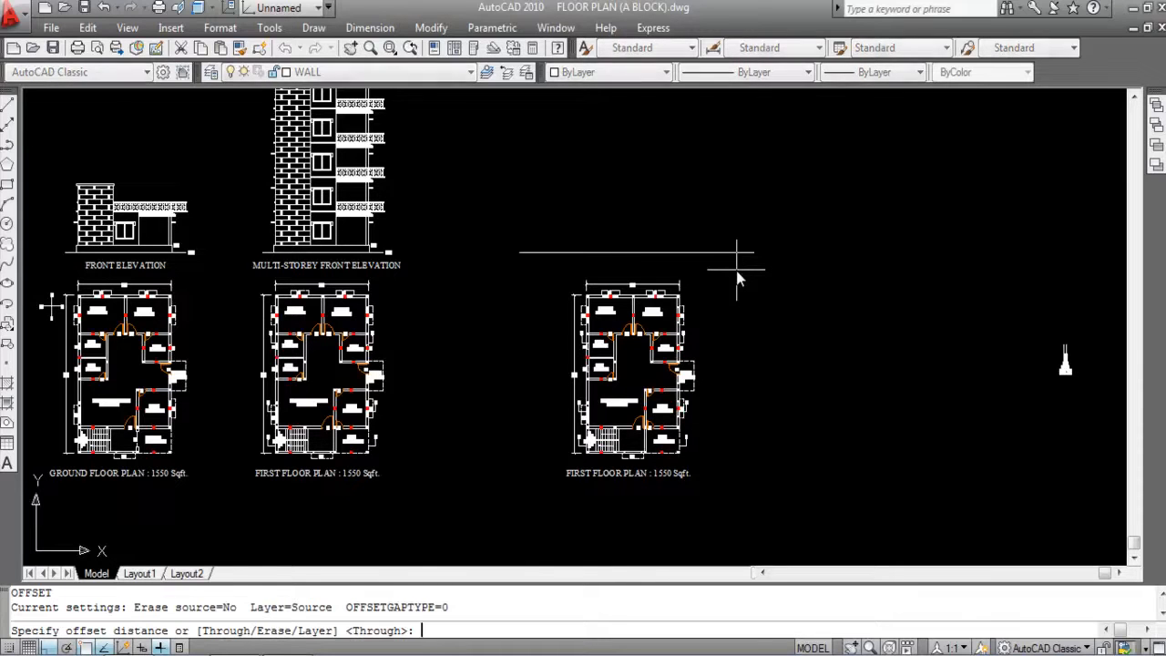
type("2'6")
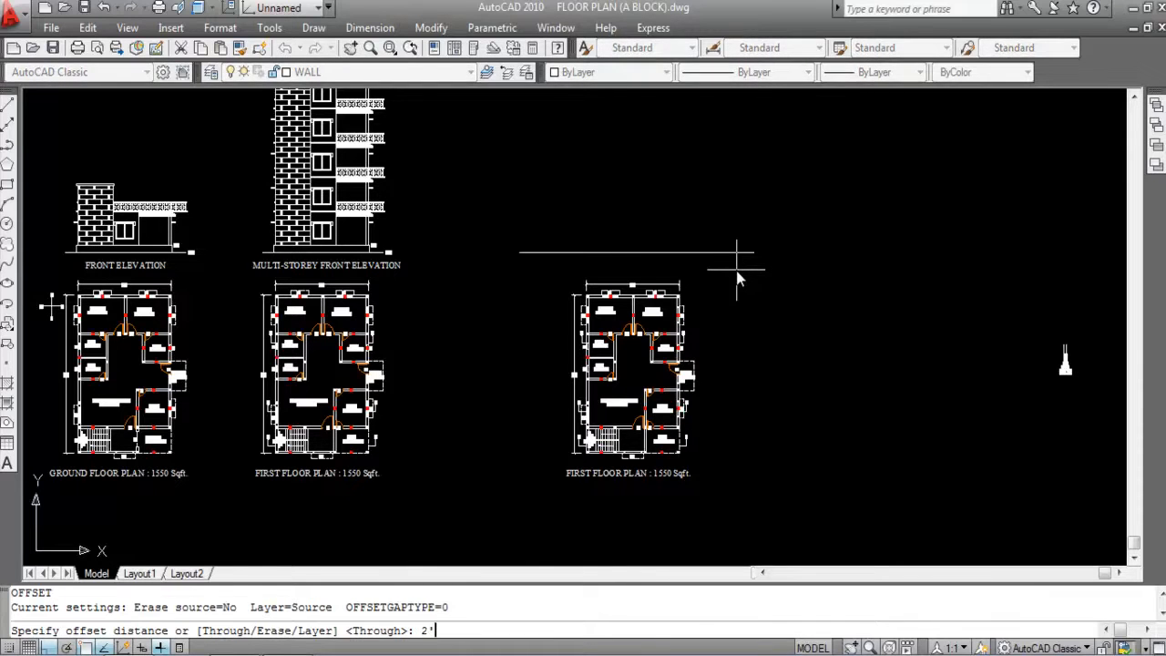
key("Return")
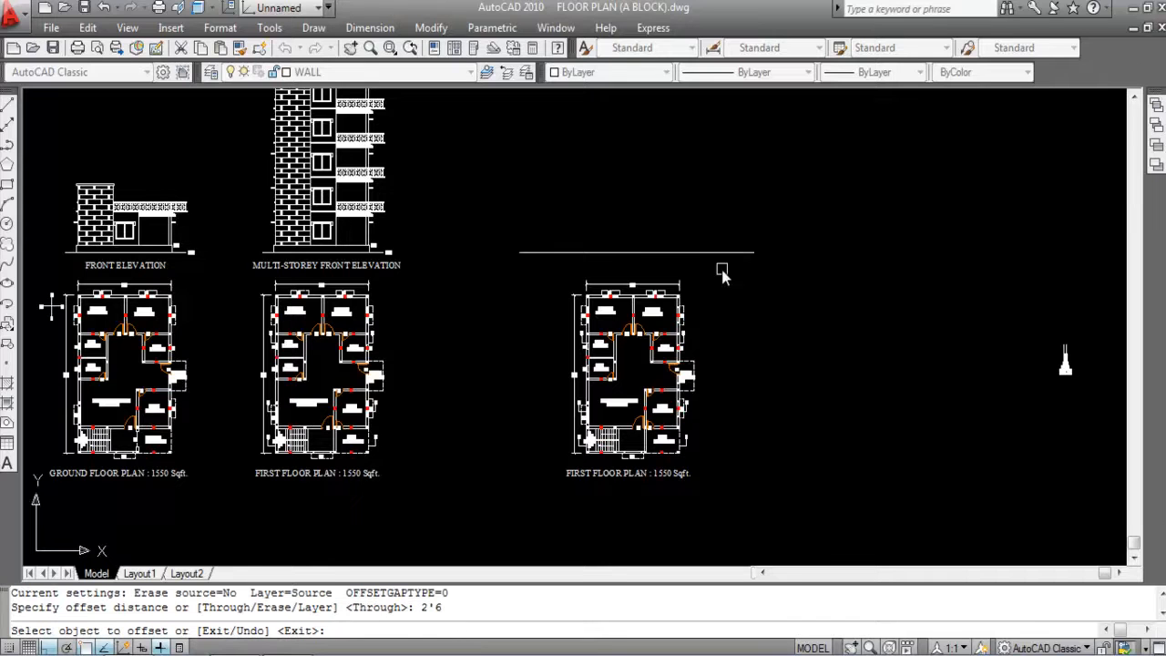
left_click(700, 252)
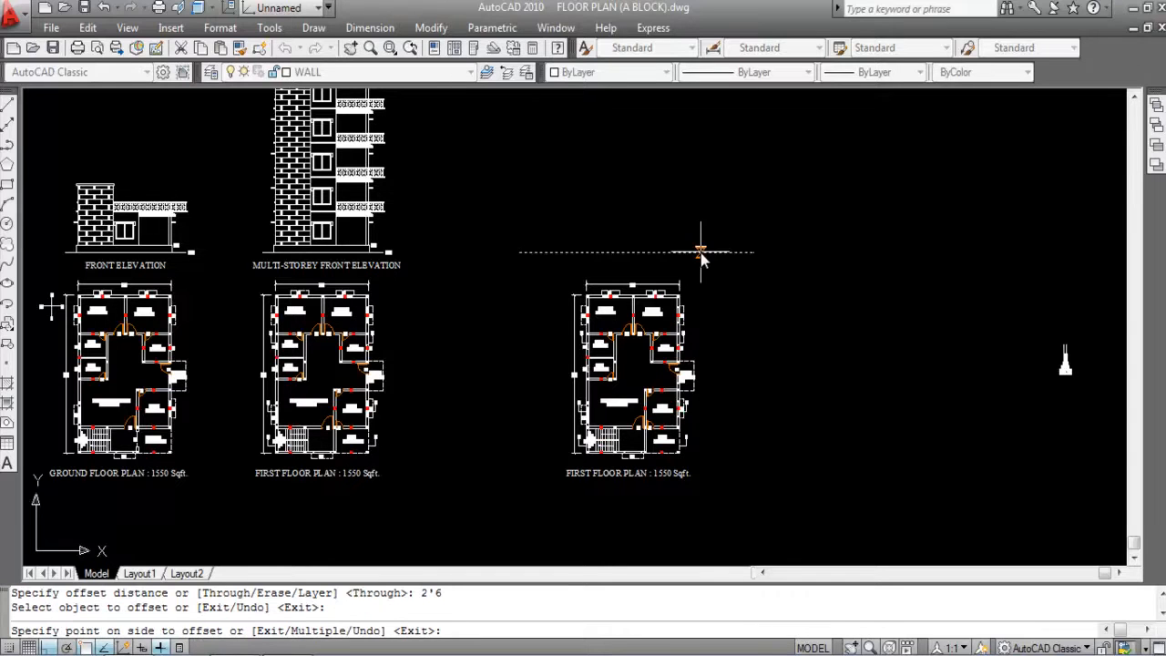
left_click(687, 182)
key("Escape")
Step: Check the spacing between the two horizontal lines at their right ends with a linear dimension, without placing it
scroll(745, 253, "up", 2)
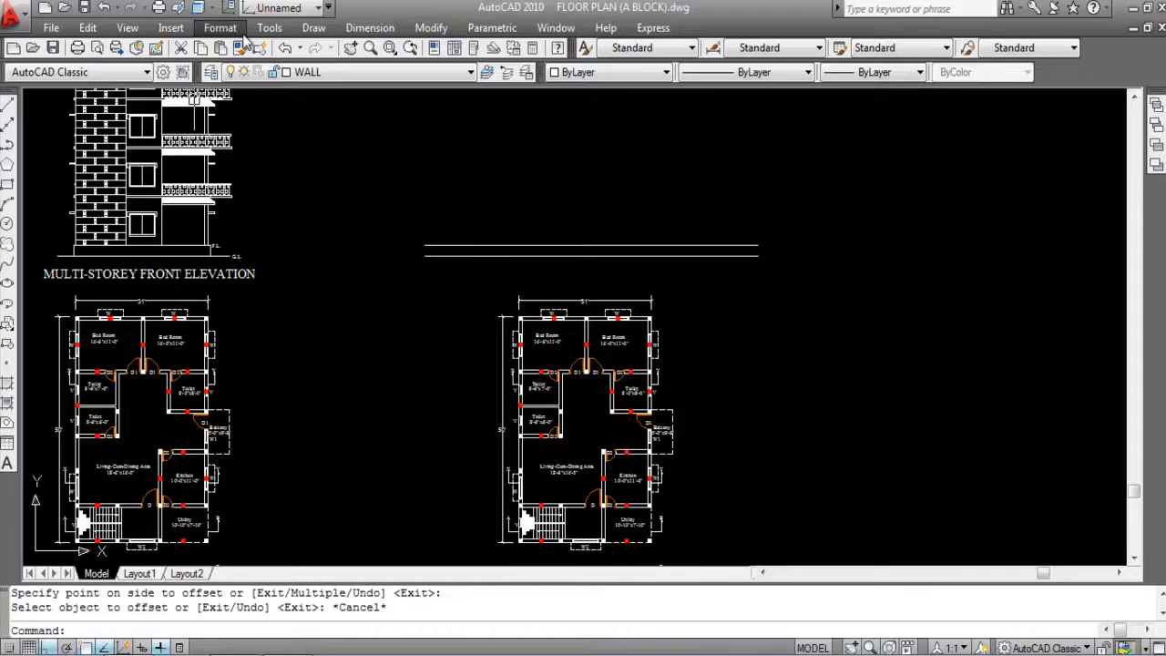
left_click(370, 28)
left_click(379, 76)
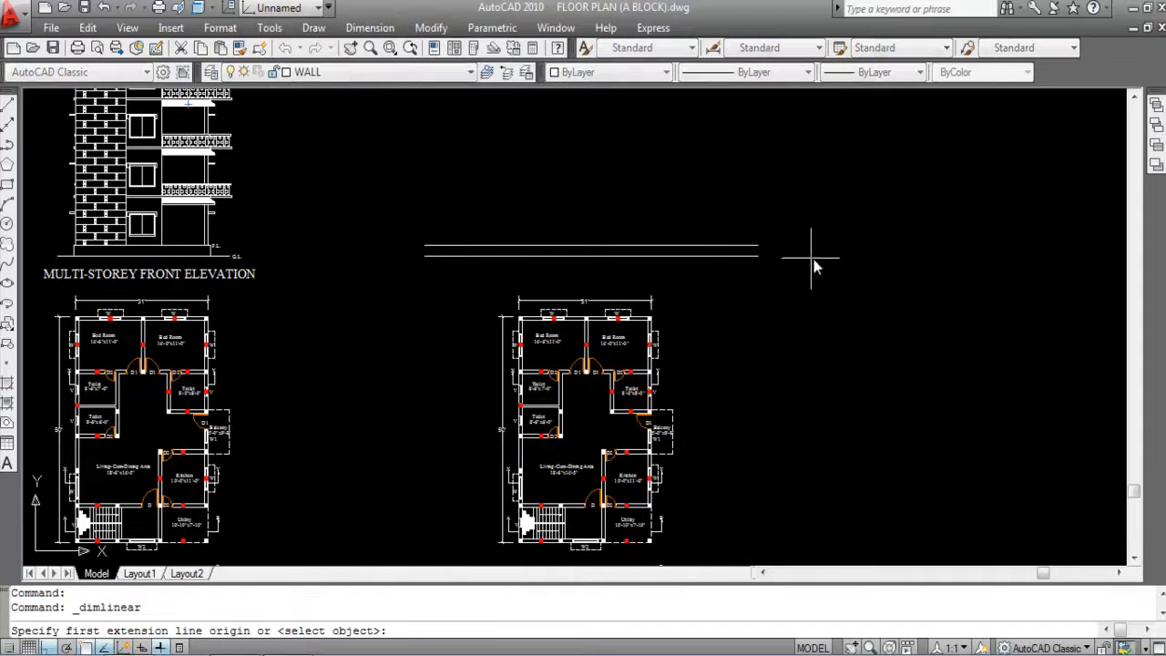
left_click(757, 246)
left_click(760, 256)
scroll(797, 259, "up", 5)
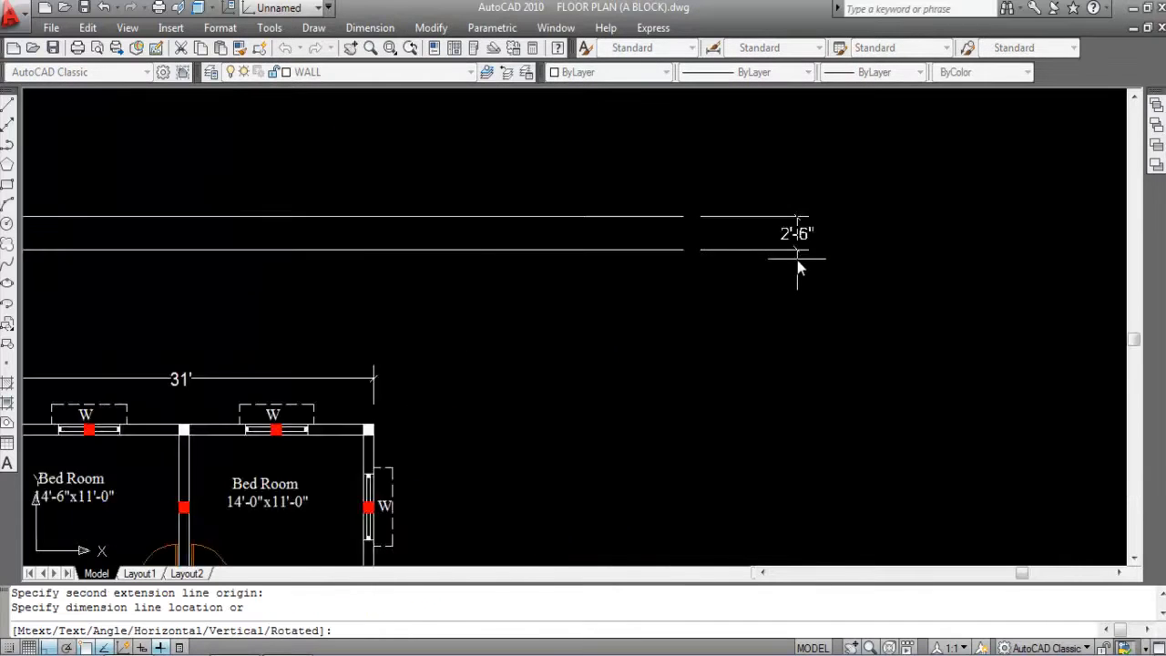
key("Escape")
Step: Examine the X-Y and A-B section marks on the copied first floor plan and the rooms they cut through
scroll(614, 253, "down", 6)
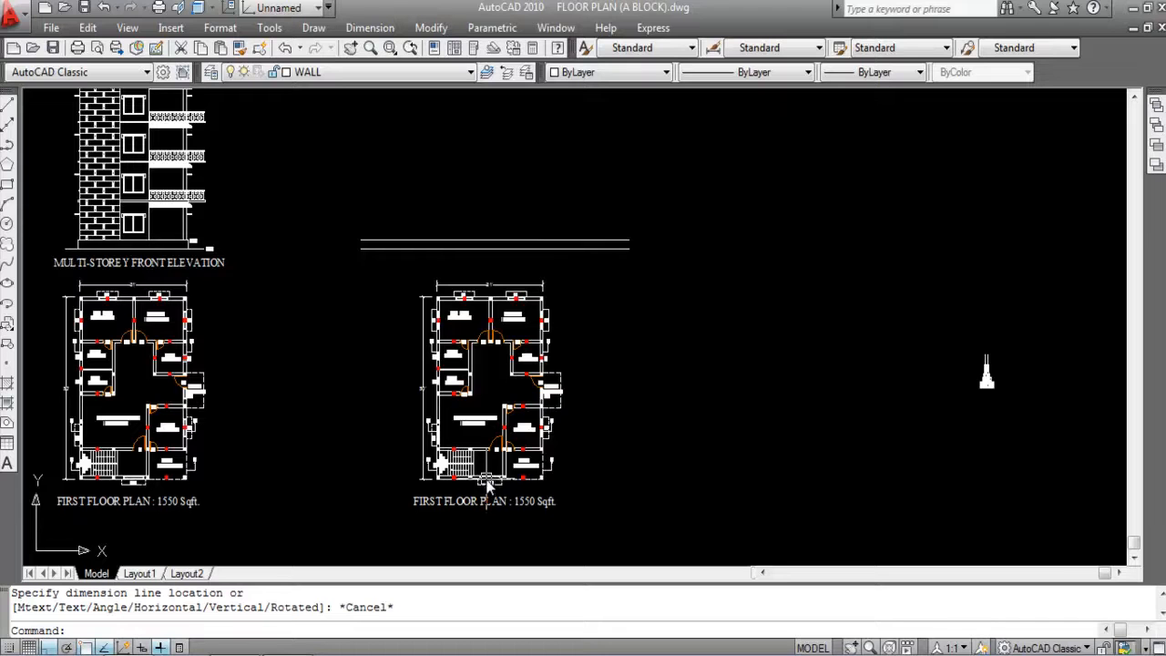
scroll(490, 455, "up", 4)
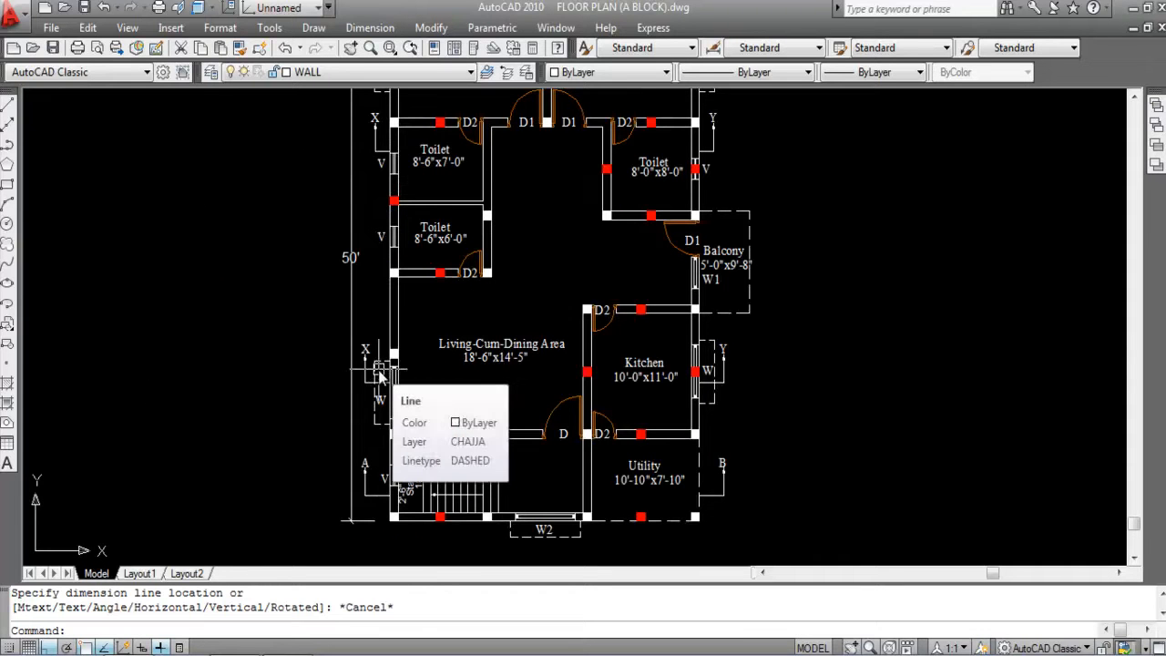
scroll(373, 359, "up", 2)
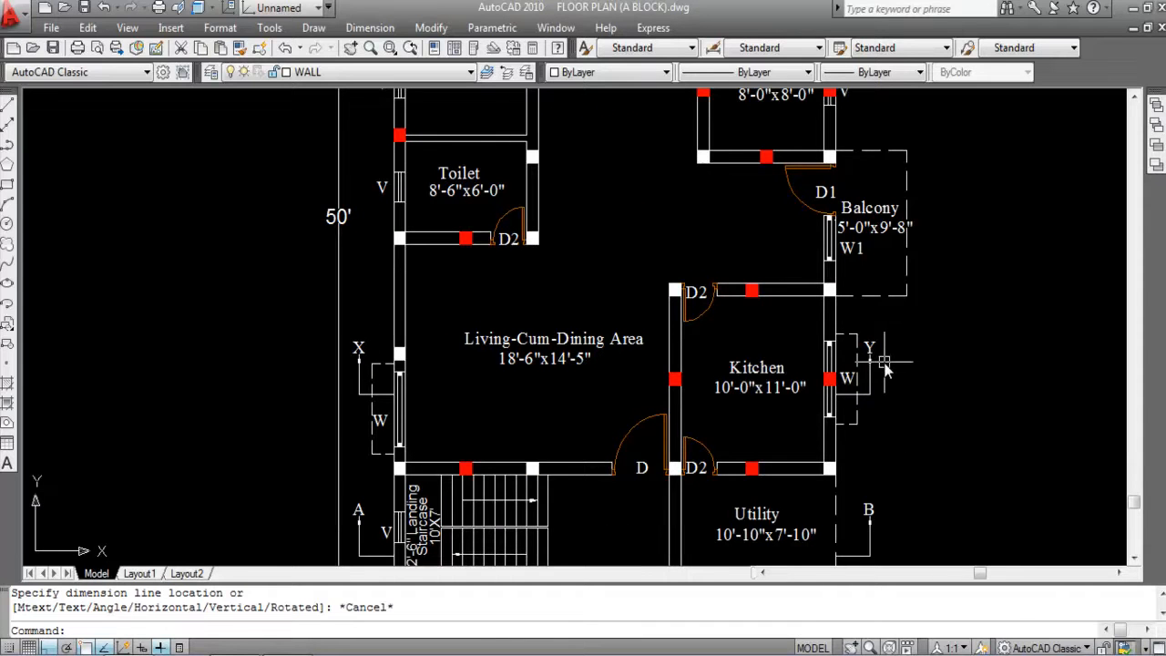
scroll(683, 446, "down", 3)
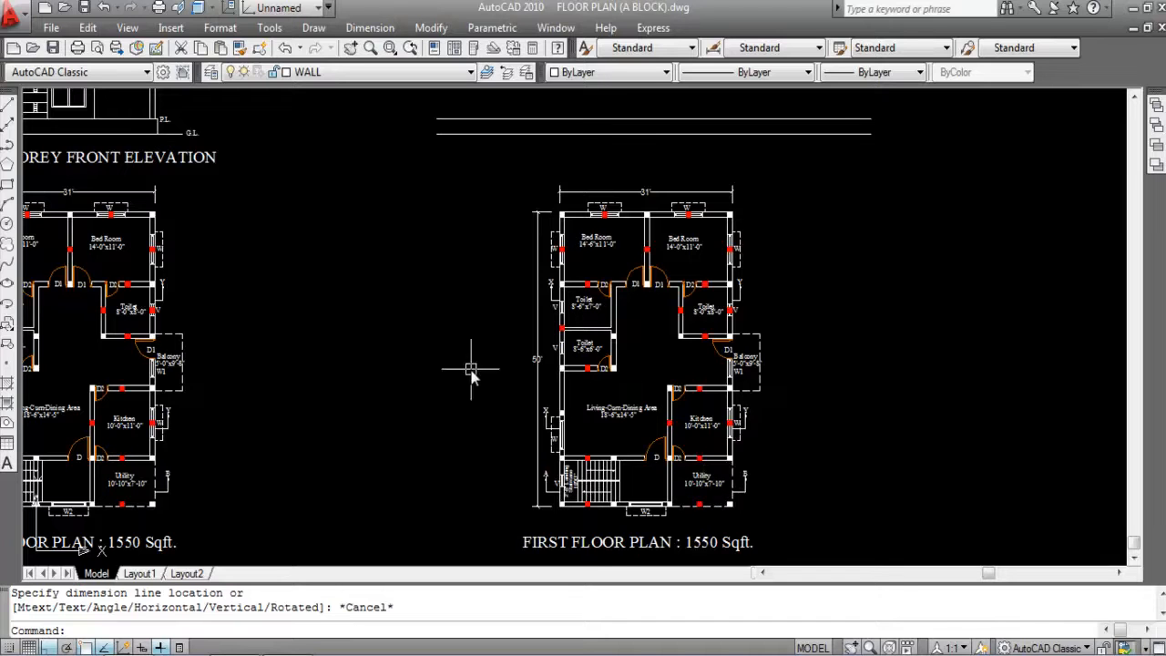
scroll(700, 398, "up", 2)
scroll(482, 444, "up", 2)
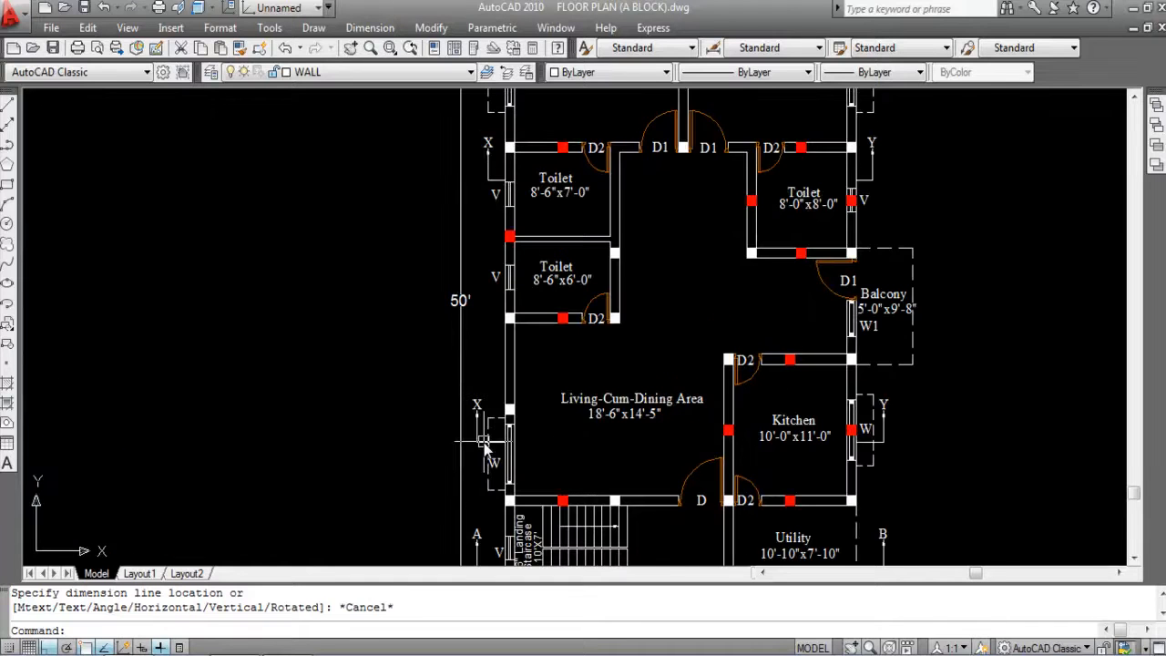
scroll(486, 447, "up", 4)
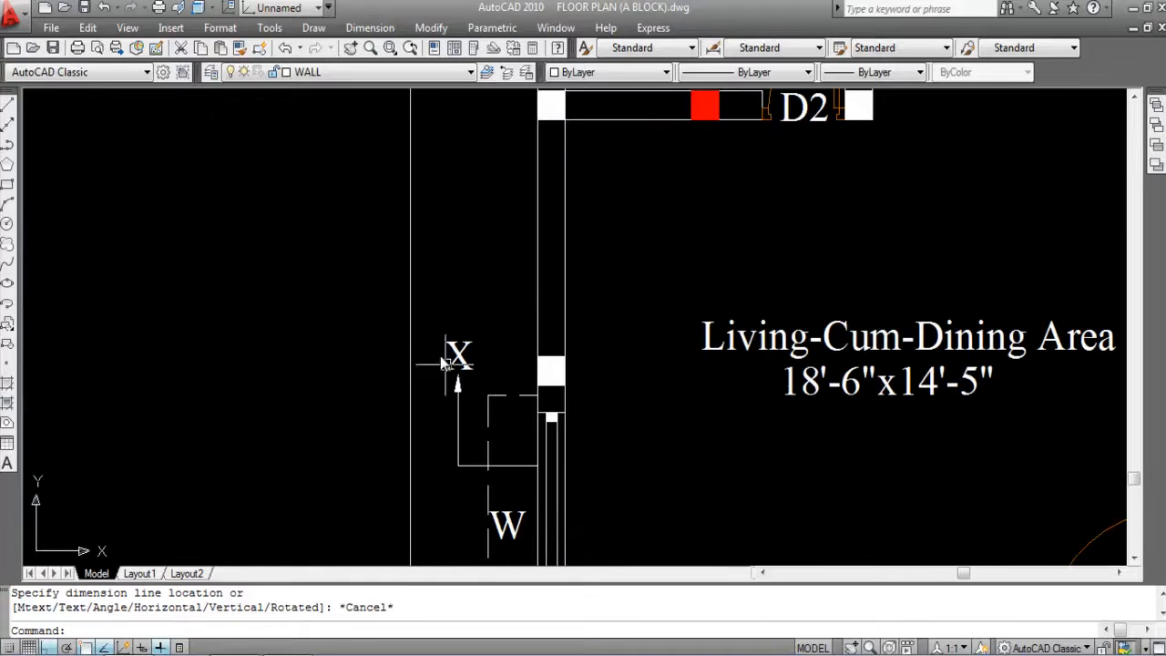
scroll(405, 374, "down", 6)
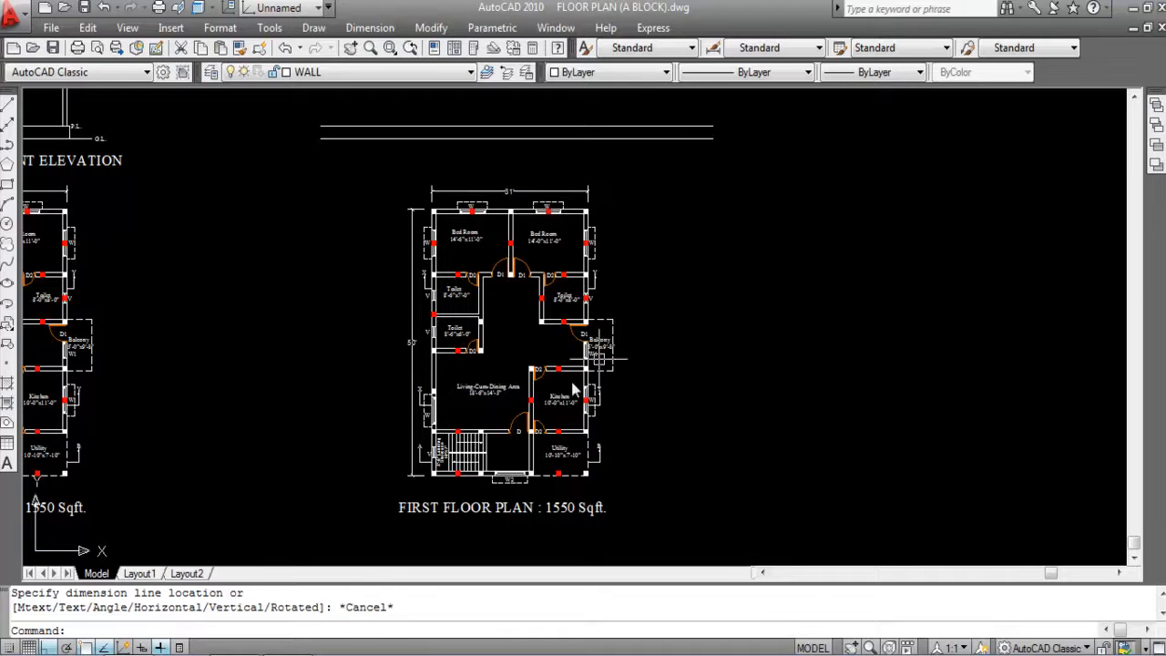
scroll(434, 430, "up", 2)
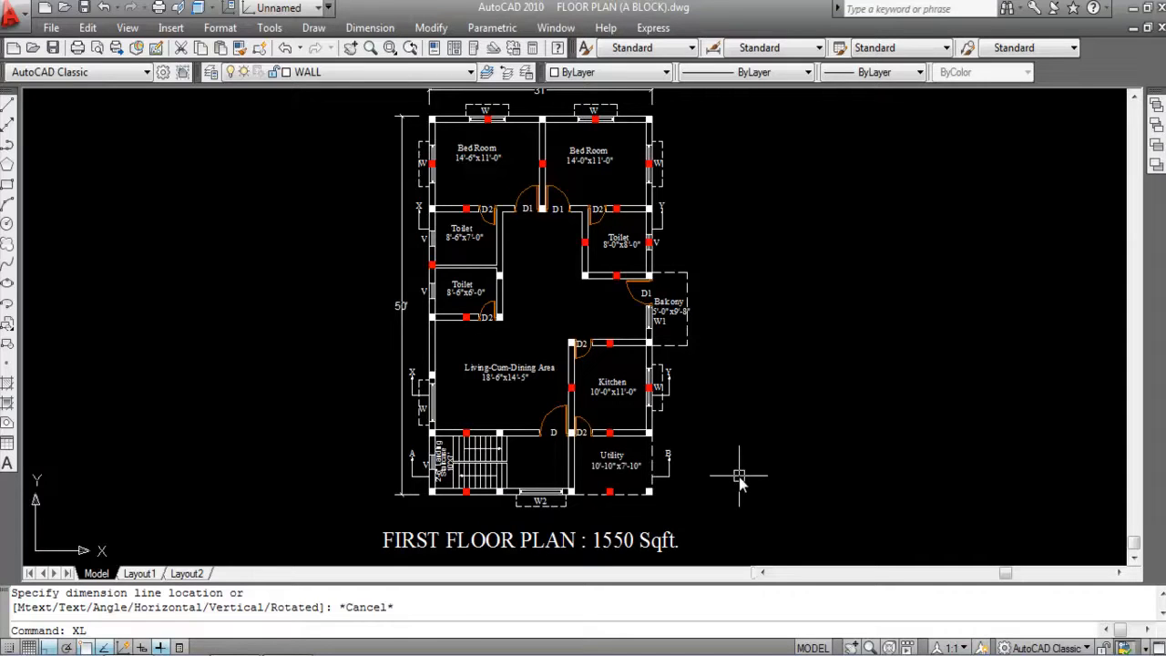
Step: Draw a horizontal construction line along the lower X-Y section mark, through the living area and kitchen of the copied plan
key("Return")
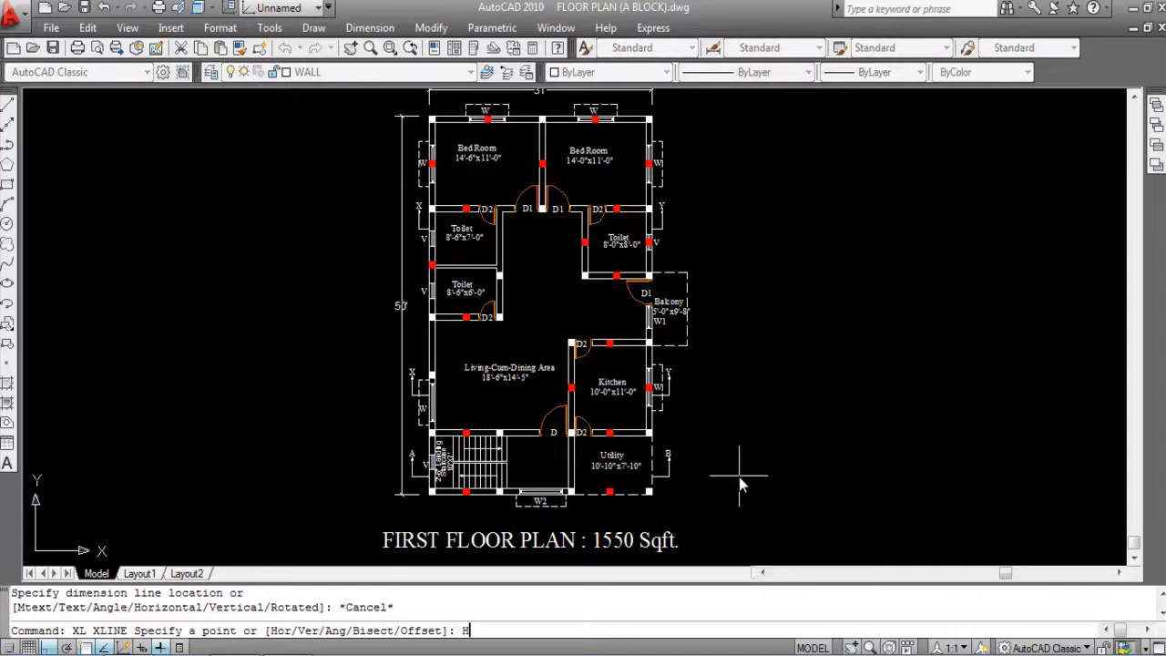
key("Return")
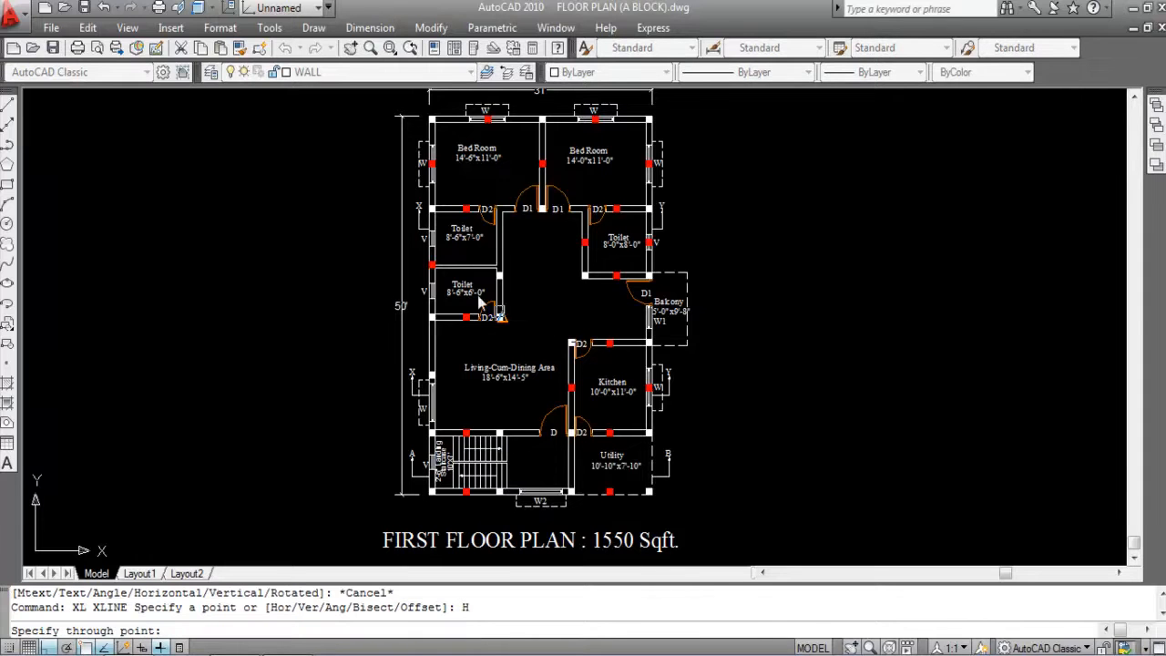
scroll(433, 406, "up", 5)
scroll(433, 409, "up", 4)
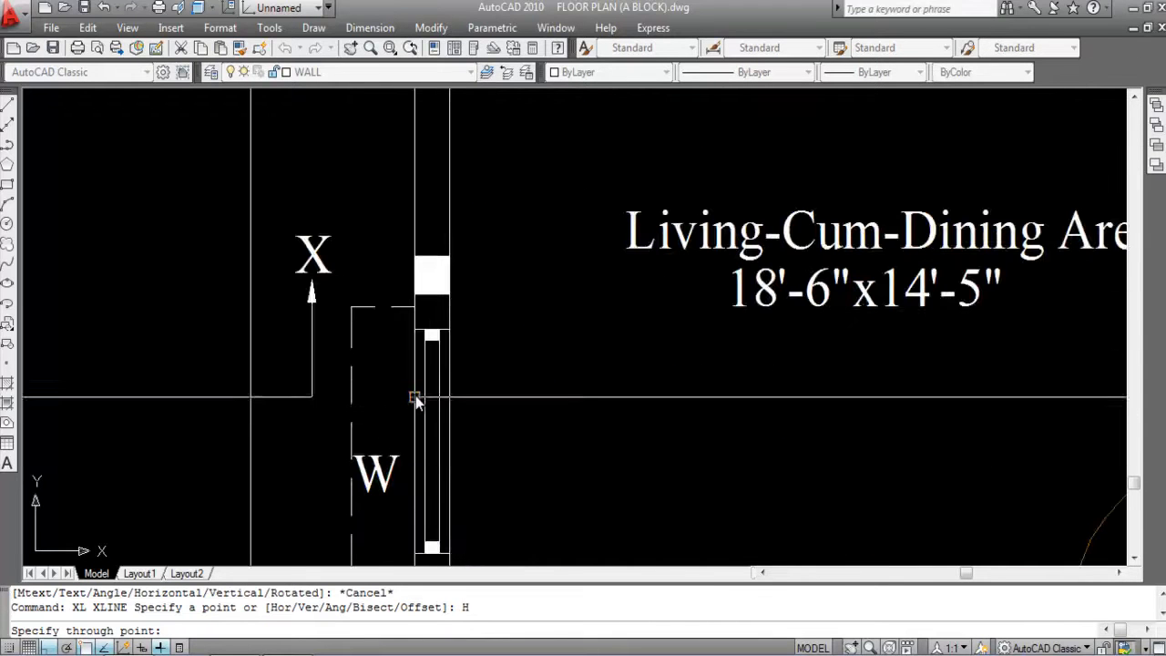
left_click(414, 398)
scroll(510, 300, "down", 8)
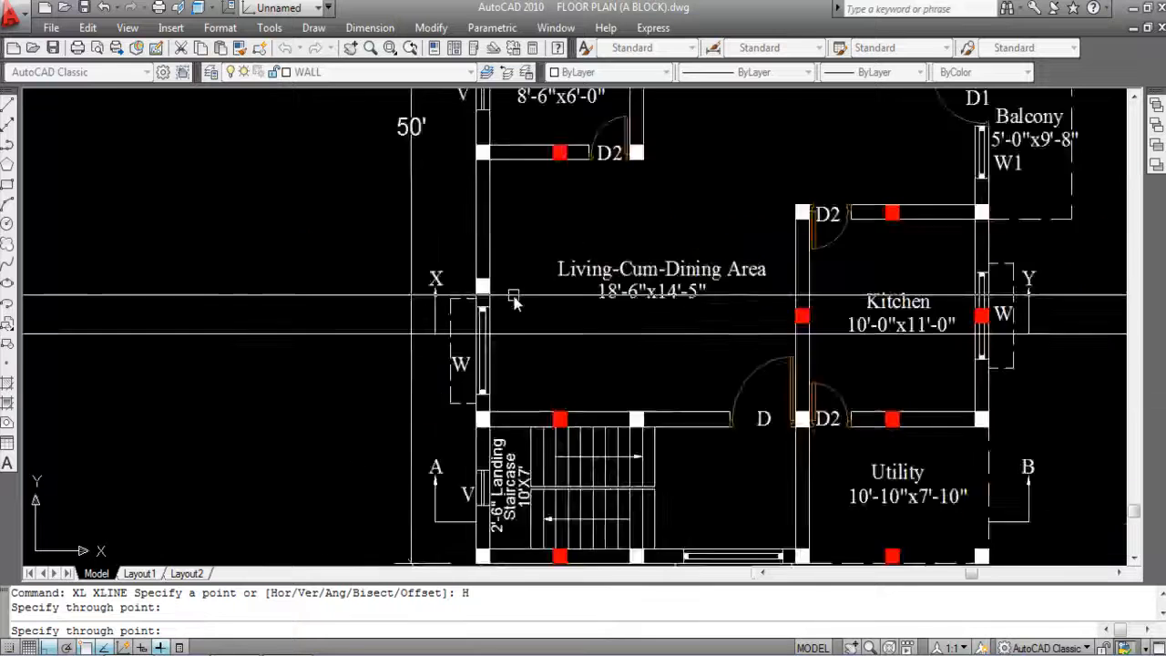
key("Escape")
scroll(505, 288, "up", 3)
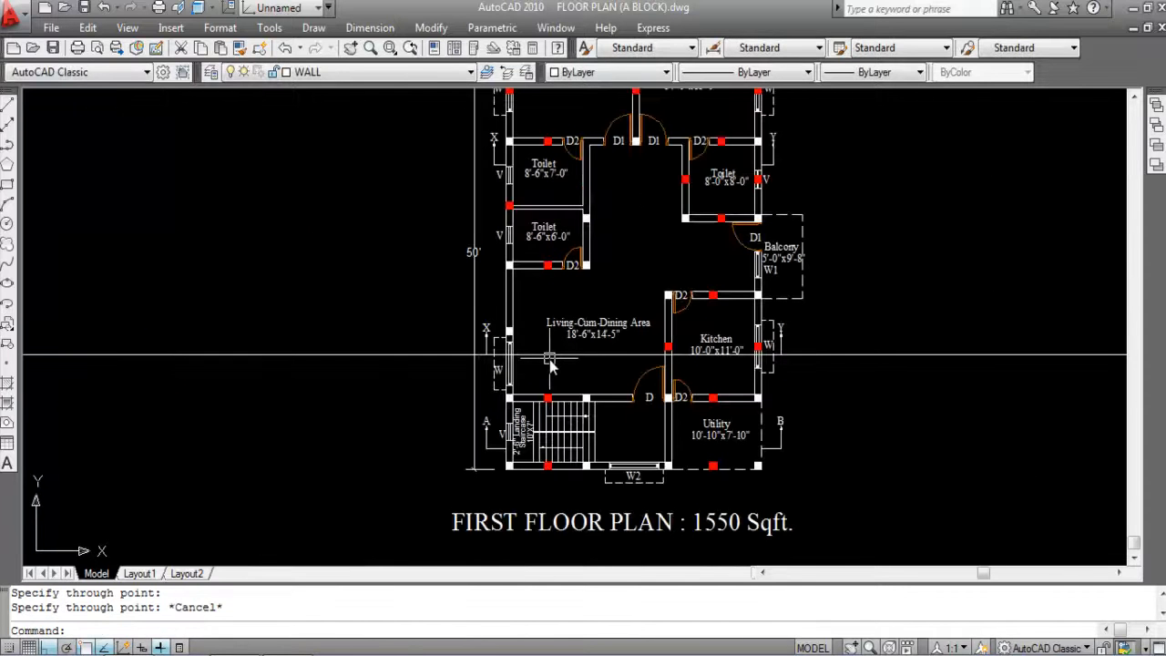
Step: Draw vertical construction lines through the outer and inner faces of the plan's left exterior wall, at the section line
type("XL")
key("Return")
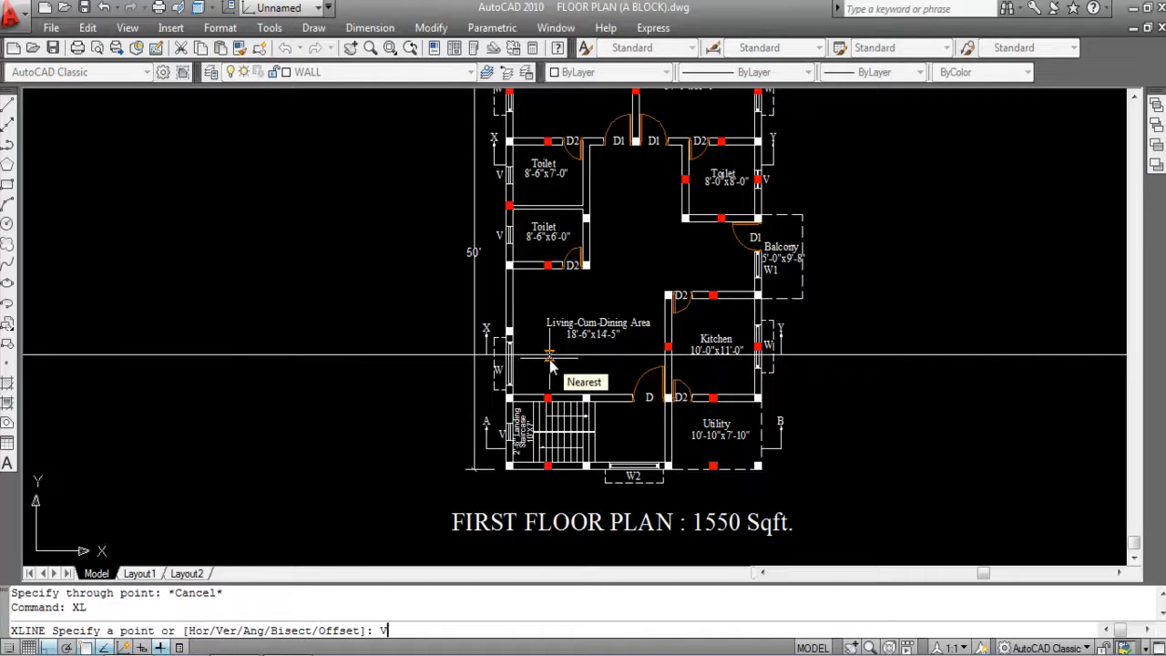
key("Return")
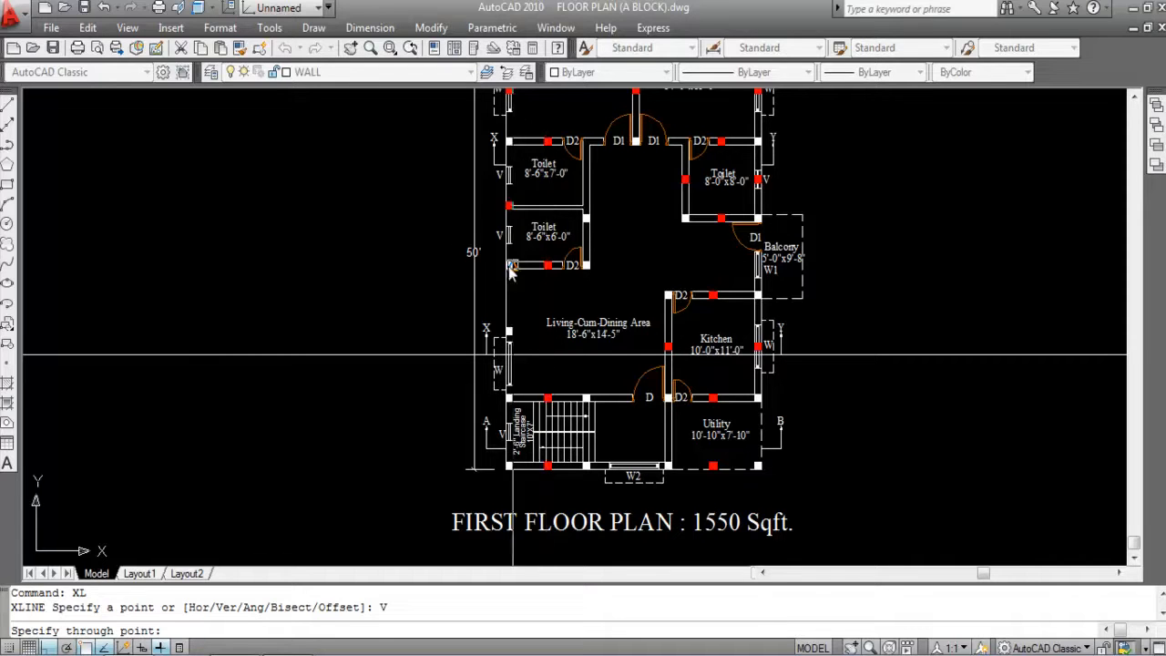
scroll(501, 342, "up", 5)
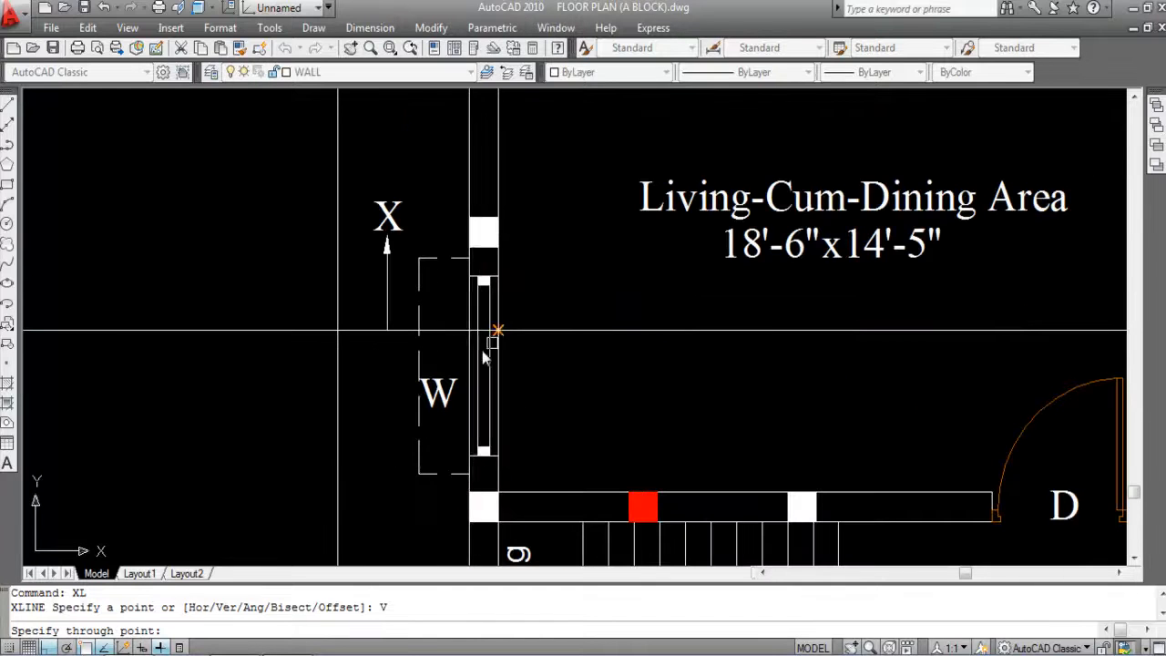
scroll(487, 333, "down", 5)
scroll(510, 346, "down", 3)
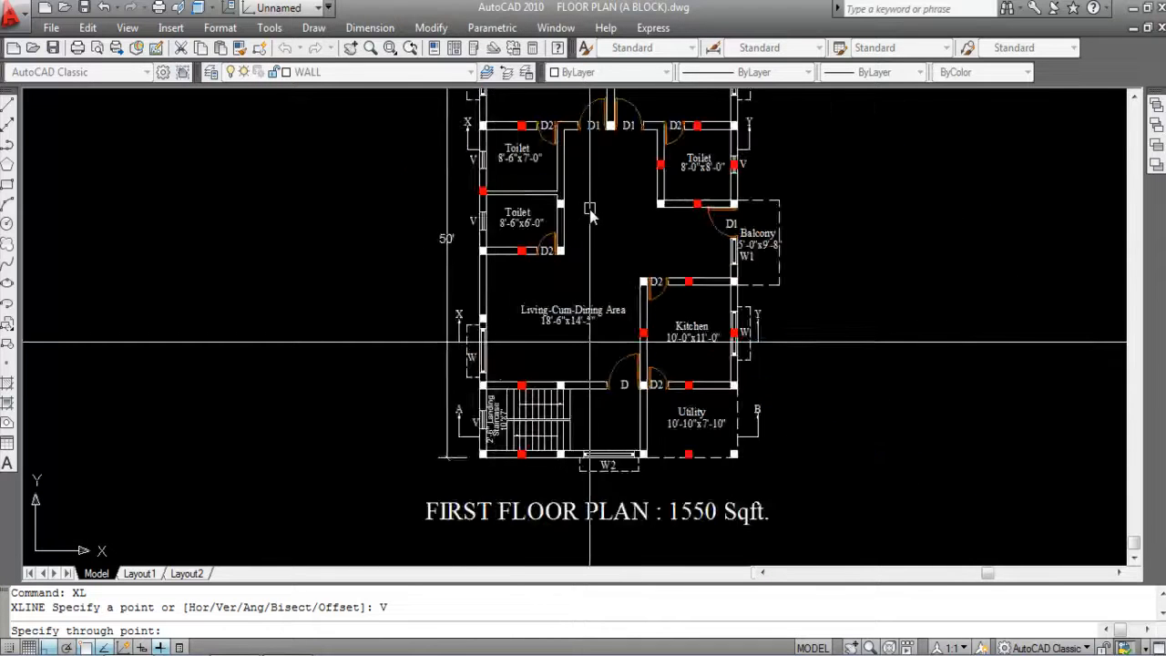
scroll(562, 270, "up", 4)
scroll(534, 297, "down", 2)
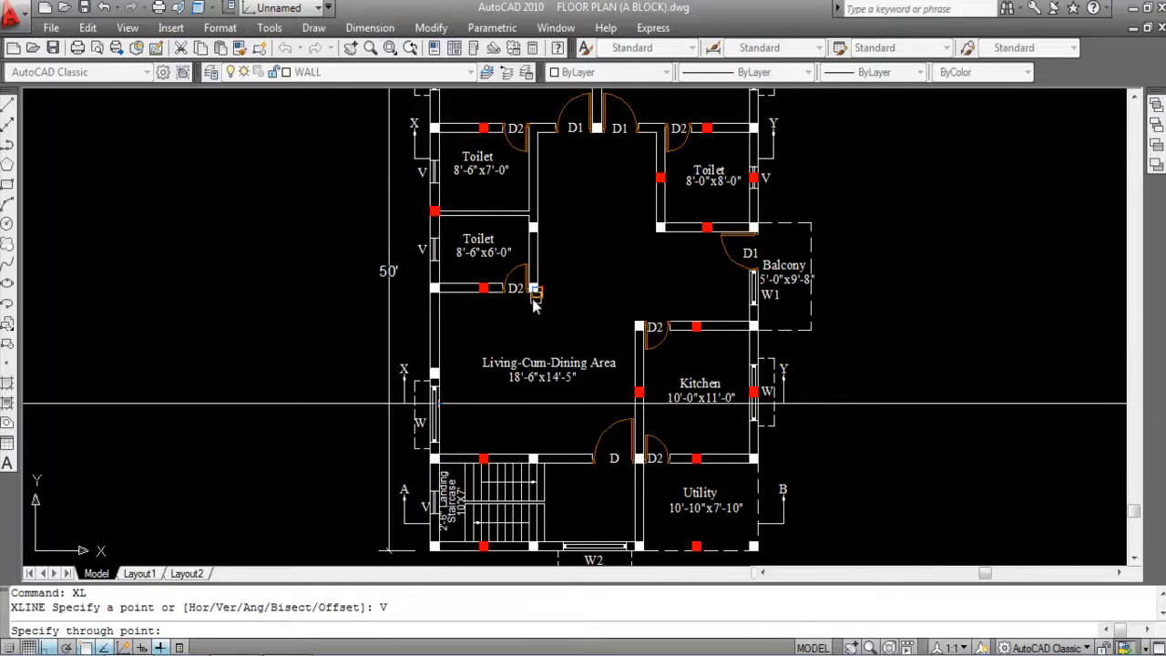
scroll(531, 392, "down", 2)
scroll(583, 237, "up", 1)
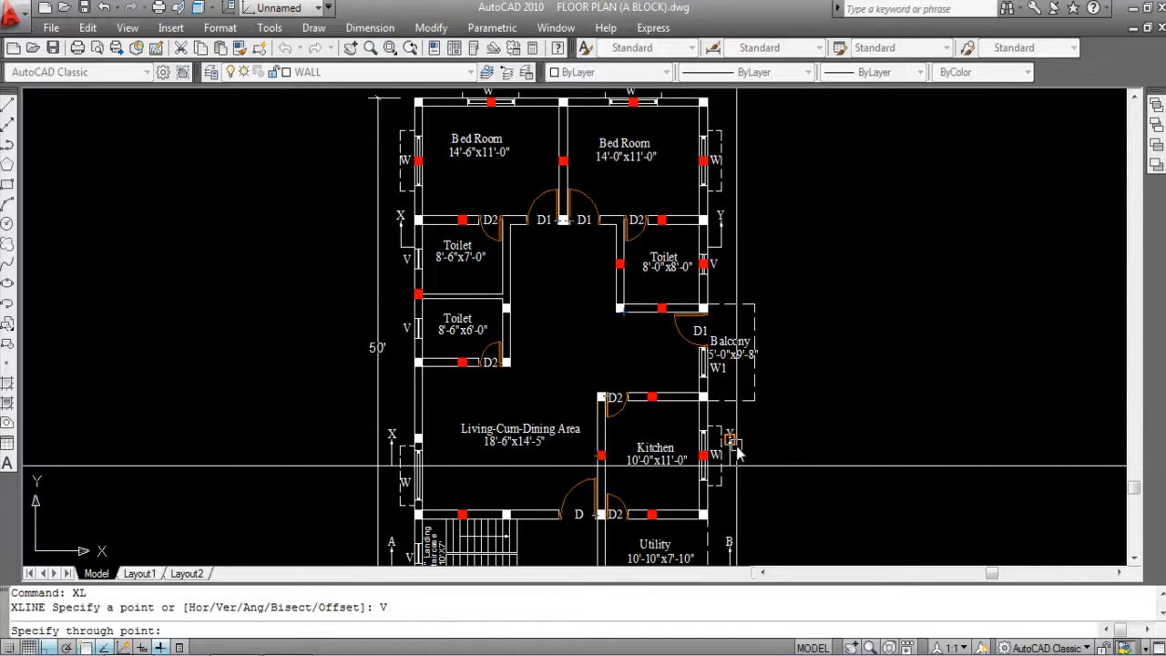
left_click(707, 467)
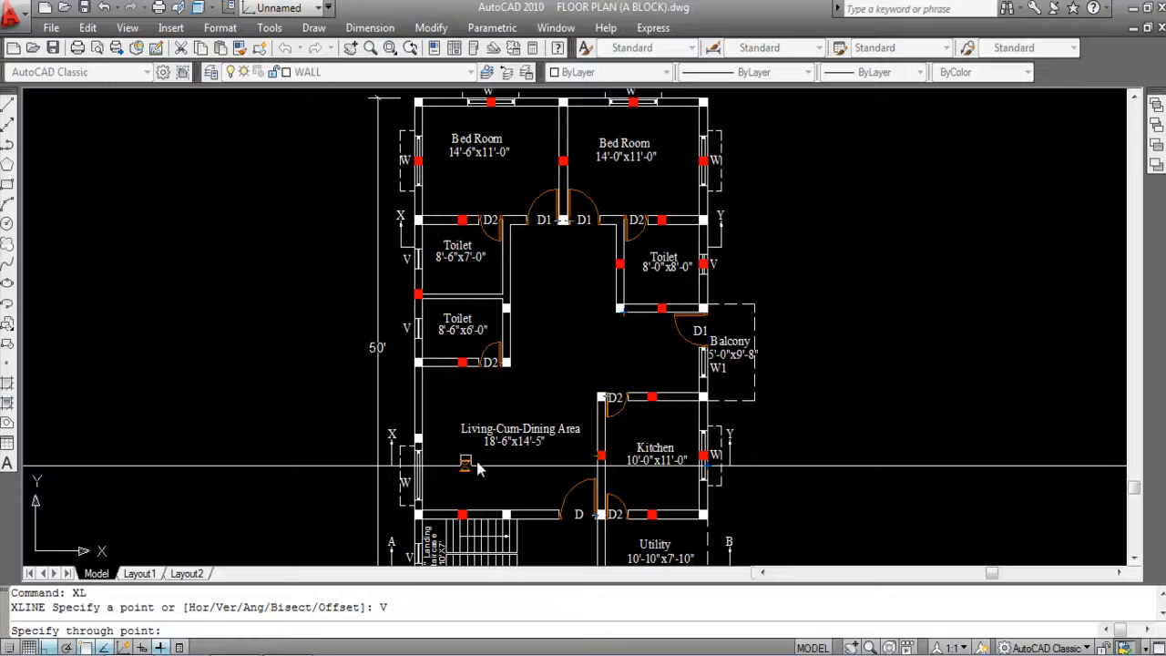
scroll(418, 462, "up", 3)
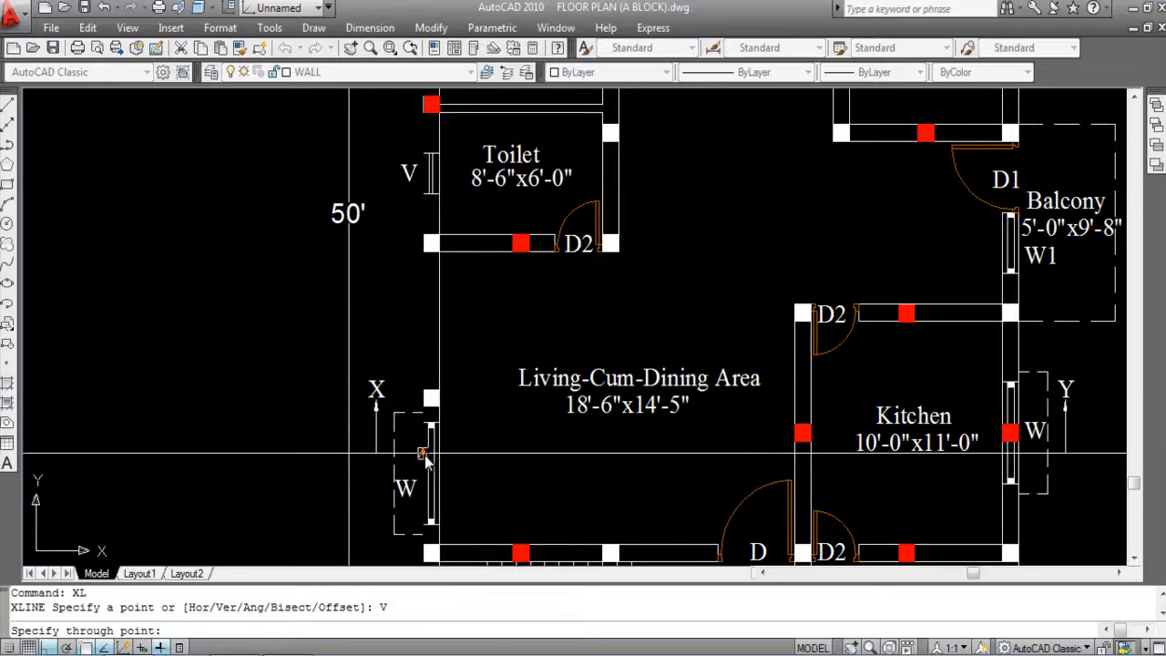
left_click(426, 455)
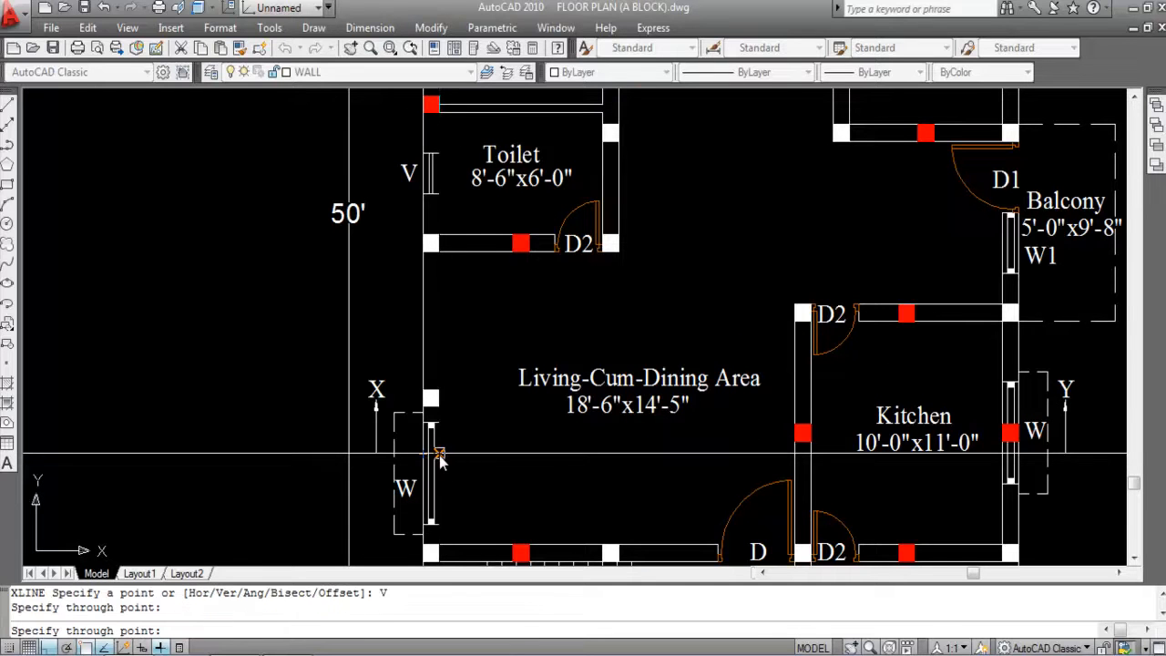
left_click(438, 453)
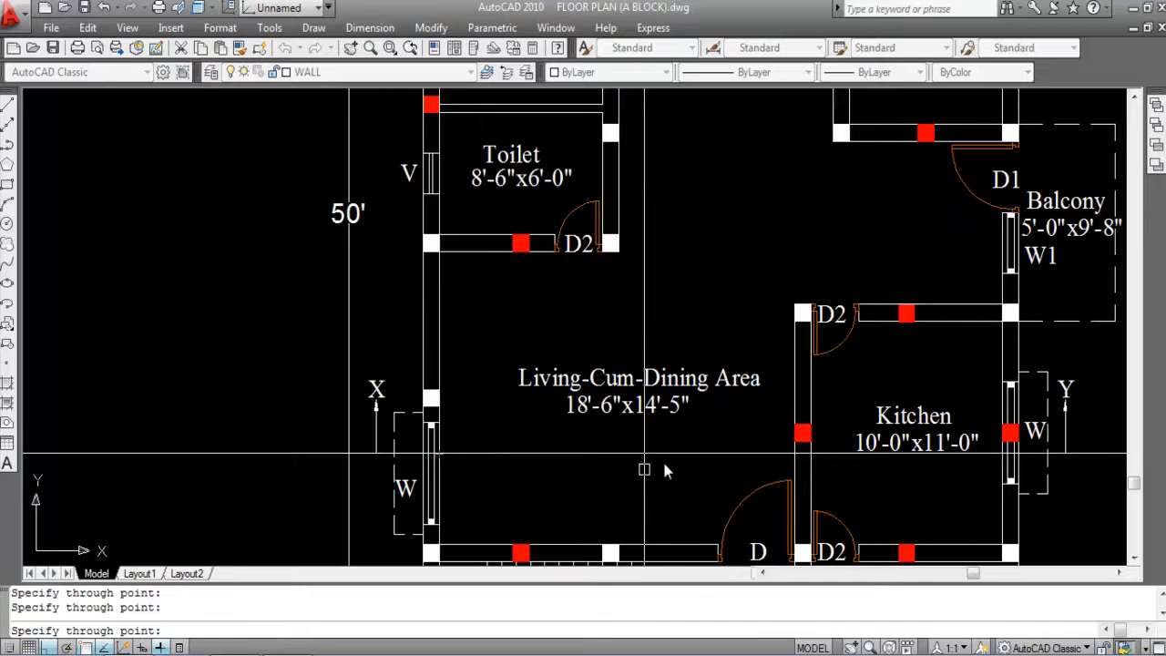
Step: Add vertical construction lines through both faces of the left toilets' inner wall and of the wall between the two bedrooms
scroll(606, 244, "up", 3)
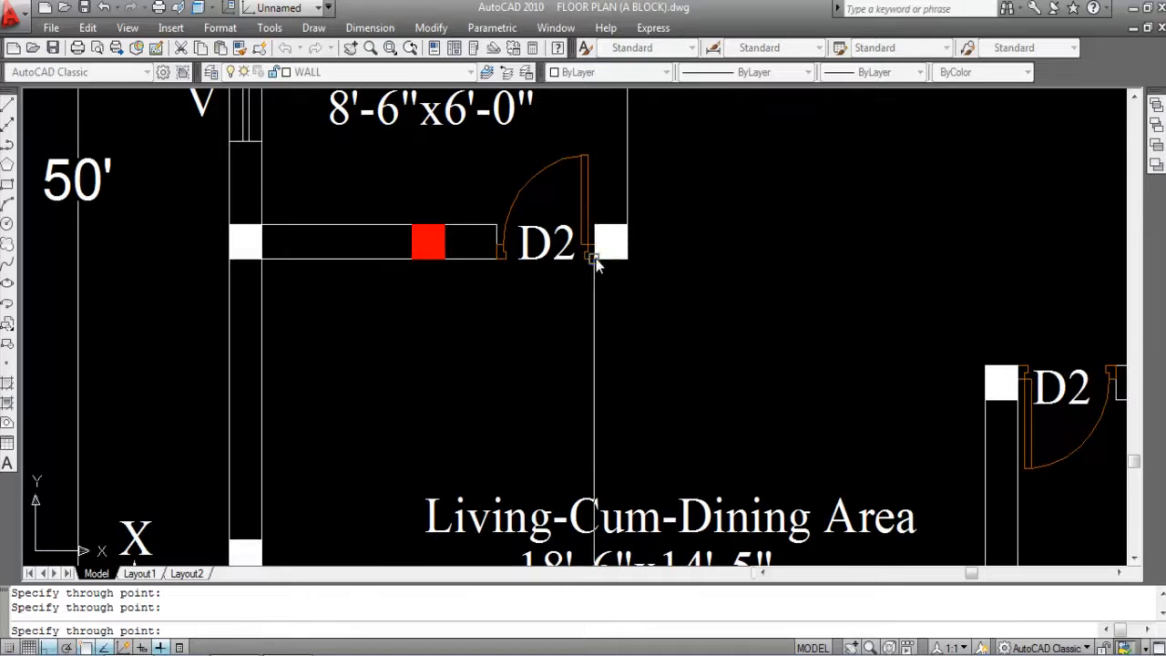
scroll(527, 219, "down", 4)
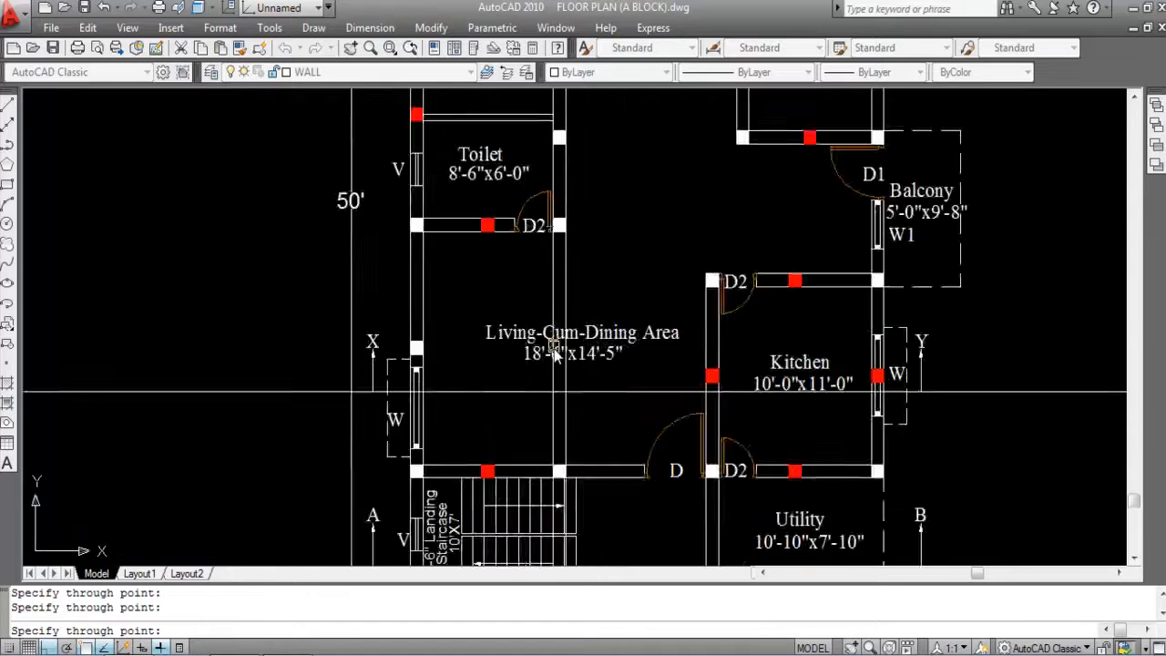
scroll(565, 337, "down", 2)
scroll(646, 155, "up", 6)
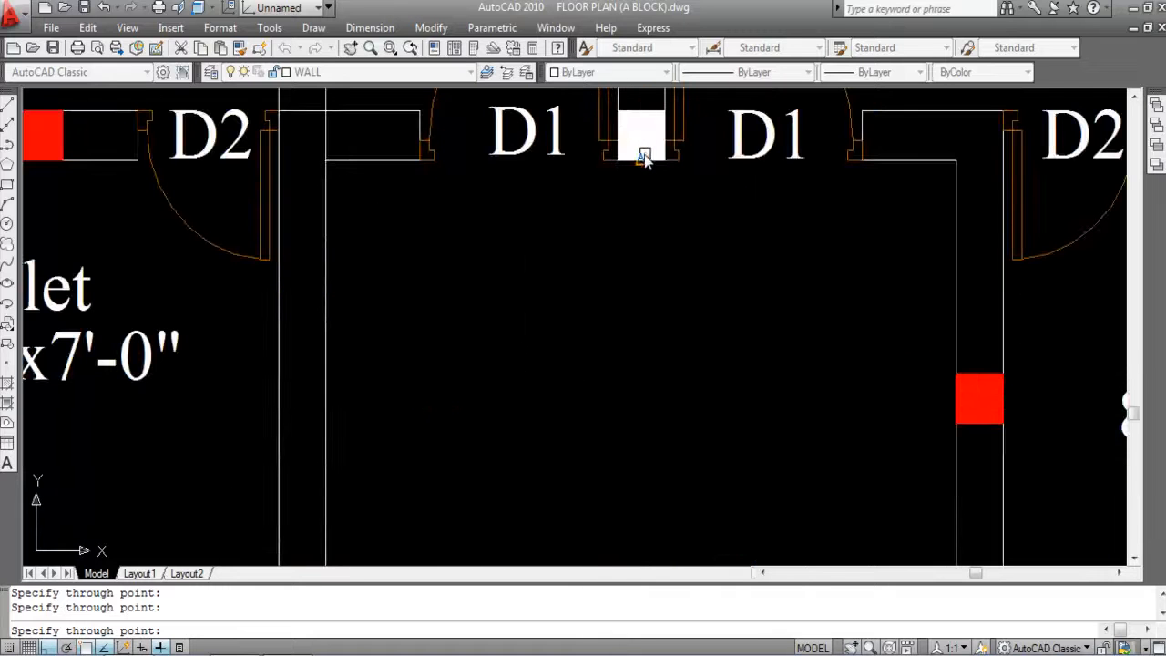
left_click(619, 158)
left_click(665, 160)
scroll(547, 155, "down", 5)
Step: Add vertical construction lines through both faces of the kitchen's left wall and of the right-hand toilet's left wall
scroll(588, 289, "up", 2)
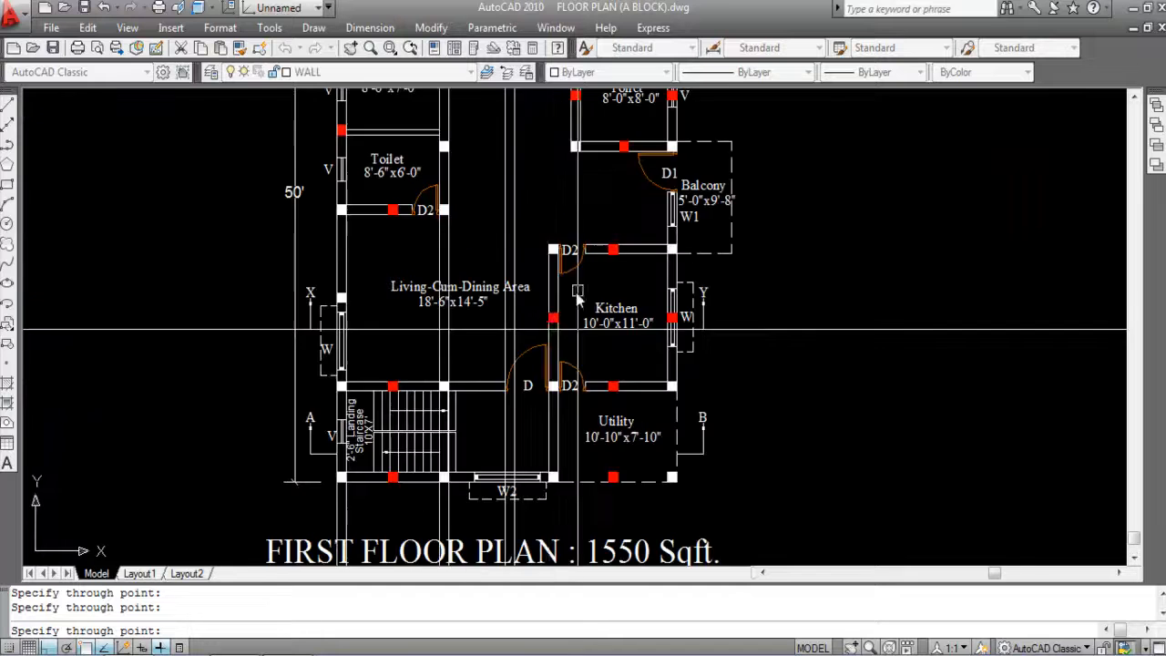
scroll(547, 326, "up", 5)
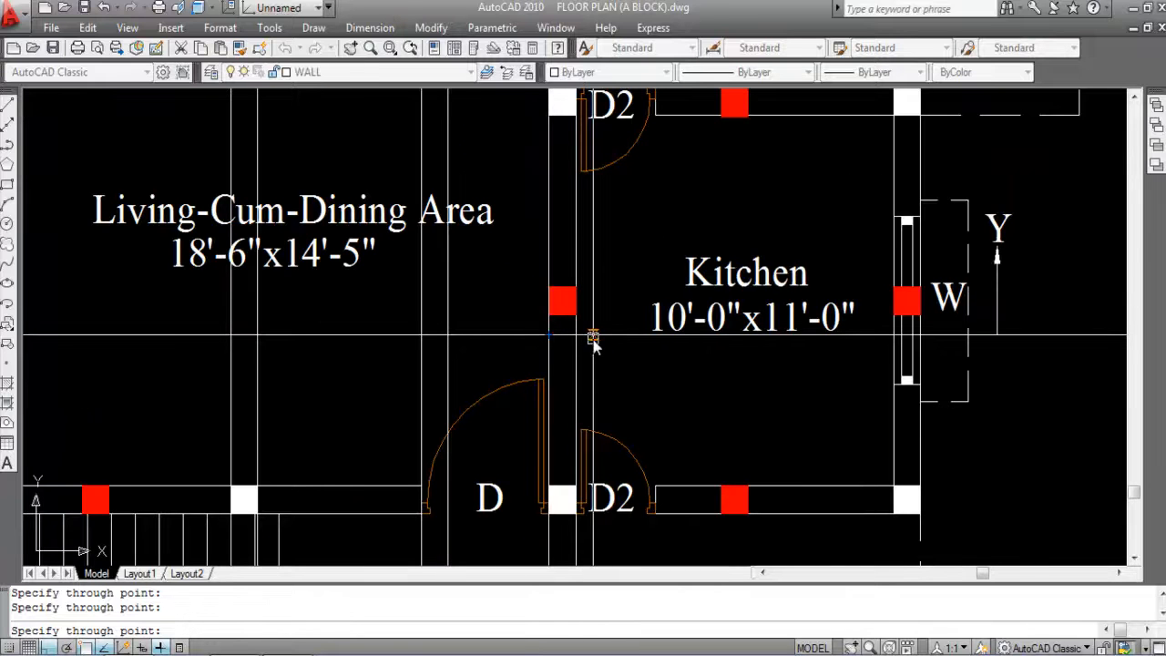
scroll(609, 382, "down", 6)
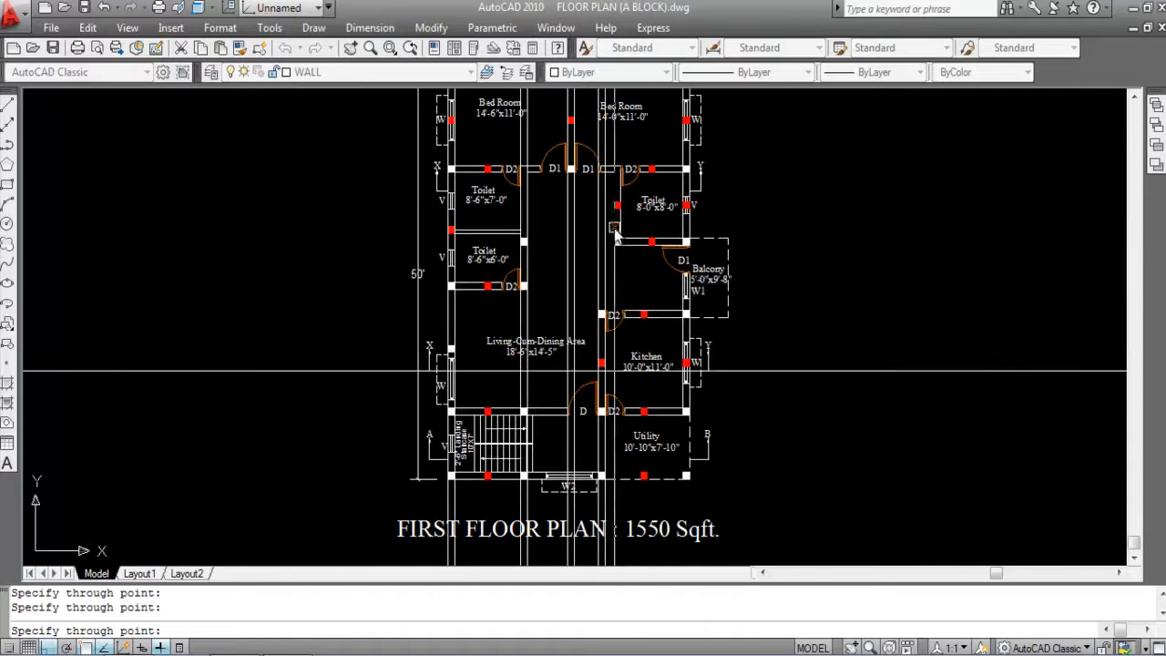
scroll(616, 239, "up", 5)
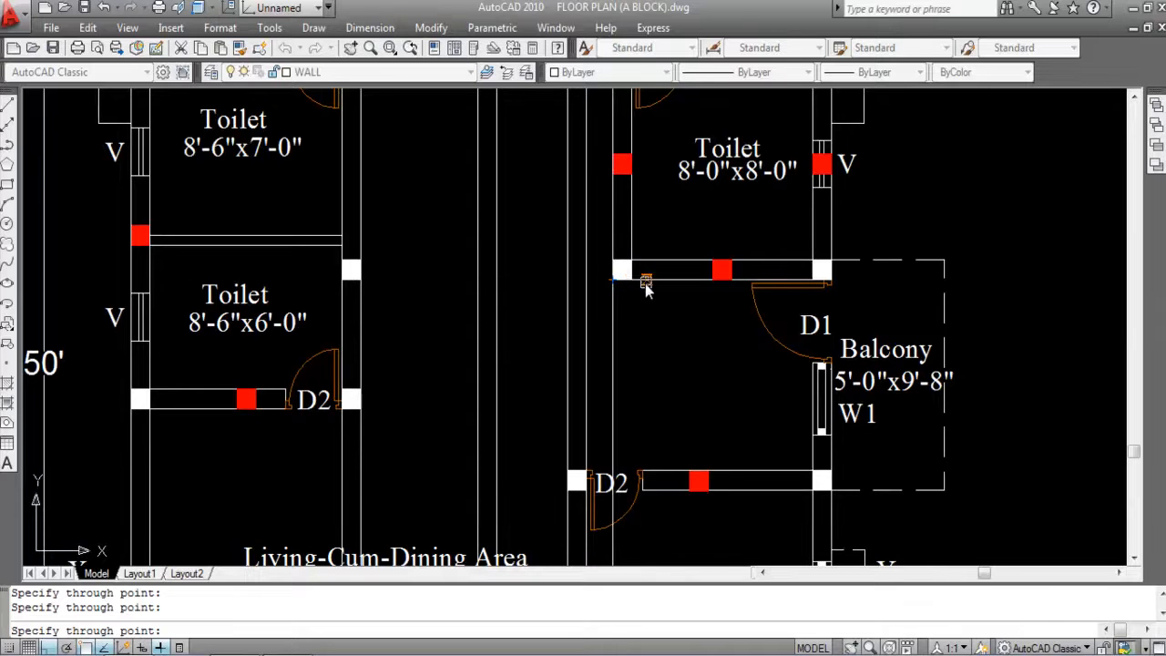
scroll(620, 257, "down", 4)
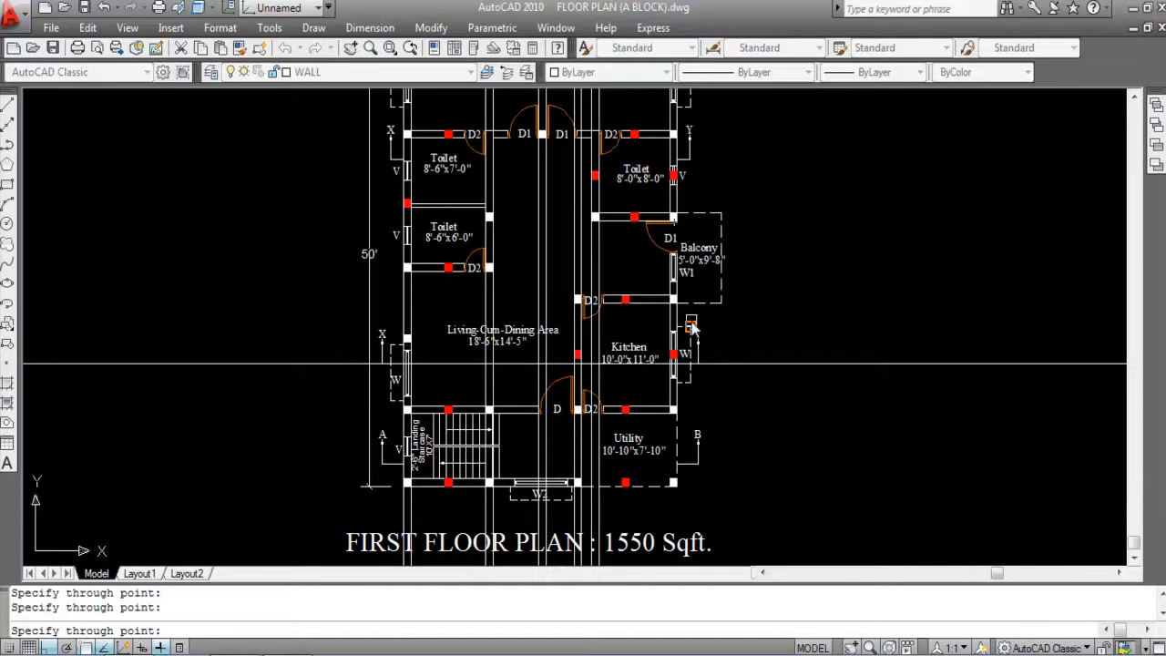
Step: Add vertical construction lines through both faces of the plan's right exterior wall beside the kitchen, completing the set of projected wall lines
scroll(665, 344, "up", 5)
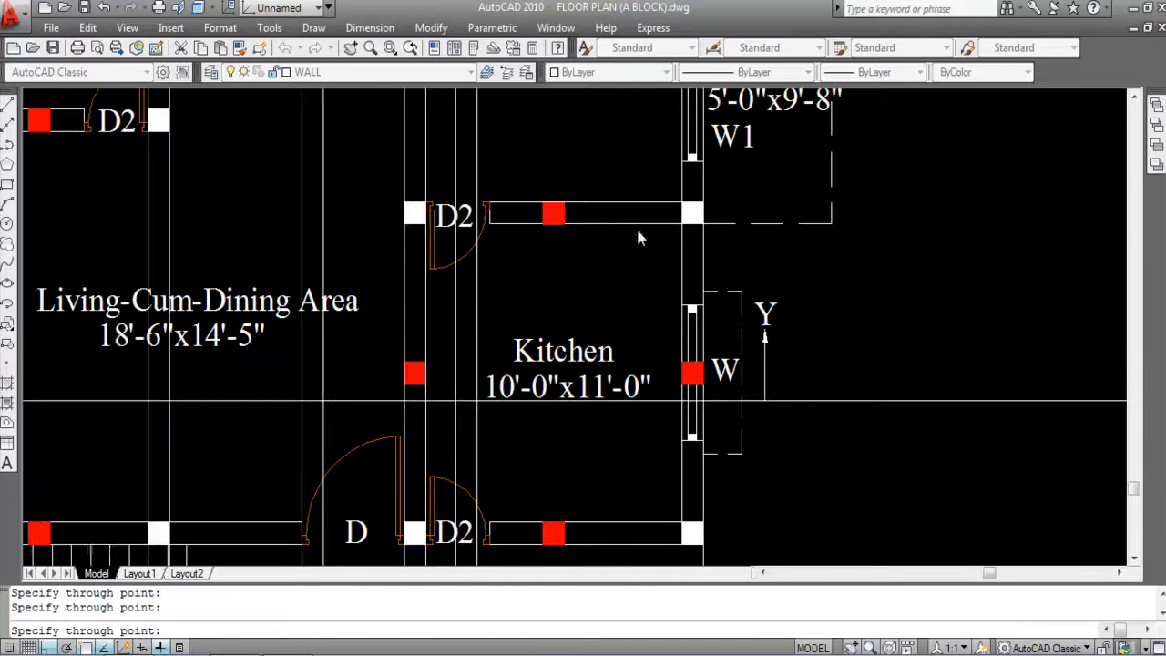
scroll(638, 232, "down", 2)
scroll(665, 341, "up", 3)
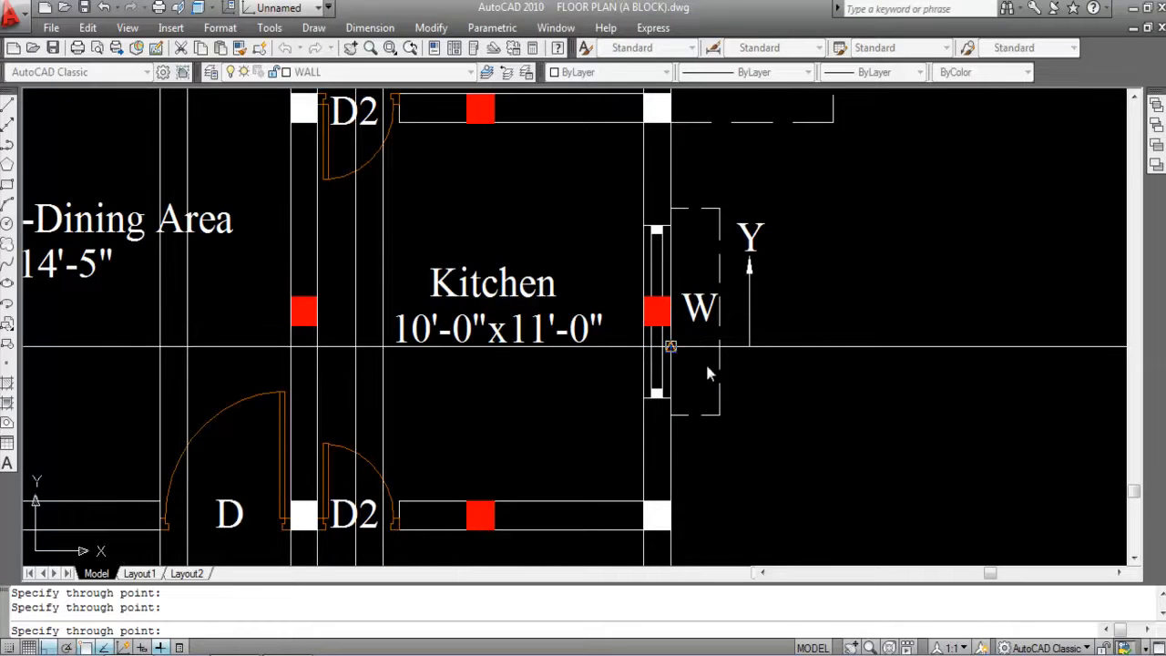
scroll(739, 423, "down", 2)
scroll(744, 430, "down", 5)
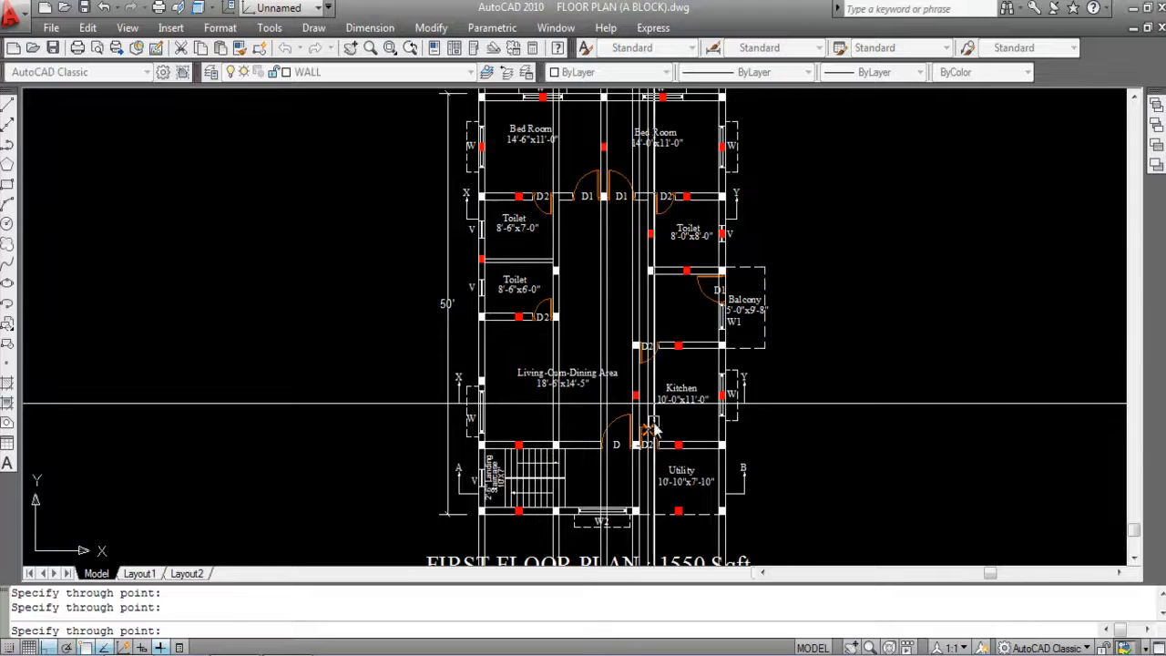
scroll(649, 433, "down", 3)
scroll(648, 428, "down", 2)
scroll(683, 233, "up", 1)
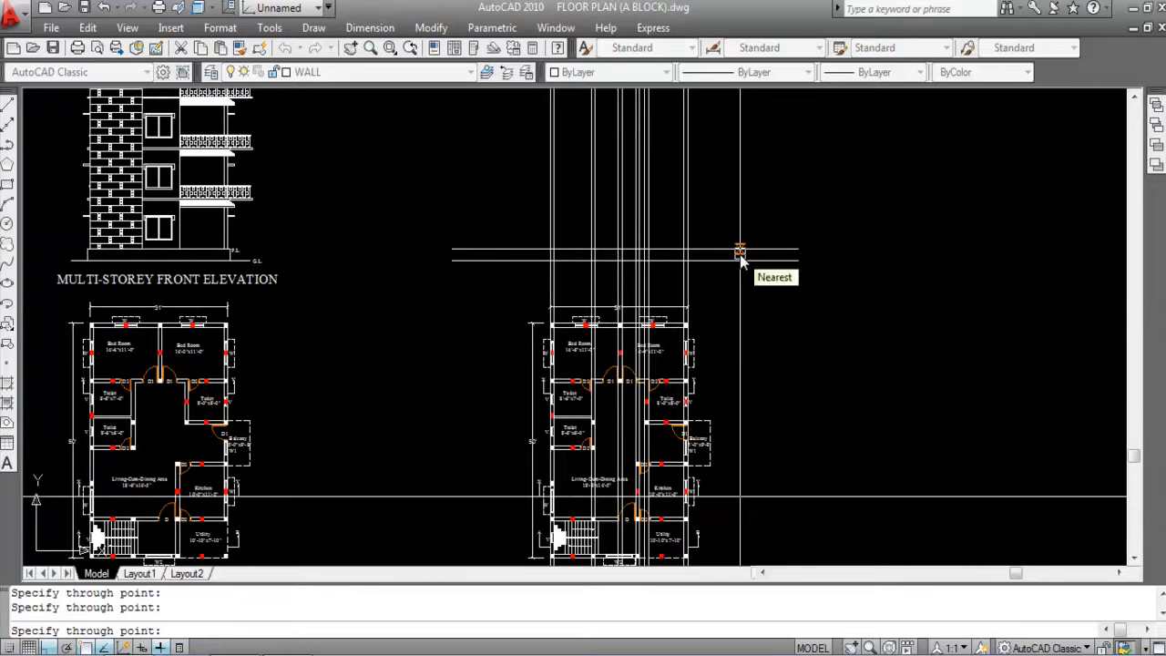
key("Escape")
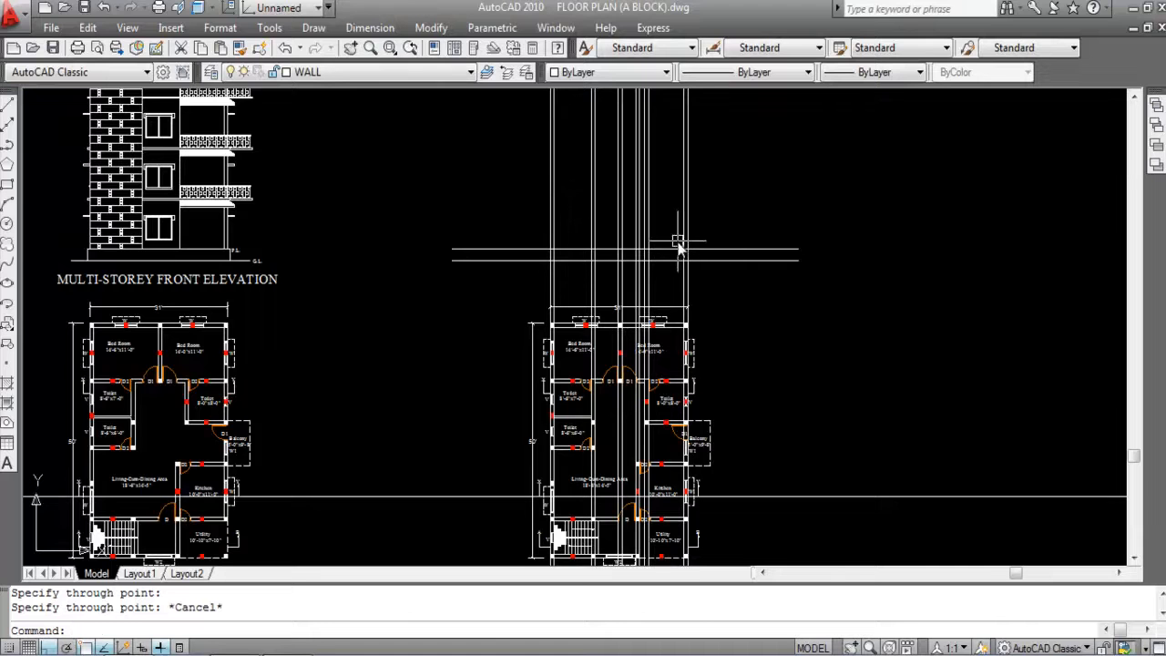
Step: Offset the plinth level line upward by 10'6 to form the next horizontal level line of the section
scroll(652, 232, "up", 3)
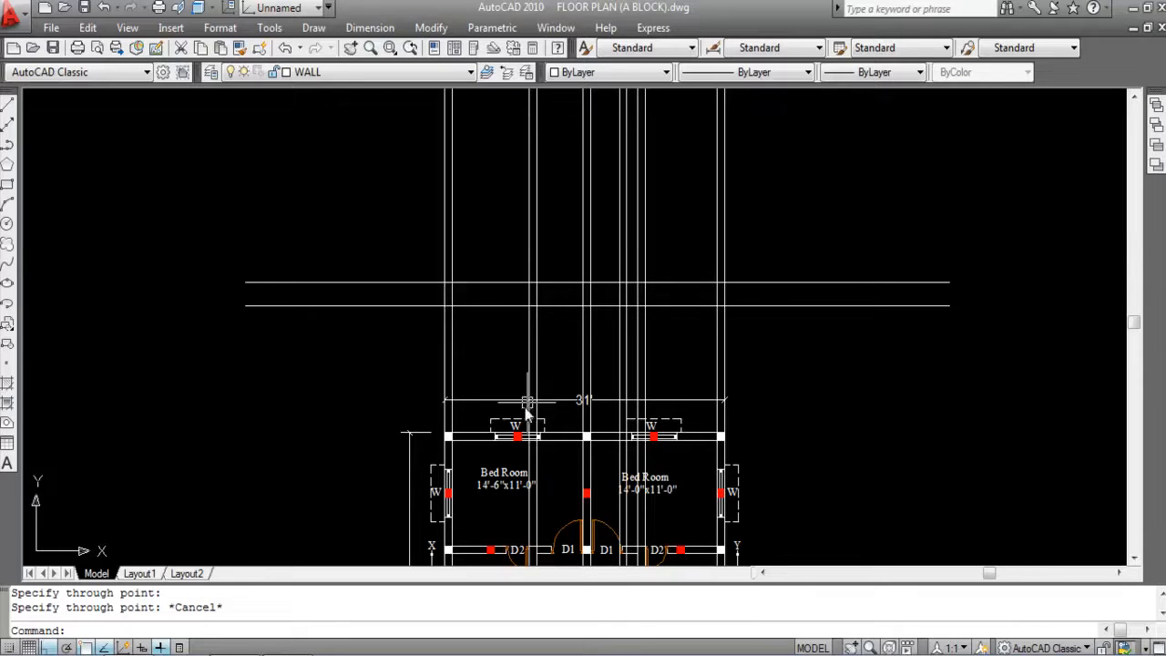
scroll(529, 400, "down", 2)
scroll(606, 386, "down", 2)
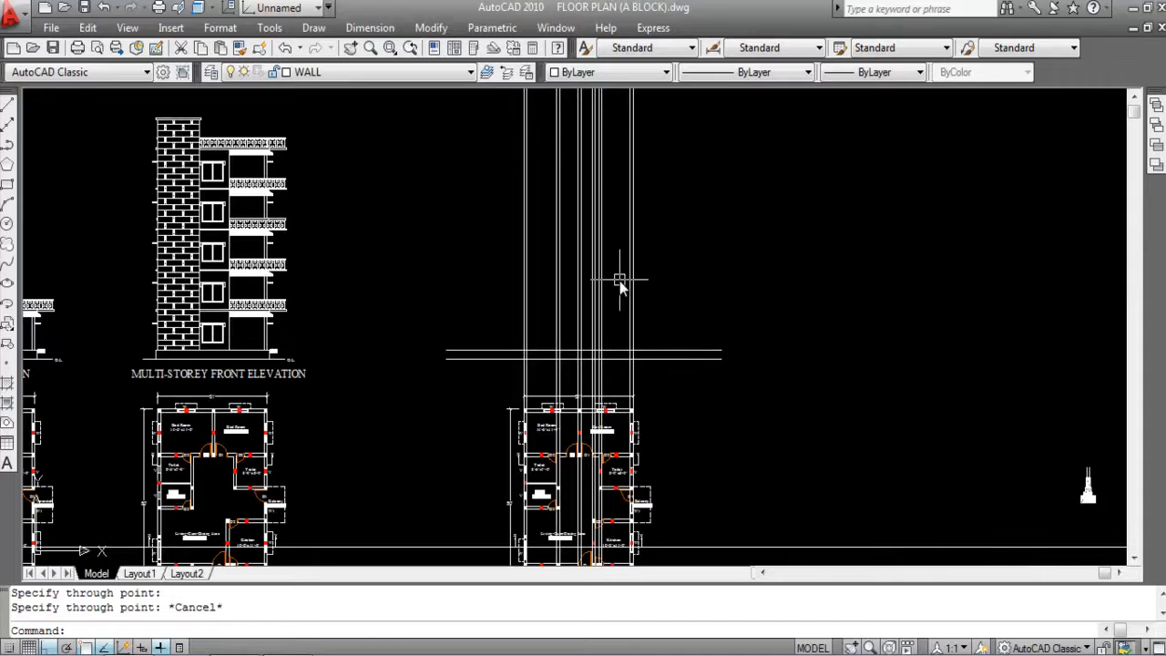
key("Return")
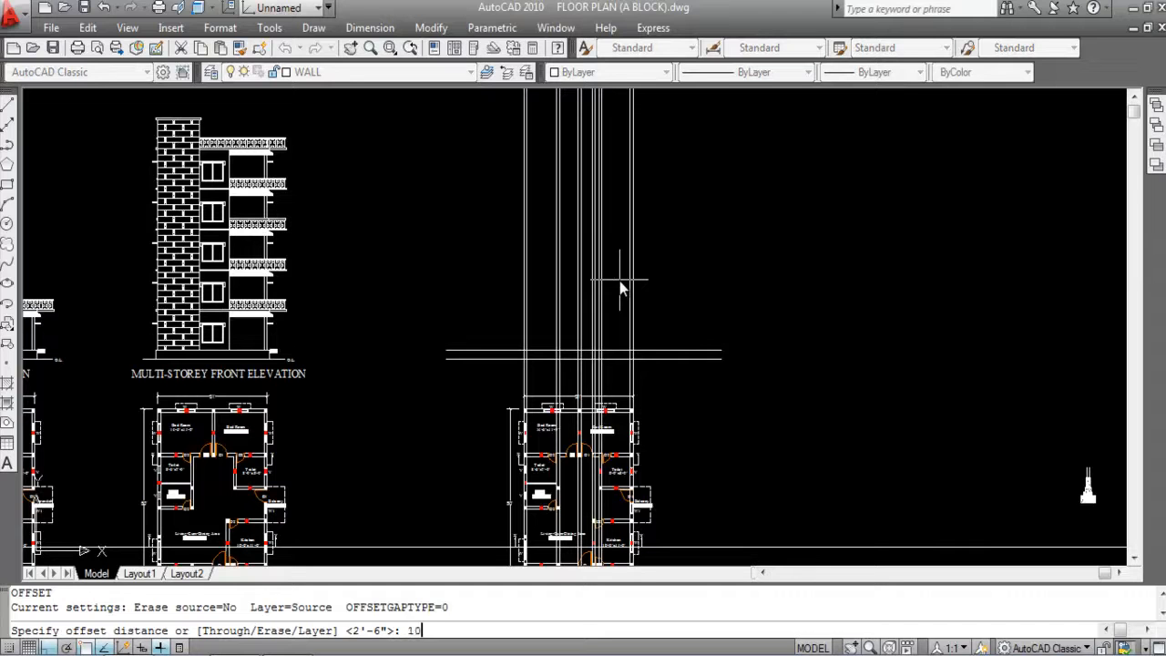
key("Return")
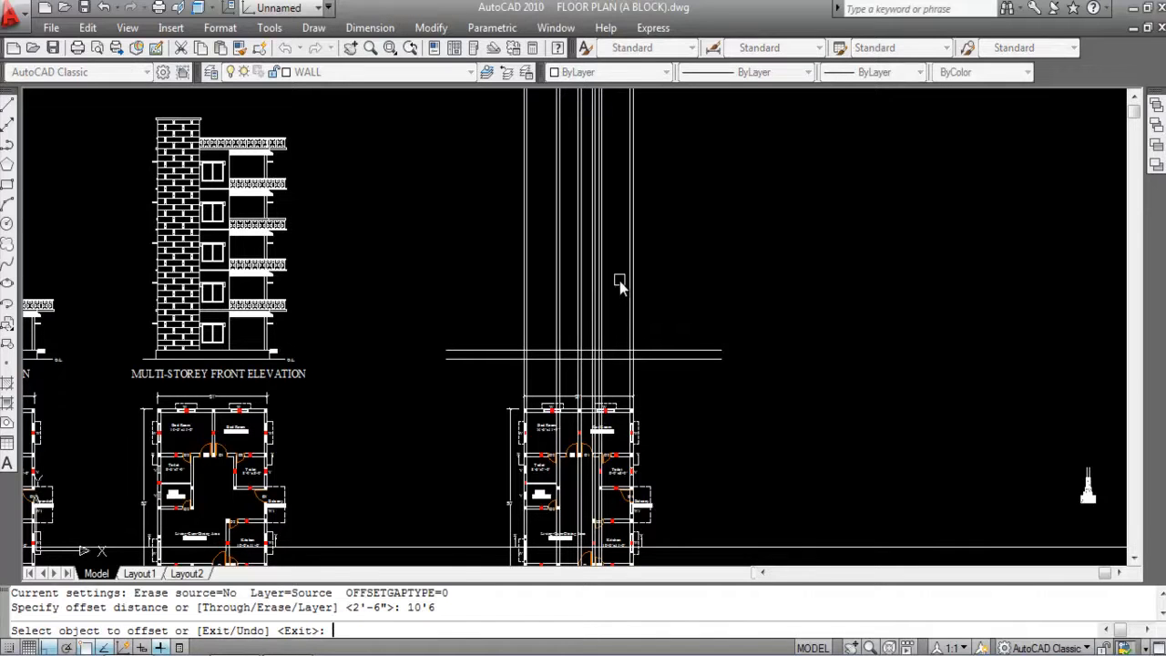
scroll(654, 326, "up", 2)
left_click(651, 363)
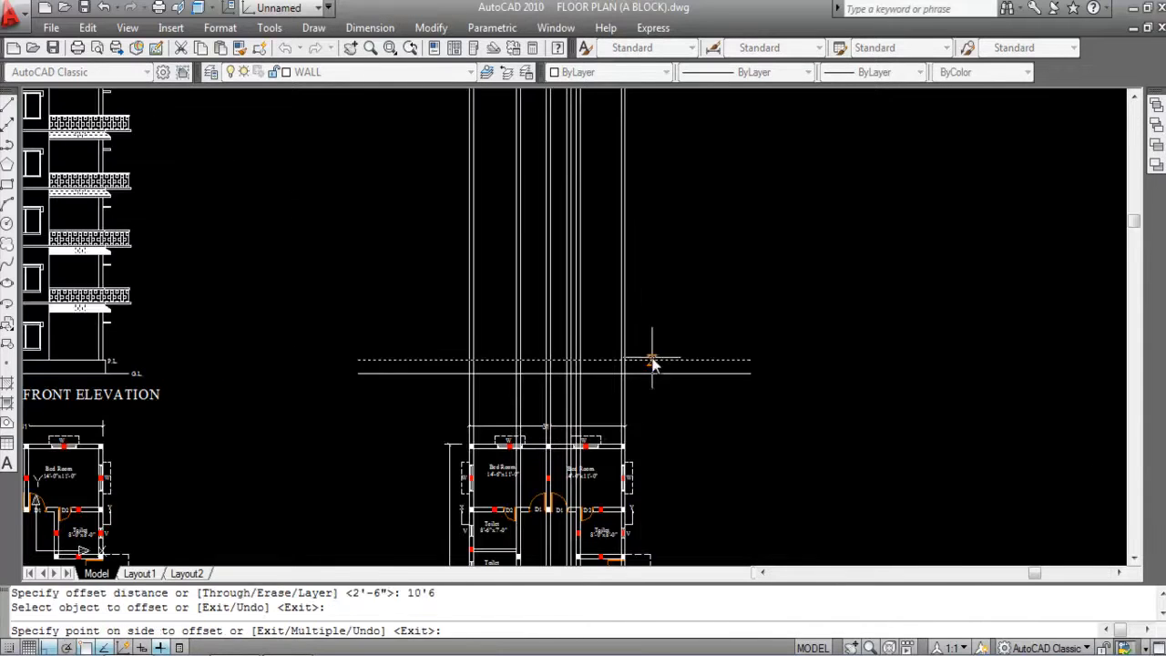
left_click(676, 227)
scroll(656, 283, "up", 2)
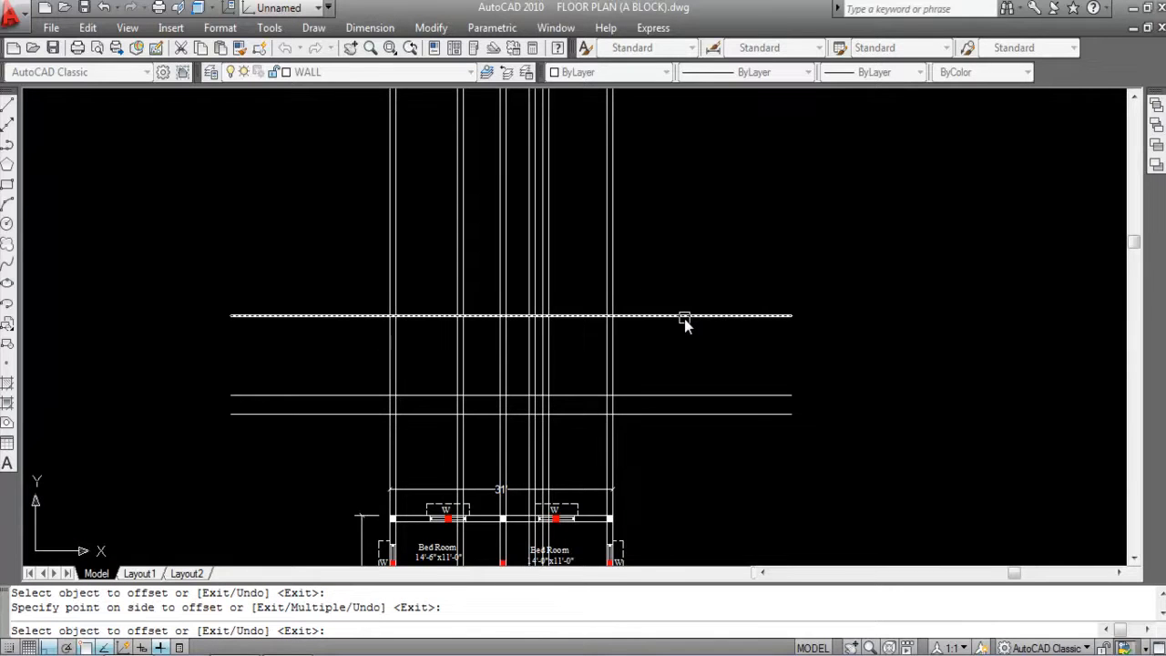
key("Return")
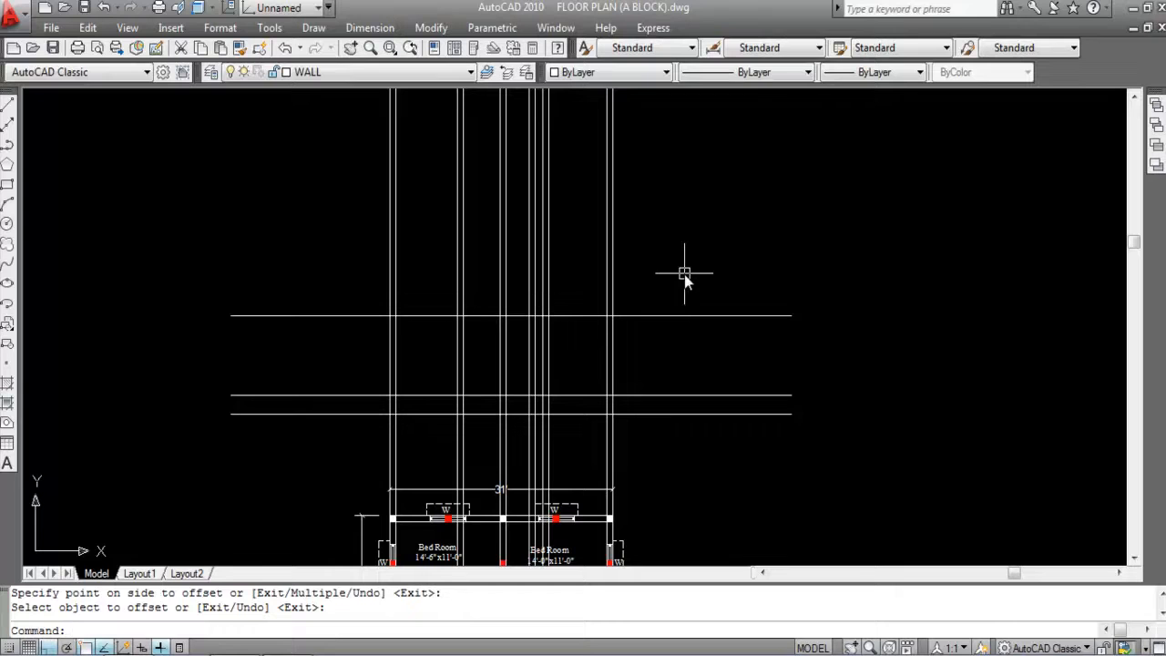
Step: Offset the section's topmost level line upward by 4" to form the slab thickness
key("Return")
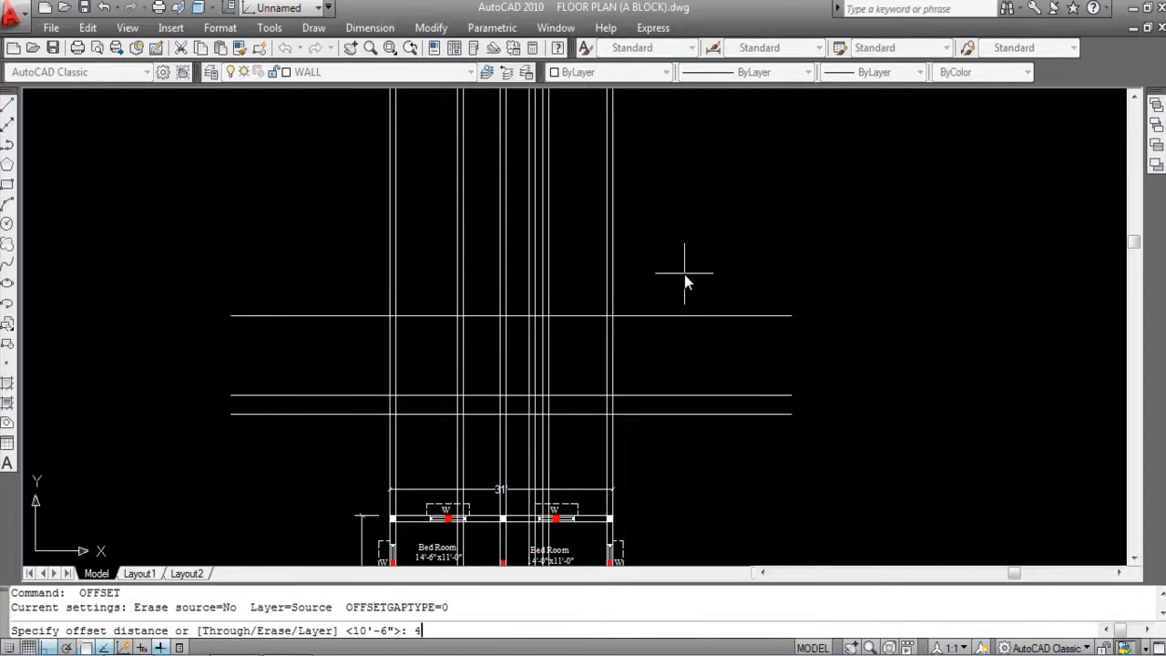
key("Return")
left_click(675, 317)
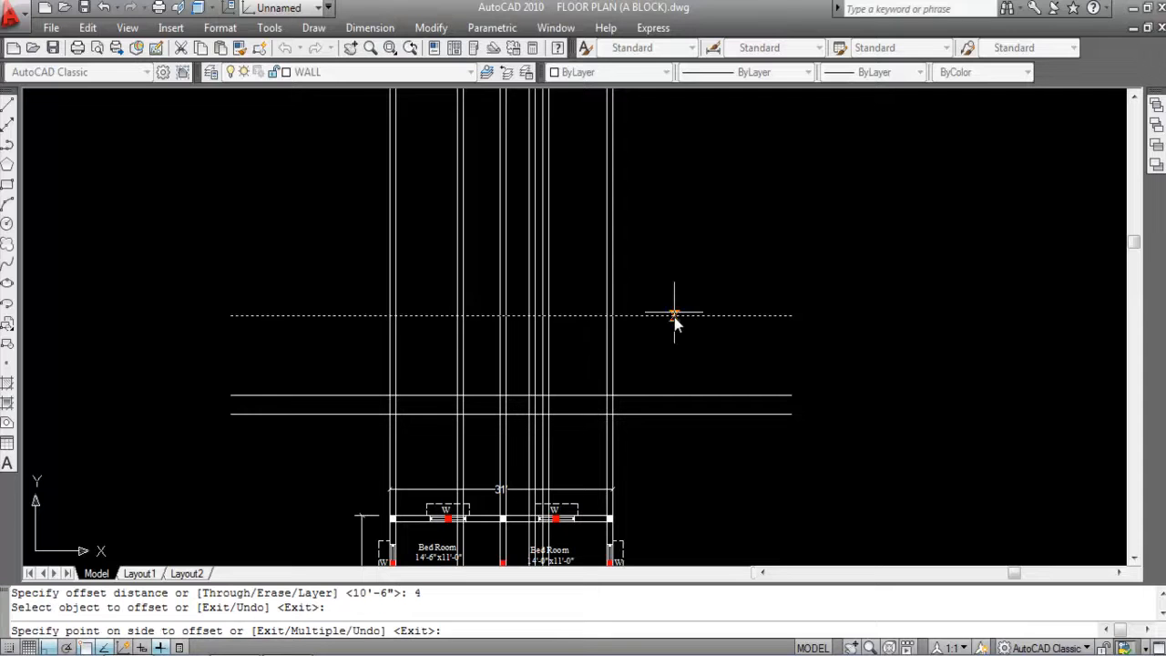
left_click(671, 256)
key("Escape")
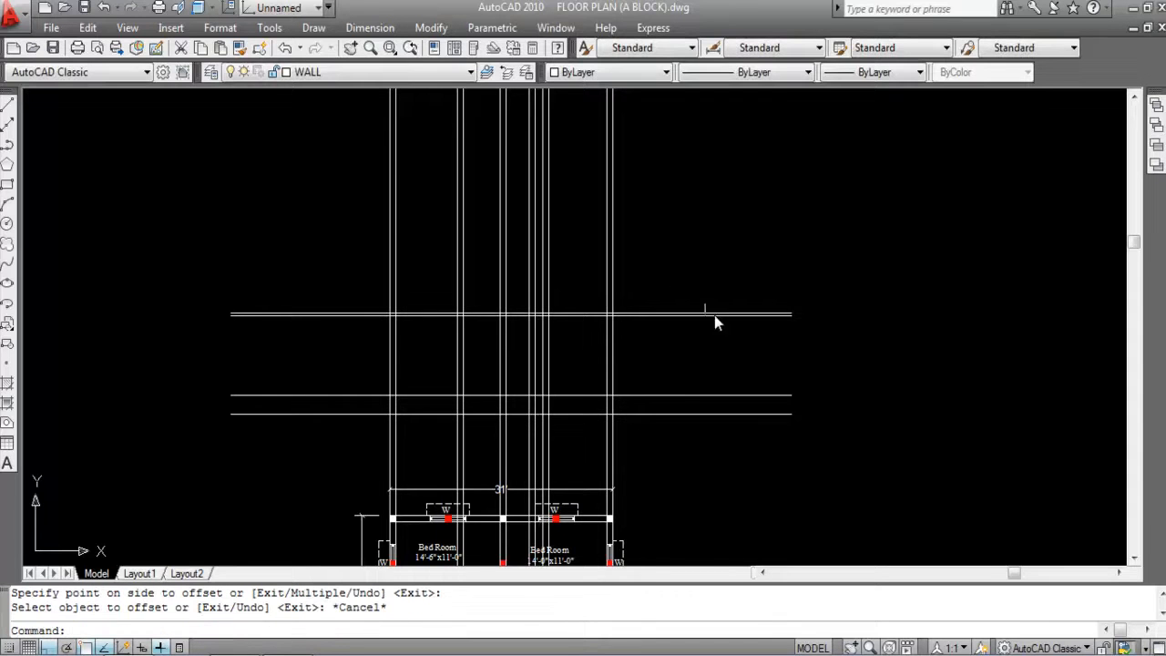
Step: Offset the outermost vertical wall lines on both sides outward by 6" to mark the slab overhang
scroll(799, 371, "down", 2)
scroll(550, 339, "up", 3)
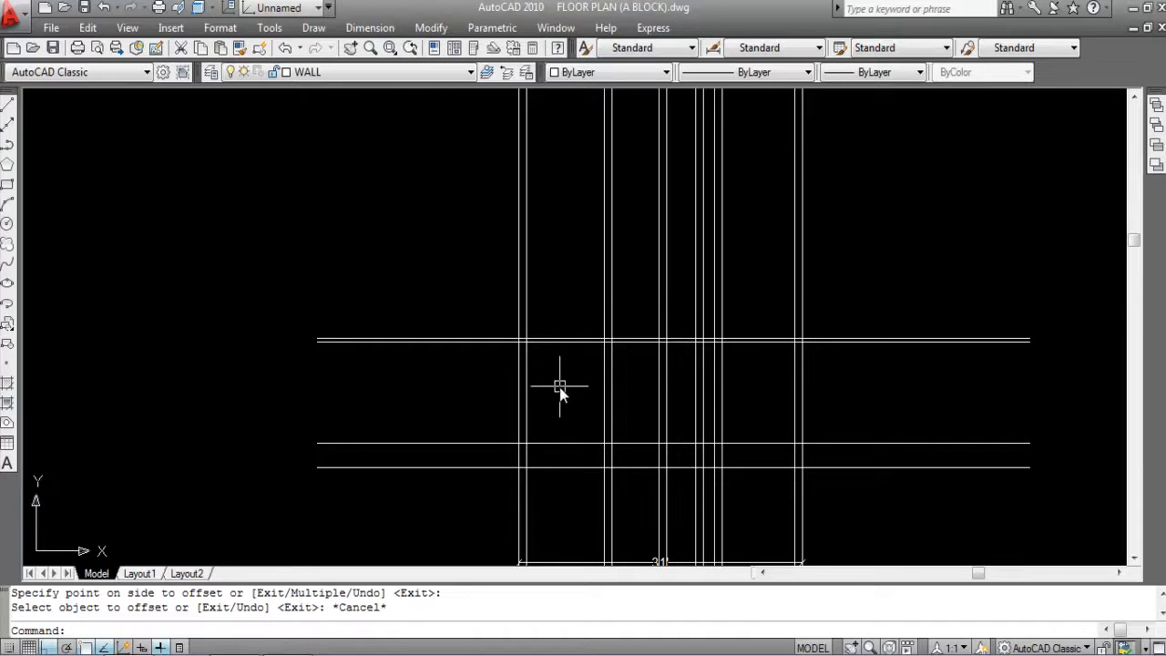
type("O")
key("Return")
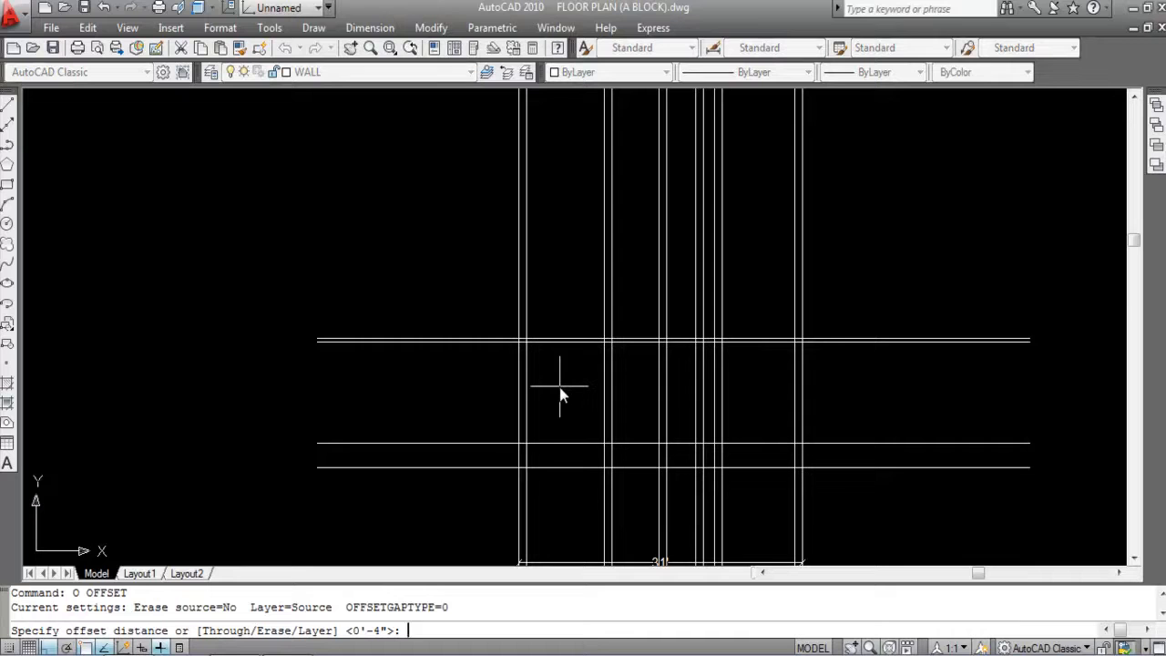
type("6")
key("Return")
scroll(520, 295, "up", 2)
left_click(516, 299)
left_click(404, 247)
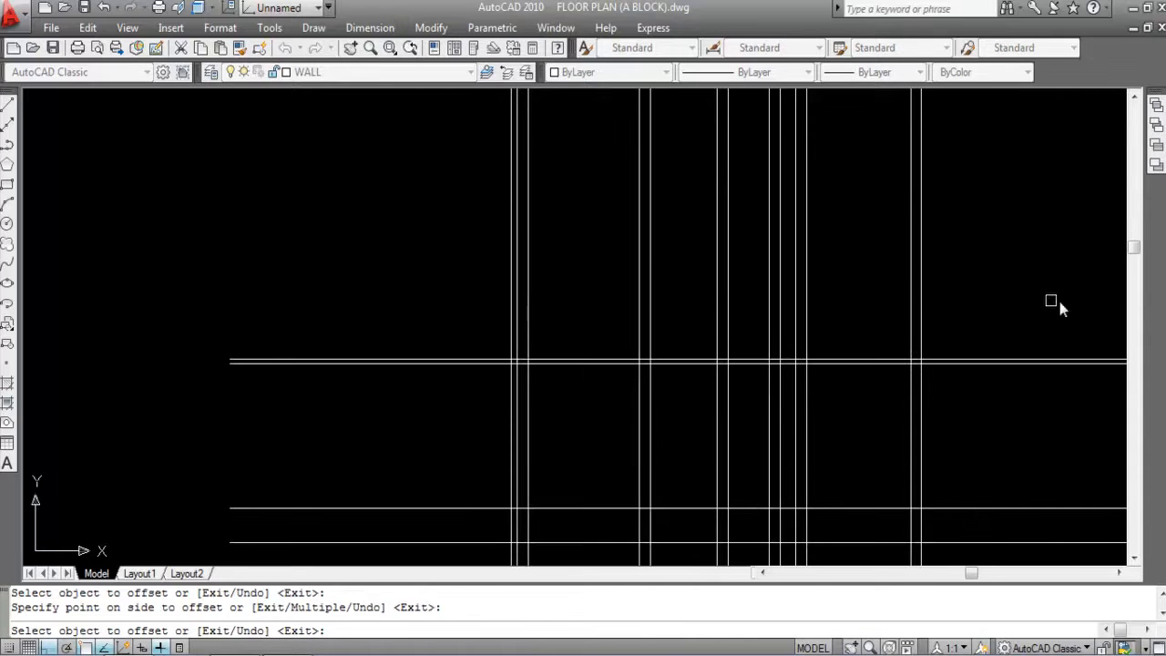
left_click(923, 326)
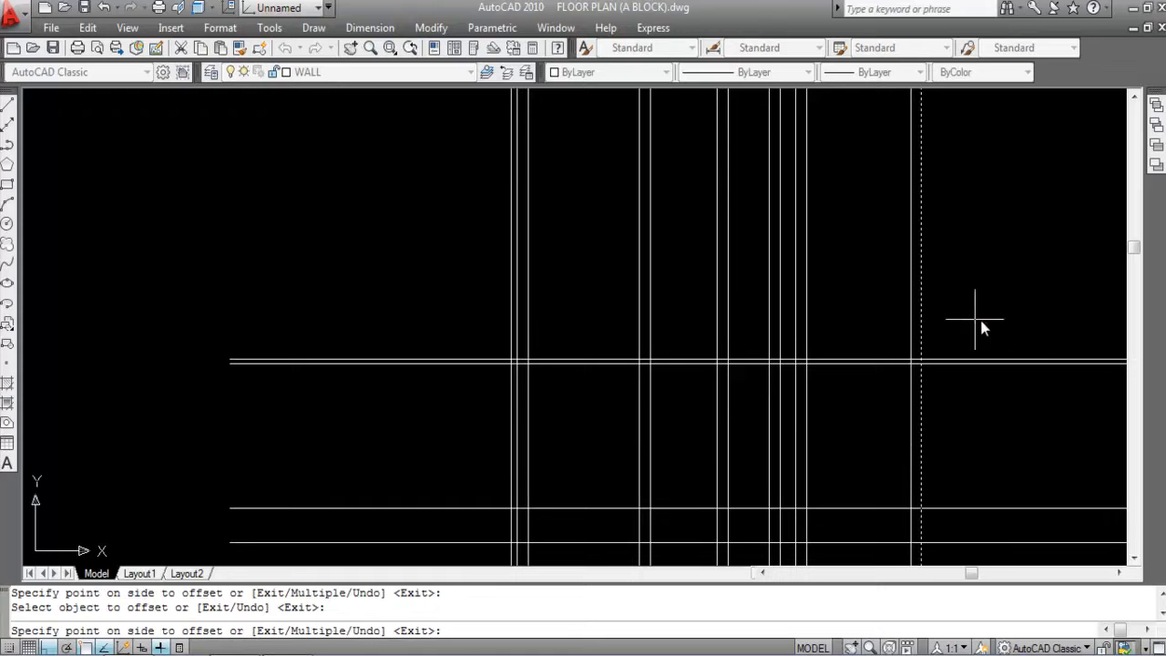
left_click(1038, 318)
scroll(795, 265, "down", 2)
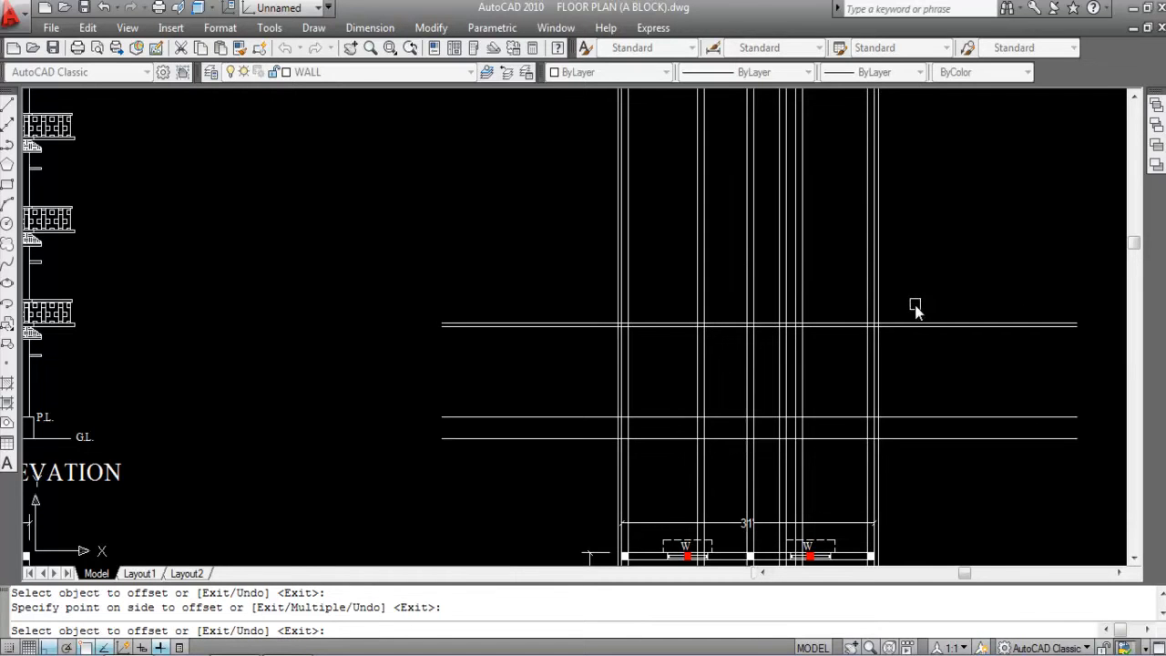
key("Escape")
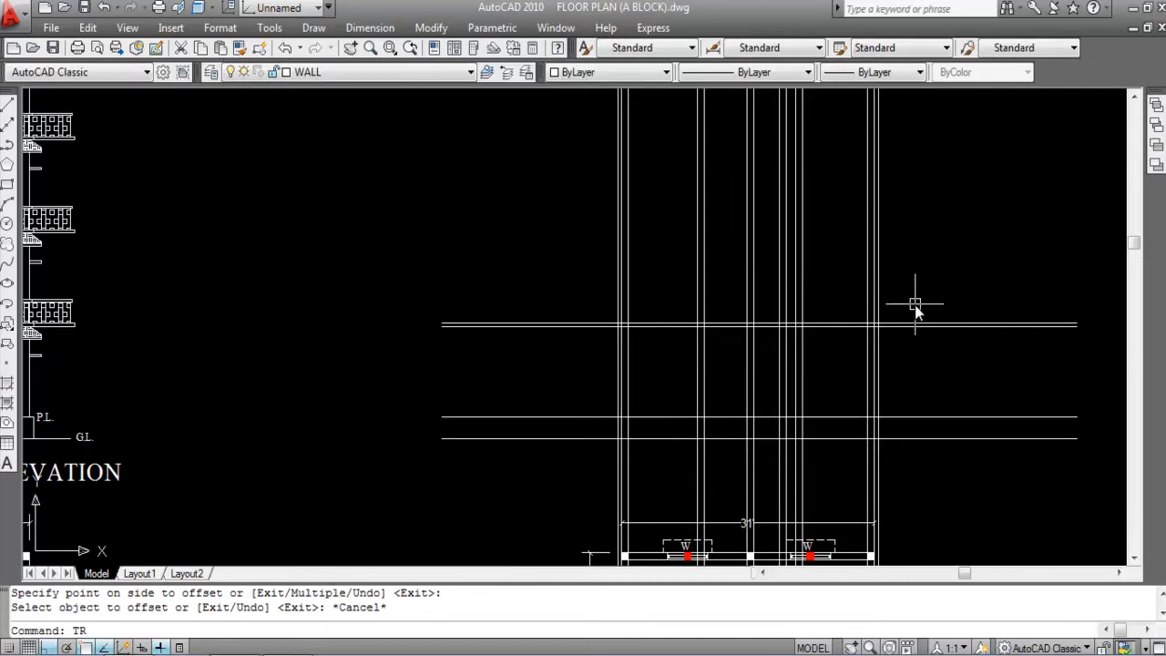
Step: Trim both slab lines back to the outer overhang lines at each end, using the slab and overhang lines as cutting edges
type("TR")
key("Return")
scroll(893, 343, "up", 2)
left_click(912, 327)
left_click(888, 288)
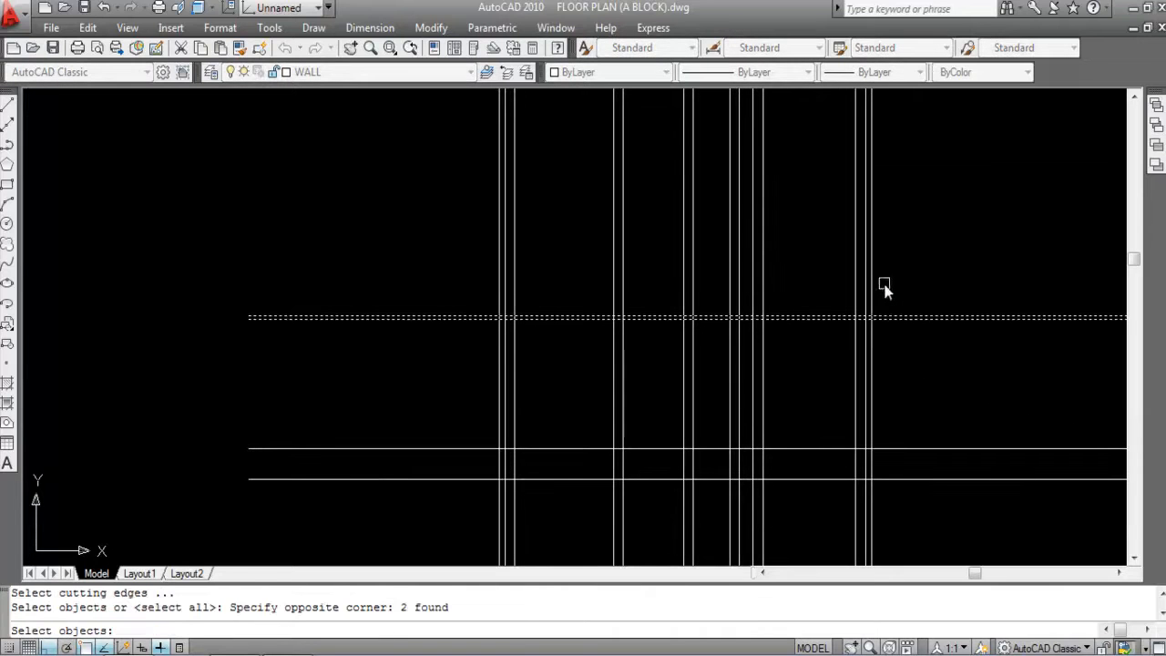
left_click(872, 294)
left_click(500, 284)
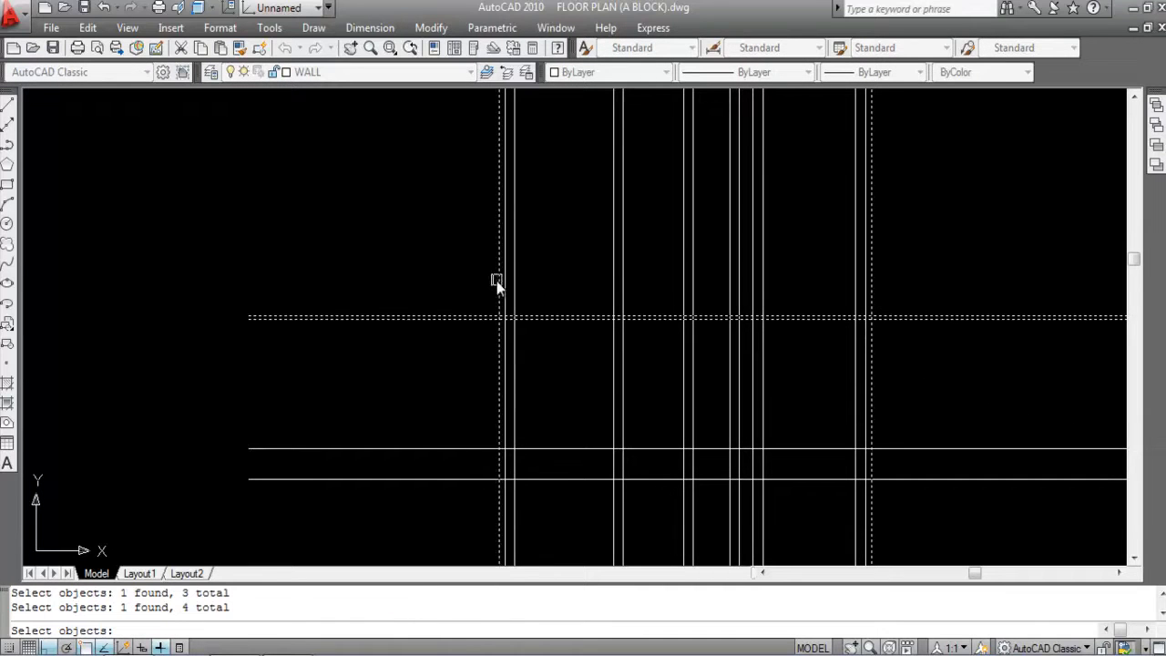
scroll(454, 289, "down", 1)
key("Return")
left_click(462, 344)
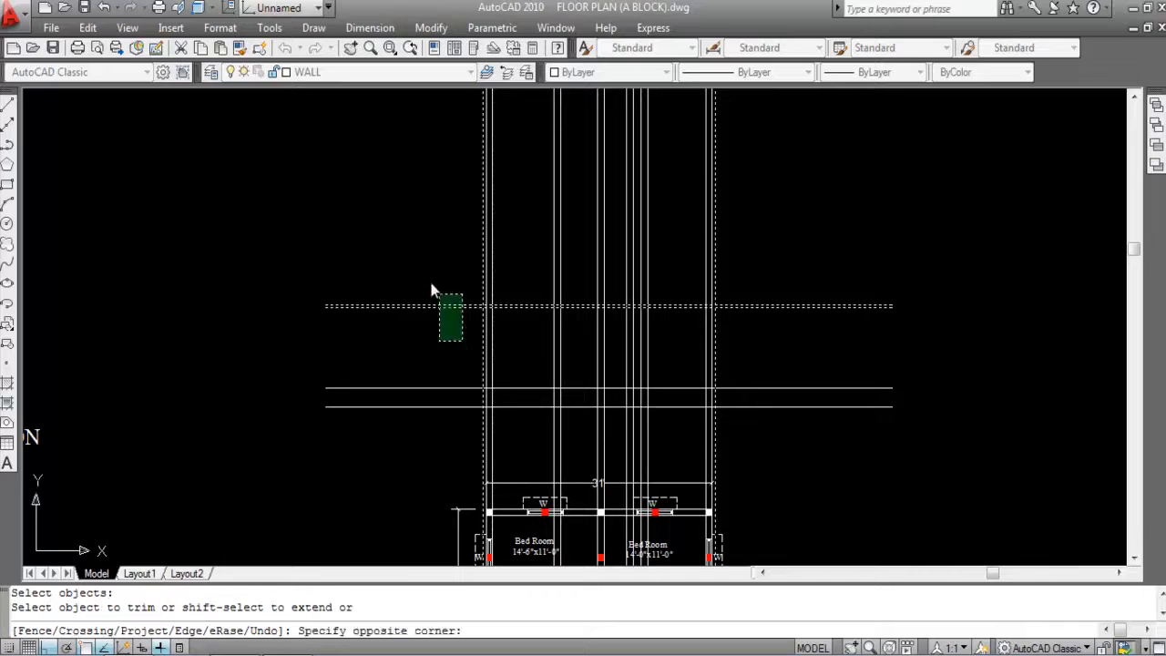
left_click(428, 274)
left_click(845, 339)
left_click(718, 264)
Step: Trim the overhang lines above and below the slab on both sides, leaving only the short closing edges at its ends
scroll(726, 271, "up", 2)
left_click(711, 274)
left_click(708, 307)
left_click(708, 367)
left_click(776, 340)
left_click(703, 360)
scroll(703, 341, "down", 3)
scroll(607, 343, "up", 3)
left_click(592, 330)
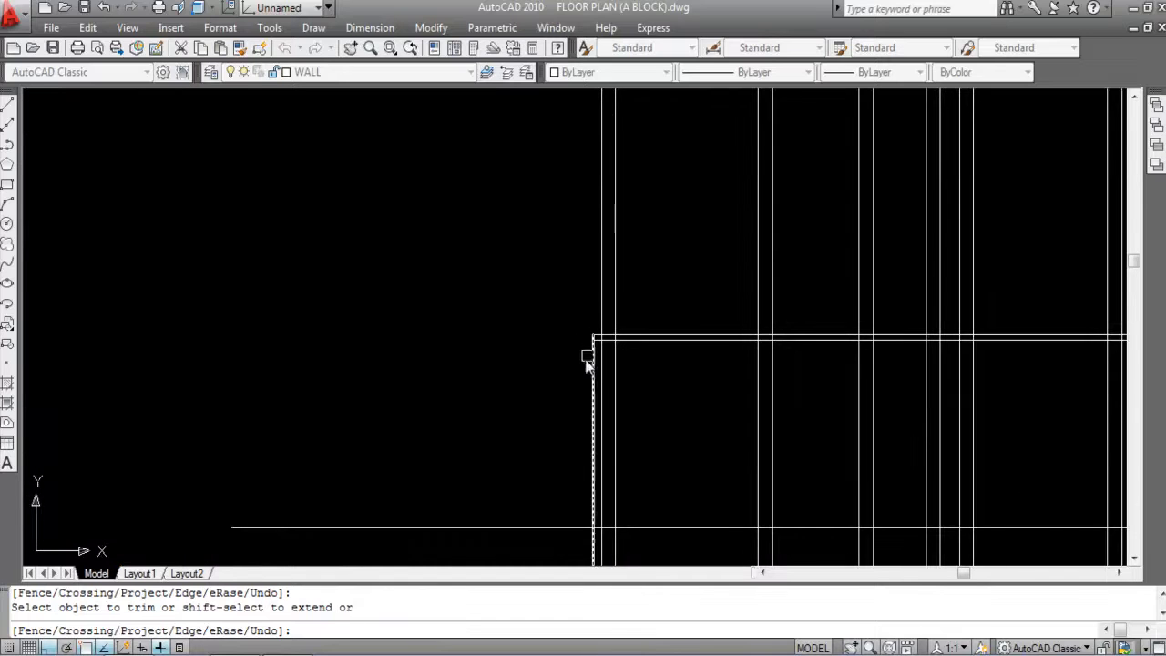
scroll(575, 263, "down", 3)
scroll(583, 341, "up", 3)
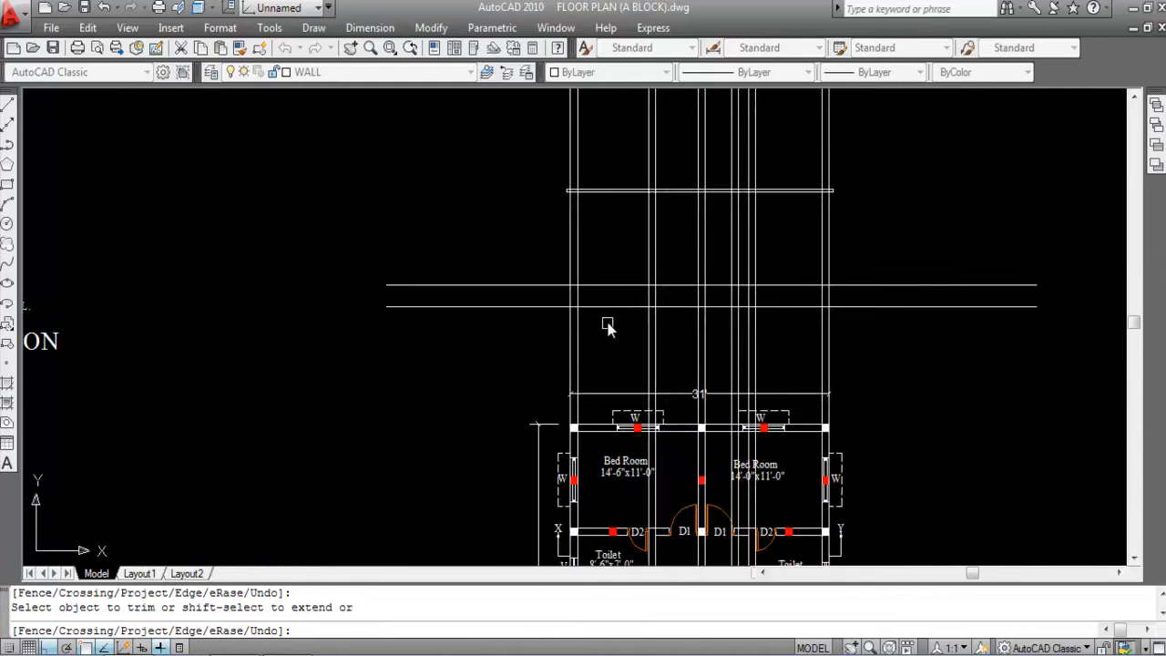
key("Escape")
Step: Trim the projected wall lines below the ground level line, with the slab's lower line and the ground line as cutting edges
scroll(593, 179, "up", 2)
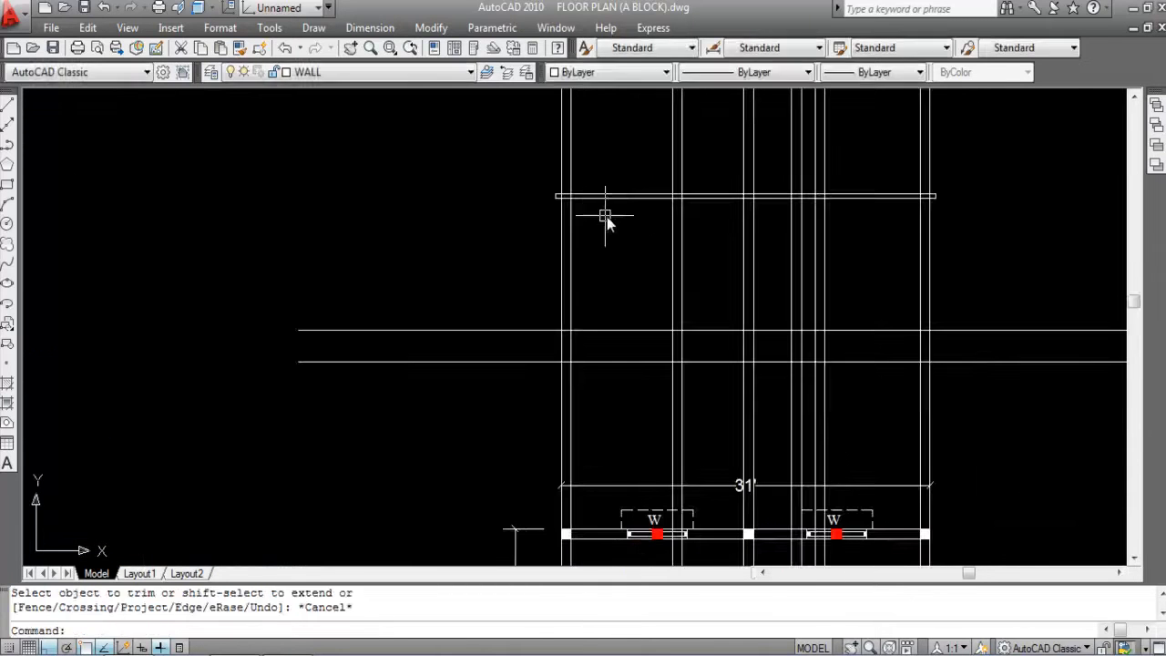
type("TR")
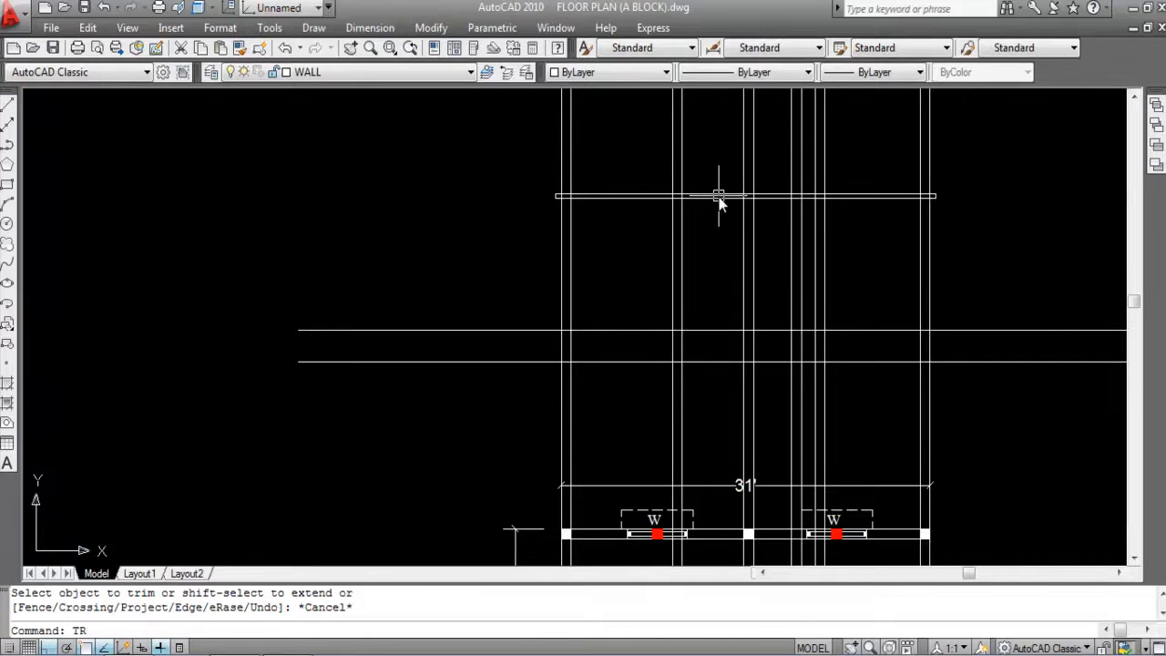
key("Return")
scroll(720, 203, "up", 2)
left_click(718, 197)
scroll(679, 253, "down", 3)
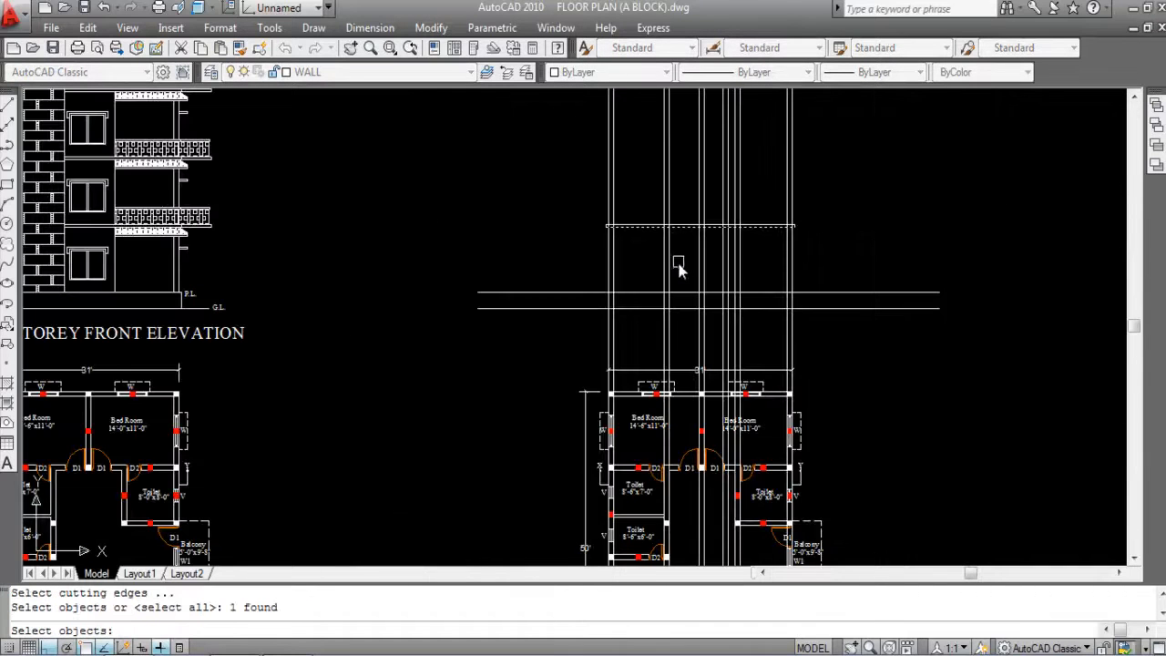
scroll(695, 208, "down", 1)
scroll(695, 273, "down", 1)
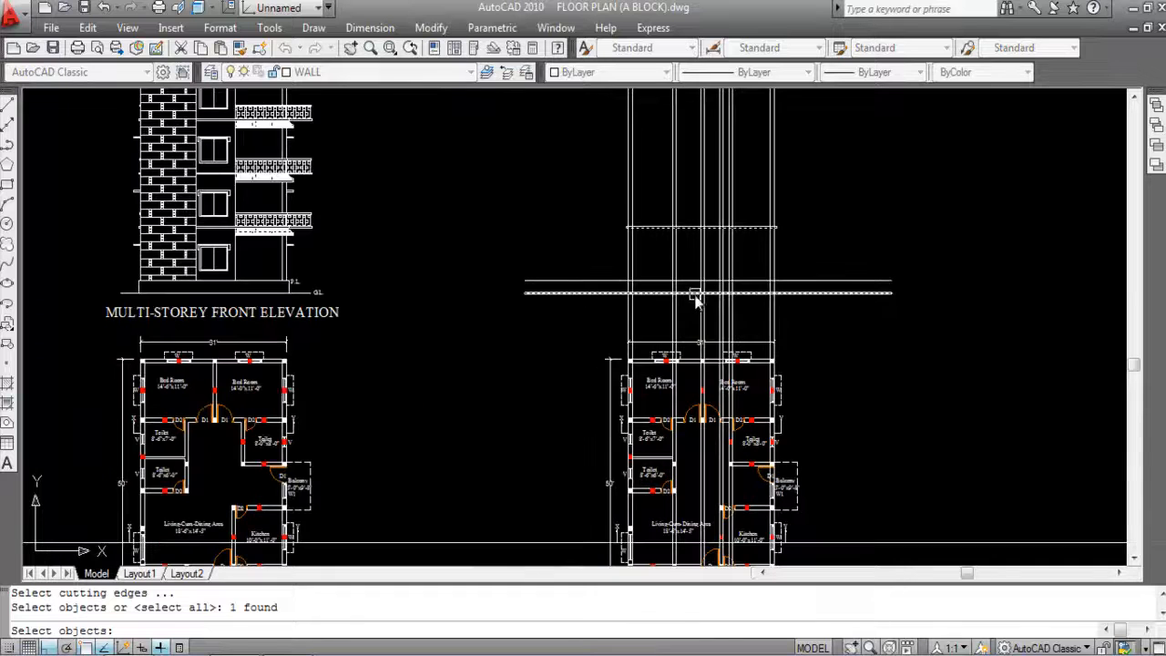
left_click(696, 293)
key("Return")
left_click(804, 310)
left_click(582, 314)
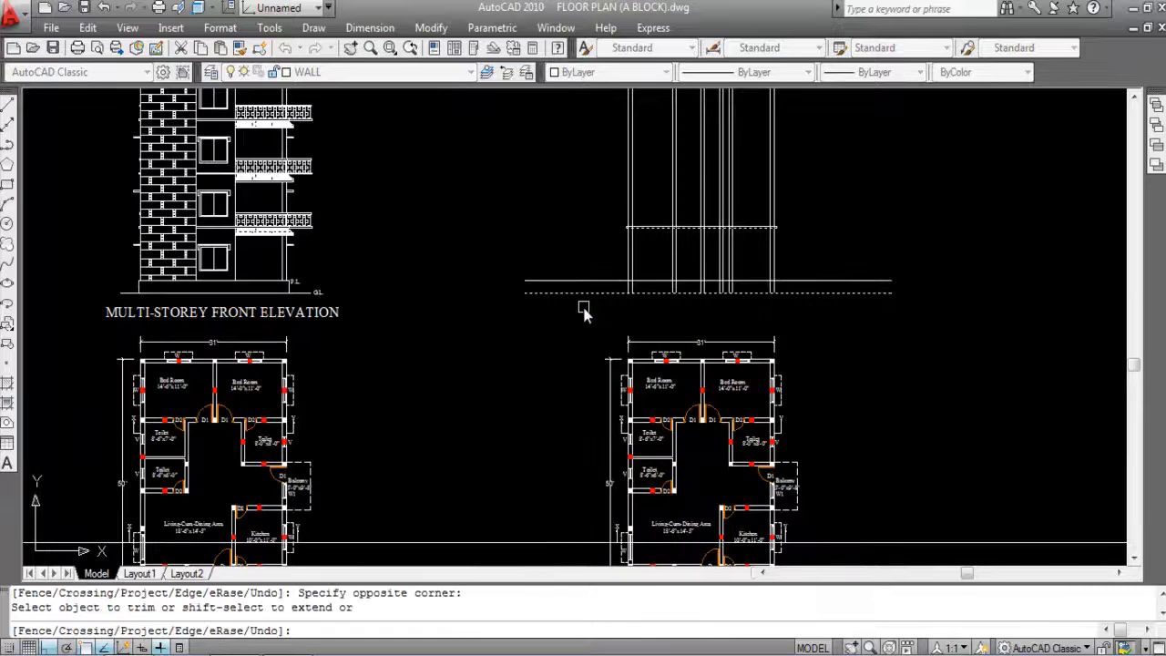
Step: Trim all projected wall lines above the slab's underside
scroll(733, 187, "up", 2)
left_click(862, 204)
left_click(508, 151)
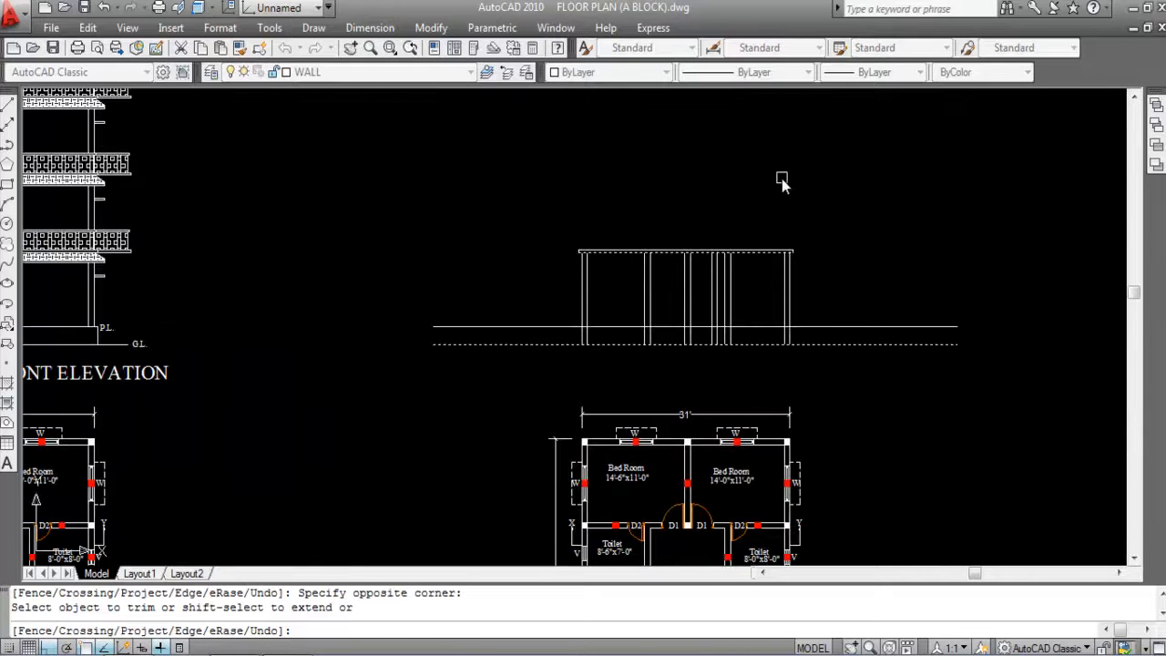
key("Escape")
Step: Trim the ground and plinth level lines outside the exterior wall faces on both sides, and save the drawing
scroll(594, 239, "up", 2)
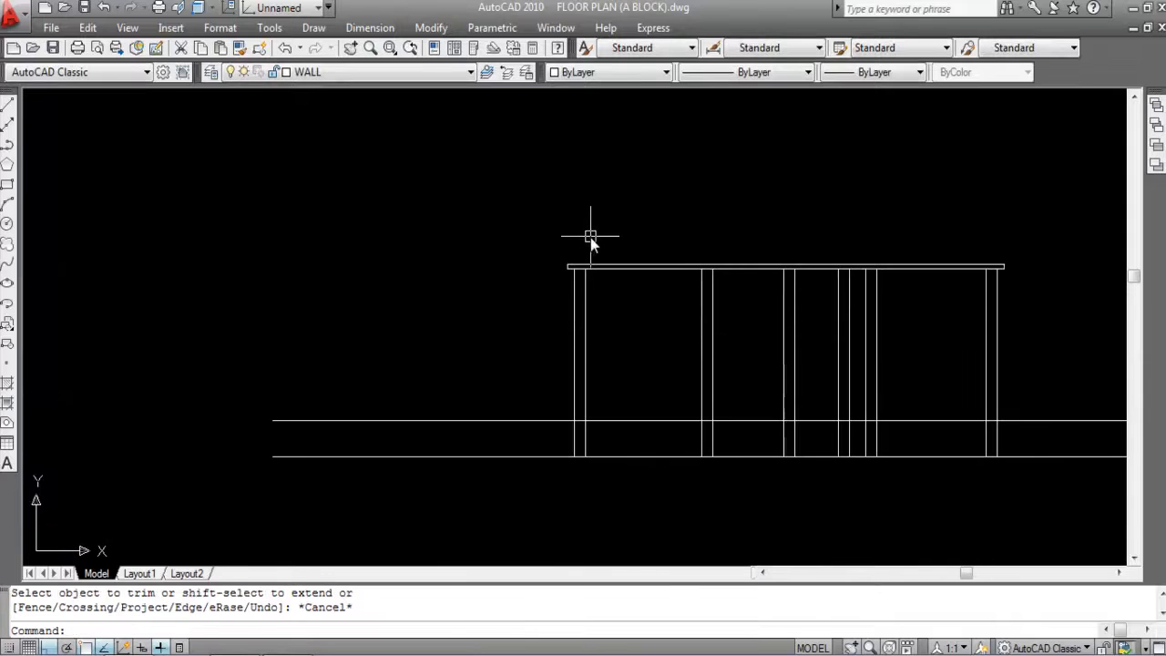
scroll(594, 239, "down", 2)
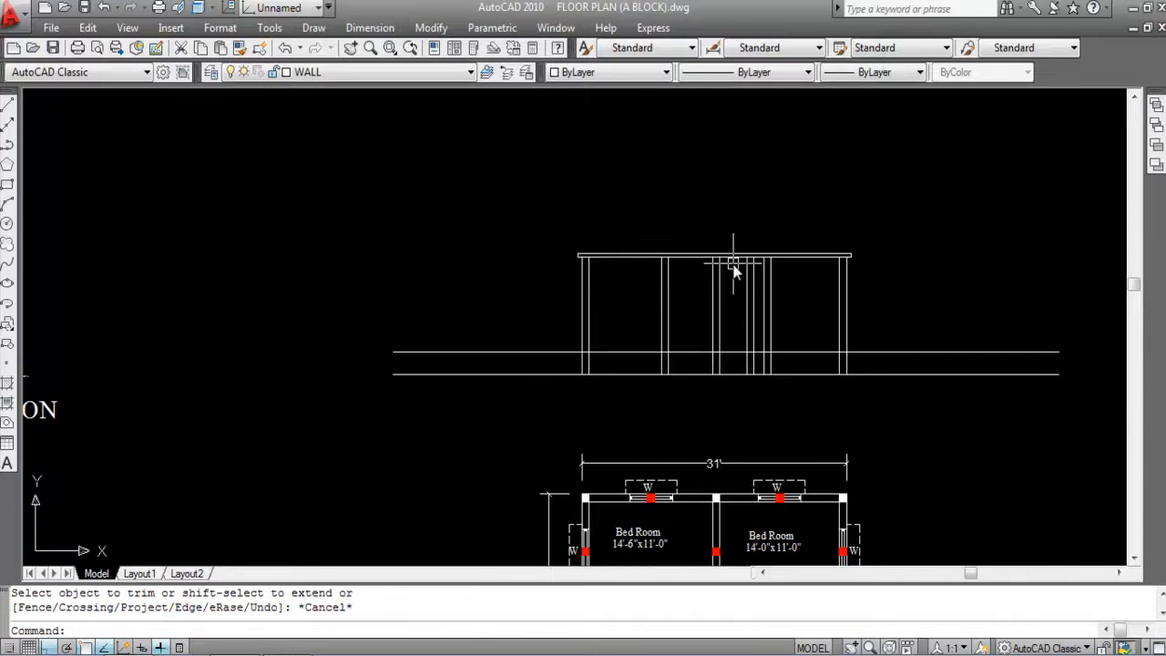
type("TR")
key("Return")
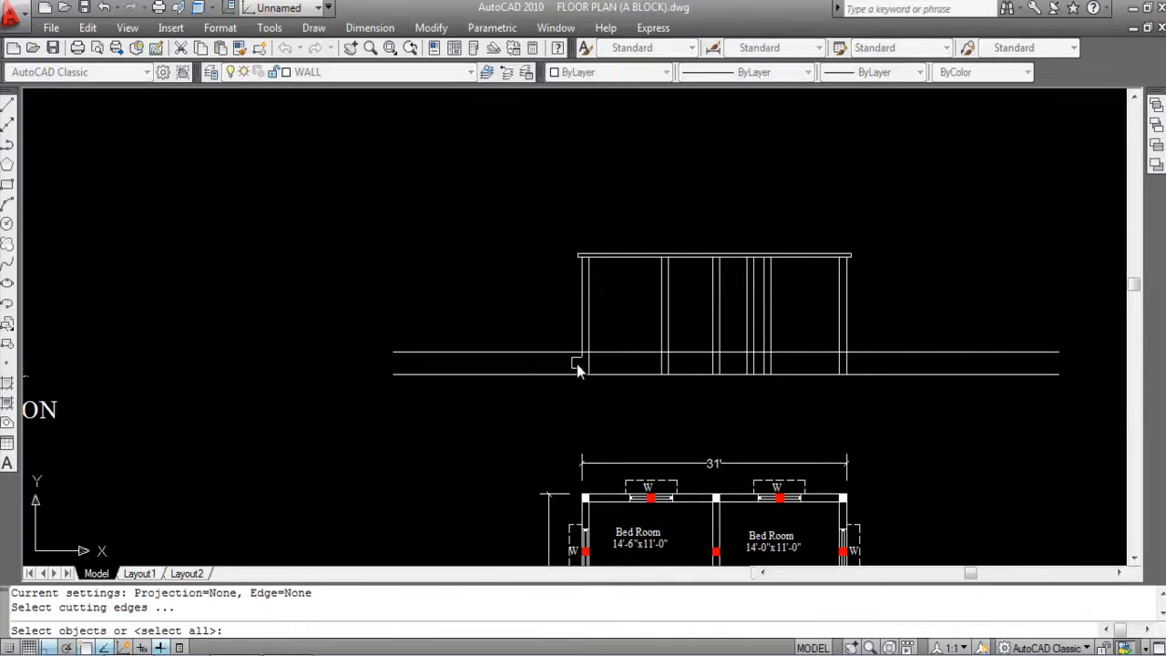
left_click(579, 364)
left_click(842, 364)
key("Return")
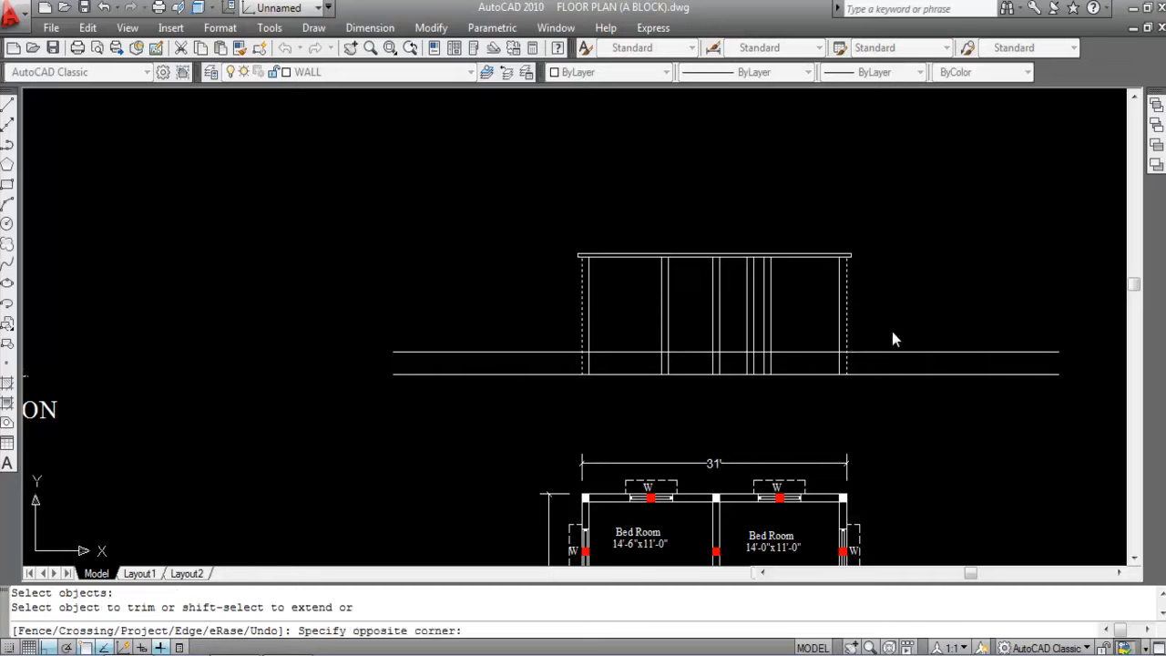
left_click(887, 330)
left_click(897, 387)
left_click(523, 398)
left_click(560, 347)
key("Escape")
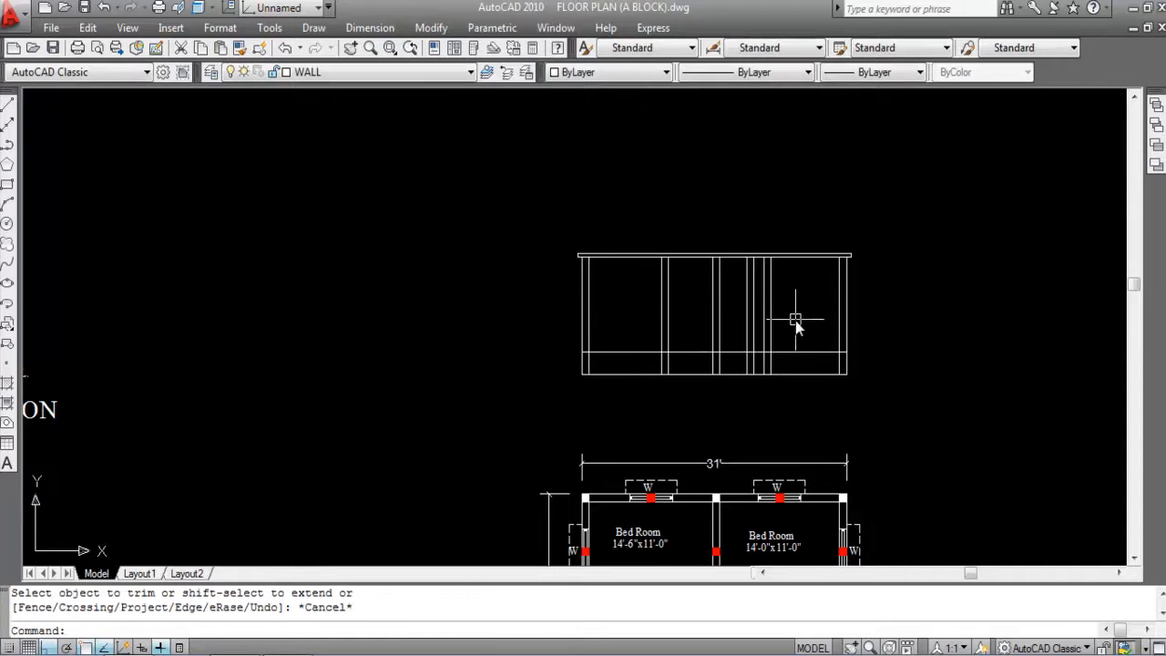
scroll(707, 232, "up", 2)
key("ctrl+s")
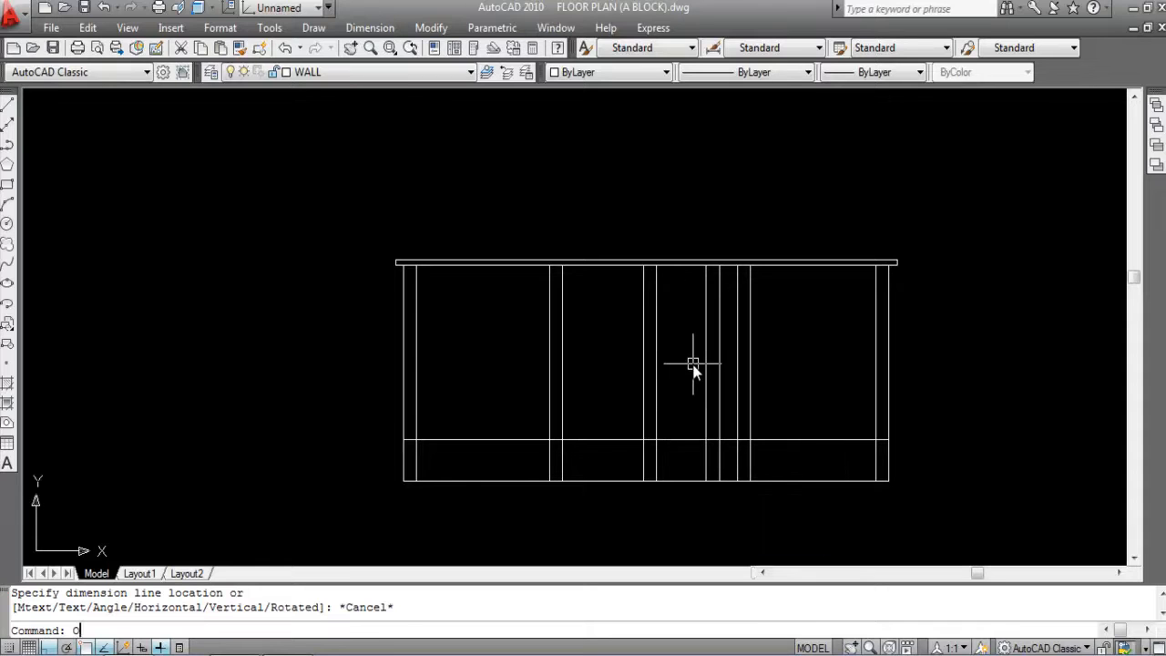
Step: Offset the plinth level line upward by 7' to mark the lintel level
key("Return")
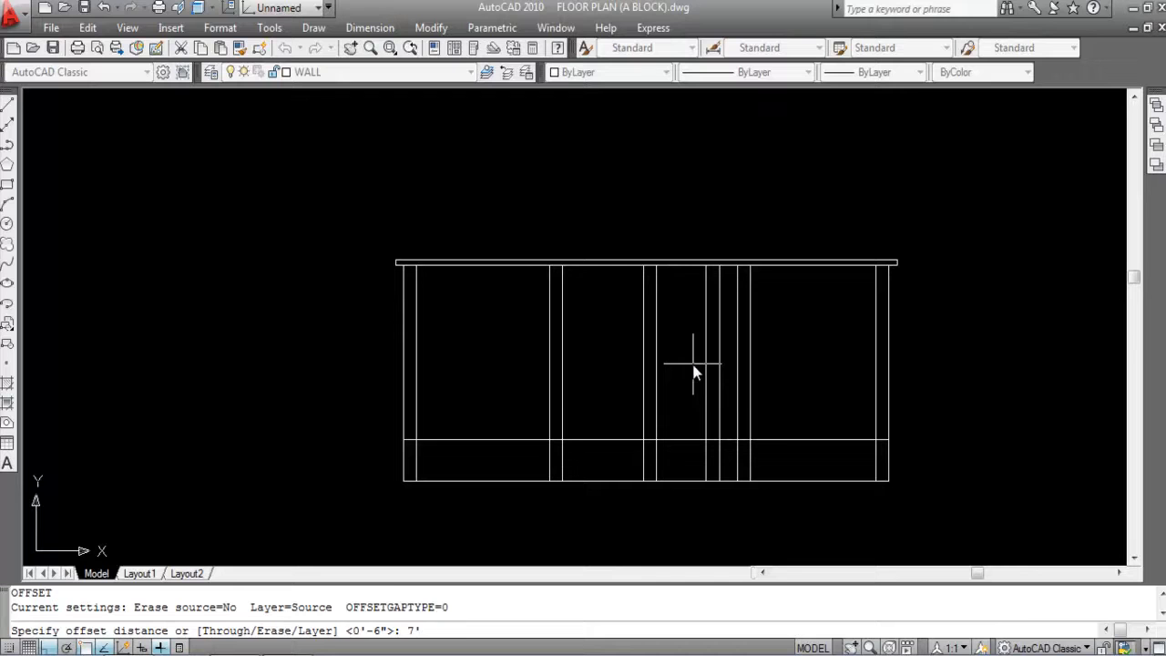
key("Return")
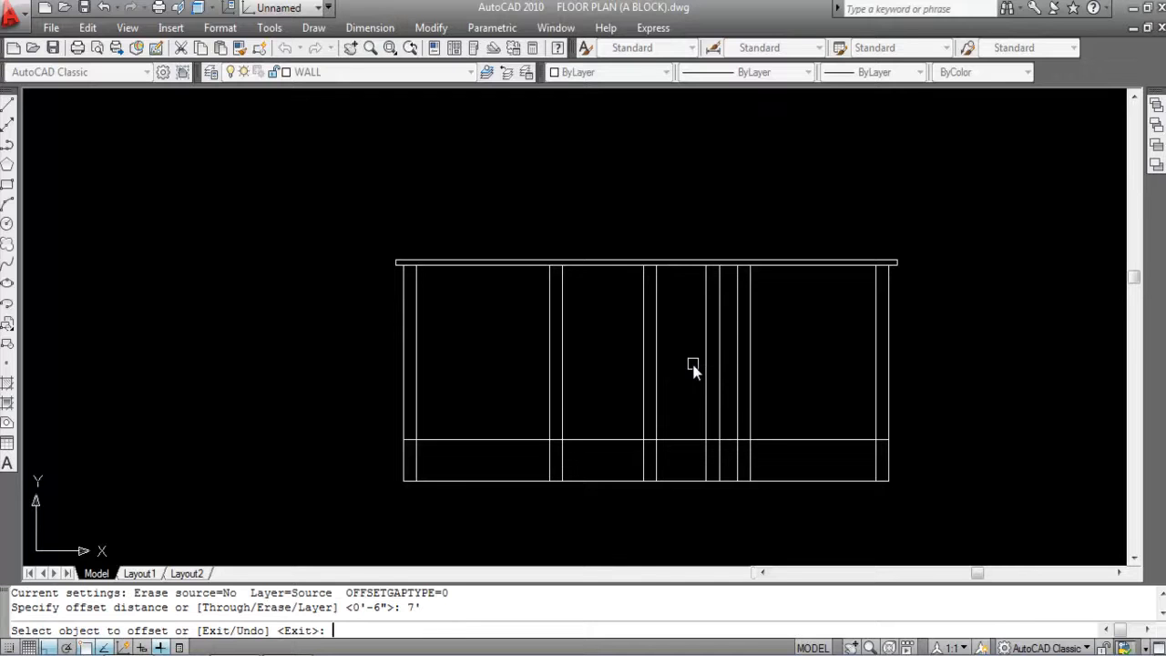
left_click(680, 439)
left_click(681, 322)
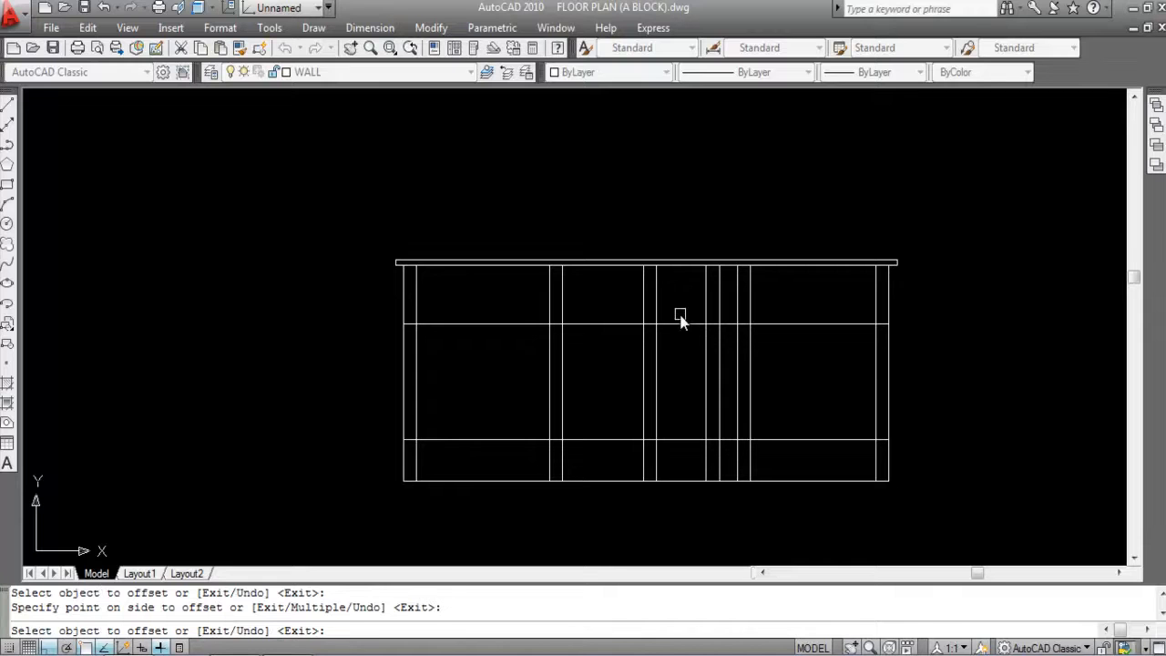
key("Escape")
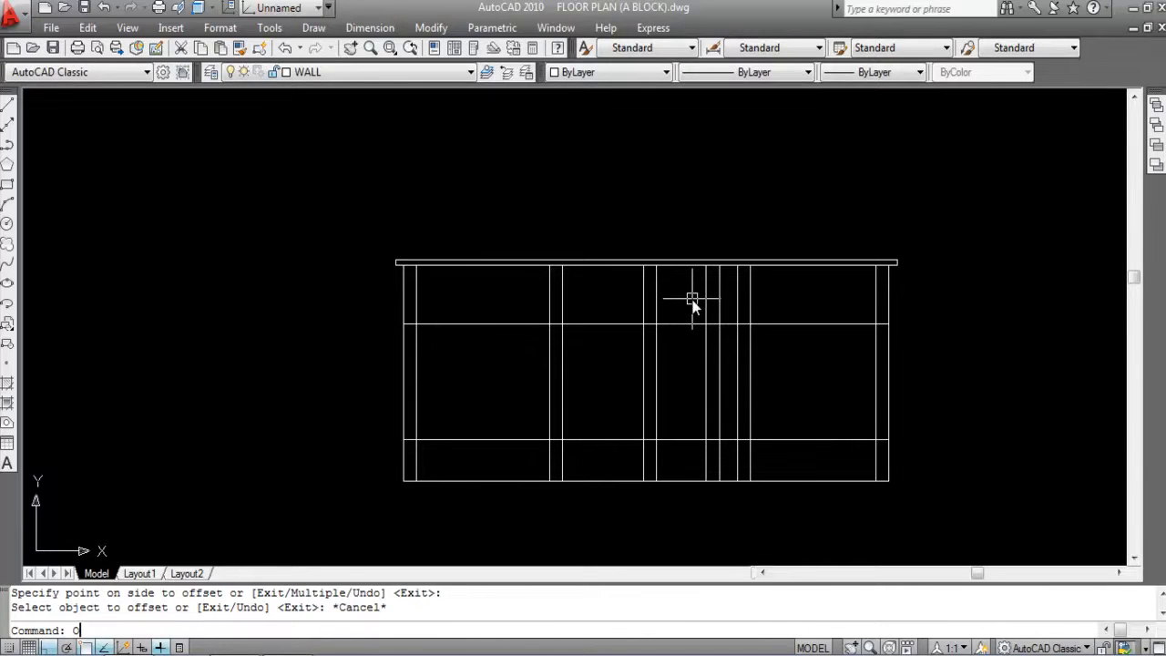
Step: Offset the lintel level line upward by 3" to give the lintel its thickness
type("O")
key("Return")
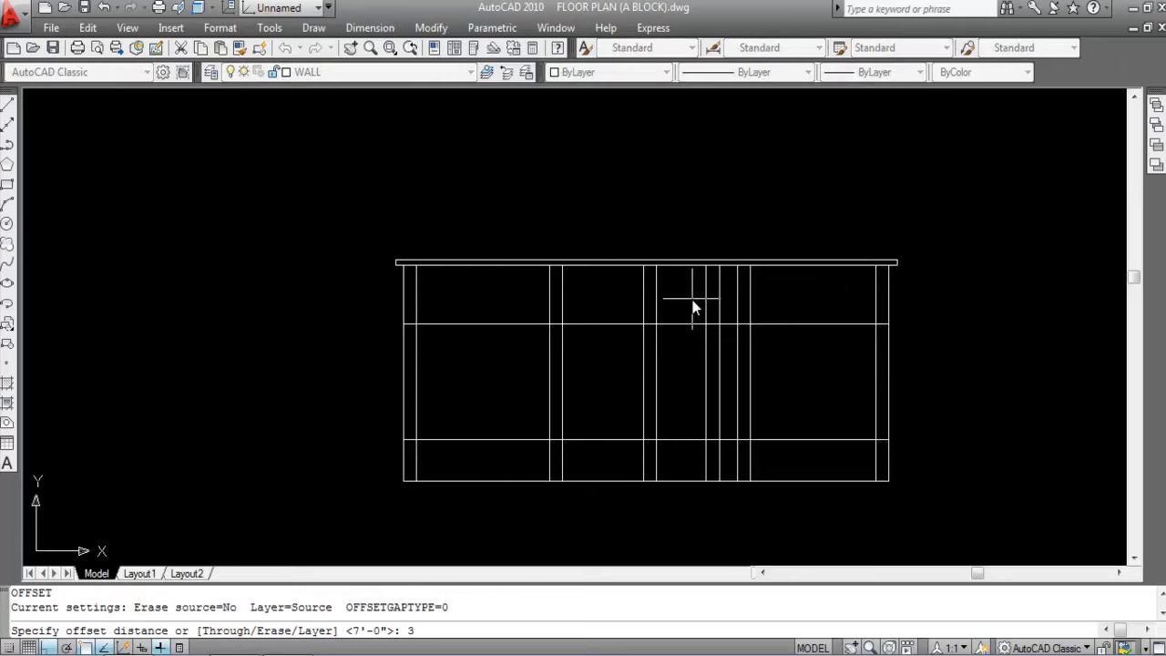
type("3")
key("Return")
left_click(688, 324)
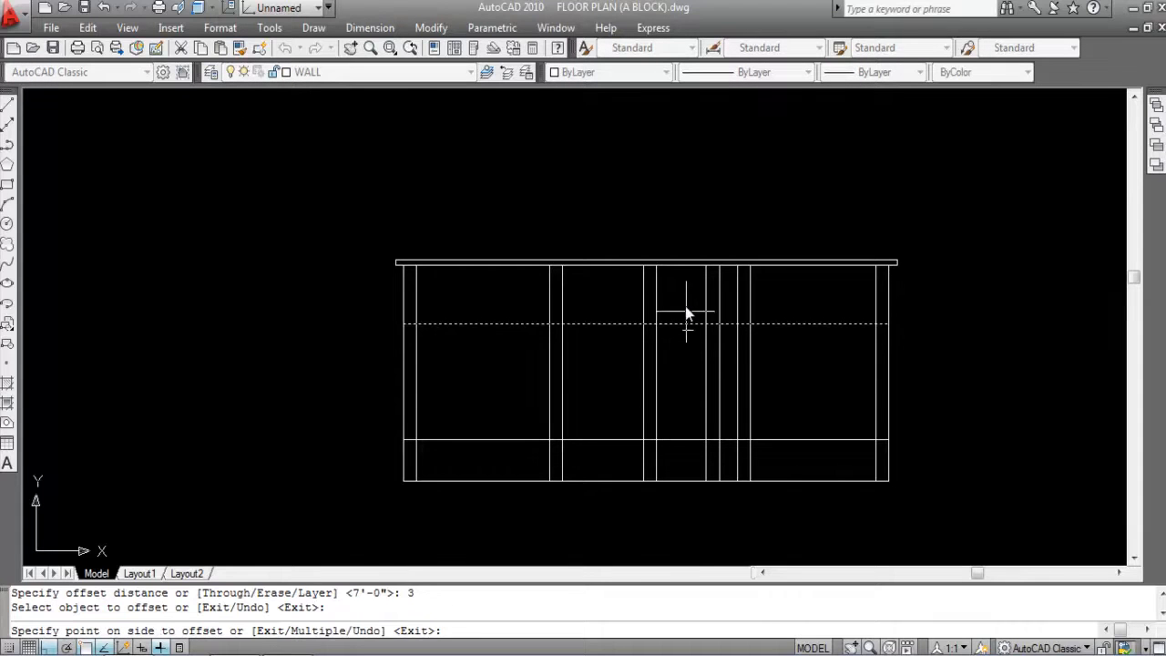
left_click(686, 294)
key("Escape")
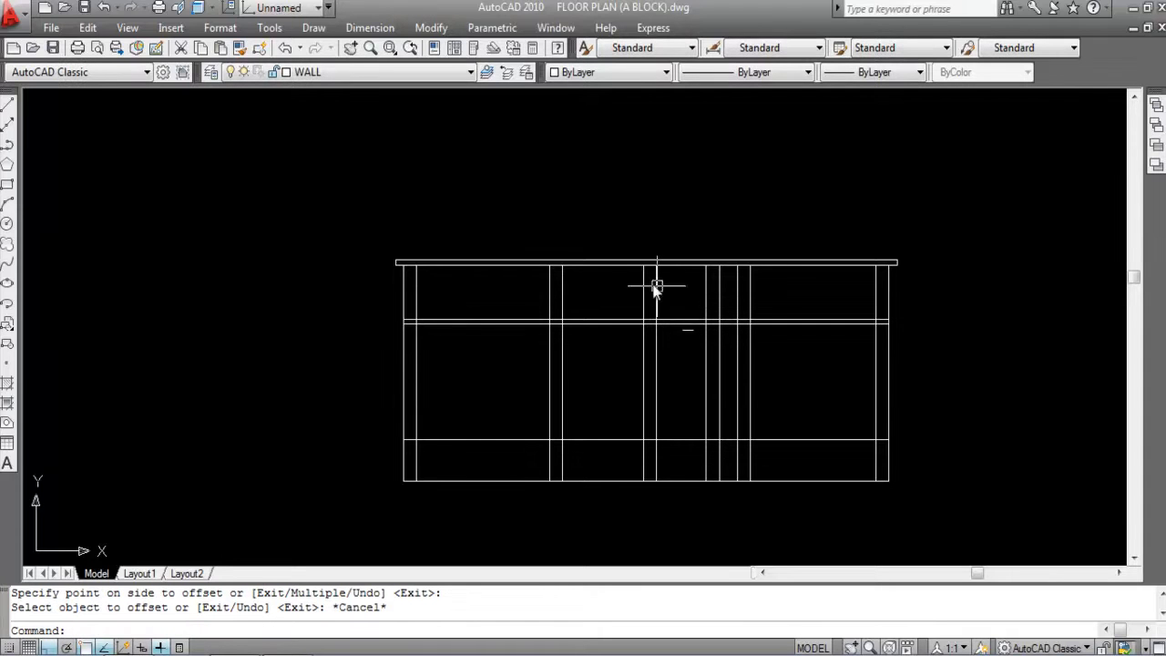
Step: Draw a vertical construction line through the outer edge of the dashed sunshade at the living-area window by section mark X
scroll(683, 310, "down", 4)
scroll(517, 337, "down", 2)
scroll(516, 337, "up", 3)
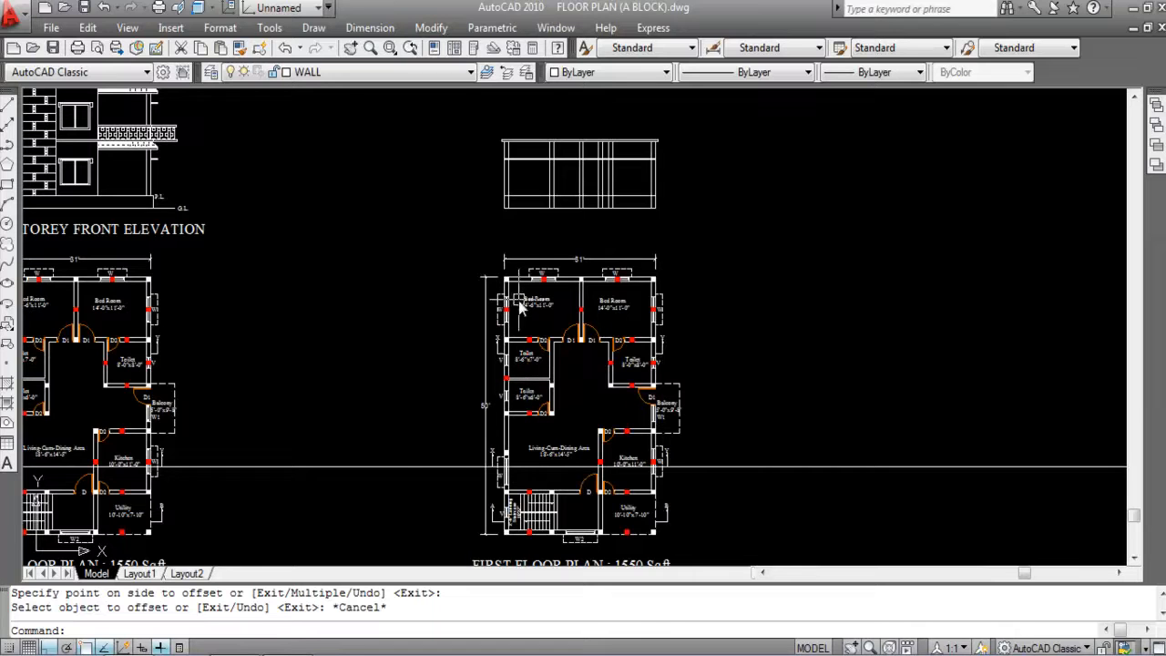
key("Return")
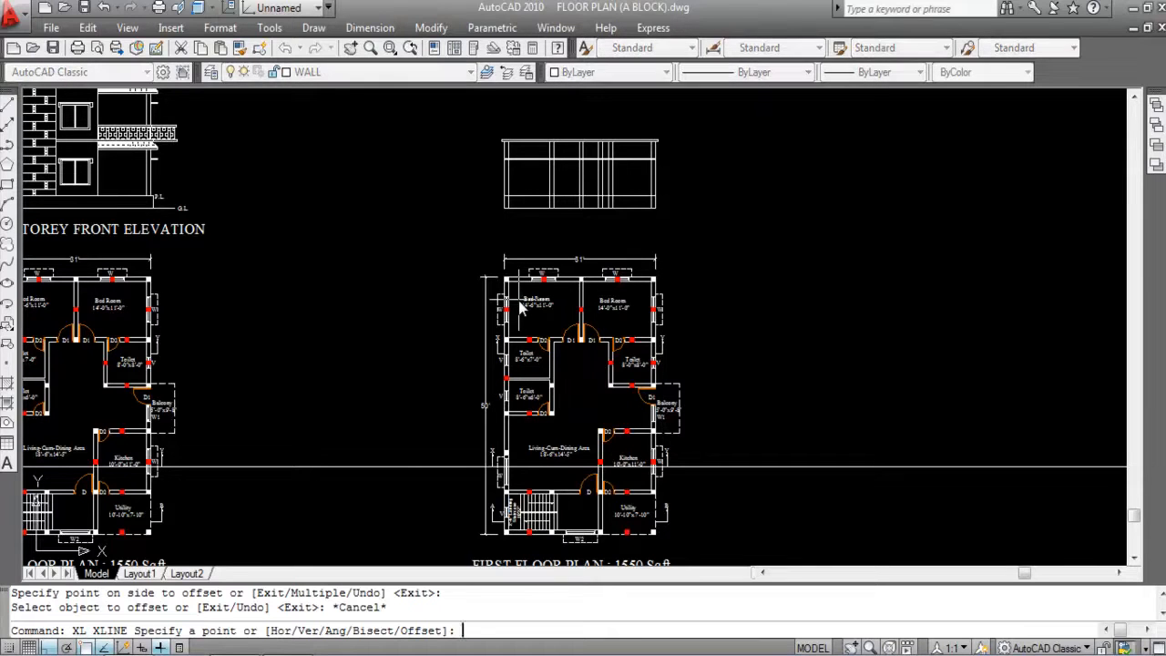
key("Return")
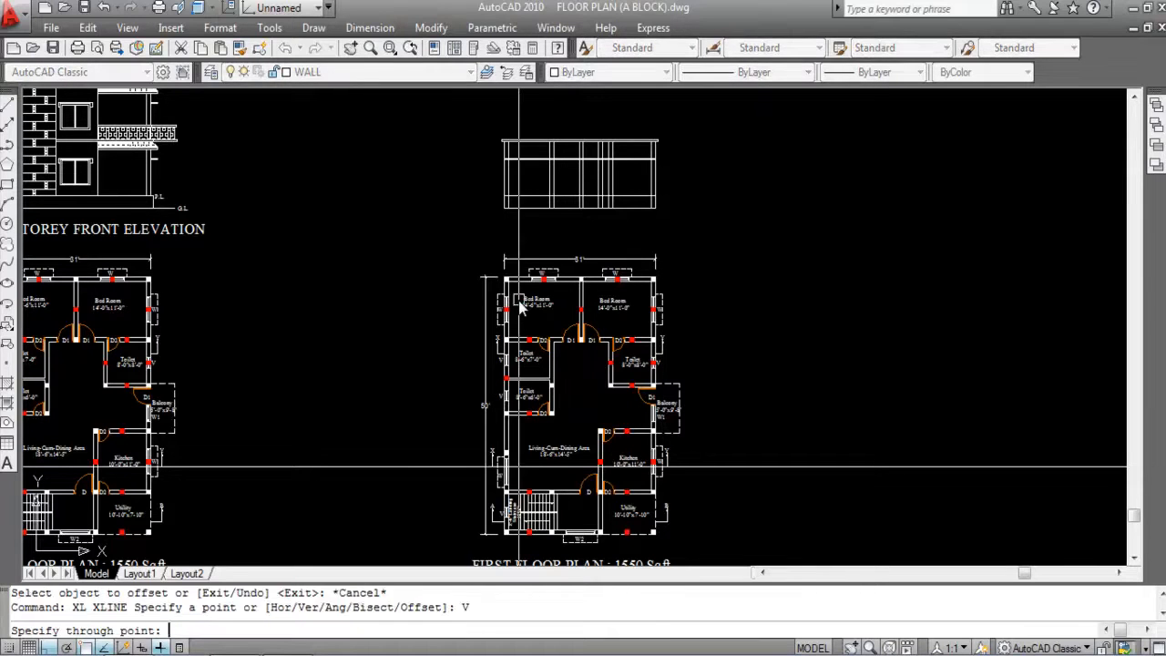
scroll(497, 460, "up", 2)
scroll(496, 460, "up", 4)
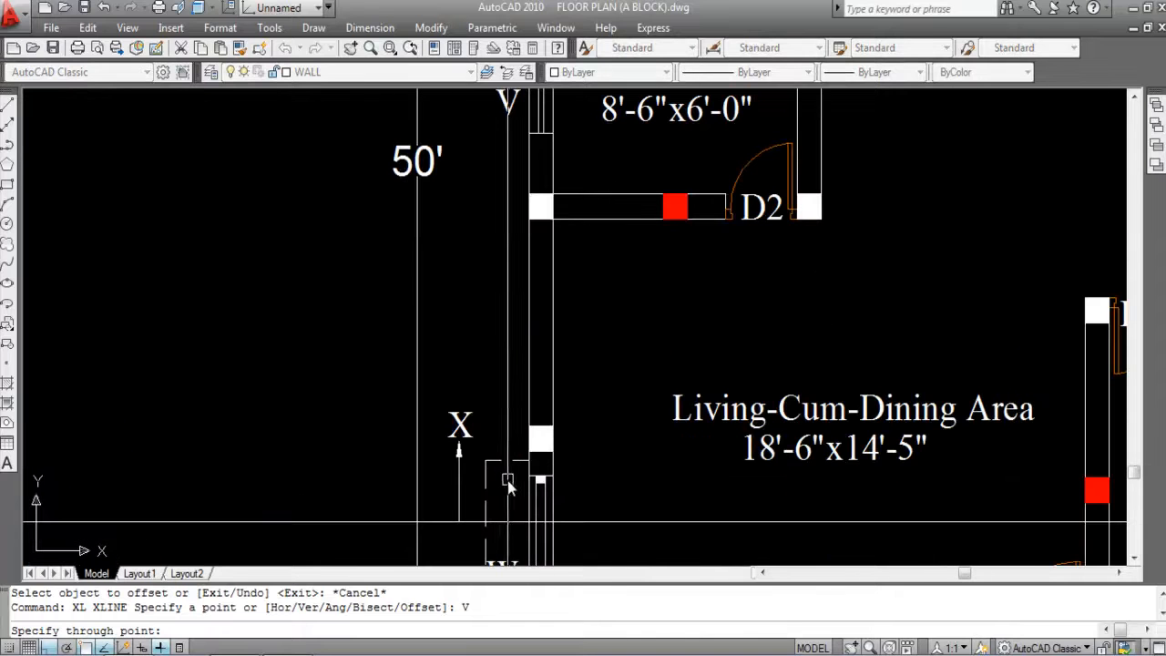
left_click(413, 360)
scroll(413, 360, "down", 5)
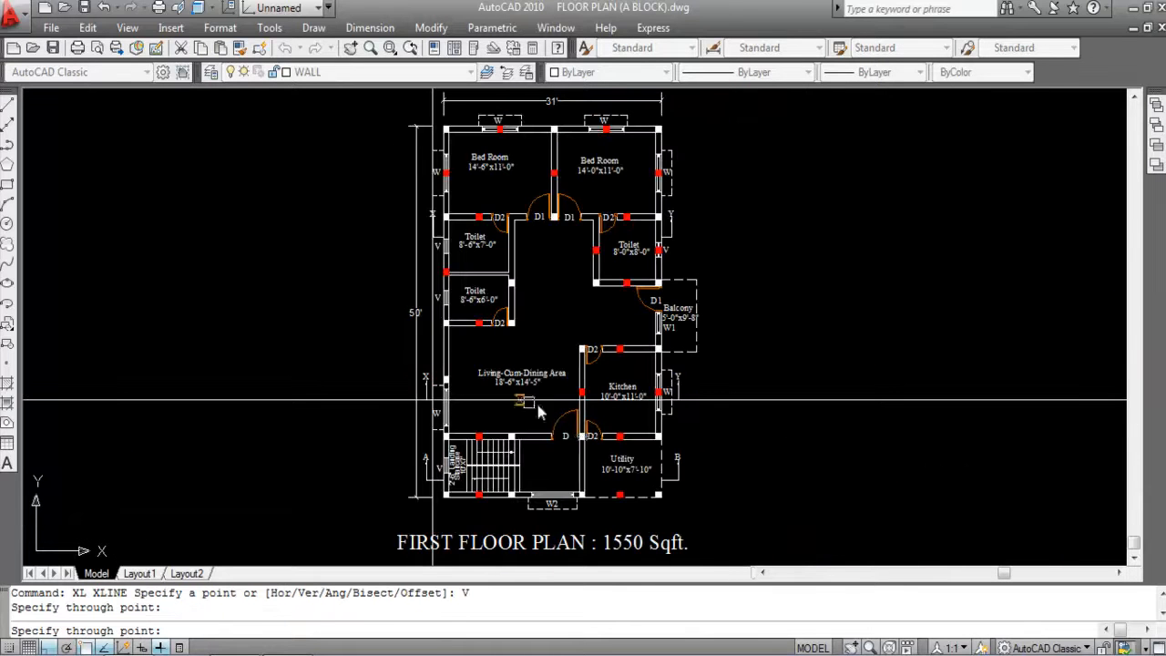
Step: Add a vertical construction line through the outer corner of the kitchen window's dashed sunshade by section mark Y
scroll(678, 378, "up", 5)
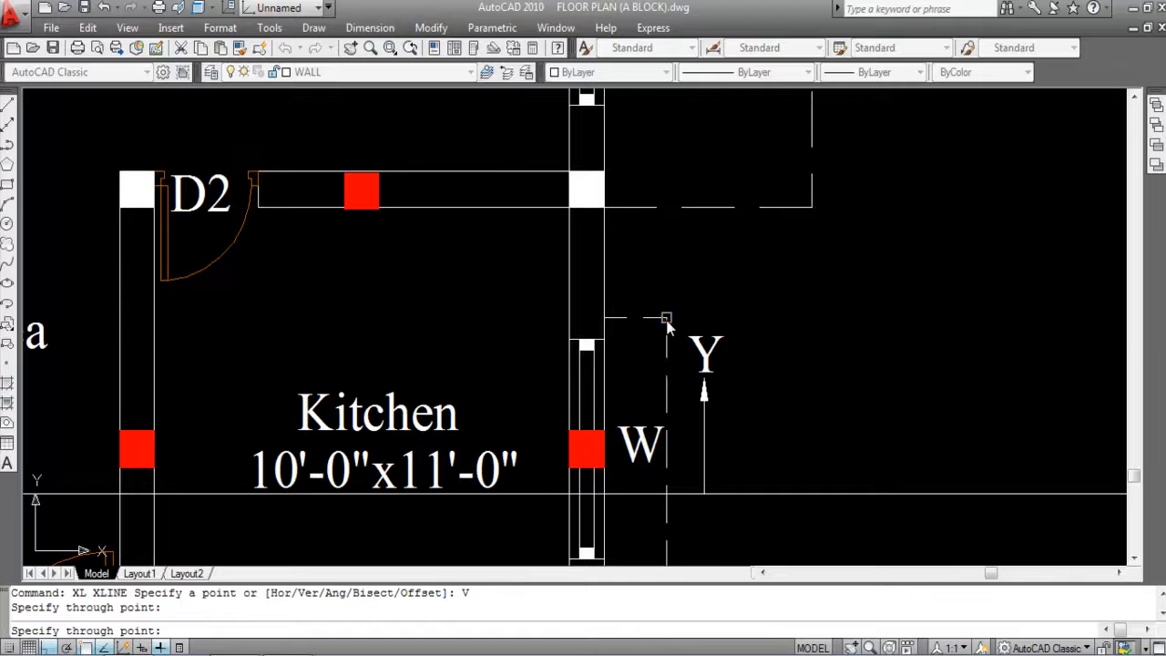
left_click(666, 319)
scroll(835, 443, "down", 8)
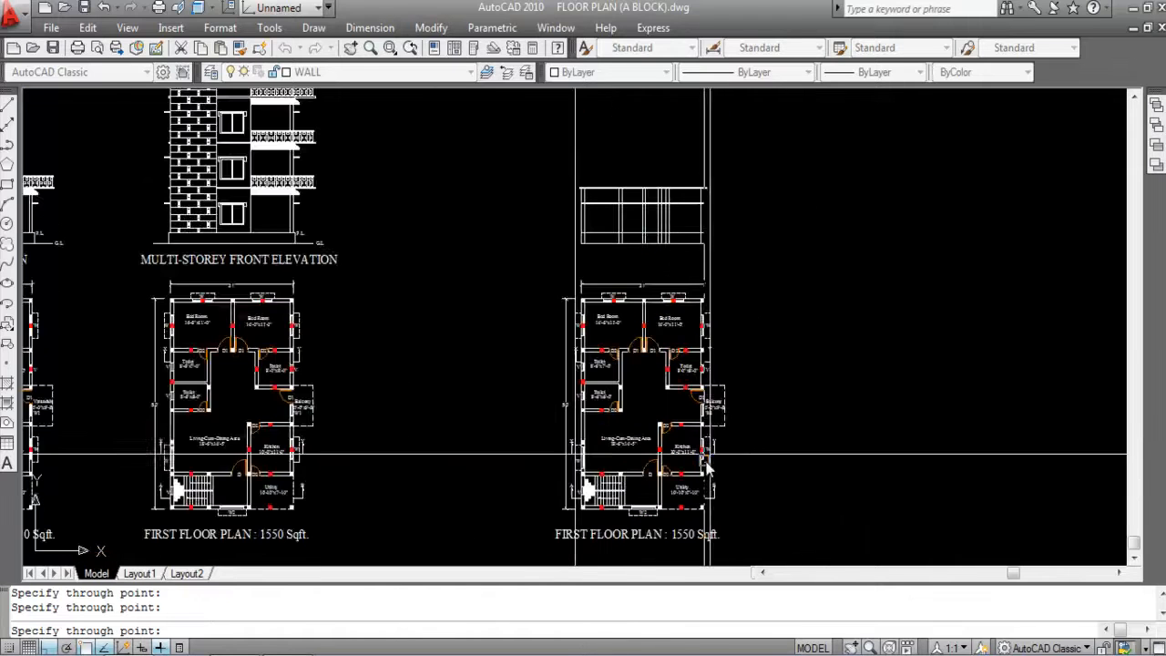
scroll(575, 452, "up", 5)
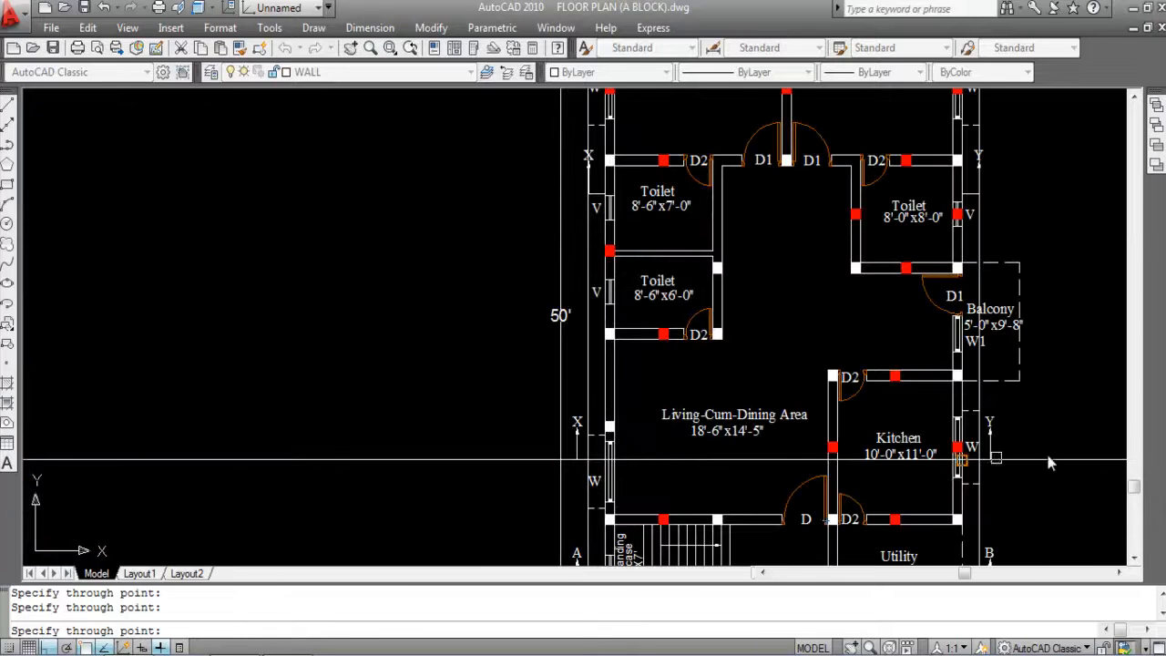
scroll(926, 481, "down", 6)
scroll(711, 222, "up", 6)
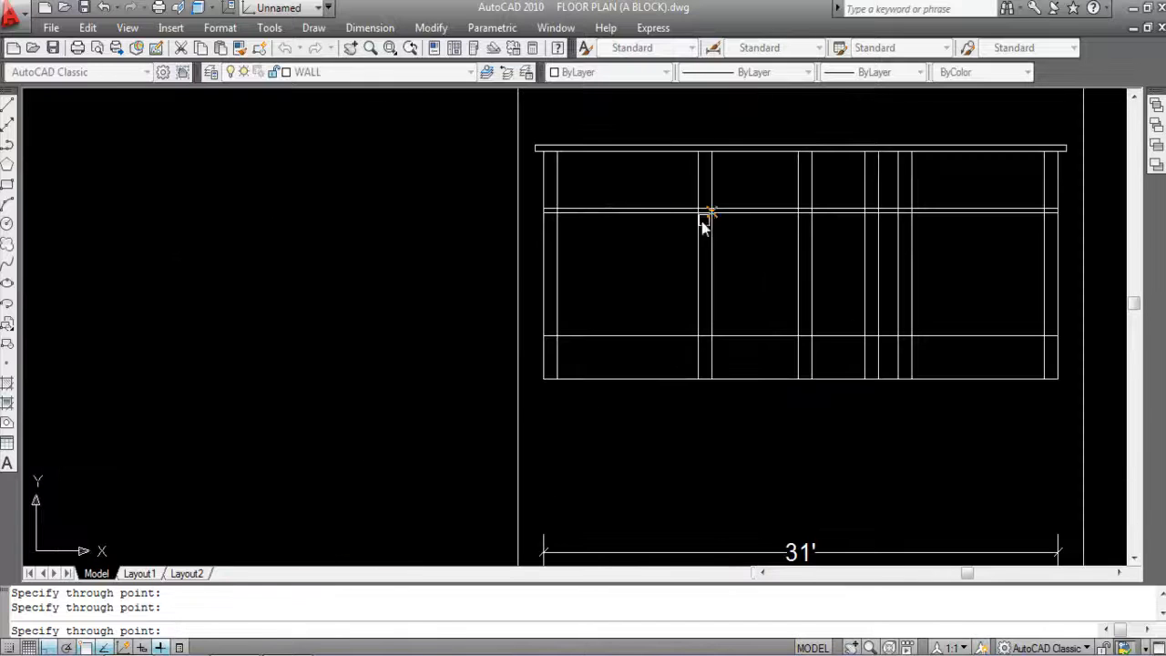
key("Escape")
Step: Using both sunshade construction lines as boundaries, extend the two lintel lines outward to the one on the X side
scroll(573, 226, "down", 2)
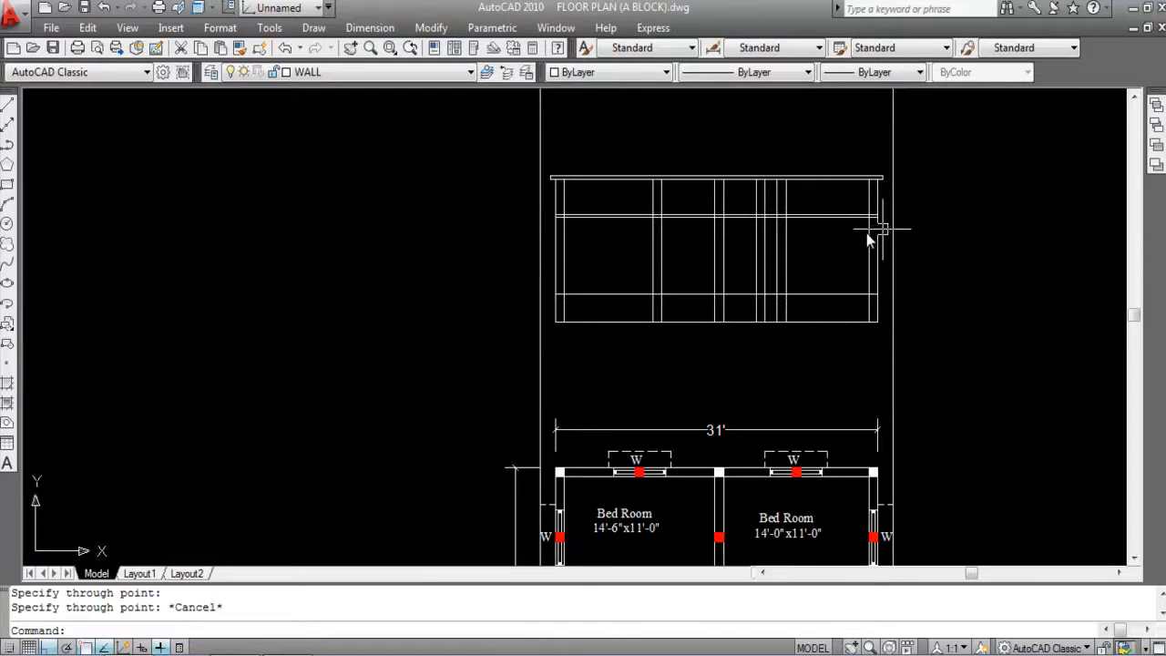
scroll(726, 331, "down", 2)
type("tr")
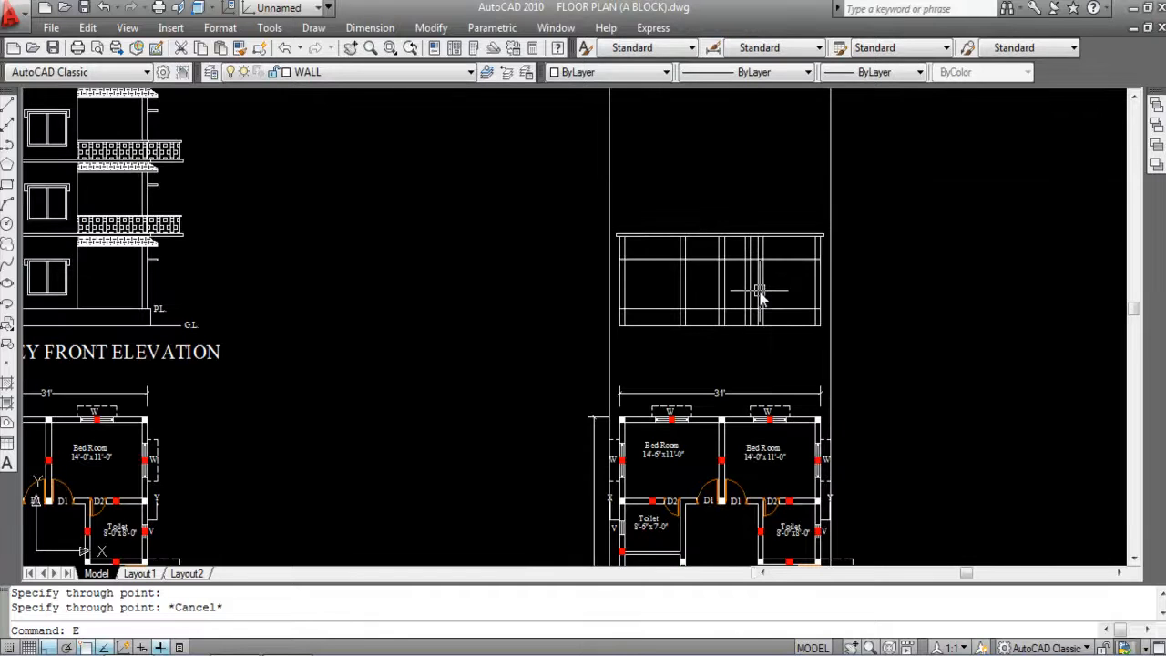
key("Return")
left_click(845, 358)
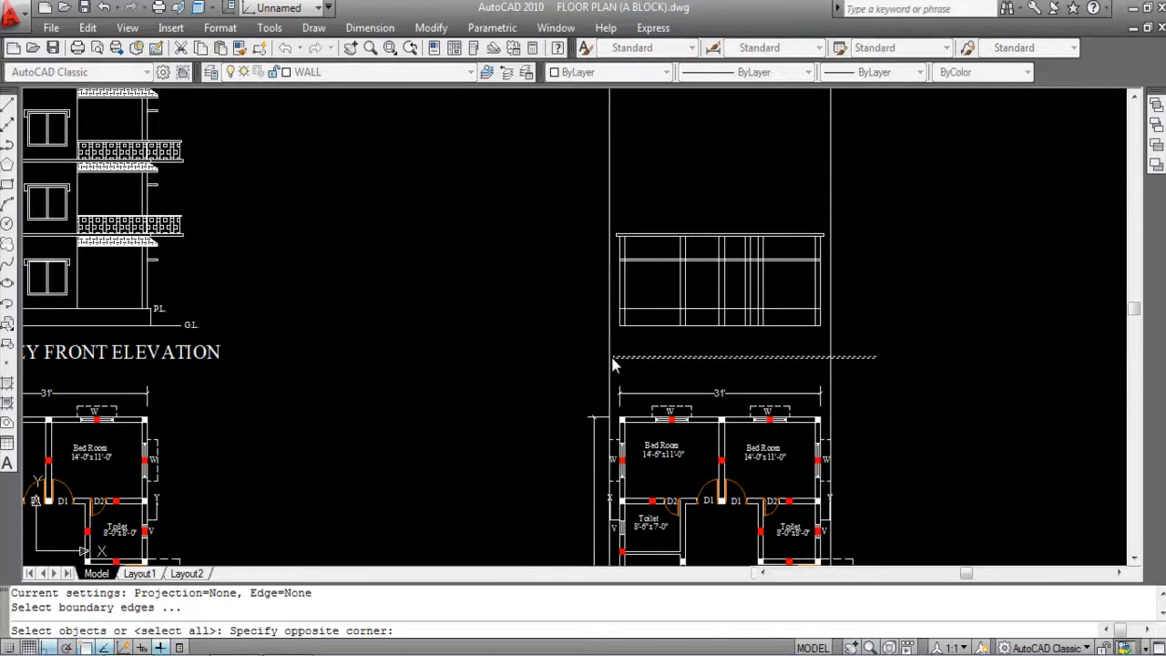
left_click(571, 353)
scroll(656, 263, "up", 3)
key("Return")
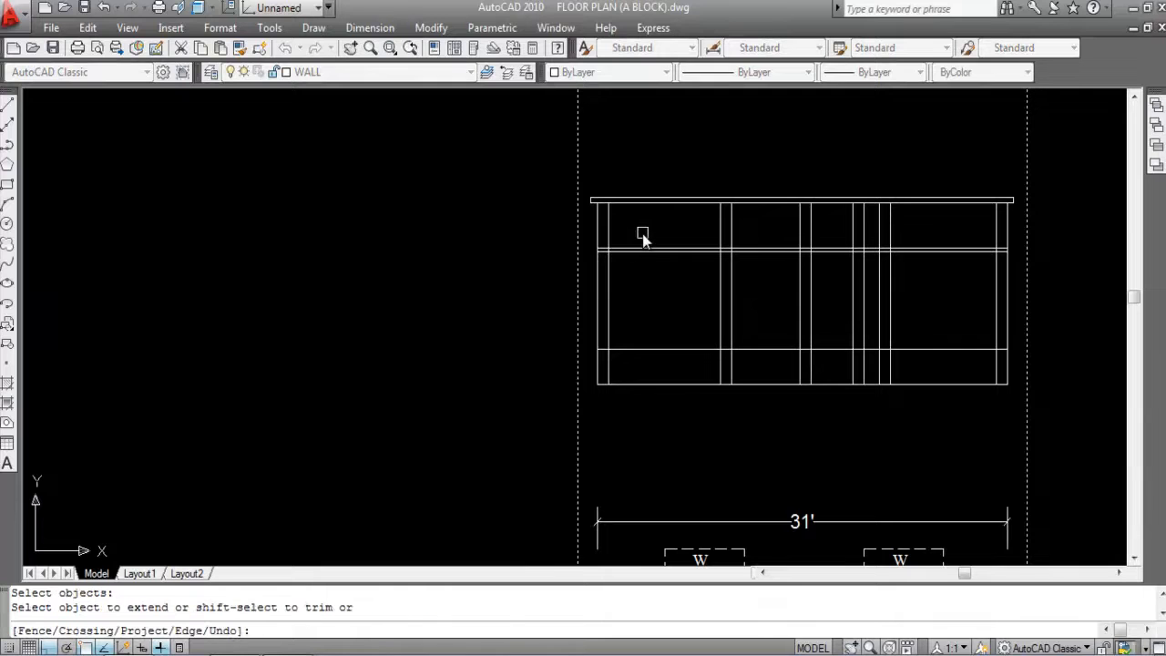
left_click(645, 233)
left_click(615, 289)
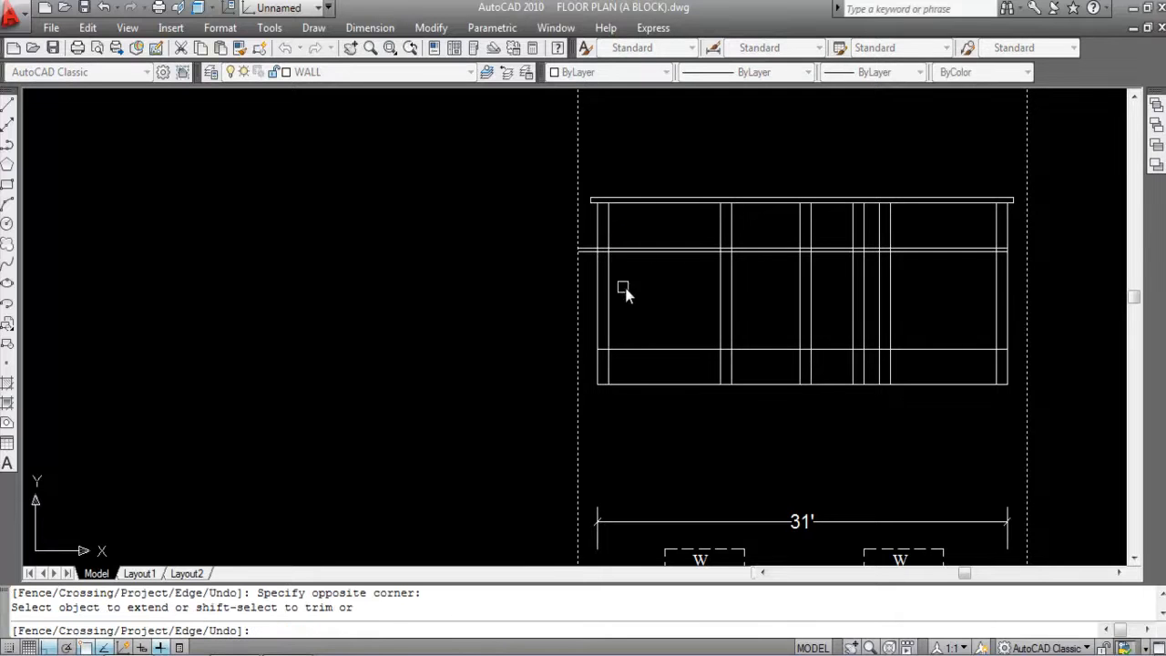
Step: Extend the two lintel lines outward to the sunshade construction line on the Y side
scroll(982, 244, "up", 3)
left_click(981, 228)
left_click(924, 343)
scroll(831, 272, "down", 4)
key("Escape")
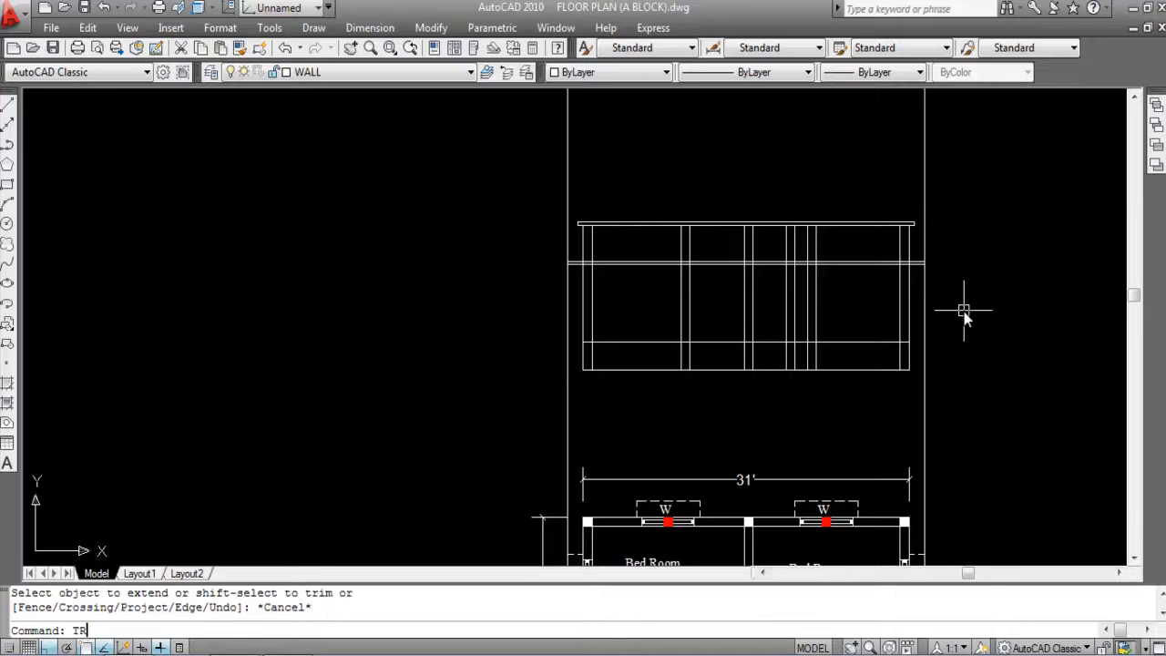
Step: Trim both sunshade construction lines above and below the lintel lines so only the end caps of the lintel band remain
type("TR")
key("Return")
left_click(919, 266)
left_click(839, 298)
key("Return")
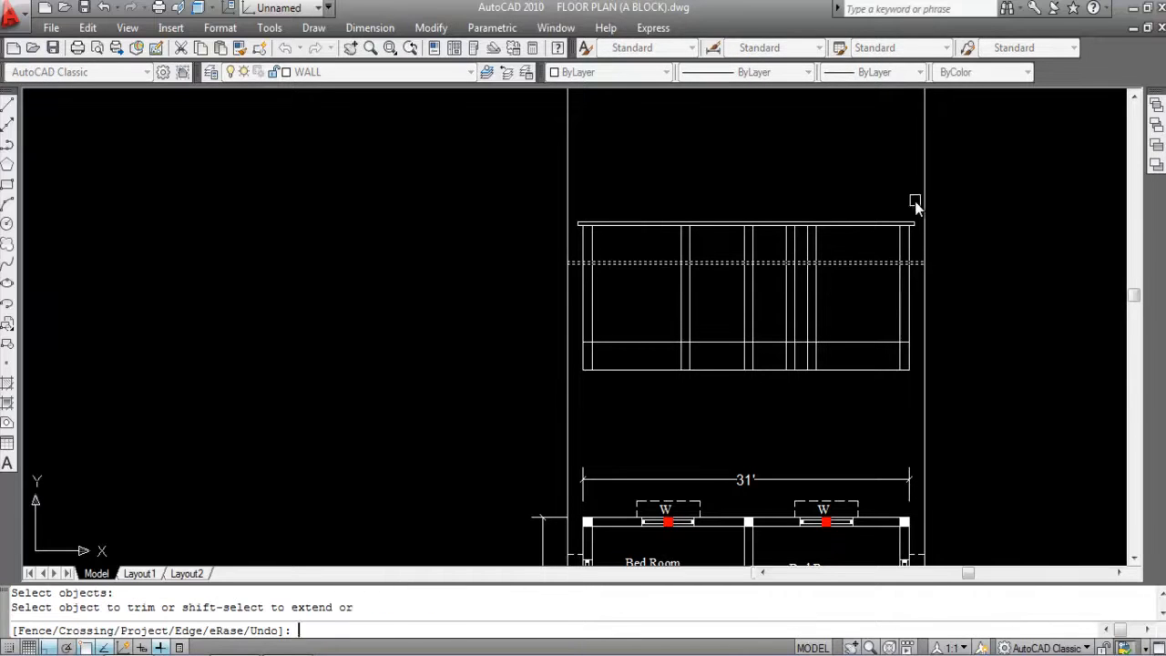
left_click(973, 198)
left_click(883, 162)
left_click(925, 315)
left_click(642, 171)
left_click(563, 304)
left_click(564, 304)
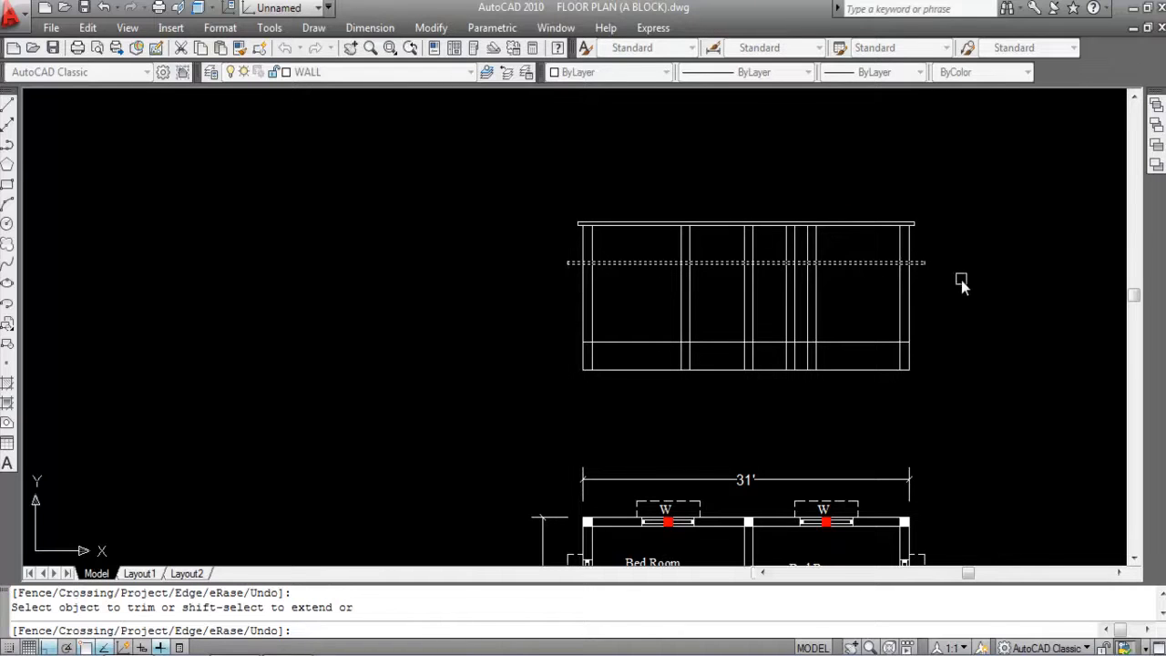
key("Escape")
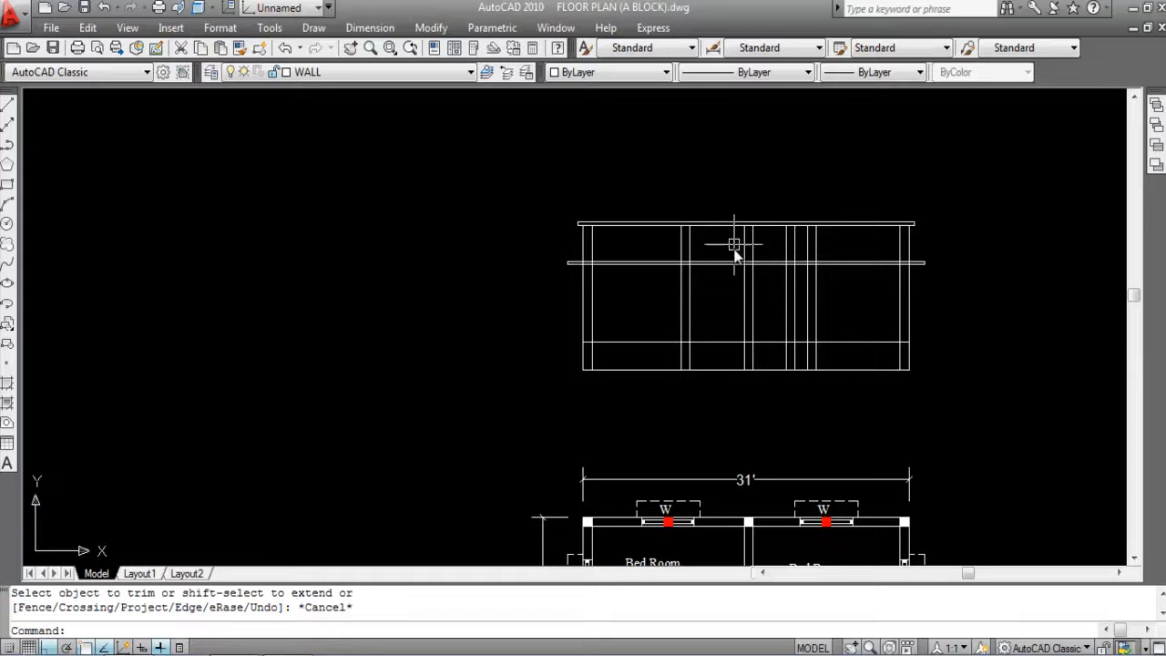
Step: Examine the living-area and kitchen windows crossed by the X-Y section line in the first floor plan
scroll(647, 195, "down", 4)
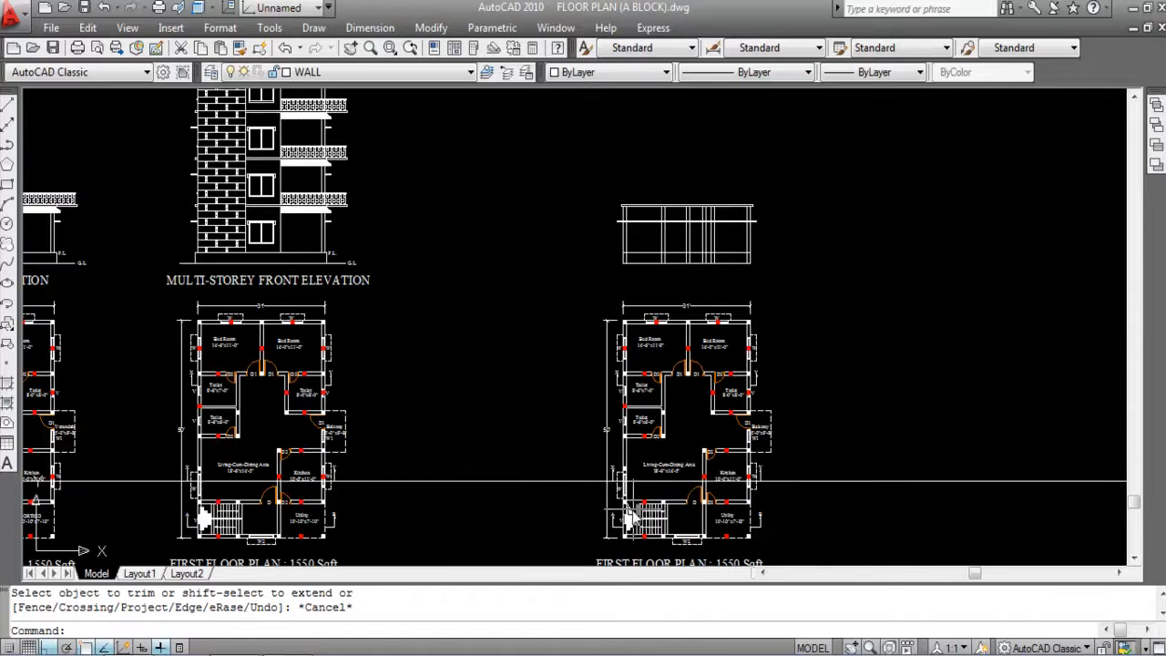
scroll(658, 467, "up", 3)
scroll(658, 467, "down", 3)
scroll(659, 467, "up", 3)
scroll(658, 468, "up", 2)
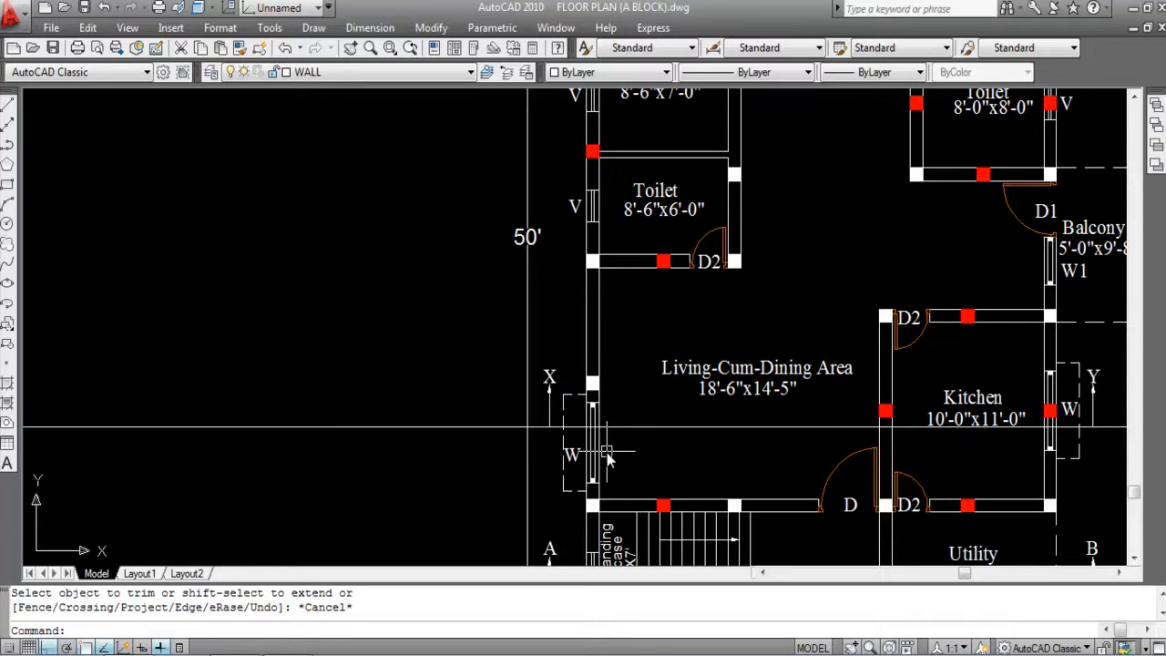
scroll(607, 459, "down", 2)
scroll(861, 384, "up", 5)
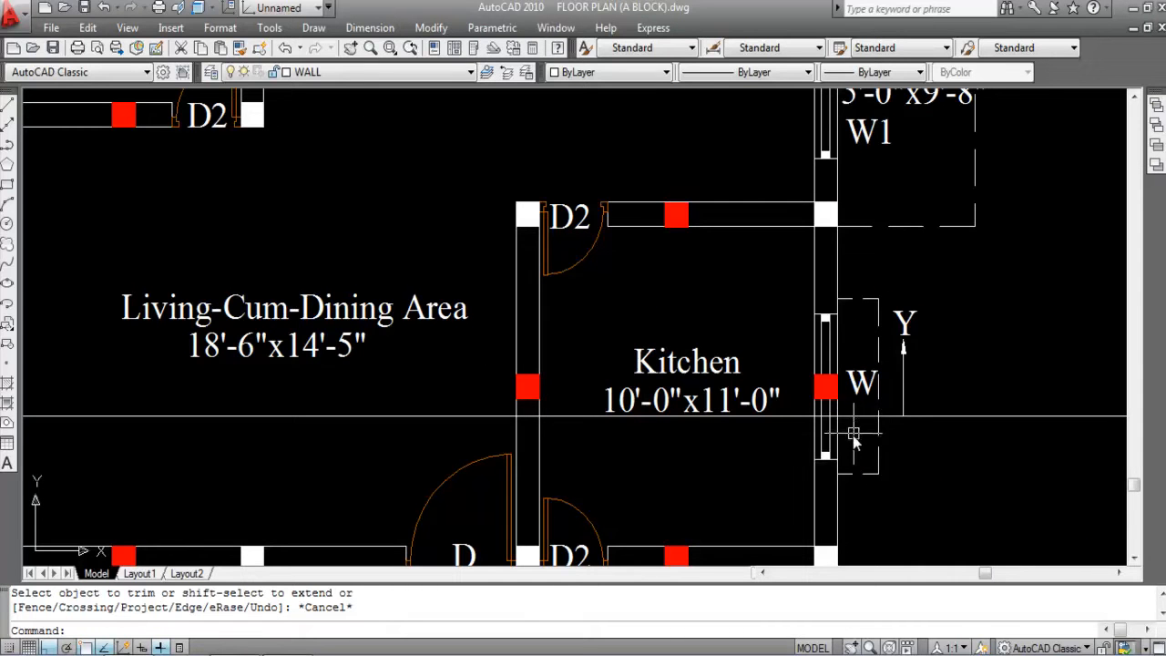
scroll(706, 428, "down", 2)
scroll(699, 438, "down", 3)
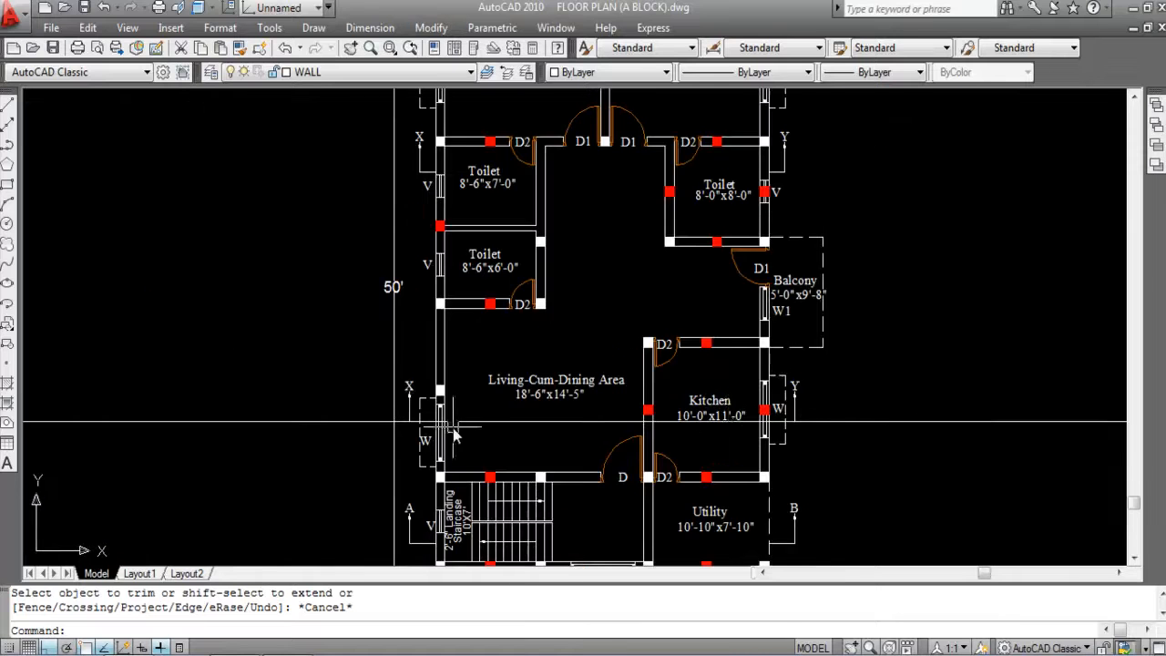
Step: Draw vertical construction lines through the two inner frame lines of the living-area window where the section line crosses it
scroll(460, 430, "up", 2)
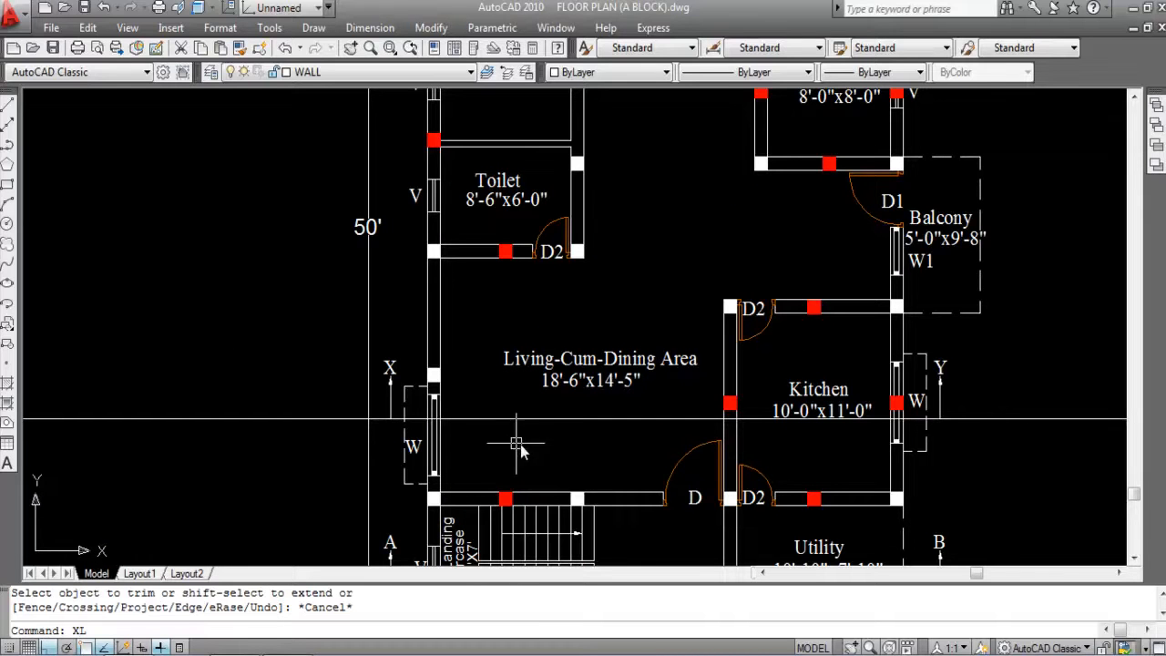
key("Return")
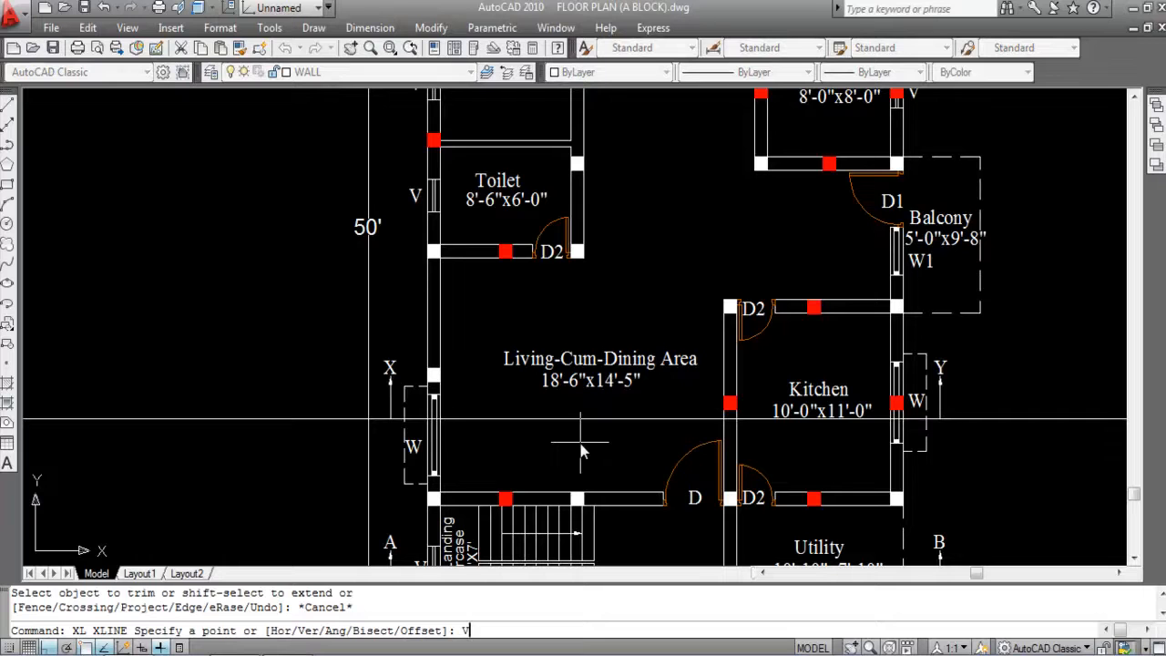
type("V")
key("Return")
scroll(427, 437, "up", 3)
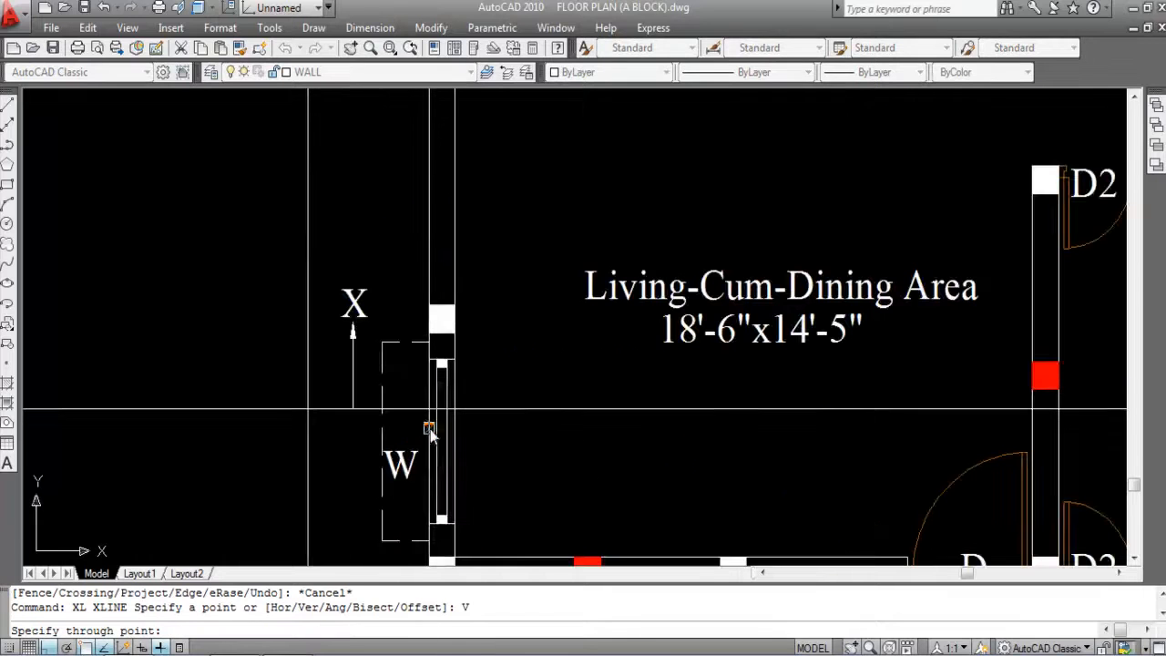
left_click(438, 409)
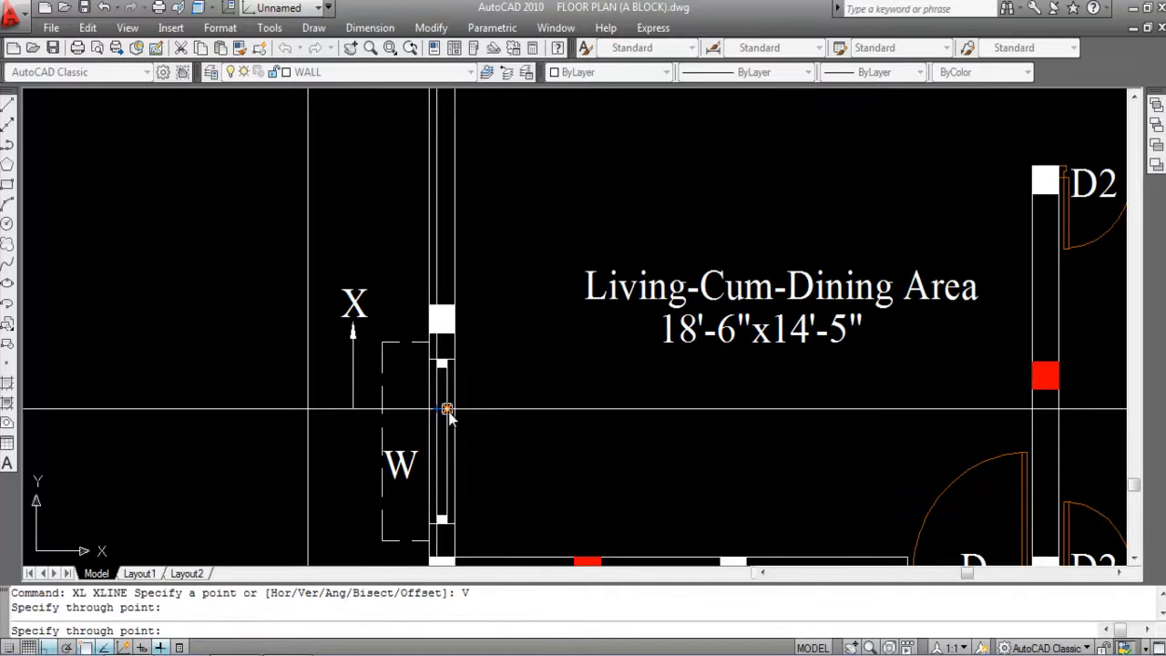
left_click(453, 409)
Step: Project the two inner frame lines of the kitchen window with vertical construction lines at the section line
scroll(292, 314, "down", 4)
scroll(749, 363, "up", 5)
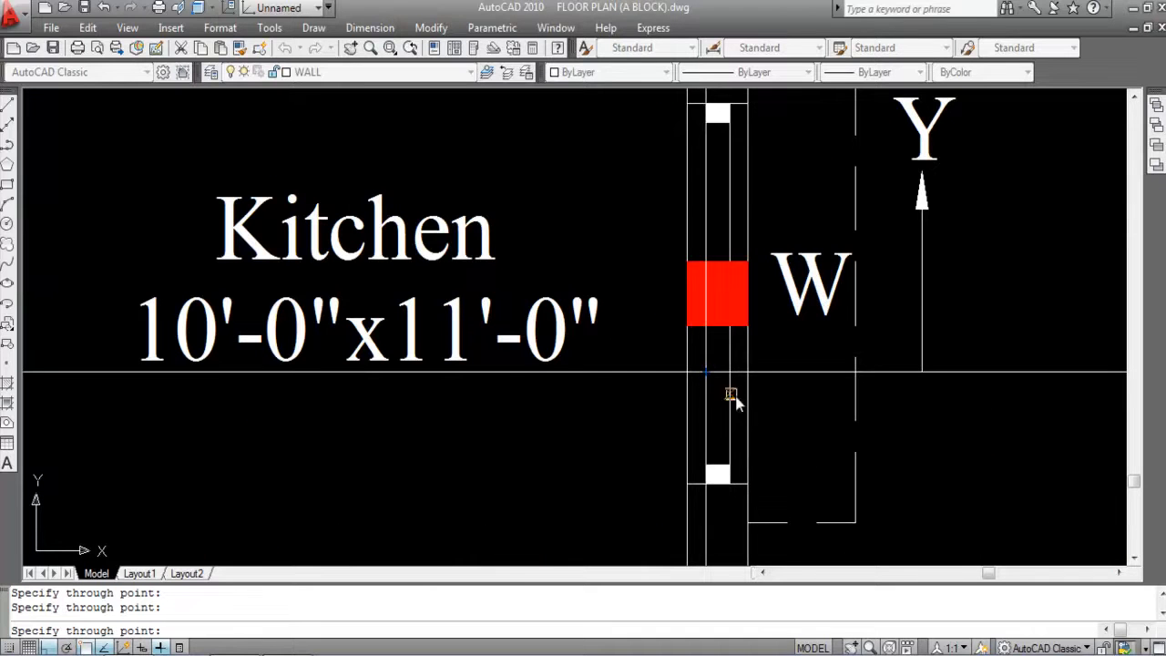
scroll(728, 367, "down", 3)
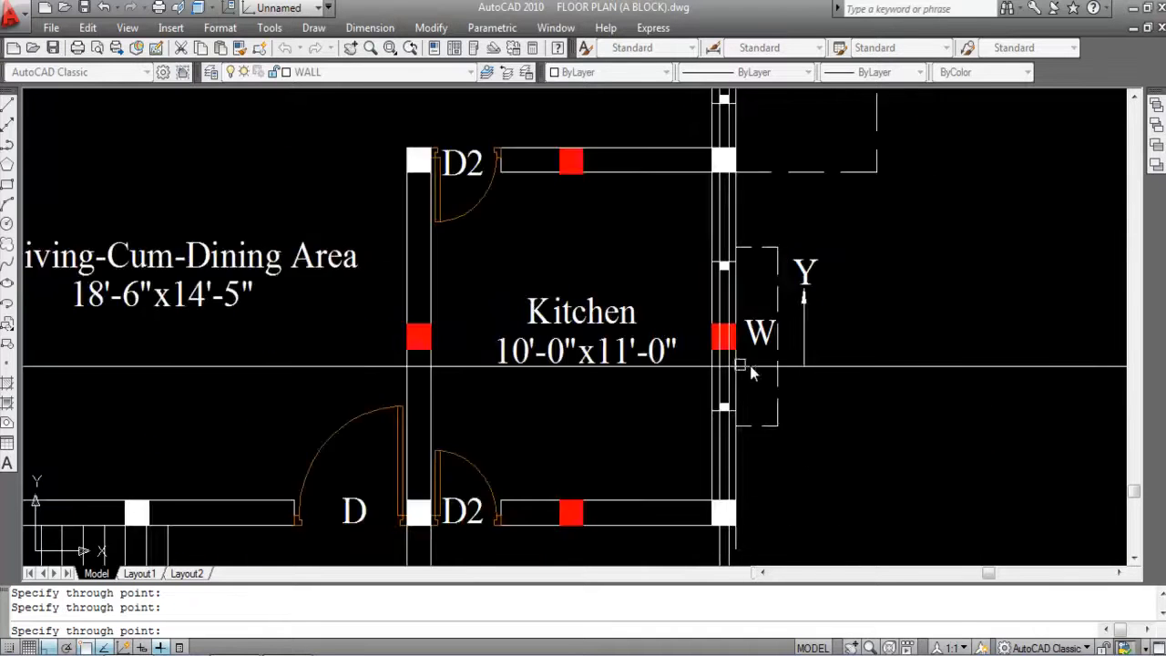
key("Escape")
Step: Look up the size of window W in the door and window reference table
scroll(728, 366, "down", 4)
scroll(375, 363, "up", 3)
scroll(554, 323, "down", 4)
scroll(823, 314, "up", 4)
scroll(565, 346, "down", 6)
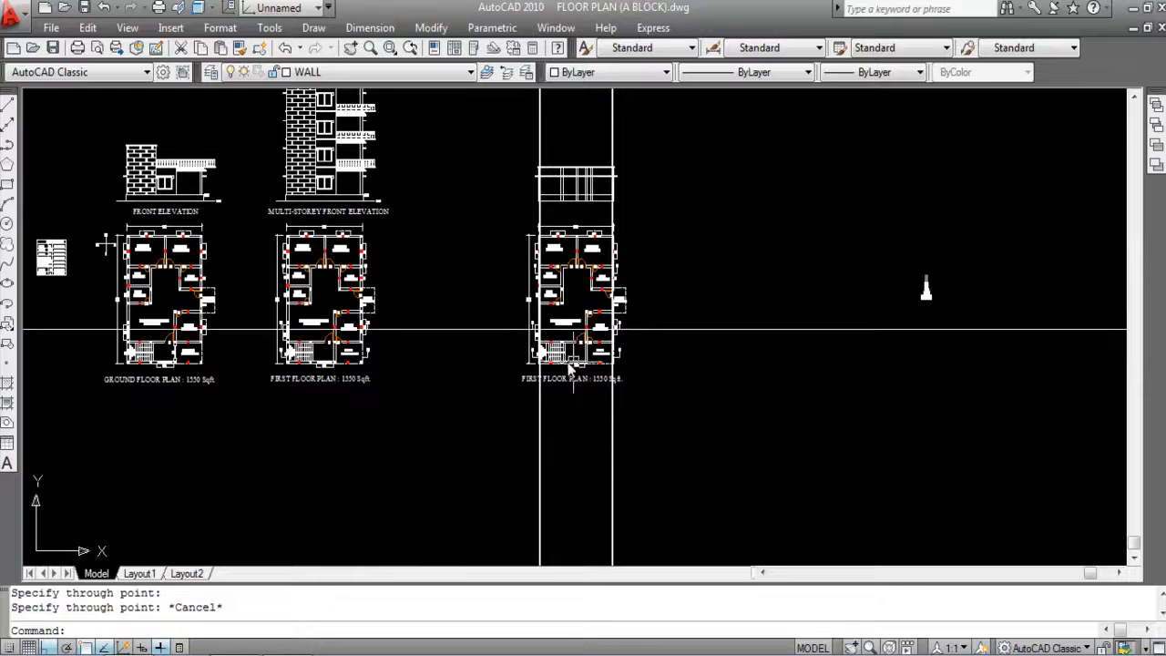
scroll(583, 369, "down", 3)
scroll(340, 333, "up", 8)
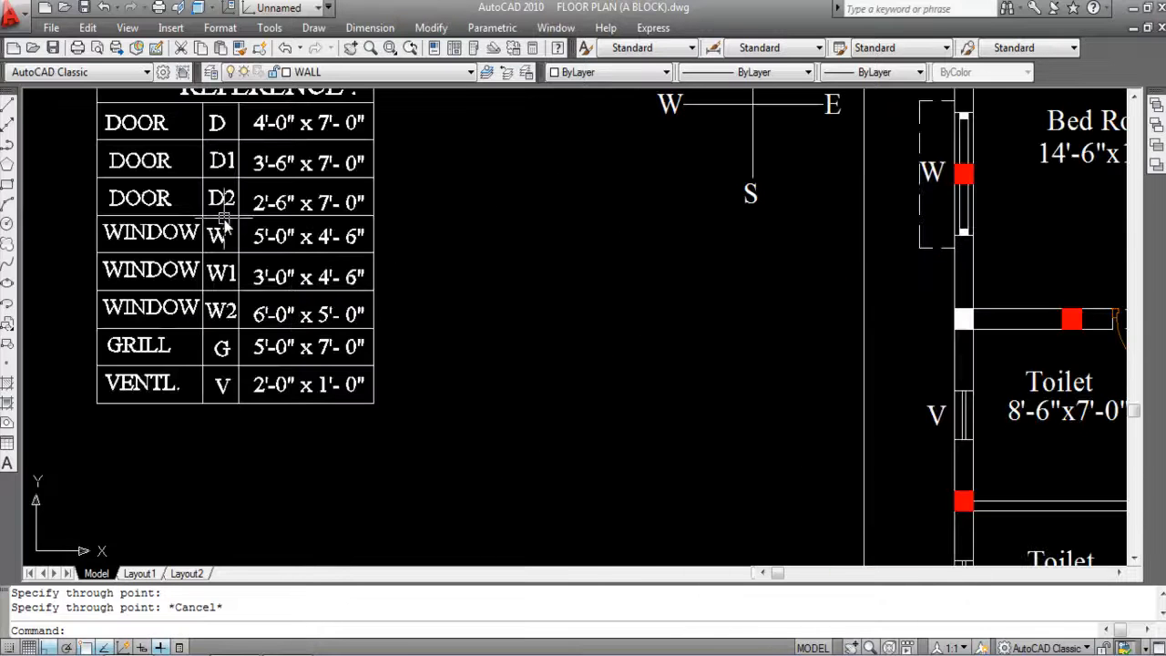
scroll(227, 230, "up", 3)
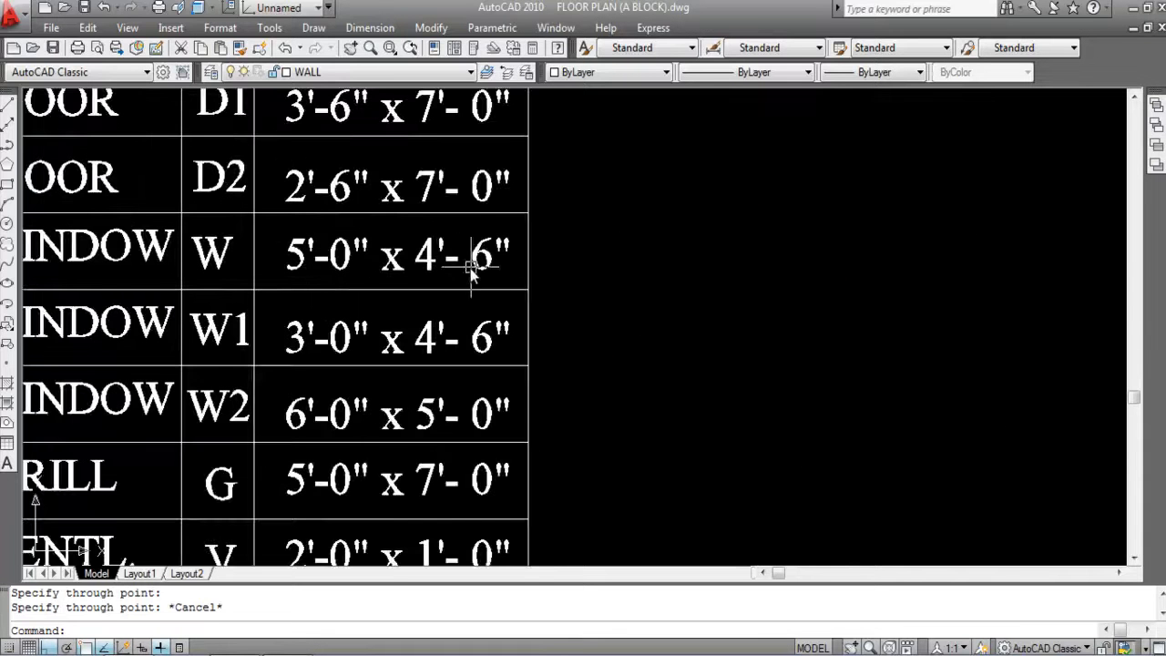
scroll(163, 268, "down", 4)
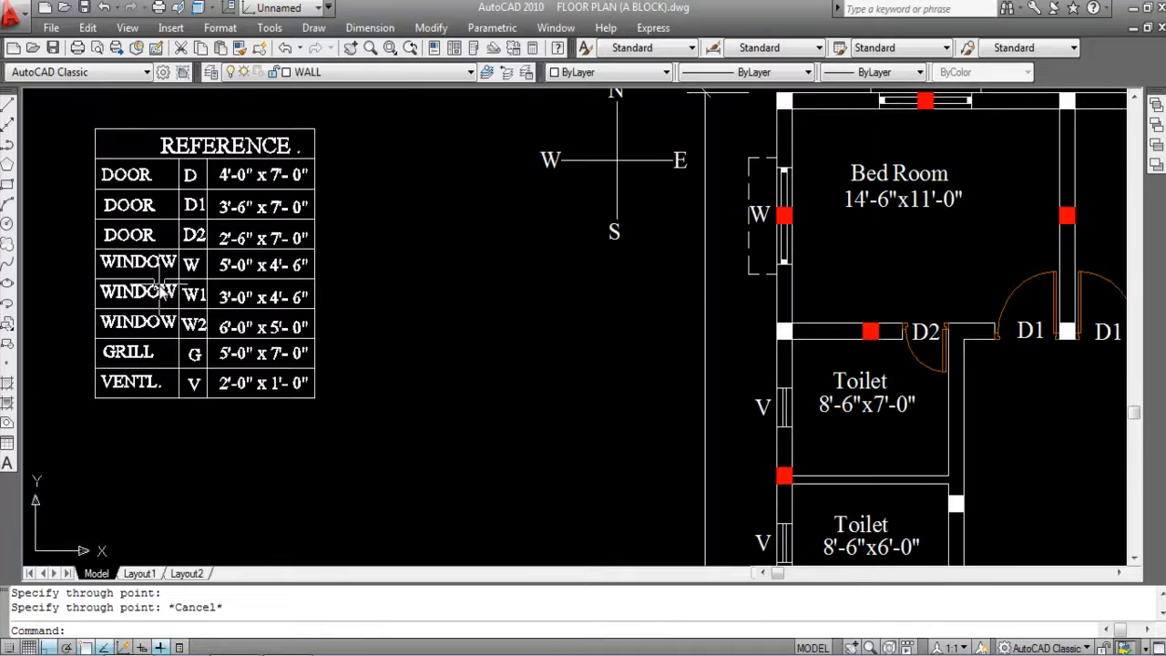
scroll(160, 289, "down", 2)
scroll(146, 300, "down", 4)
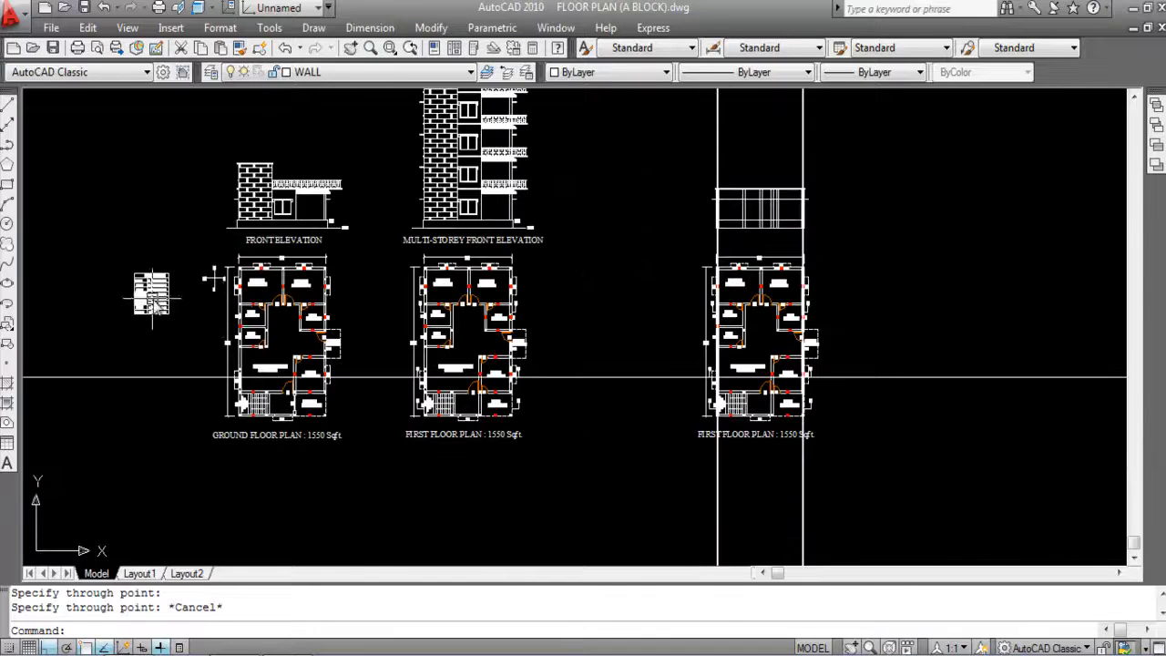
Step: Offset the underside line of the lintel in the X-Y section 4'6" downward to mark the window sill level
scroll(483, 392, "down", 2)
scroll(519, 251, "up", 6)
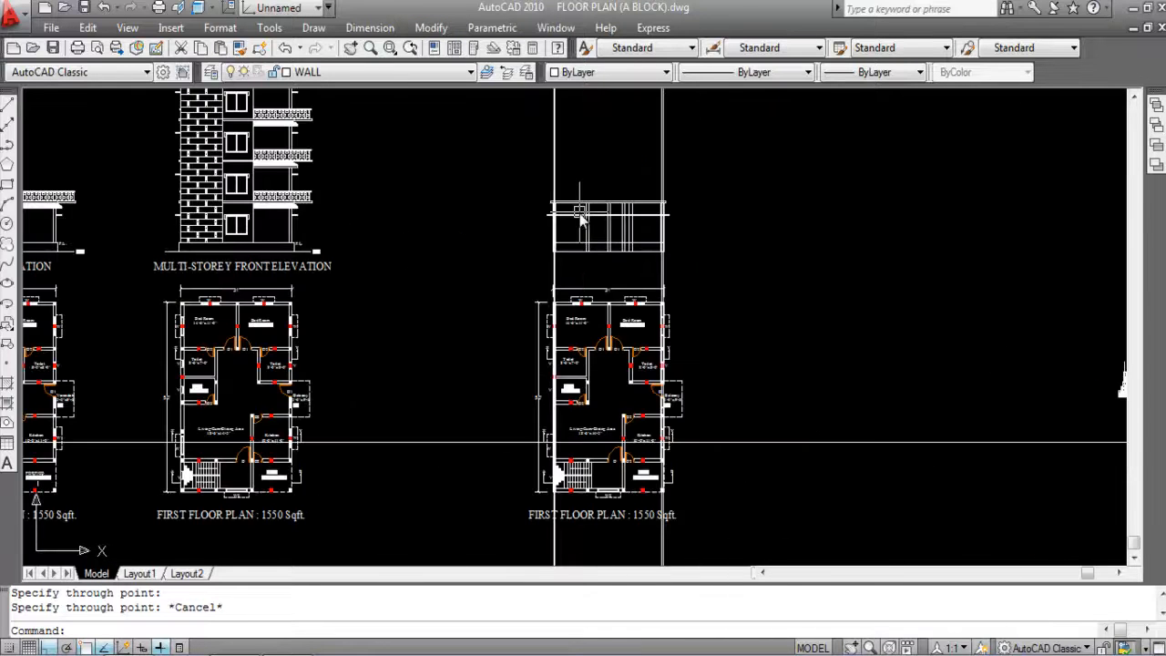
scroll(519, 251, "up", 4)
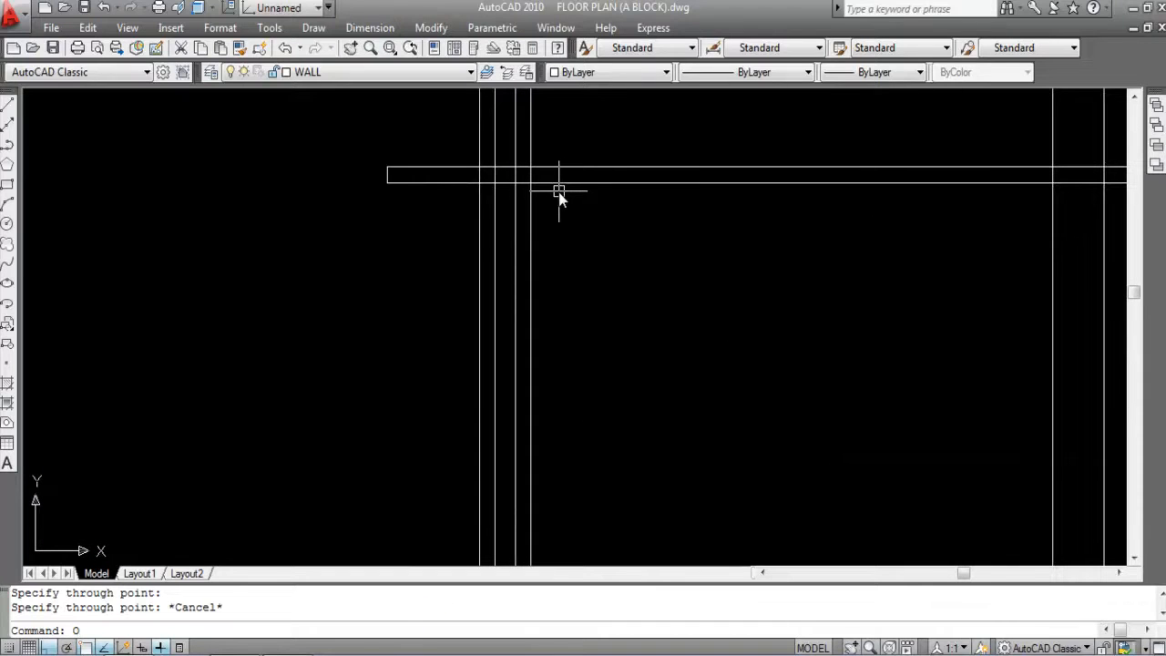
key("Return")
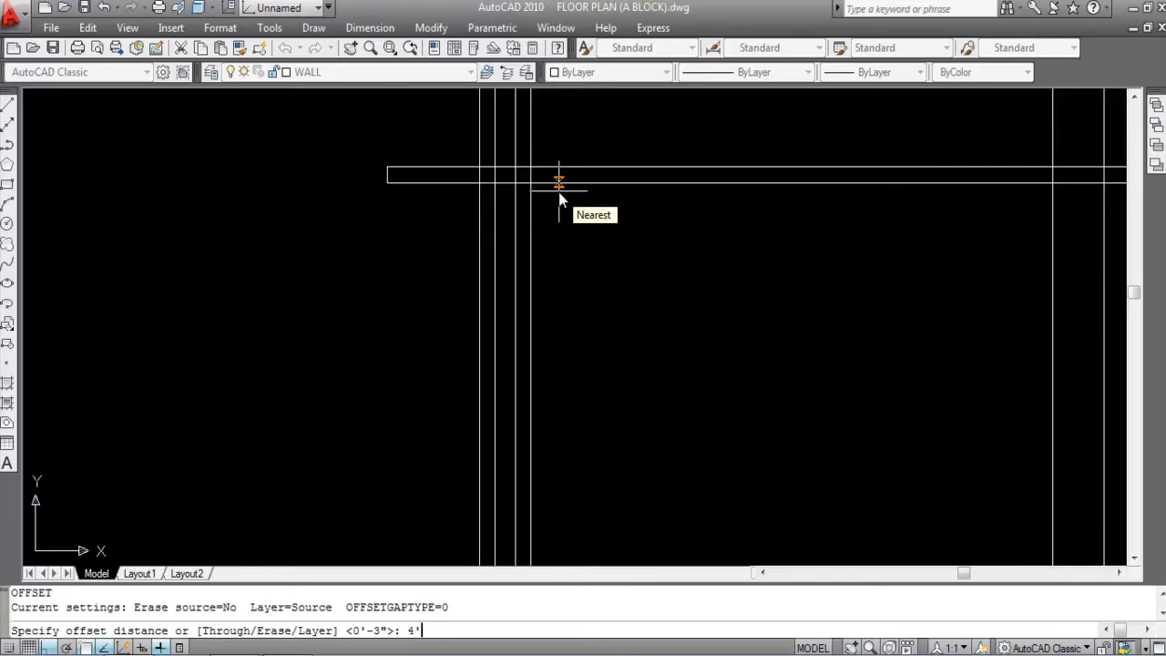
key("Return")
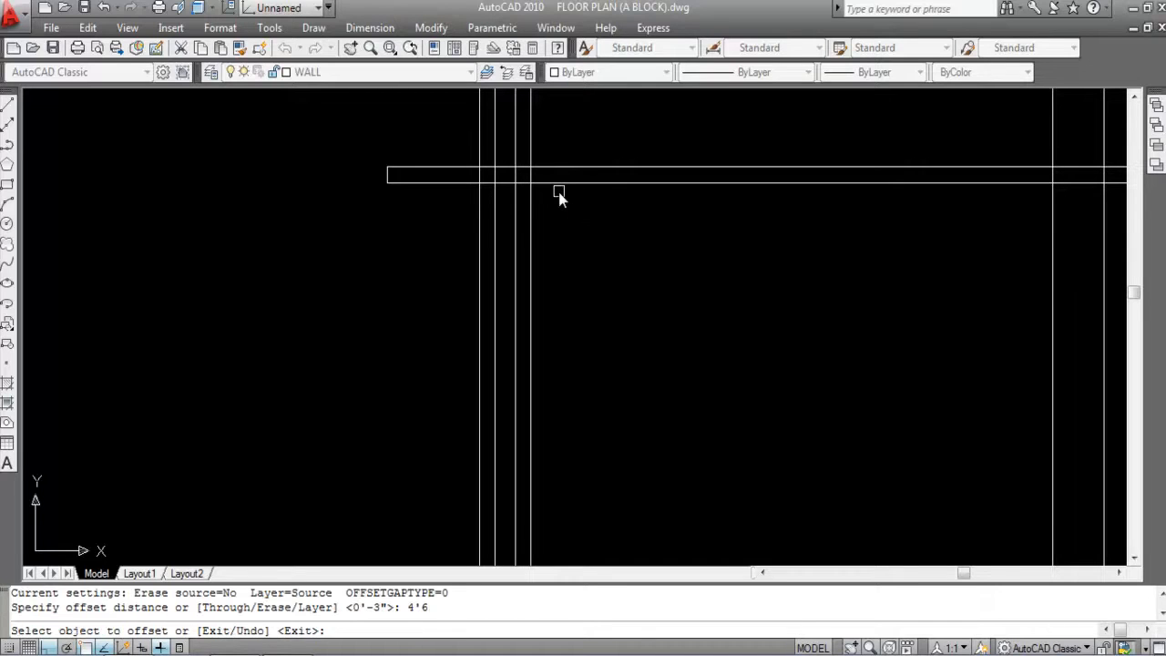
left_click(567, 185)
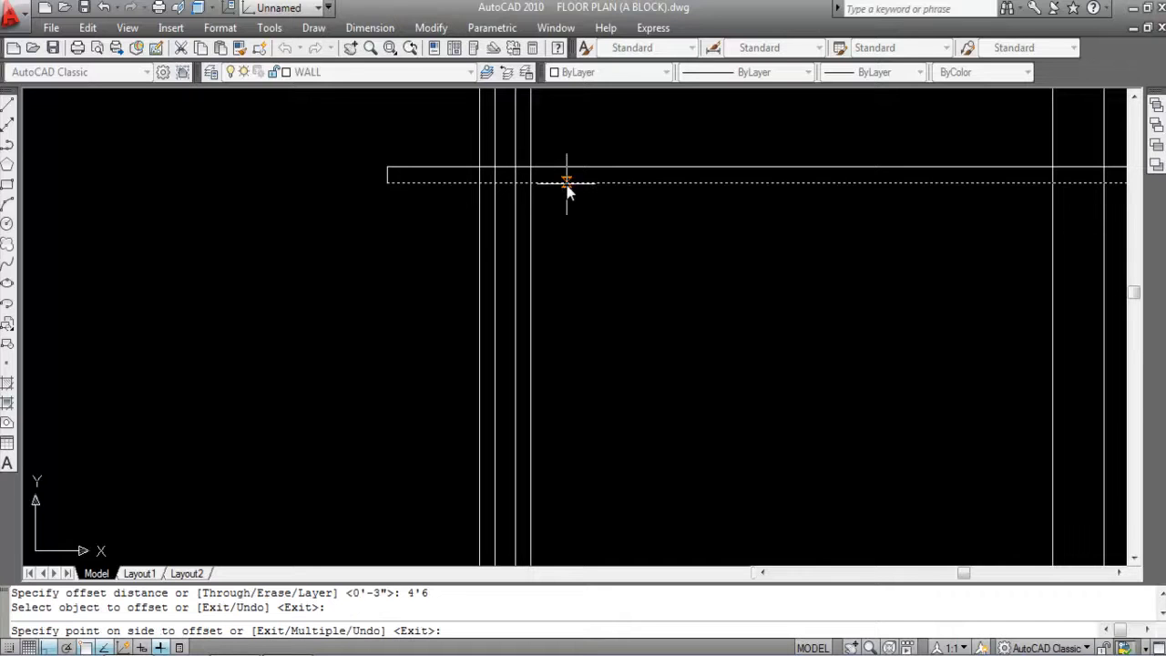
scroll(560, 211, "down", 2)
left_click(614, 315)
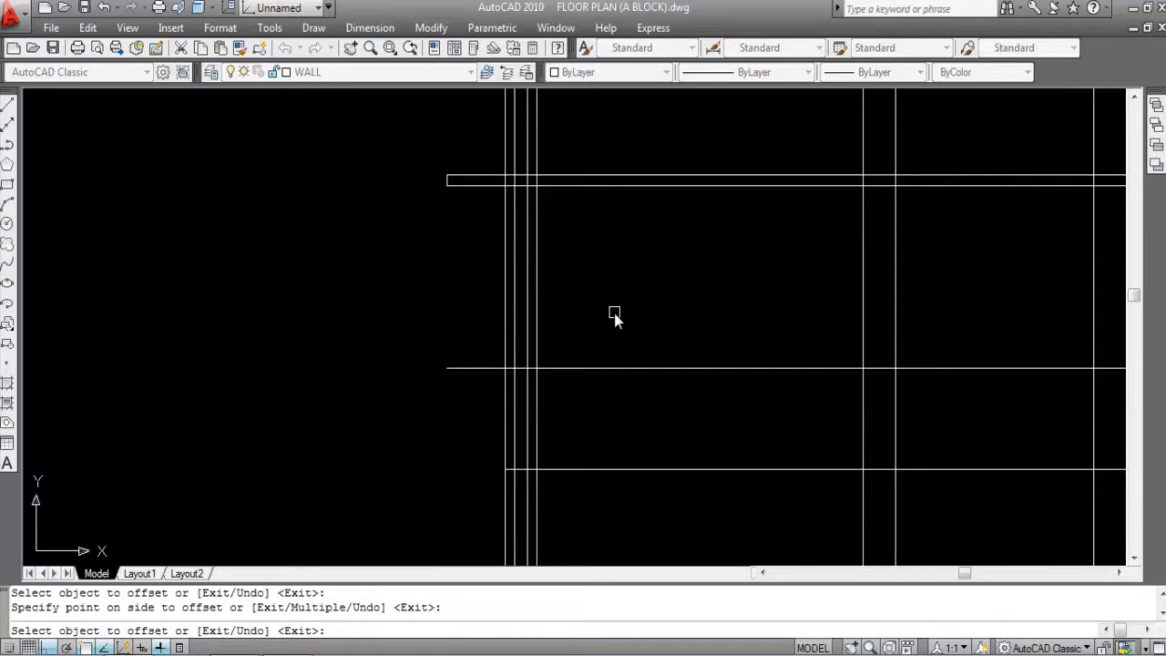
scroll(547, 305, "down", 4)
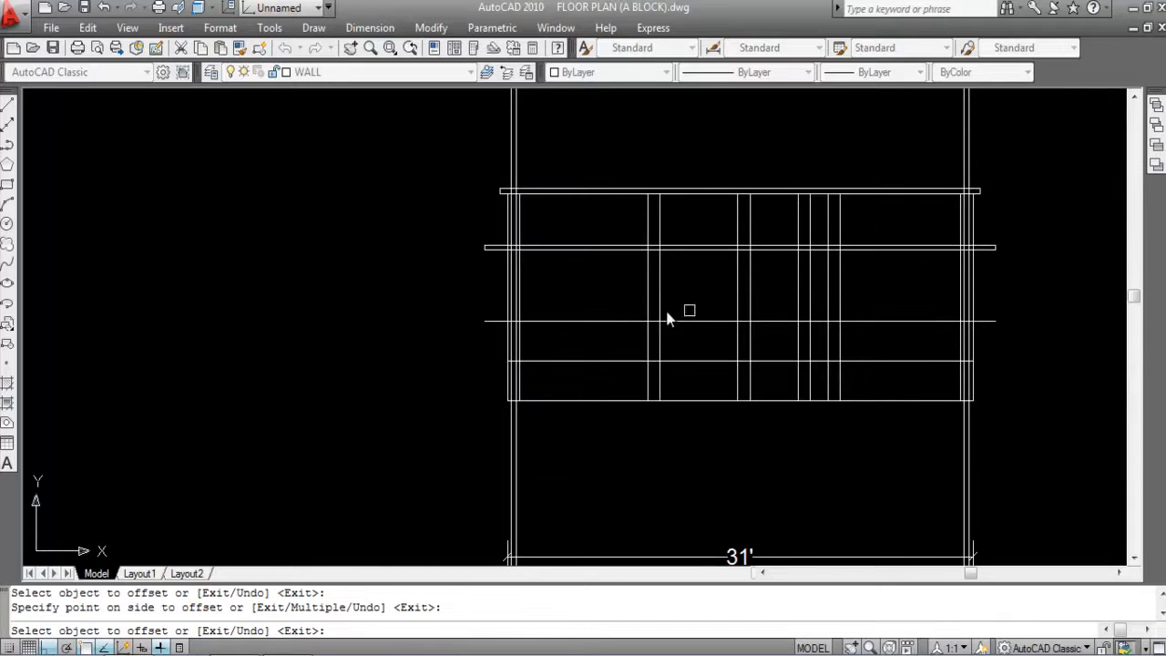
key("Escape")
Step: Trim the living-area window's two frame lines so they run only between the lintel underside and the sill line
scroll(525, 305, "up", 2)
scroll(538, 285, "up", 2)
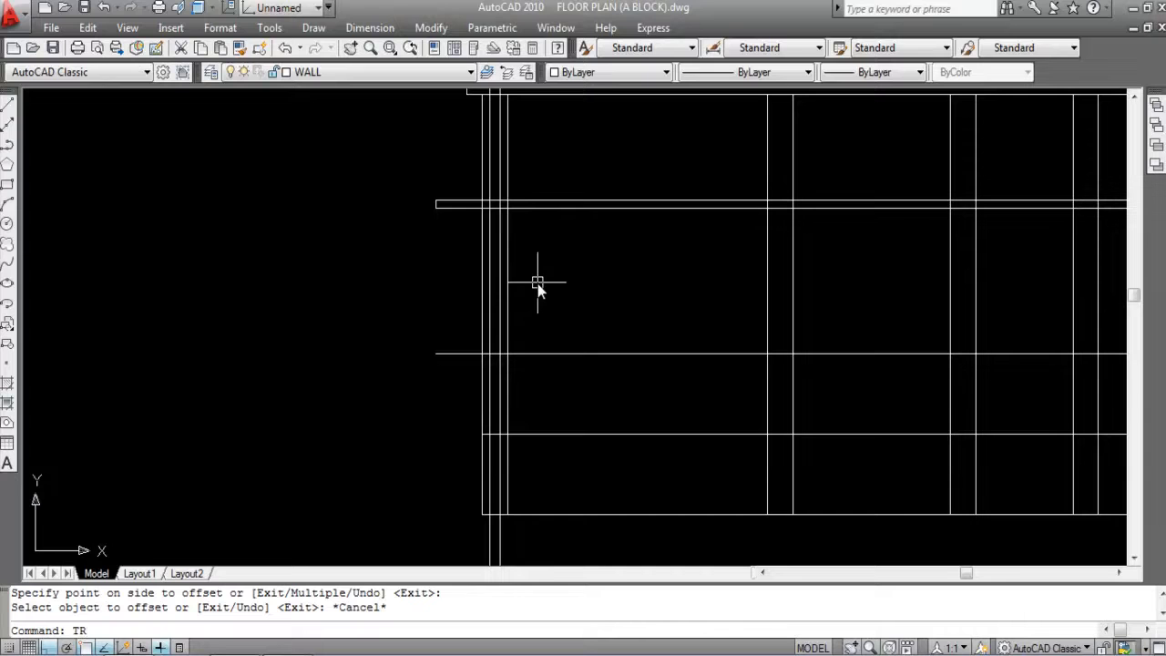
key("Return")
scroll(493, 202, "up", 3)
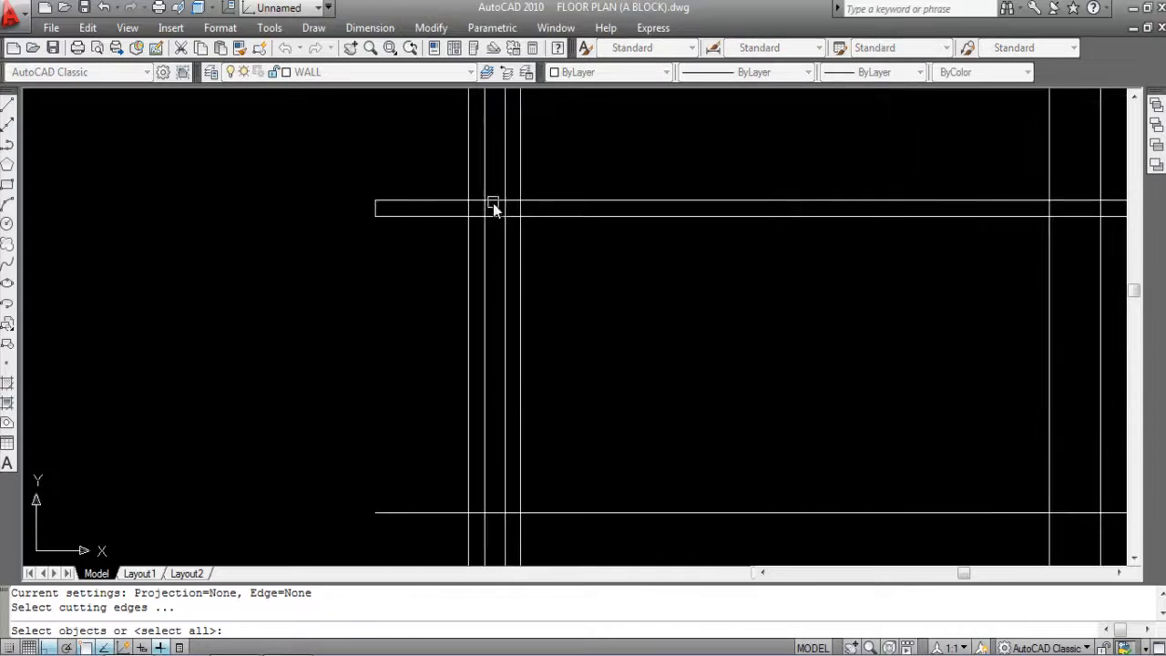
left_click(512, 212)
scroll(518, 205, "down", 2)
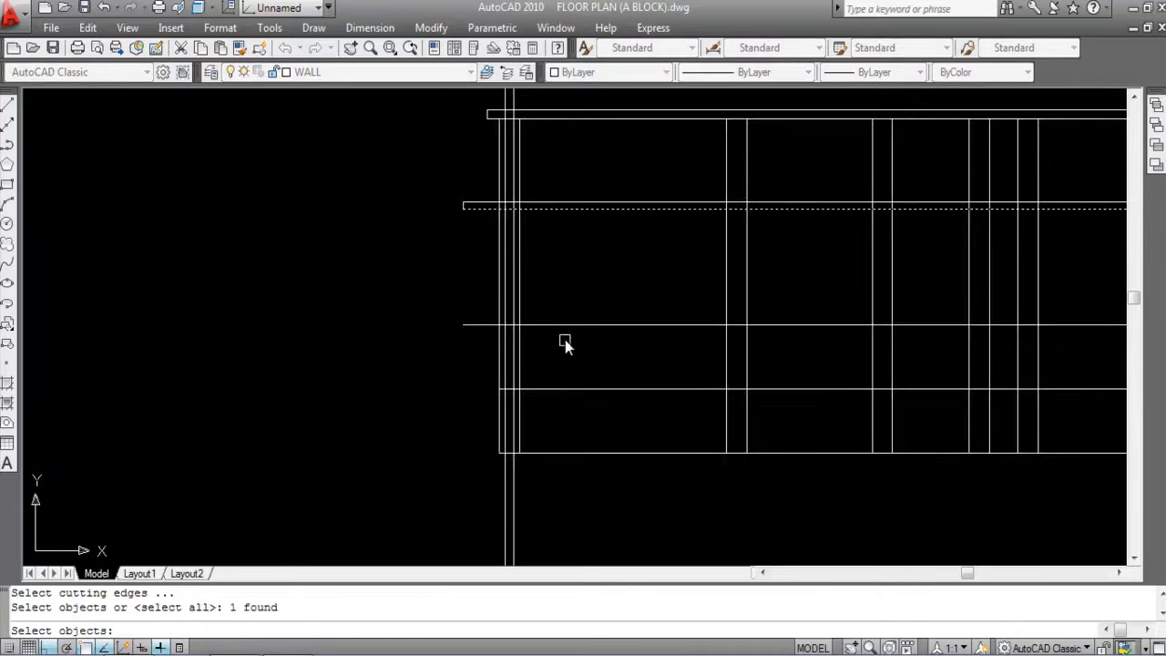
left_click(559, 325)
scroll(501, 318, "down", 2)
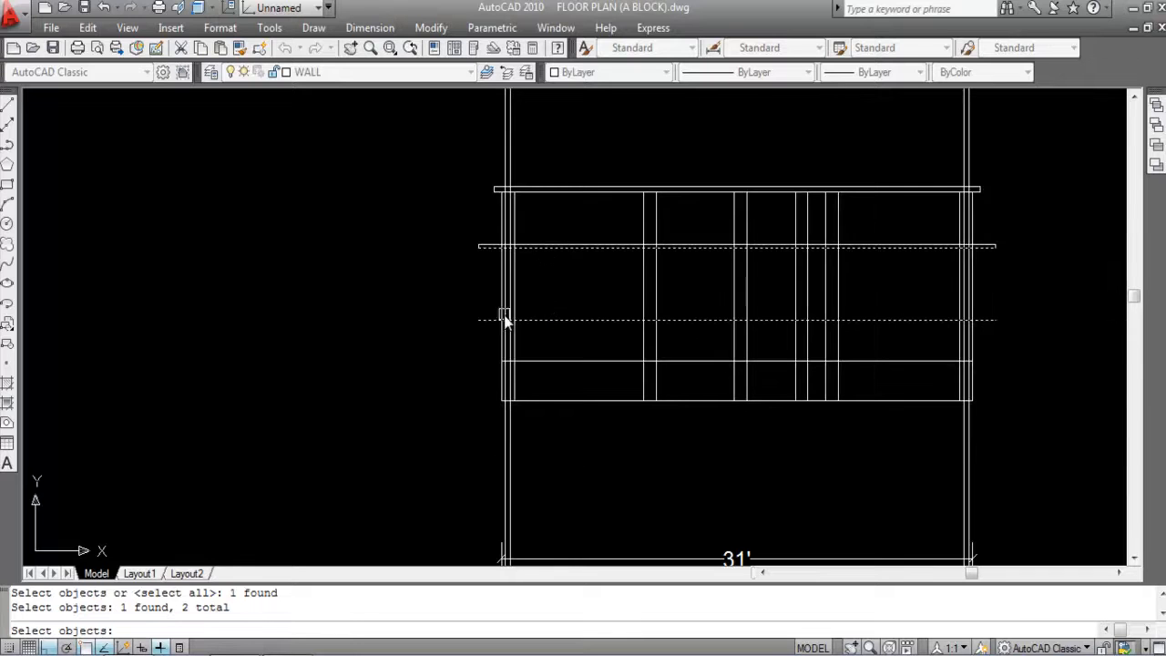
key("Return")
left_click(533, 158)
left_click(502, 541)
scroll(502, 541, "up", 1)
left_click(437, 533)
scroll(480, 376, "down", 2)
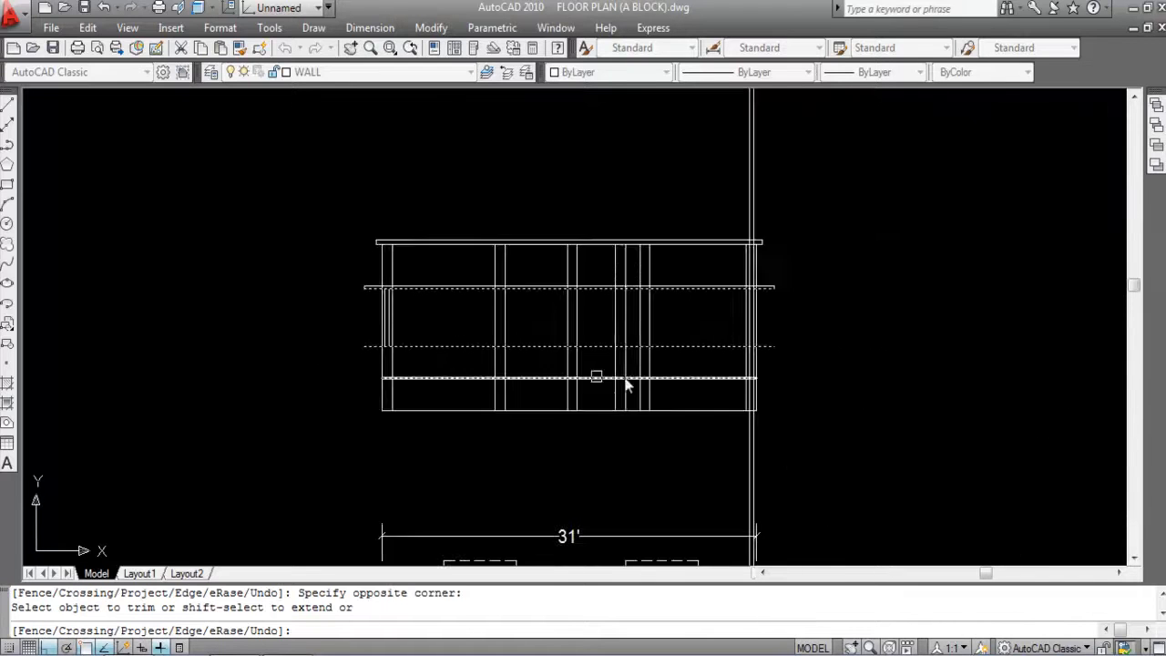
Step: Trim the kitchen window's two frame lines above the lintel underside and below the sill line
left_click(777, 207)
left_click(741, 193)
scroll(770, 436, "up", 2)
left_click(771, 444)
left_click(708, 438)
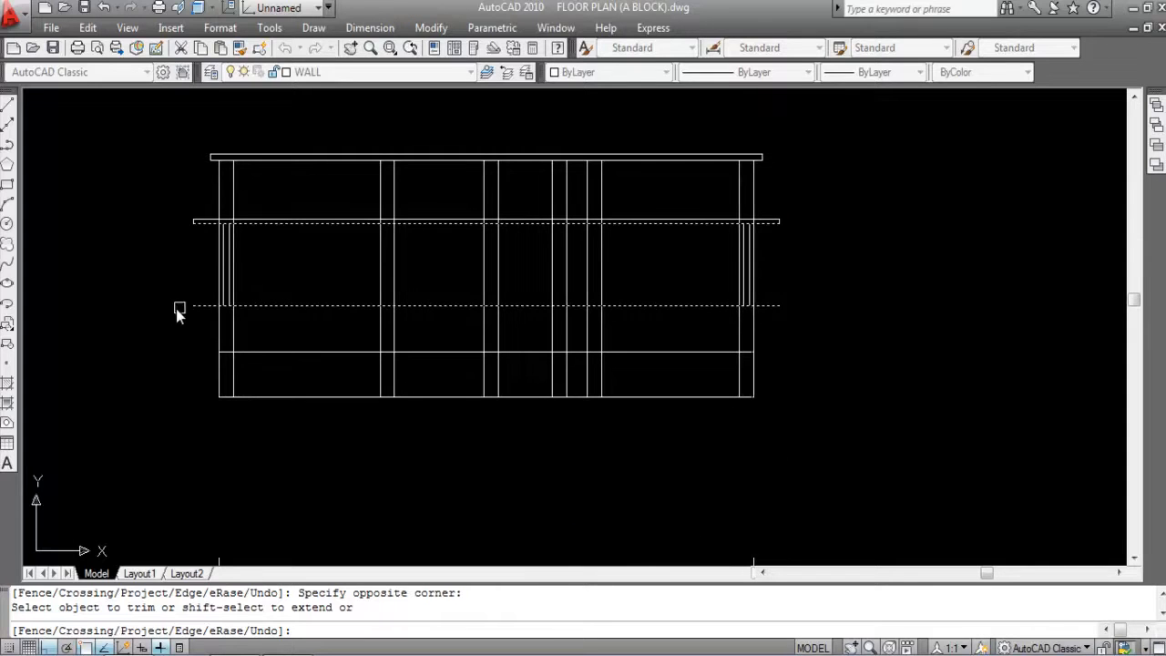
scroll(201, 308, "up", 1)
key("Escape")
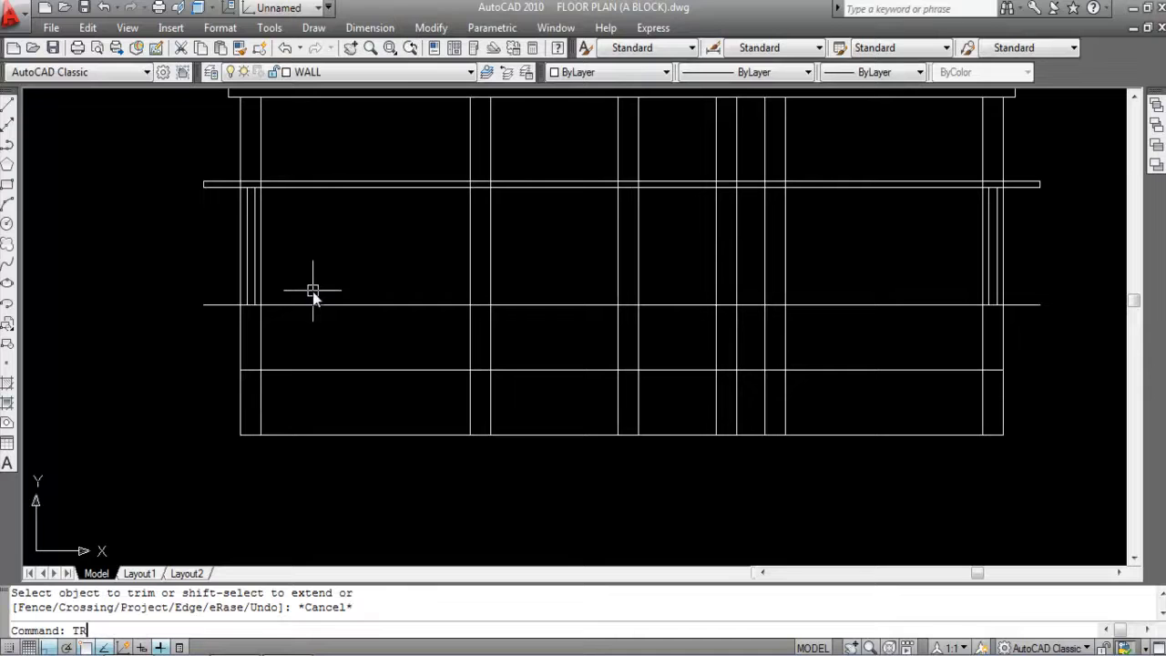
Step: Trim the sill line so it remains only within the thickness of the two outer walls, and save the drawing
type("TR")
key("Return")
left_click(273, 346)
left_click(218, 357)
left_click(1044, 355)
left_click(966, 338)
key("Return")
left_click(918, 279)
left_click(899, 330)
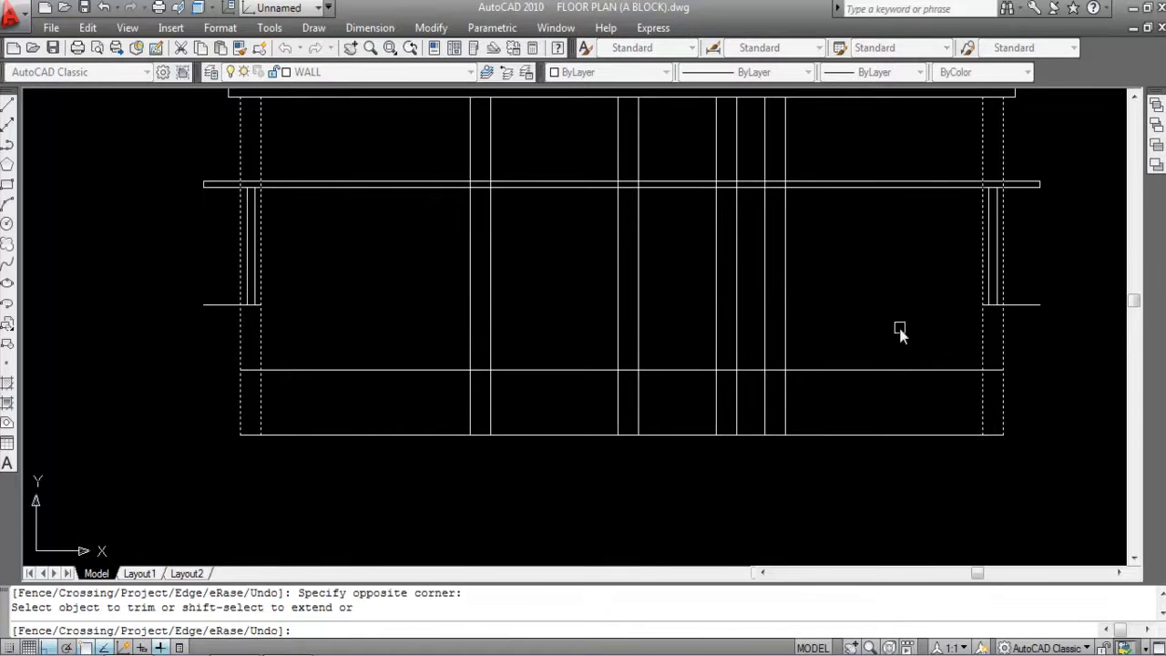
left_click(1025, 304)
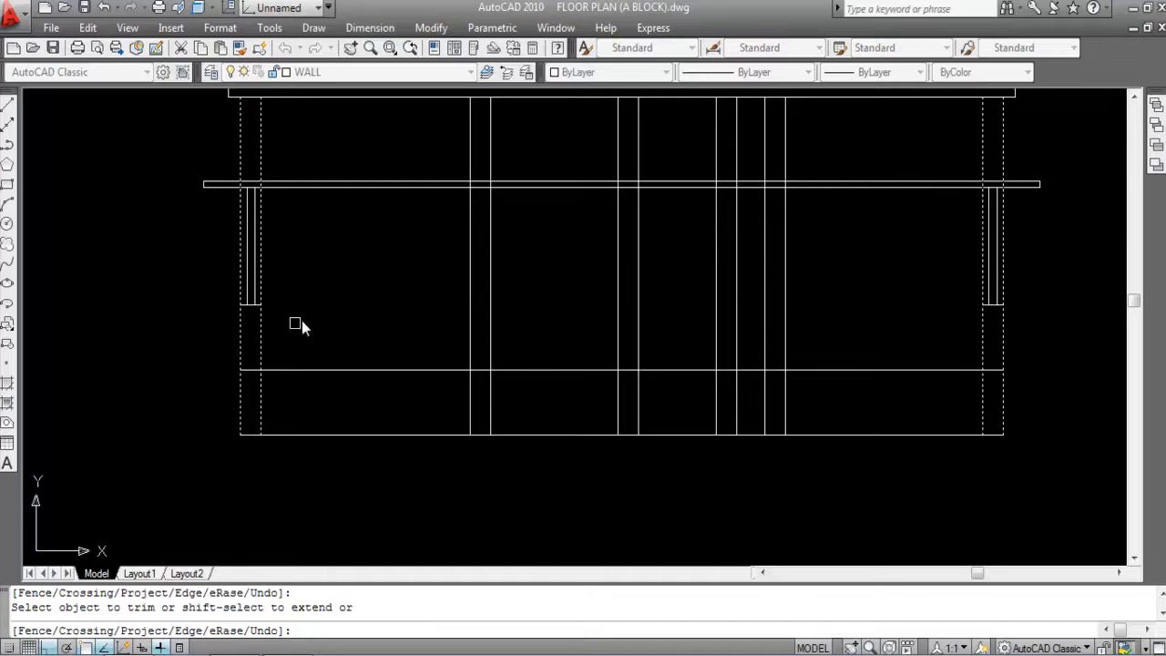
key("Escape")
scroll(515, 301, "down", 2)
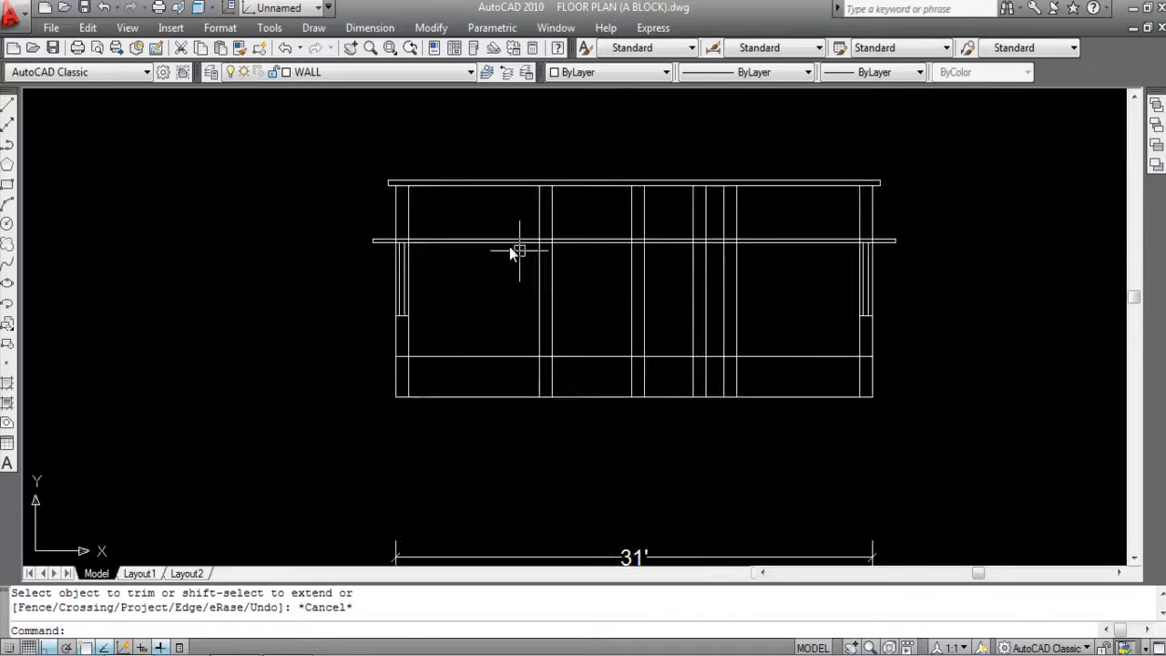
scroll(499, 253, "up", 2)
key("ctrl+s")
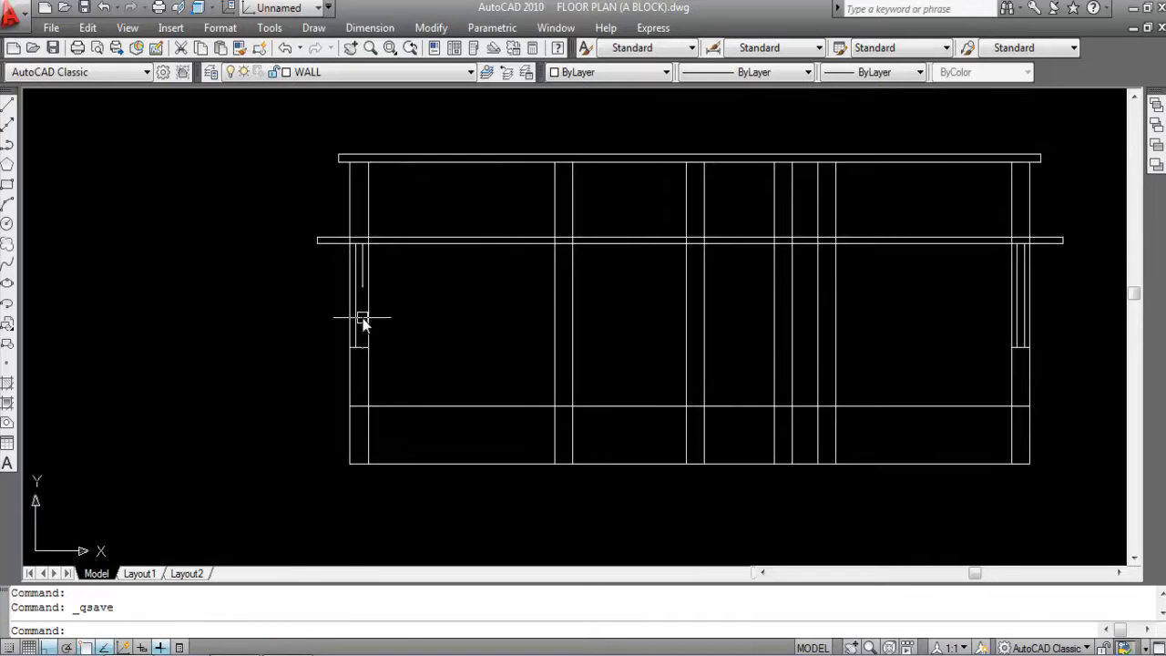
Step: Compare the section's window with the living area and kitchen along the X-Y line in the first floor plan
scroll(362, 319, "up", 2)
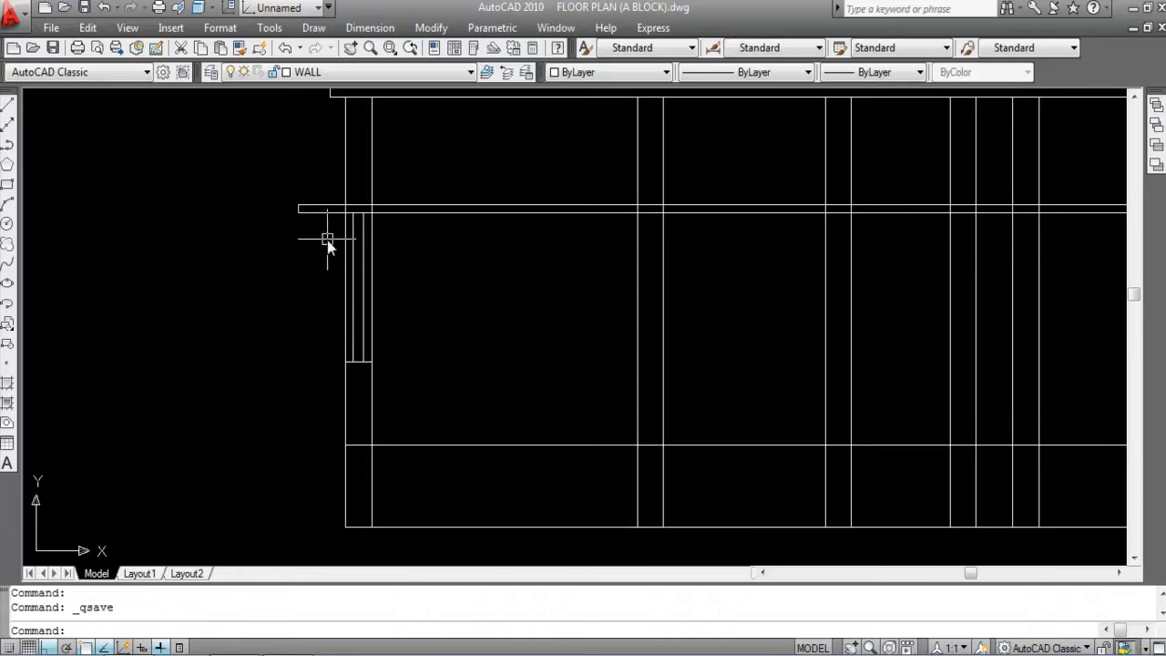
scroll(377, 292, "down", 3)
scroll(377, 173, "down", 1)
scroll(386, 390, "up", 5)
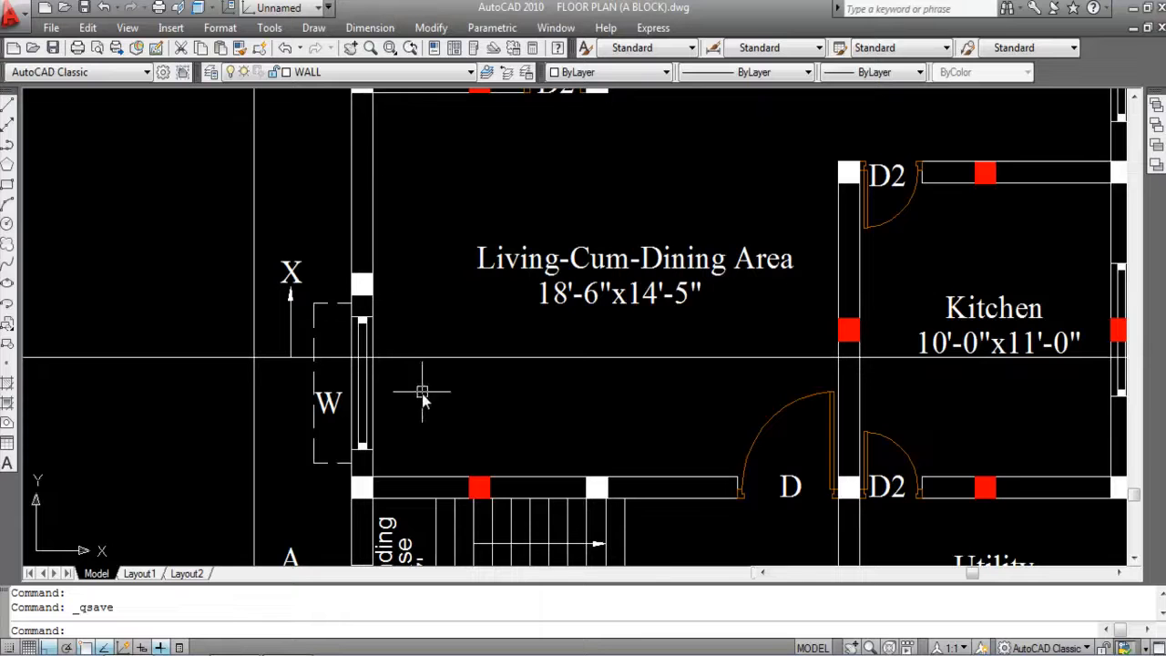
scroll(368, 255, "down", 4)
scroll(366, 296, "up", 4)
scroll(368, 313, "down", 1)
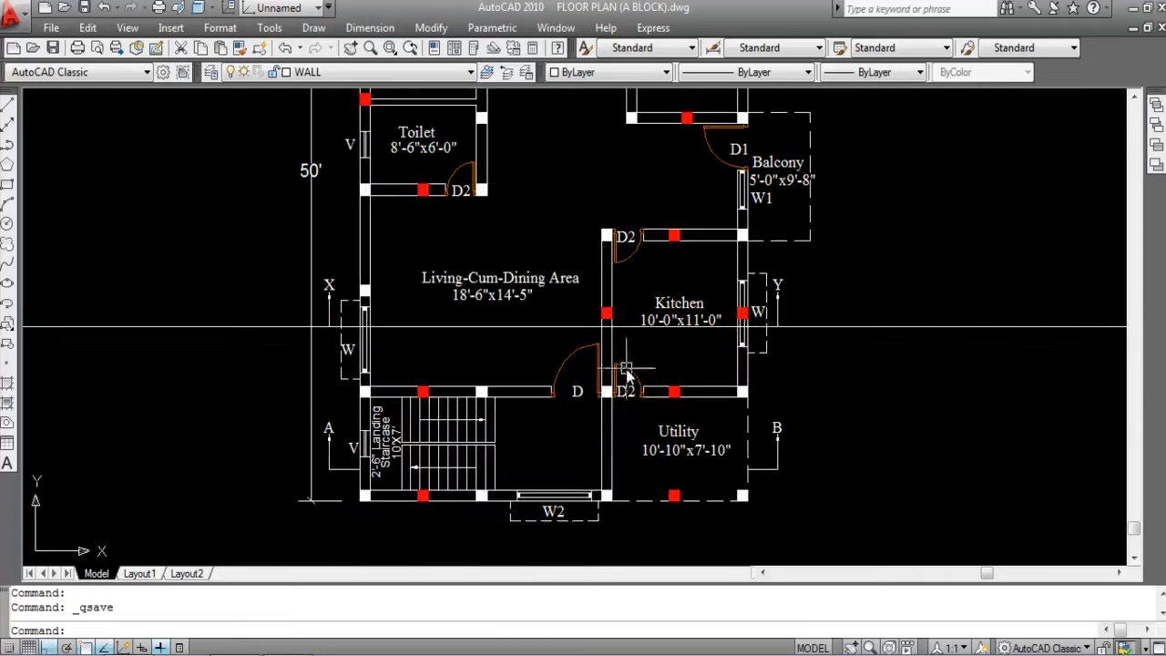
scroll(755, 319, "up", 1)
scroll(708, 446, "down", 4)
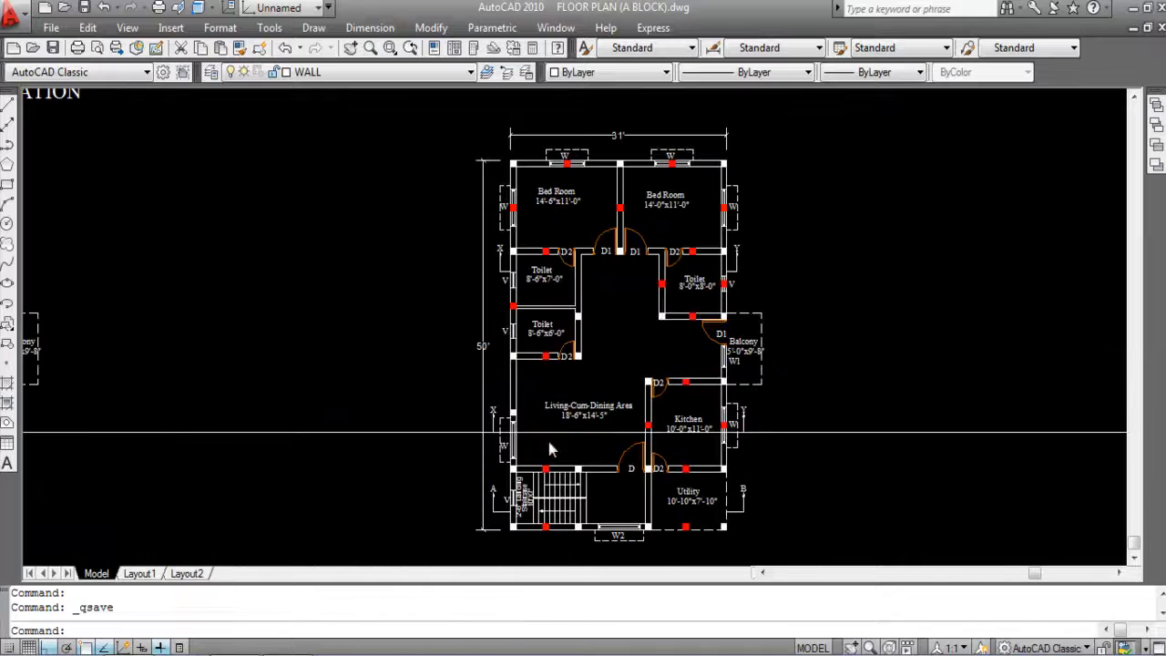
scroll(546, 424, "down", 2)
scroll(484, 112, "up", 6)
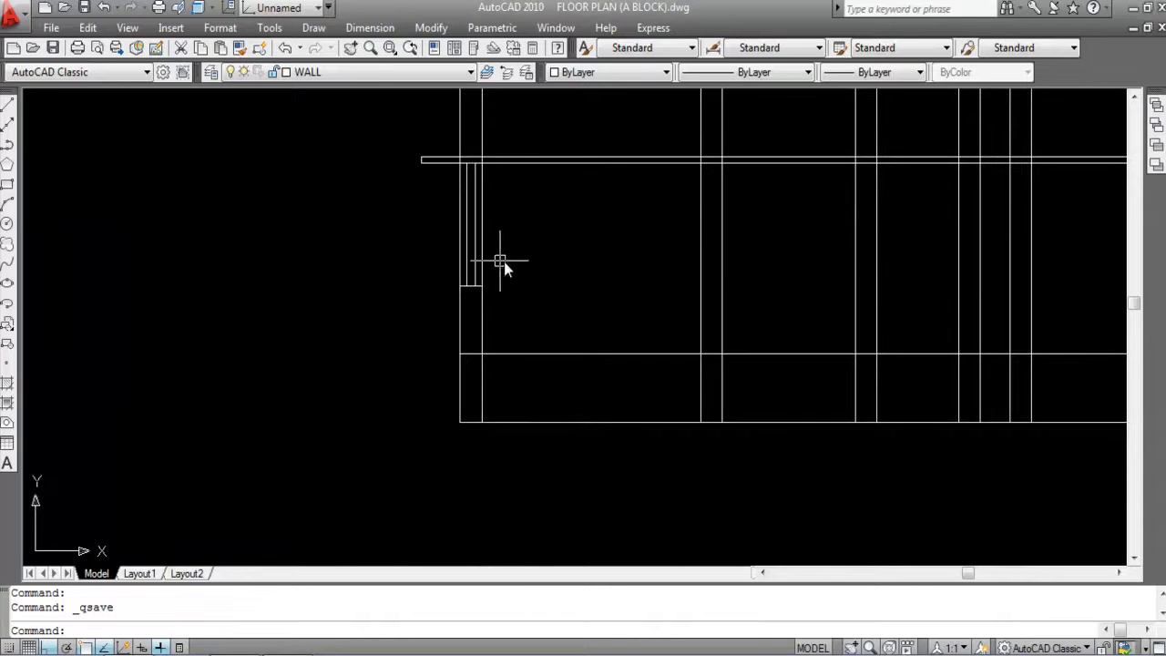
Step: Examine the toilet, bedroom and balcony doors that lie in the viewing direction of the X-Y section line
key("Escape")
key("Escape")
scroll(510, 227, "down", 3)
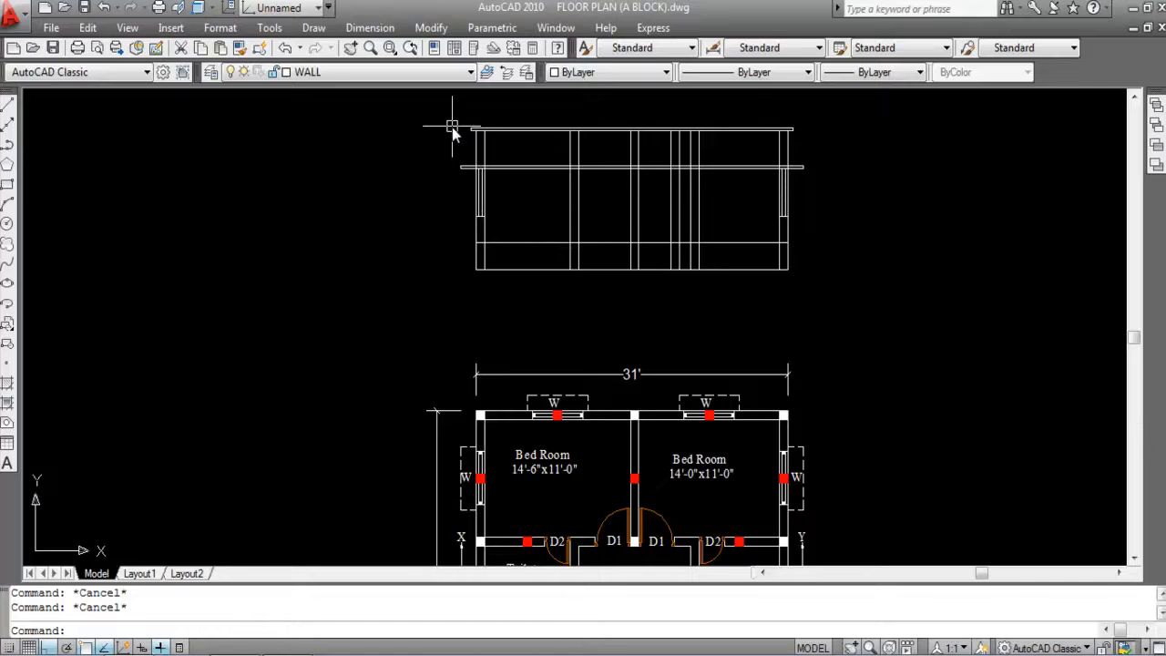
scroll(1084, 307, "down", 5)
scroll(479, 334, "up", 6)
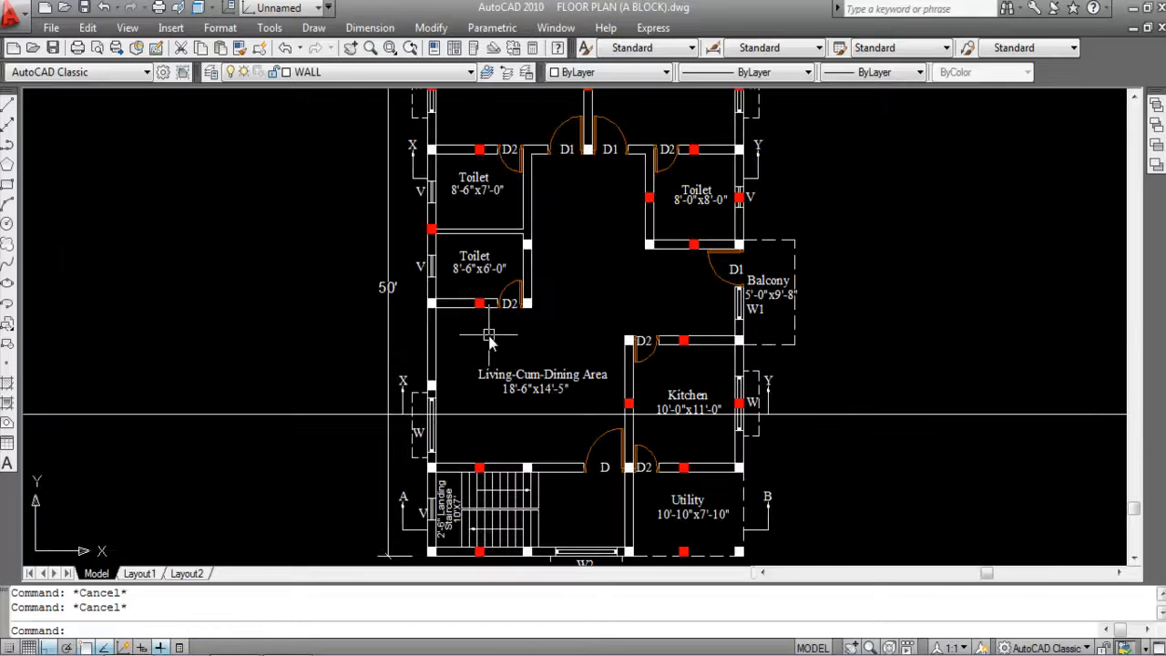
scroll(516, 311, "up", 2)
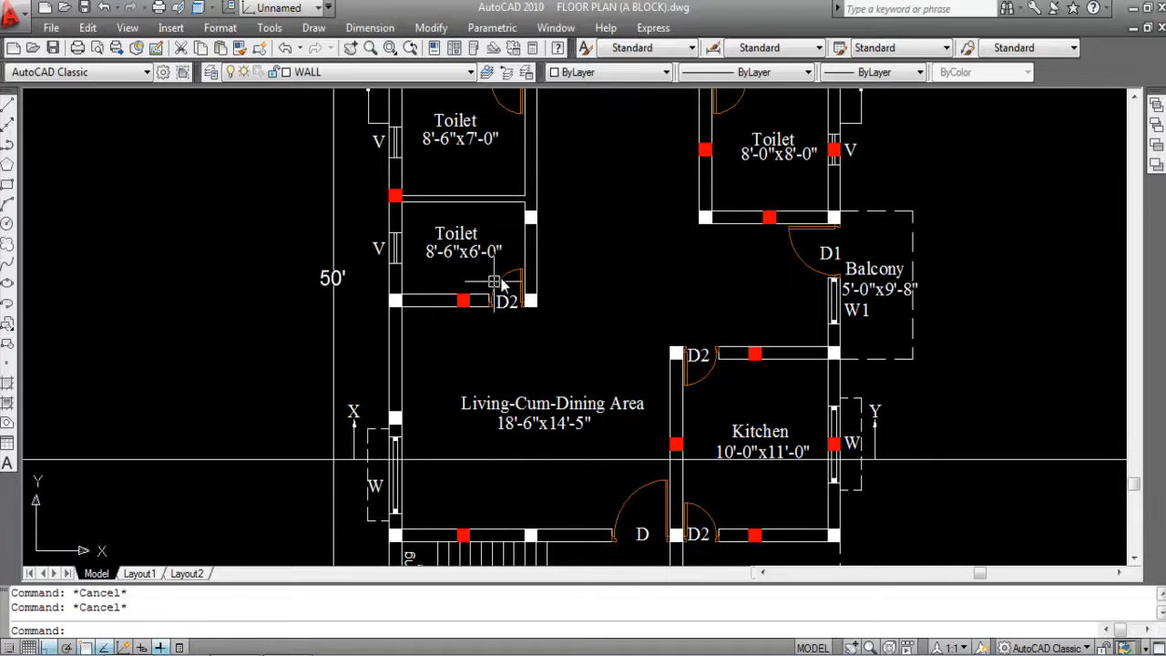
scroll(464, 424, "down", 3)
scroll(557, 173, "up", 4)
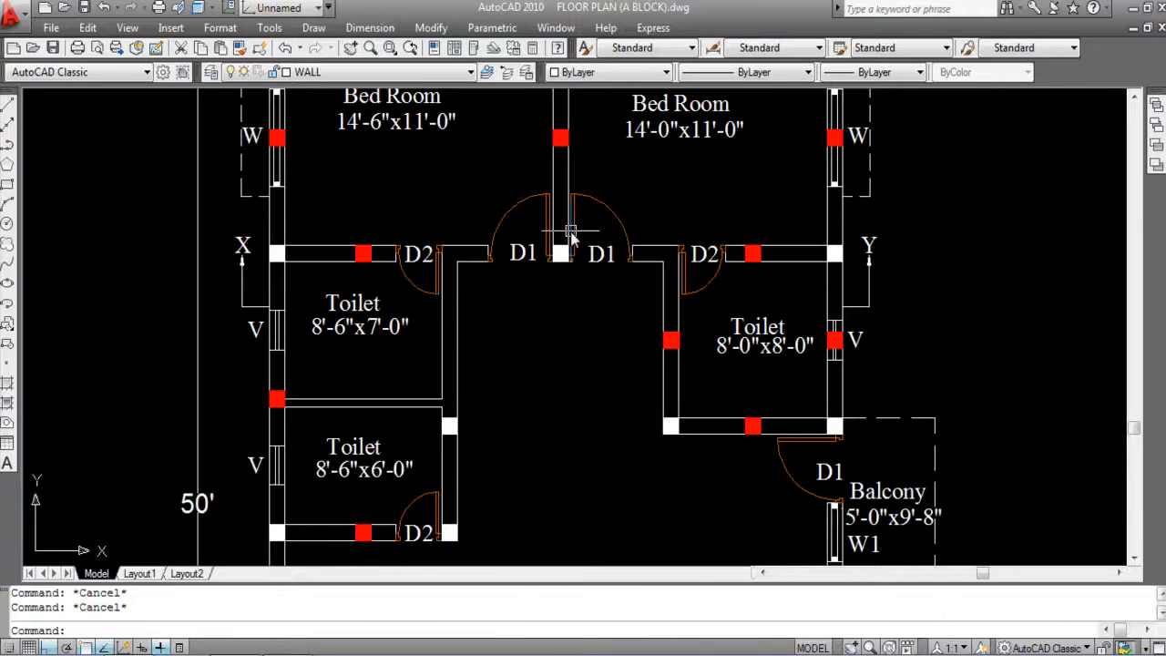
scroll(570, 237, "down", 2)
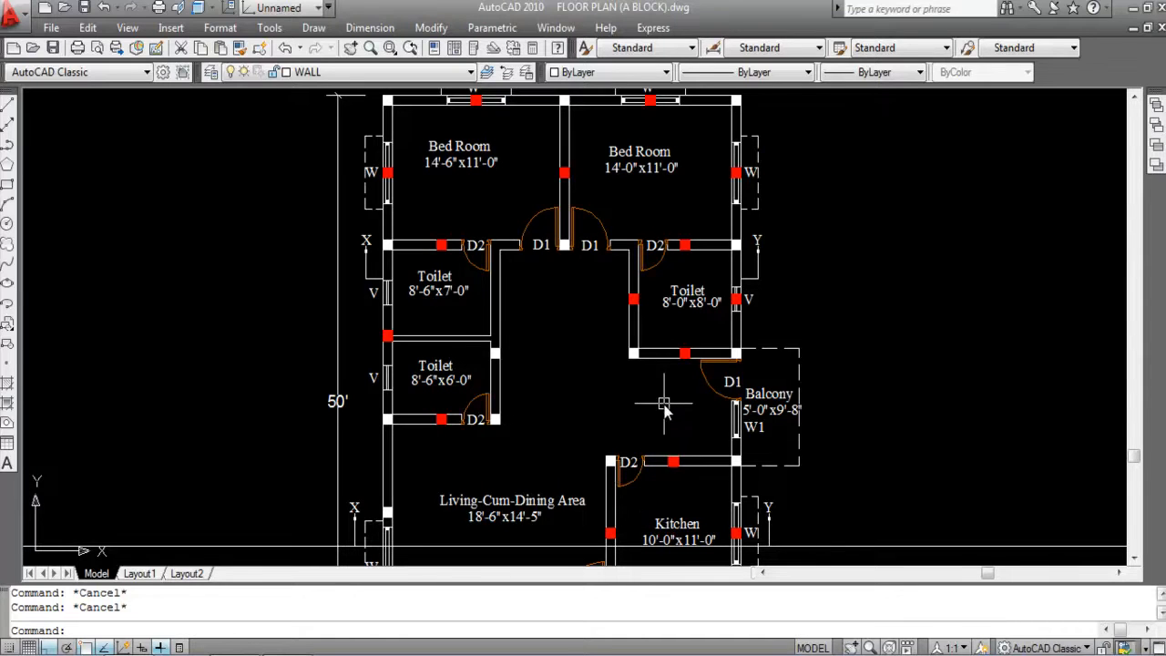
scroll(629, 401, "down", 2)
scroll(515, 437, "down", 3)
scroll(510, 460, "up", 2)
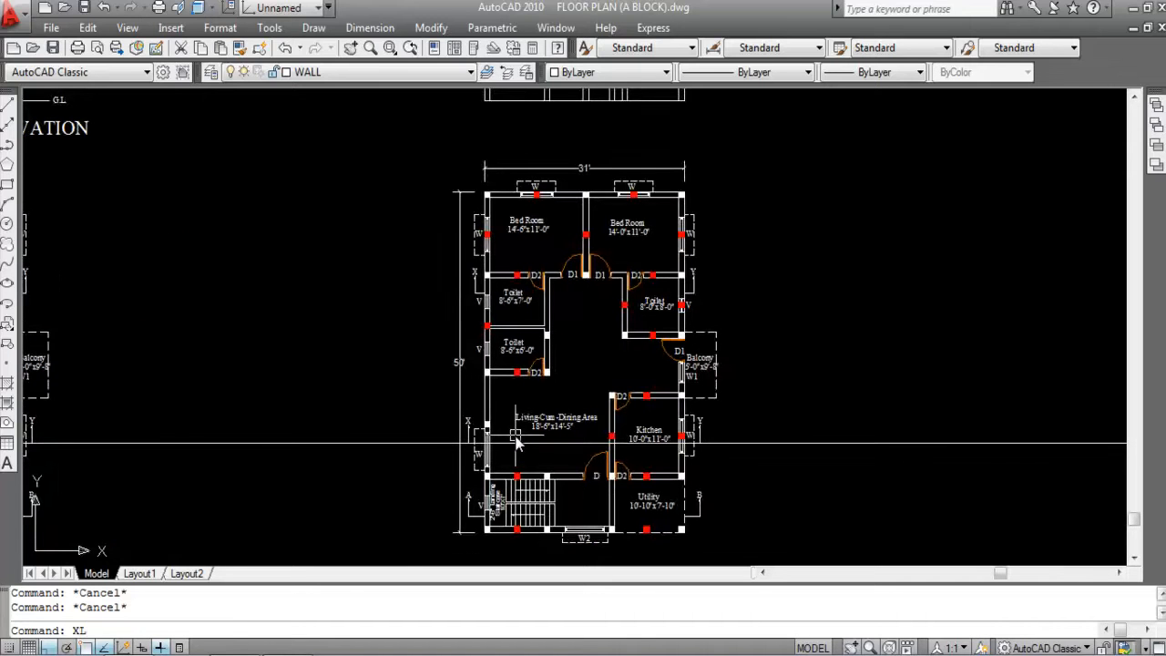
Step: Draw vertical construction lines through both jambs of door D2 of the 8'-6"x6'-0" toilet
key("Return")
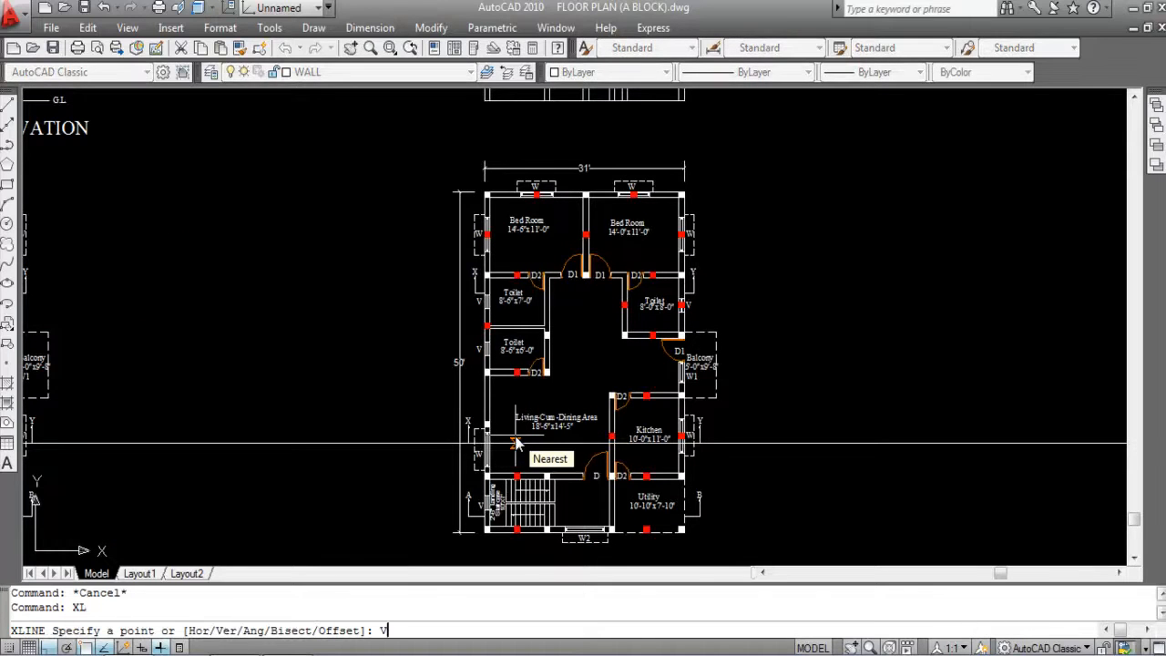
key("Return")
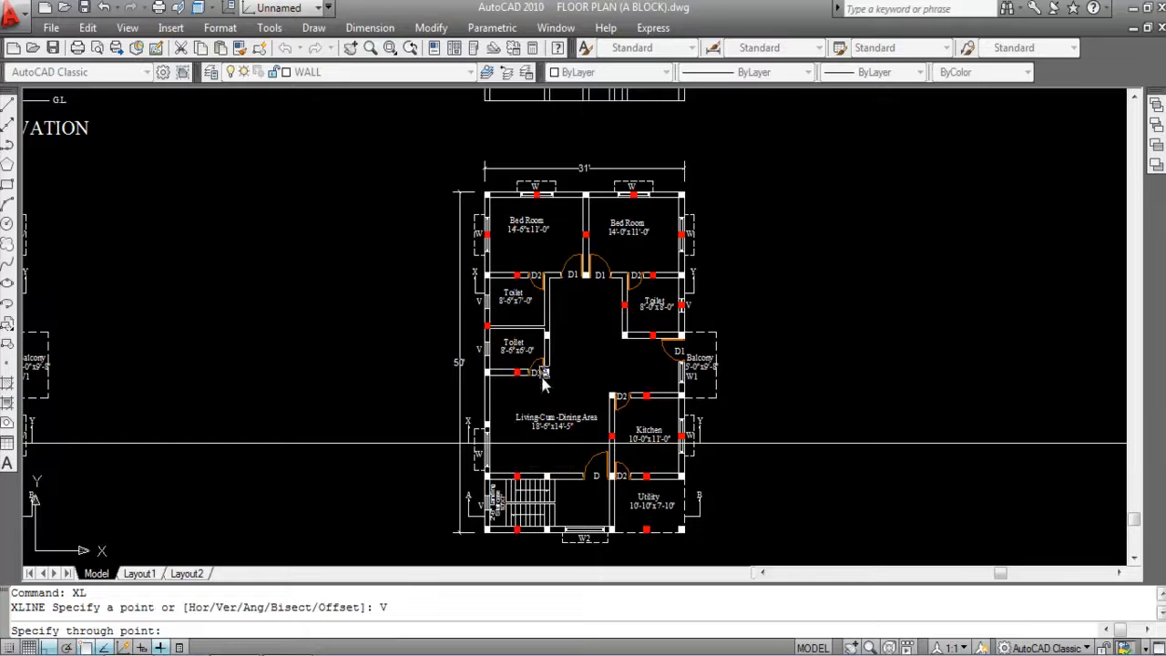
scroll(533, 383, "up", 2)
scroll(522, 392, "up", 3)
left_click(503, 347)
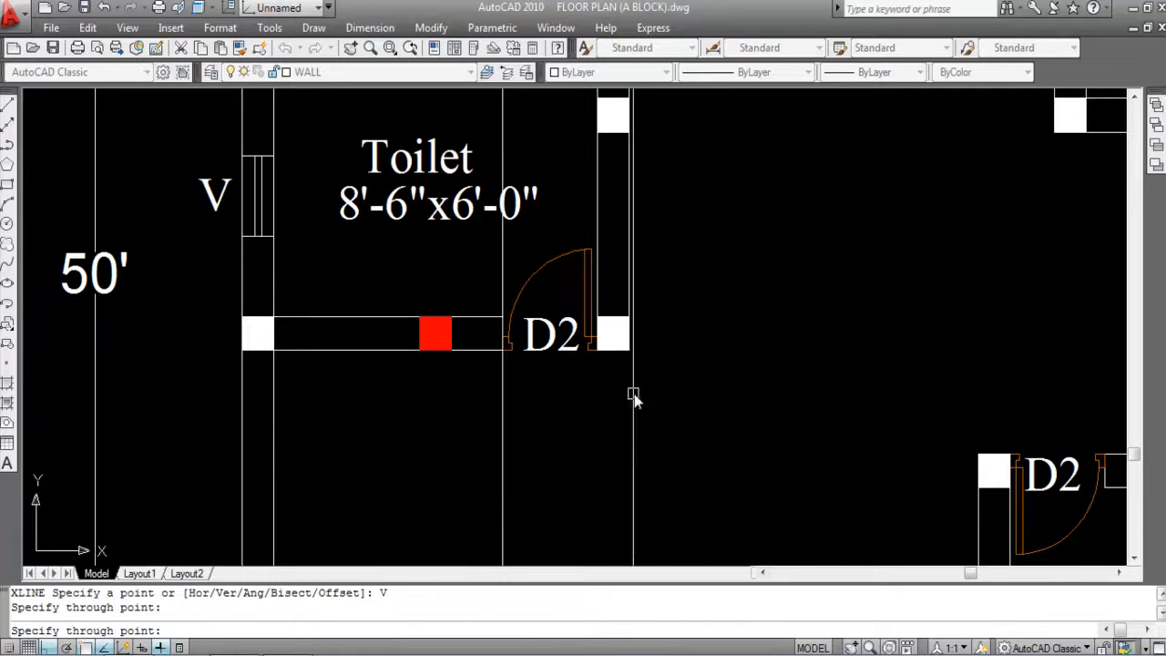
left_click(599, 354)
scroll(485, 373, "down", 3)
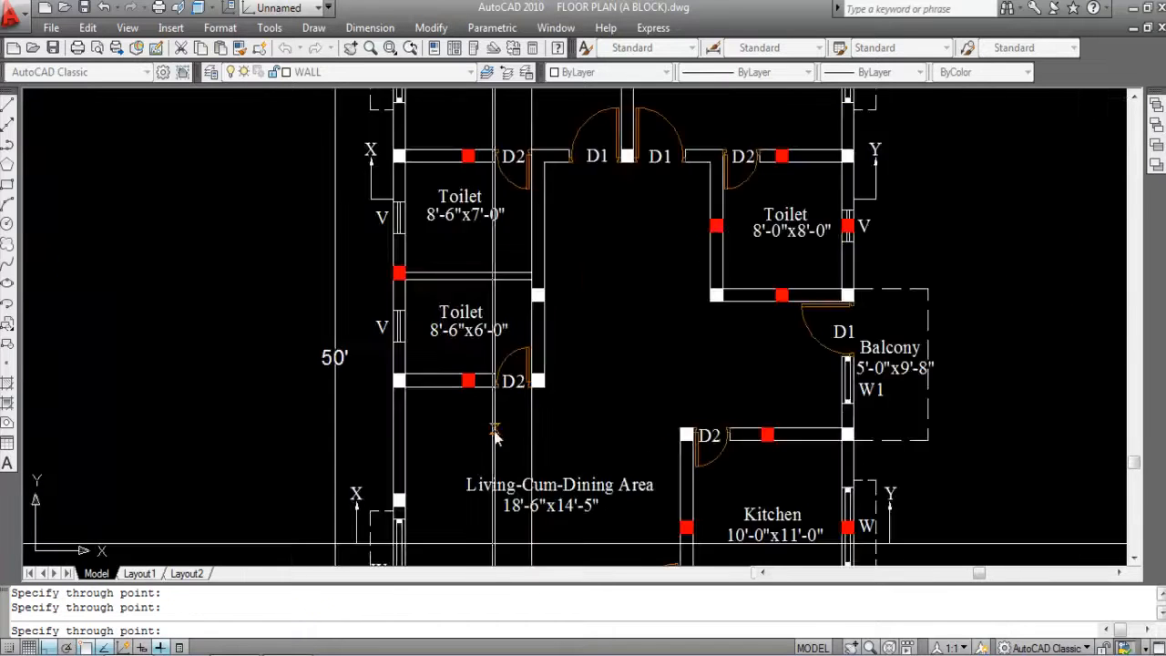
Step: Draw vertical construction lines through both jambs of door D1 of the 14'-6"x11'-0" bedroom
scroll(576, 155, "up", 5)
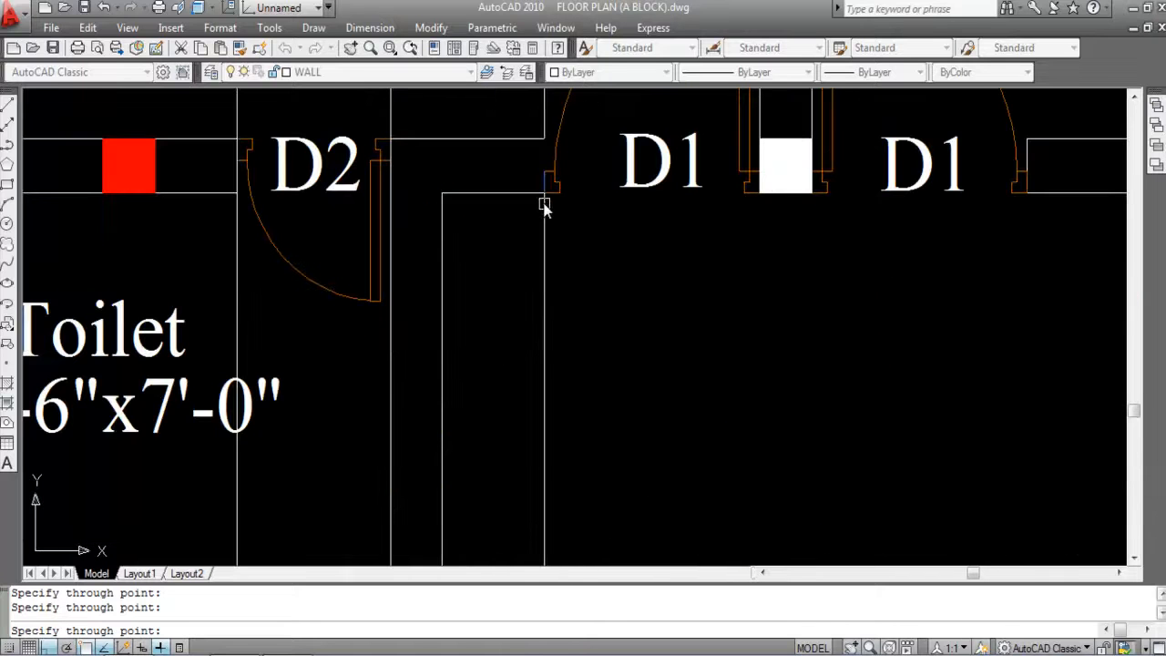
left_click(544, 194)
left_click(760, 193)
scroll(592, 218, "down", 3)
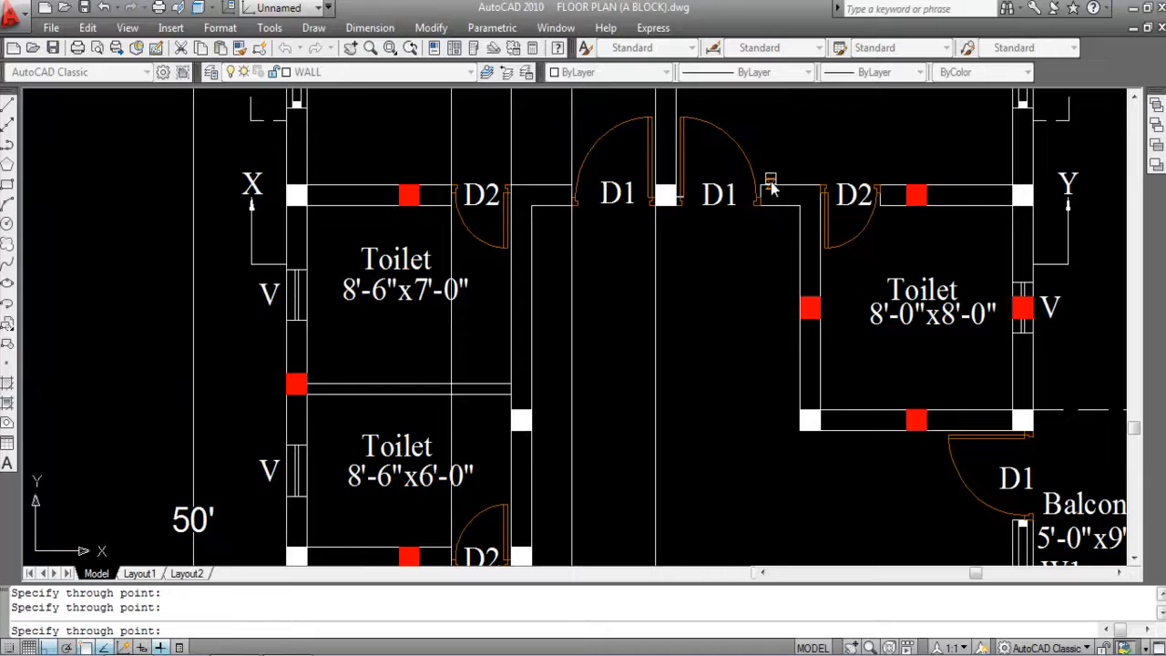
Step: Draw vertical construction lines through both jambs of door D1 of the 14'-0"x11'-0" bedroom
scroll(694, 202, "up", 2)
left_click(659, 215)
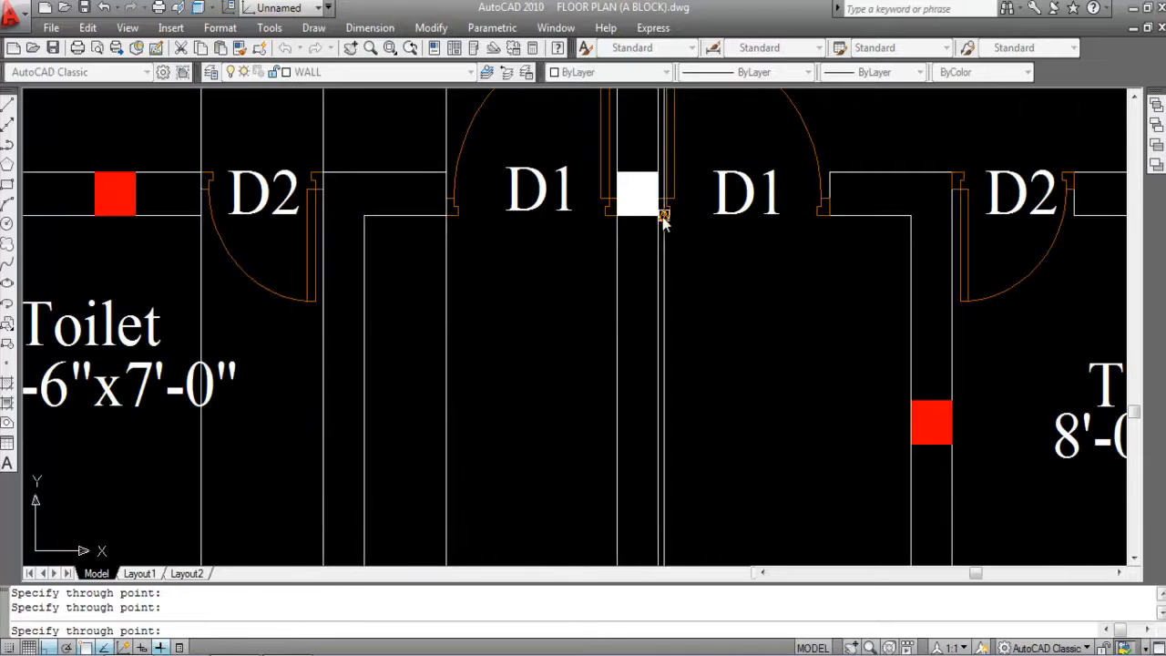
scroll(775, 204, "down", 5)
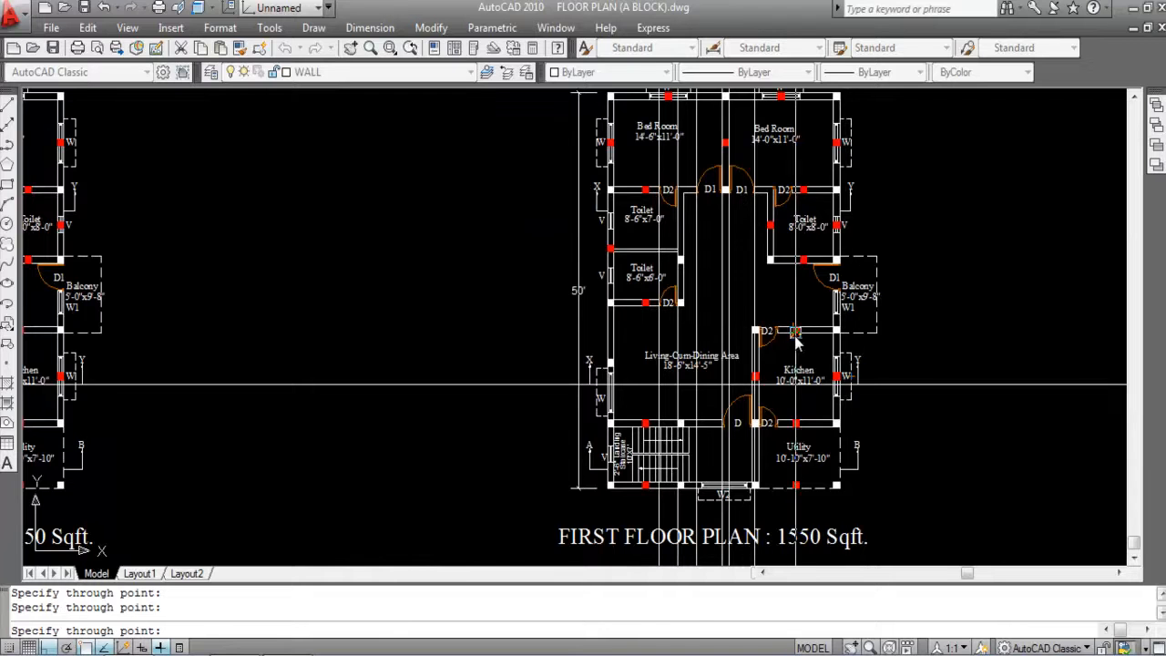
Step: Draw vertical construction lines through both jambs of door D2 between the kitchen and the area behind it, opposite the utility side
scroll(774, 357, "up", 2)
scroll(774, 357, "up", 5)
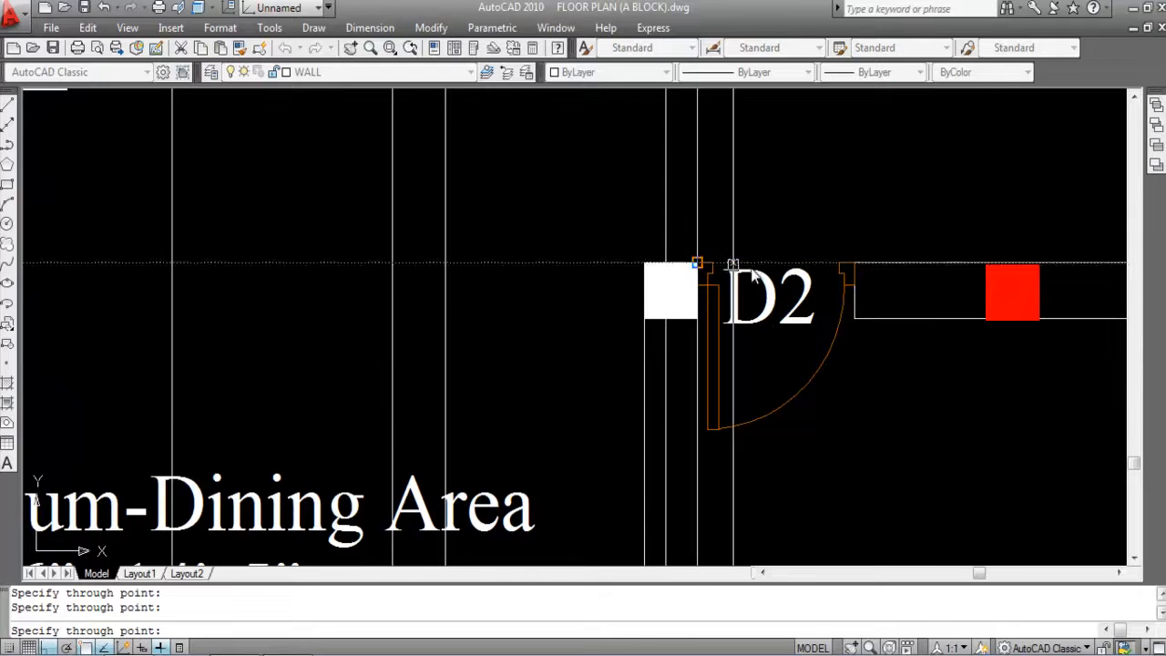
scroll(759, 264, "down", 5)
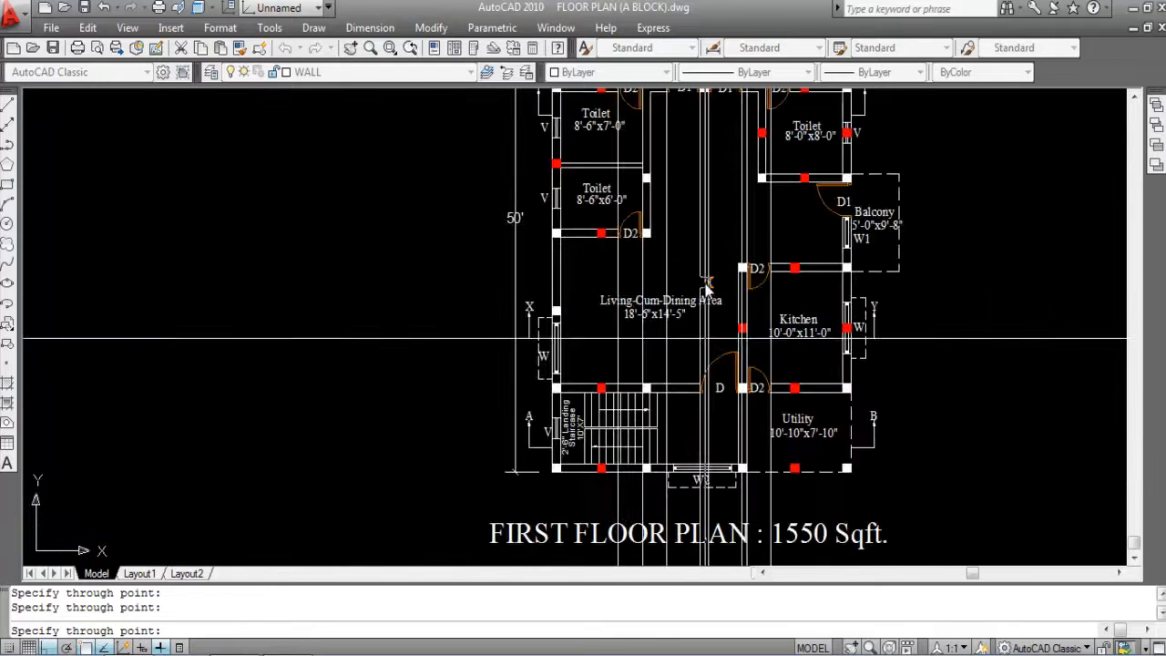
scroll(720, 274, "down", 5)
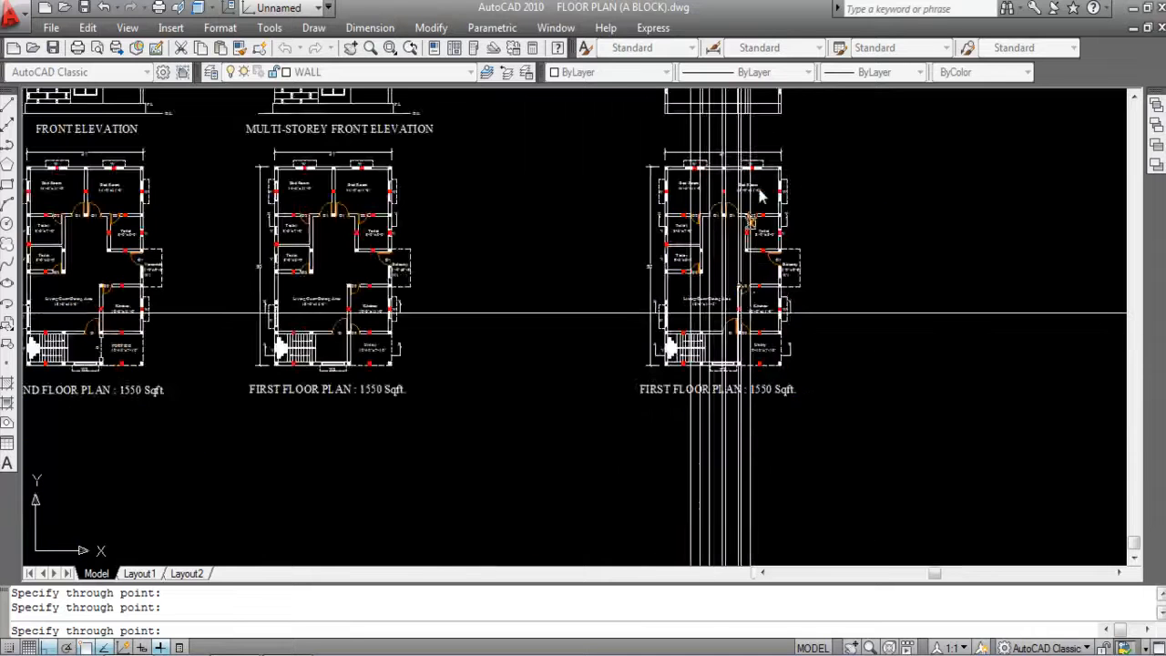
key("Escape")
Step: Move all the vertical door construction lines above the first floor plan to the DOOR layer
scroll(813, 172, "up", 6)
left_click(813, 171)
left_click(561, 114)
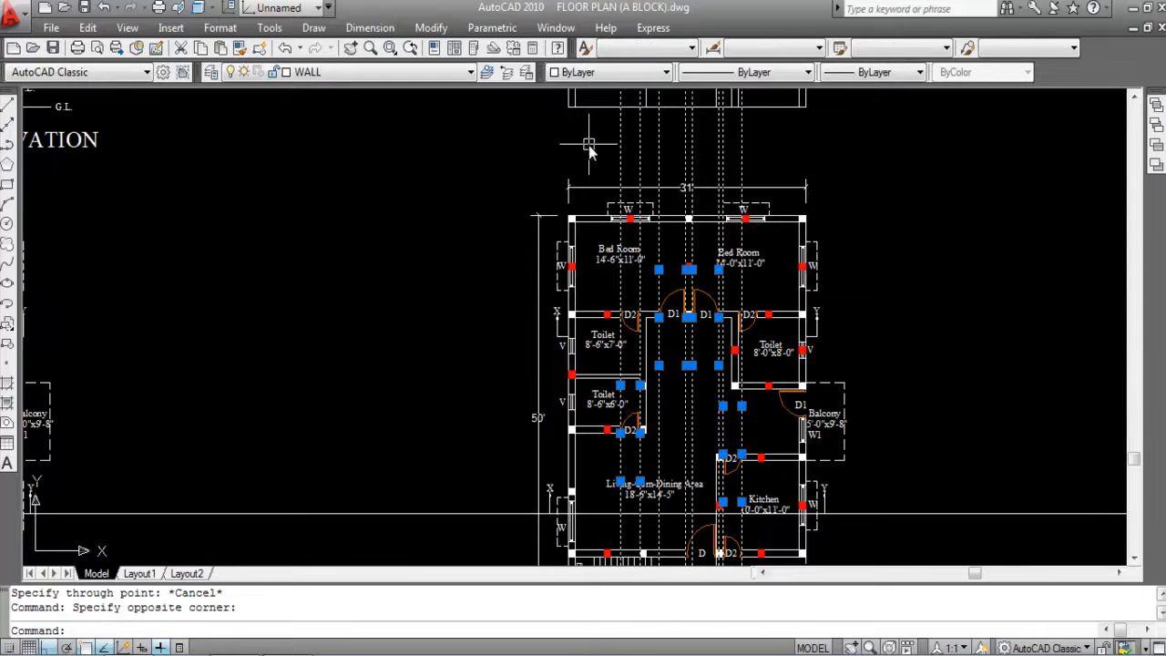
left_click(415, 75)
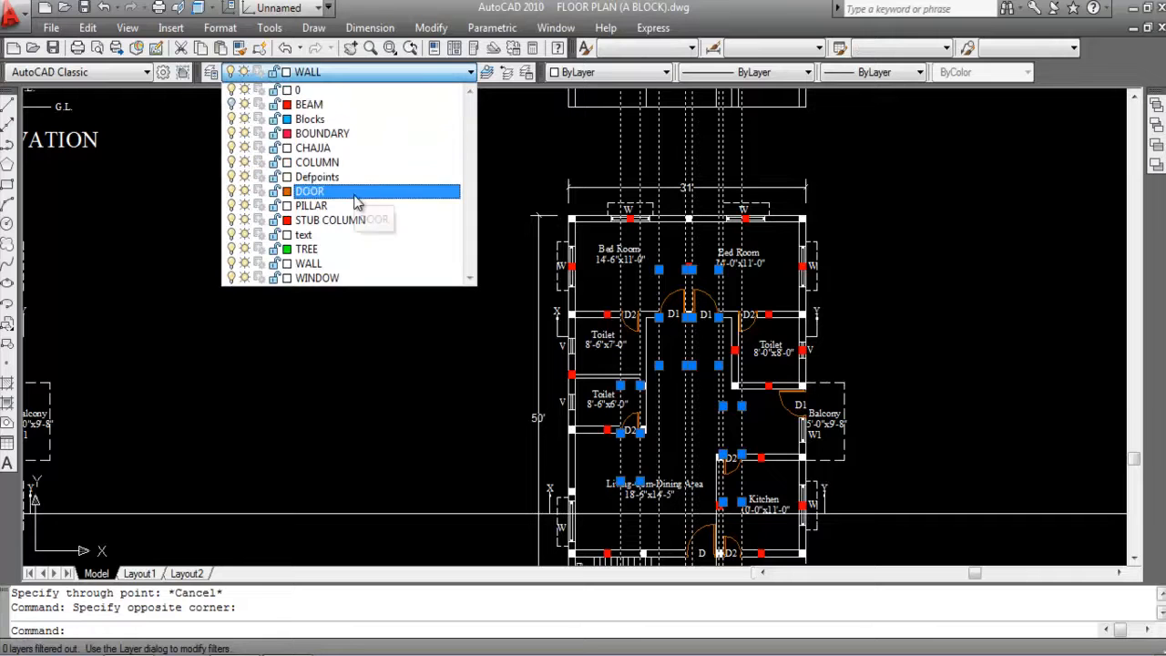
left_click(355, 193)
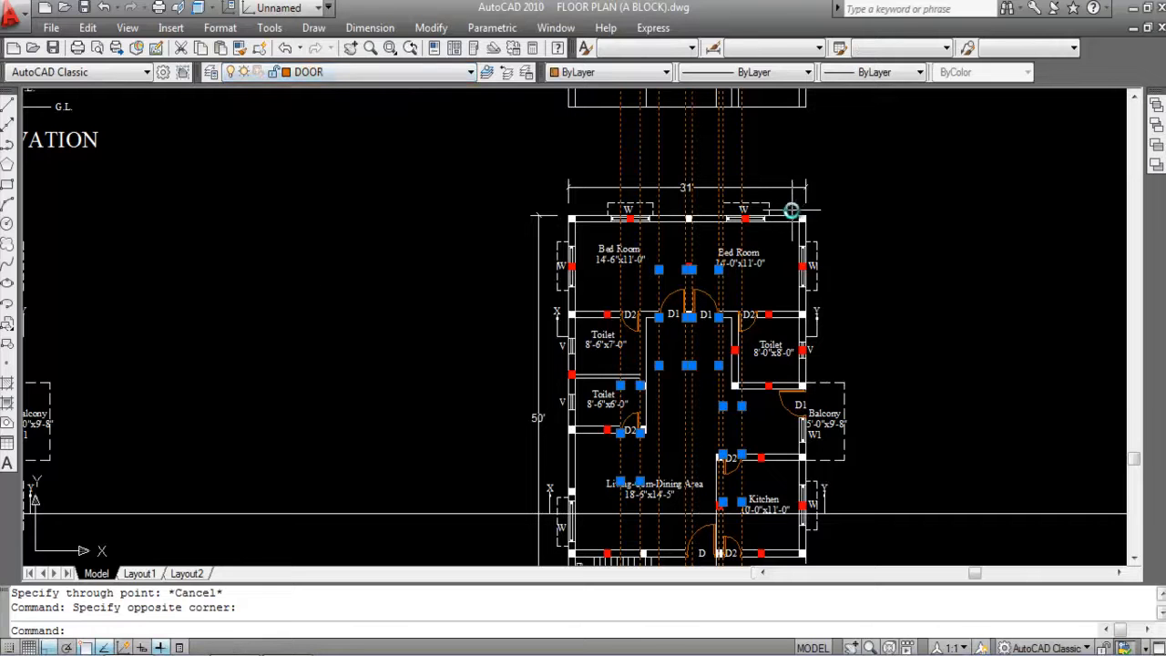
key("Escape")
Step: Examine how the door construction lines run from the toilet, bedroom and kitchen doors up through the X-Y section
scroll(783, 237, "down", 4)
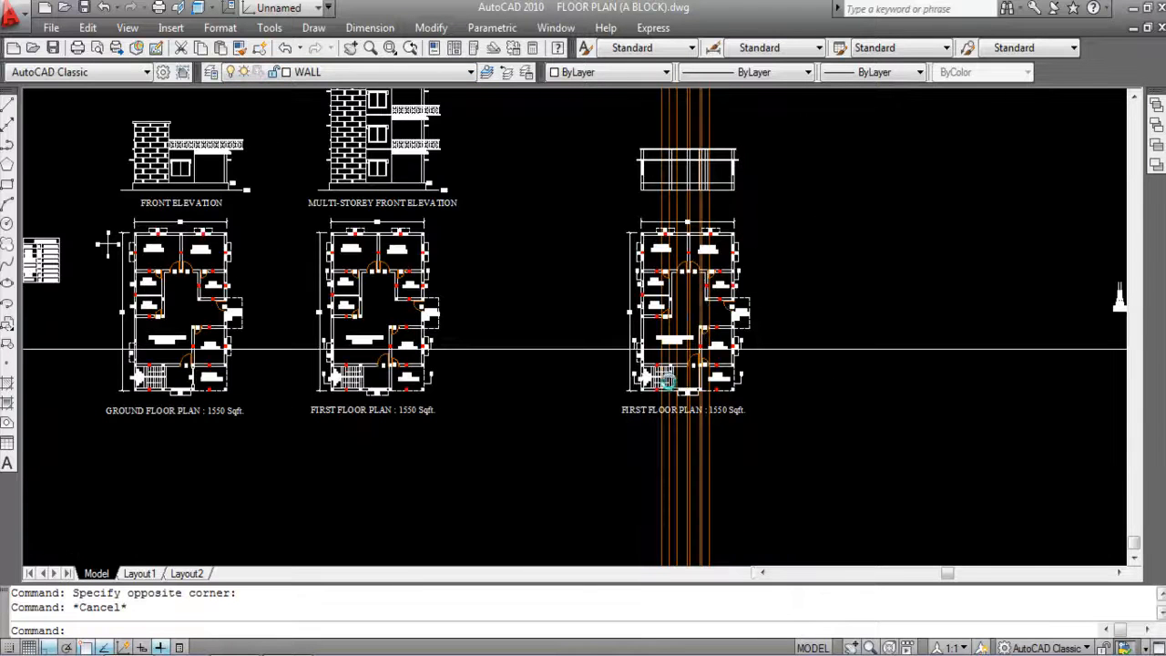
scroll(667, 381, "up", 4)
scroll(683, 282, "up", 2)
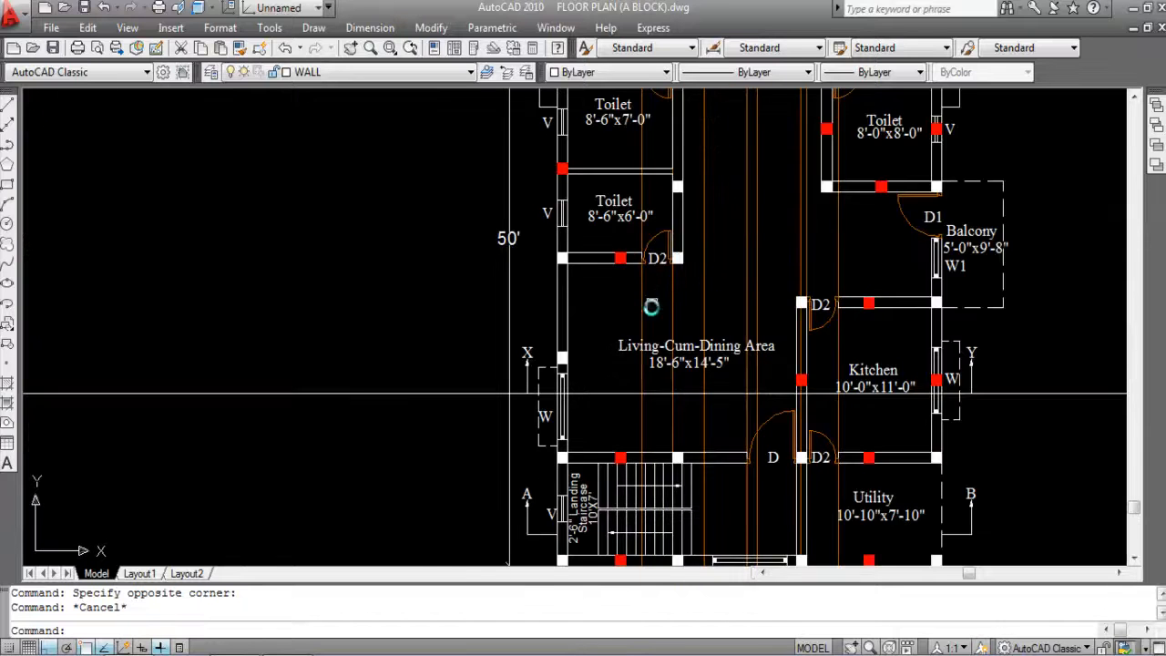
scroll(679, 210, "down", 4)
scroll(697, 145, "up", 5)
scroll(720, 173, "down", 3)
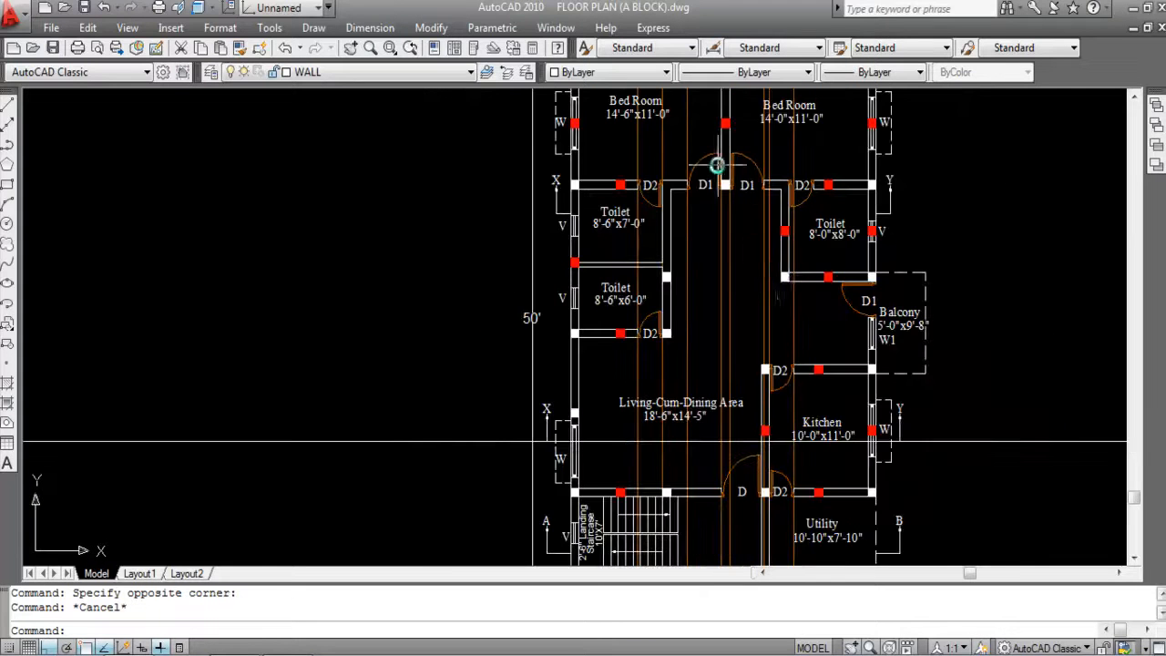
scroll(820, 372, "up", 3)
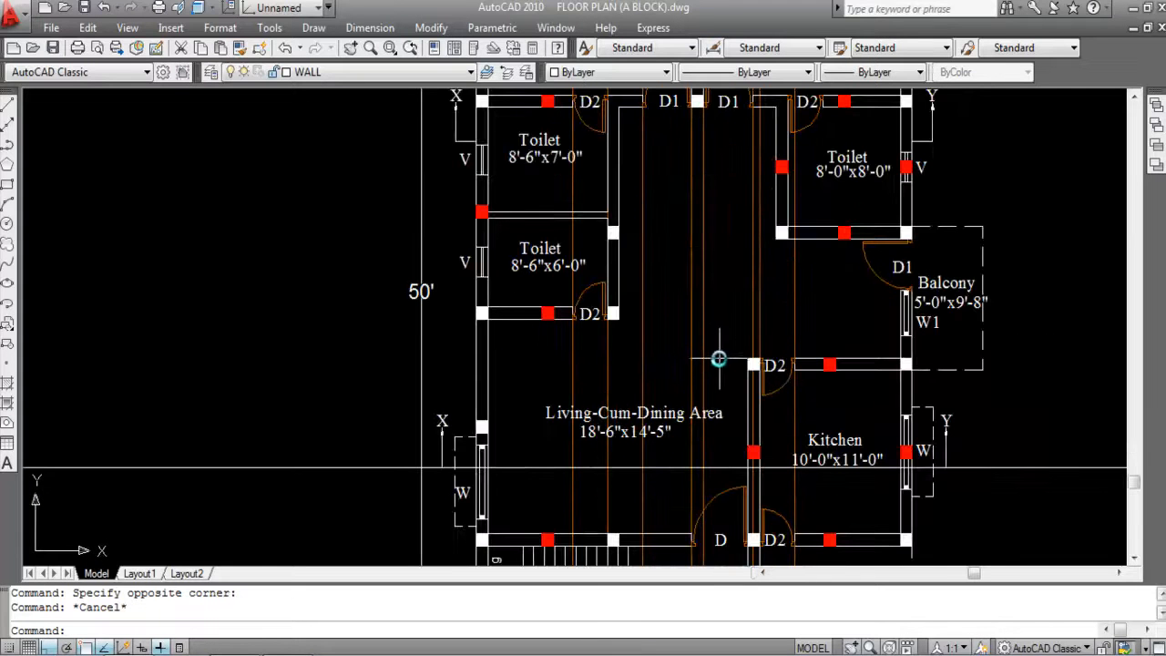
scroll(716, 362, "down", 2)
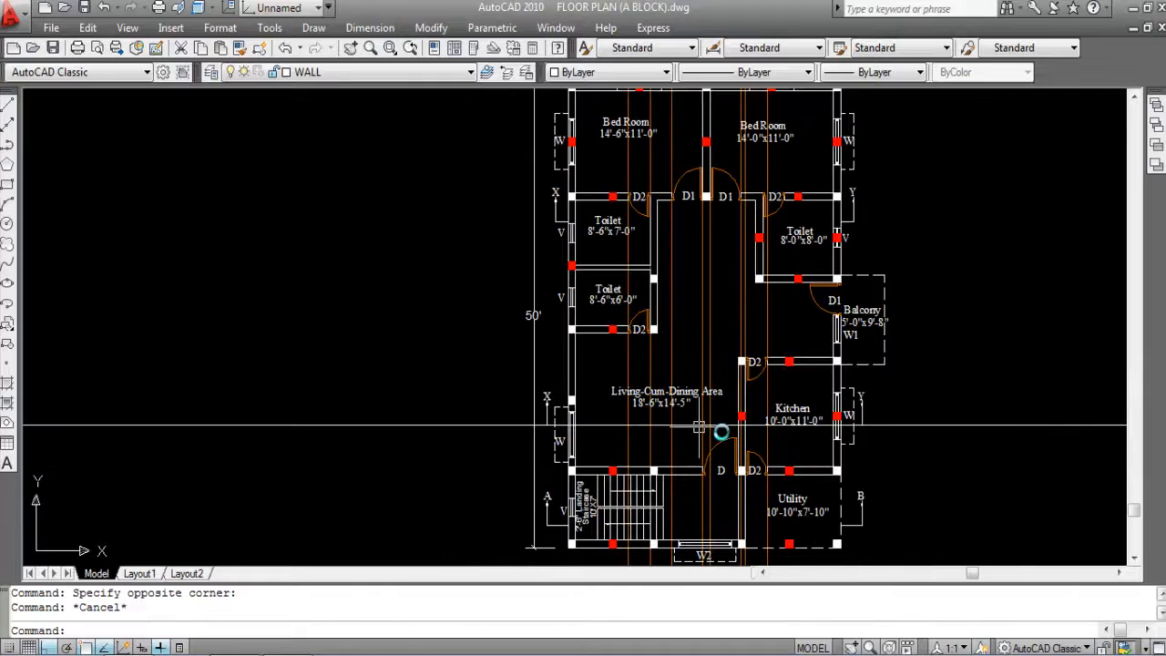
scroll(688, 434, "down", 3)
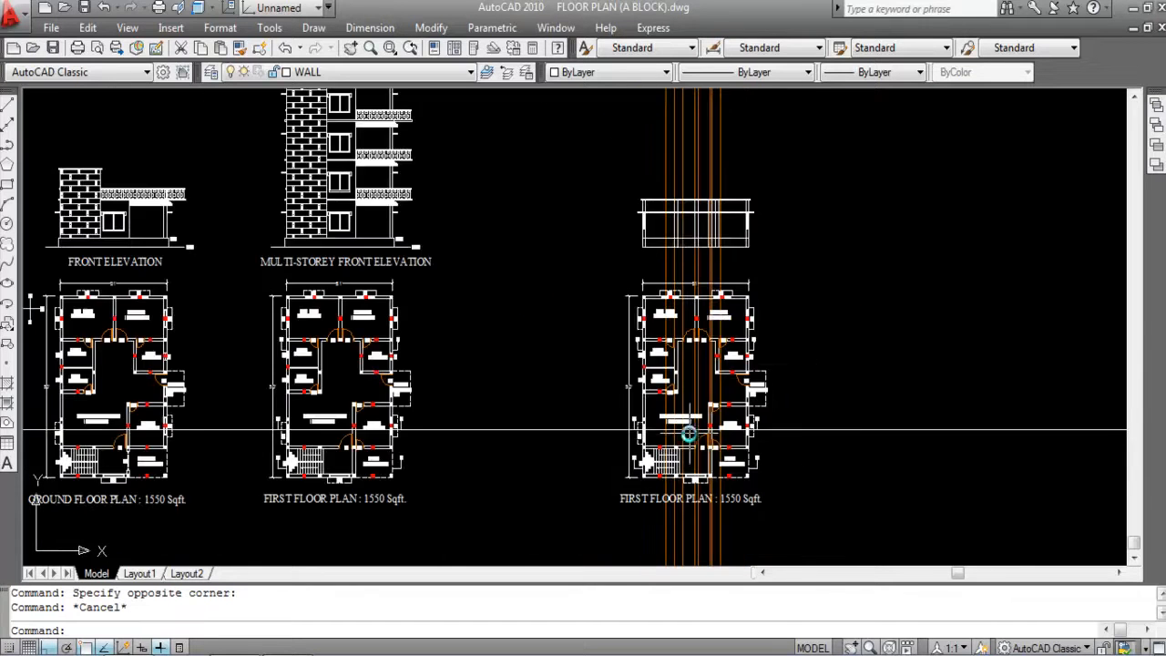
scroll(659, 247, "up", 5)
scroll(666, 248, "down", 4)
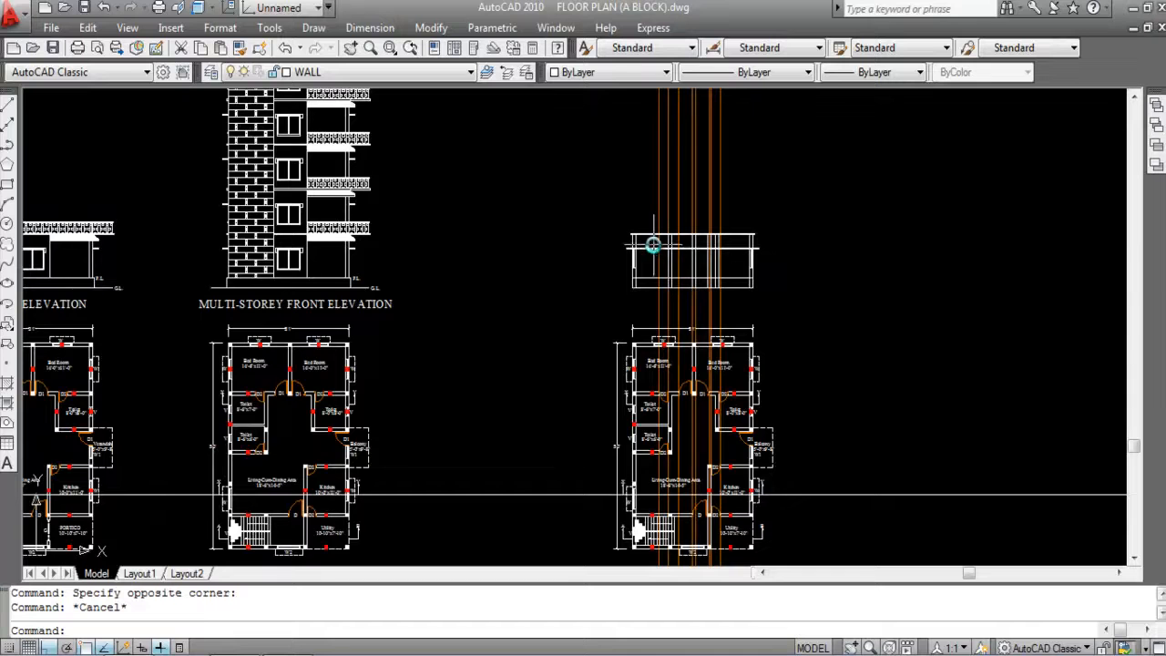
Step: Move the door and window reference table into the free space between the two first floor plans, near the X-Y section
scroll(656, 256, "down", 4)
scroll(328, 283, "up", 3)
scroll(364, 328, "up", 3)
left_click(392, 379)
left_click(232, 222)
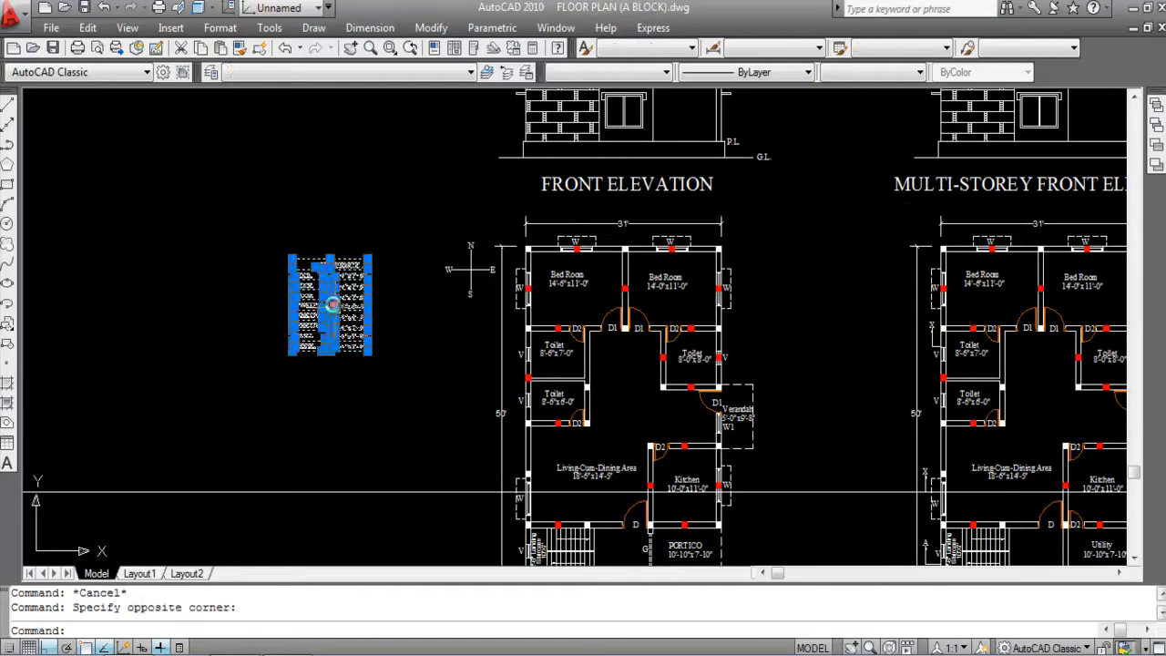
type("m")
key("Return")
left_click(333, 307)
scroll(333, 307, "down", 3)
scroll(472, 285, "up", 5)
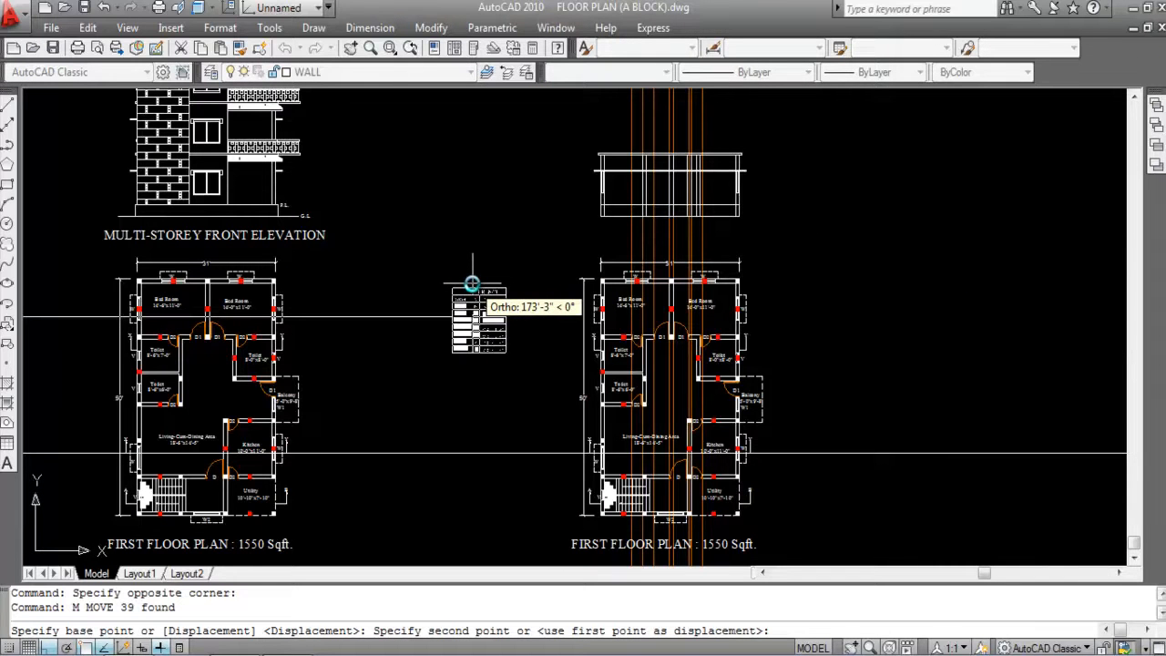
key("F8")
left_click(461, 235)
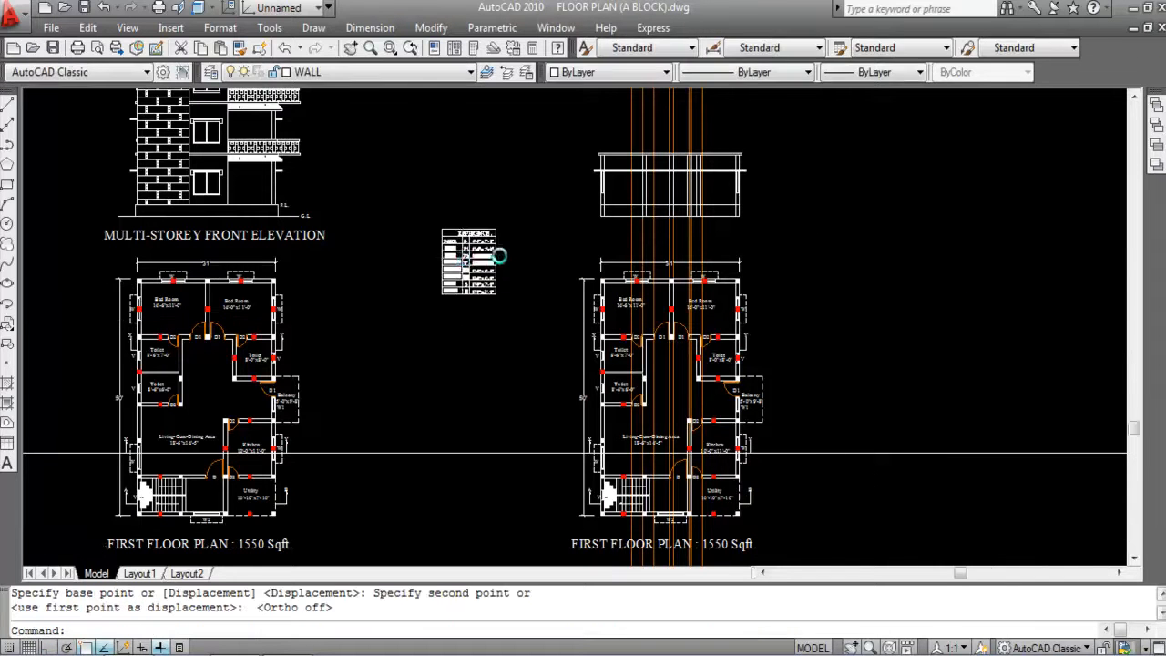
Step: Read the door sizes in the reference table
scroll(499, 252, "up", 4)
scroll(520, 227, "down", 3)
scroll(705, 501, "up", 3)
scroll(643, 343, "down", 5)
scroll(499, 290, "up", 6)
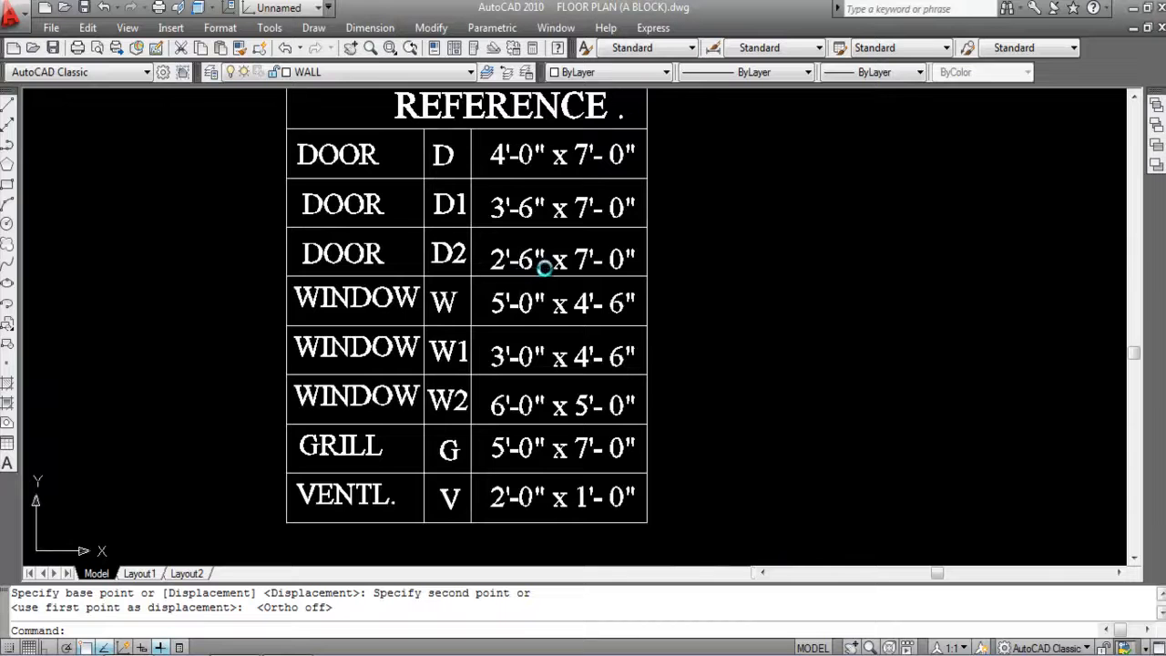
scroll(447, 354, "down", 6)
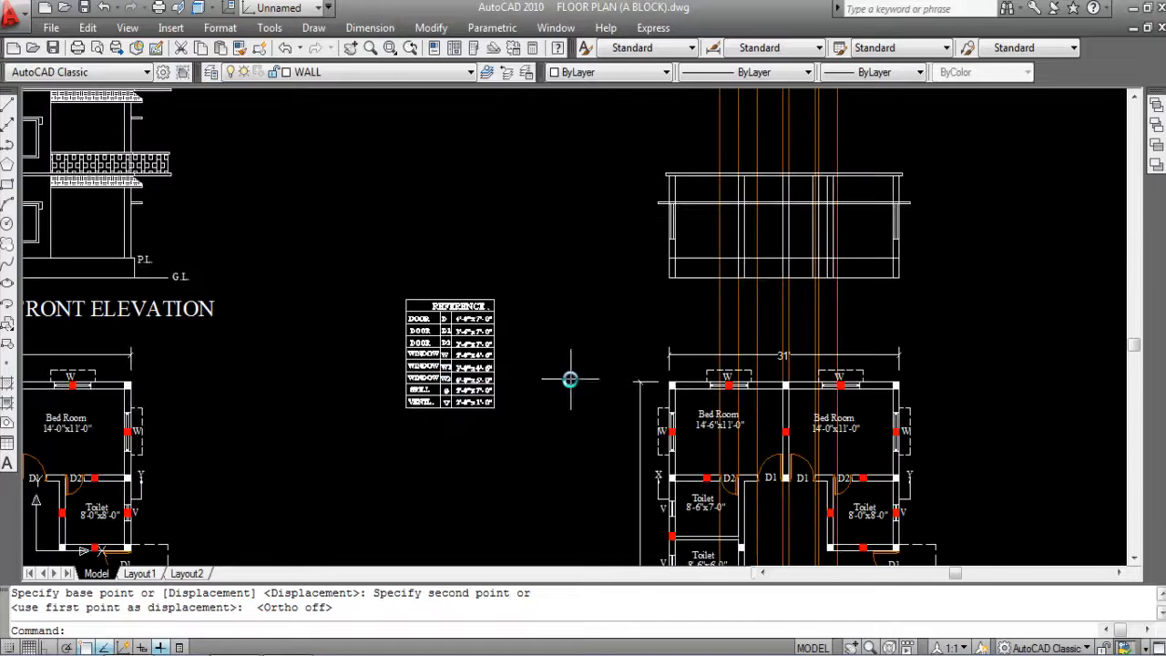
scroll(721, 428, "down", 3)
scroll(719, 474, "up", 6)
scroll(719, 475, "down", 4)
Step: Draw a 2'-6" x 7'-0" rectangle for the toilet's door D2, from the lintel's underside down to the plinth line between its two construction lines
scroll(720, 272, "up", 5)
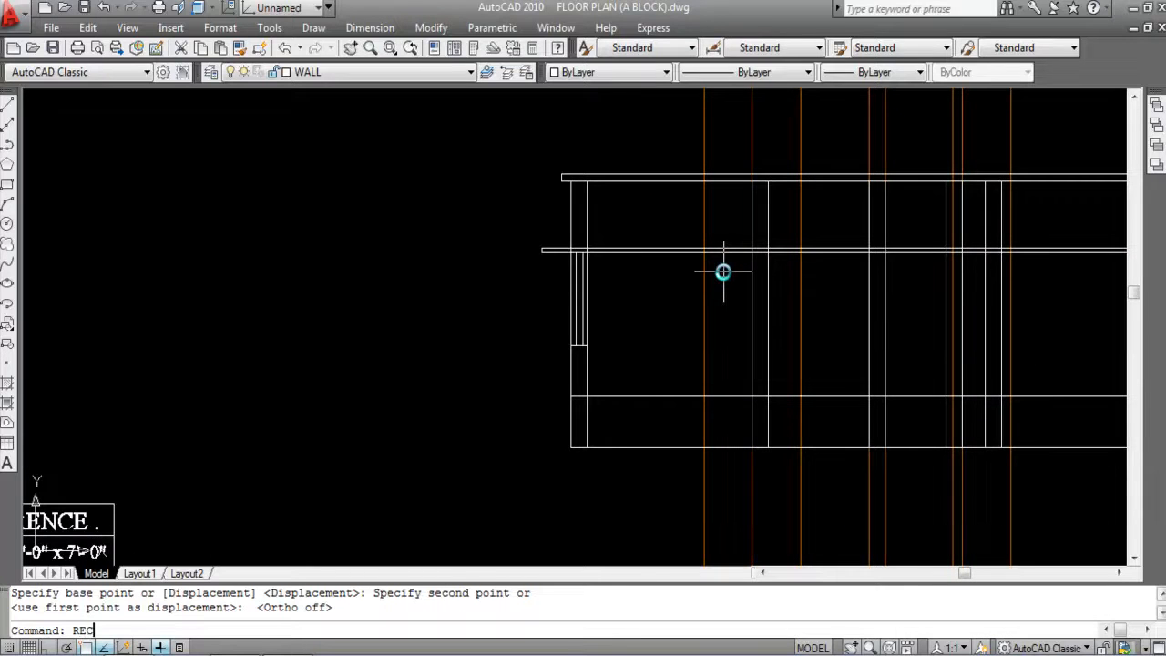
key("Return")
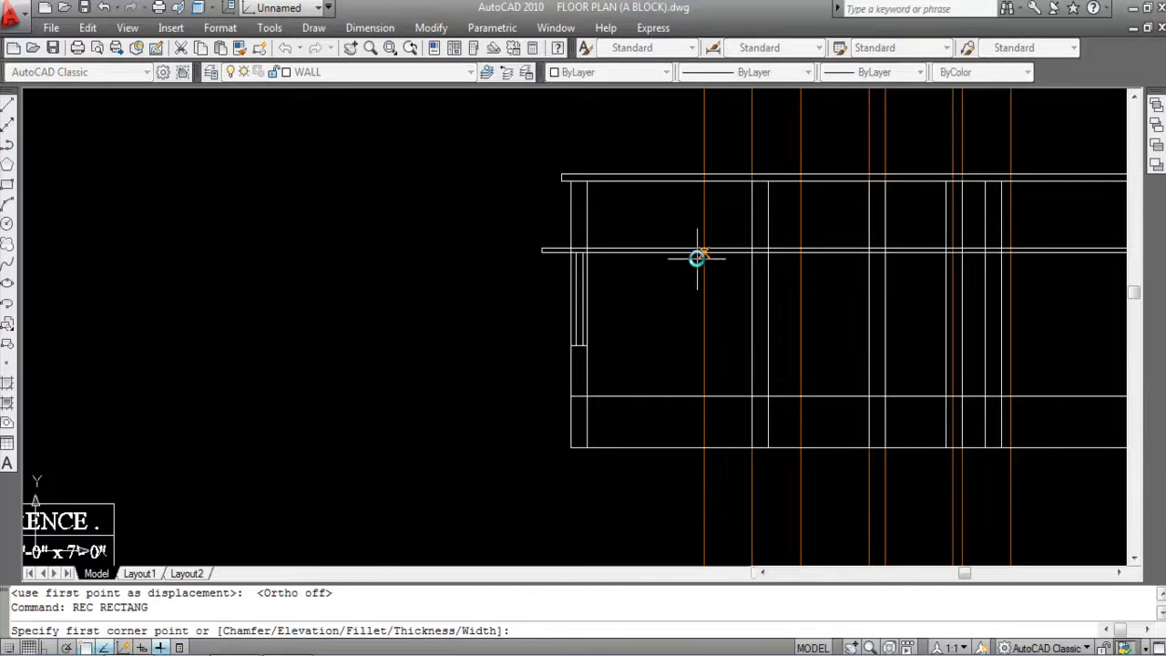
left_click(703, 255)
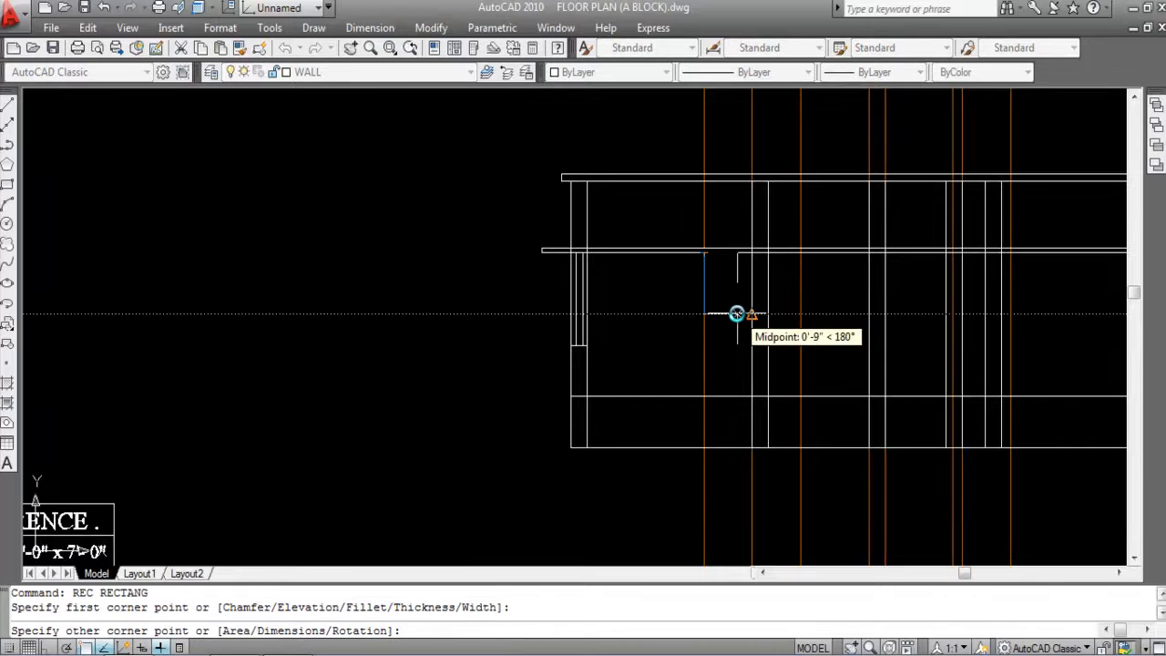
right_click(736, 313)
left_click(801, 414)
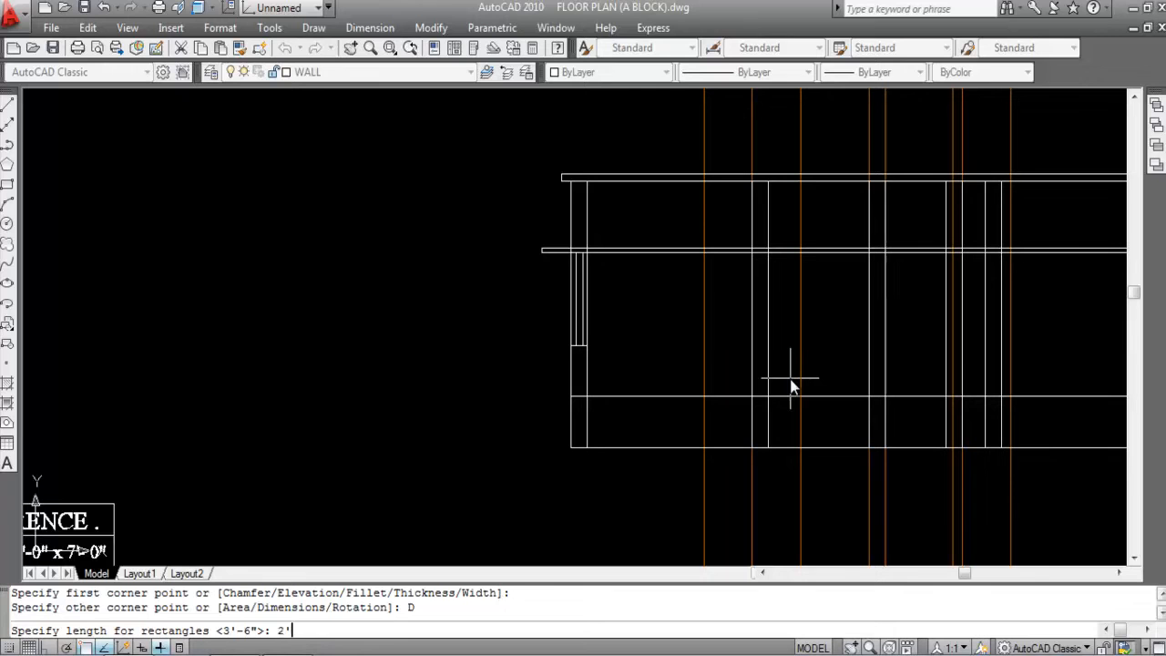
key("Return")
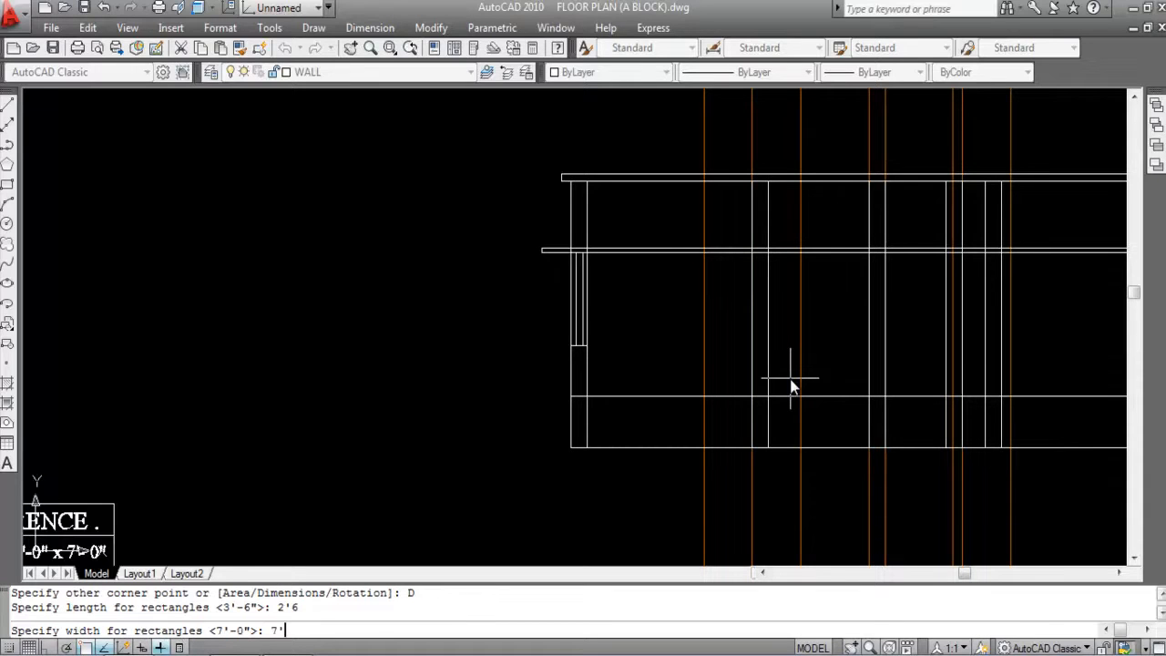
key("Return")
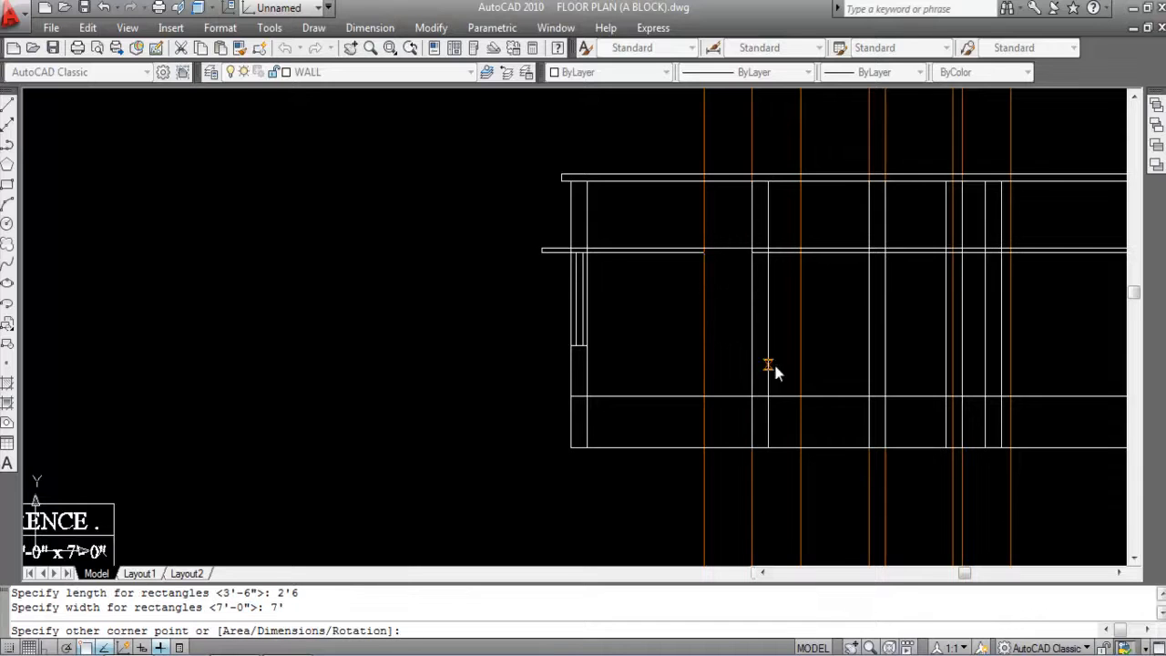
scroll(755, 370, "up", 5)
left_click(704, 316)
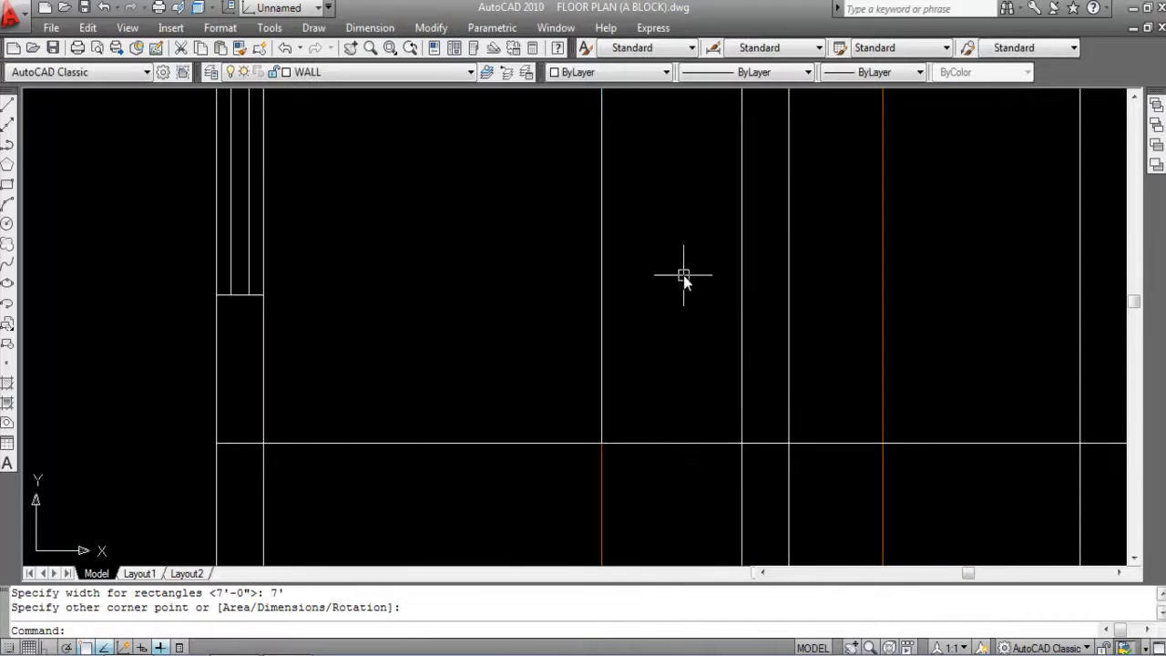
Step: Delete the two vertical construction lines of the toilet's door D2
scroll(704, 316, "down", 4)
scroll(698, 312, "up", 2)
left_click(712, 434)
left_click(580, 422)
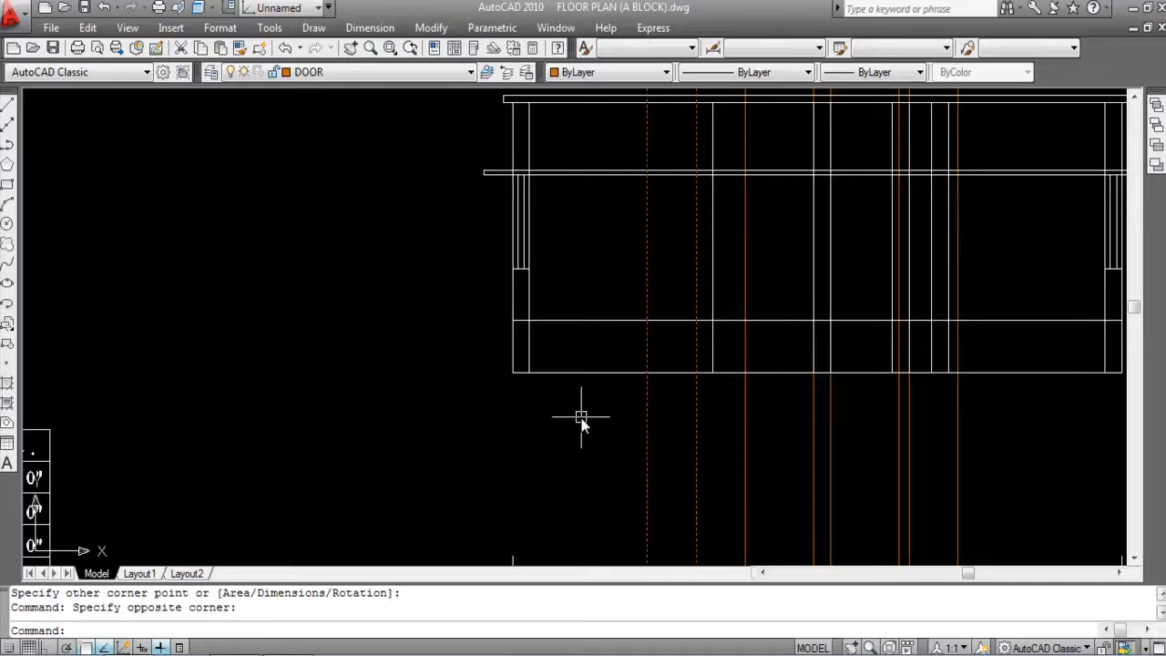
key("Delete")
left_click(650, 284)
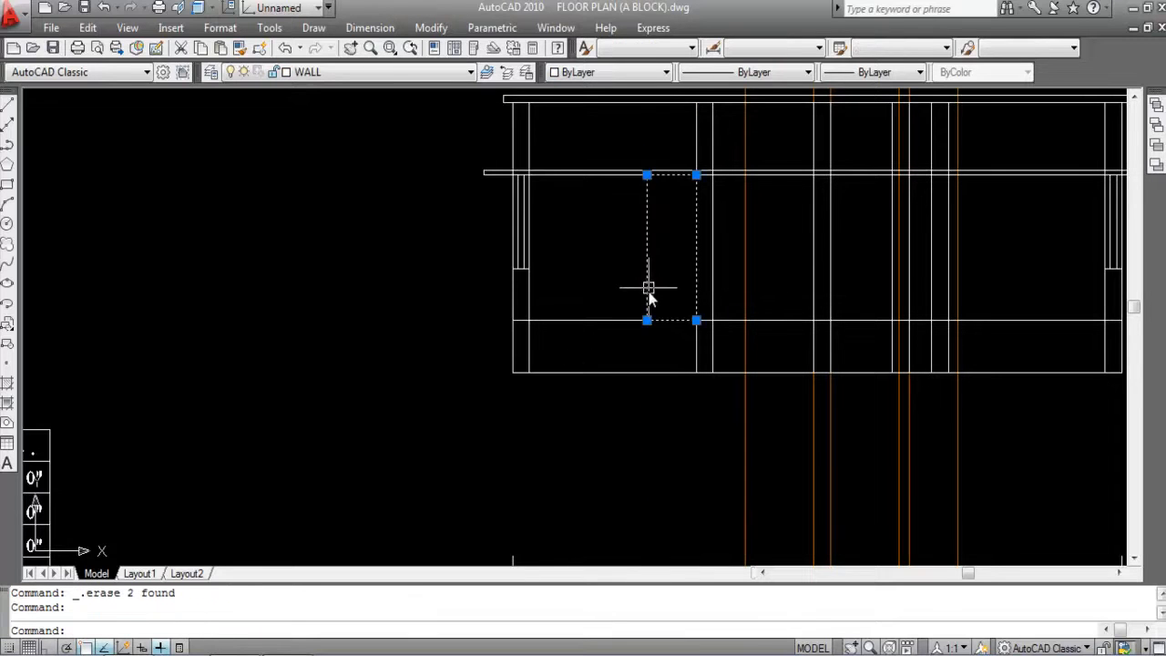
scroll(569, 322, "down", 2)
scroll(650, 243, "up", 3)
key("Escape")
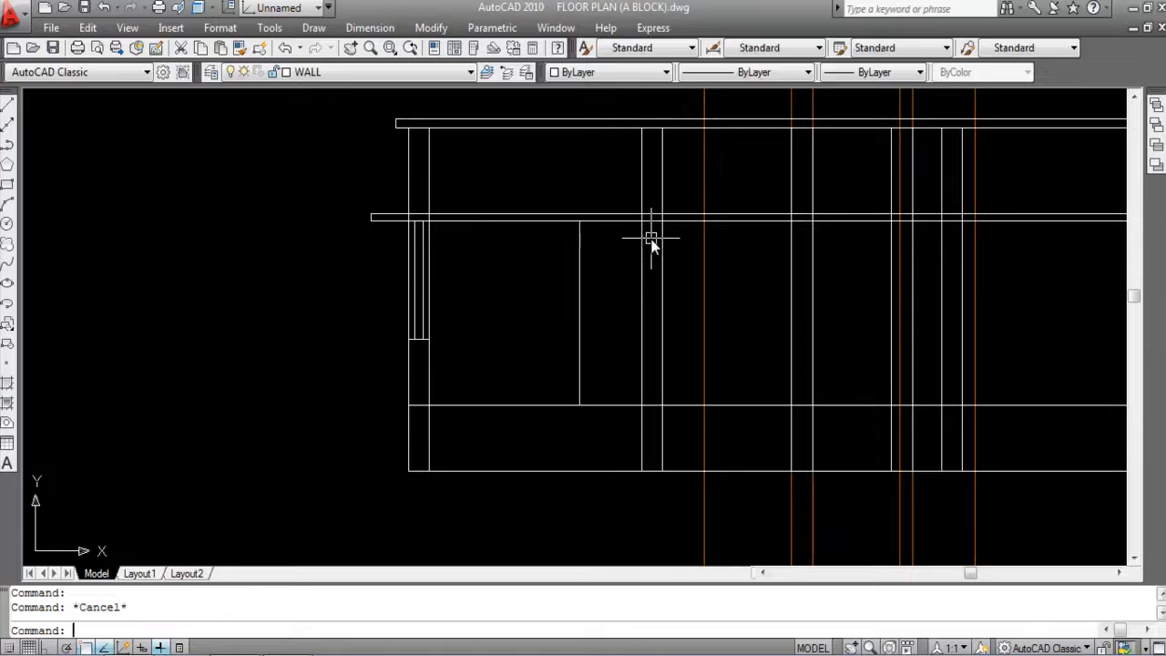
key("Escape")
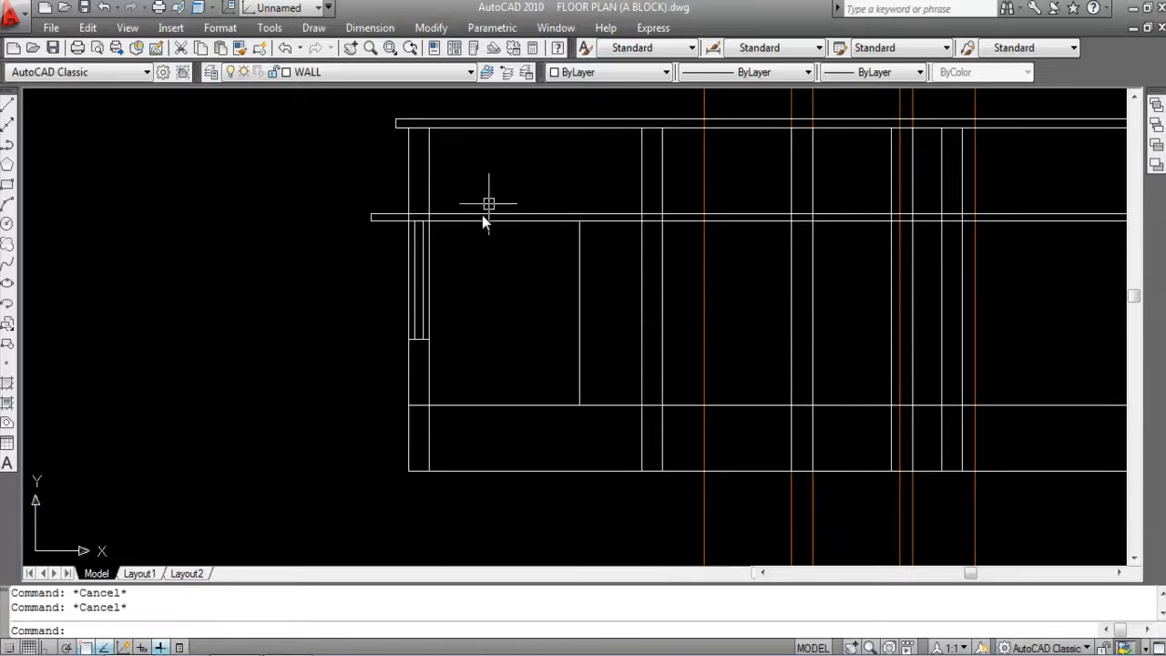
Step: Draw a 3'-6" x 7'-0" rectangle for the 14'-6" x 11'-0" bedroom's door D1, from the lintel's underside down to the plinth line
scroll(484, 205, "down", 3)
scroll(556, 290, "down", 4)
scroll(543, 442, "up", 4)
scroll(543, 455, "down", 1)
scroll(262, 291, "up", 5)
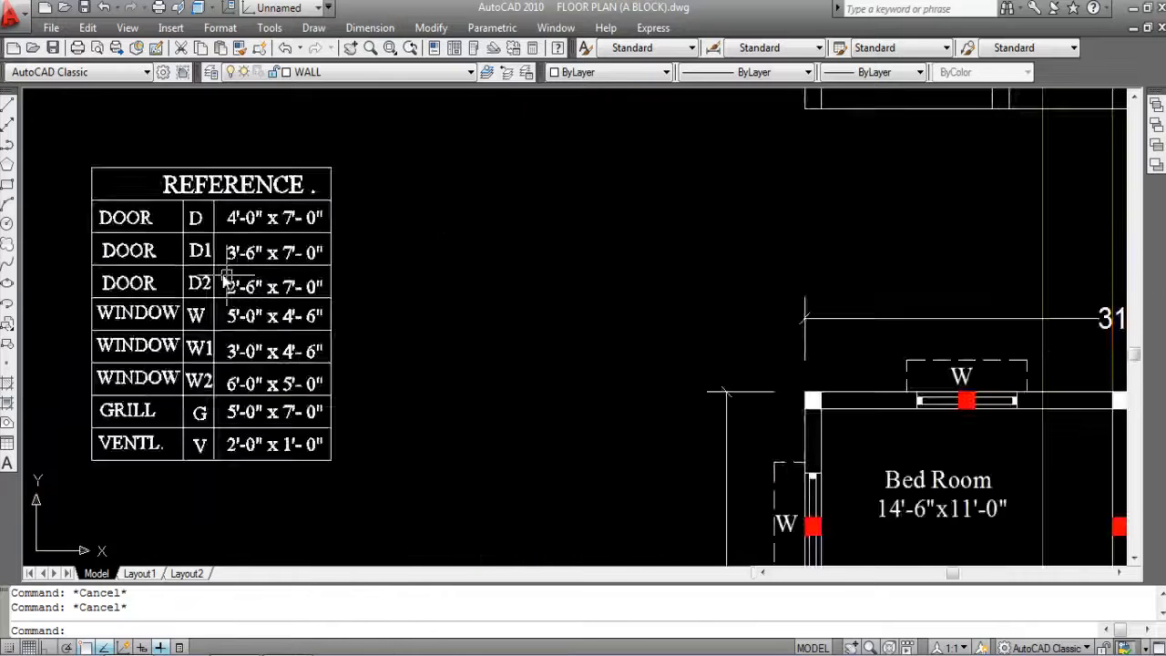
scroll(270, 266, "down", 5)
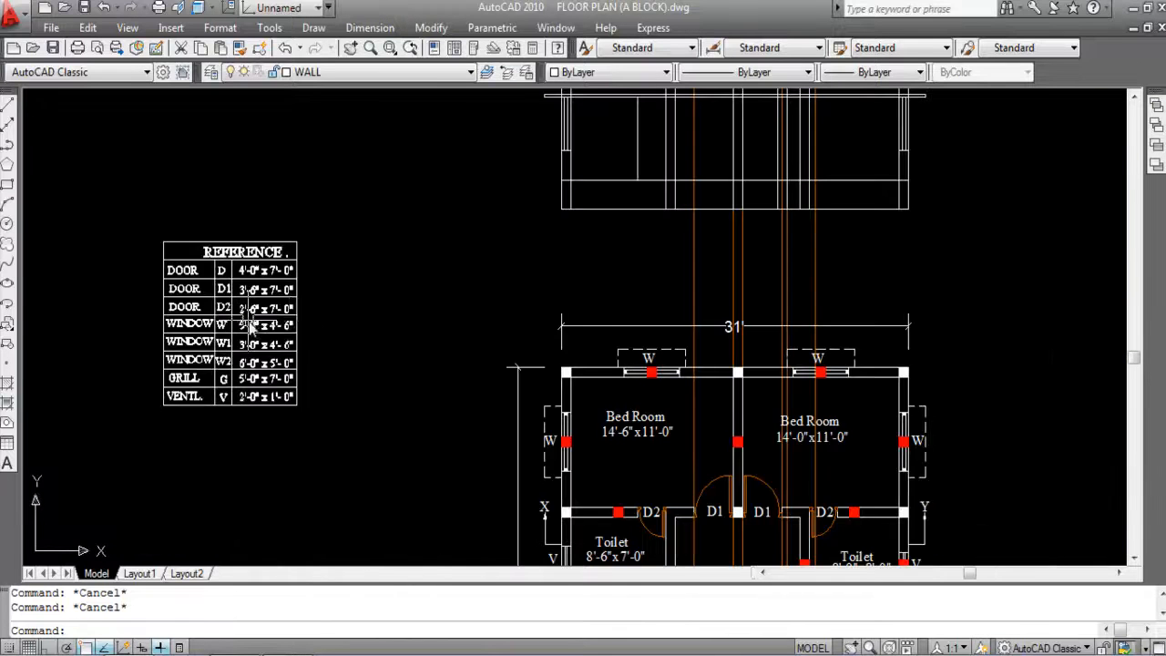
scroll(574, 169, "up", 4)
type("REC")
key("Return")
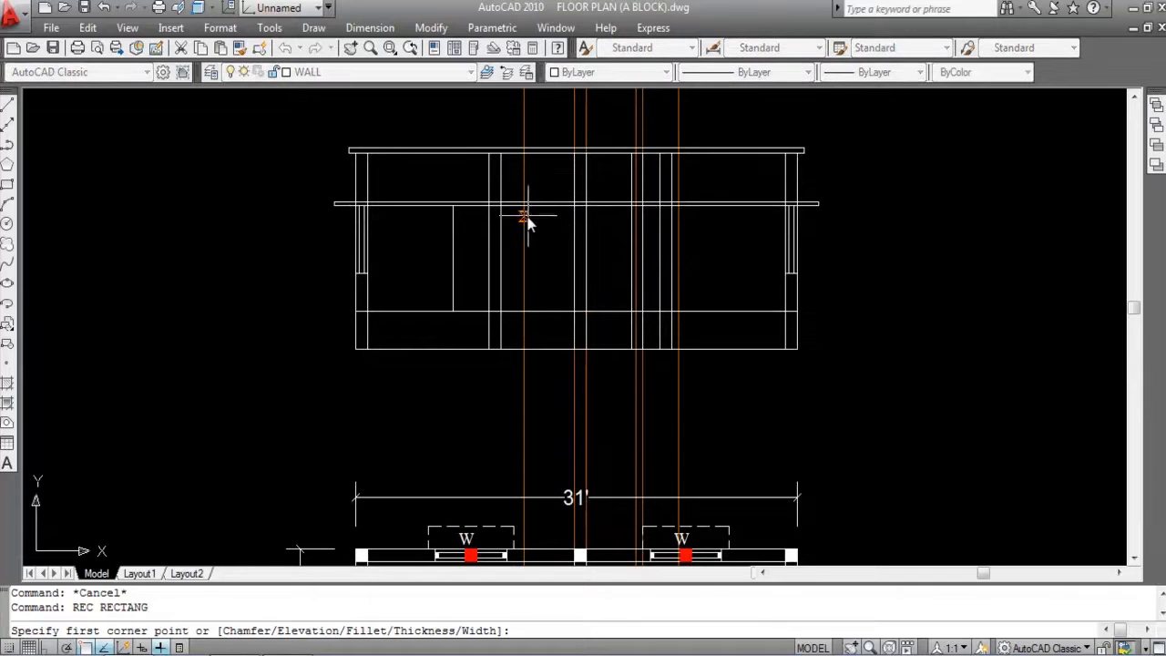
left_click(525, 206)
right_click(563, 280)
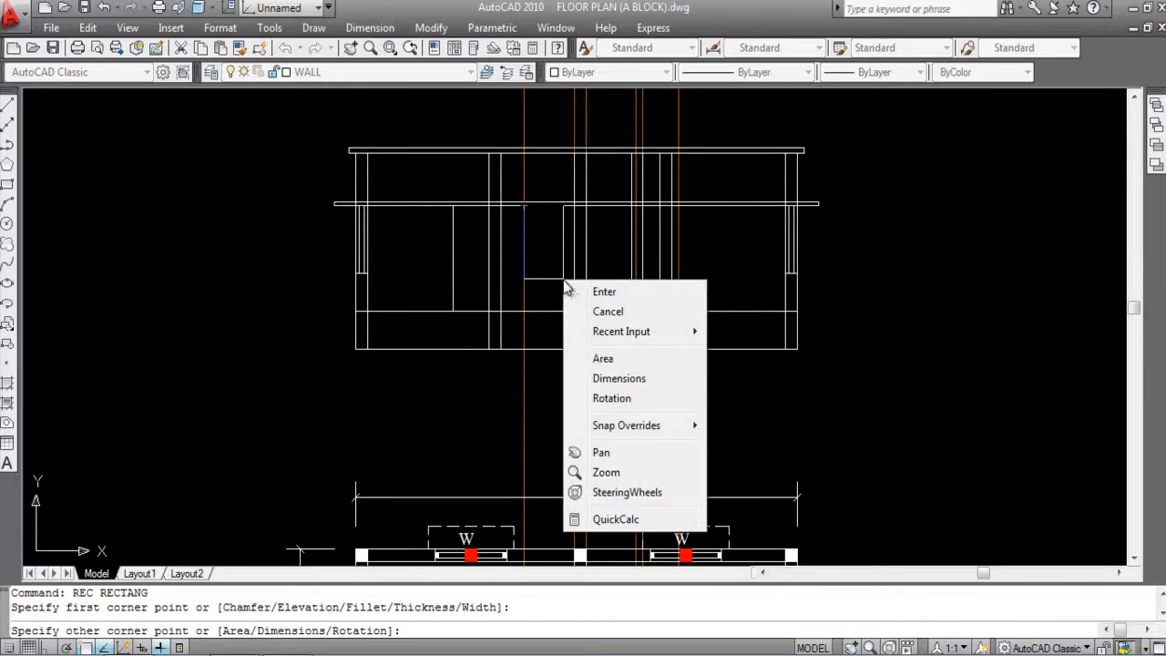
left_click(622, 381)
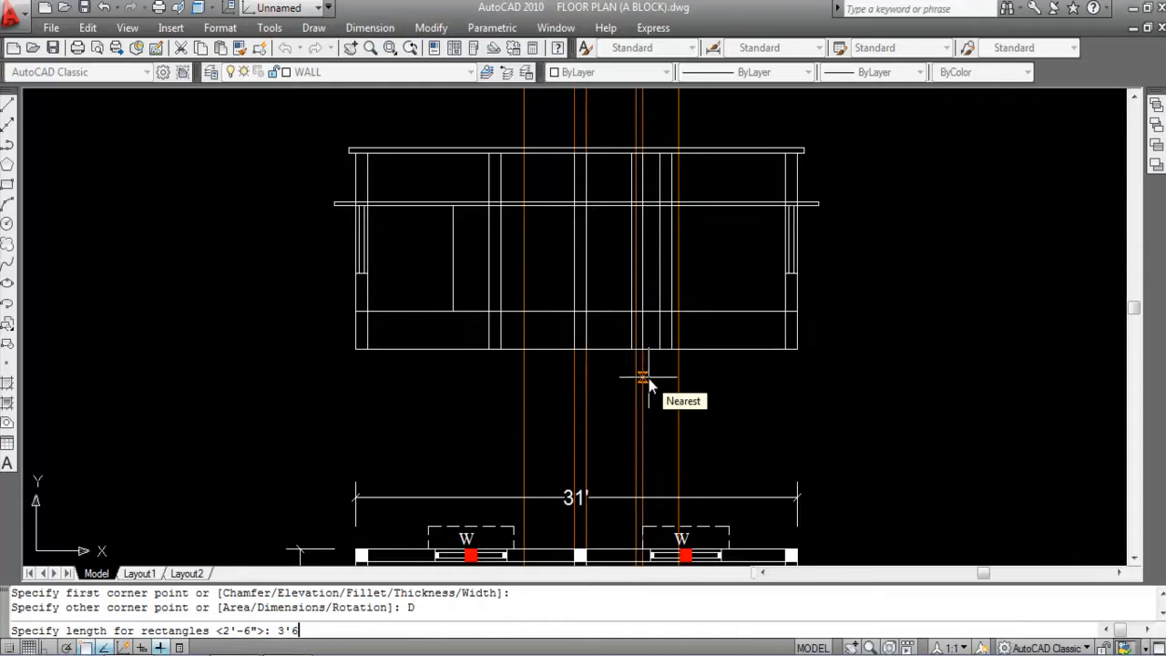
key("Return")
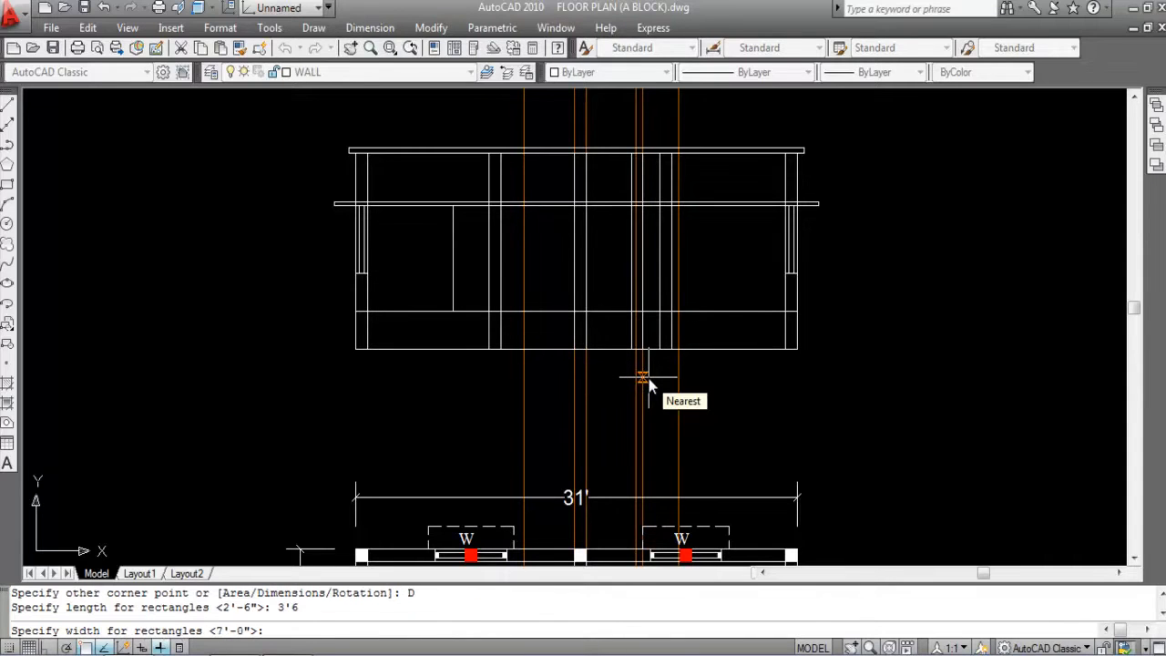
key("Return")
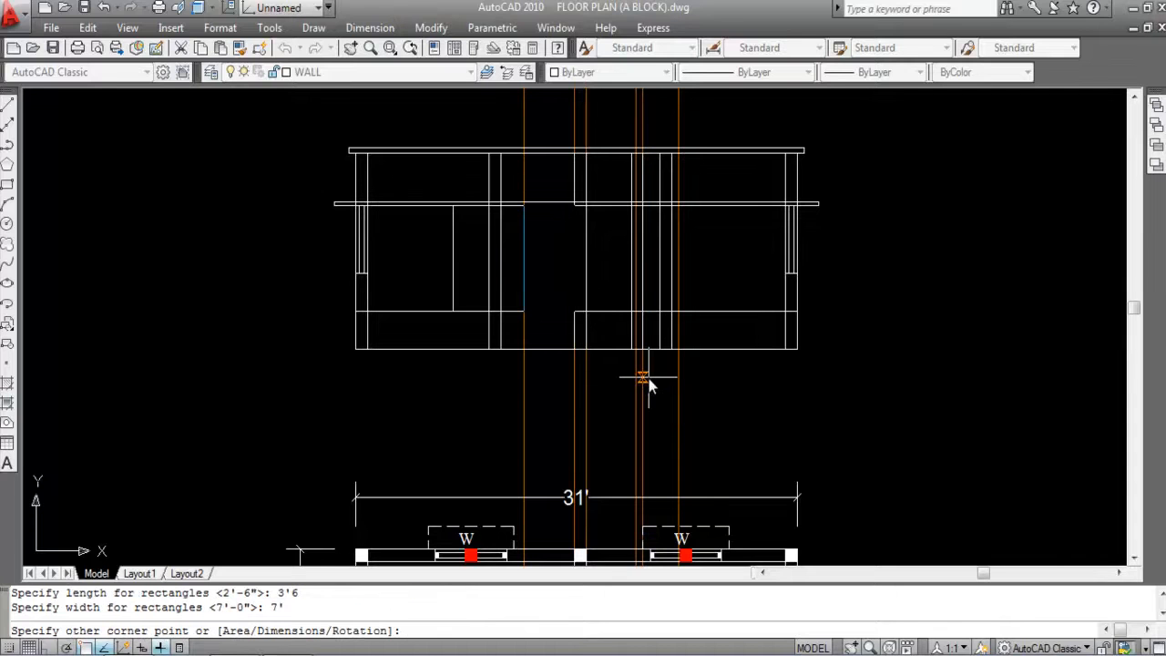
scroll(603, 317, "up", 2)
left_click(599, 352)
scroll(481, 251, "down", 2)
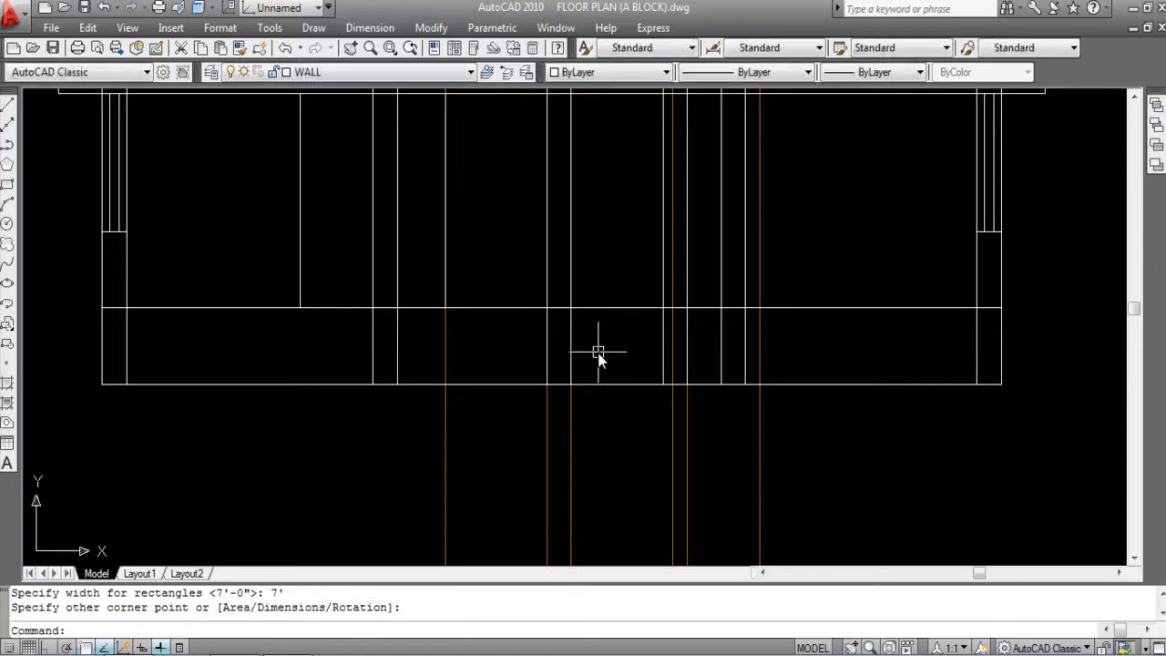
Step: Delete the two vertical construction lines of the 14'-6" x 11'-0" bedroom's door D1
scroll(514, 334, "up", 1)
left_click(507, 332)
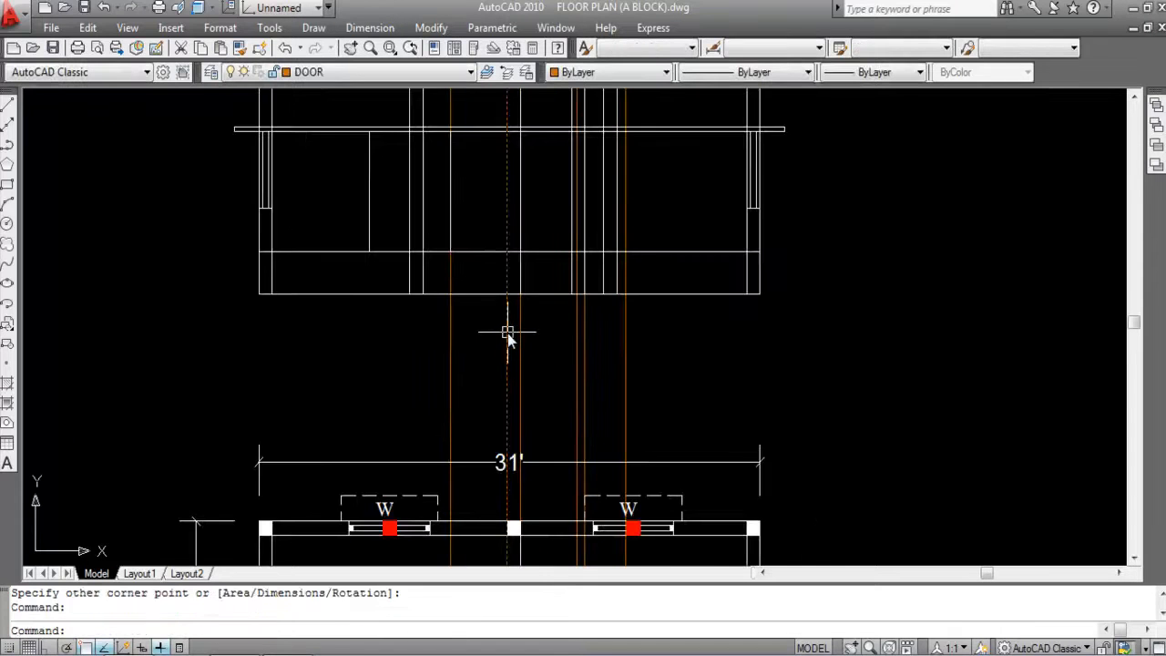
left_click(468, 349)
left_click(432, 339)
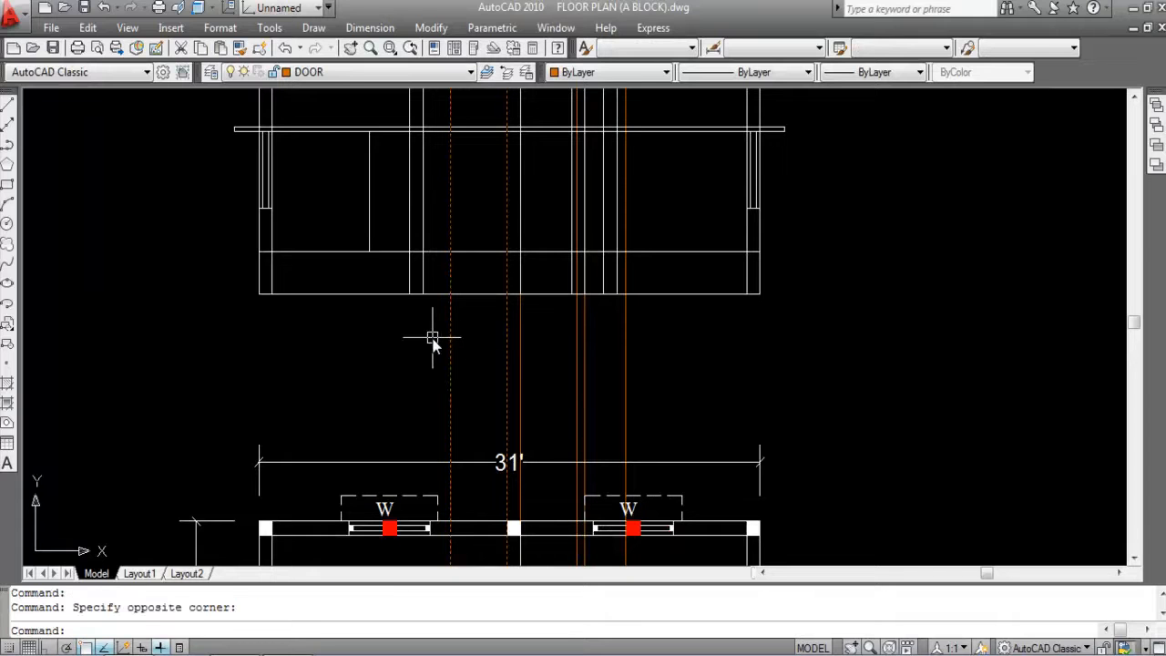
key("Delete")
left_click(451, 239)
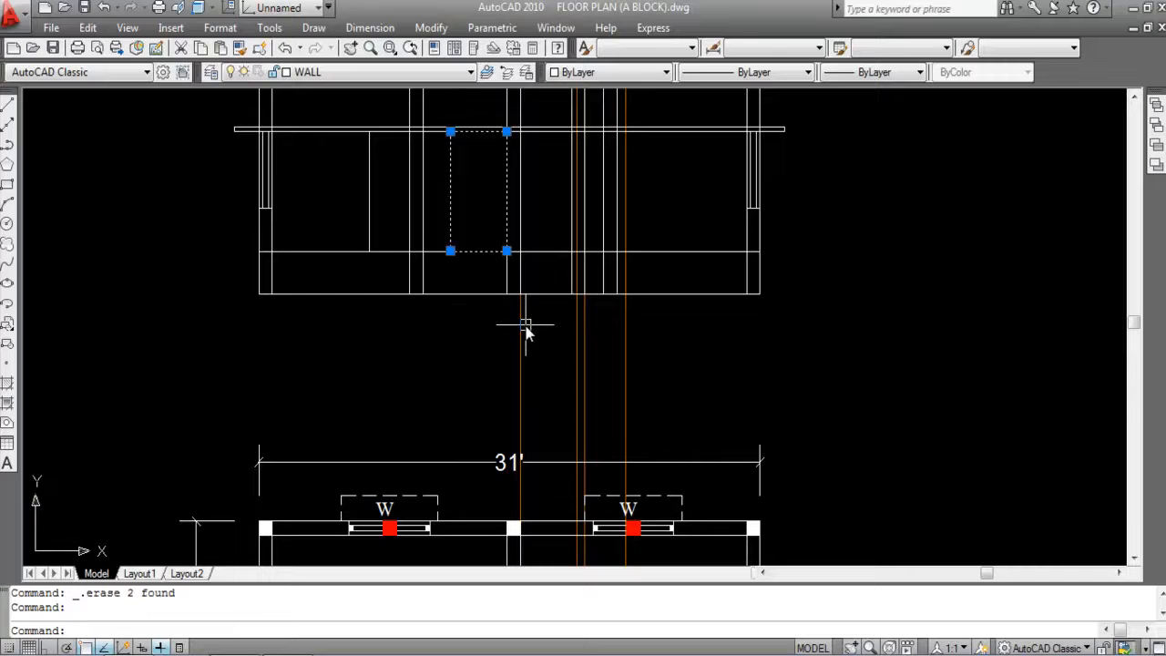
key("Escape")
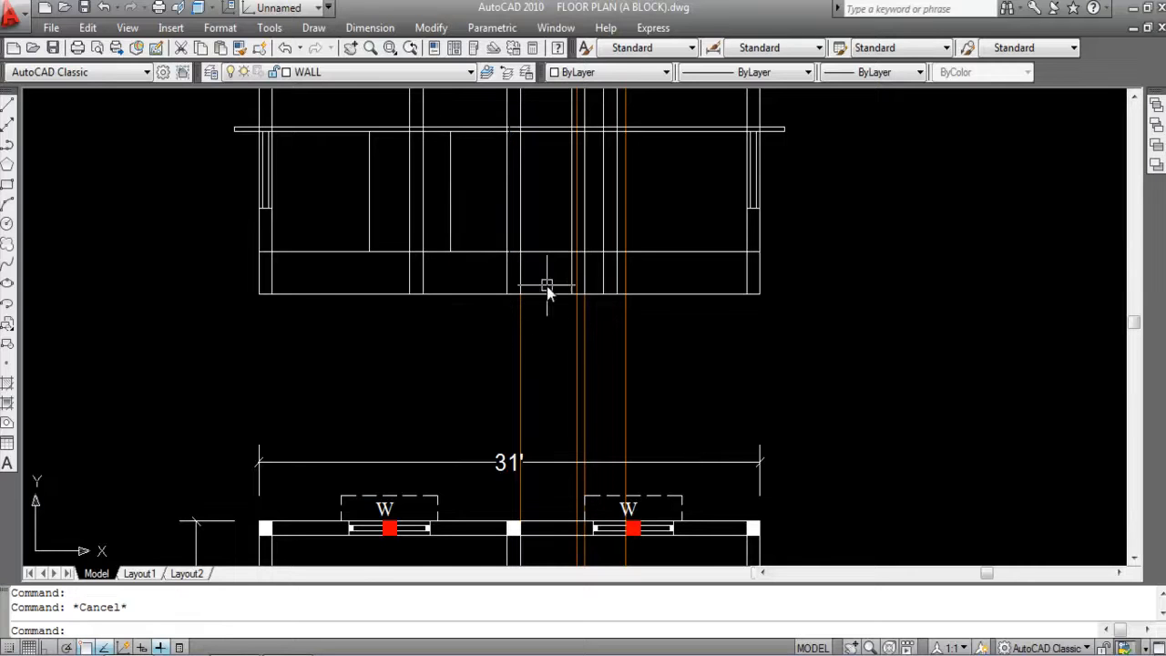
Step: Trace the remaining vertical construction lines to their doors in the first floor plan and back to the section
scroll(547, 296, "down", 3)
scroll(551, 401, "down", 2)
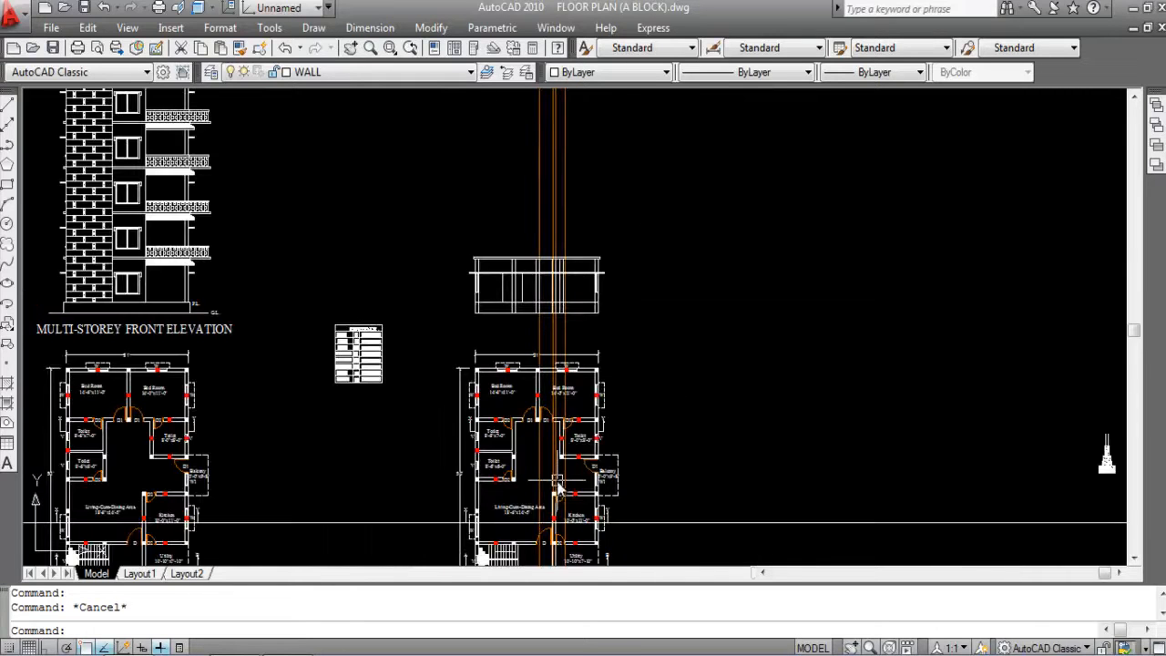
scroll(559, 437, "up", 3)
scroll(542, 458, "down", 2)
scroll(303, 340, "up", 6)
scroll(356, 347, "down", 3)
scroll(701, 219, "up", 5)
scroll(620, 242, "down", 3)
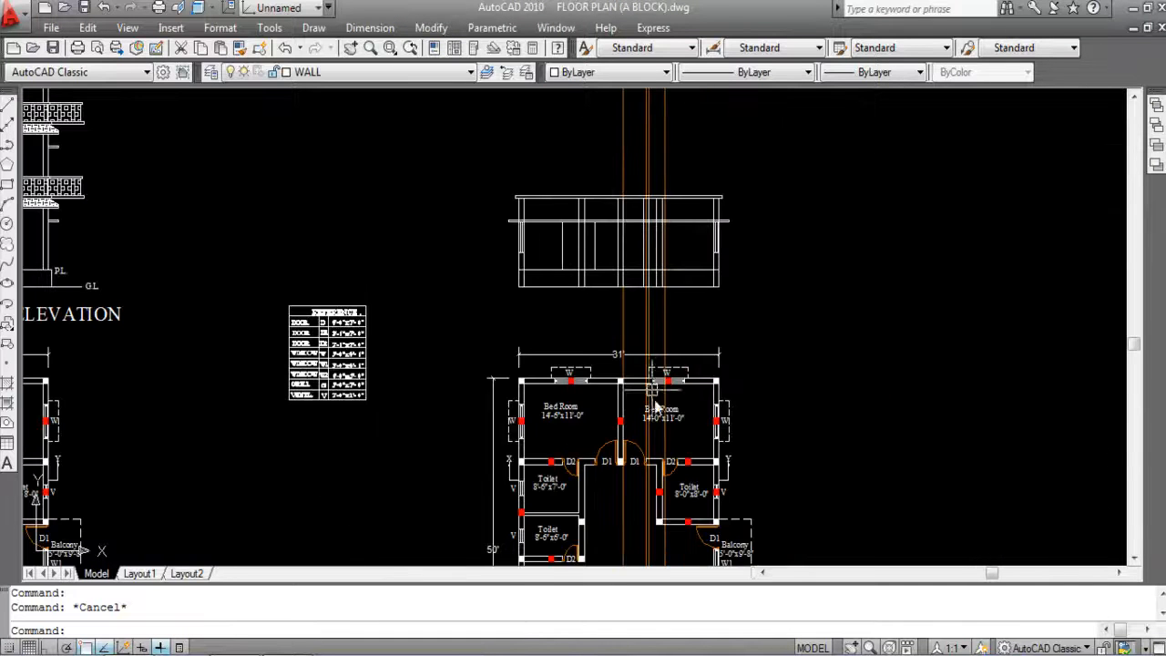
scroll(618, 228, "up", 3)
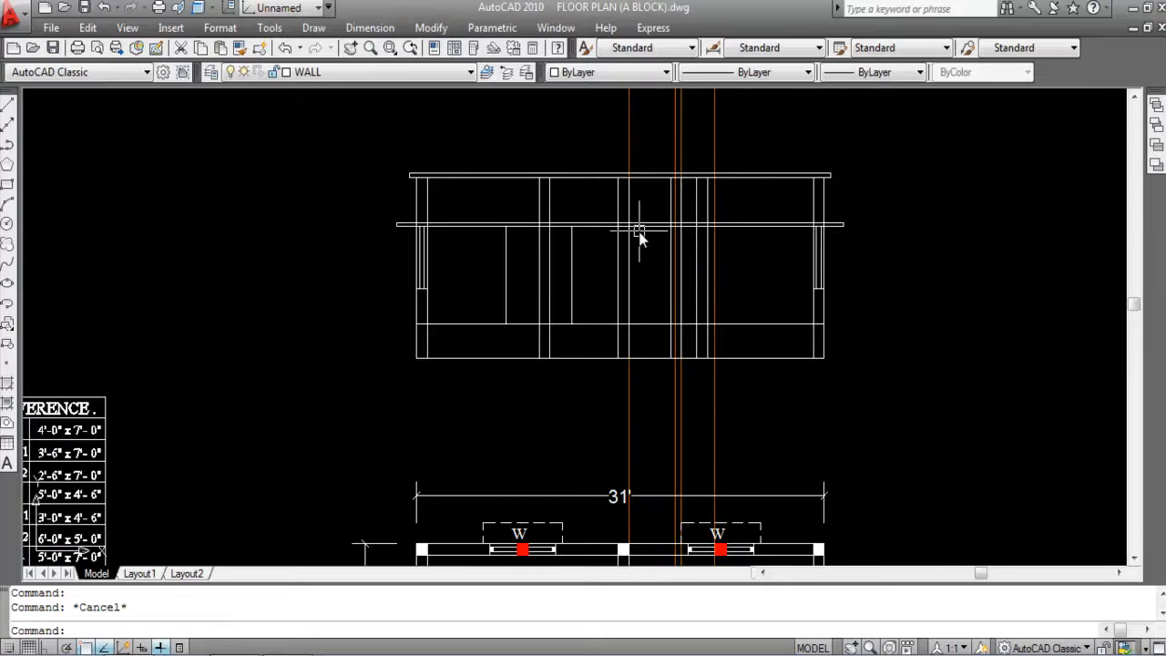
Step: Draw a 3'-6" x 7'-0" rectangle for the 14'-0" x 11'-0" bedroom's door D1, from the lintel's underside down to the plinth line
type("REC")
key("Return")
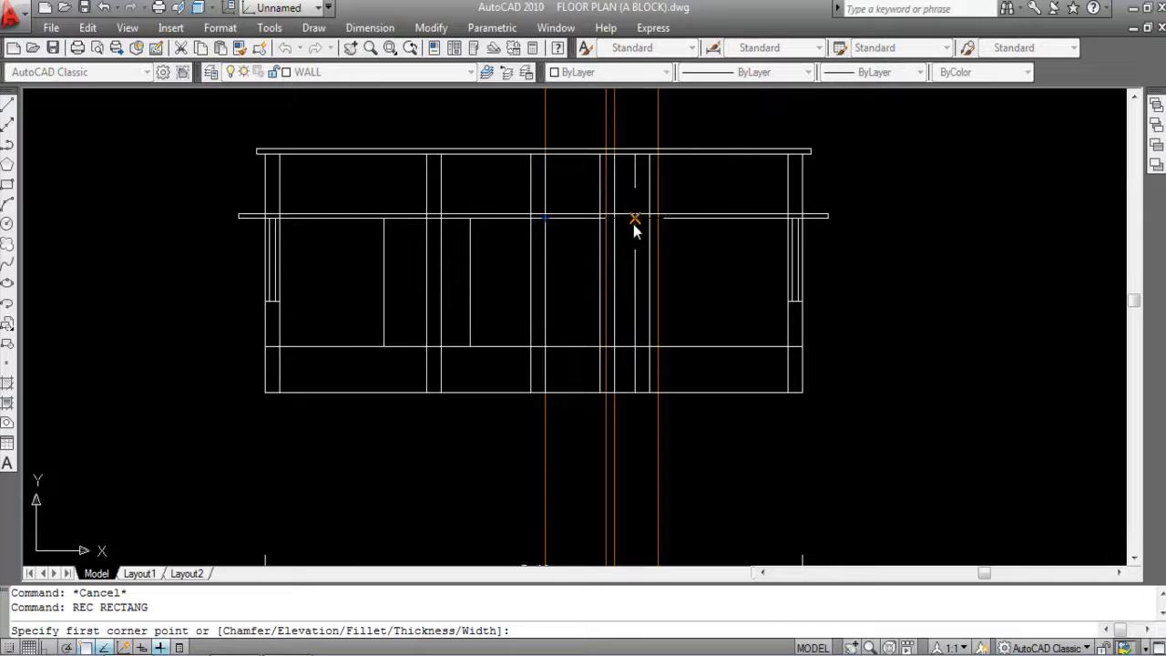
scroll(547, 237, "up", 4)
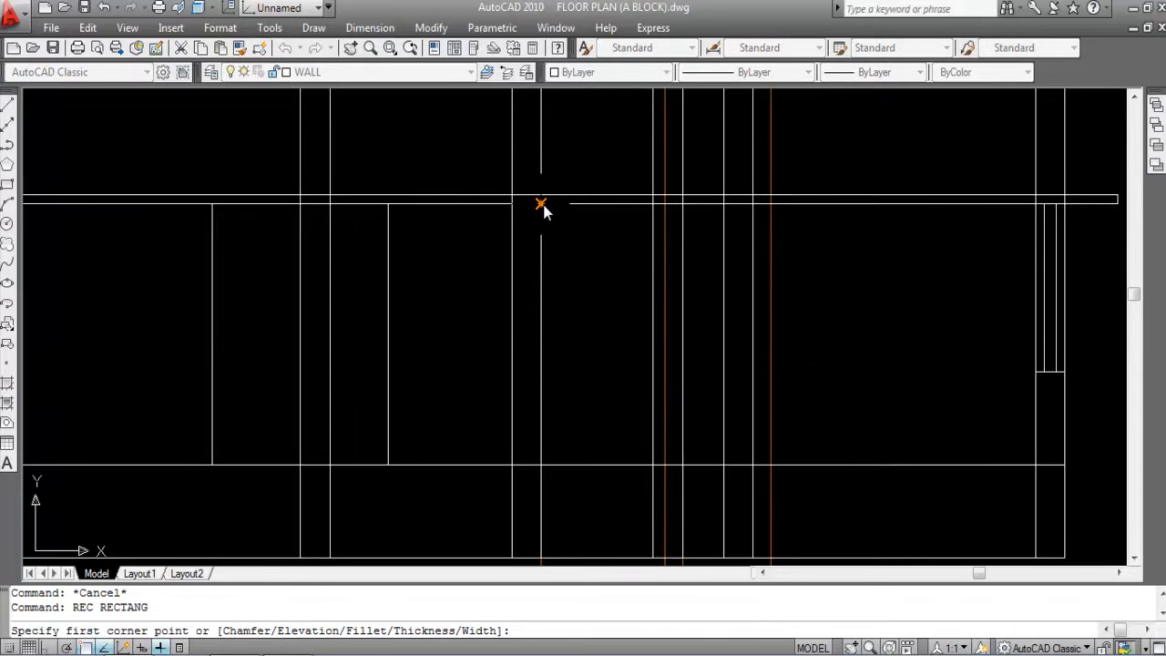
scroll(546, 228, "down", 3)
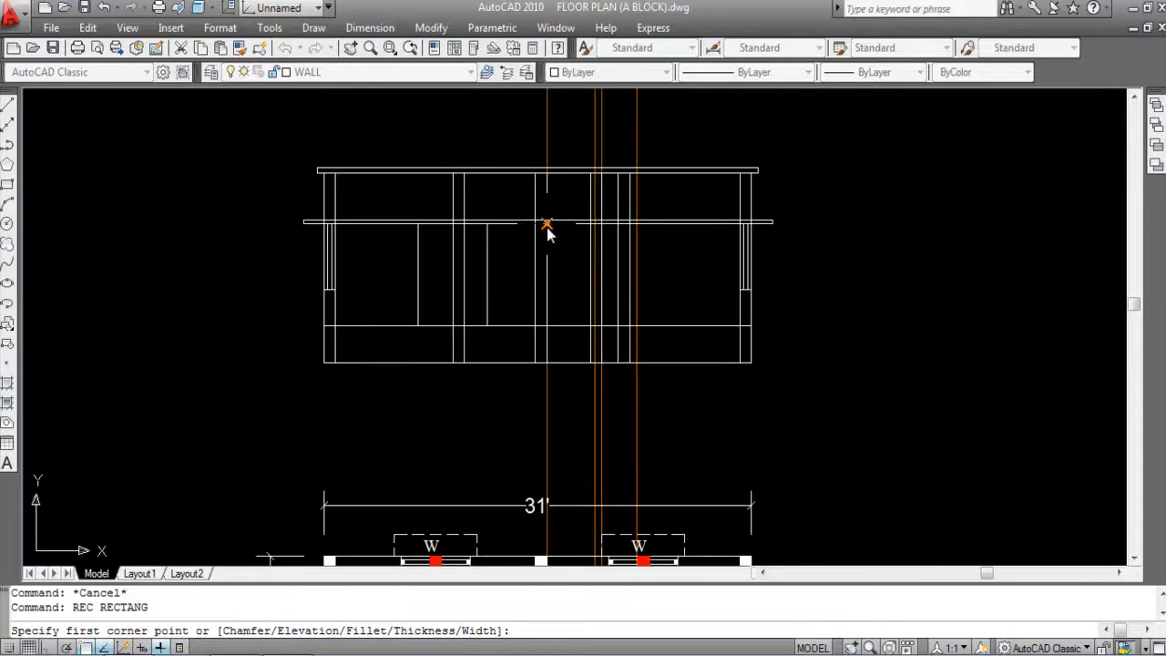
left_click(555, 228)
scroll(585, 273, "up", 2)
right_click(575, 288)
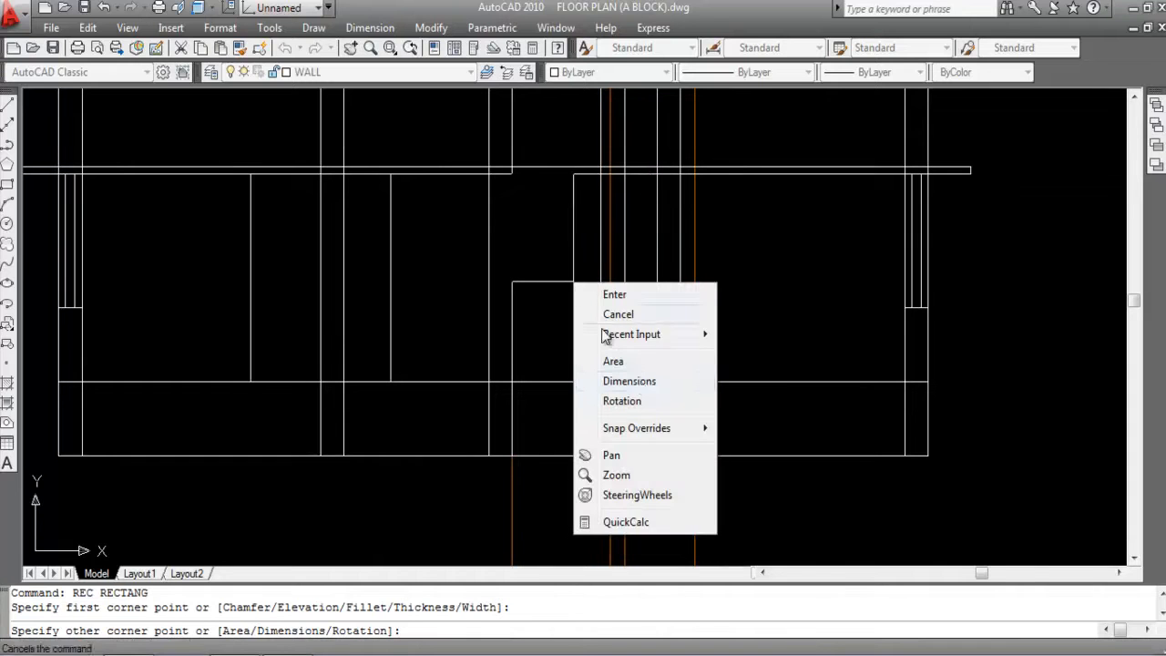
left_click(608, 382)
type("3")
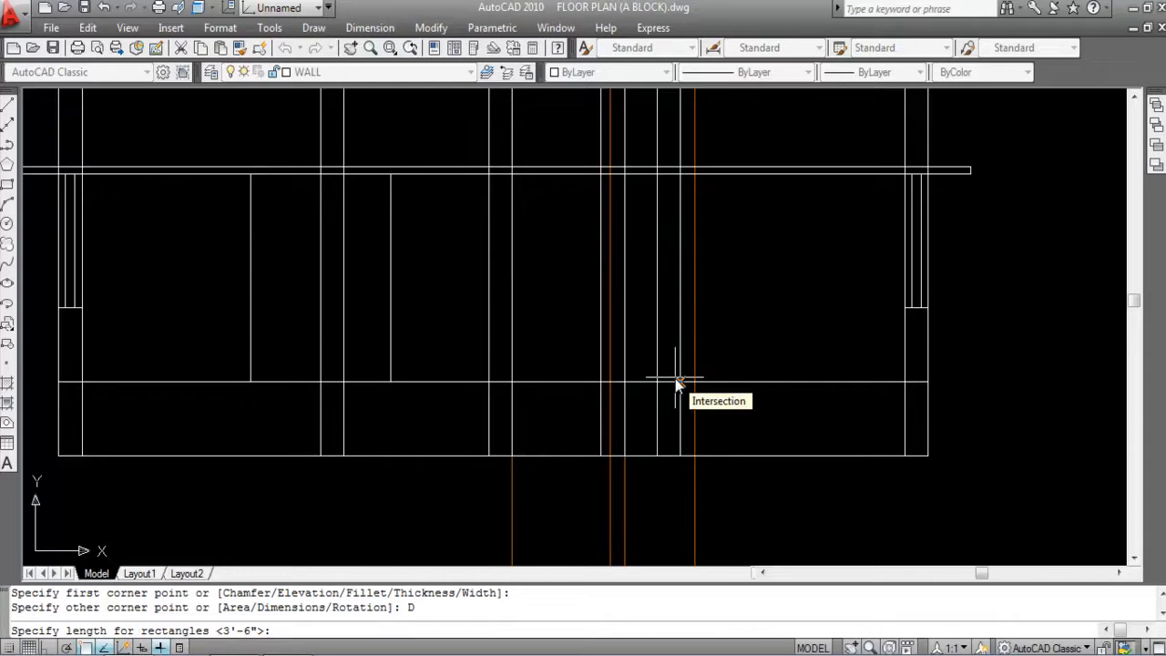
type("'6")
key("Return")
type("7")
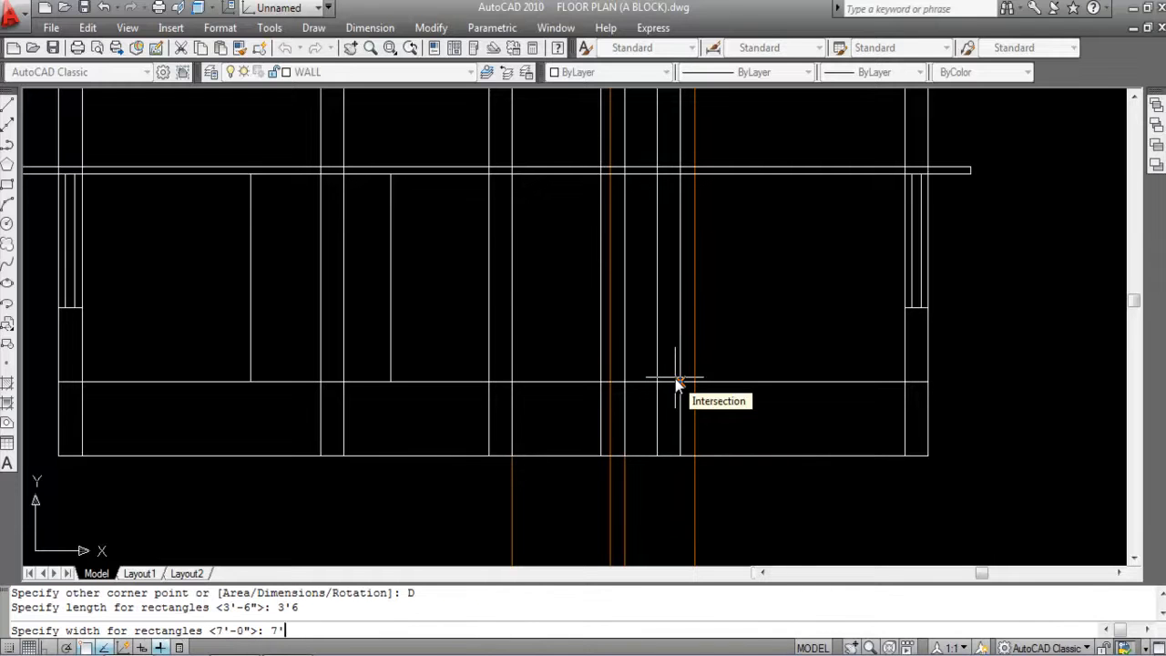
type("'")
key("Return")
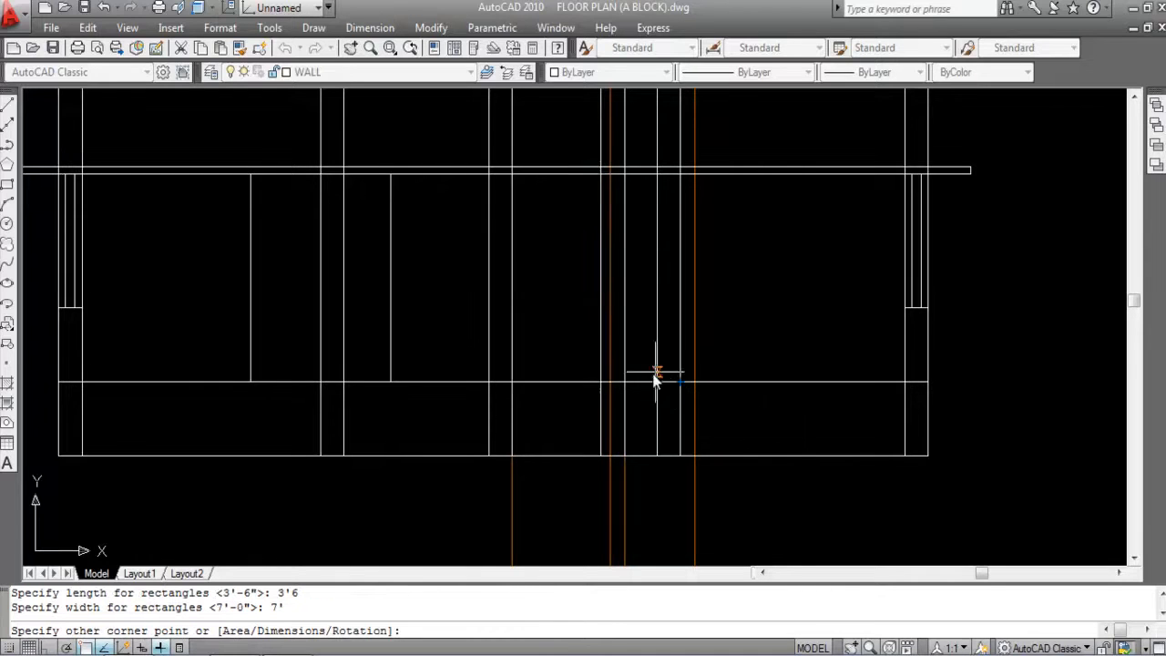
scroll(637, 396, "up", 3)
scroll(638, 403, "down", 5)
left_click(578, 441)
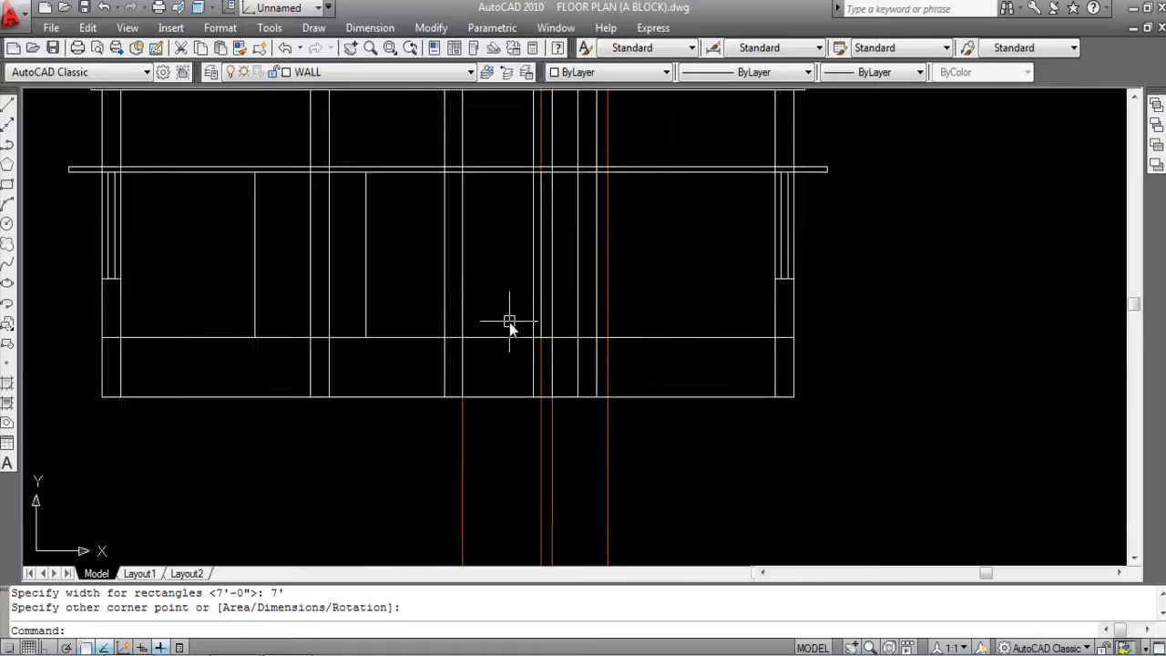
Step: Delete the two vertical construction lines of the 14'-0" x 11'-0" bedroom's door D1
left_click(541, 446)
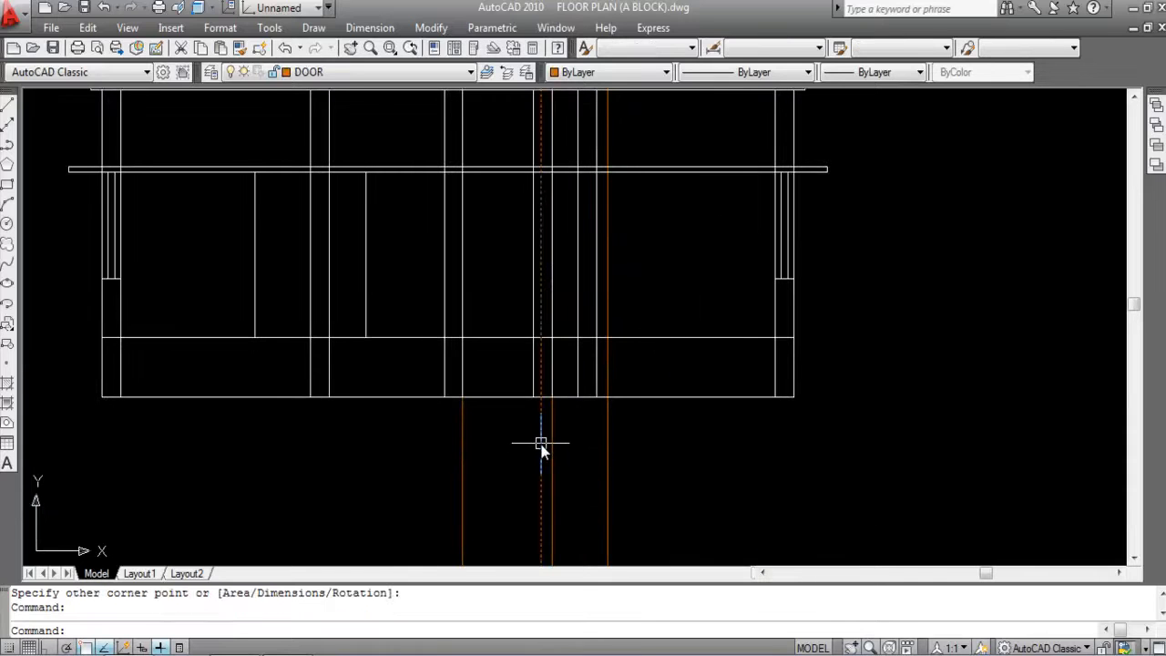
left_click(474, 451)
left_click(428, 445)
scroll(480, 339, "down", 2)
scroll(560, 415, "down", 4)
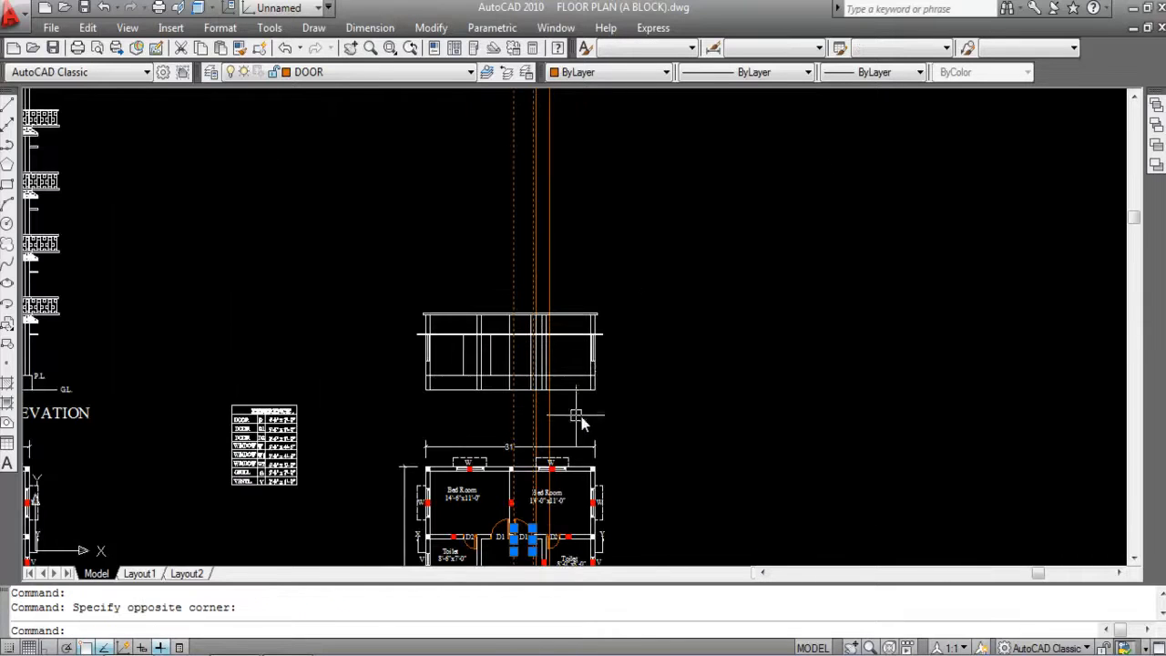
key("Delete")
scroll(526, 403, "up", 3)
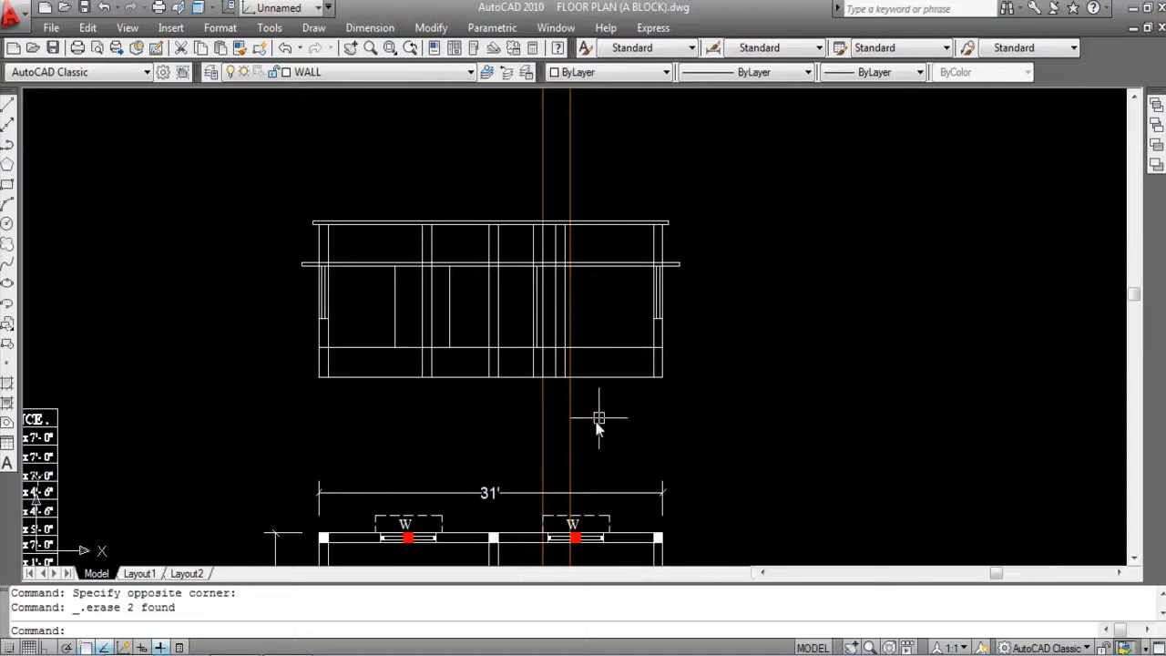
Step: Match the properties of a DOOR-layer construction line onto the three door rectangles in the section
left_click(543, 425)
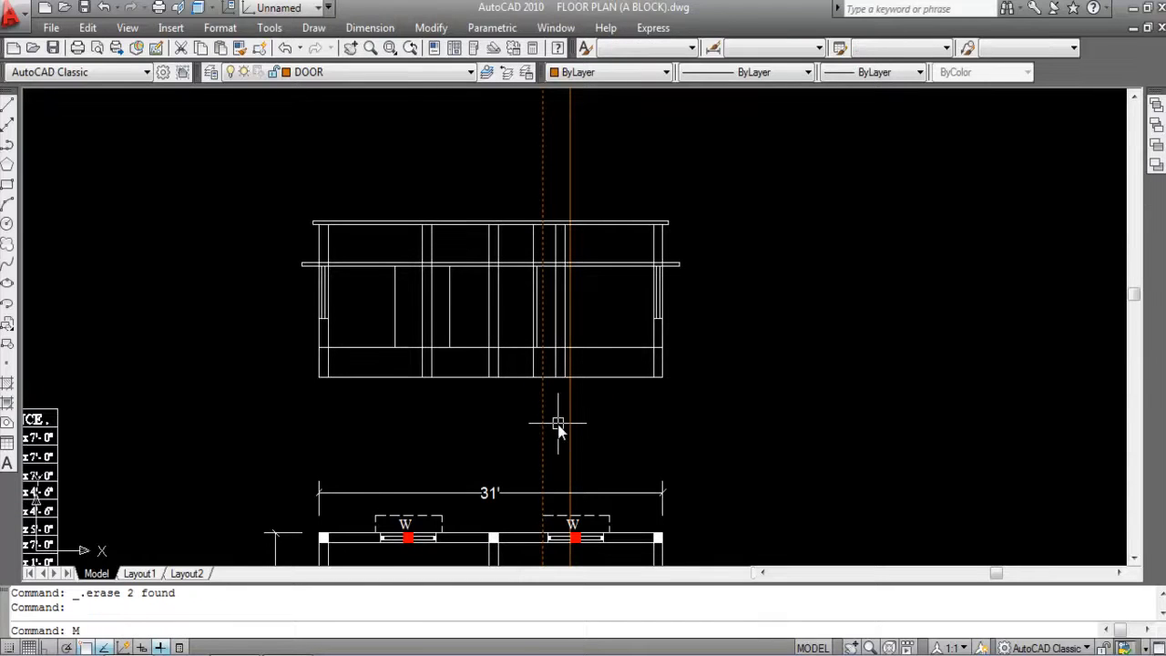
type("MA")
key("Return")
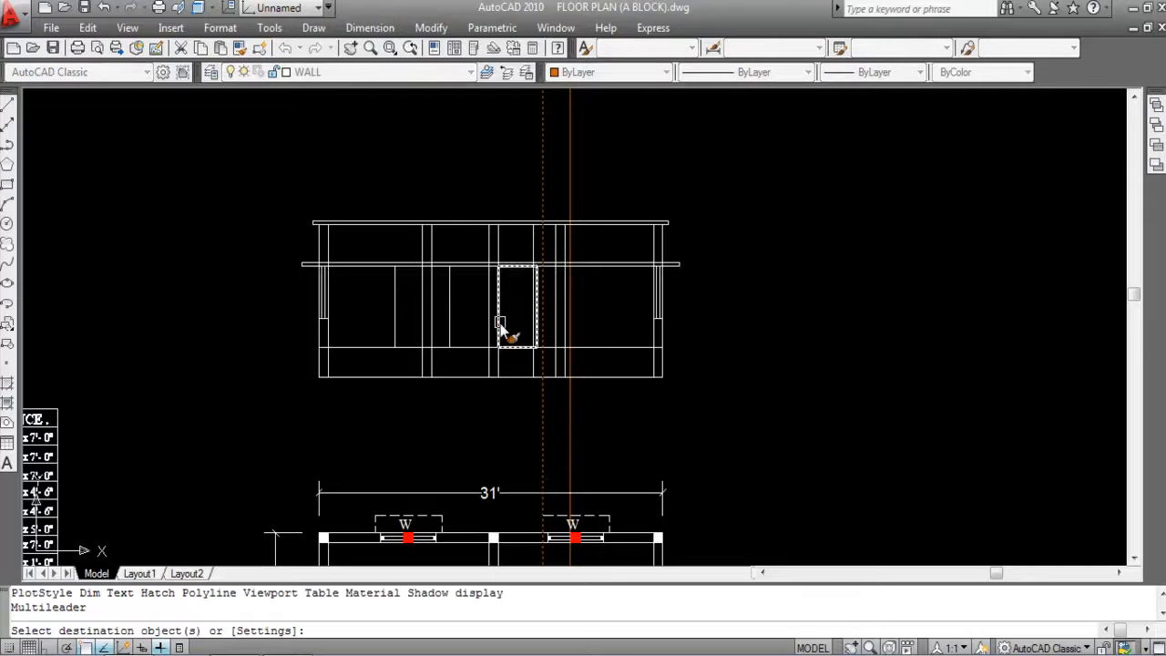
left_click(497, 323)
left_click(450, 319)
left_click(396, 319)
key("Escape")
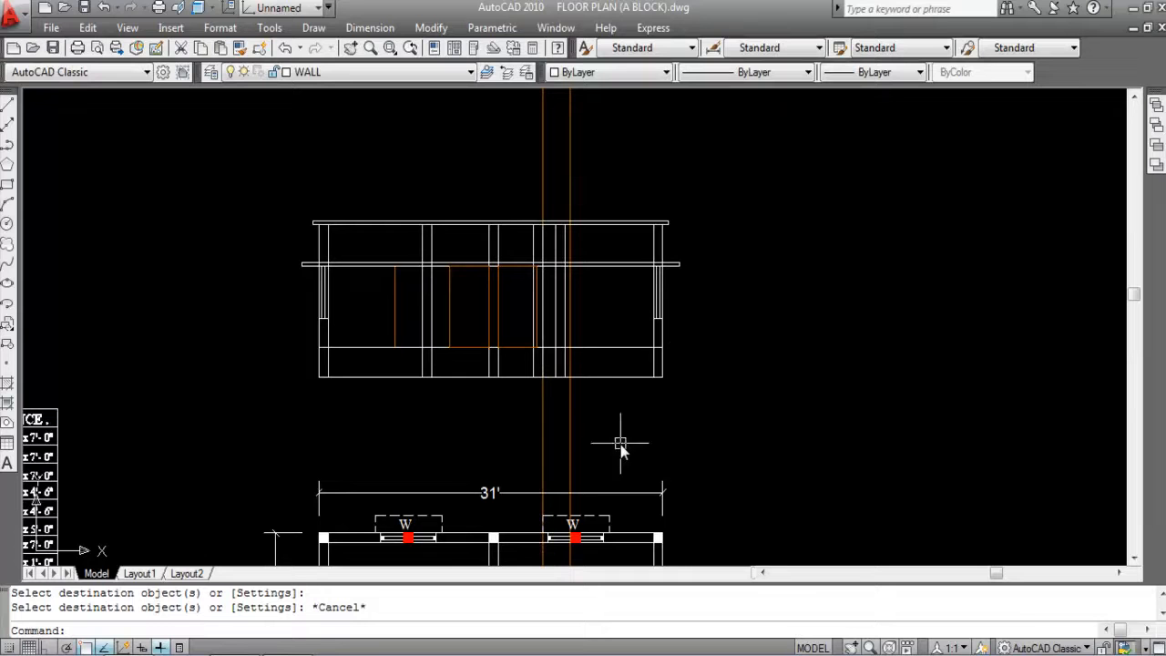
Step: Check which door in the plan the last two construction lines belong to and its size in the reference table
scroll(552, 274, "down", 3)
scroll(574, 496, "up", 4)
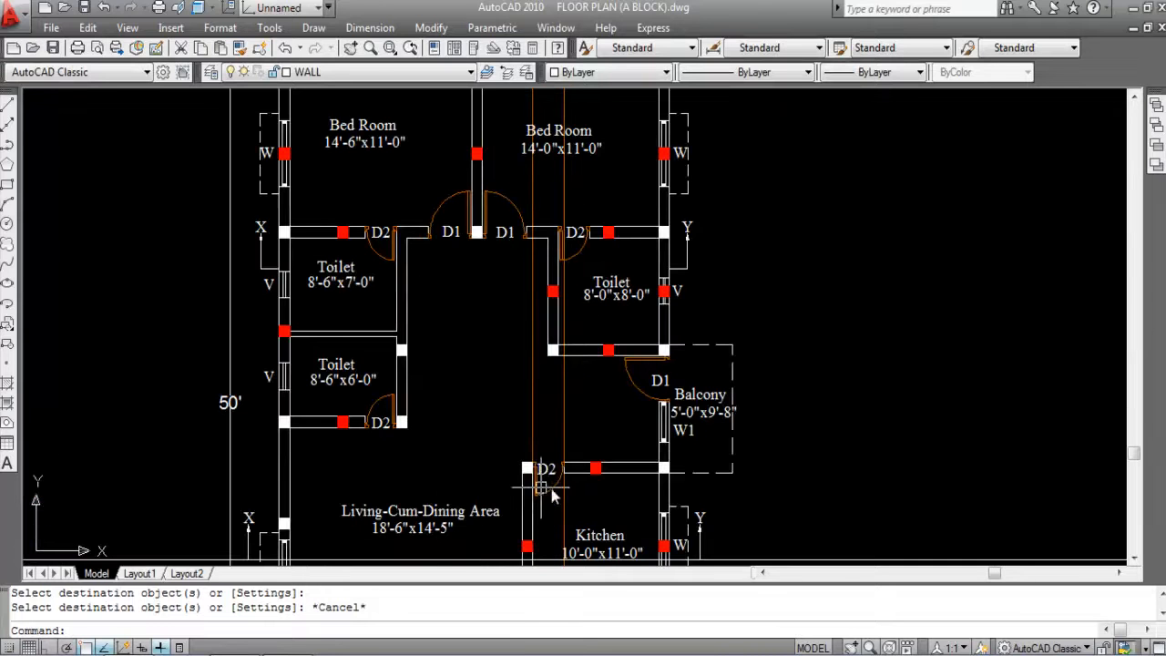
scroll(521, 493, "down", 4)
scroll(424, 390, "up", 5)
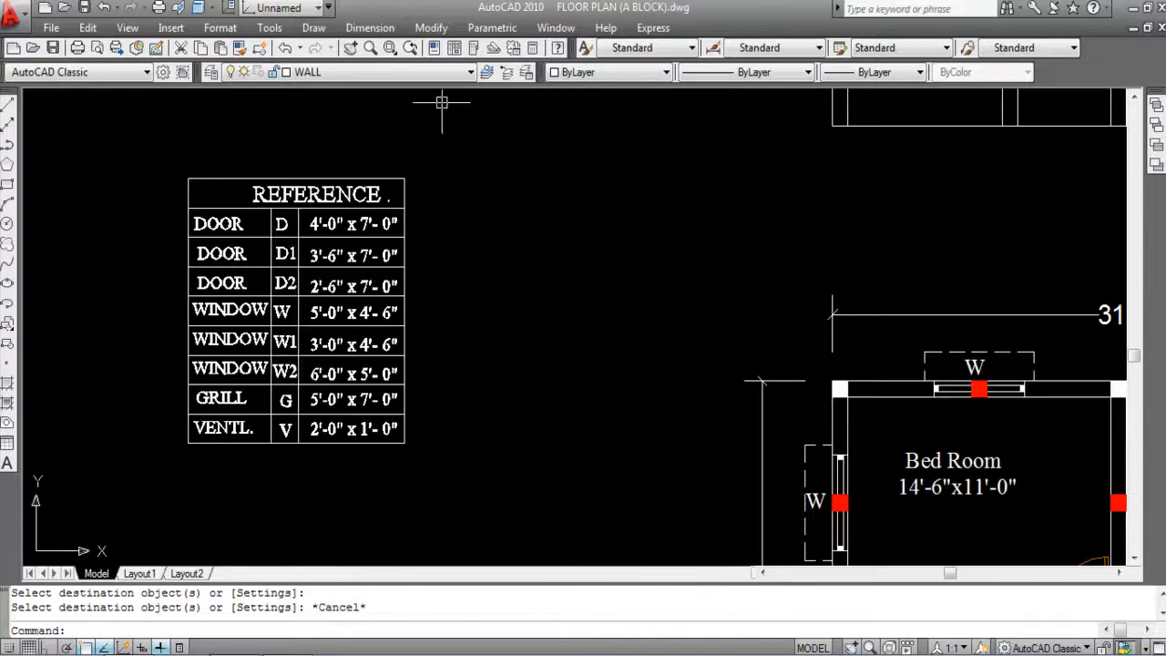
scroll(286, 323, "down", 1)
scroll(286, 323, "down", 2)
scroll(645, 169, "up", 5)
scroll(625, 296, "down", 1)
left_click(604, 148)
left_click(632, 256)
scroll(601, 259, "up", 3)
key("Escape")
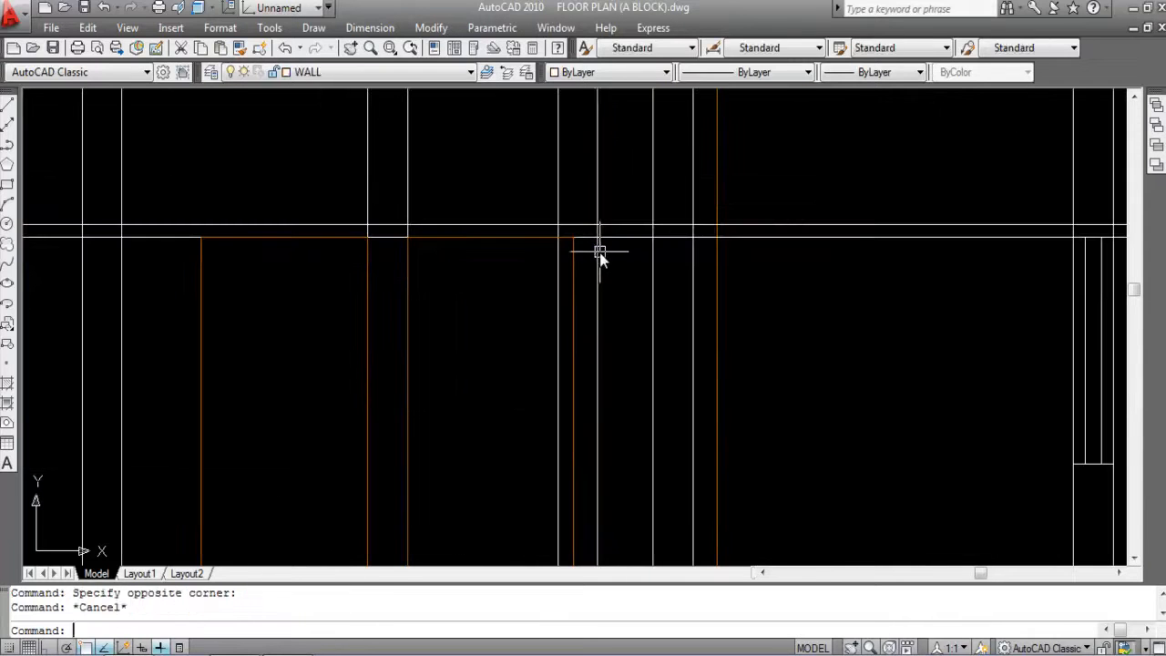
Step: Draw a 2'-6" x 7'-0" rectangle for the kitchen's door D2, from the lintel's underside down to the plinth line
type("REC")
key("Return")
left_click(598, 239)
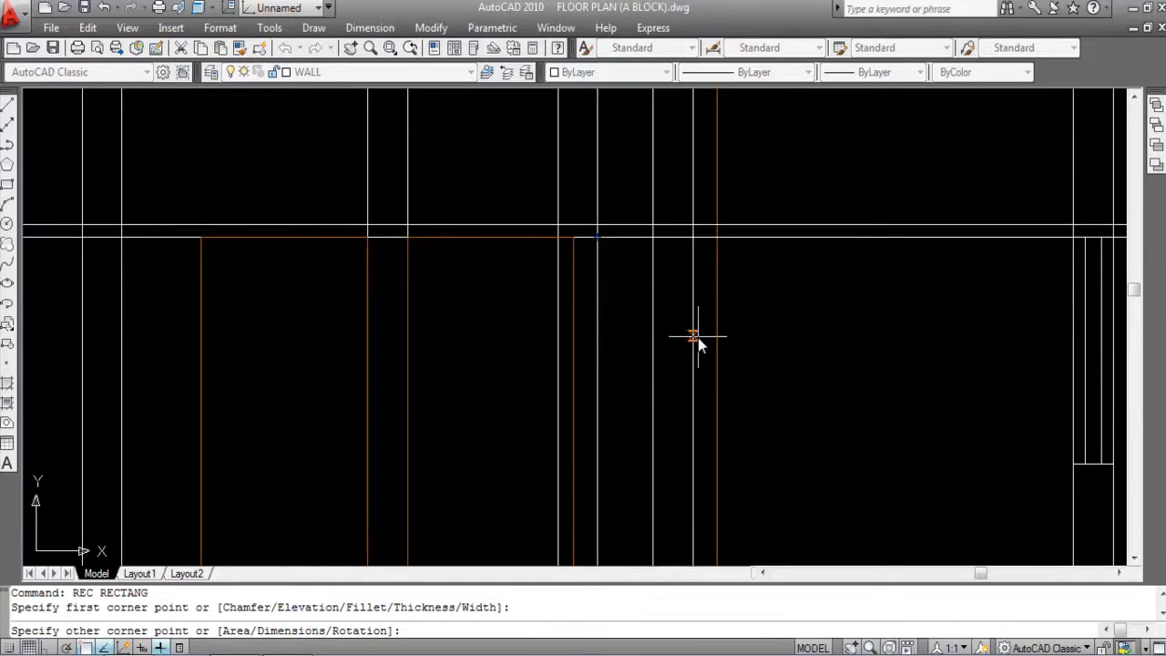
scroll(656, 277, "down", 3)
right_click(668, 347)
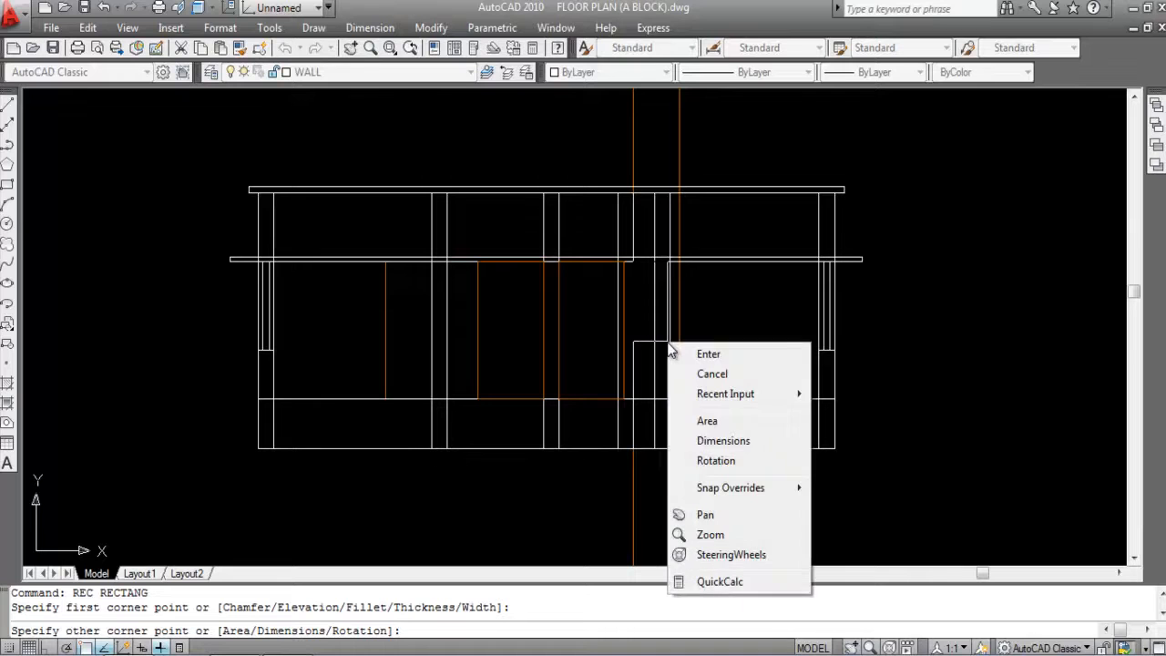
left_click(725, 441)
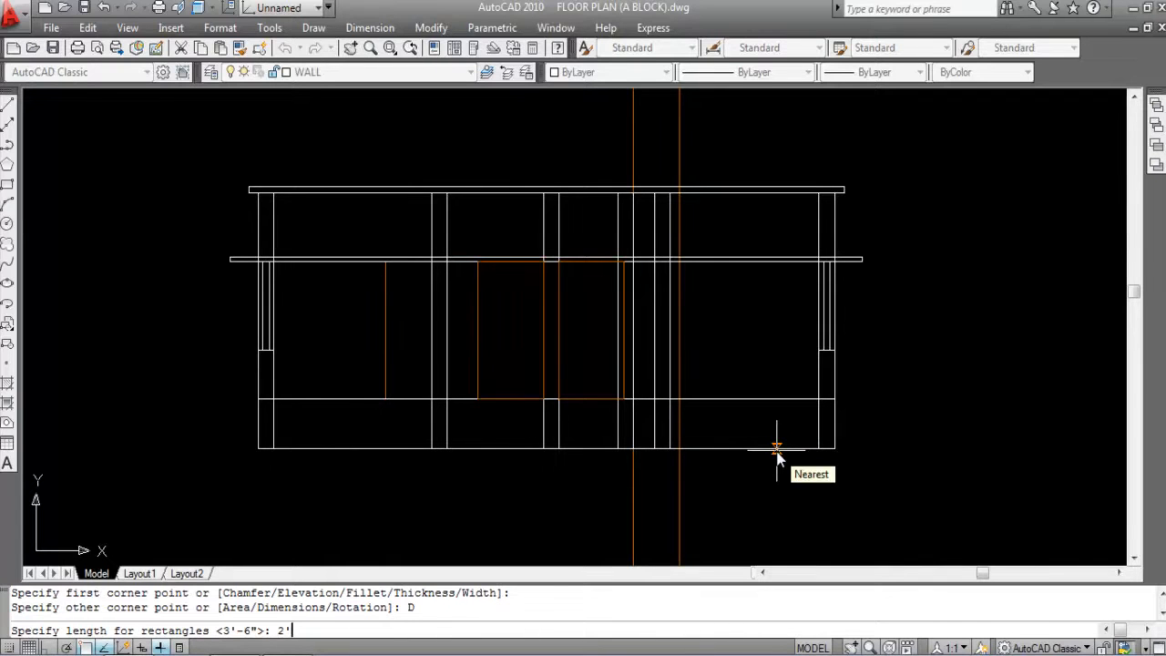
key("Return")
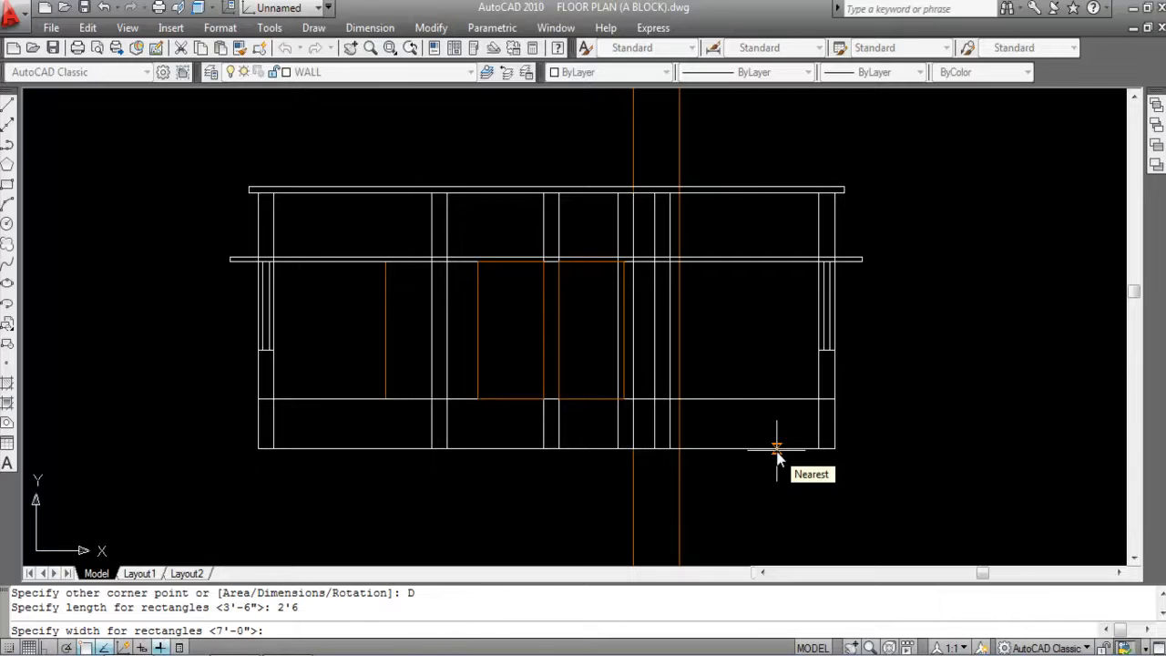
type("7'")
key("Return")
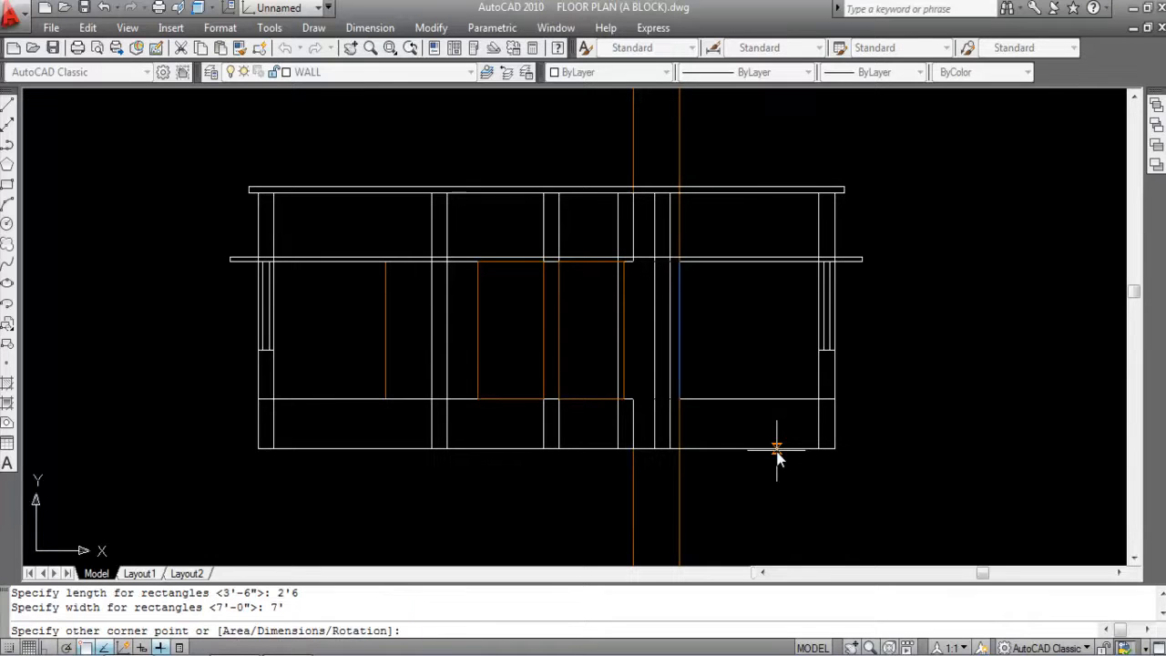
left_click(743, 428)
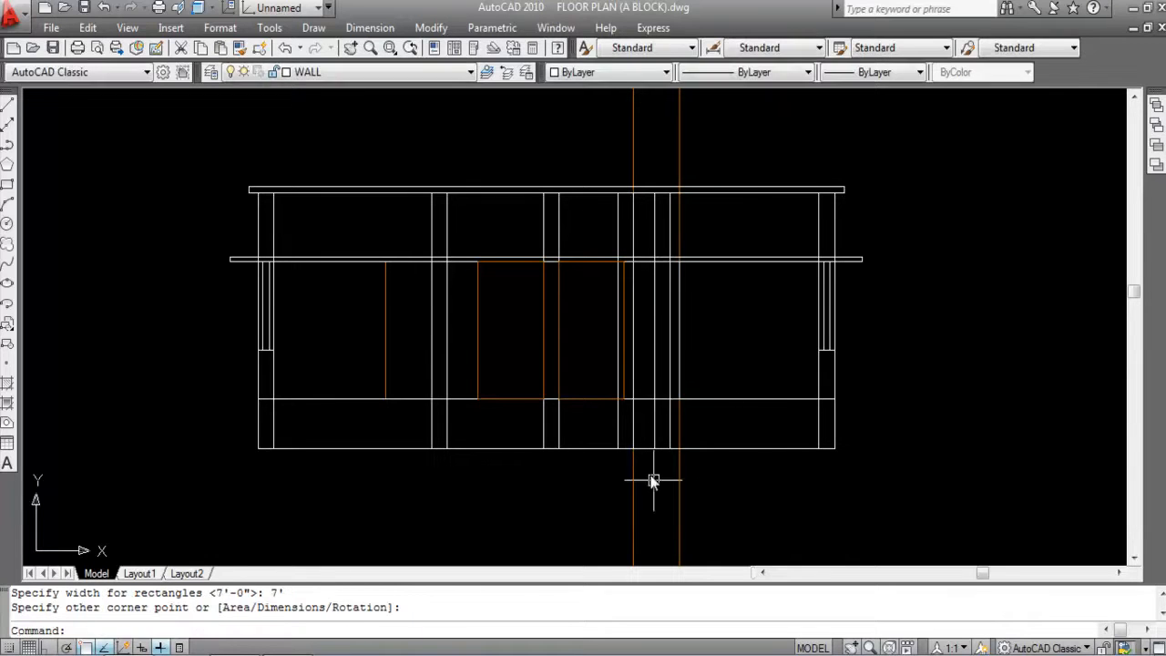
Step: Delete the two vertical construction lines of the kitchen's door D2
left_click(737, 497)
left_click(573, 476)
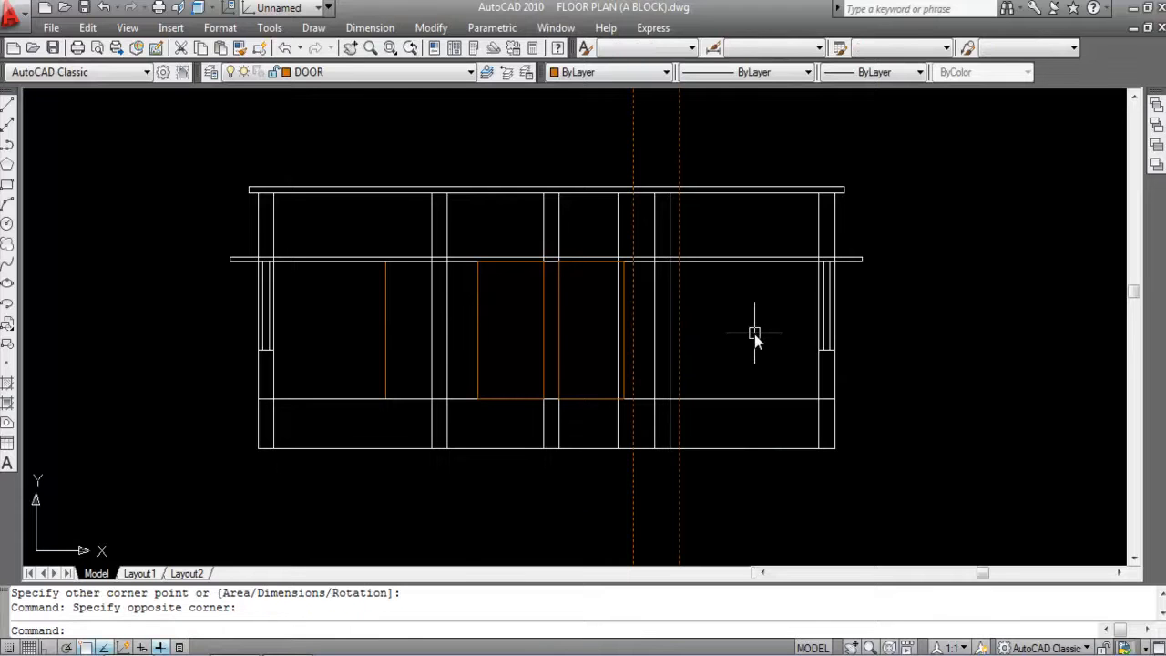
key("Delete")
Step: Match the DOOR-layer properties of the adjacent door D1 rectangle onto the kitchen's door D2 rectangle in the section
left_click(558, 332)
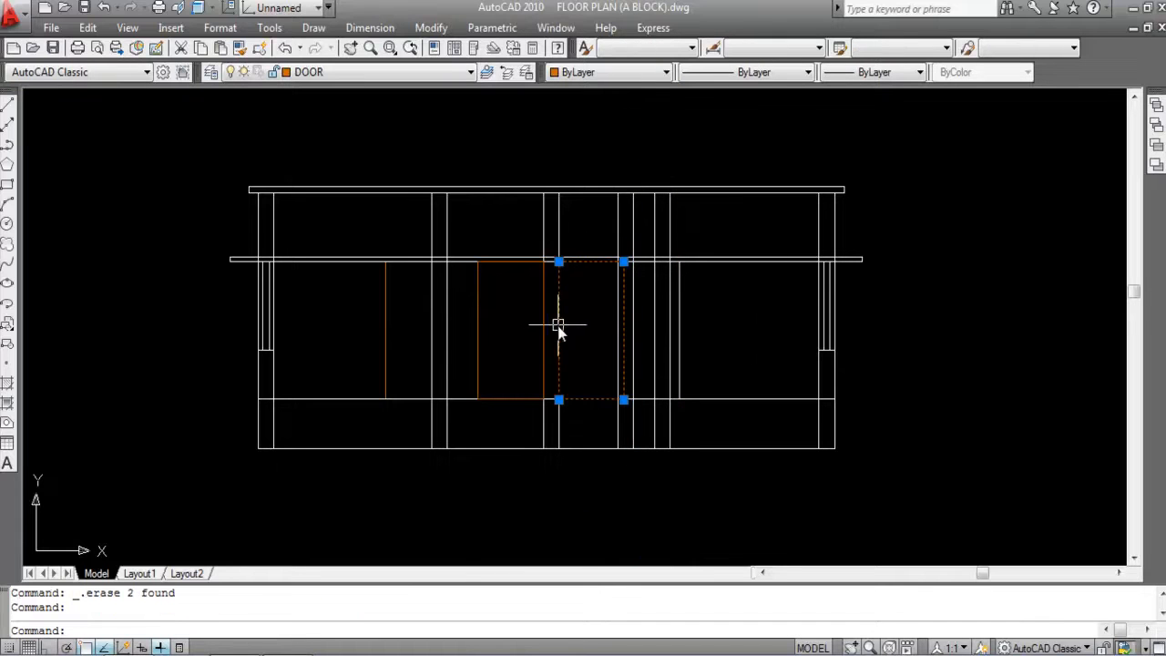
type("MA")
key("Return")
left_click(682, 372)
scroll(603, 346, "down", 3)
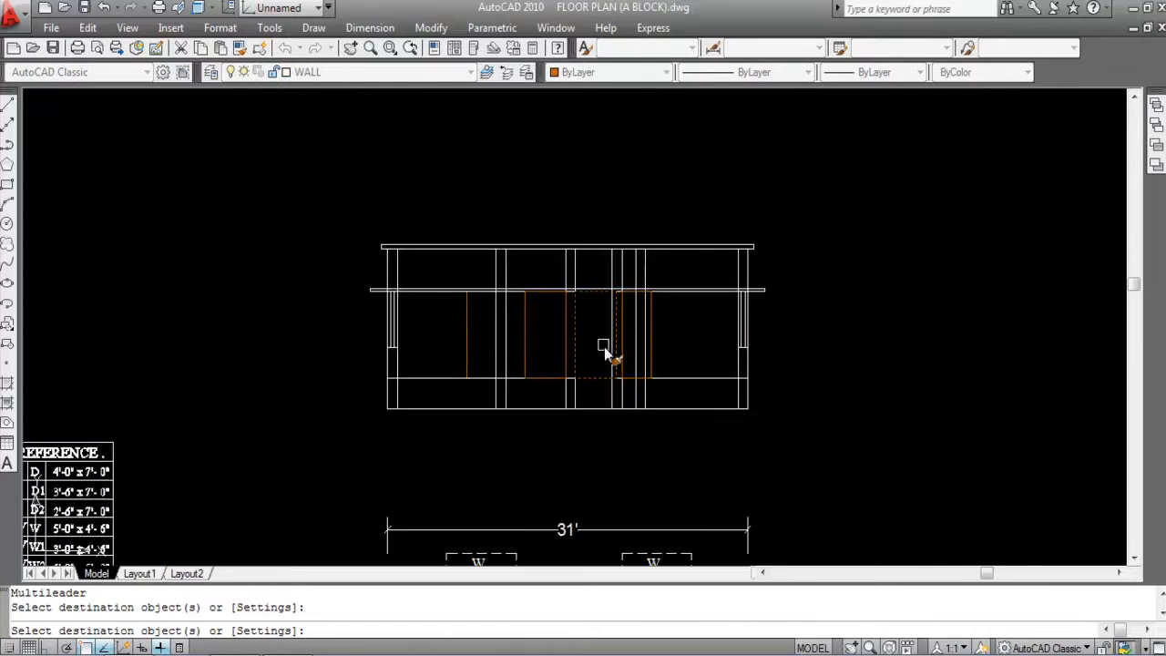
key("Escape")
scroll(601, 326, "up", 2)
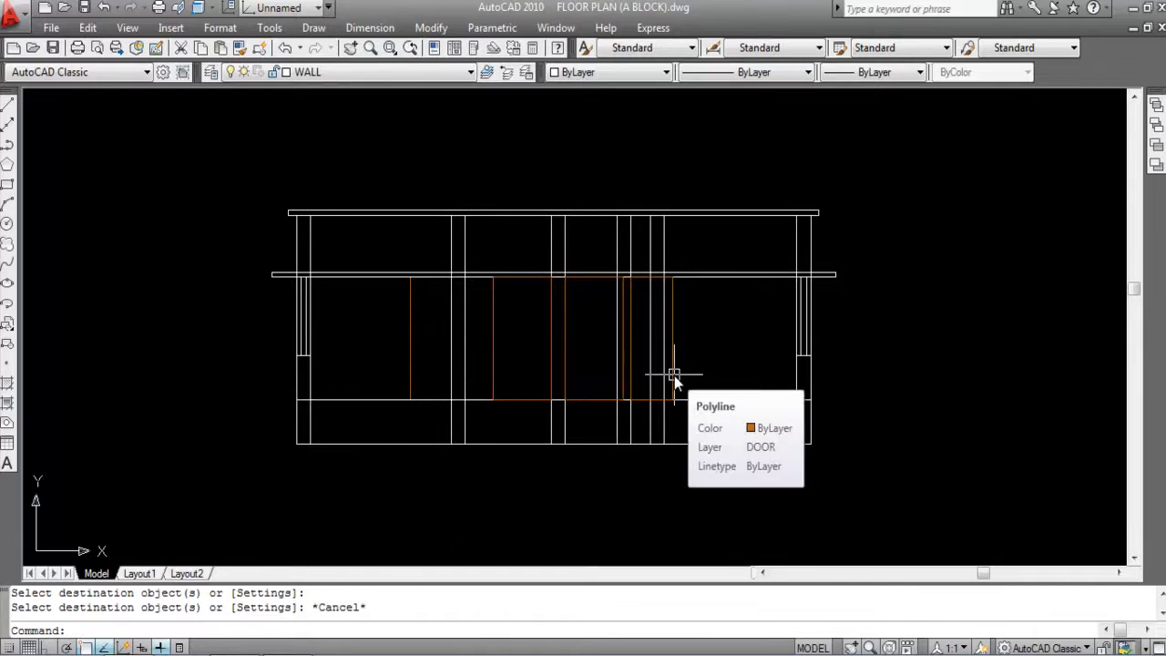
Step: Draw a vertical construction line along the living-cum-dining face of the kitchen wall, running up through the section
scroll(495, 311, "down", 6)
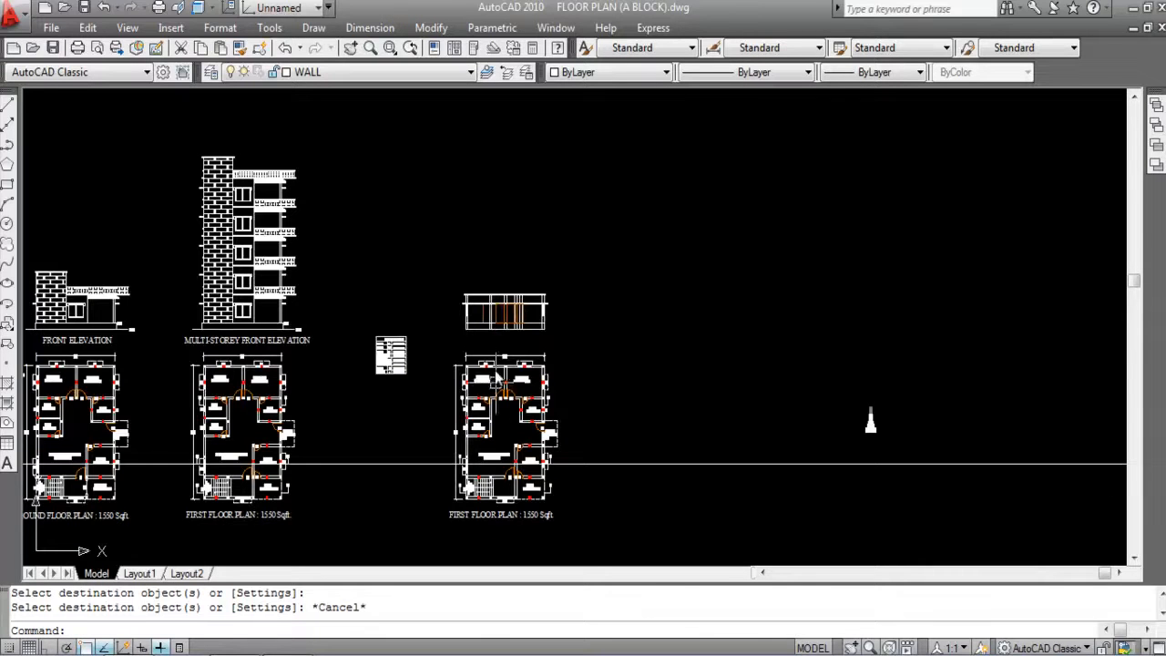
scroll(499, 401, "up", 8)
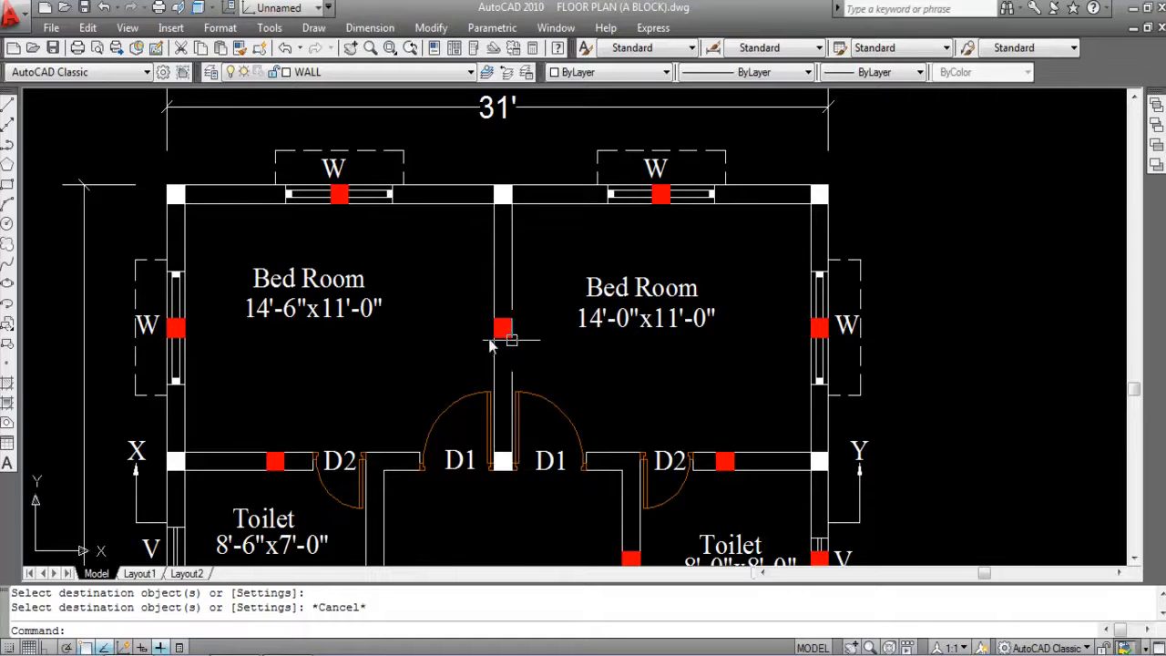
scroll(506, 330, "down", 6)
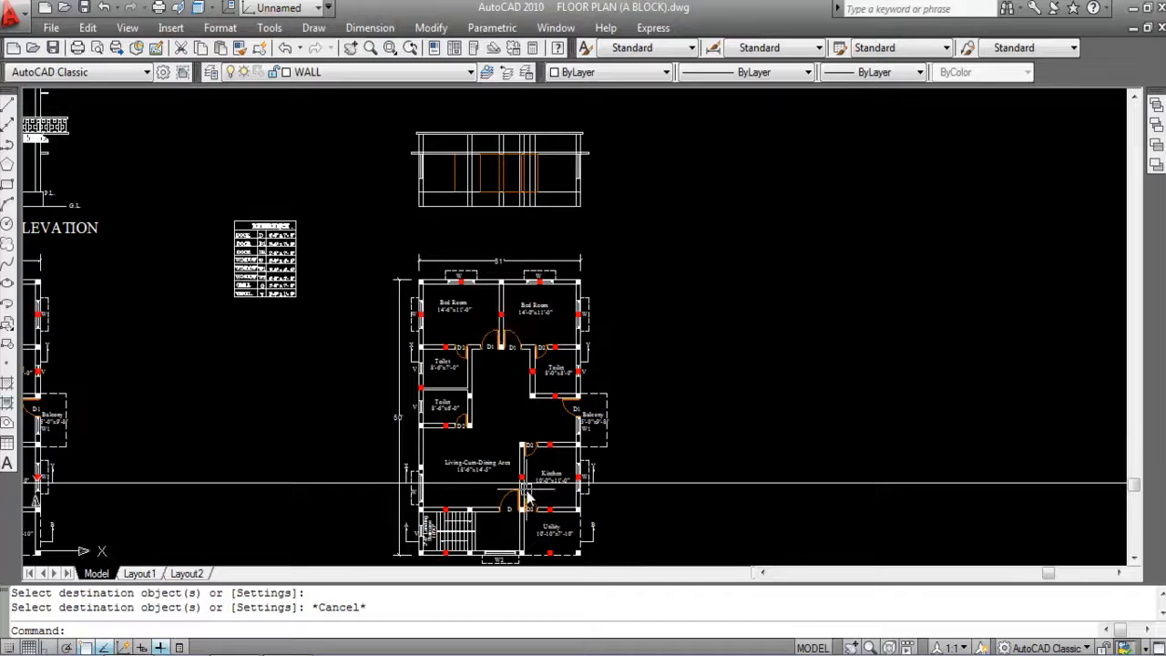
scroll(526, 495, "up", 6)
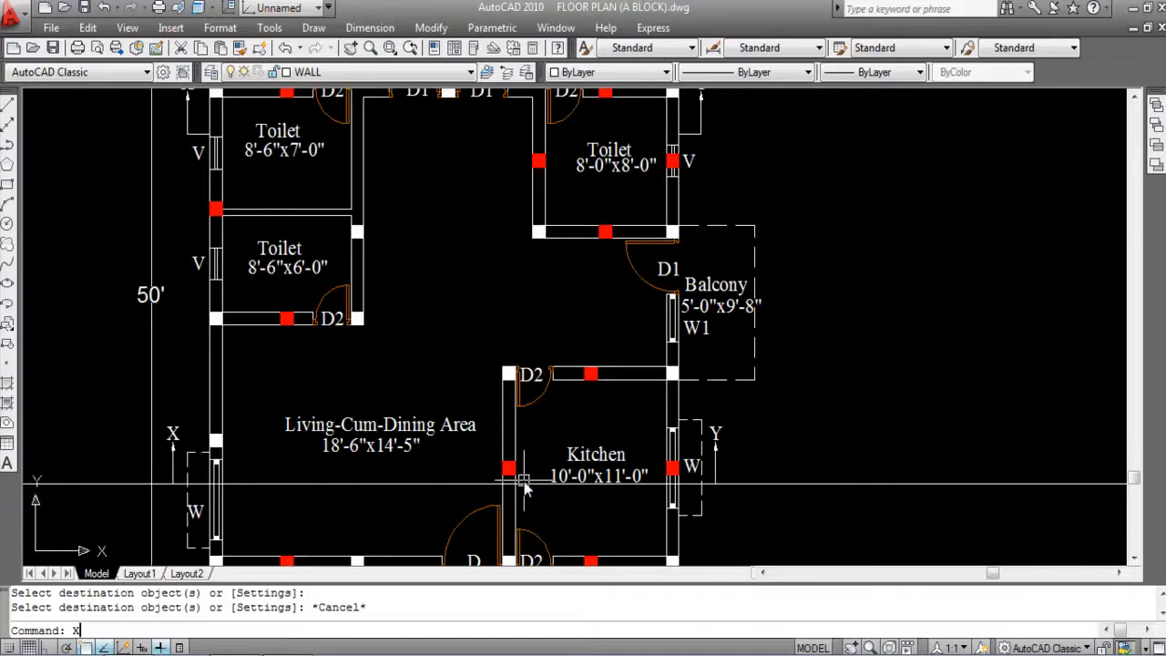
key("Return")
type("V")
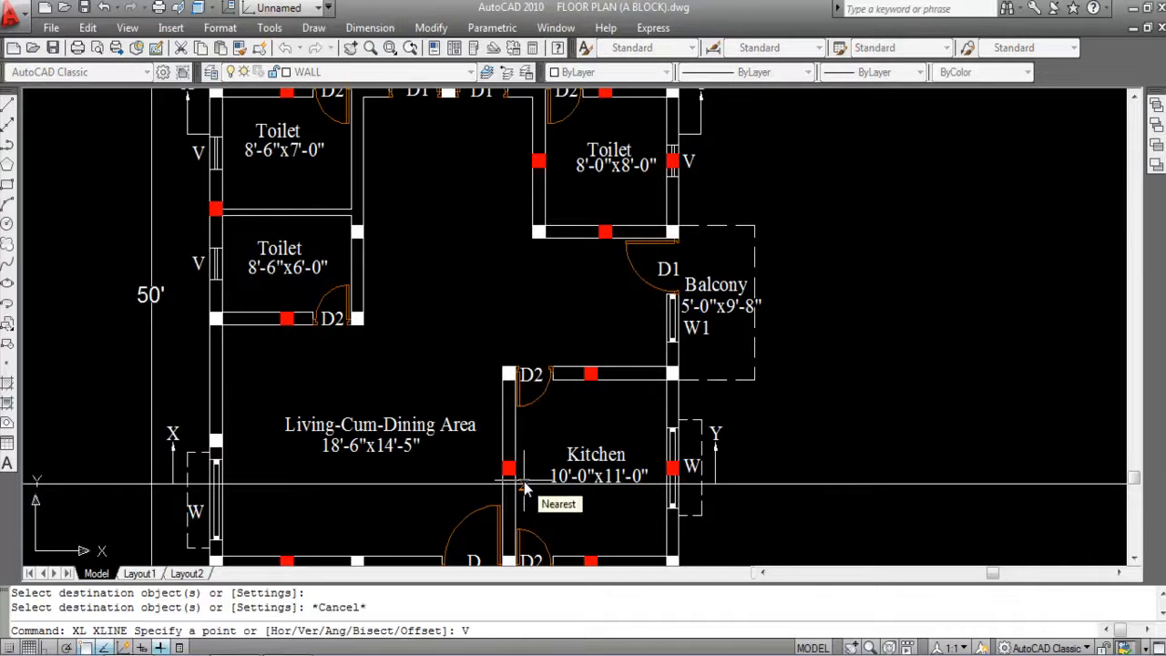
key("Return")
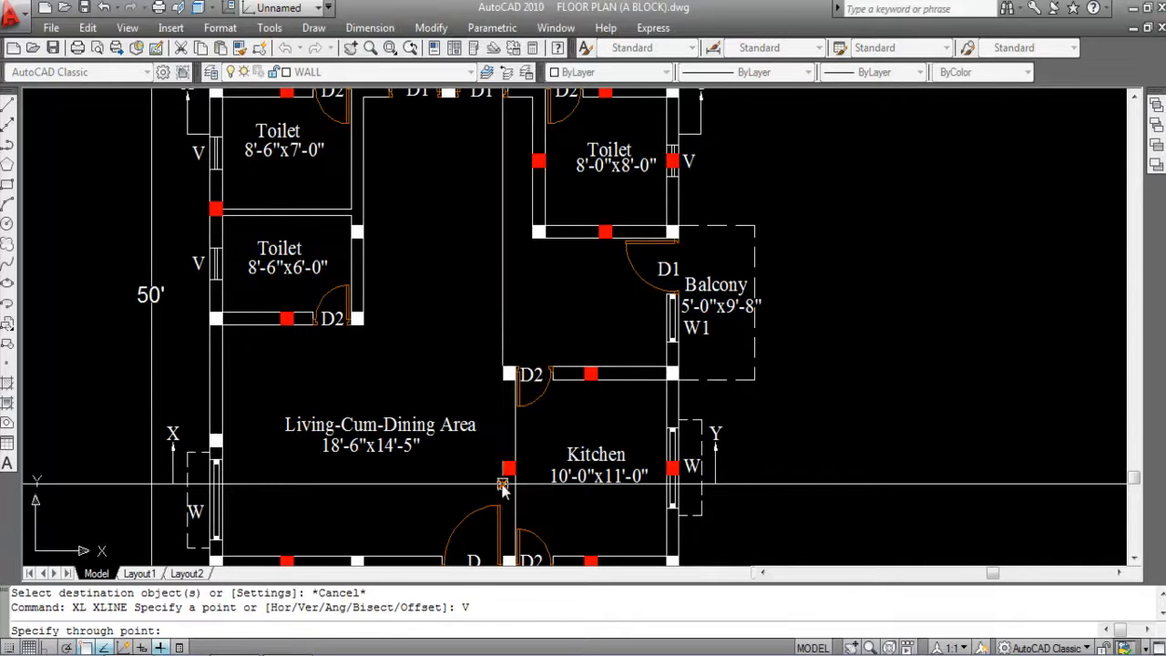
left_click(502, 485)
scroll(538, 537, "down", 4)
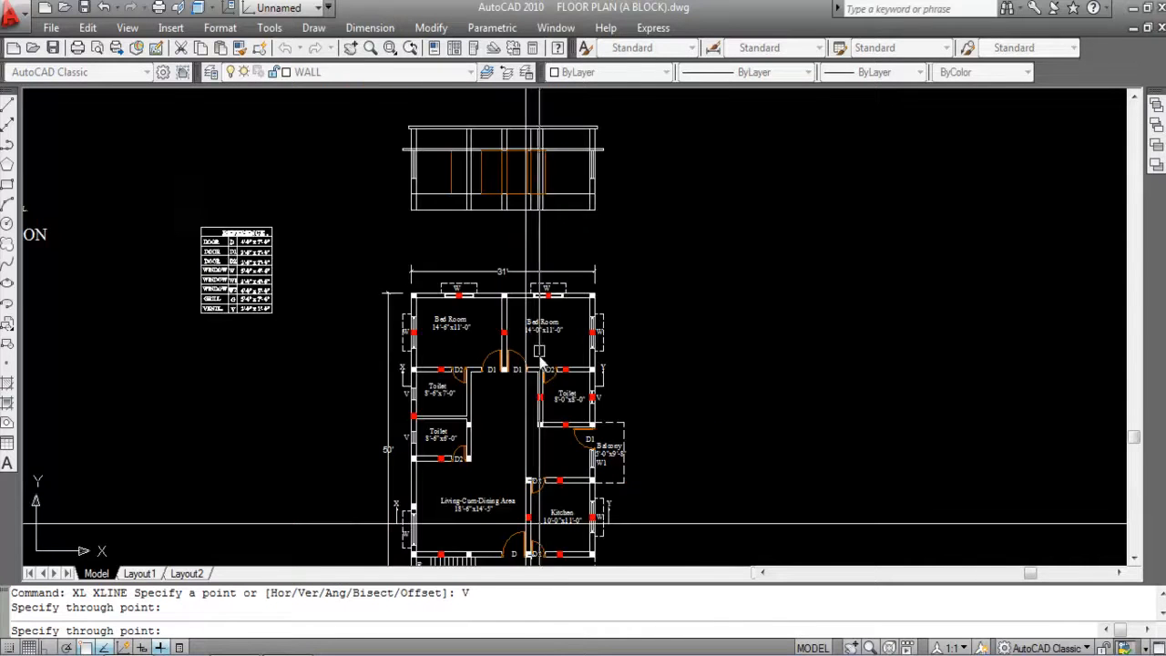
scroll(541, 364, "up", 5)
key("Escape")
Step: Examine where the kitchen wall's construction line passes the 14'-0" x 11'-0" bedroom's door D1, in the plan and in the section
scroll(541, 359, "up", 2)
scroll(541, 364, "down", 4)
scroll(534, 476, "down", 2)
scroll(526, 483, "up", 3)
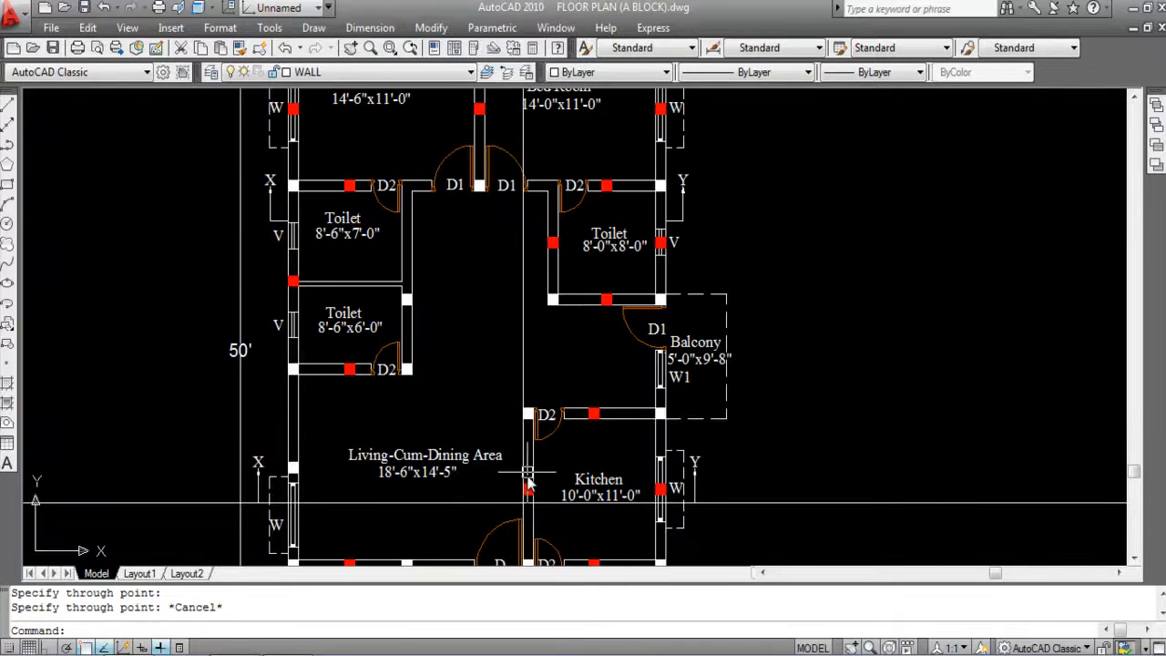
scroll(526, 476, "down", 3)
scroll(520, 306, "up", 4)
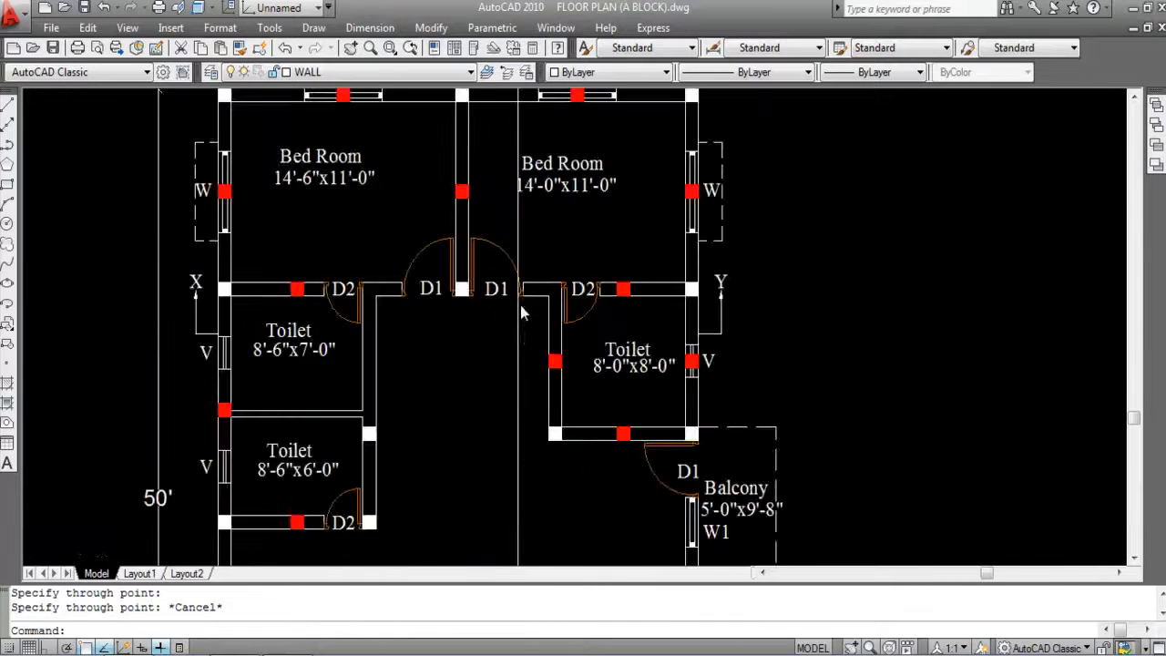
scroll(521, 306, "up", 3)
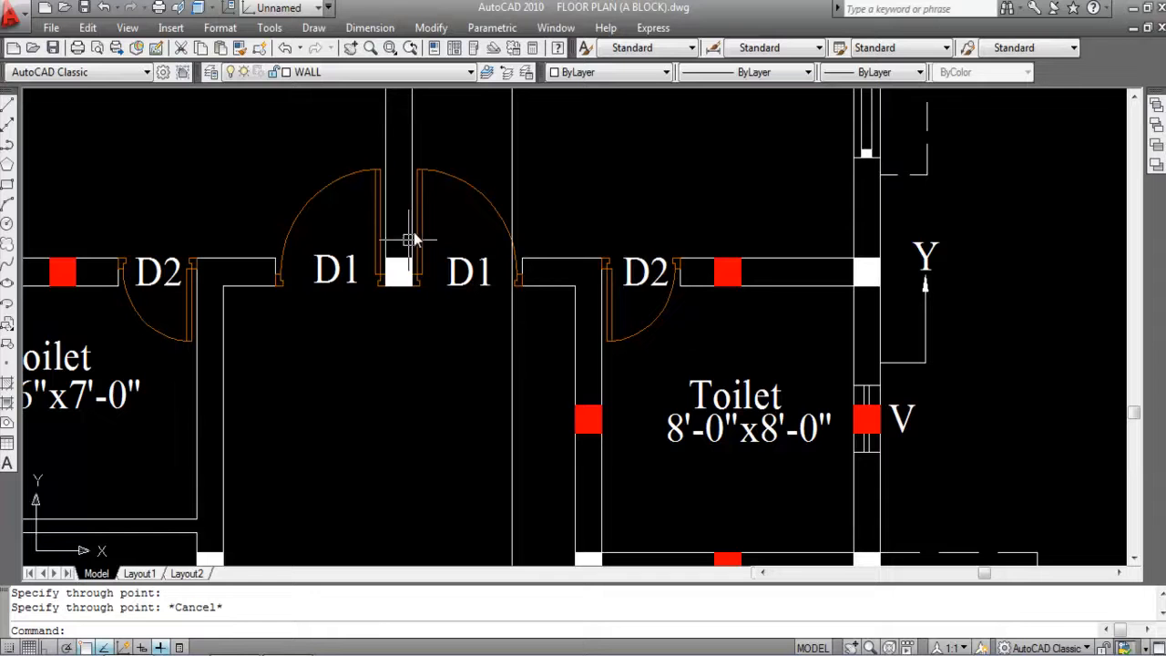
scroll(517, 292, "up", 3)
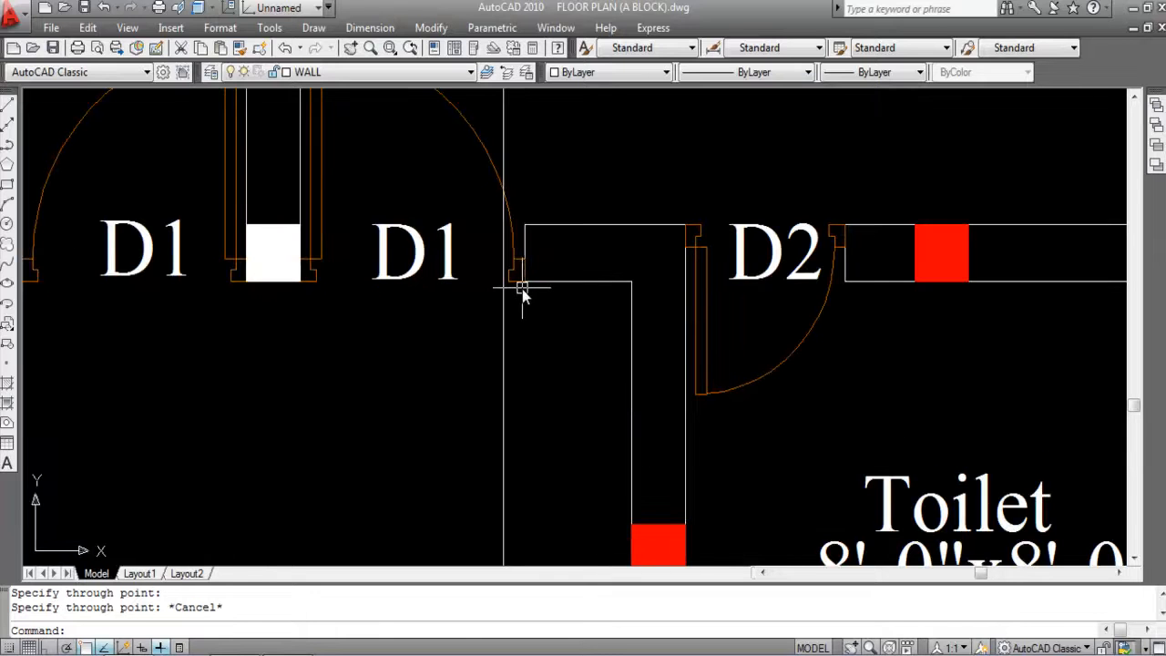
scroll(521, 290, "down", 8)
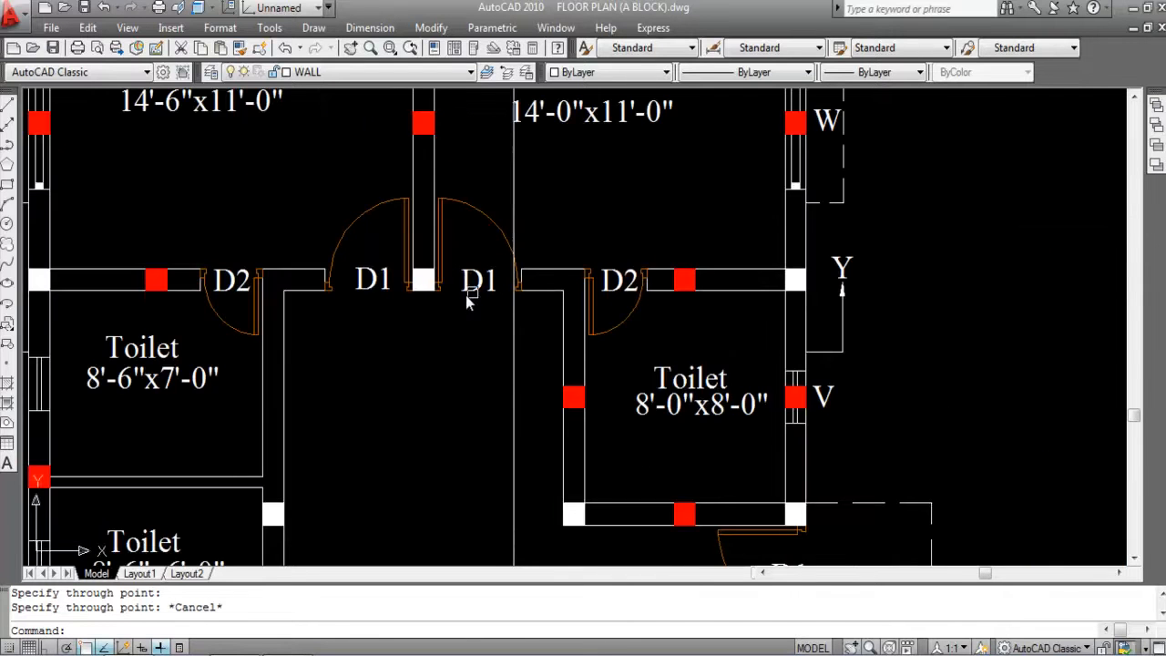
scroll(496, 250, "up", 8)
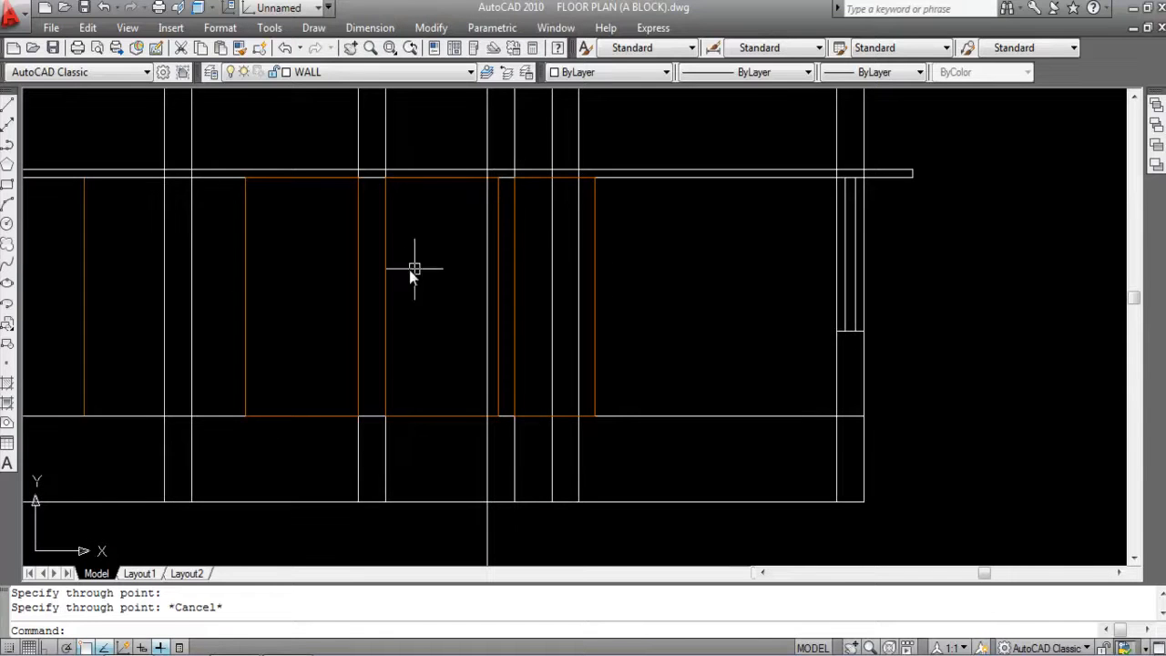
scroll(448, 273, "down", 6)
scroll(446, 396, "up", 6)
scroll(446, 396, "up", 2)
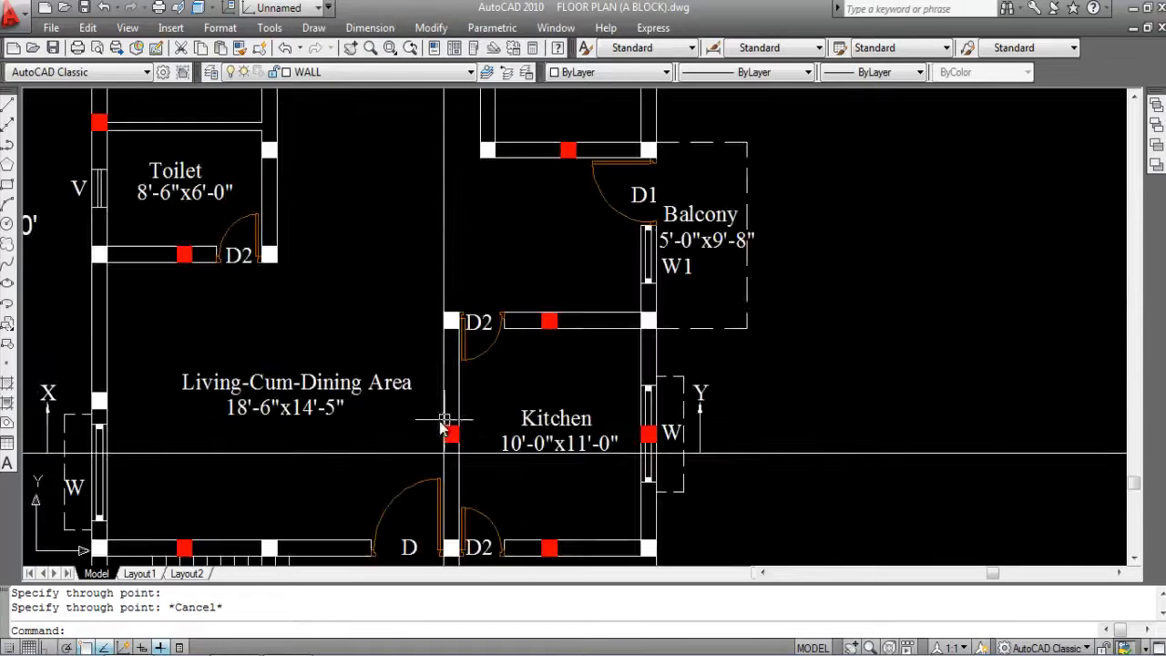
scroll(469, 401, "down", 4)
scroll(465, 400, "up", 3)
Step: Delete the vertical construction line along the kitchen wall's living-cum-dining face
left_click(454, 396)
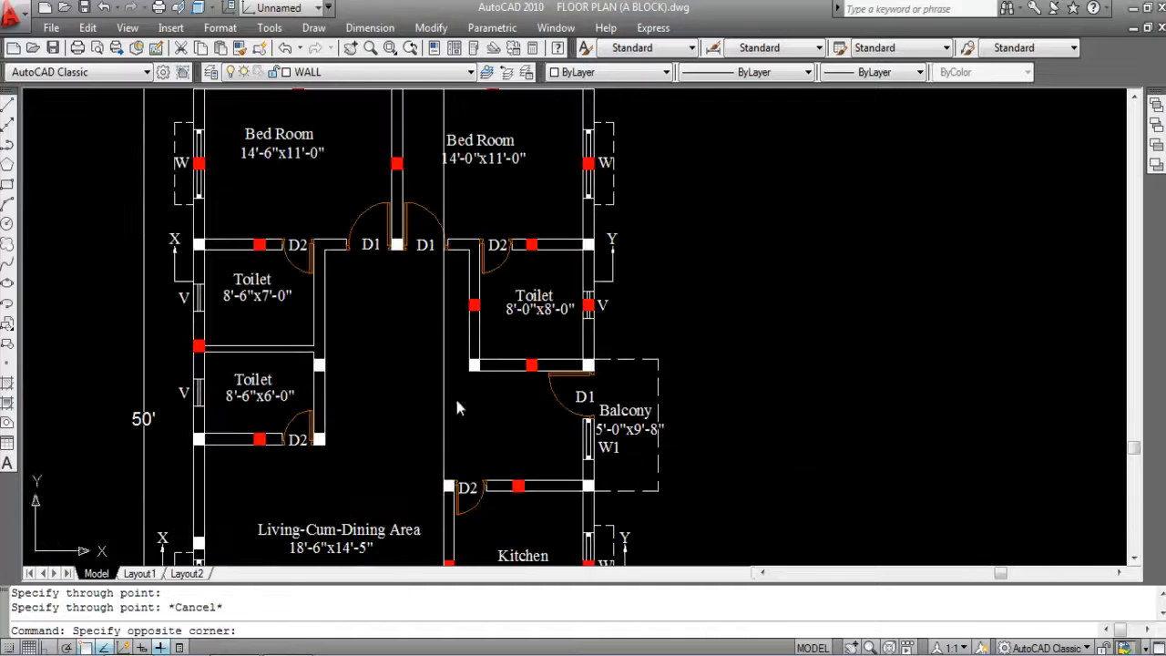
left_click(425, 377)
scroll(448, 242, "up", 2)
scroll(446, 240, "up", 4)
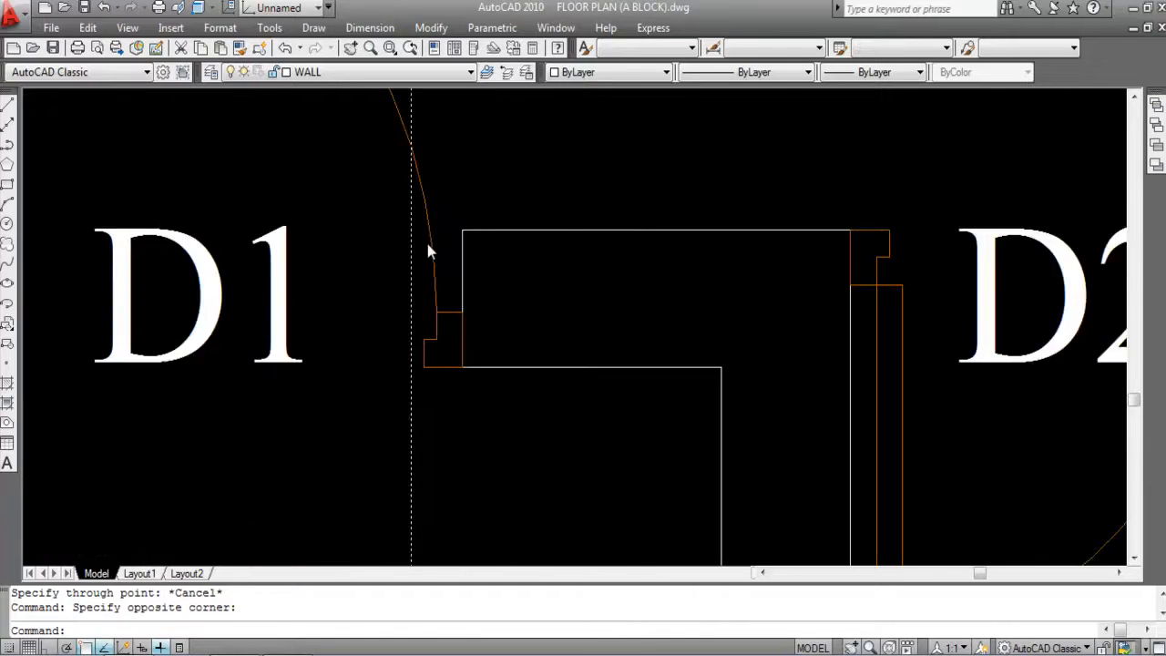
scroll(473, 364, "down", 5)
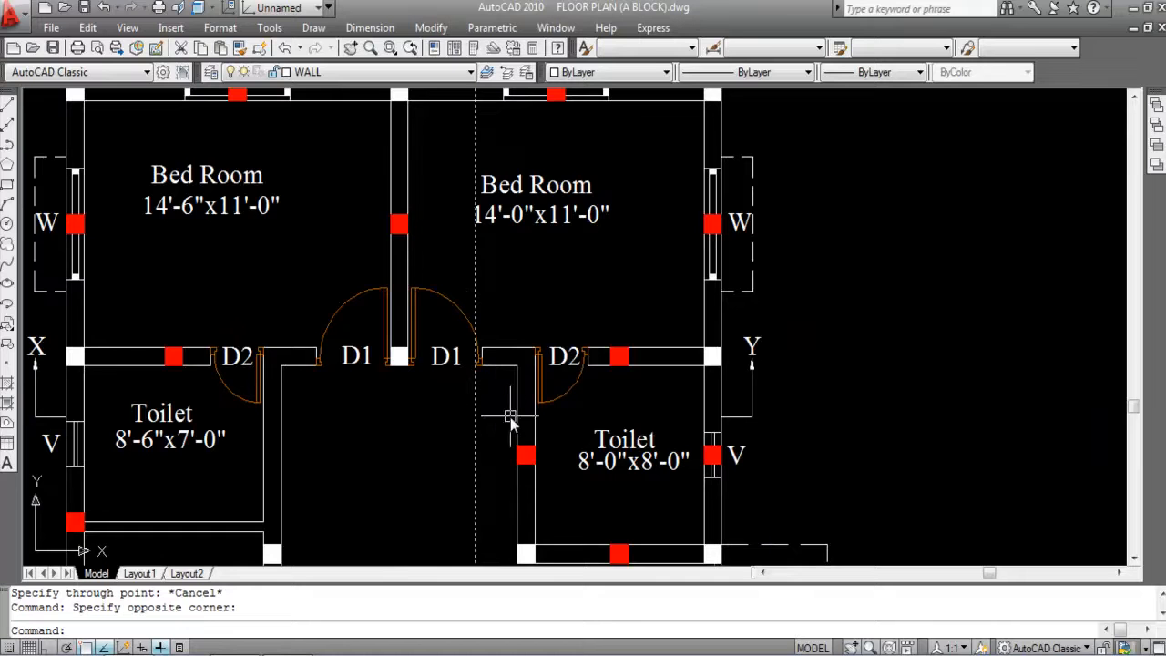
key("Delete")
Step: Compare the kitchen wall and door positions in the plan with the overlapping wall and door lines in the section
scroll(513, 416, "down", 5)
scroll(492, 428, "up", 4)
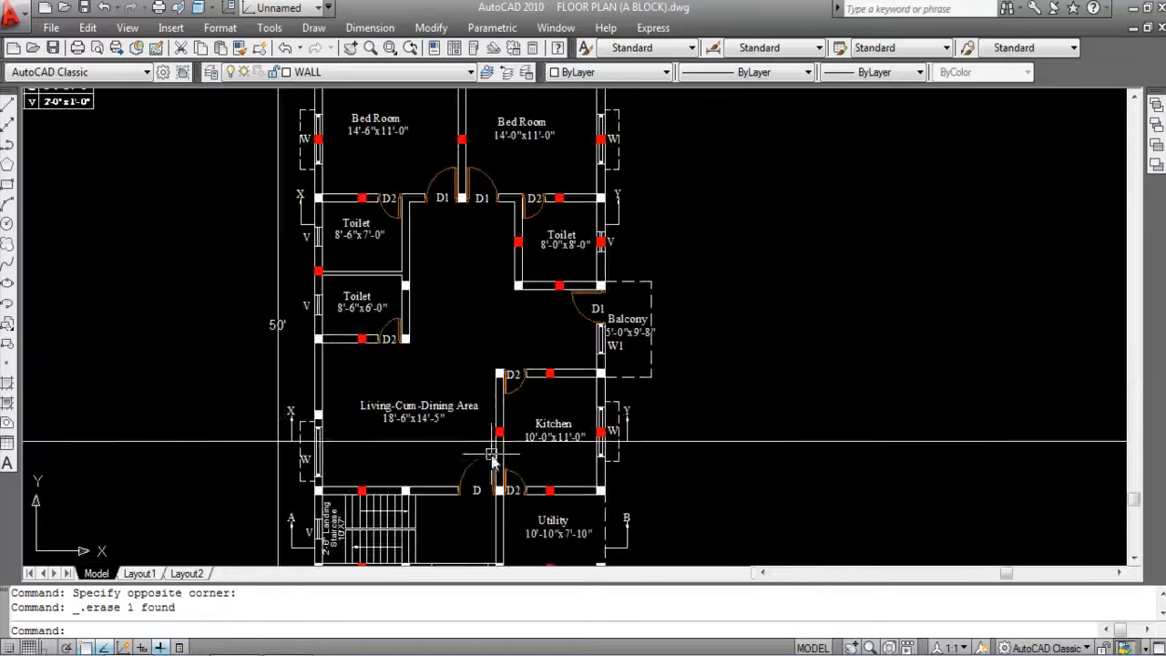
scroll(489, 467, "up", 2)
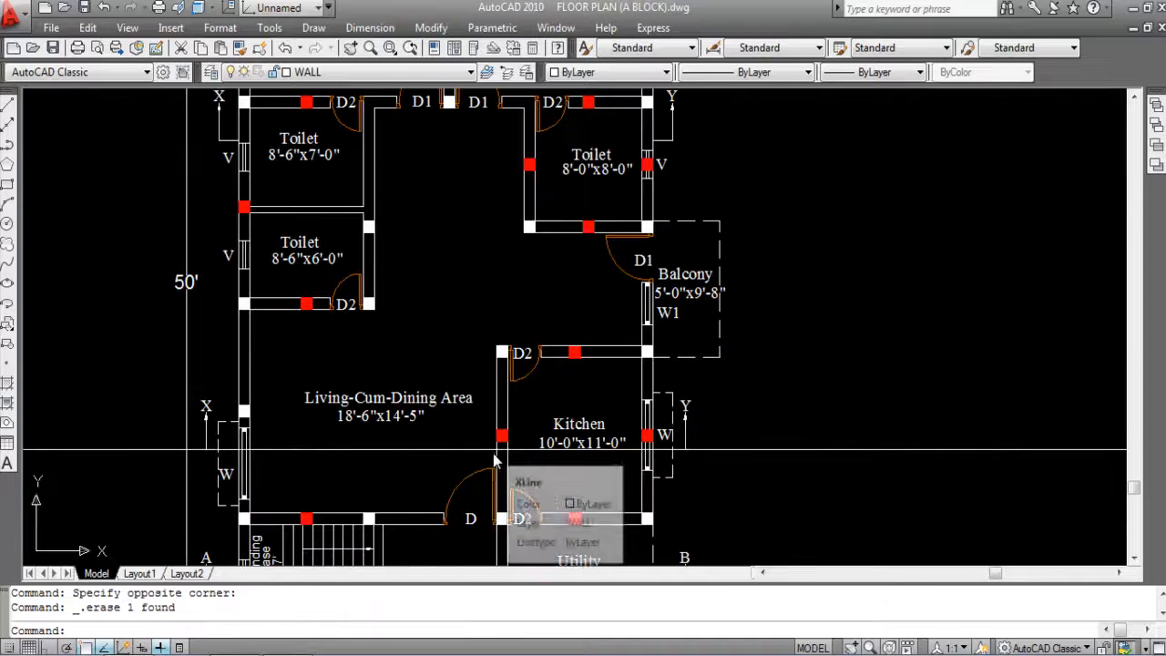
scroll(492, 453, "down", 5)
scroll(507, 239, "up", 3)
scroll(507, 239, "up", 4)
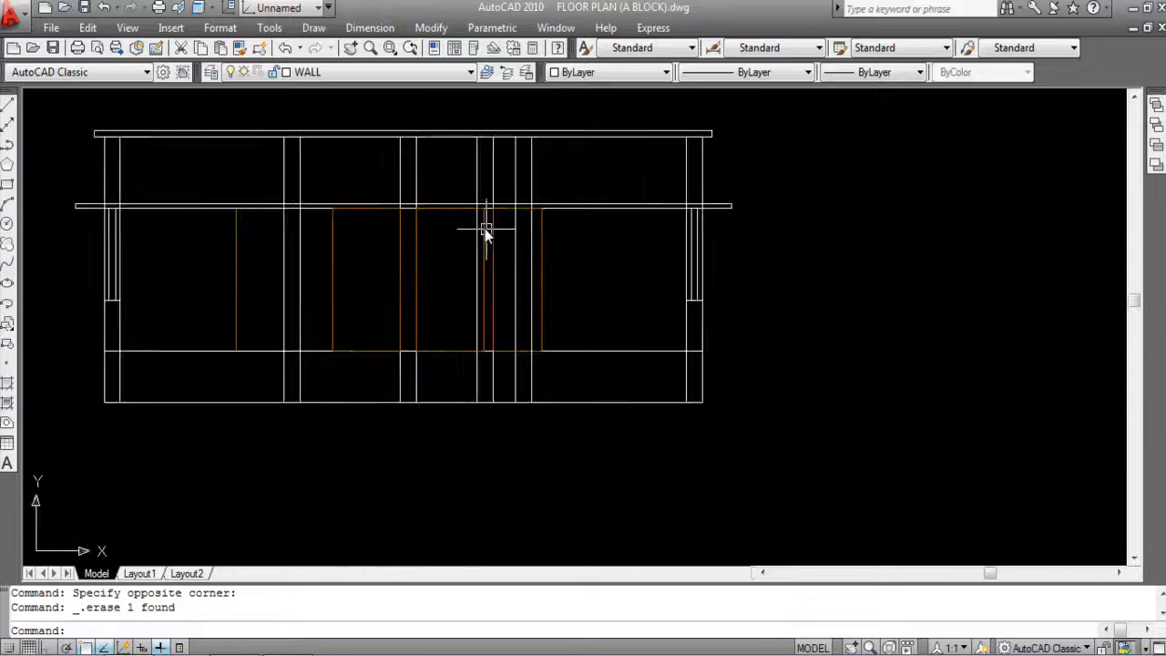
scroll(489, 212, "down", 5)
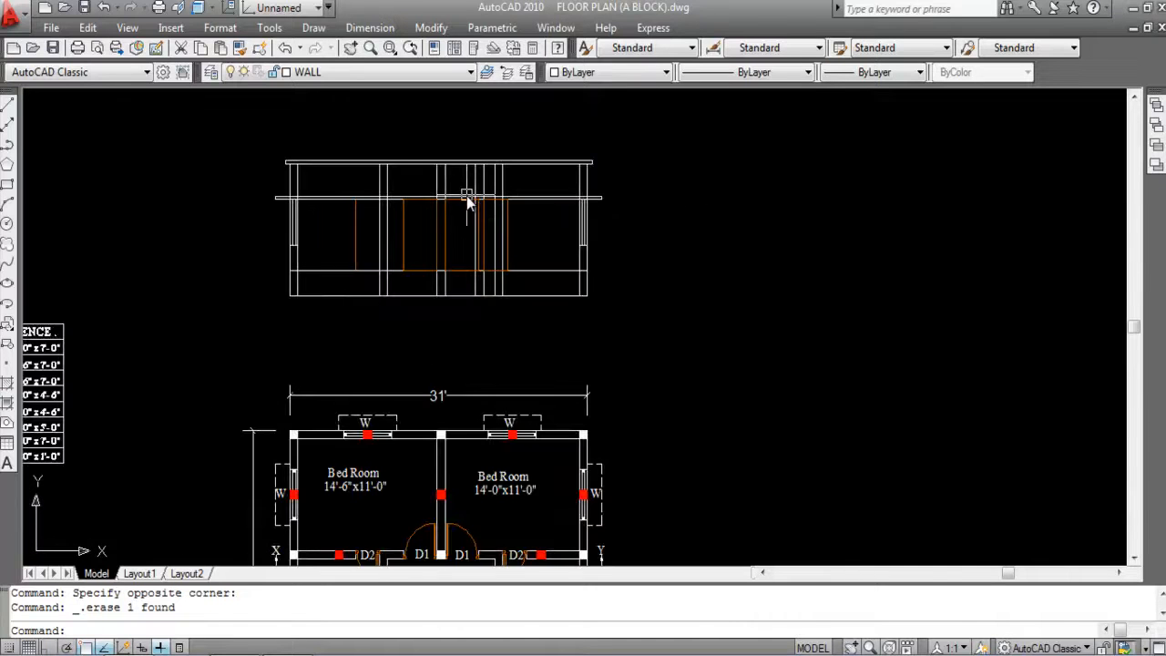
Step: Trim the part of the 14'-0" x 11'-0" bedroom's door D1 that extends past the kitchen wall's living-side line in the section
scroll(467, 196, "up", 5)
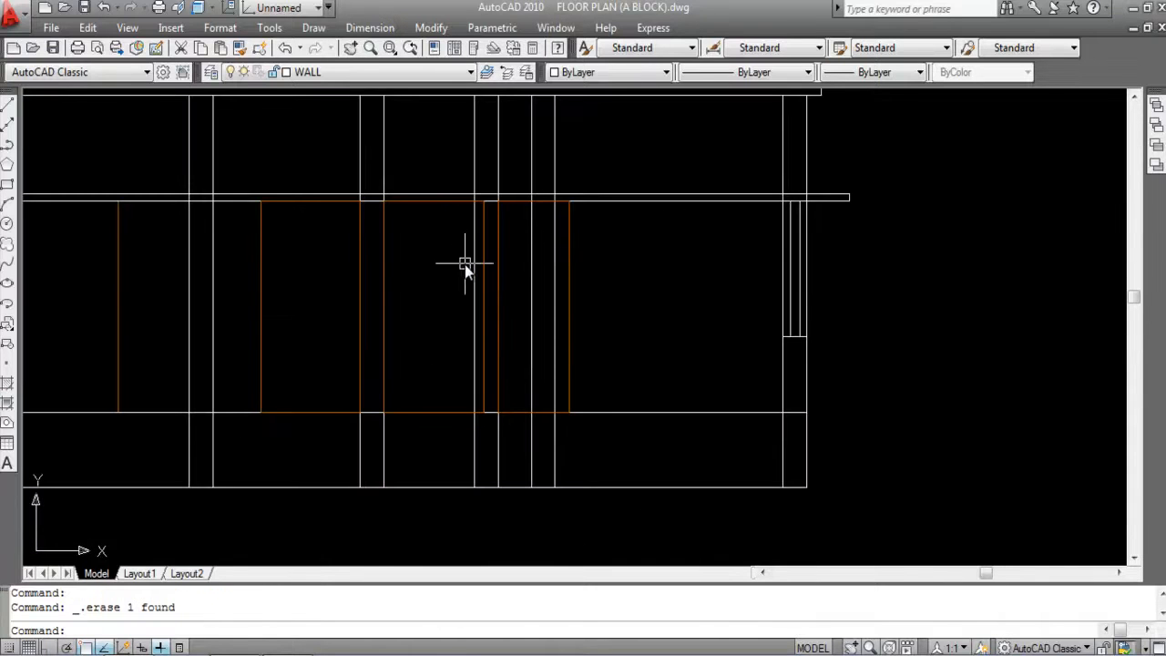
type("tr")
key("Return")
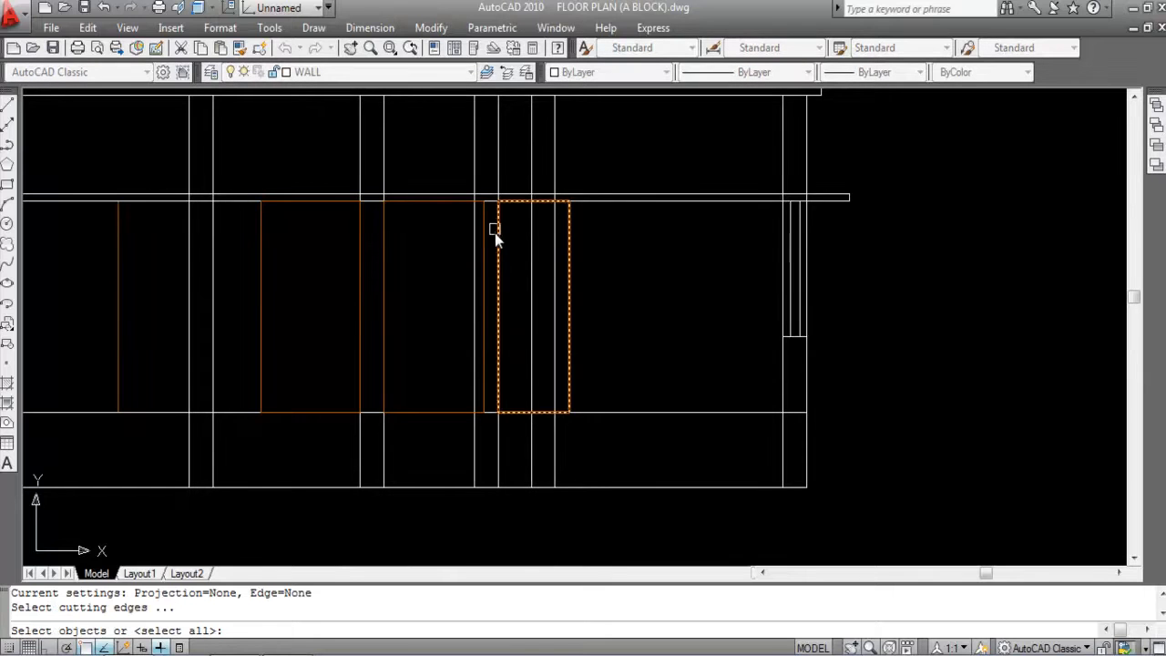
scroll(494, 217, "up", 2)
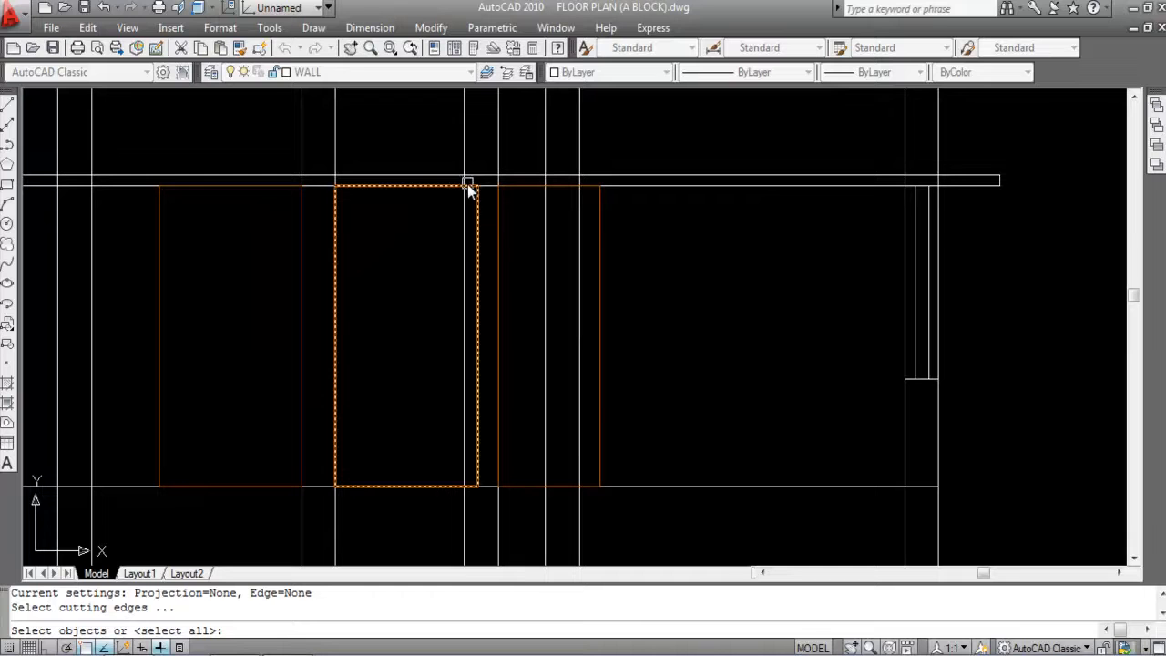
left_click(465, 208)
key("Return")
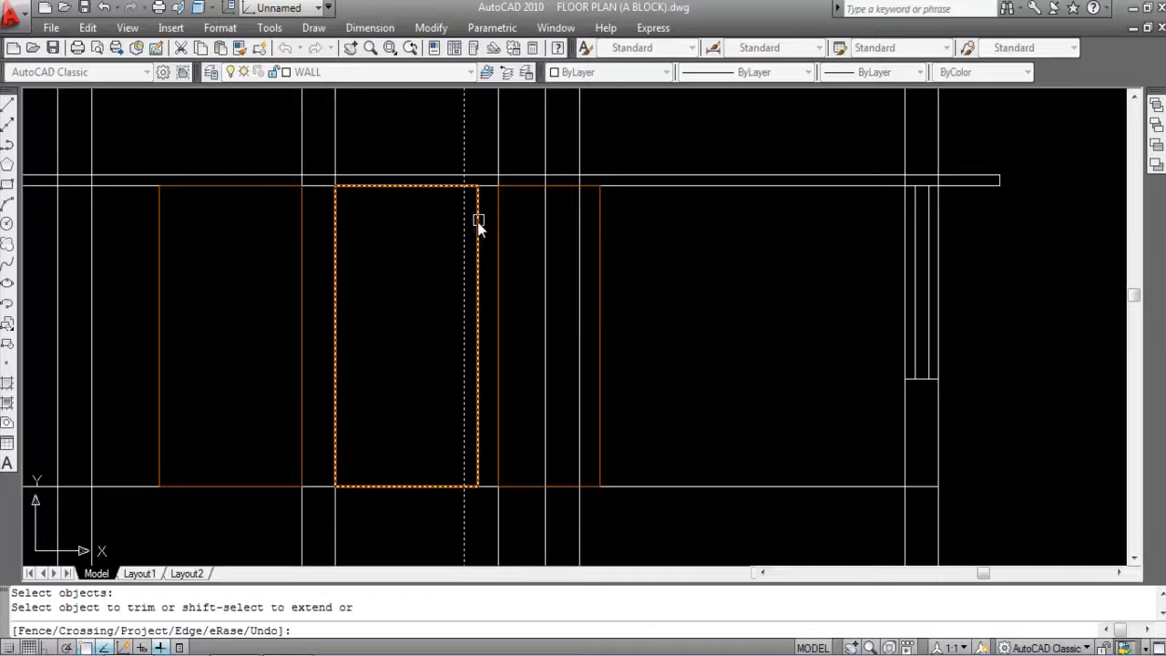
scroll(483, 237, "down", 3)
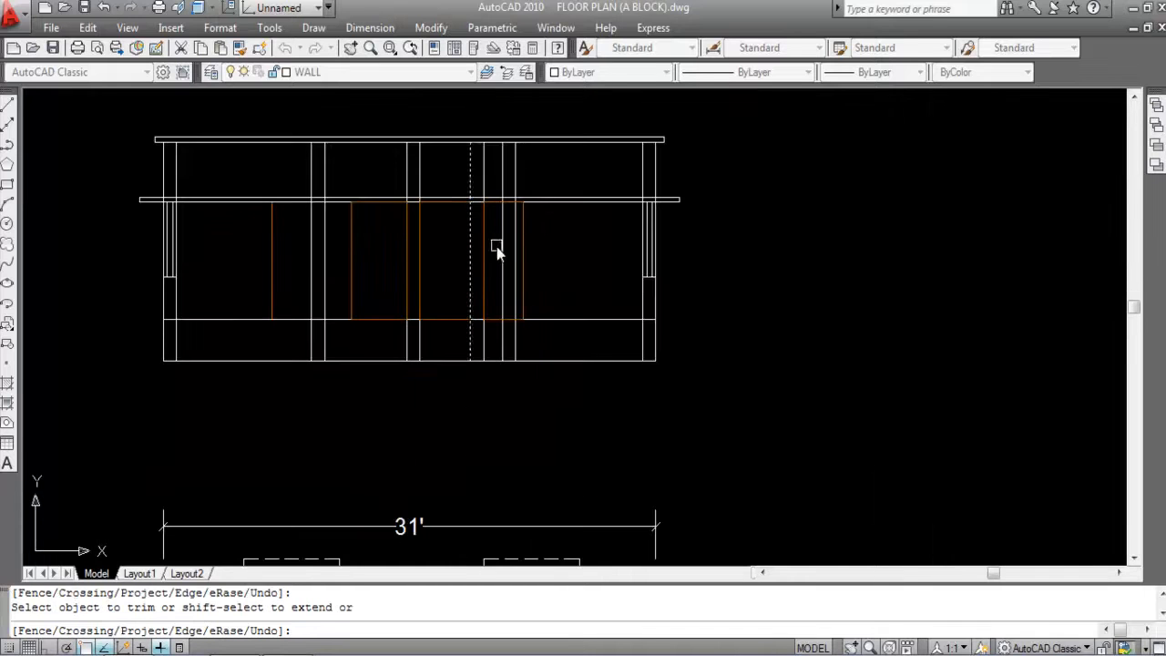
key("Escape")
left_click(446, 208)
key("Escape")
Step: Examine the kitchen, living-cum-dining and toilet walls around the doors in the plan and check them against the section lines
scroll(447, 229, "down", 5)
scroll(446, 390, "up", 4)
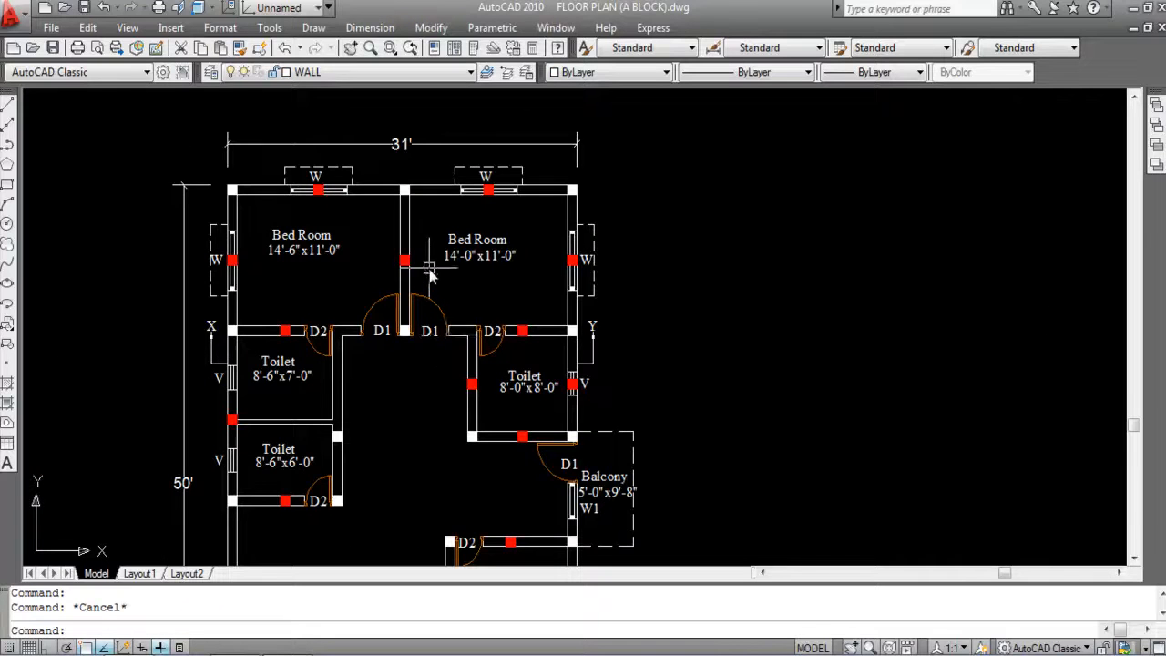
scroll(408, 269, "down", 4)
scroll(435, 408, "up", 6)
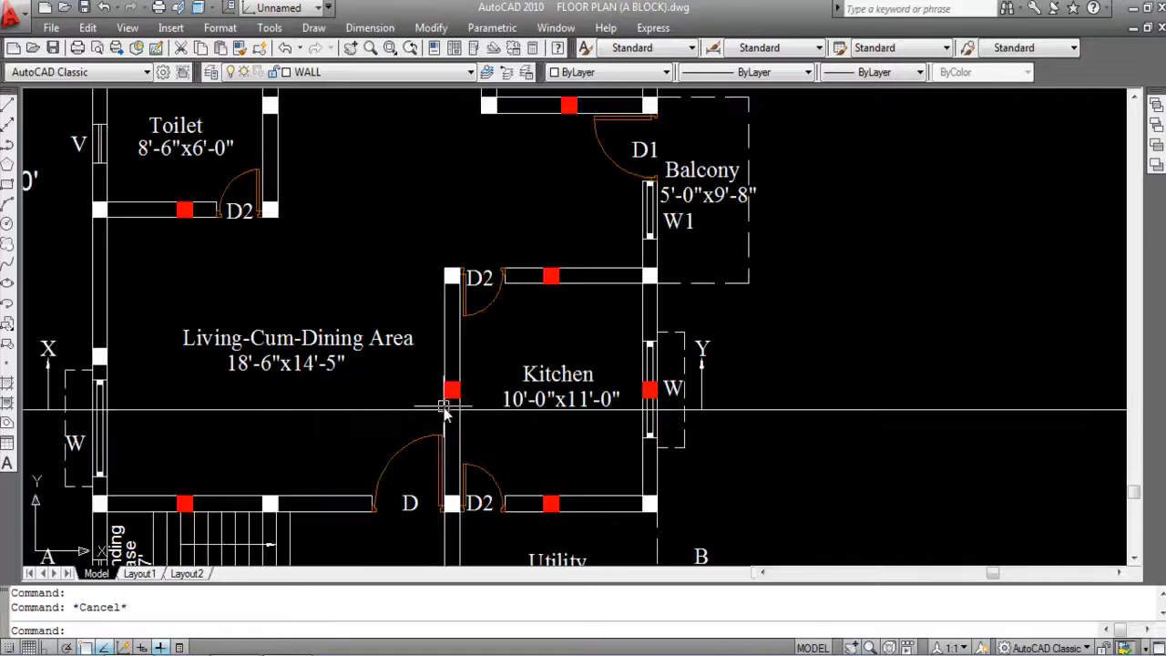
scroll(445, 408, "down", 3)
scroll(443, 291, "down", 2)
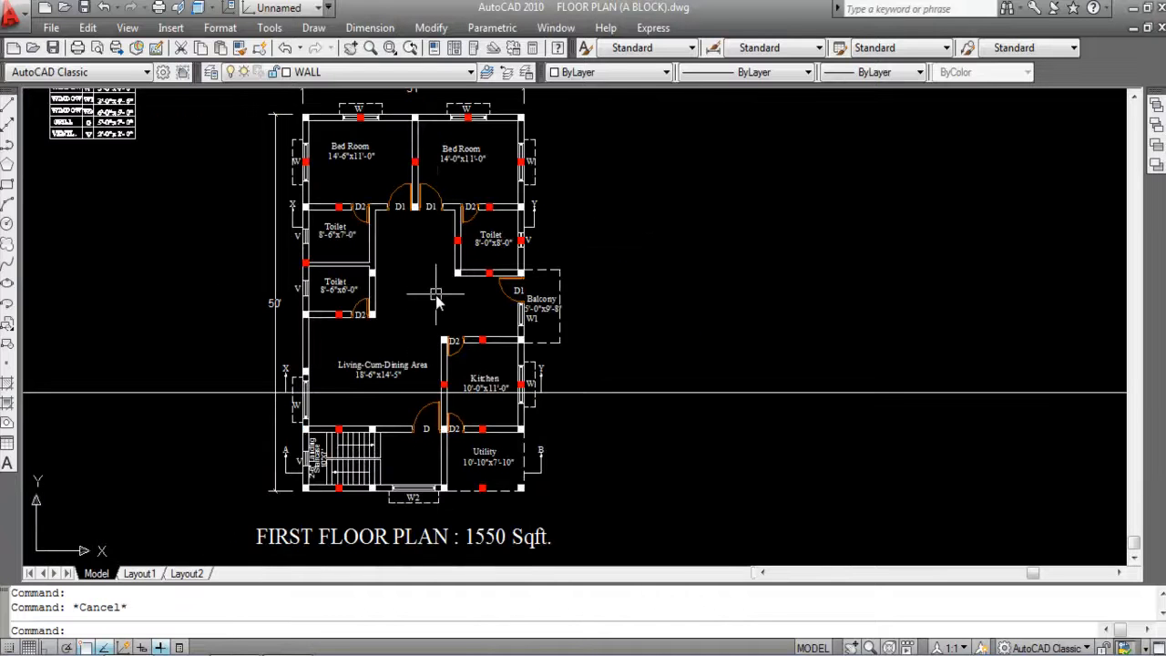
scroll(448, 434, "down", 2)
scroll(464, 137, "up", 6)
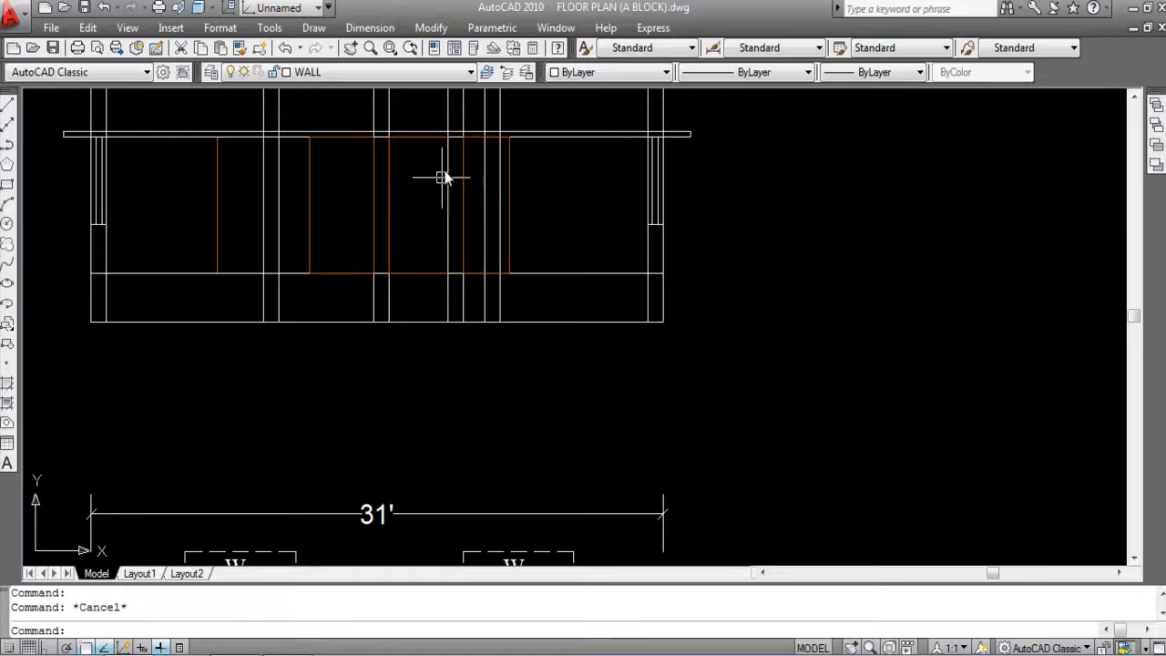
scroll(429, 125, "down", 5)
scroll(453, 374, "up", 4)
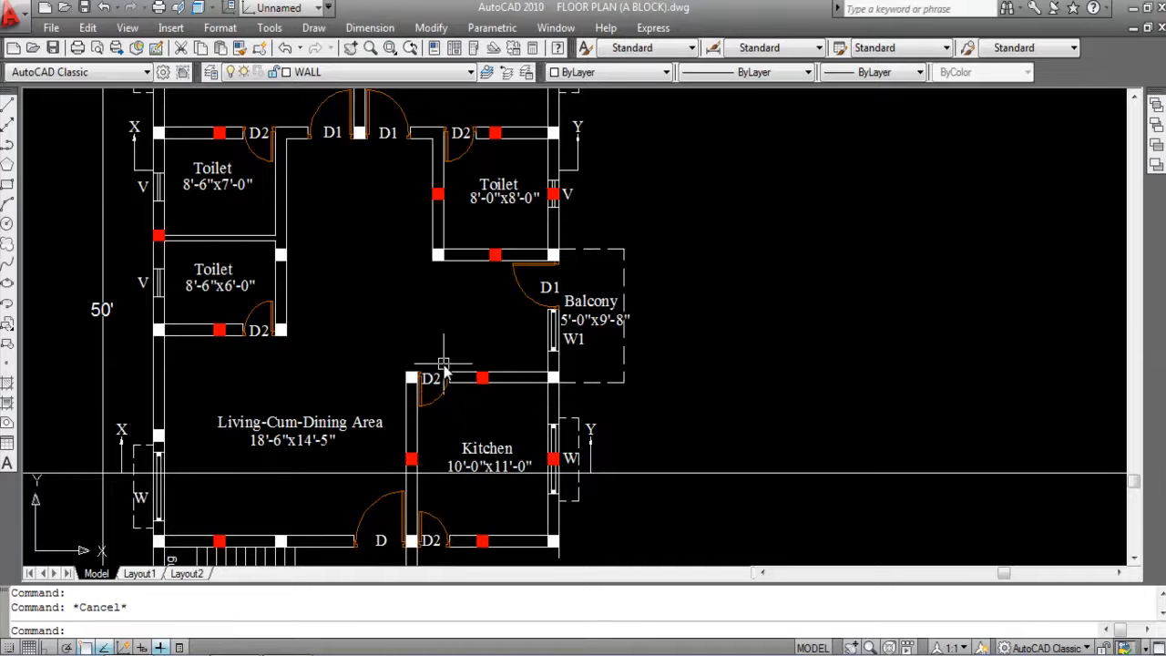
scroll(439, 375, "up", 2)
scroll(430, 369, "down", 4)
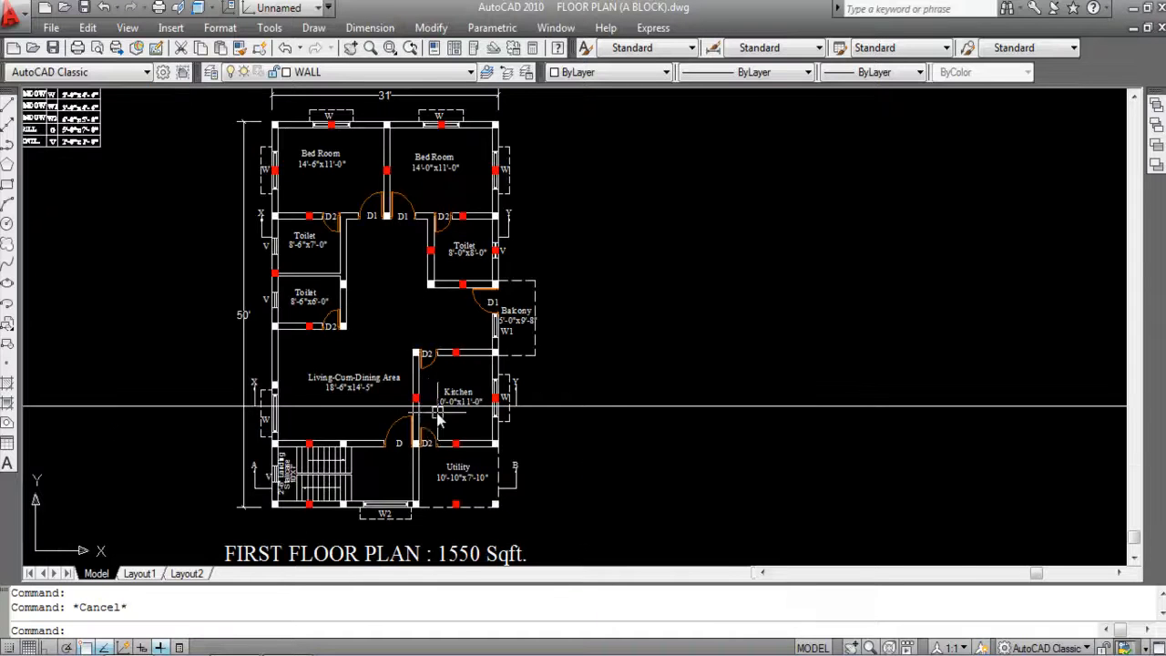
scroll(429, 405, "up", 2)
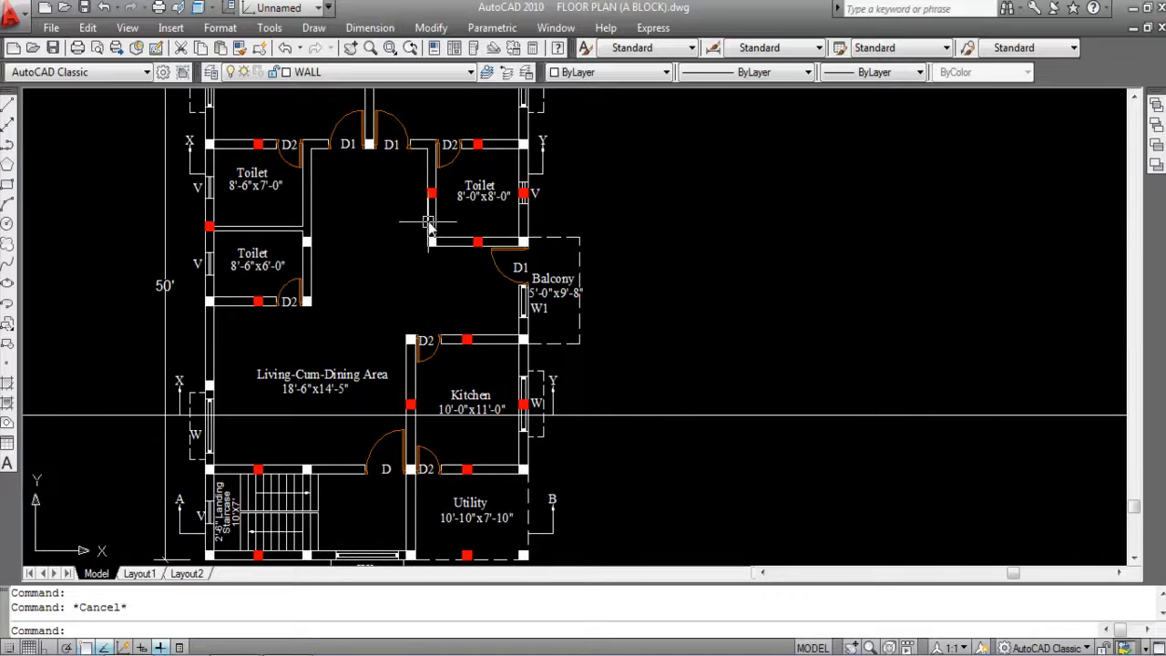
scroll(452, 248, "down", 4)
scroll(446, 179, "up", 5)
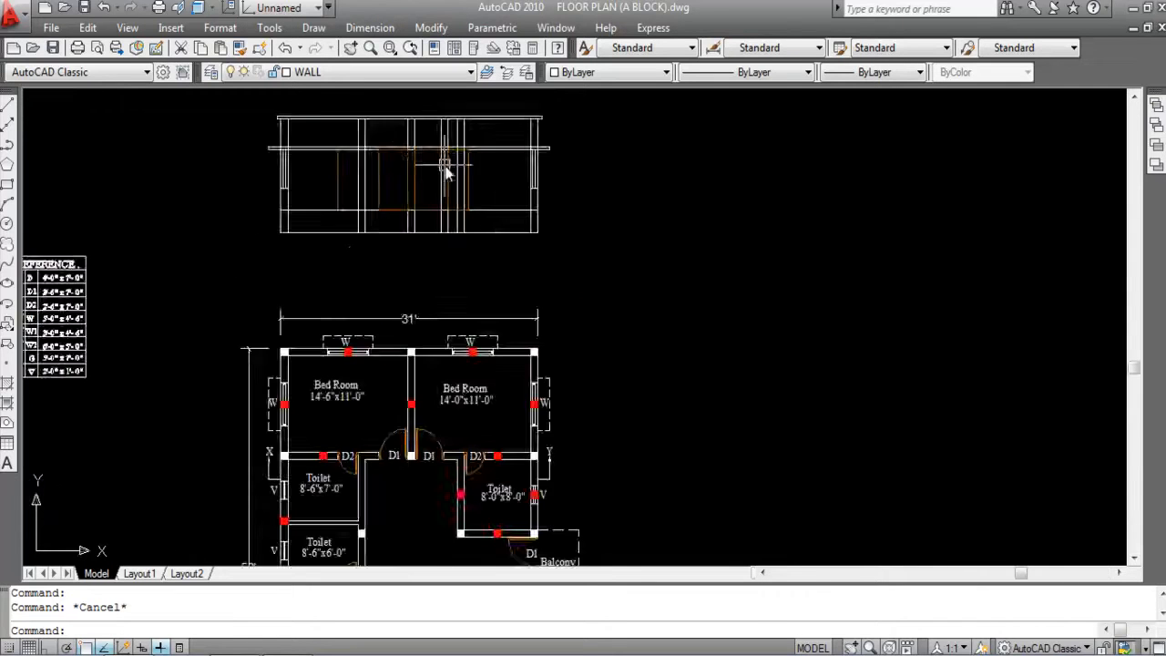
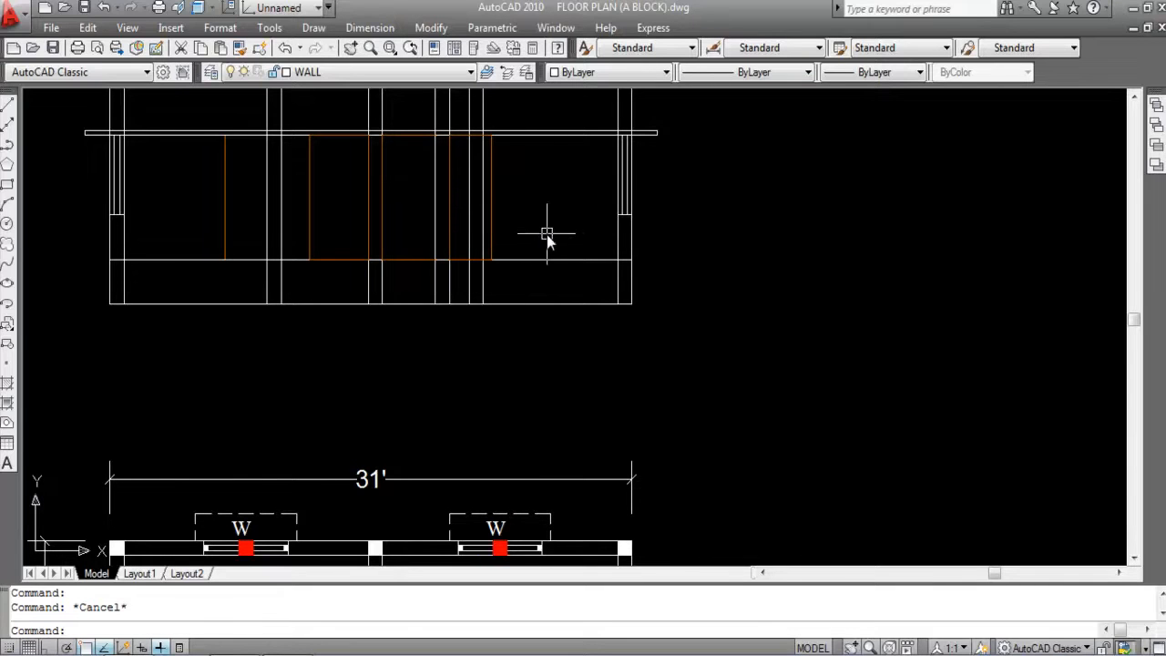
Step: Regenerate the drawing to refresh the door outlines in the section
scroll(416, 234, "down", 2)
scroll(391, 255, "up", 4)
left_click(372, 254)
key("Escape")
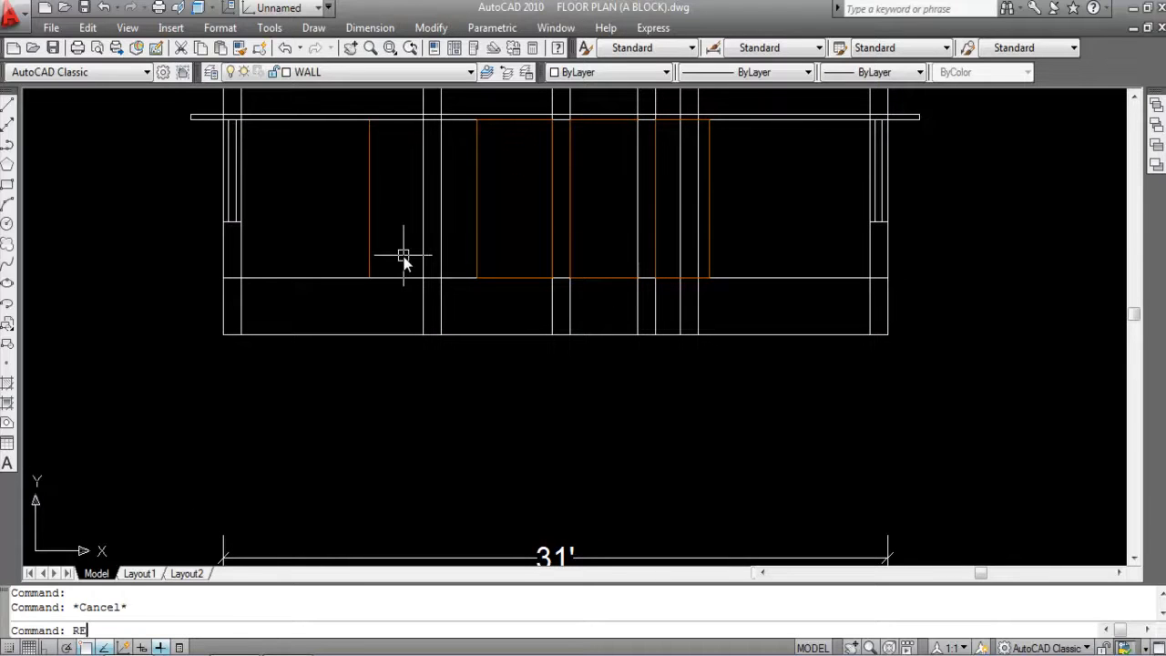
type("RE")
key("Return")
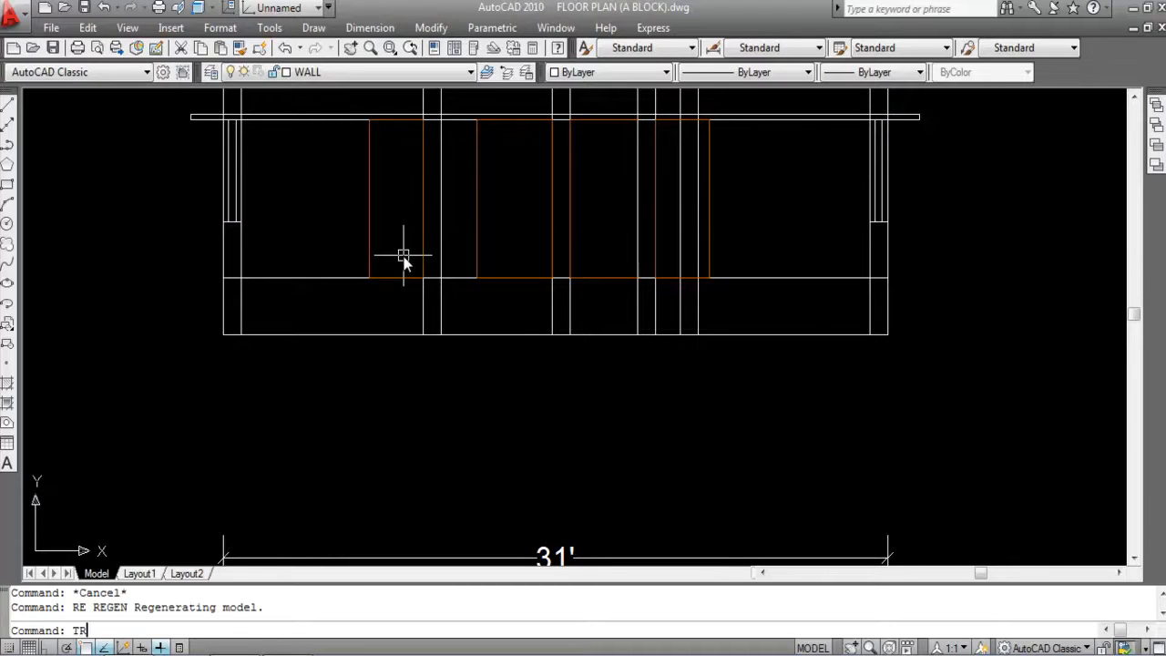
Step: Trim away the bottom edges of both D2 doors and the 14'-6" x 11'-0" bedroom's door D1 along the section's floor line
type("TR")
key("Return")
key("Return")
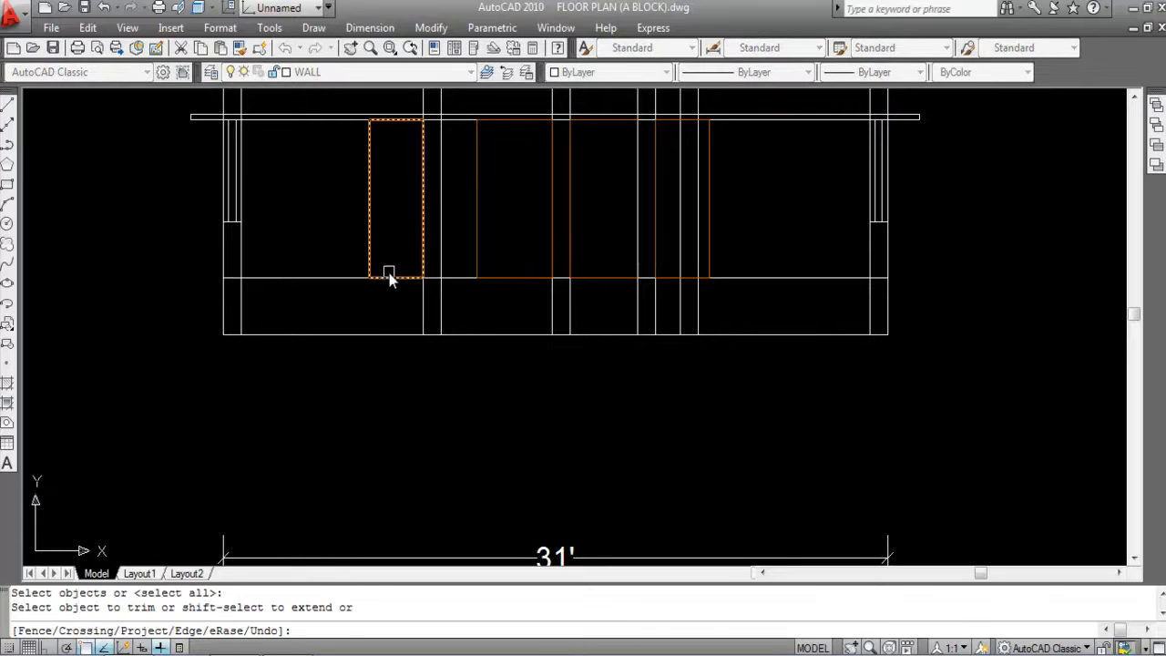
left_click(389, 283)
left_click(513, 280)
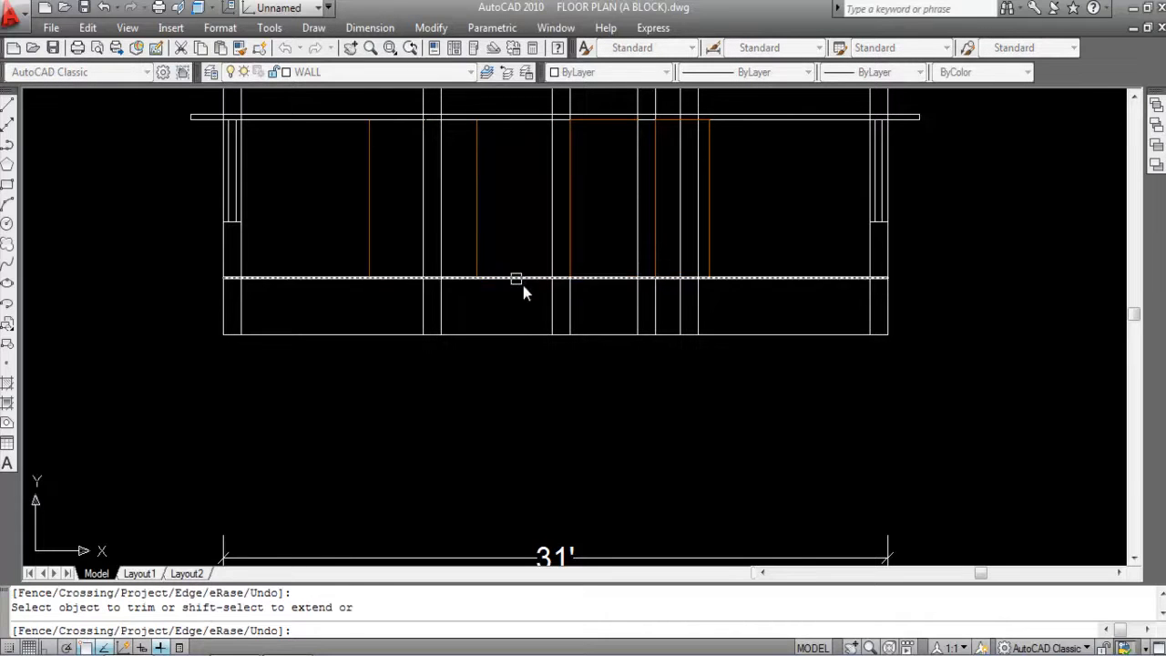
left_click(606, 280)
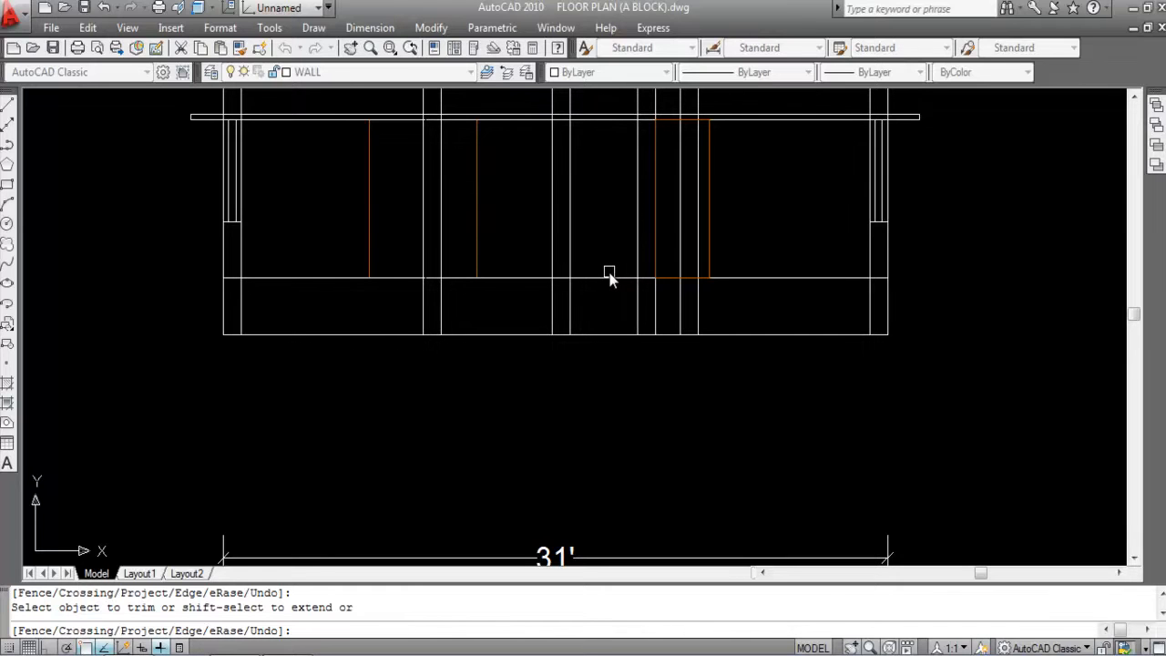
scroll(689, 281, "up", 3)
left_click(679, 281)
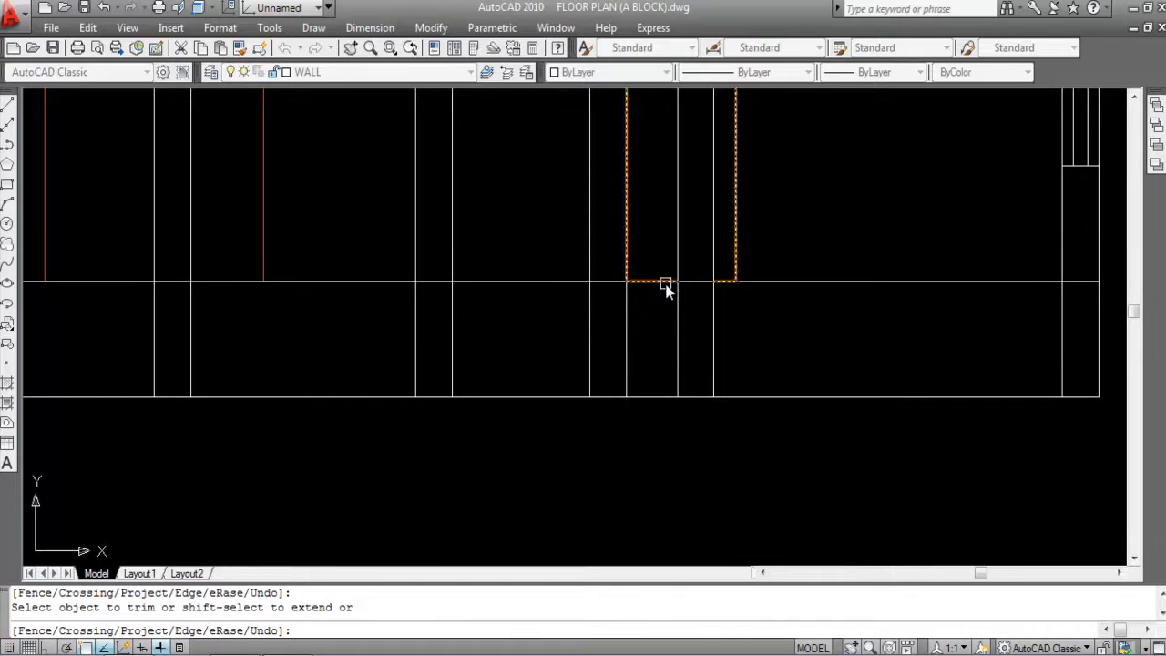
scroll(637, 313, "down", 3)
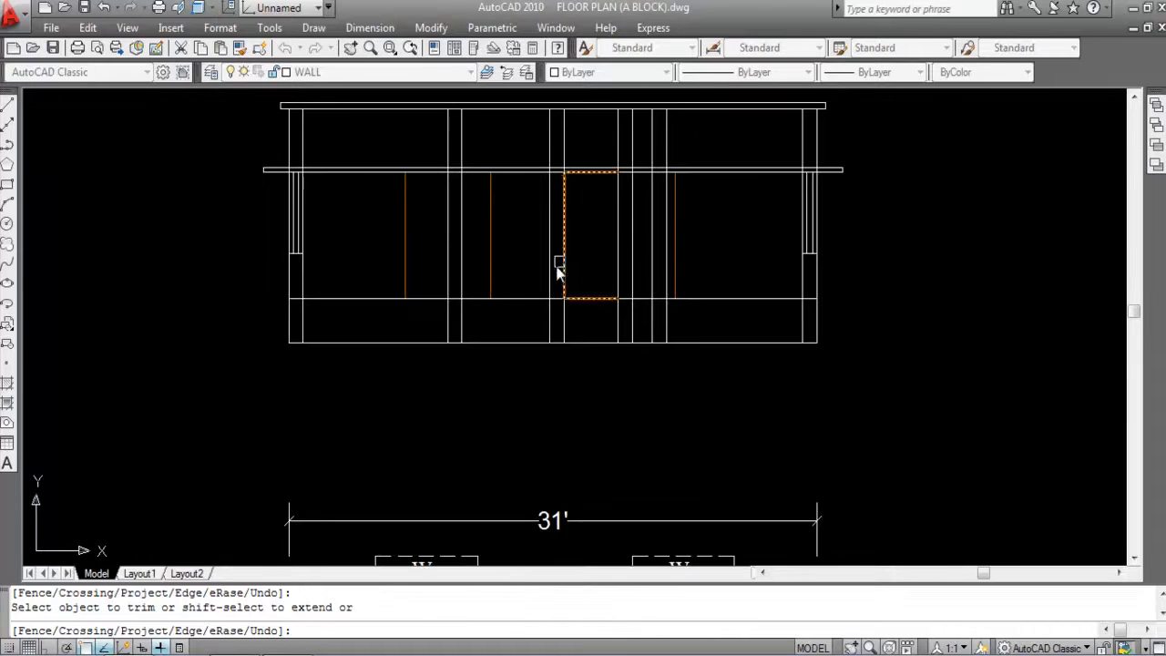
key("Escape")
key("Return")
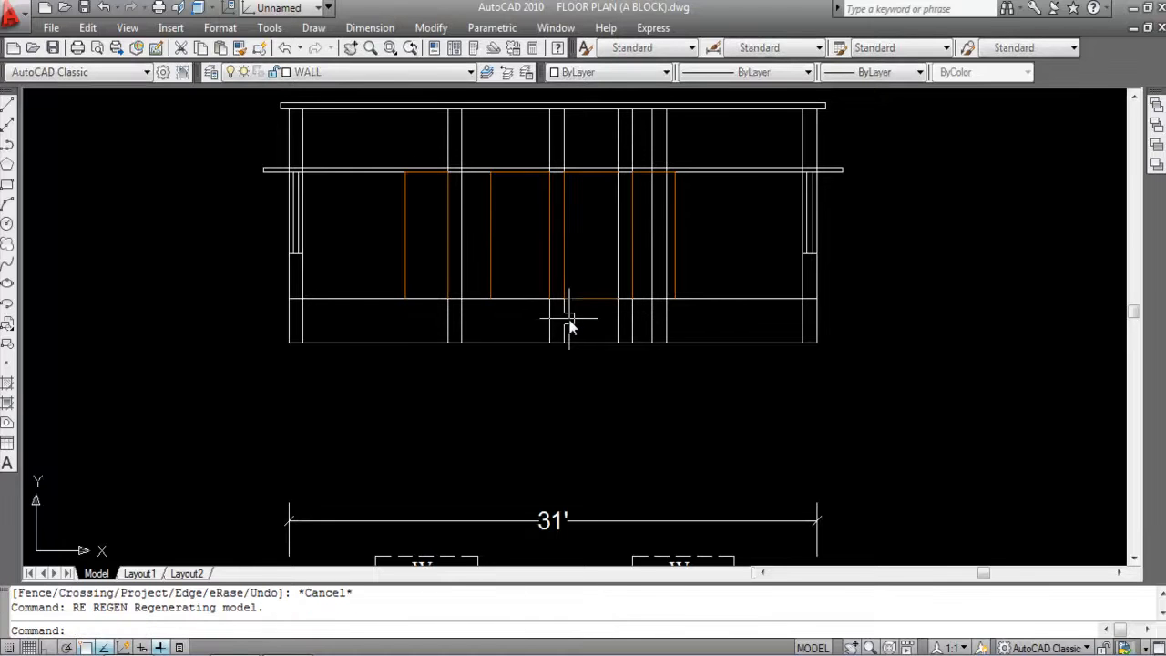
Step: Trim away the remaining bottom edge of the 14'-0" x 11'-0" bedroom's door D1 at the section's floor line
left_click(493, 276)
key("Escape")
left_click(612, 299)
scroll(627, 290, "up", 2)
scroll(627, 290, "up", 2)
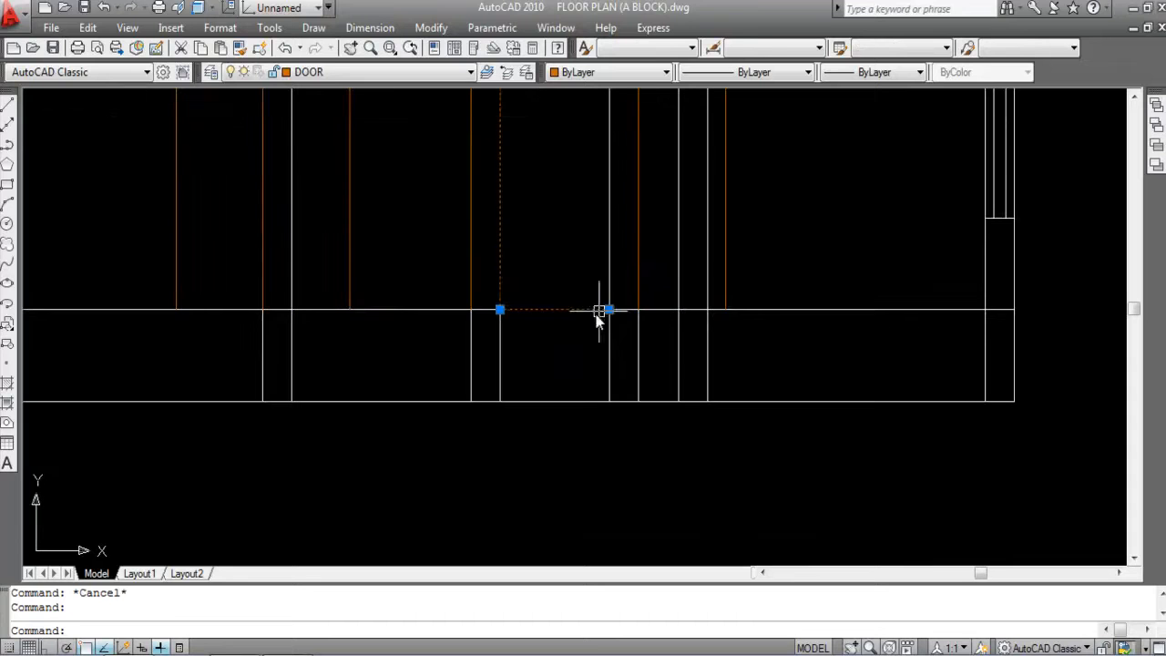
key("Escape")
type("TR")
key("Return")
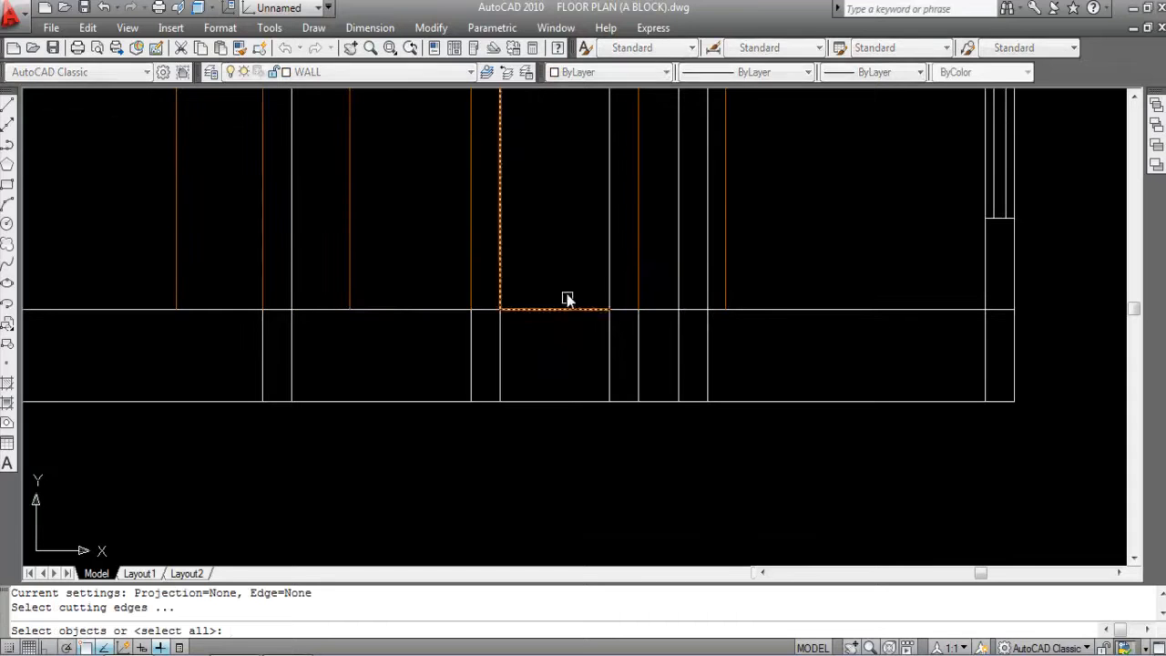
key("Return")
left_click(557, 310)
key("Escape")
left_click(501, 285)
scroll(505, 289, "down", 3)
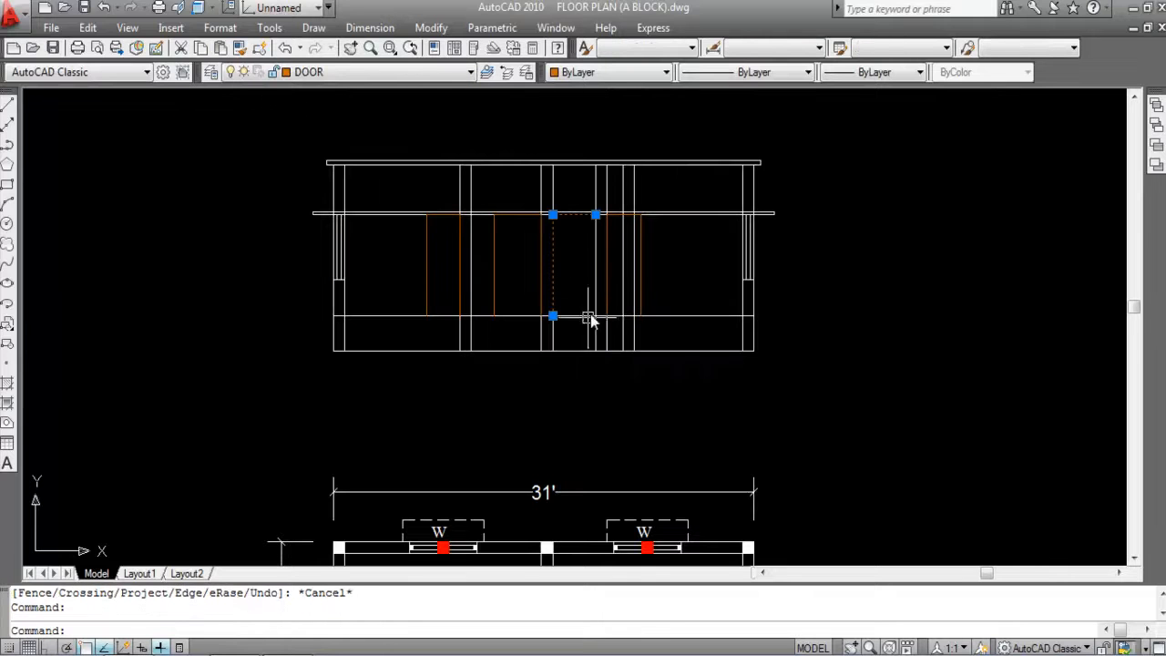
key("Escape")
Step: Offset the outline of the 8'-0" x 8'-0" toilet's door D2 inward by 3 to form its frame in the section
scroll(617, 310, "up", 2)
mouse_move(663, 311)
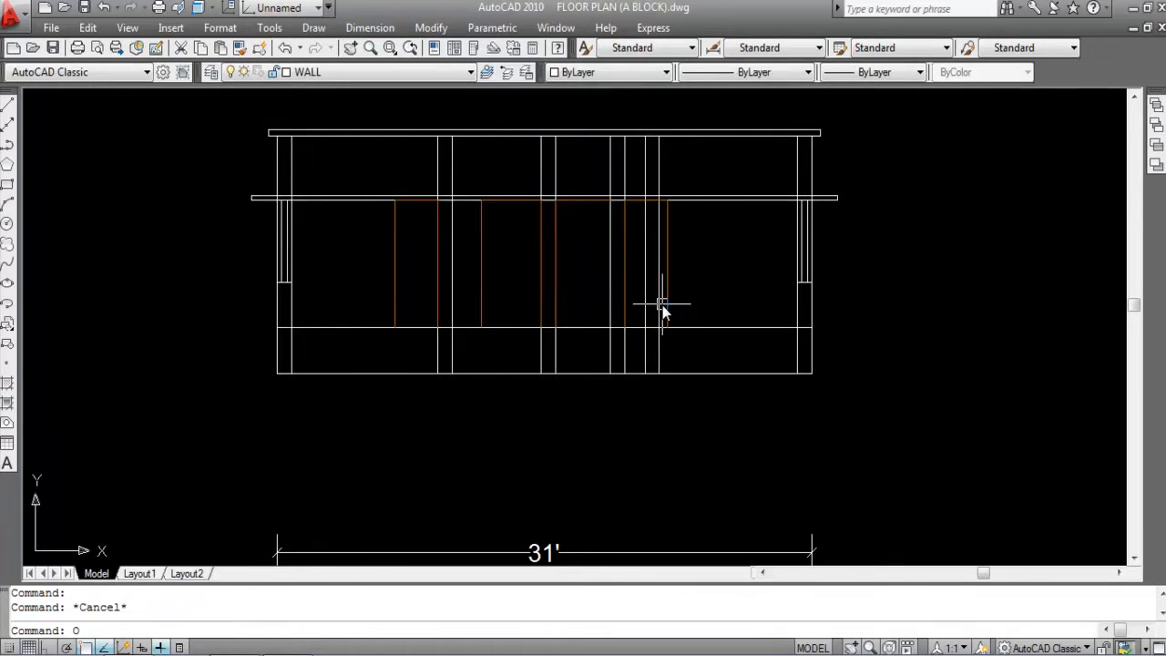
key("Return")
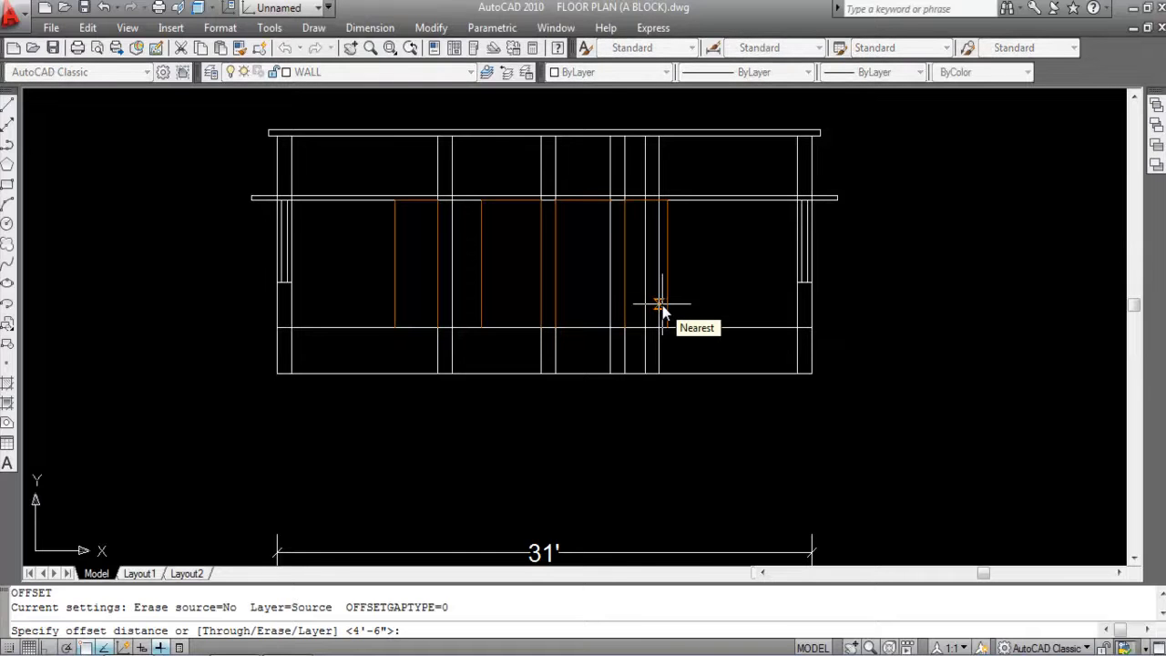
type("3")
key("Return")
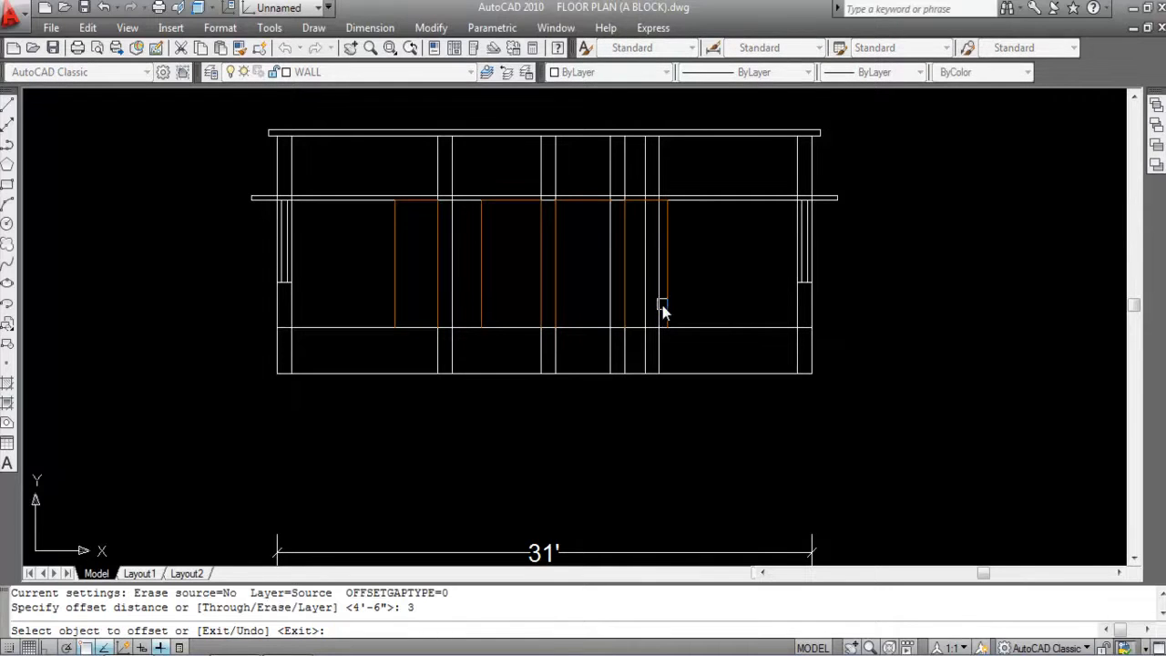
left_click(668, 282)
scroll(643, 285, "up", 2)
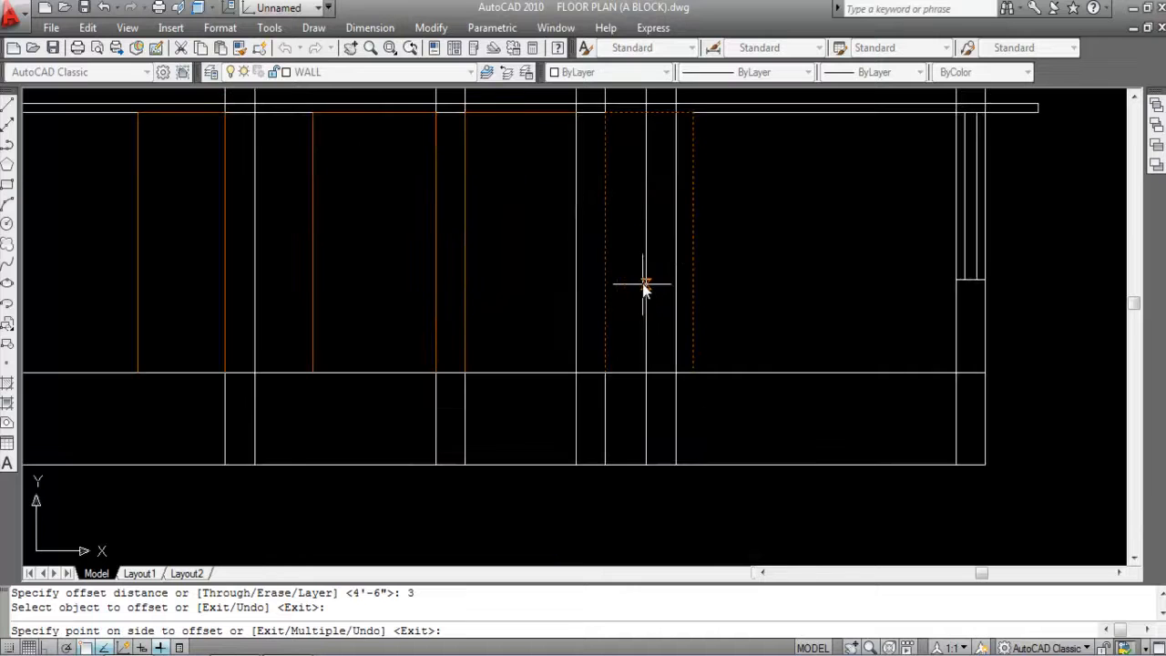
left_click(687, 299)
scroll(687, 299, "down", 2)
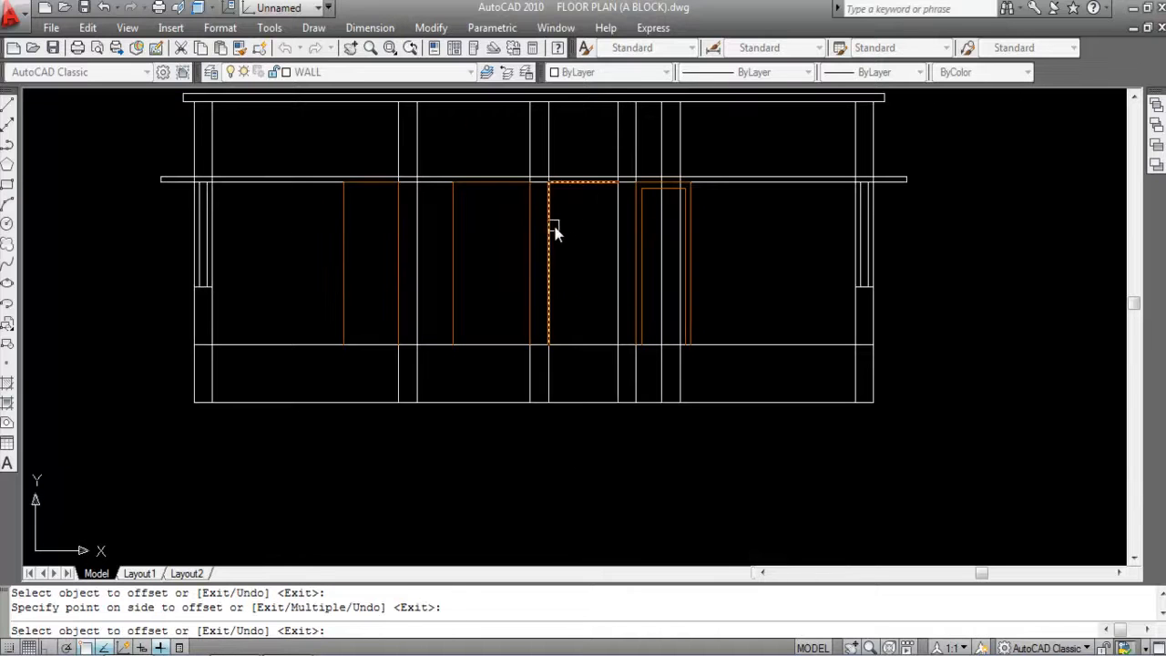
Step: Offset both D1 door outlines and the 8'-6" x 7'-0" toilet's door D2 inward by 3 to form their frames
left_click(549, 227)
left_click(591, 243)
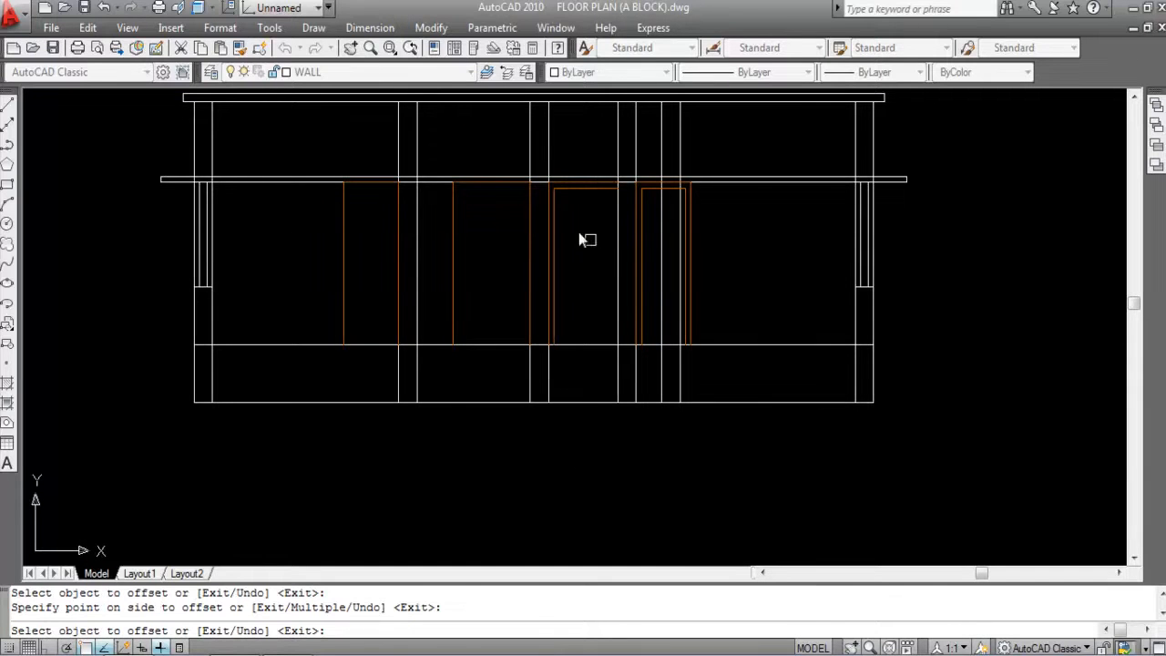
left_click(453, 230)
left_click(494, 235)
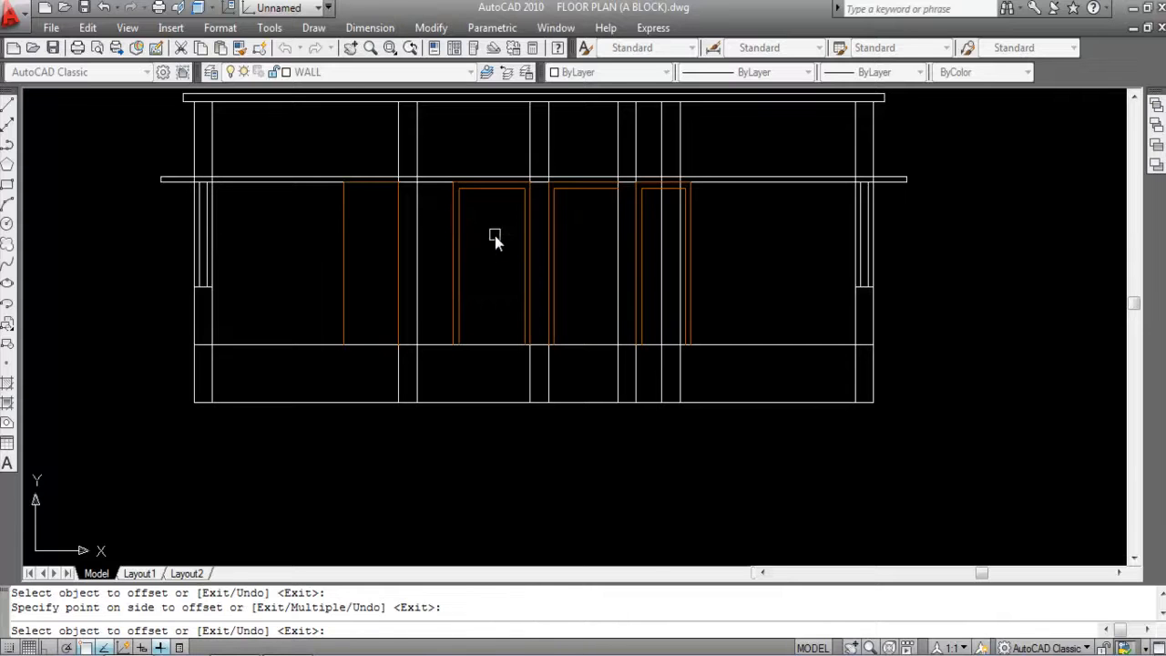
left_click(346, 224)
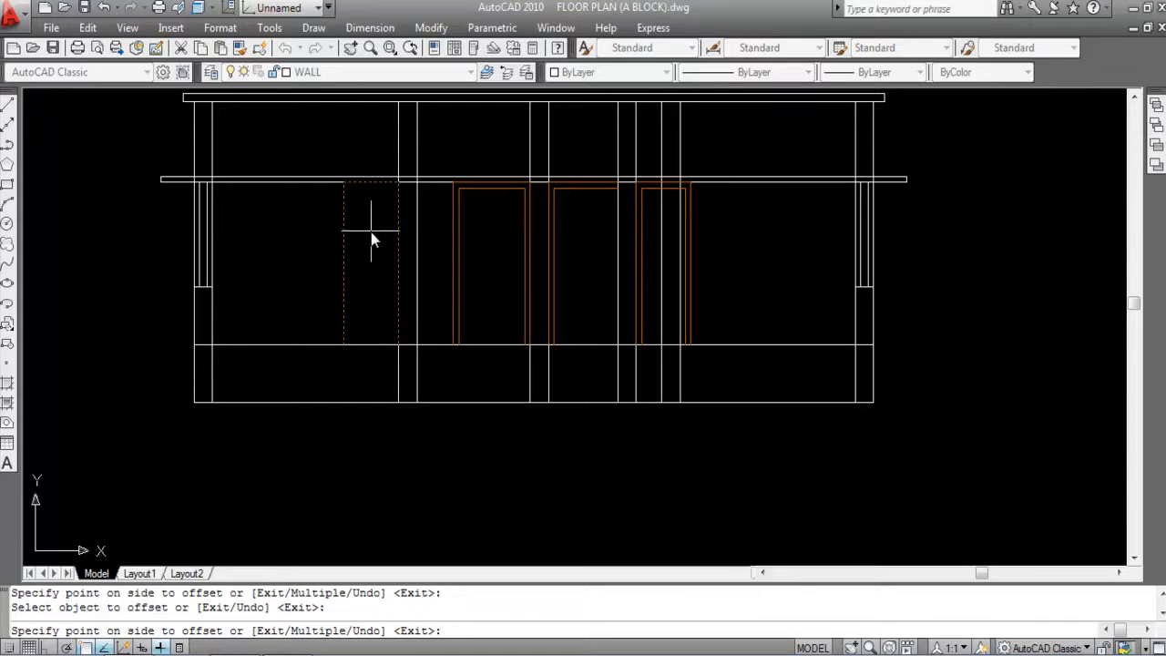
left_click(371, 232)
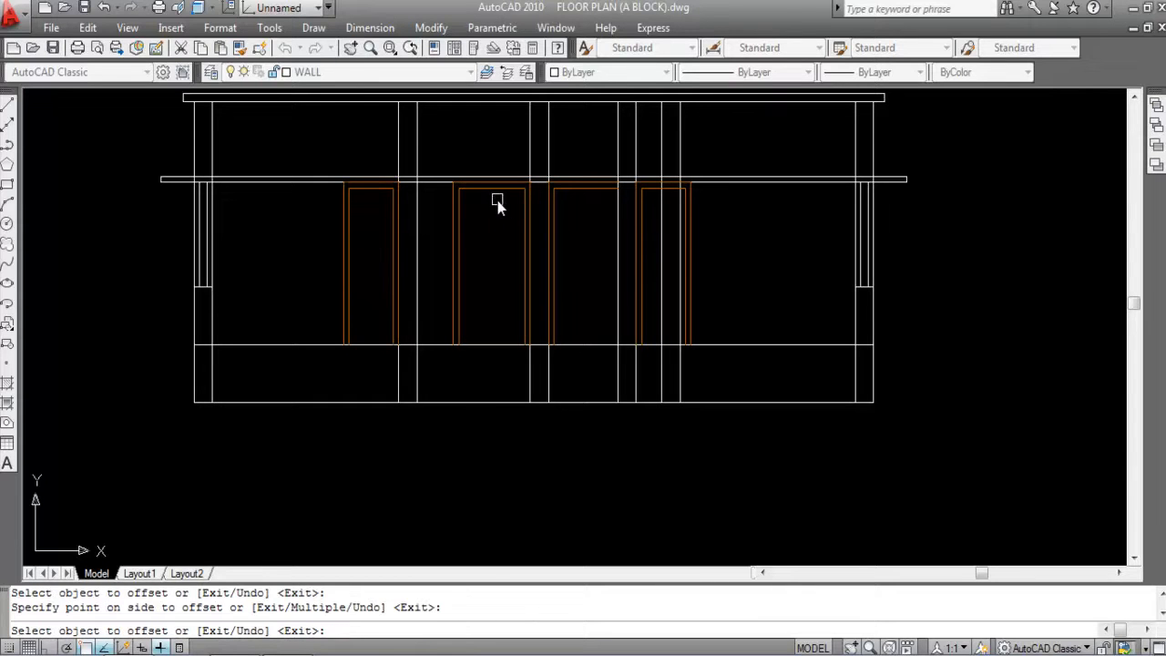
key("Escape")
scroll(502, 206, "down", 2)
scroll(578, 213, "down", 5)
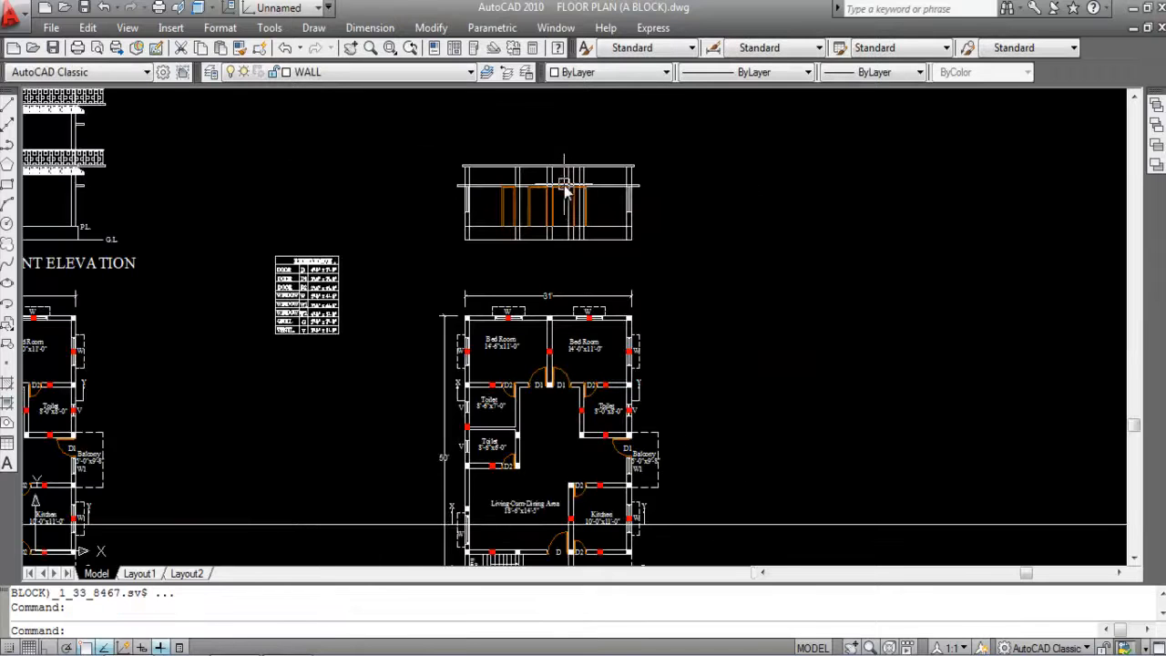
scroll(572, 332, "up", 5)
scroll(564, 273, "down", 5)
scroll(557, 196, "up", 6)
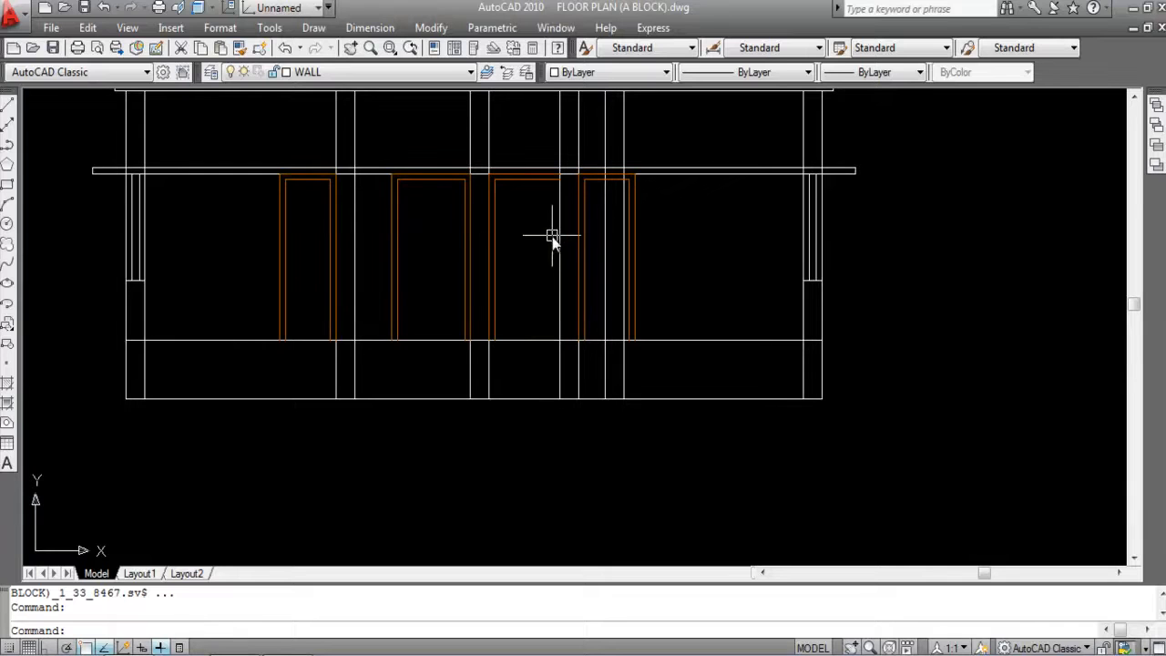
scroll(527, 177, "down", 2)
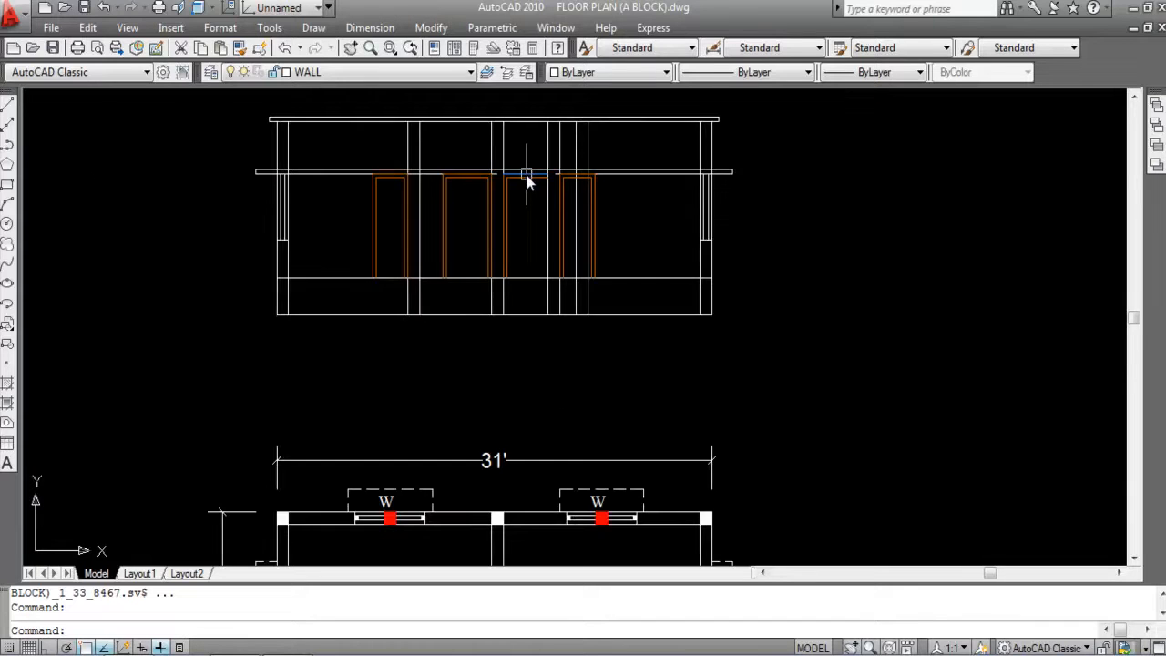
scroll(538, 198, "down", 2)
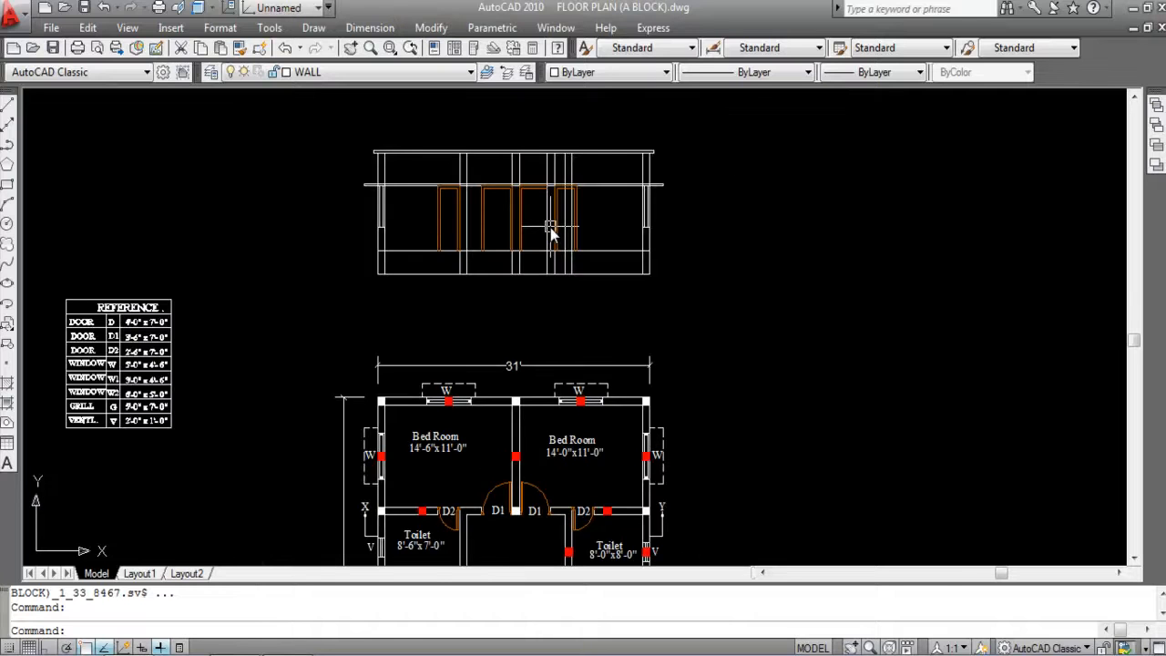
mouse_move(527, 233)
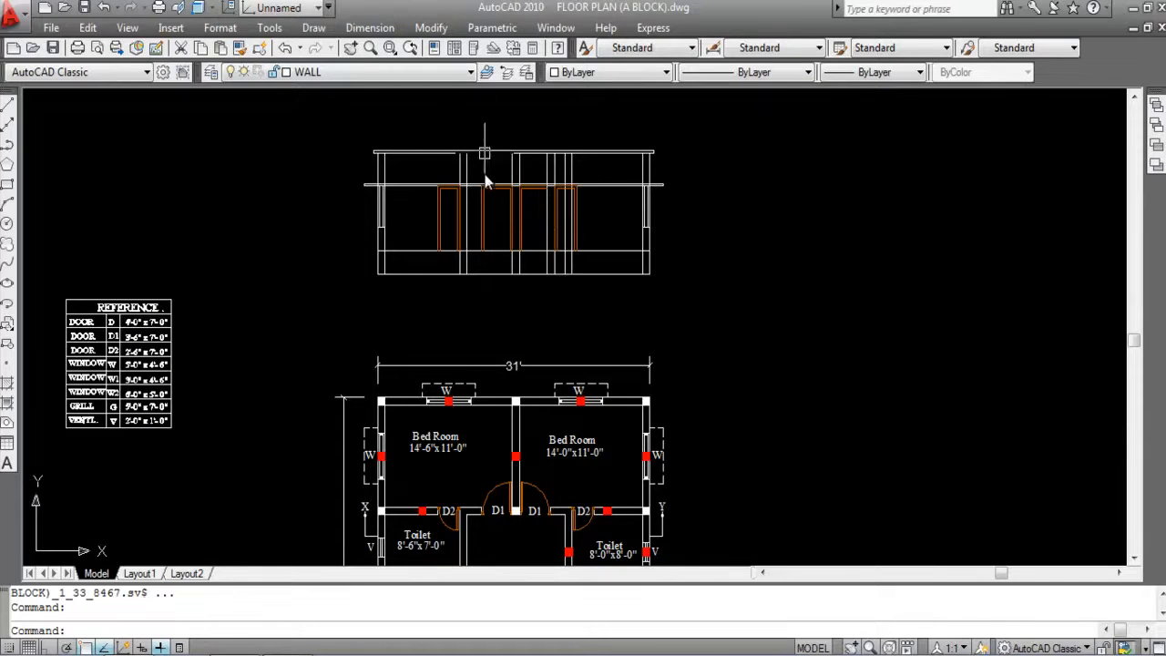
Step: Offset the section's lintel bottom line upward by 6 to form the lintel's top line
scroll(444, 179, "up", 4)
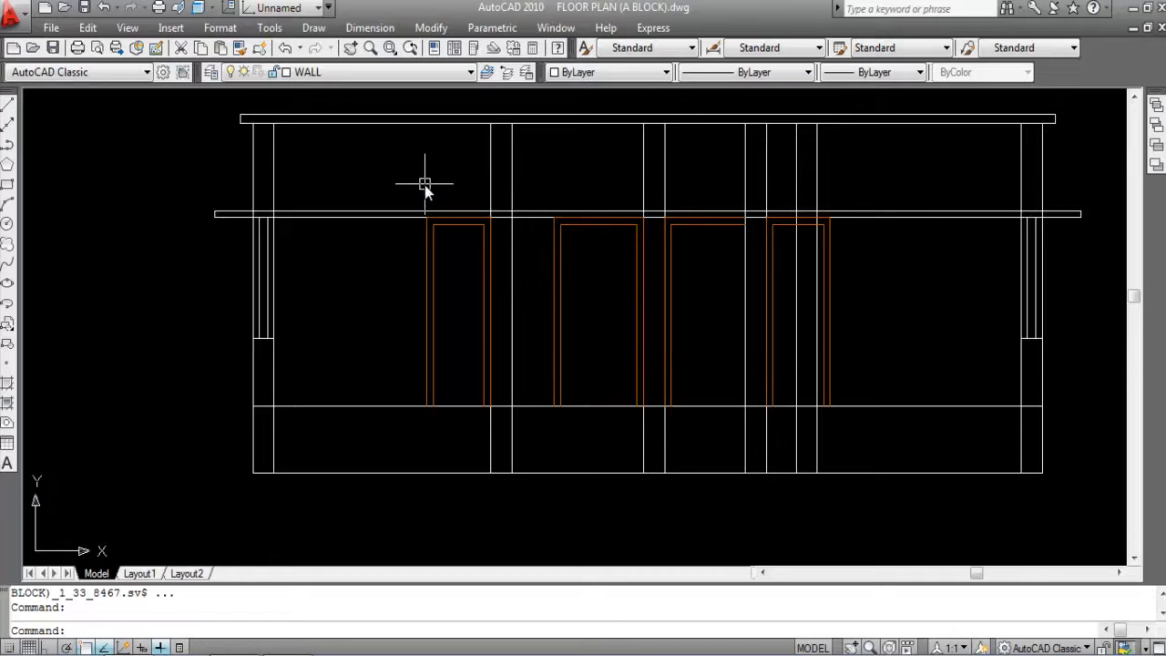
key("Return")
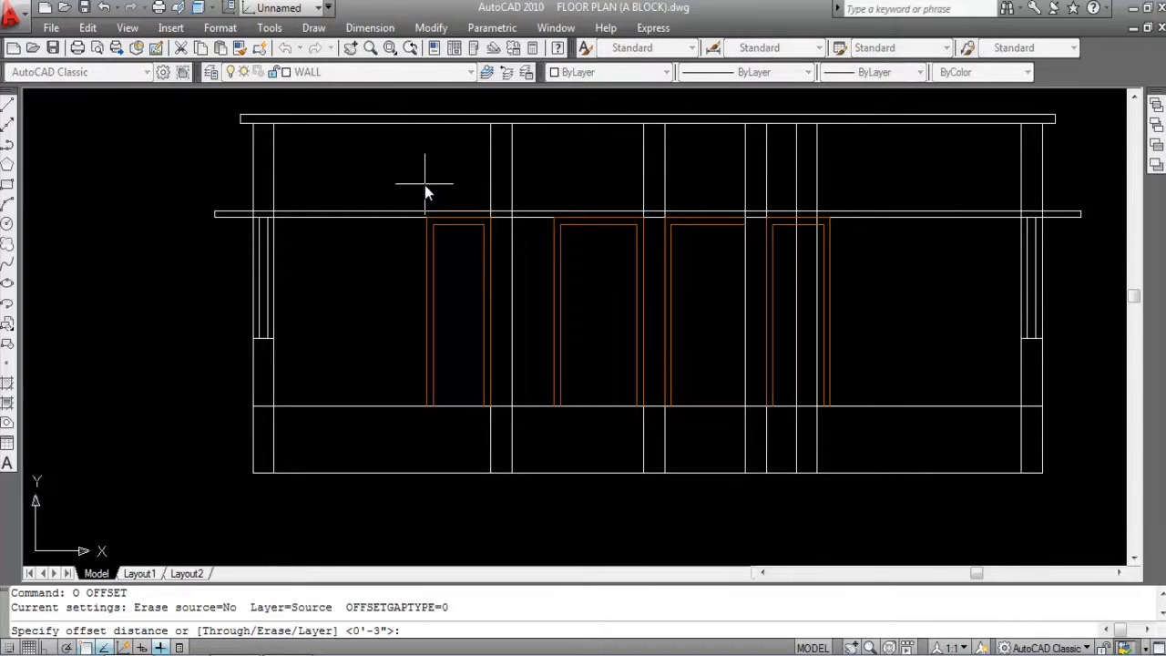
type("6")
key("Return")
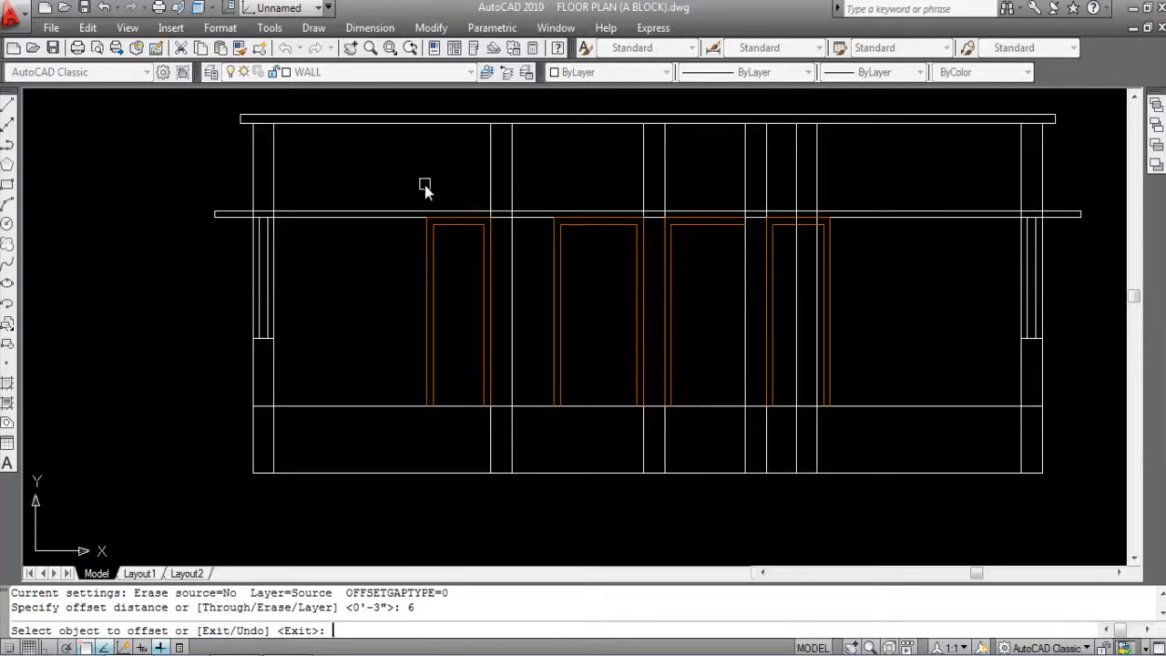
left_click(366, 219)
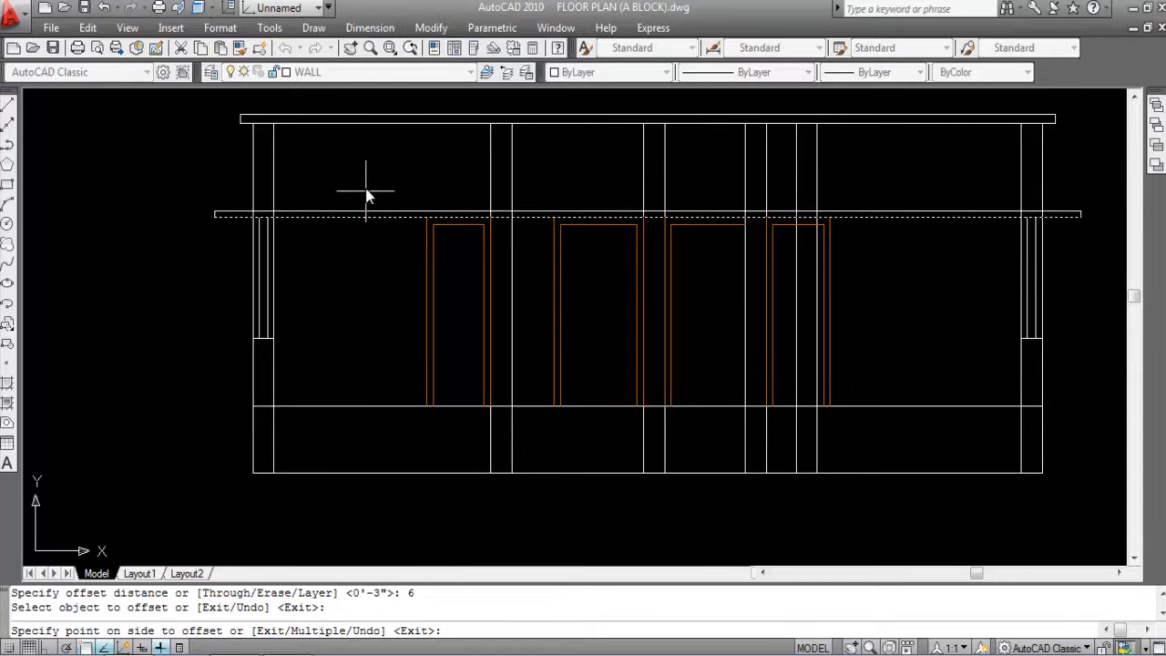
left_click(368, 154)
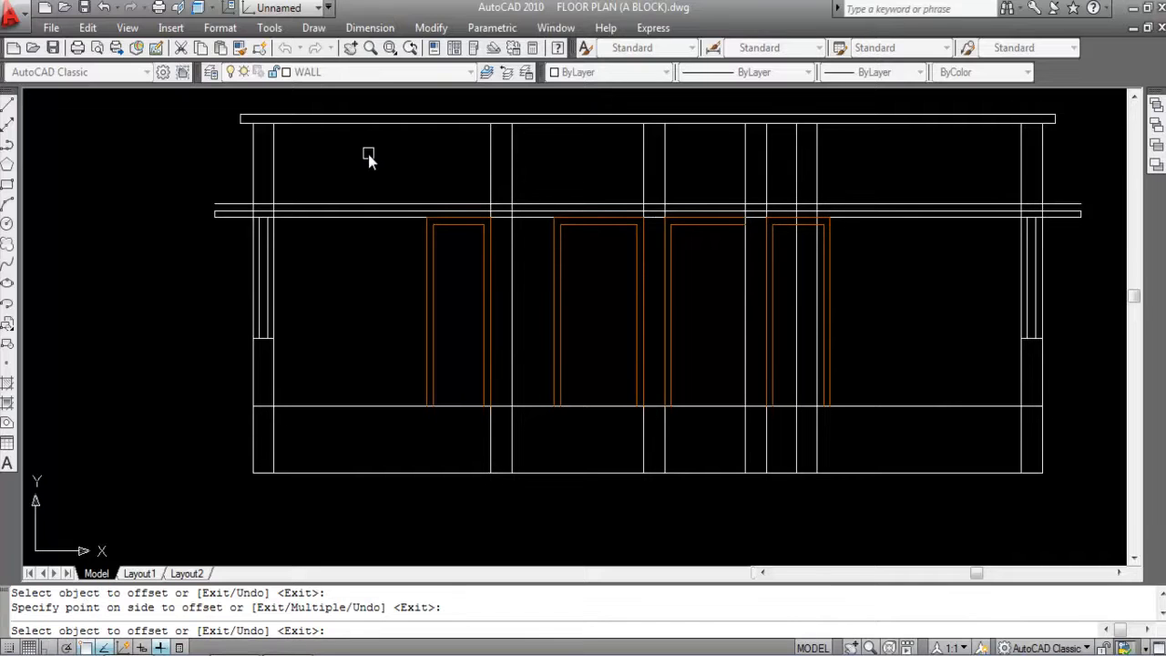
key("Escape")
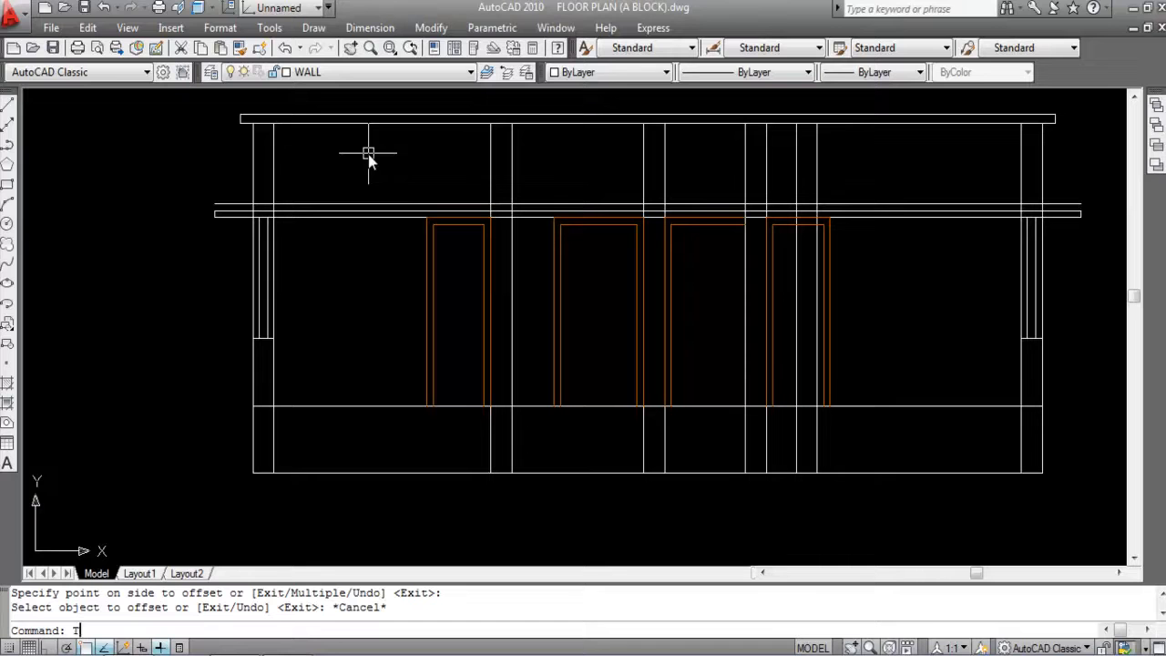
Step: Trim the sunshade's top line out of both outer walls and erase the stretch remaining between them
key("Return")
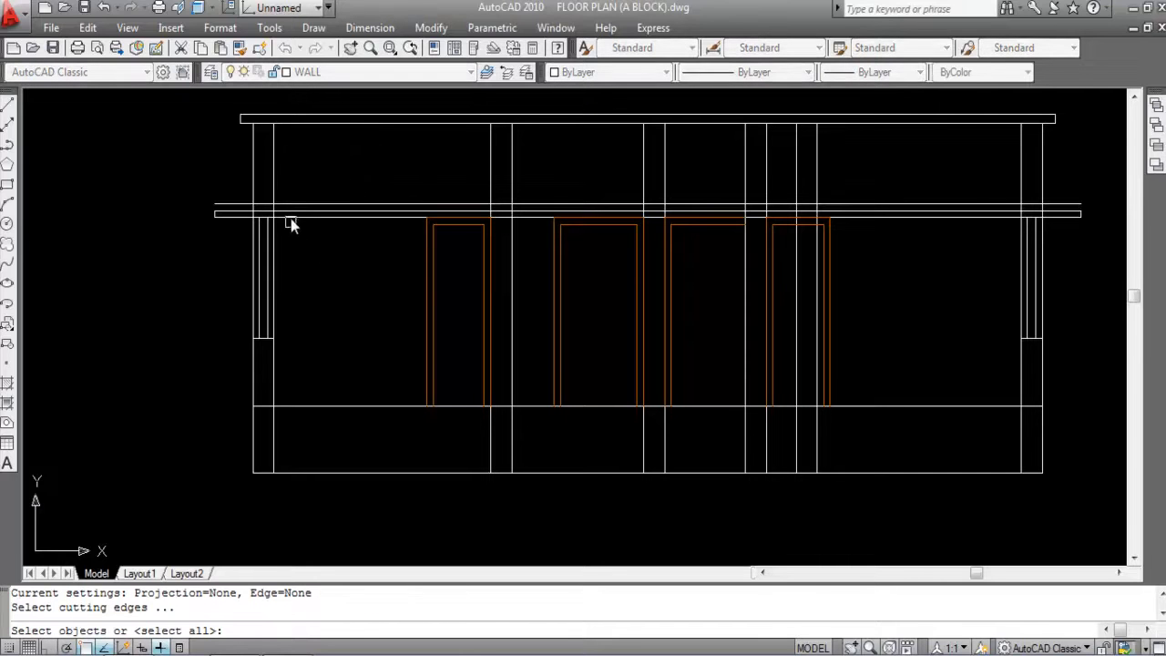
key("Return")
scroll(266, 210, "up", 3)
left_click(277, 186)
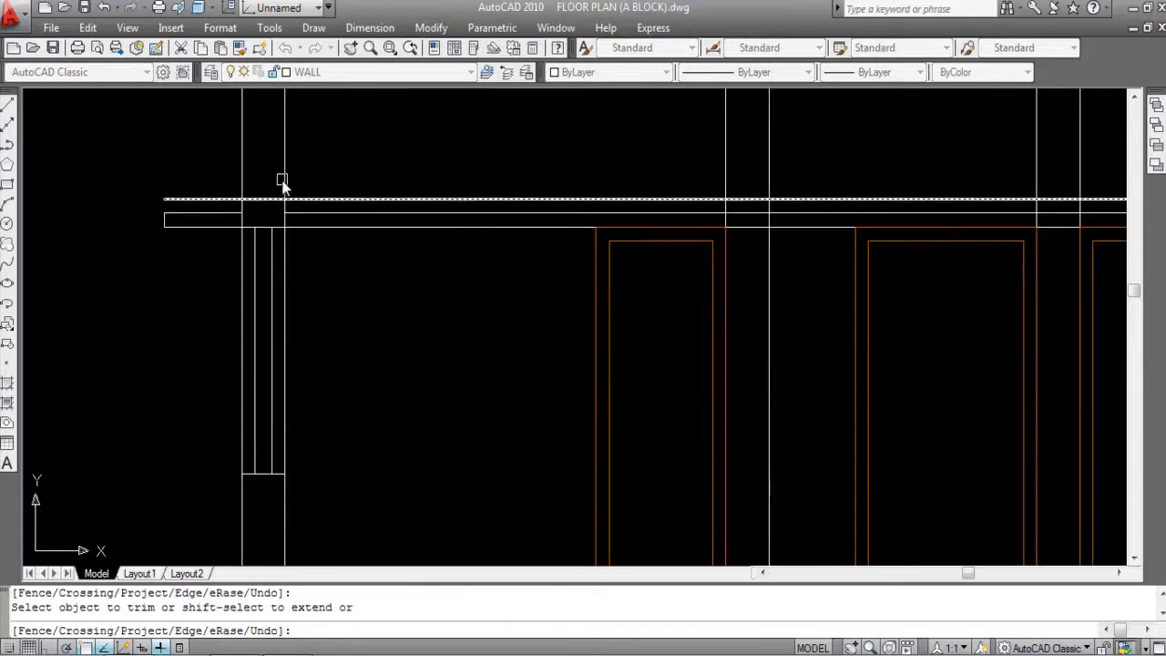
scroll(284, 187, "down", 5)
scroll(864, 191, "up", 4)
scroll(828, 240, "down", 4)
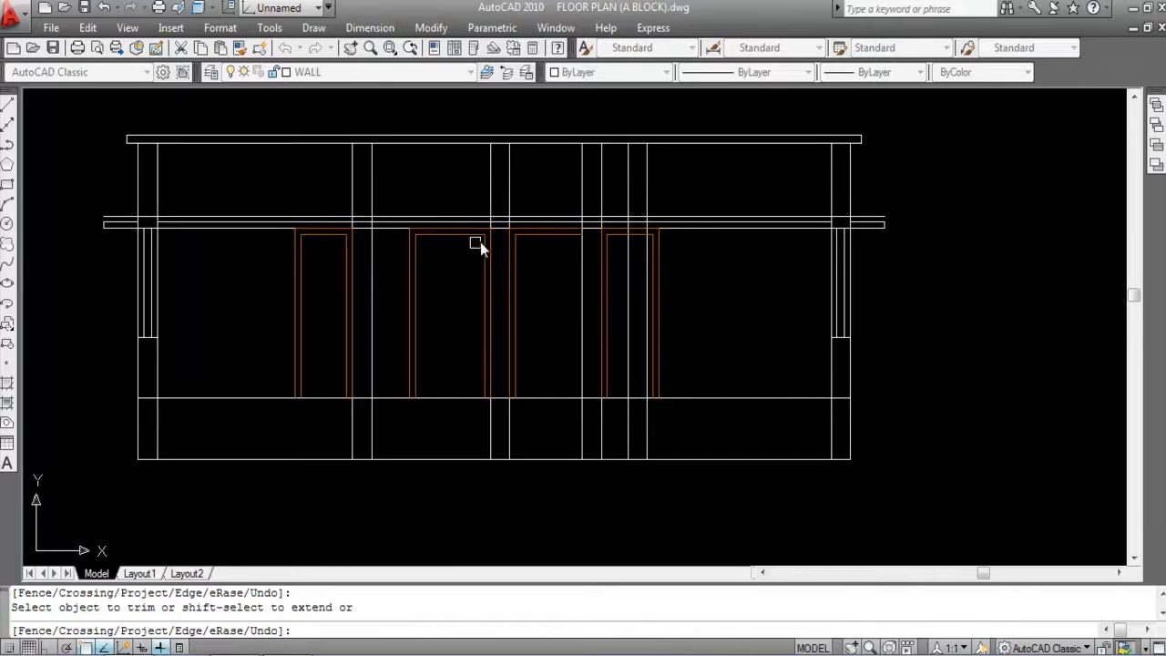
key("Escape")
left_click(687, 224)
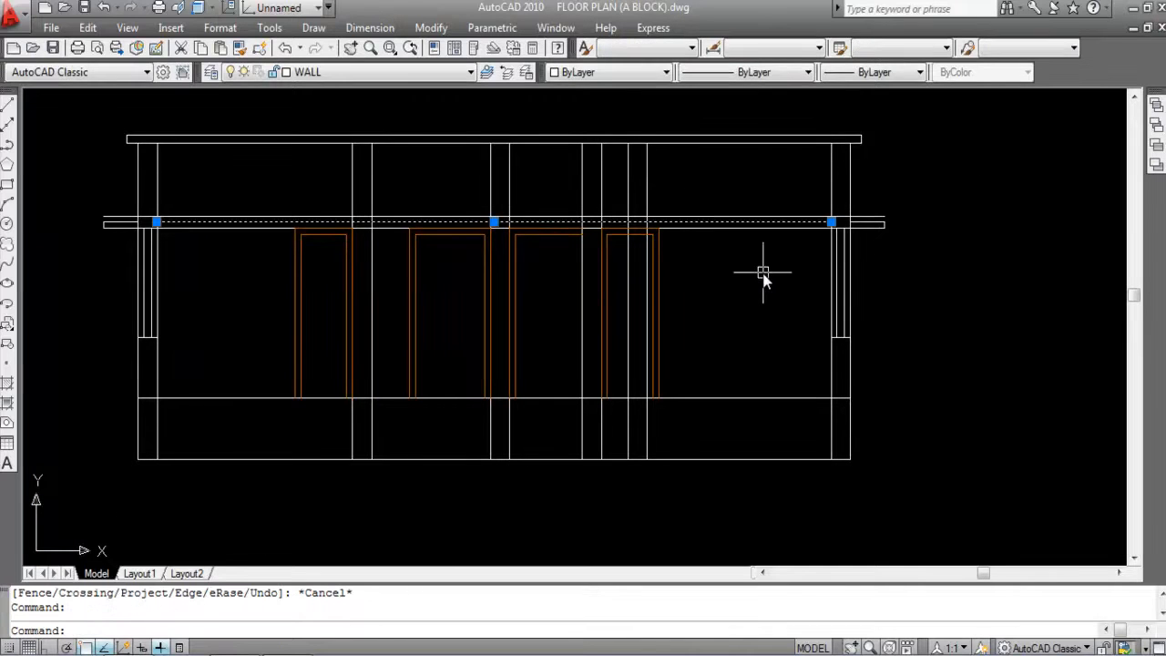
key("Delete")
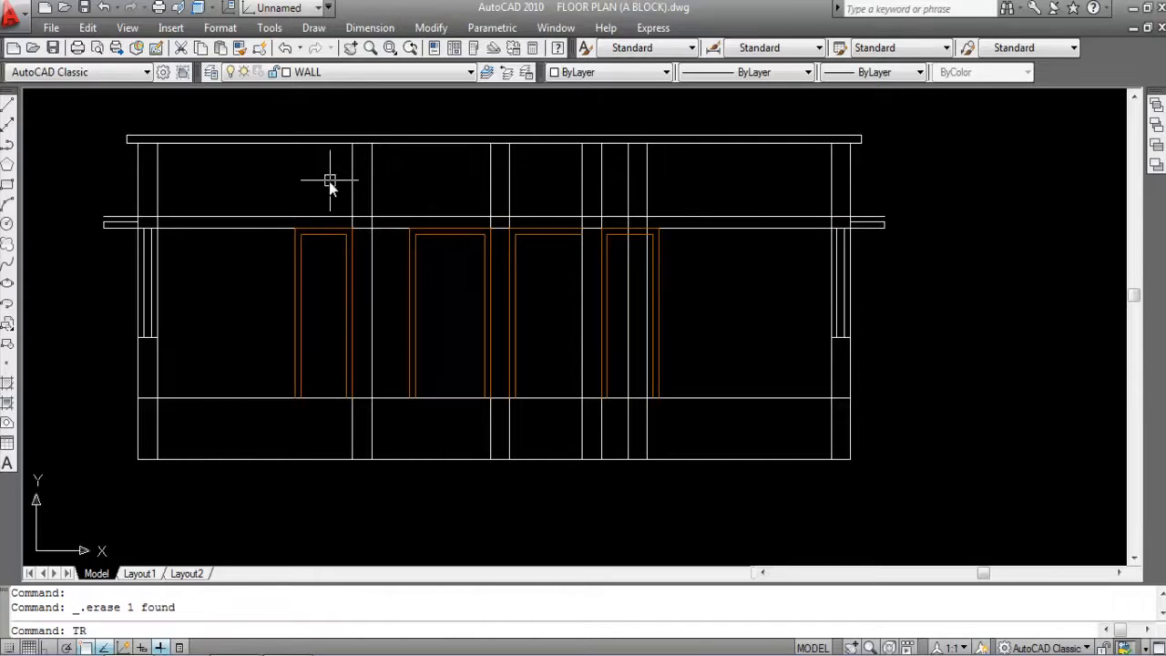
Step: Using the wall lines as cutting edges, trim the lintel lines between walls from the left sunshade to the third inner wall
key("Return")
left_click(884, 188)
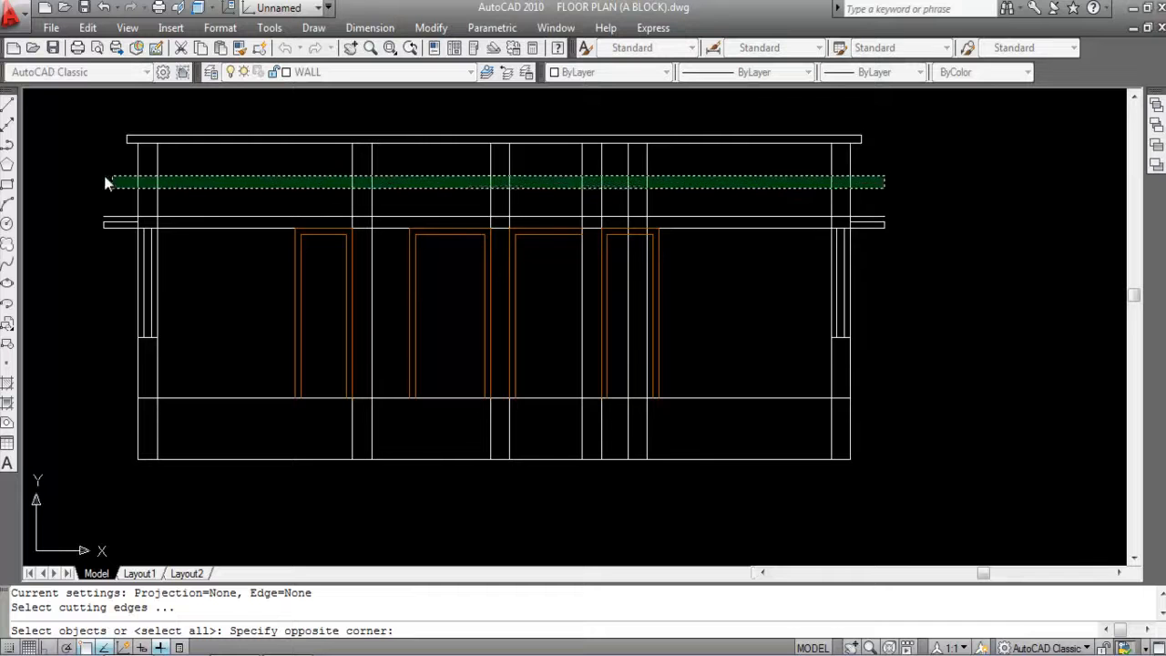
left_click(132, 184)
key("Return")
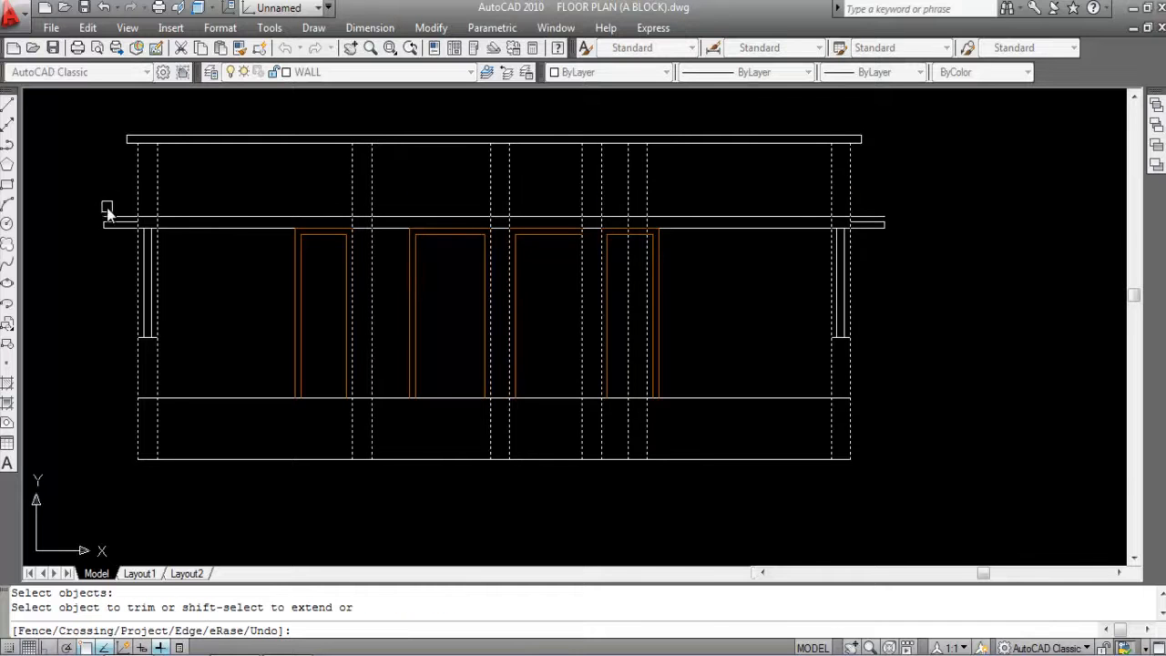
scroll(107, 213, "up", 2)
left_click(117, 220)
left_click(285, 227)
left_click(268, 238)
left_click(512, 222)
left_click(516, 239)
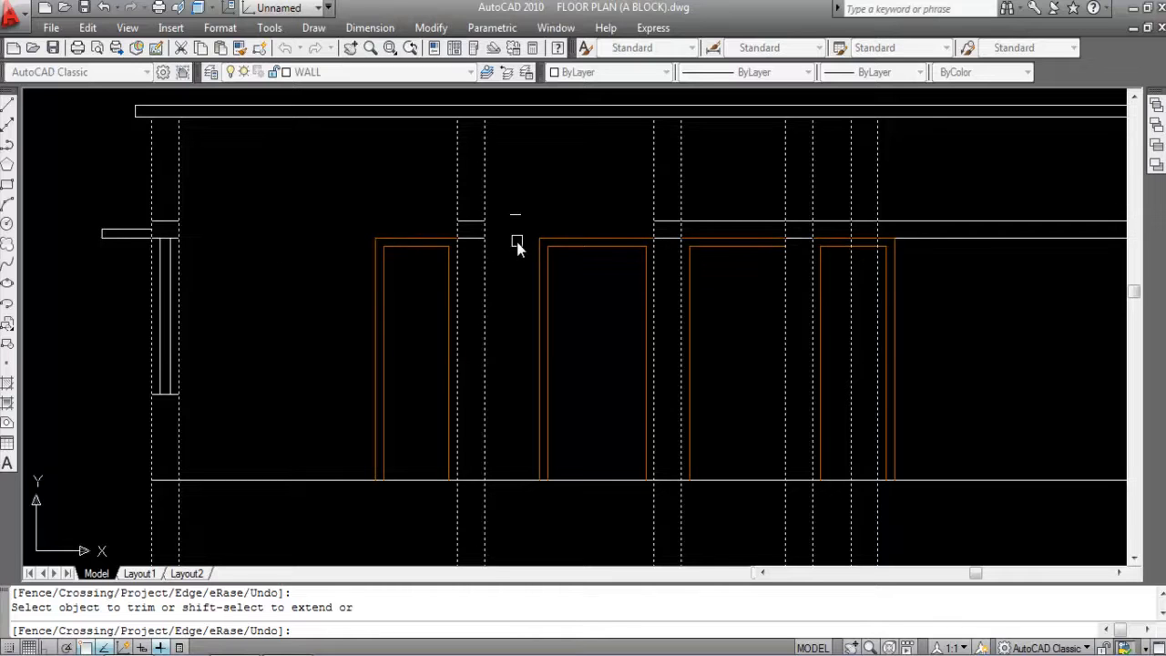
left_click(724, 219)
left_click(718, 240)
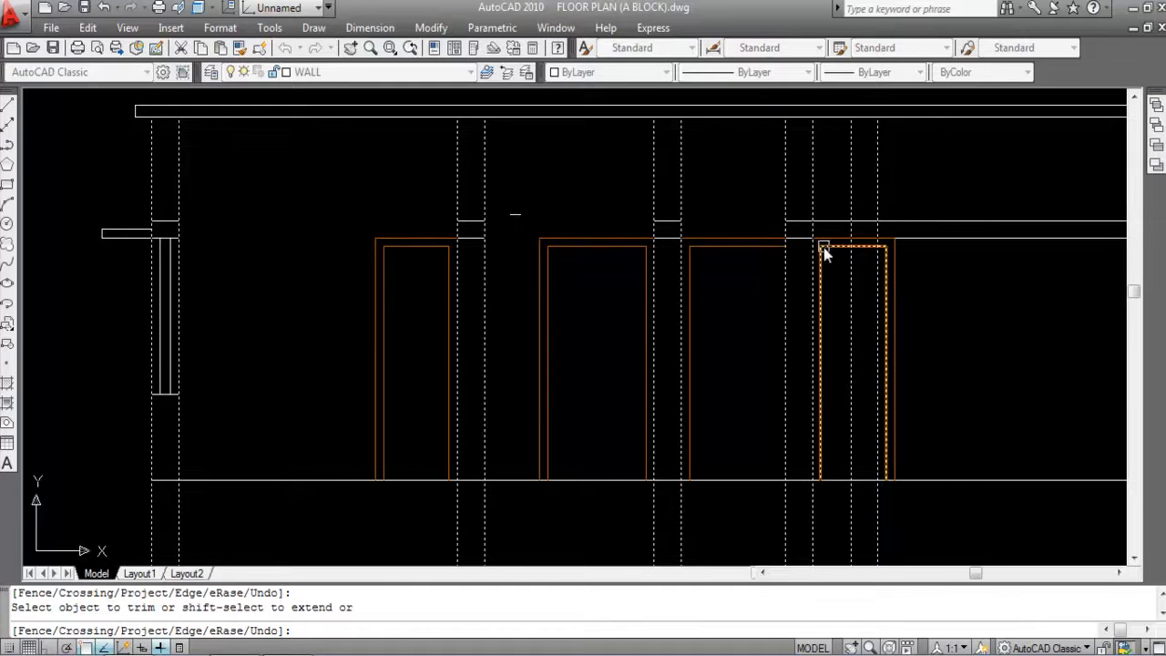
Step: Trim the remaining lintel lines from the third inner wall to the right outer wall and above the right sunshade
scroll(623, 246, "down", 2)
scroll(745, 248, "up", 3)
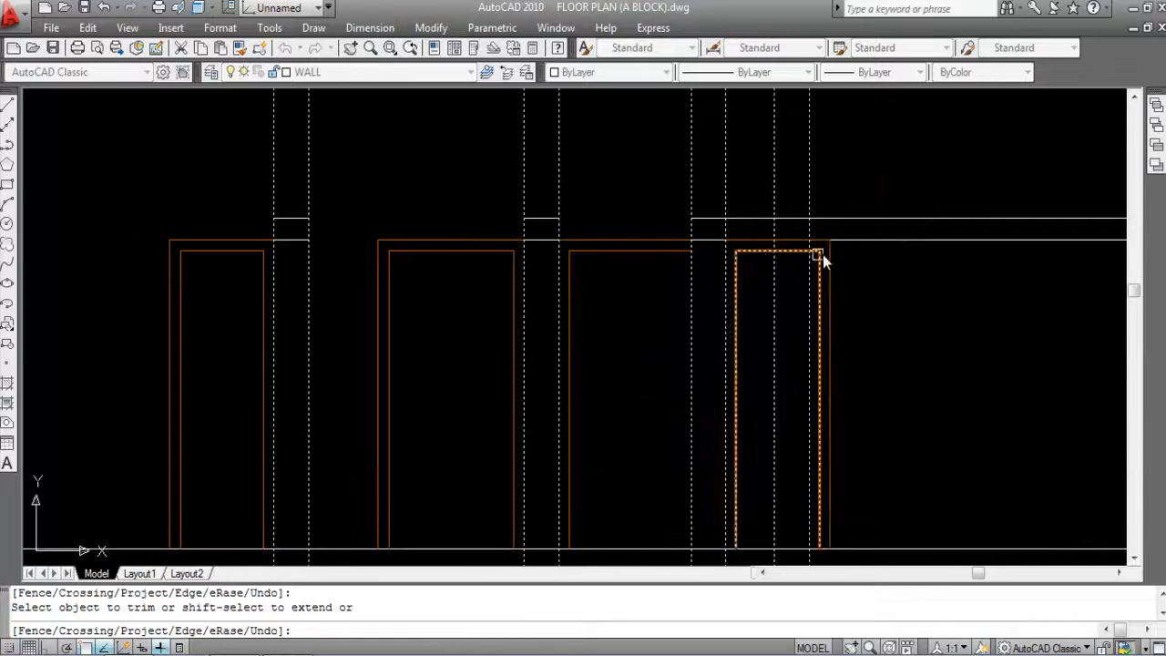
scroll(781, 258, "down", 2)
left_click(745, 235)
left_click(873, 248)
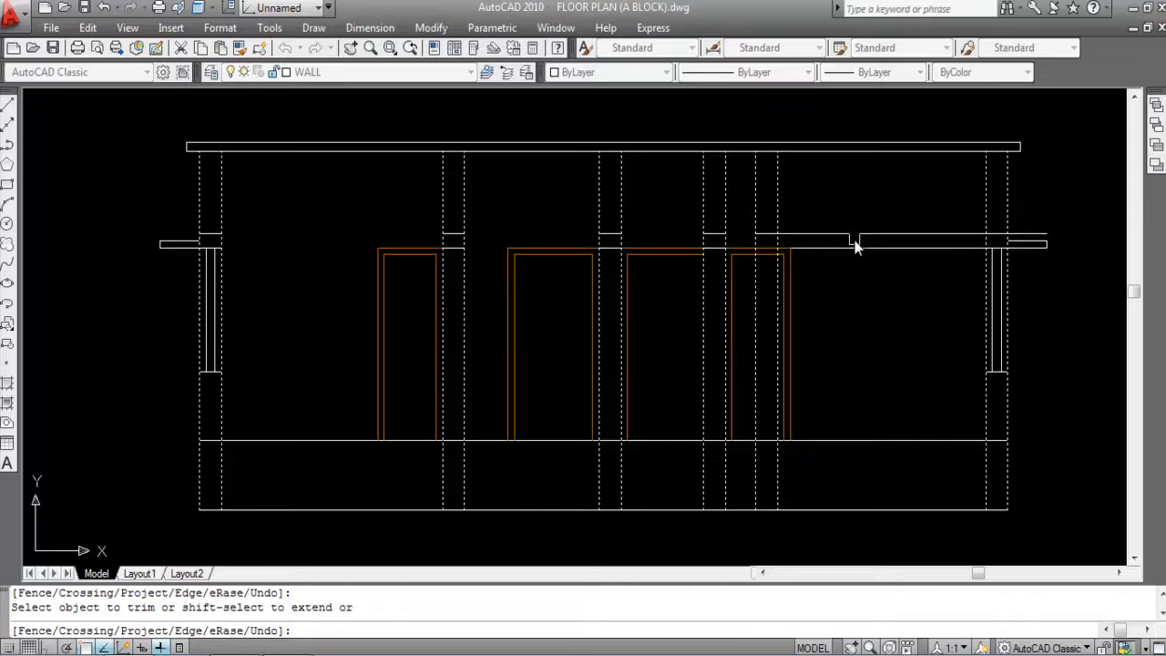
left_click(905, 246)
left_click(907, 233)
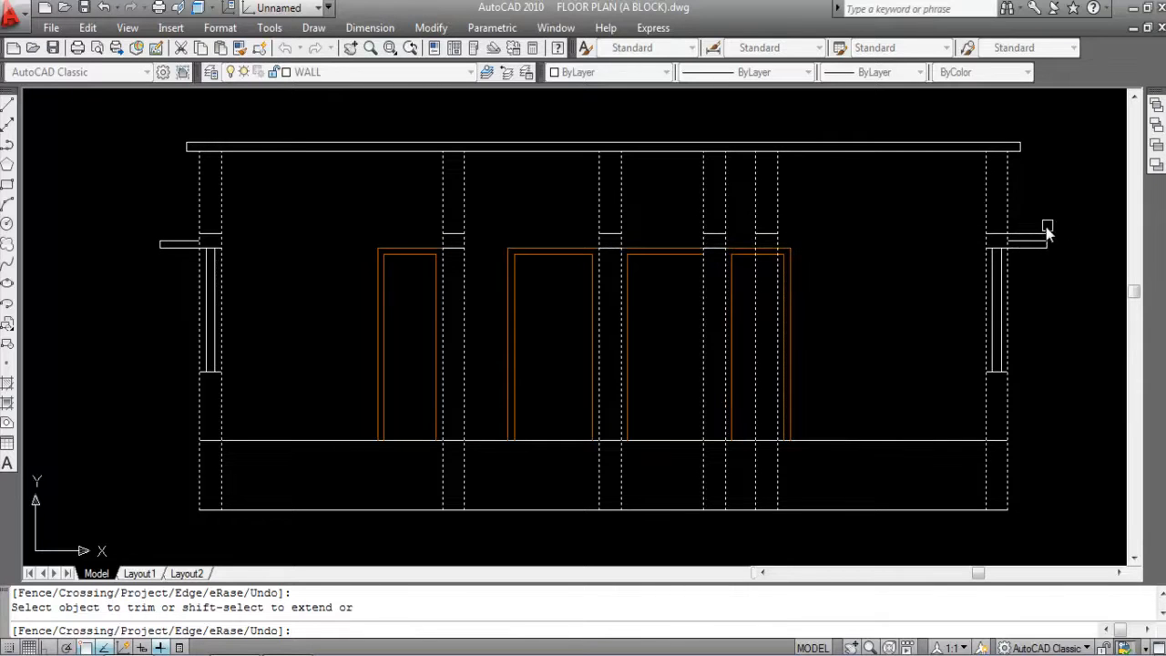
key("Escape")
key("Escape")
Step: Send the outlines of both D1 doors and the 8'-0" x 8'-0" toilet's door D2 to the back of the draw order
left_click(648, 247)
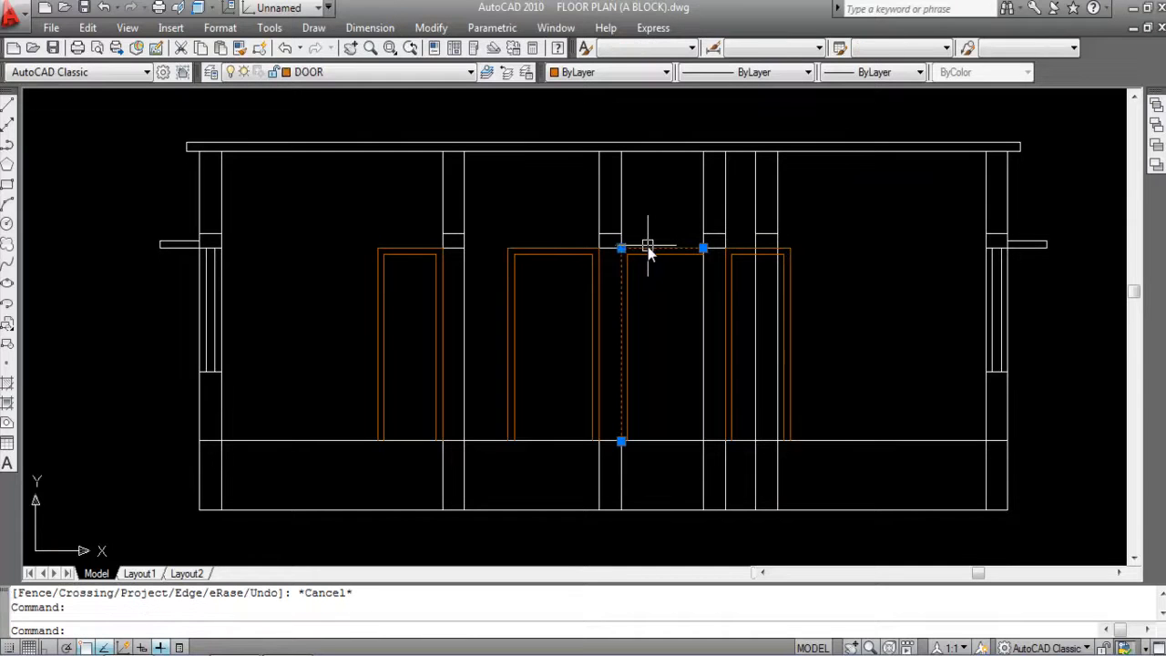
left_click(741, 252)
left_click(560, 250)
right_click(563, 254)
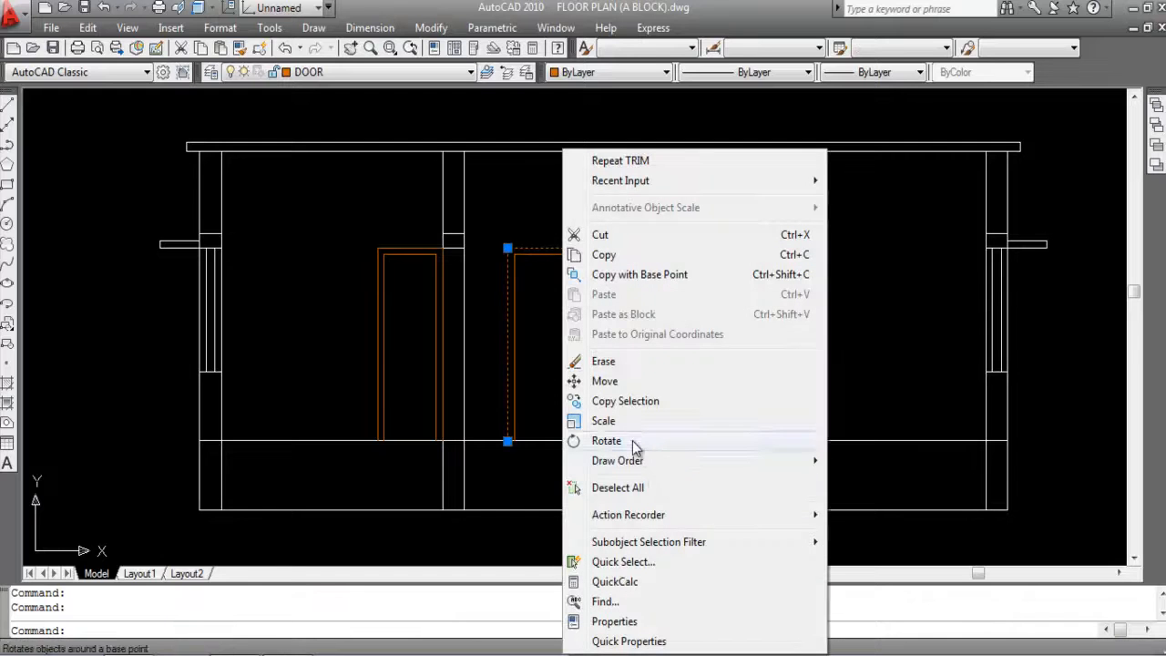
mouse_move(654, 465)
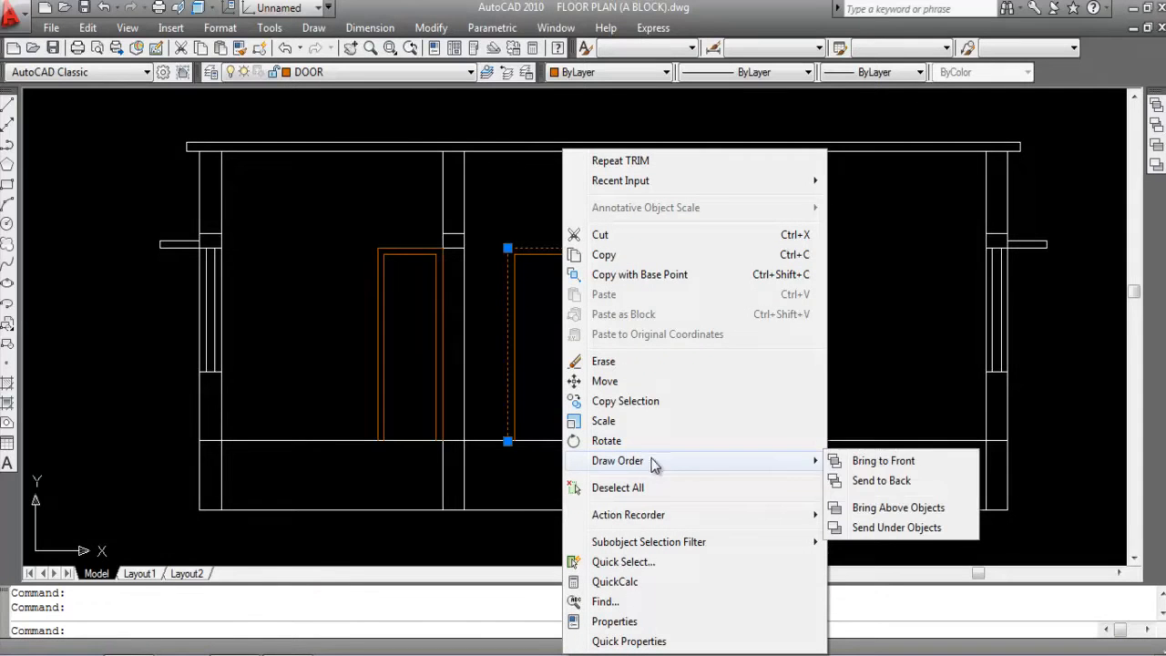
left_click(897, 481)
Step: Trim the lintel's leftover bottom line between the second and third and between the third and fourth inner walls
type("tr")
key("Return")
left_click(822, 218)
left_click(475, 202)
key("Return")
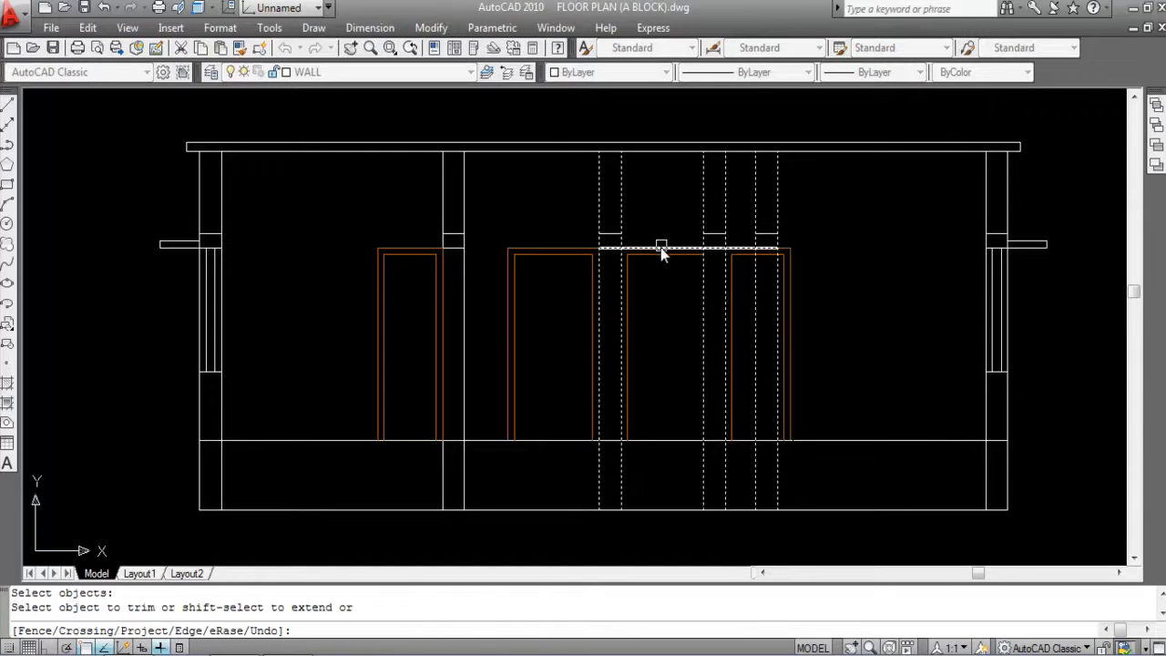
left_click(664, 249)
left_click(740, 247)
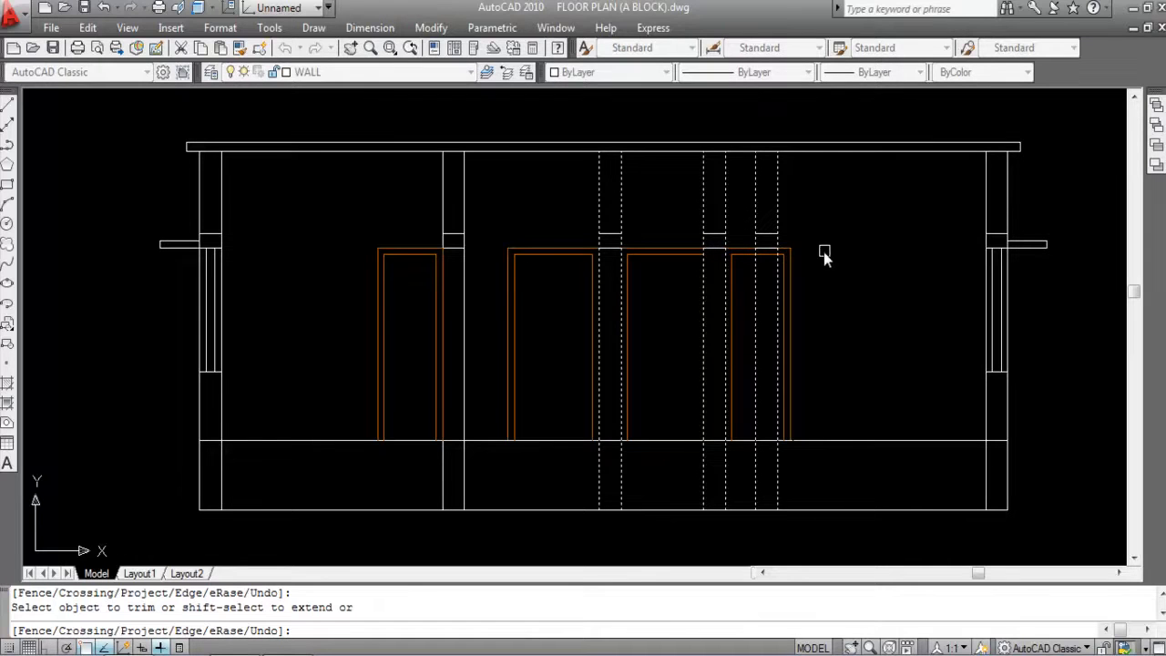
key("Escape")
Step: Inspect the lintel's bottom segment in the fourth inner wall above the 8'-0" x 8'-0" toilet's door D2 and regenerate the drawing
scroll(780, 252, "up", 3)
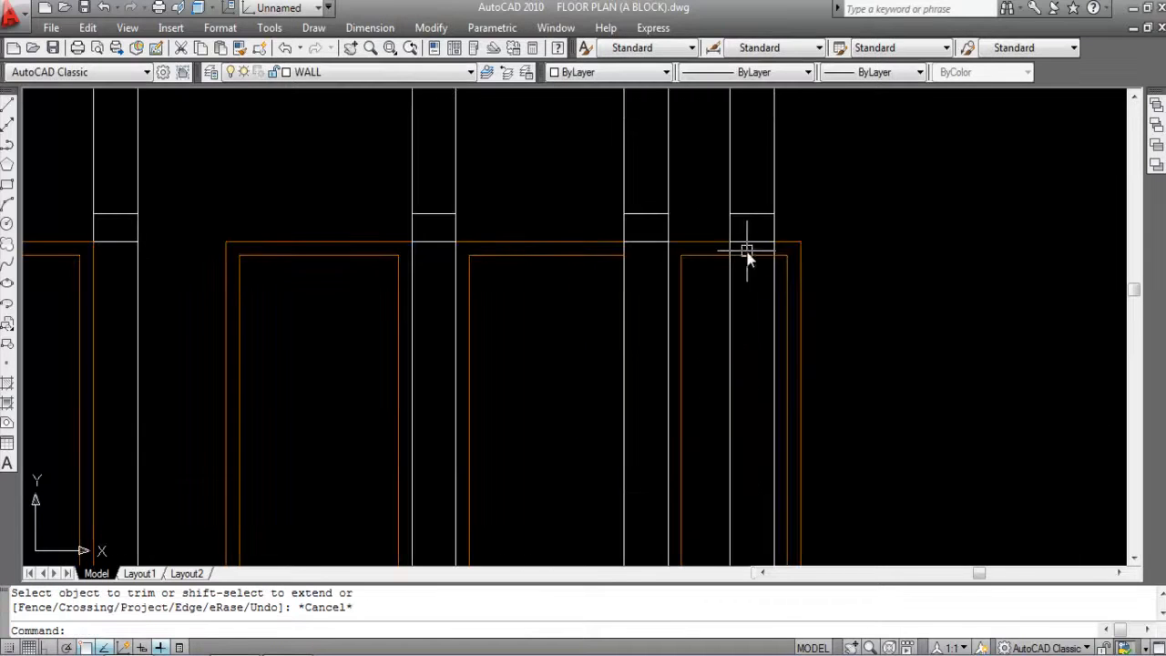
left_click(705, 222)
left_click(789, 257)
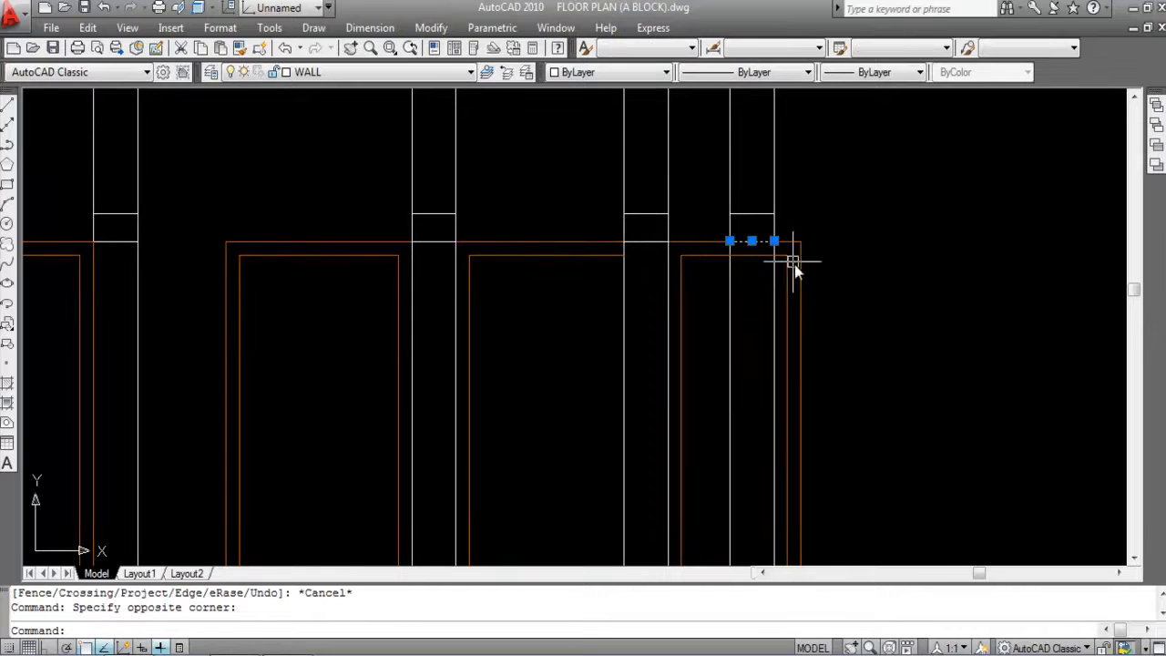
scroll(702, 219, "down", 2)
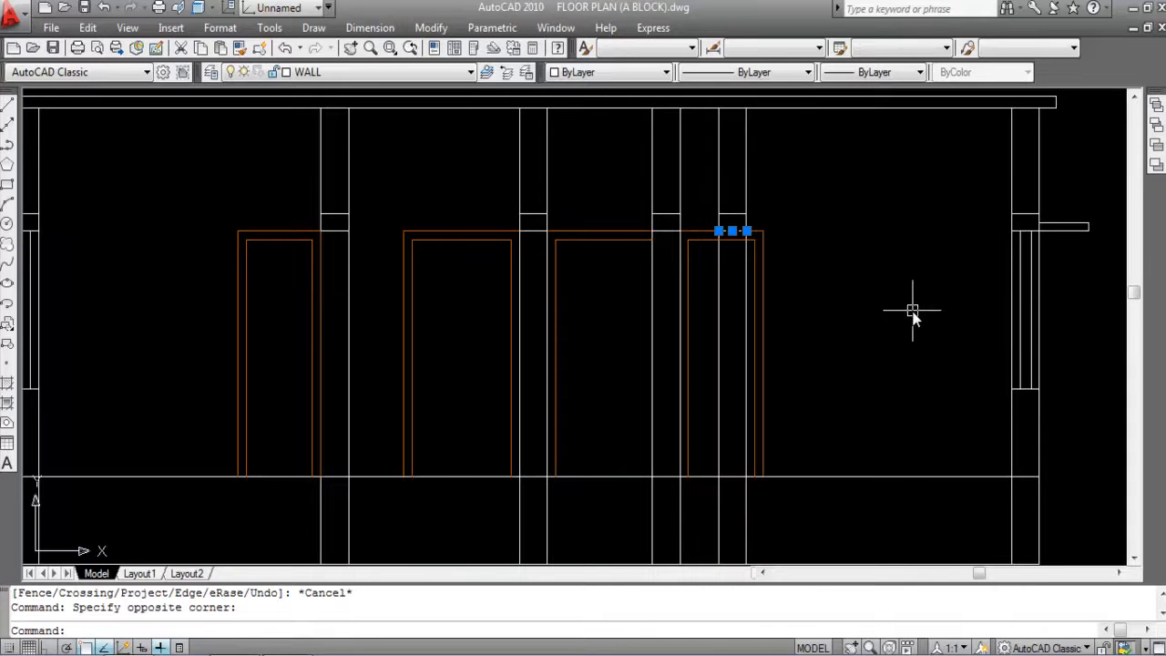
key("Escape")
scroll(789, 257, "down", 2)
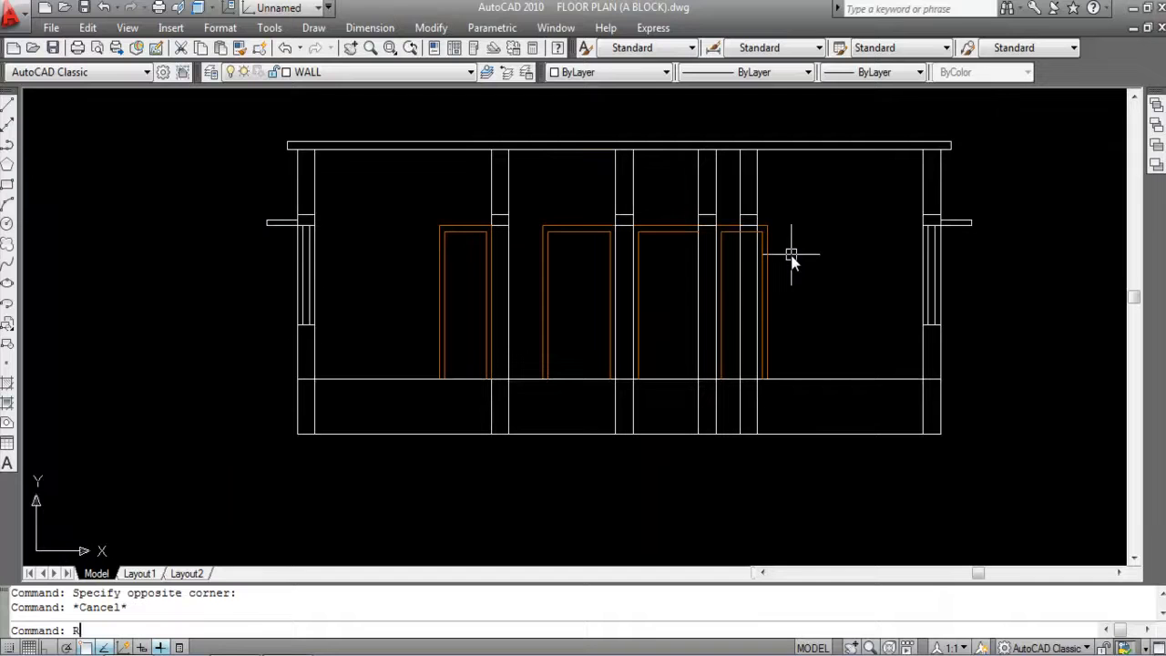
key("Return")
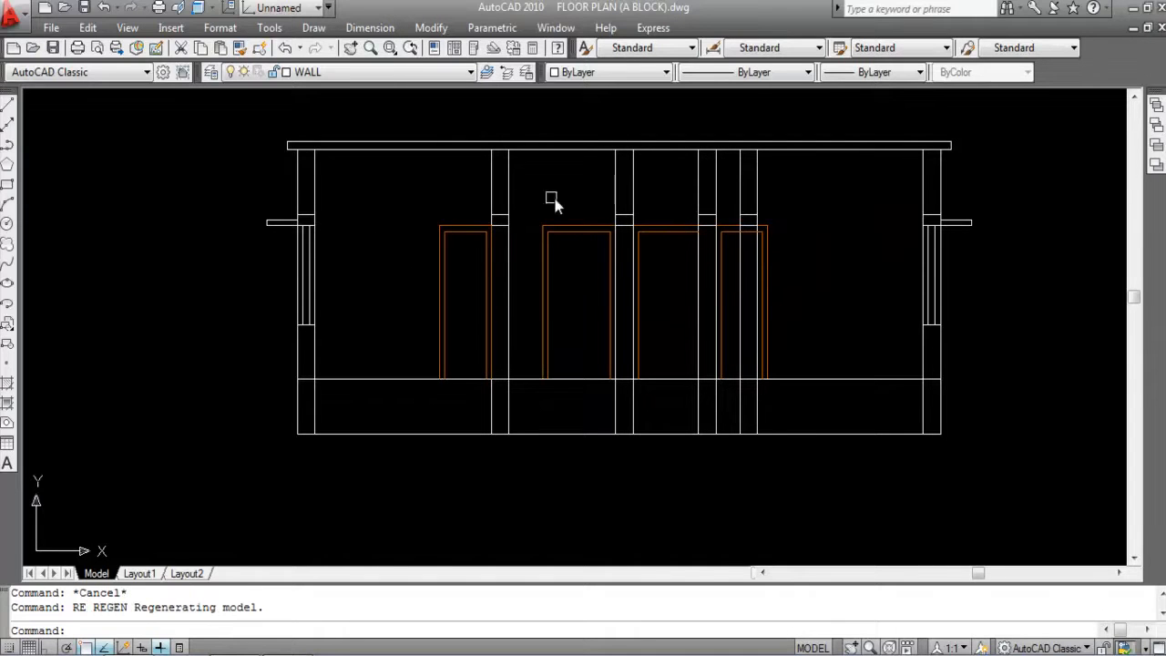
scroll(547, 269, "down", 2)
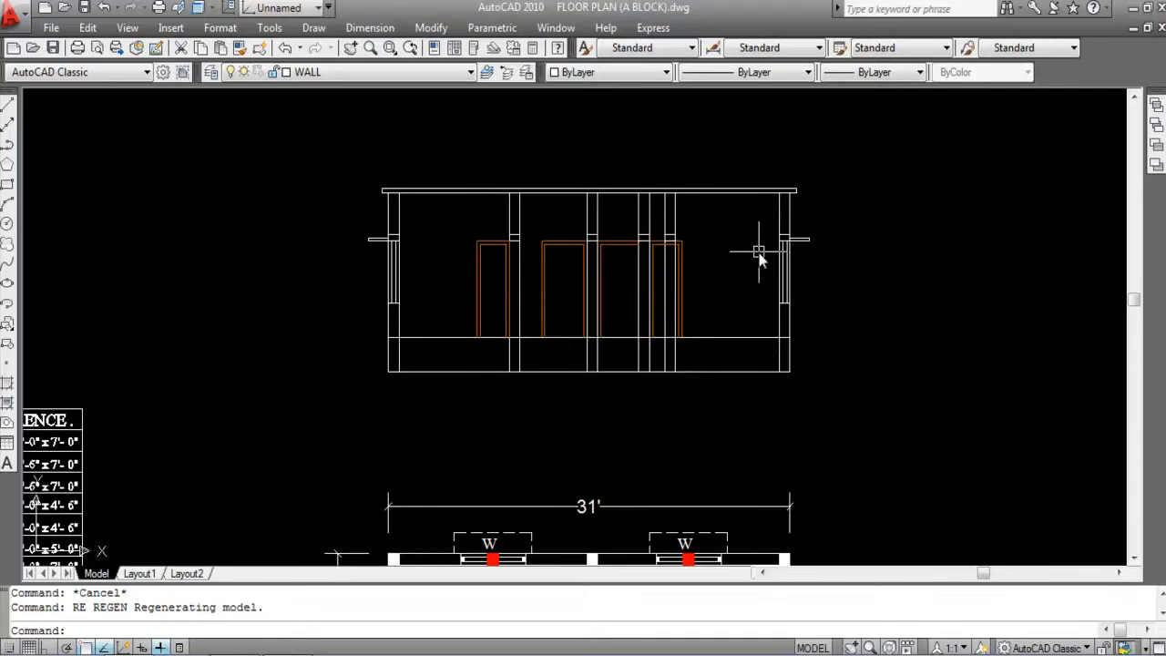
scroll(719, 246, "up", 2)
scroll(637, 242, "up", 3)
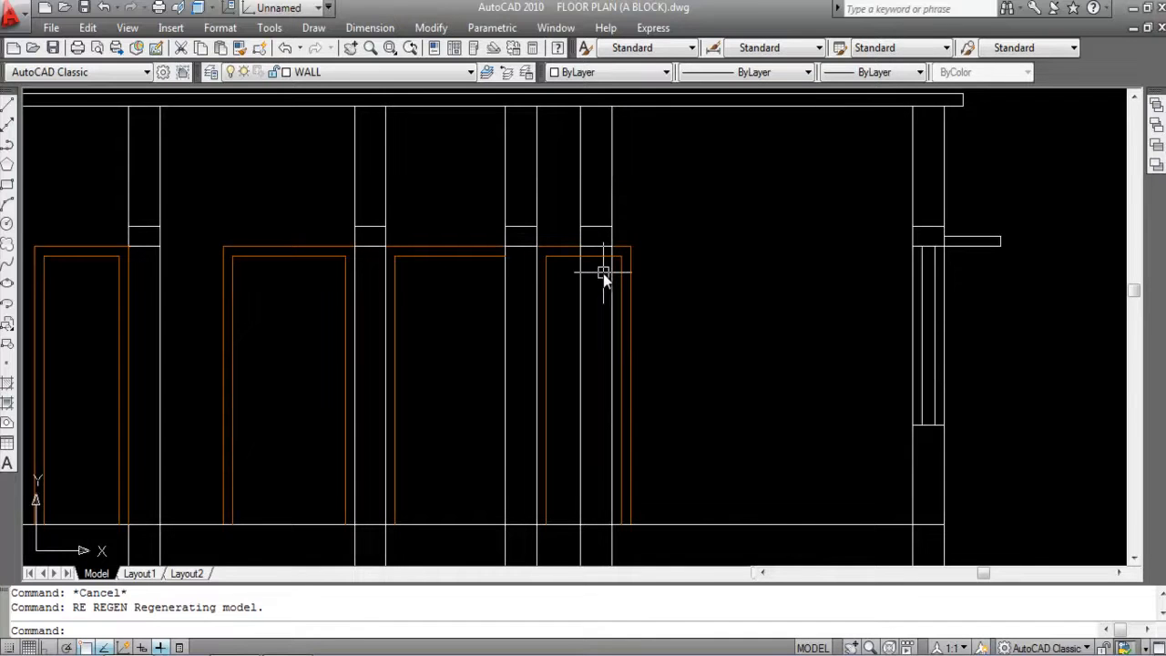
scroll(665, 242, "down", 3)
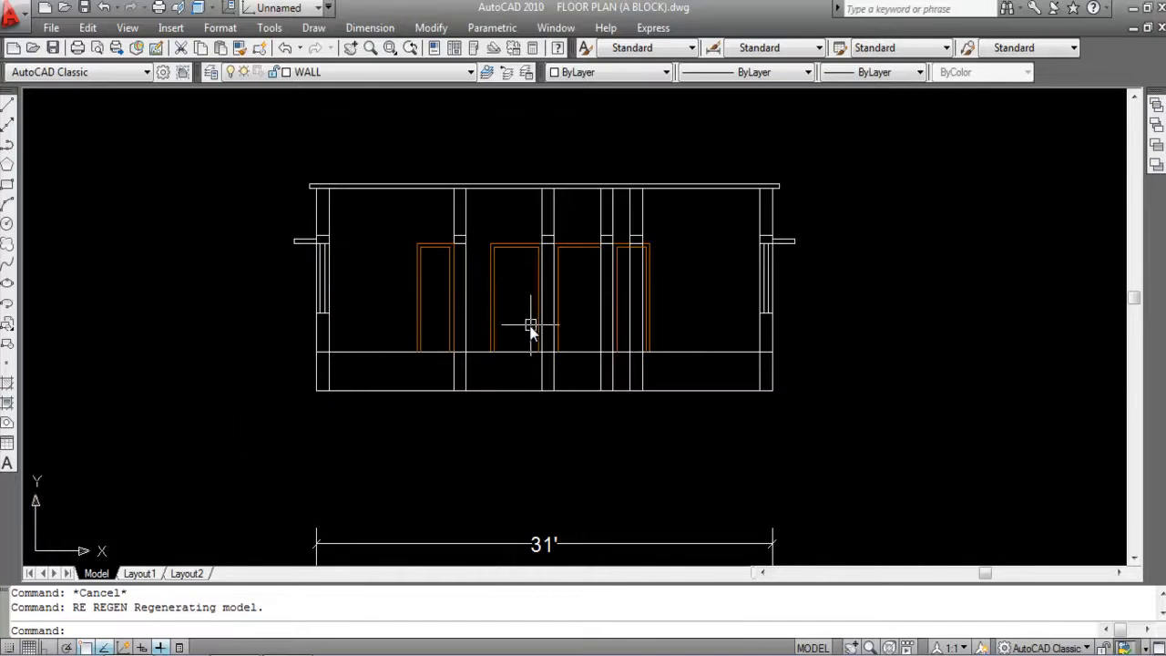
Step: Trim the outer wall face lines between the top and bottom edges of the left and right sunshades, joining each sunshade to its lintel
scroll(301, 239, "up", 5)
type("tr")
key("Return")
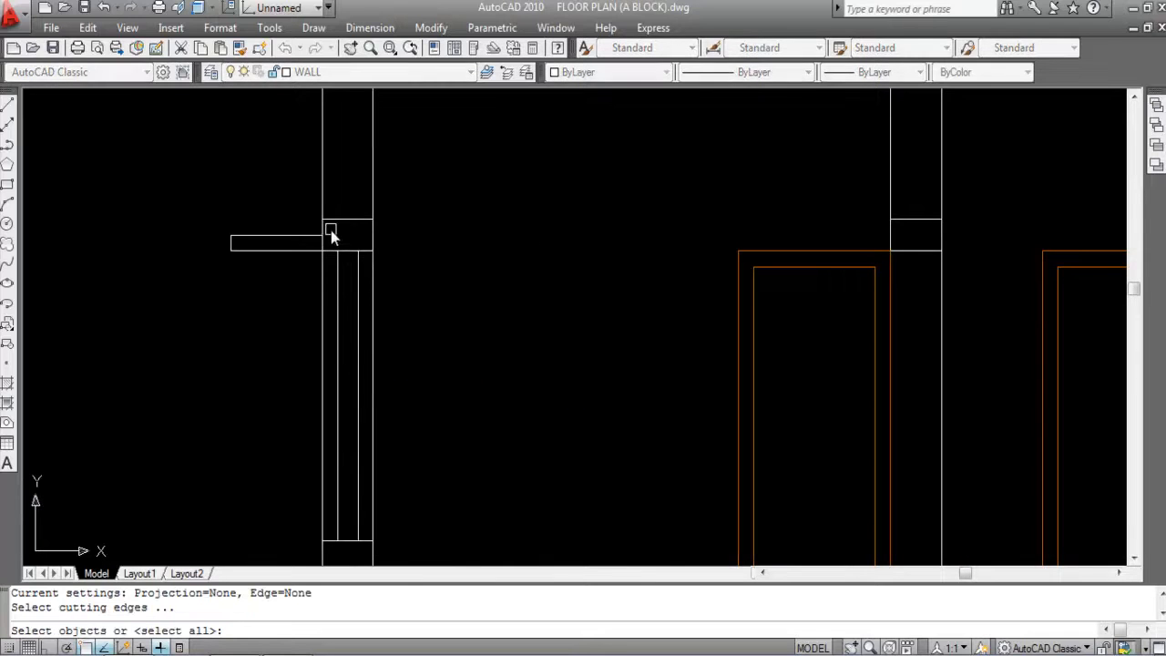
key("Return")
left_click(323, 244)
scroll(260, 245, "down", 5)
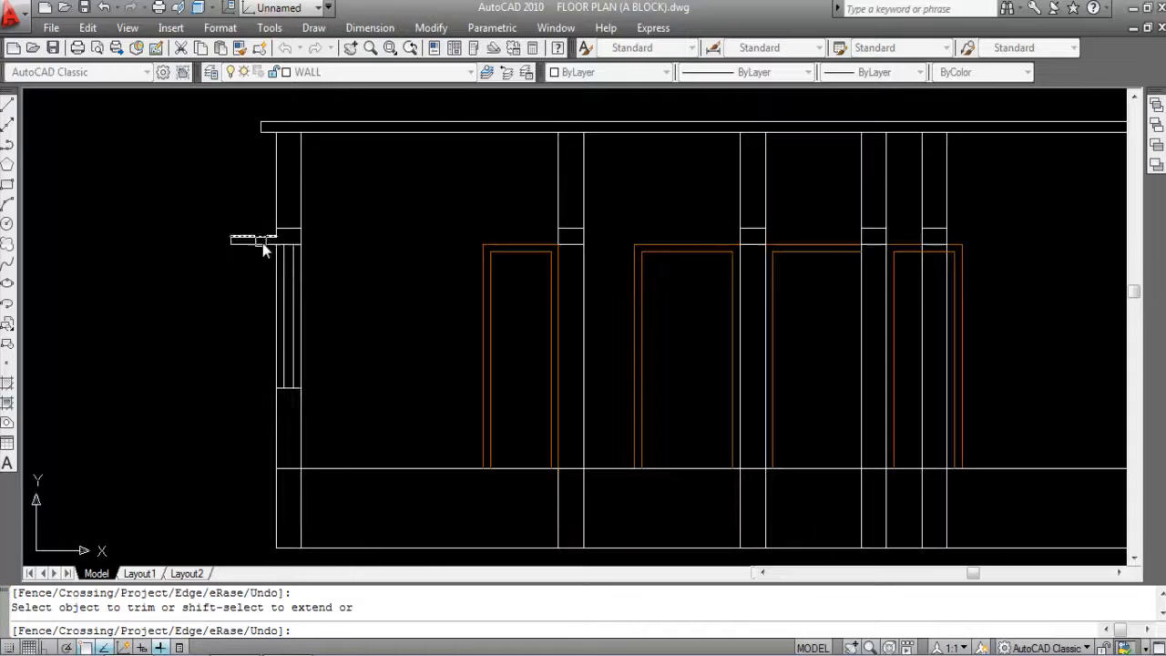
scroll(911, 274, "up", 5)
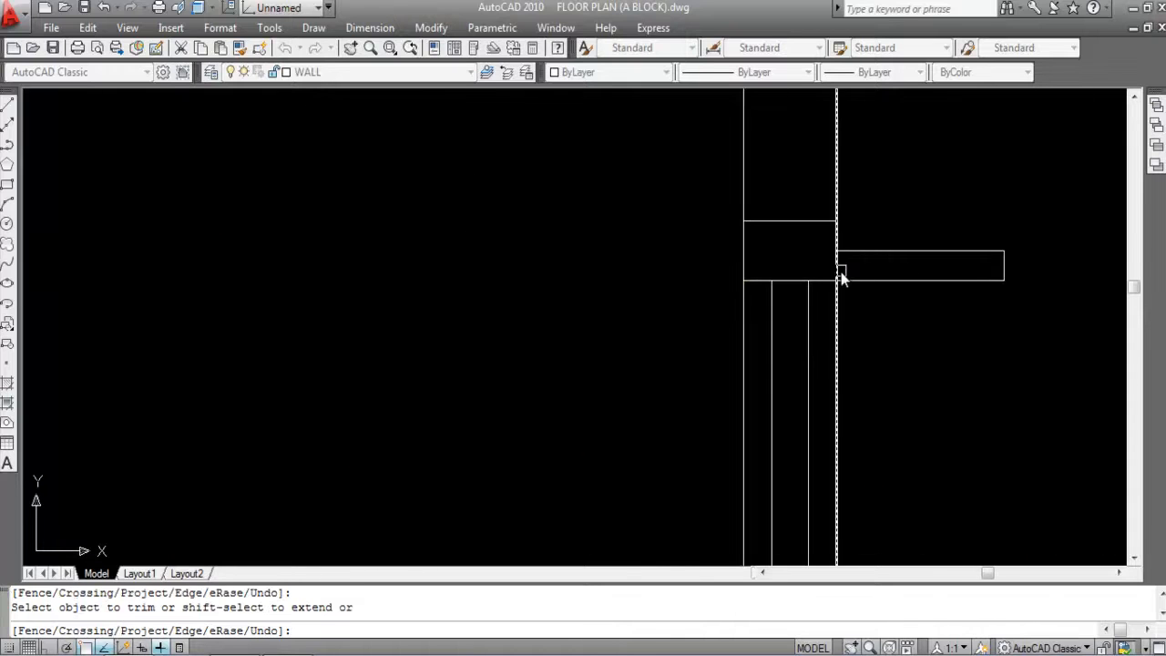
scroll(752, 283, "down", 4)
scroll(764, 312, "down", 2)
scroll(627, 304, "down", 2)
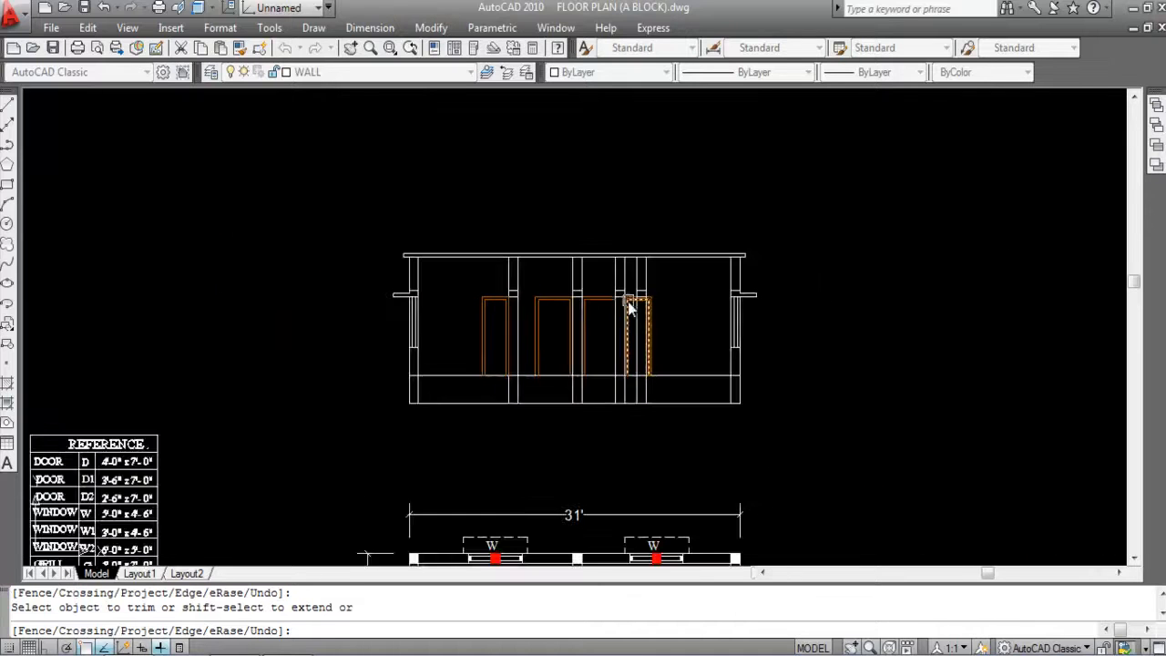
scroll(471, 294, "up", 3)
key("Escape")
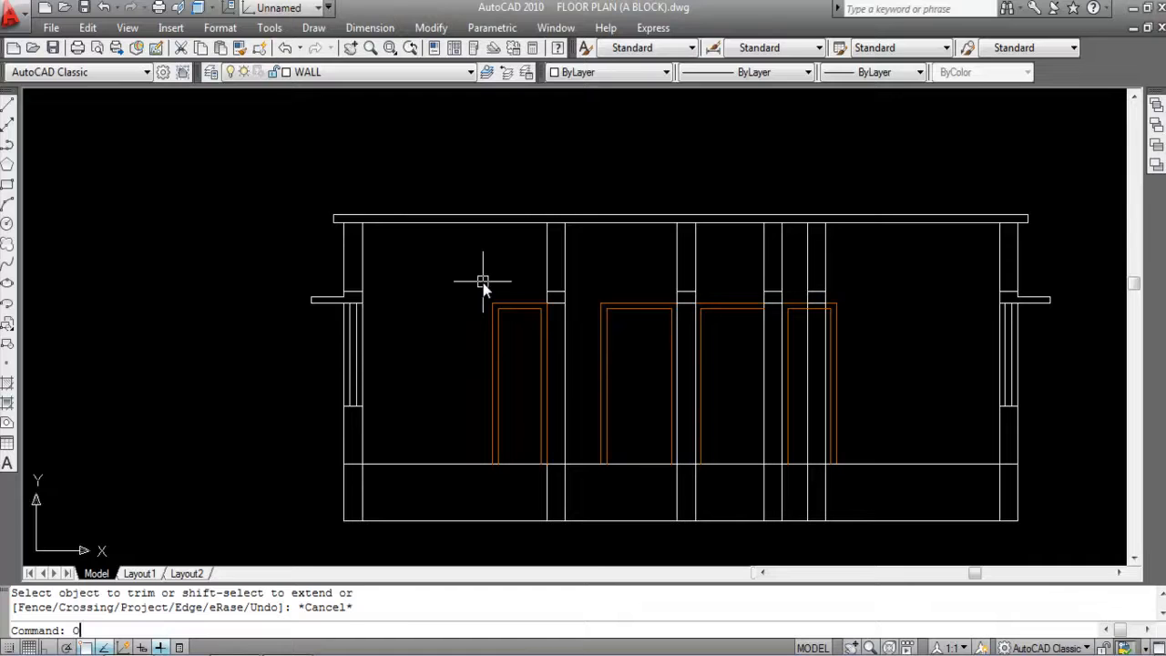
Step: Offset the roof slab's bottom line 6" downward across the full width of the section
key("Return")
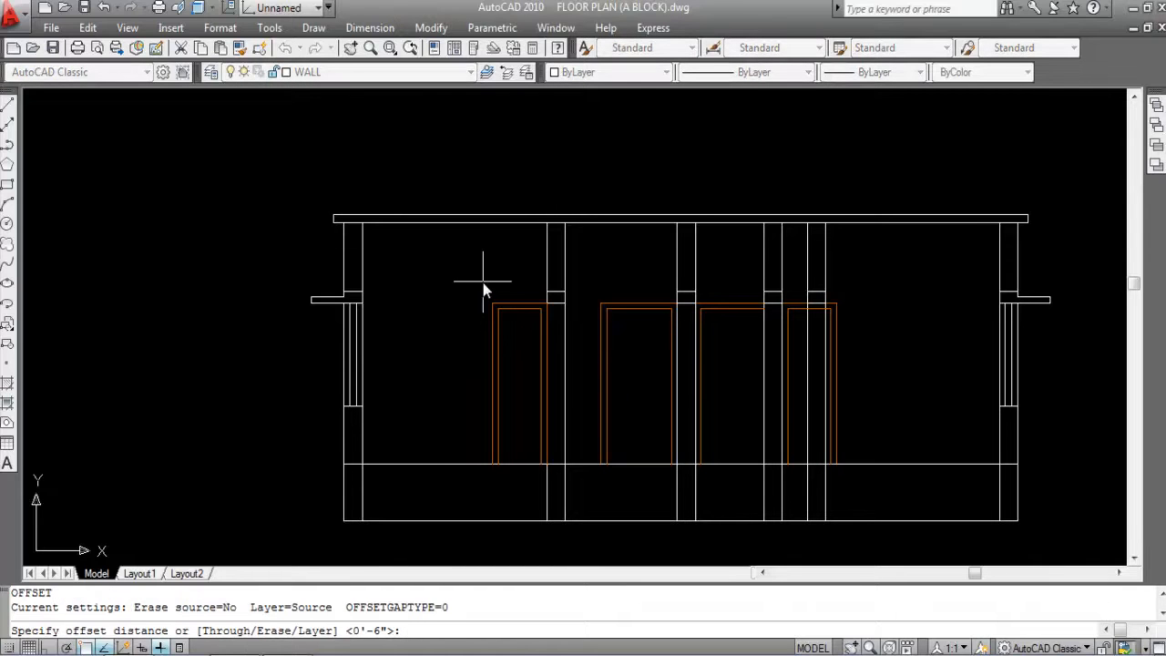
key("Return")
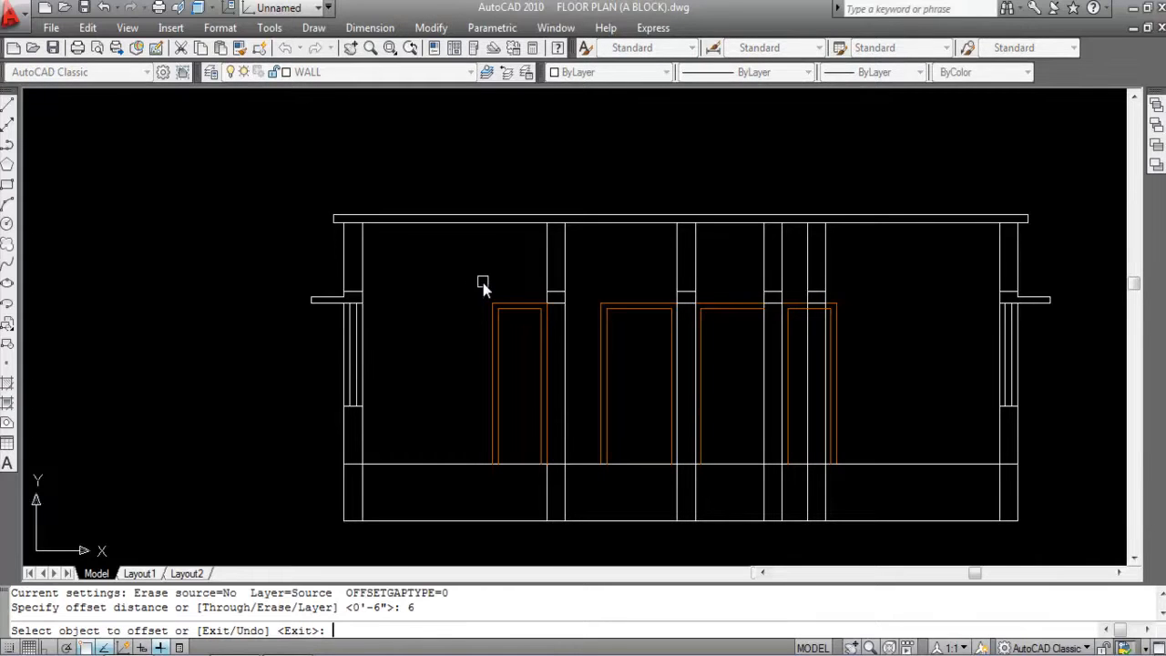
left_click(471, 223)
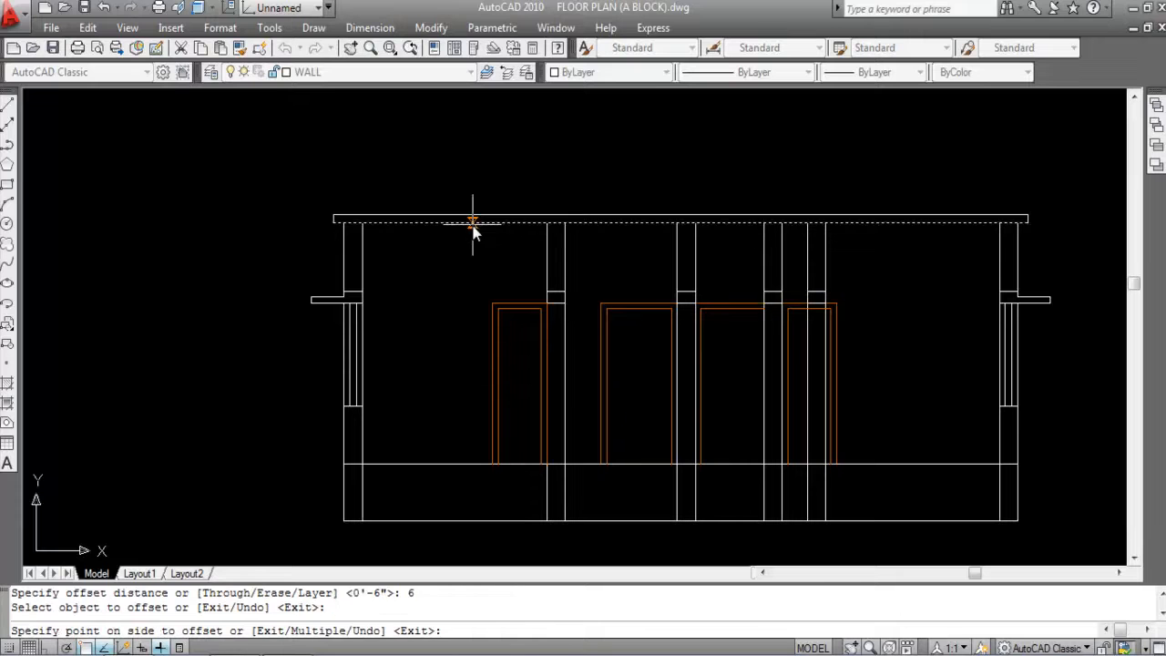
left_click(469, 273)
key("Escape")
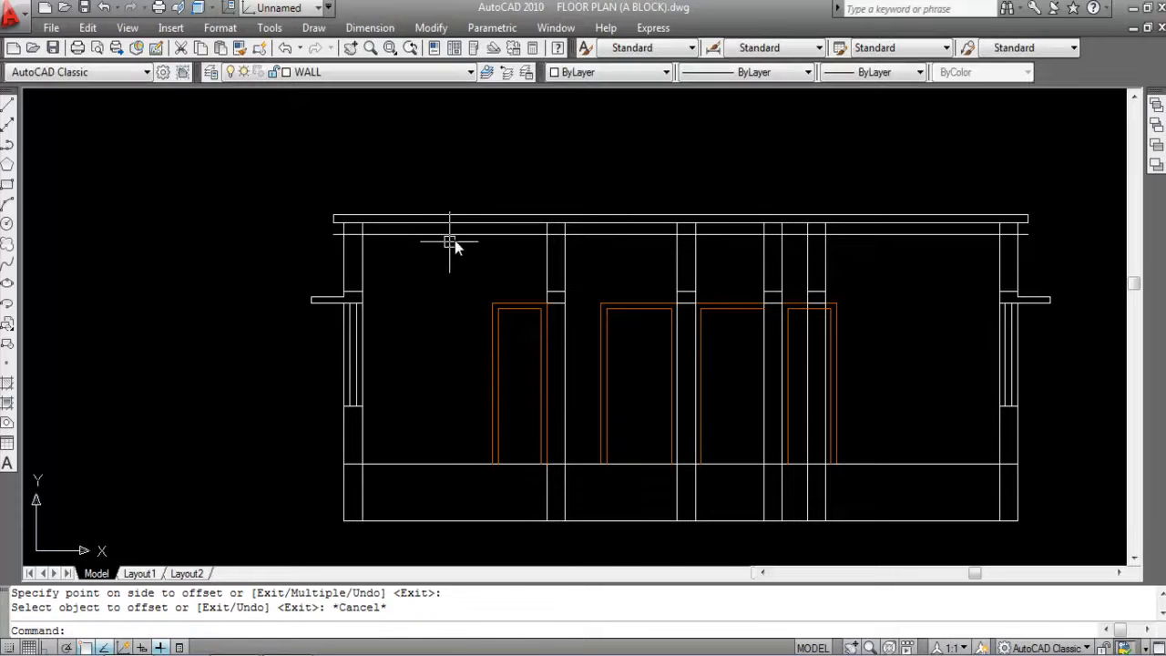
Step: Trim the new line below the roof slab, with the section's wall lines as cutting edges
type("tr")
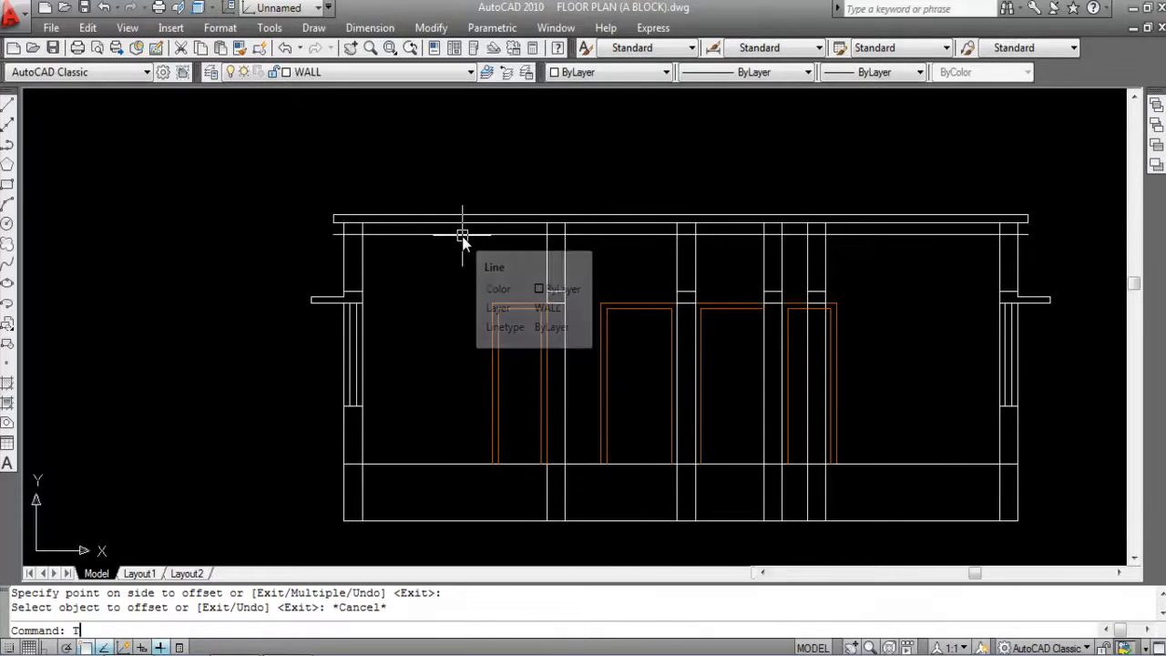
key("Return")
left_click(1062, 265)
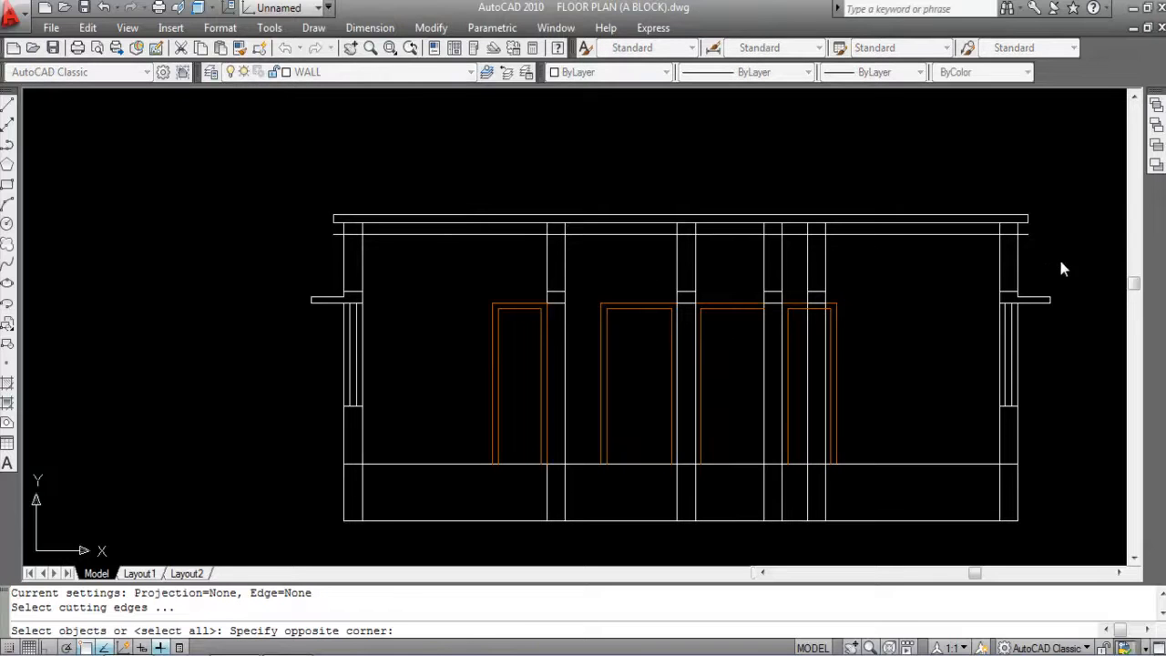
Step: With the vertical wall lines as cutting edges, trim the beam underside line outside and beside the first wall, and the slab underside over that wall
left_click(308, 250)
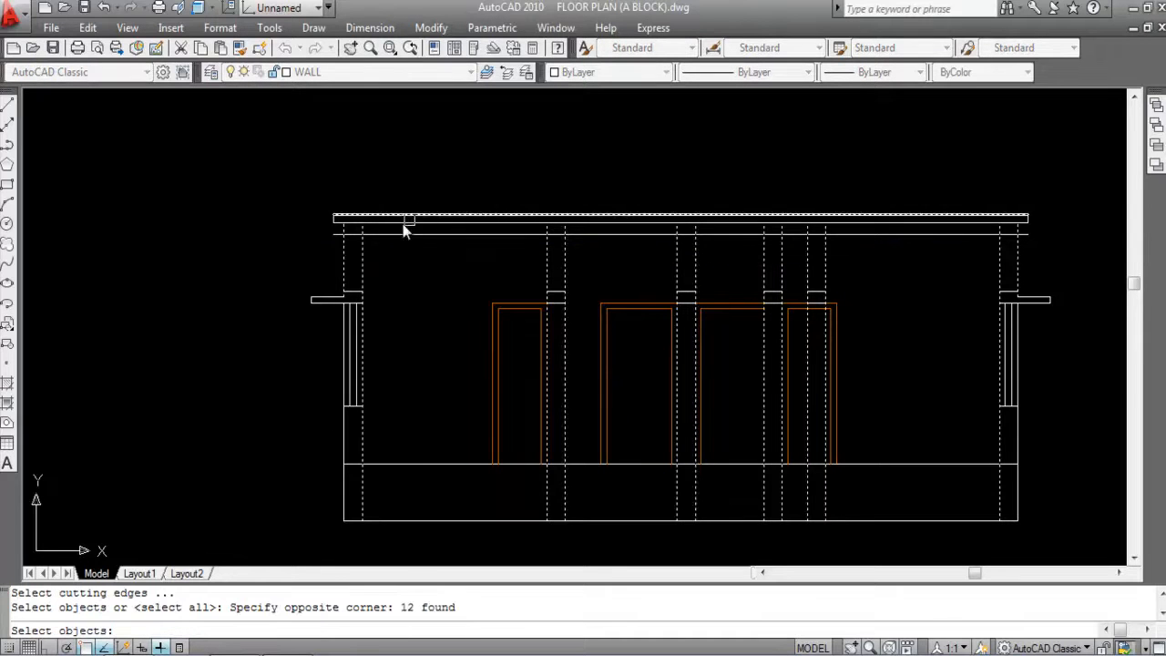
key("Return")
scroll(325, 231, "up", 3)
left_click(453, 243)
left_click(388, 220)
scroll(679, 237, "down", 3)
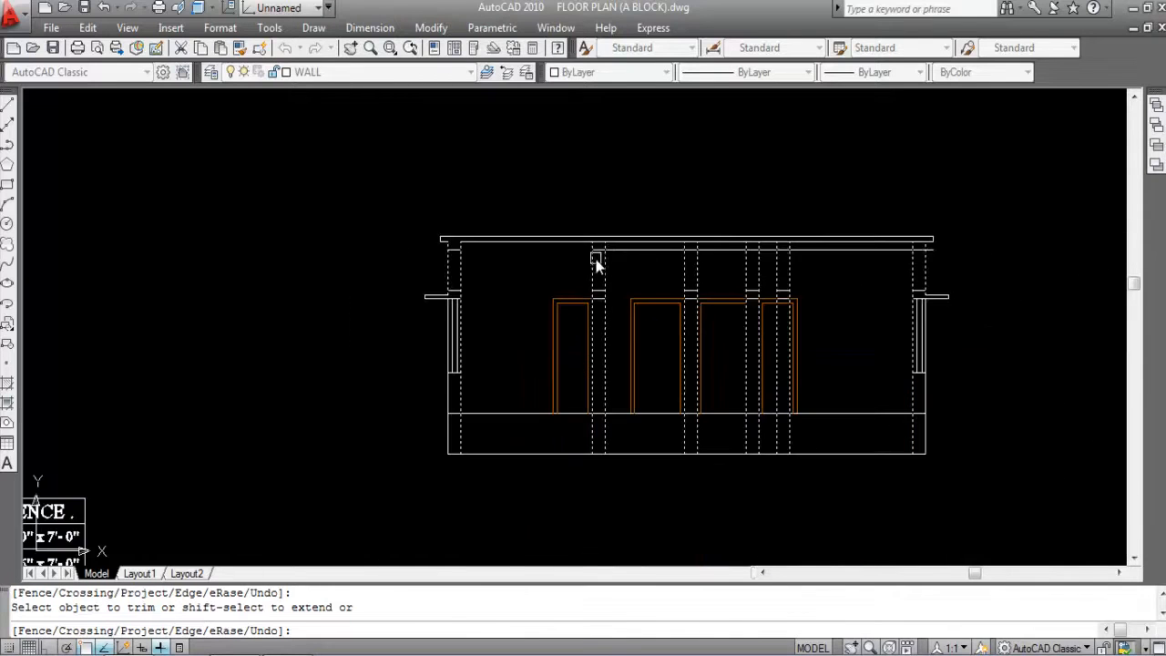
Step: Trim the beam underside line across the second bay and the slab underside line over the second wall
scroll(697, 247, "up", 2)
scroll(583, 260, "down", 2)
left_click(586, 258)
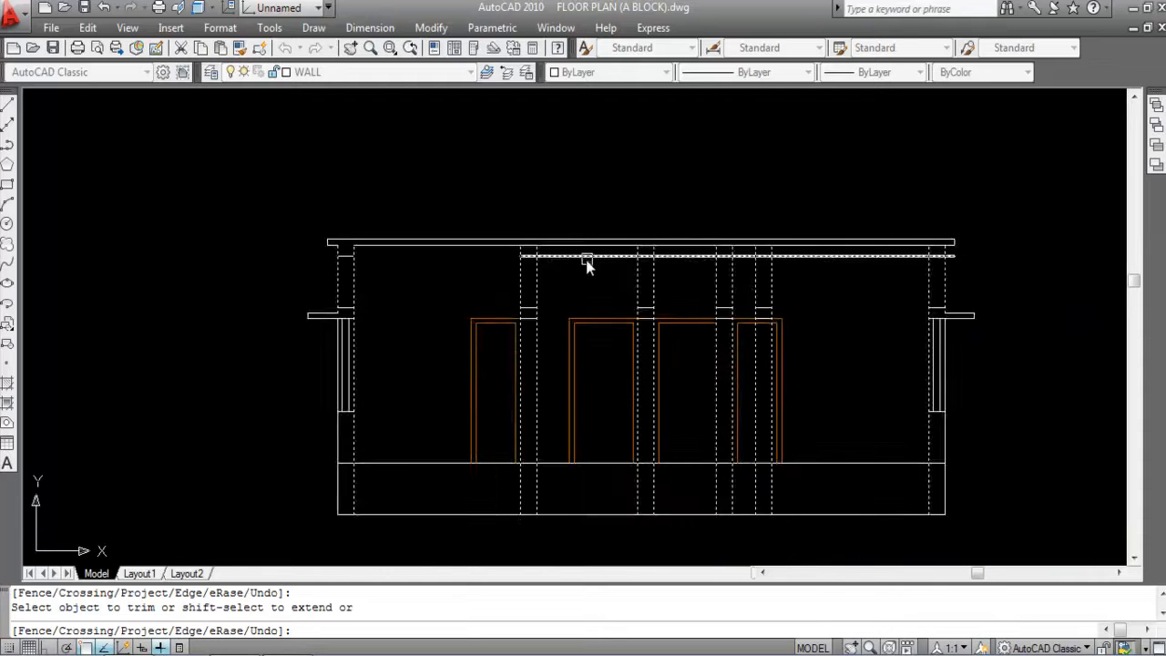
scroll(534, 247, "up", 2)
left_click(524, 247)
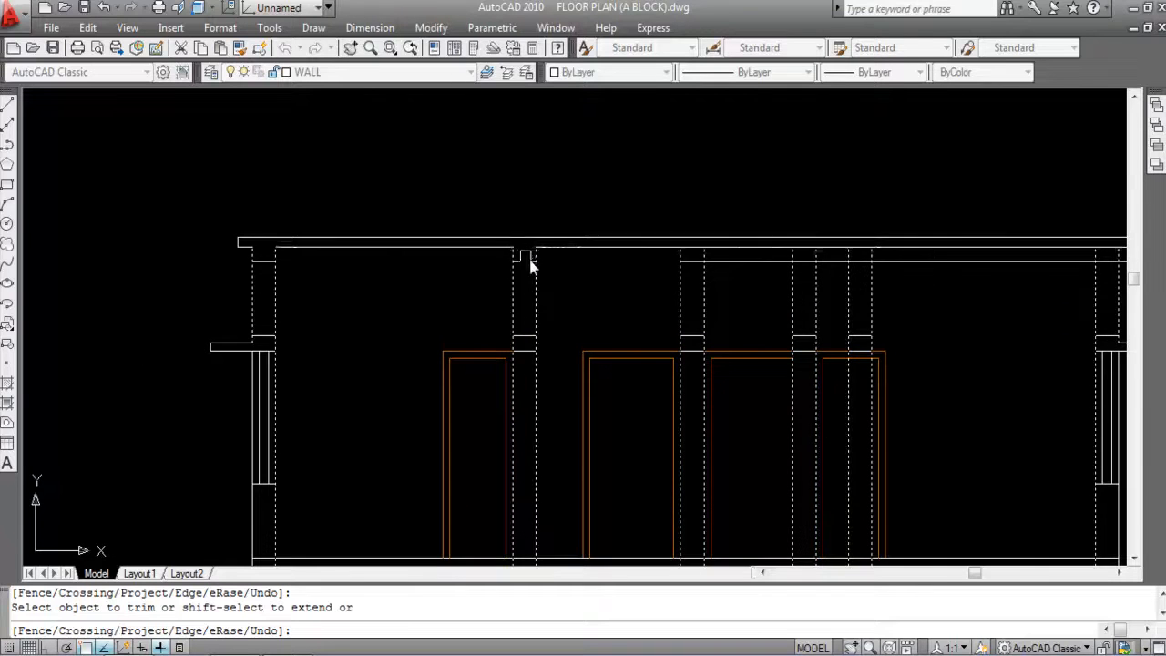
Step: Trim the beam underside line across the third bay and the slab underside line over the third wall
scroll(729, 264, "down", 3)
scroll(734, 263, "up", 3)
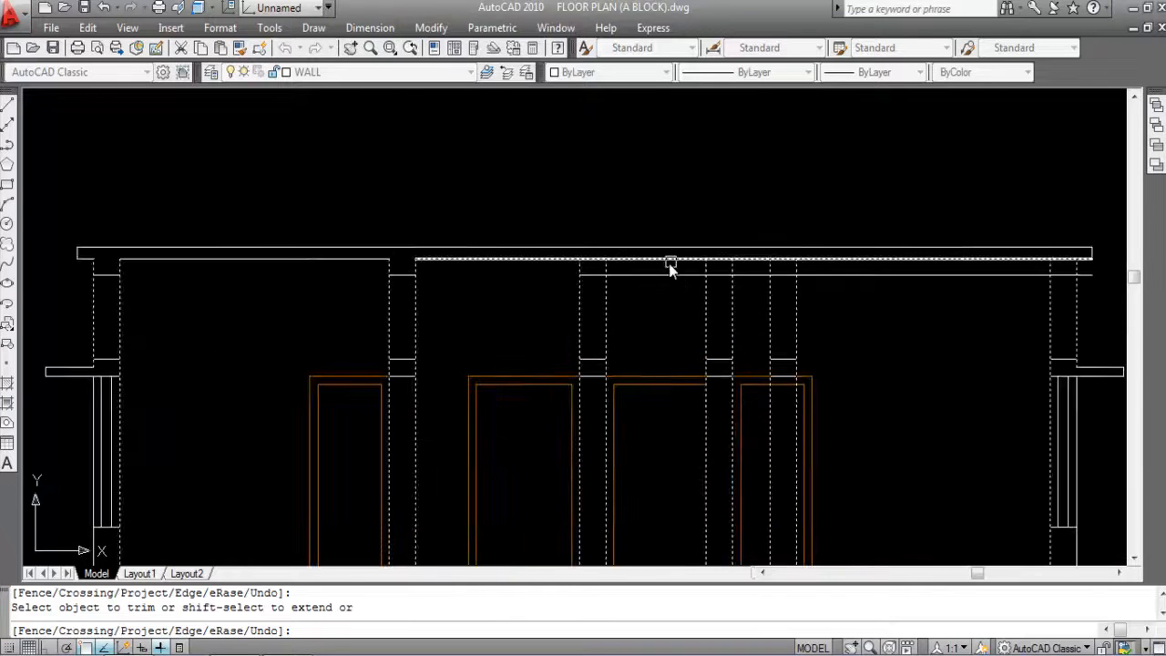
left_click(653, 279)
left_click(587, 259)
Step: Trim the beam underside line across the last two bays and right overhang, and the slab underside line over the last three walls
scroll(515, 263, "down", 2)
scroll(684, 274, "up", 2)
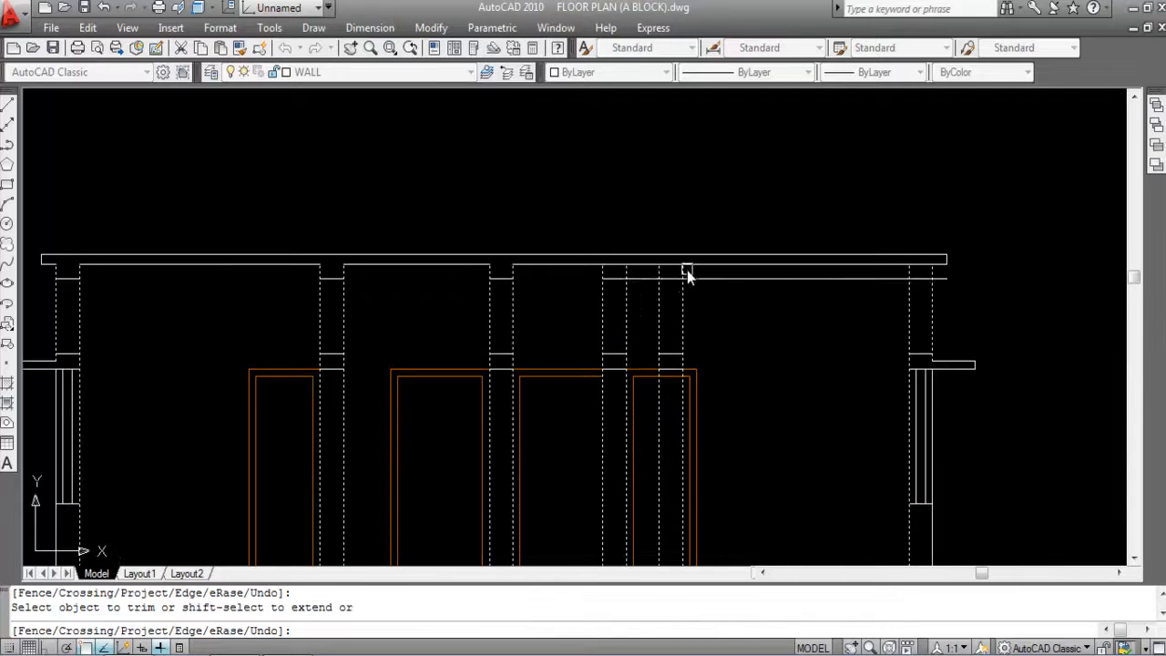
left_click(641, 279)
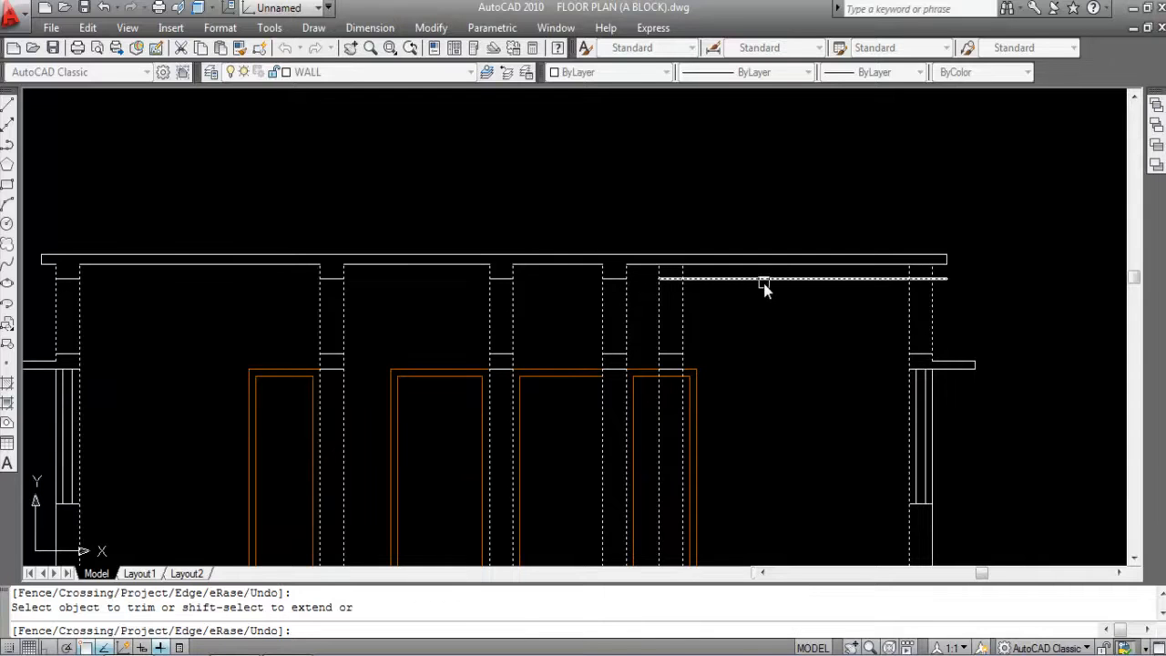
left_click(762, 286)
left_click(669, 267)
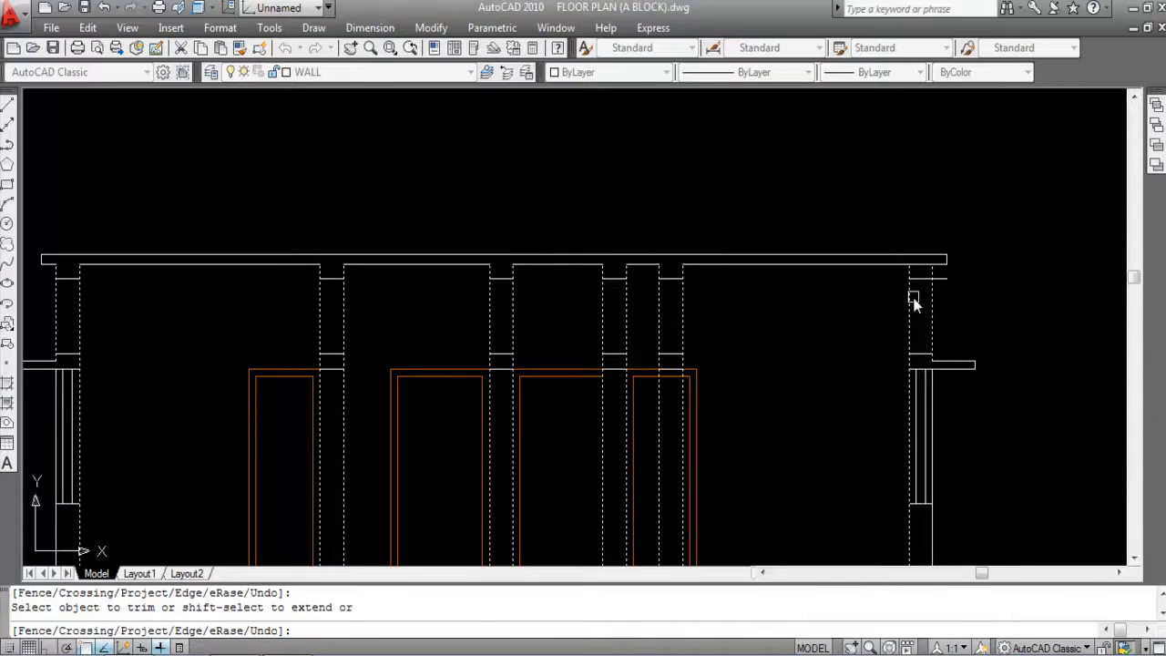
scroll(964, 274, "up", 3)
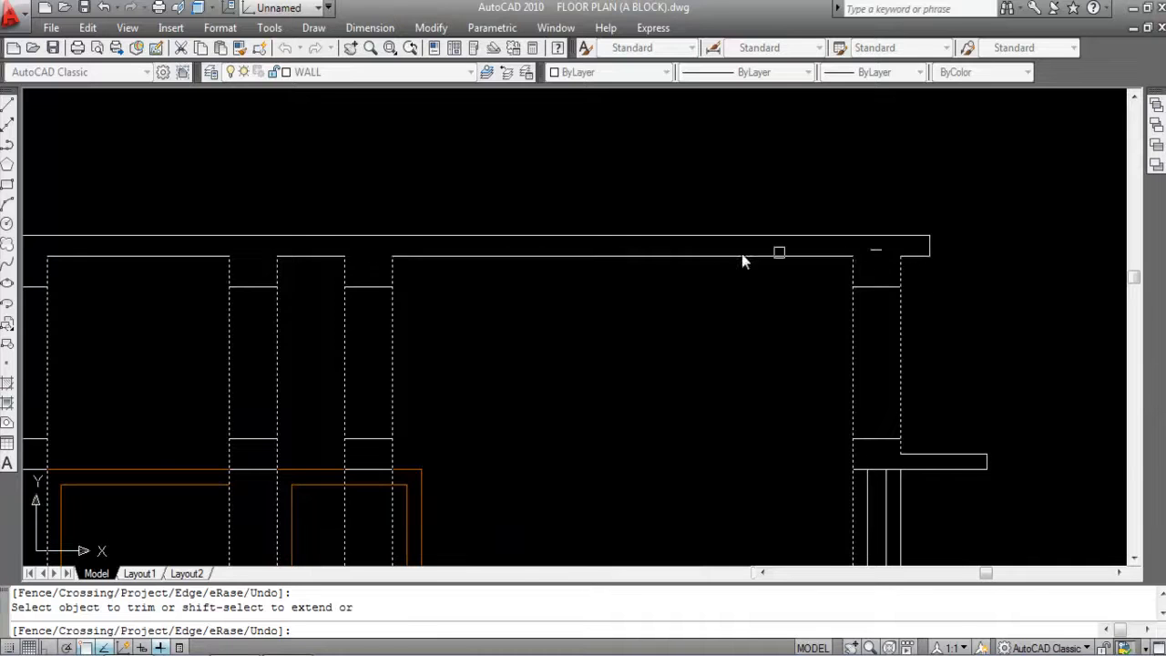
scroll(698, 267, "down", 5)
key("Escape")
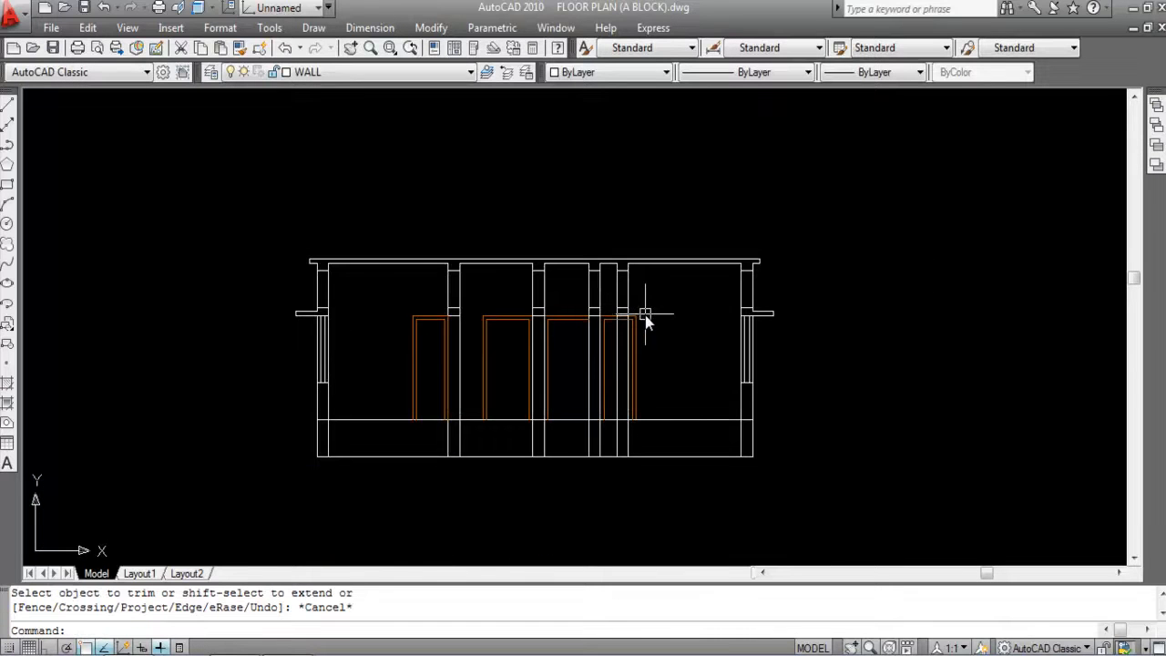
Step: Save the drawing
key("ctrl+s")
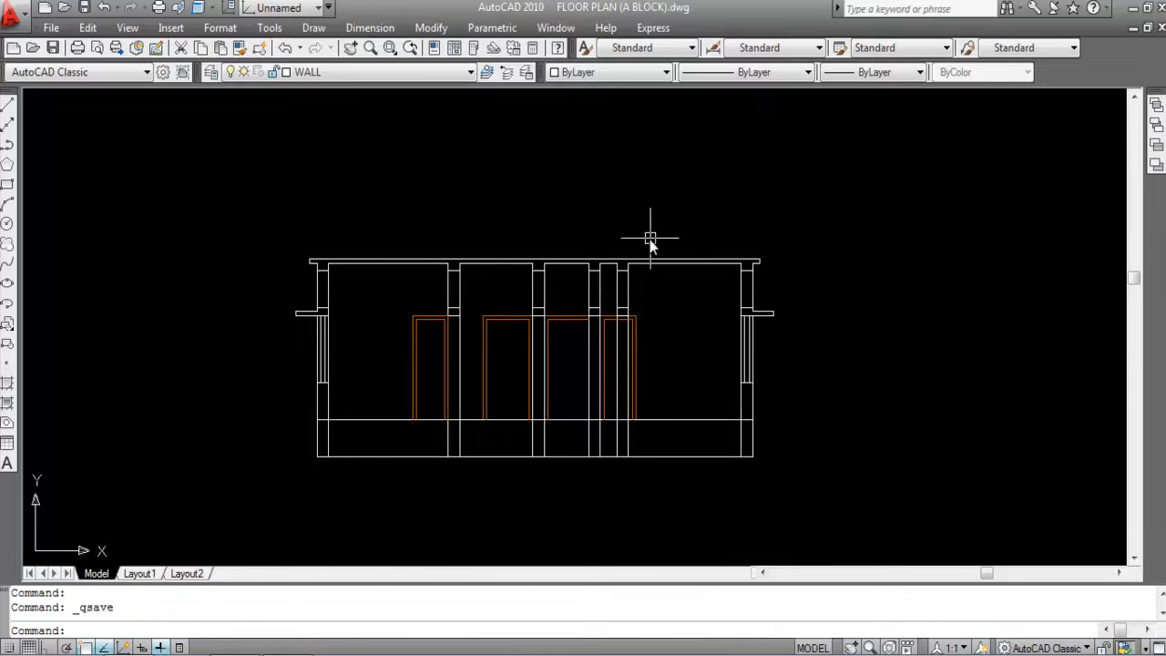
scroll(646, 248, "up", 3)
scroll(646, 249, "down", 2)
scroll(672, 303, "down", 1)
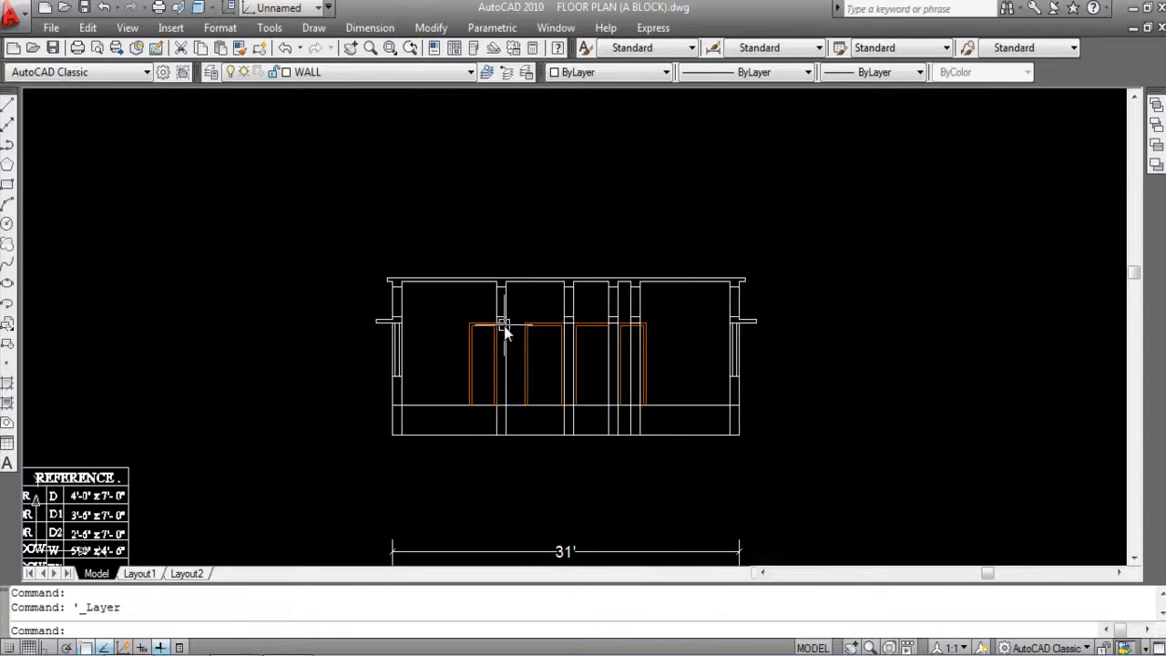
Step: Start a hatch and choose the predefined AR-CONC concrete pattern
scroll(514, 315, "up", 3)
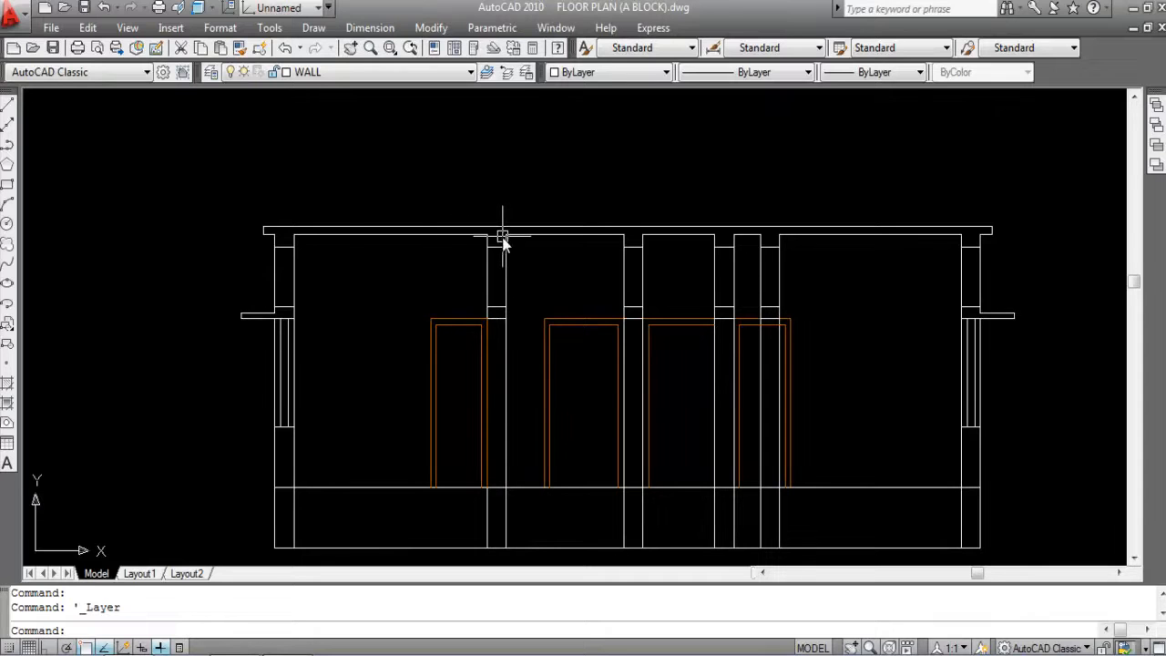
scroll(501, 237, "down", 2)
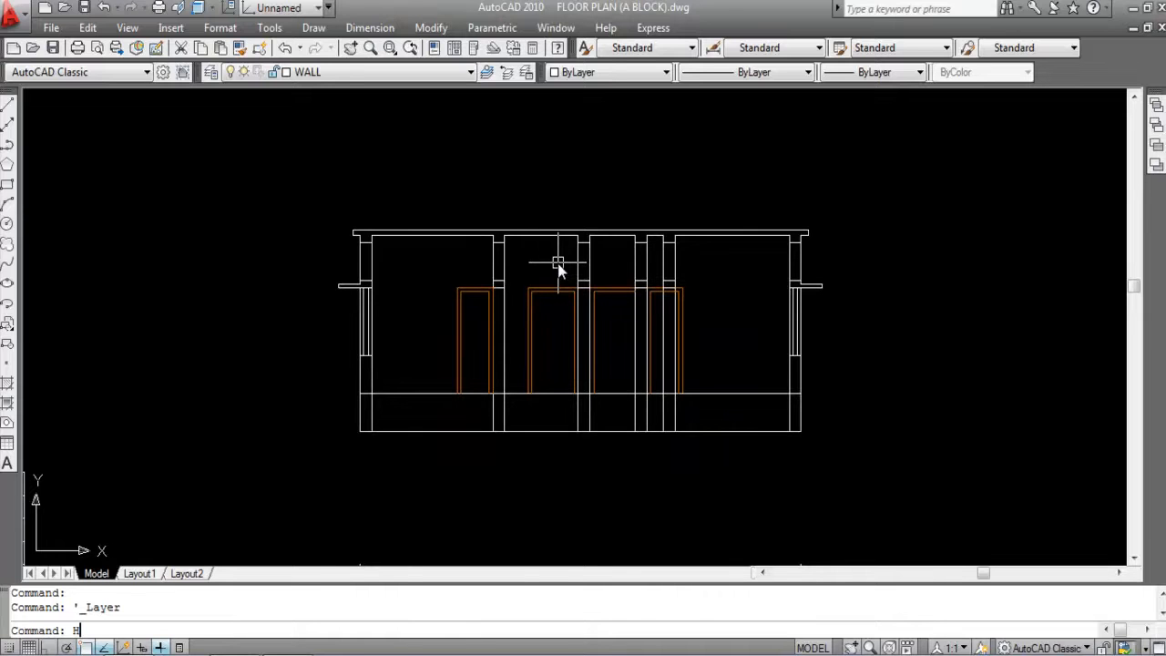
key("Return")
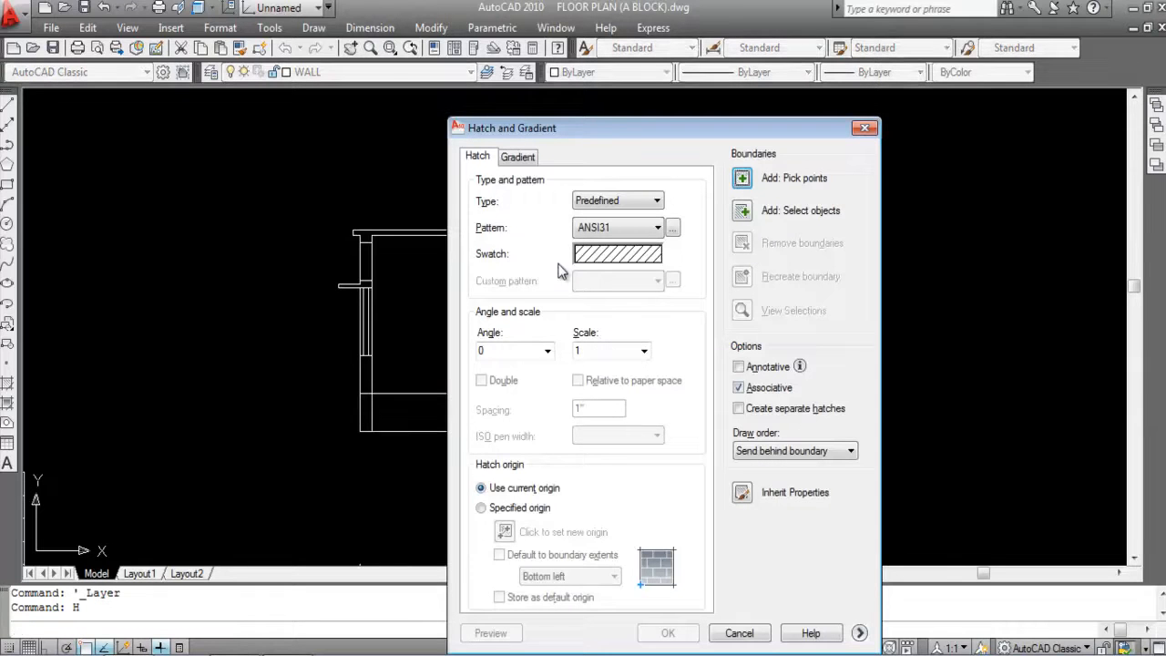
left_click(651, 255)
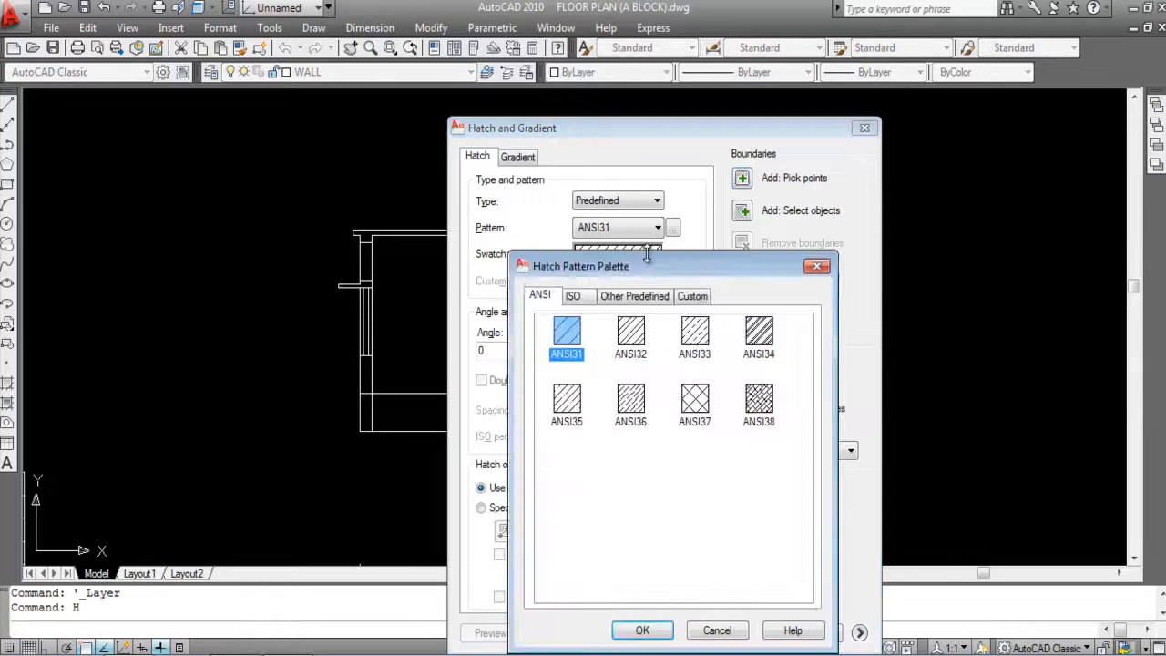
left_click(628, 298)
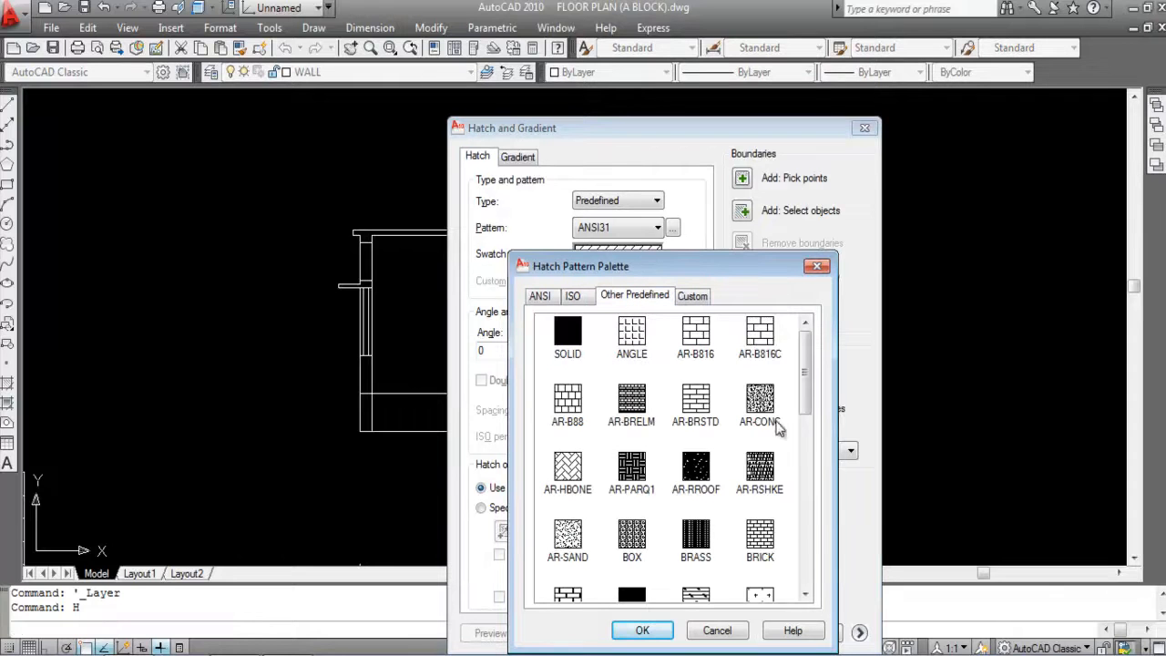
left_click(763, 400)
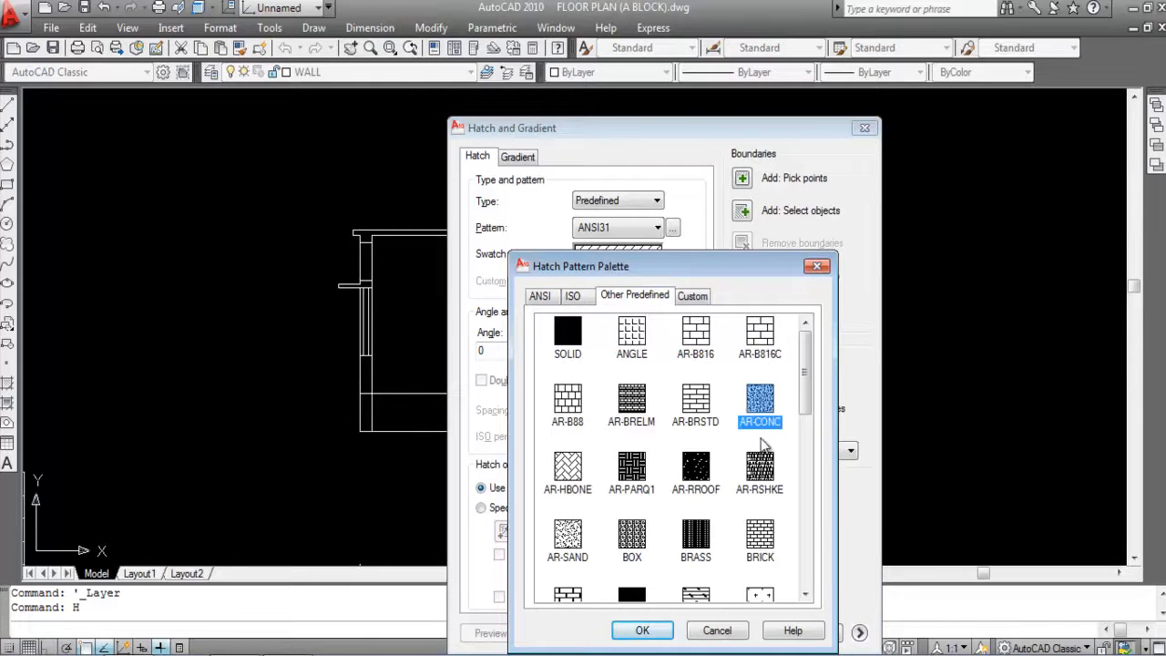
left_click(643, 631)
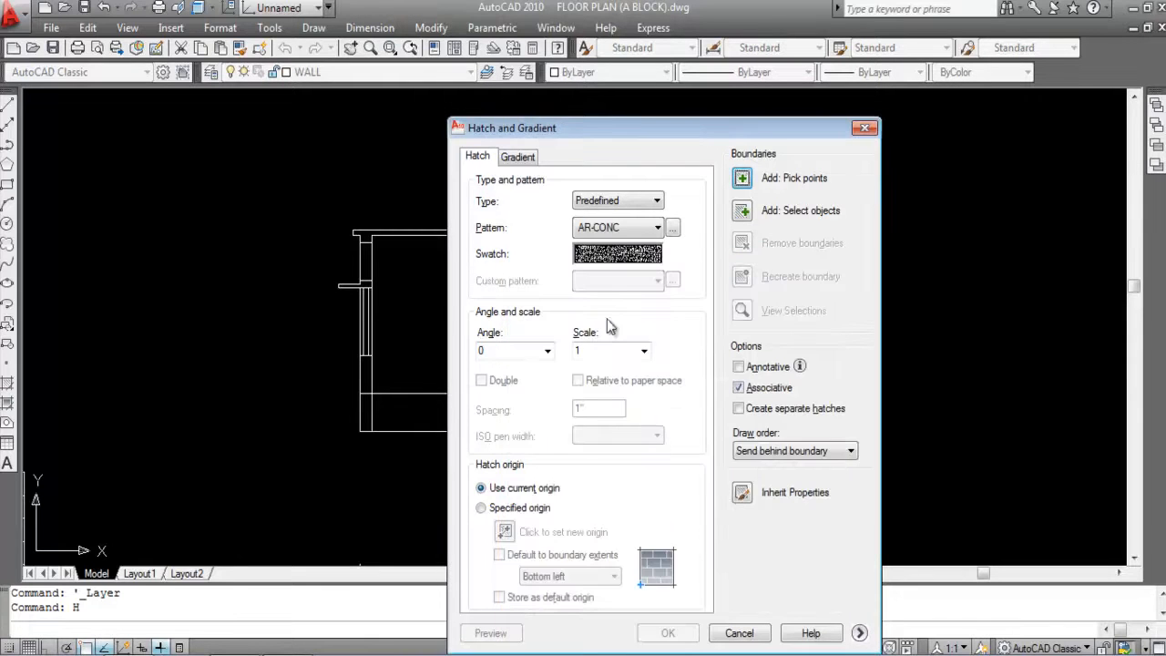
Step: Hatch the roof slab and its drop beams with AR-CONC at scale 1 and angle 0
left_click(743, 179)
scroll(504, 238, "up", 2)
scroll(625, 240, "down", 1)
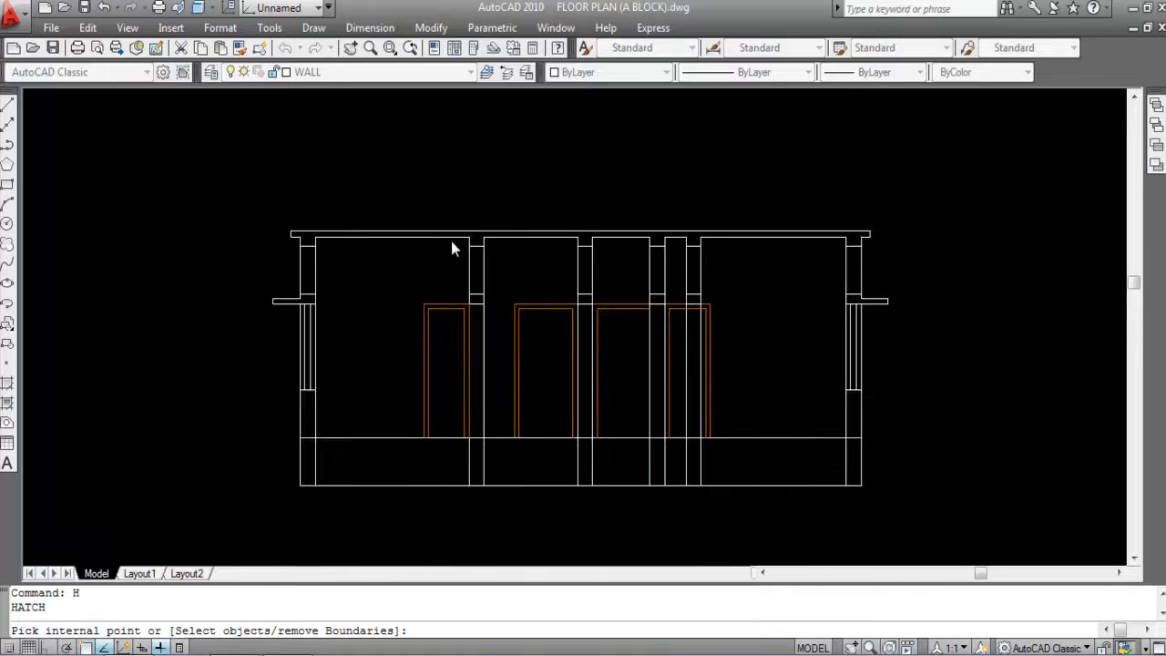
left_click(589, 236)
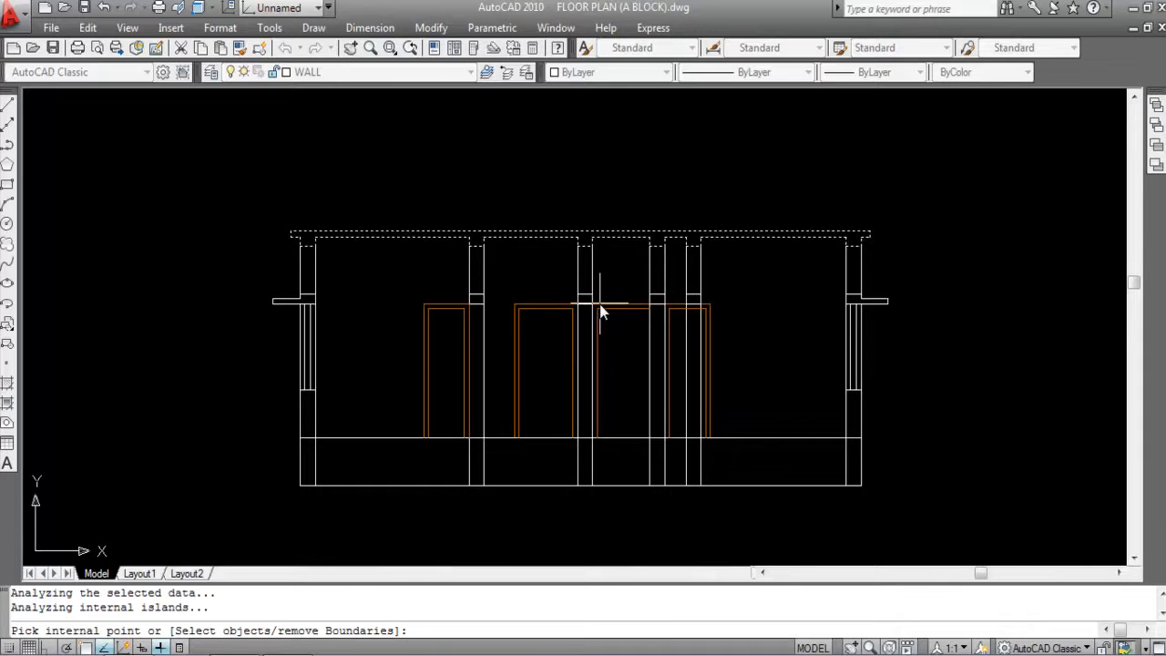
key("Return")
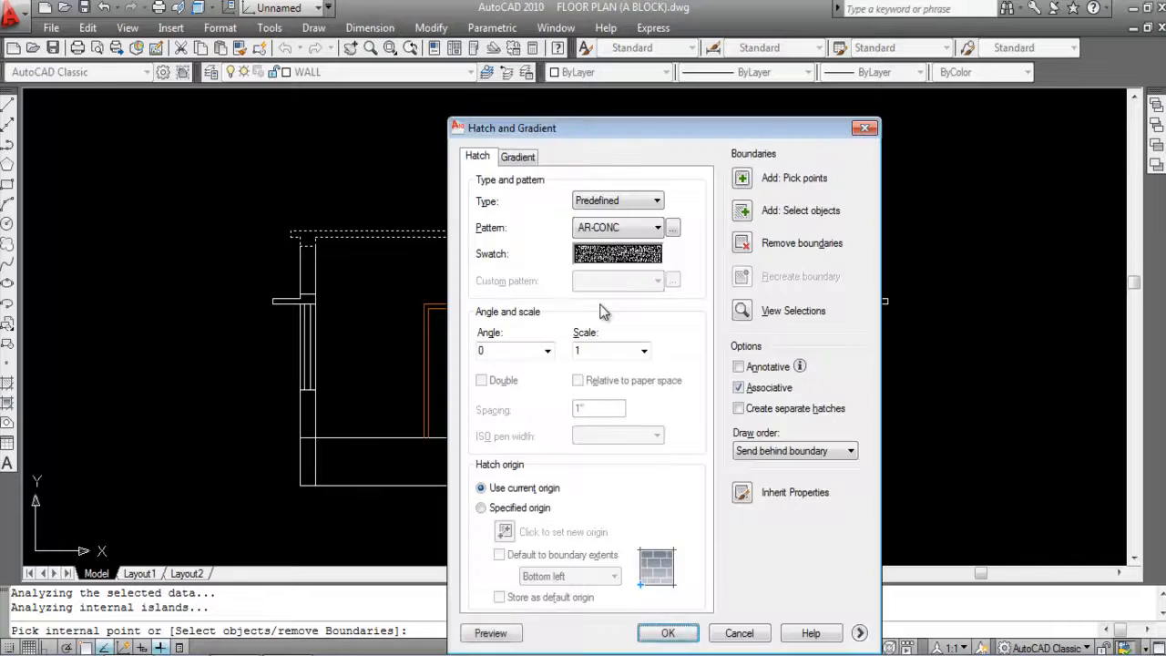
key("Return")
Step: Apply the same AR-CONC hatch to the projecting sunshades on both outer walls and the lintels of the four interior walls
key("Return")
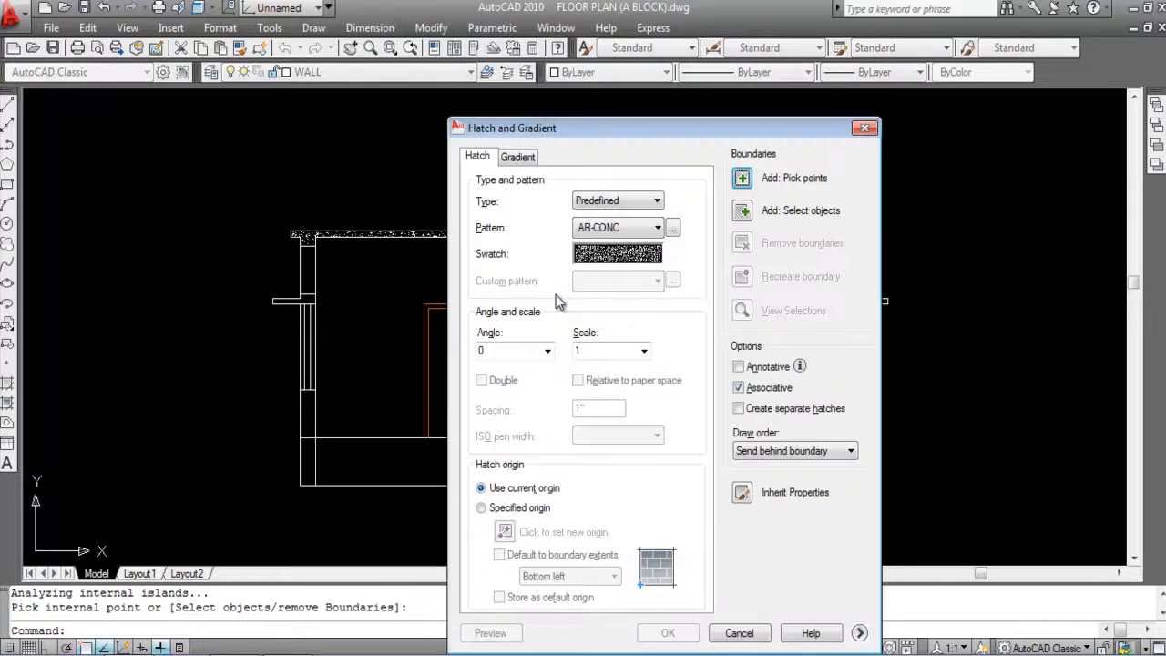
key("Return")
scroll(296, 305, "up", 3)
left_click(312, 307)
scroll(267, 307, "down", 3)
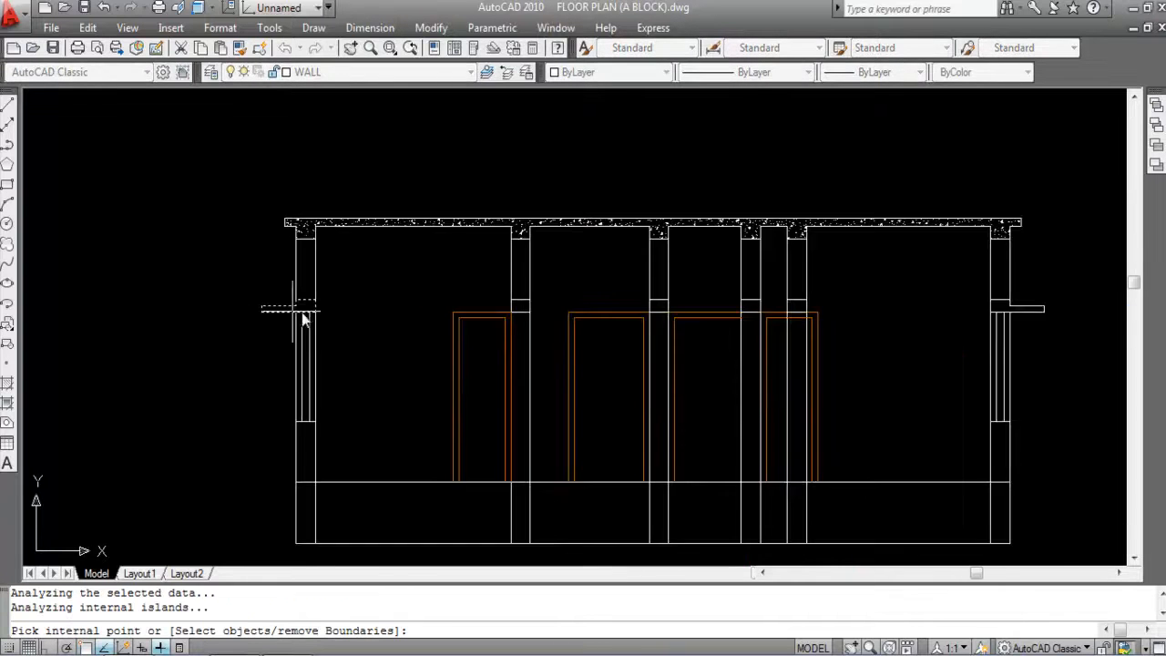
scroll(521, 319, "up", 4)
left_click(521, 319)
scroll(521, 321, "down", 3)
scroll(521, 324, "up", 2)
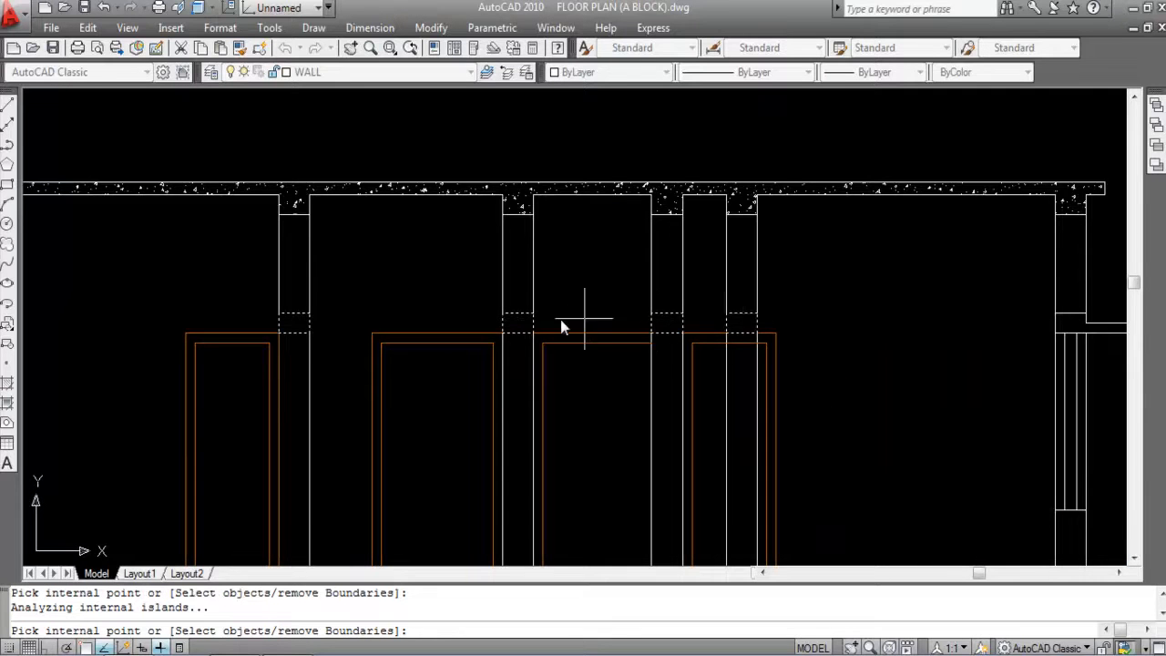
scroll(695, 328, "down", 3)
scroll(755, 328, "up", 4)
left_click(755, 325)
scroll(685, 345, "down", 3)
key("Return")
key("Return")
Step: Regenerate the model display and check the hatched slab, beams and lintels
scroll(250, 323, "up", 2)
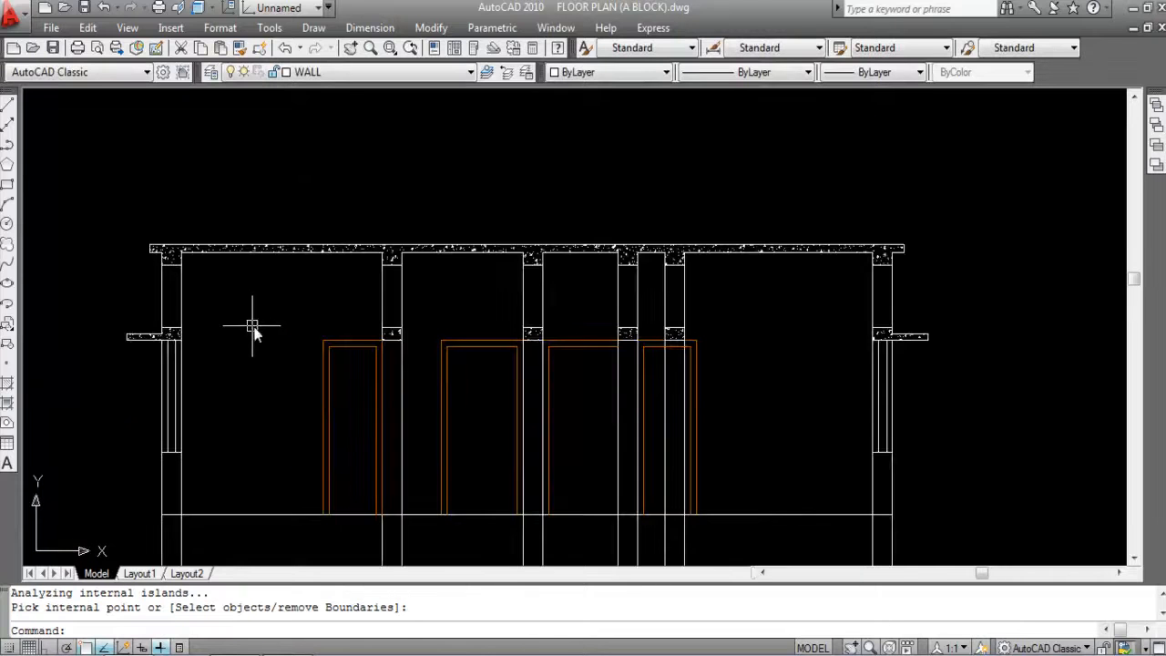
scroll(562, 315, "down", 2)
scroll(510, 310, "up", 2)
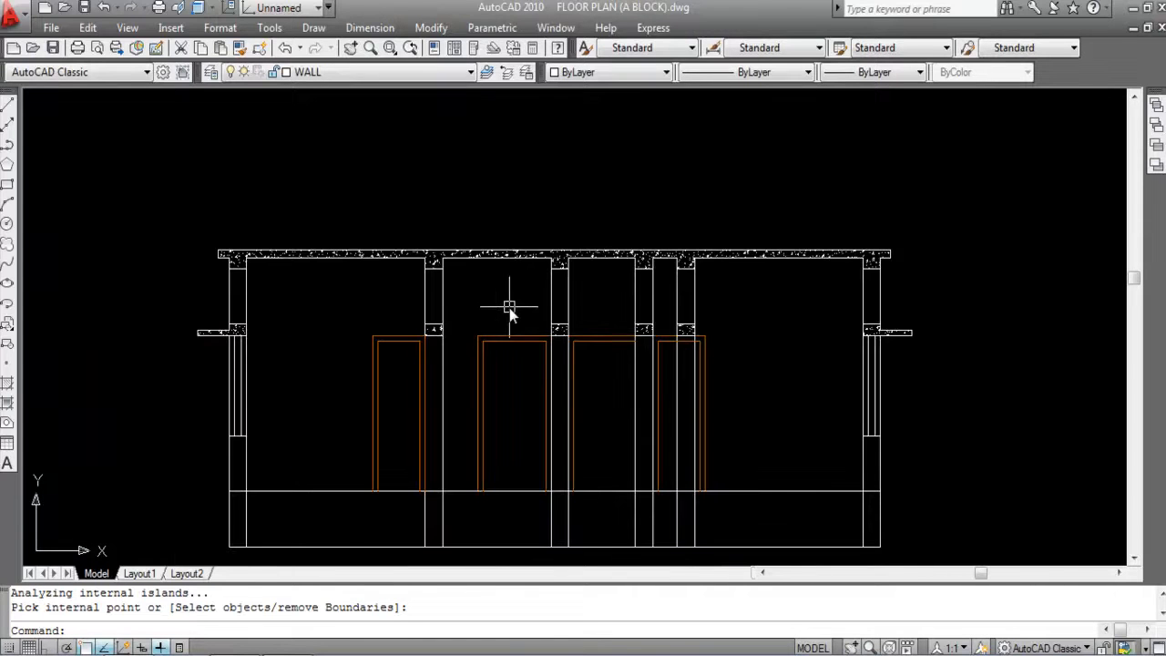
scroll(510, 309, "down", 2)
type("re")
key("Return")
type("re")
key("Return")
scroll(395, 222, "up", 3)
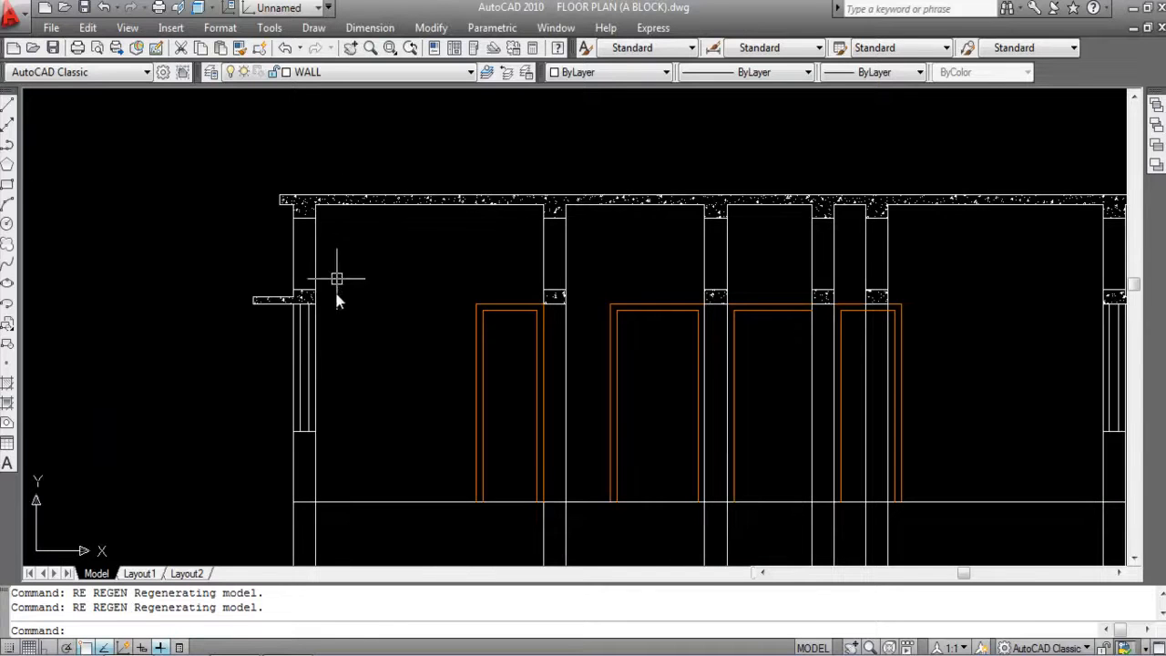
scroll(304, 302, "up", 1)
scroll(286, 294, "down", 2)
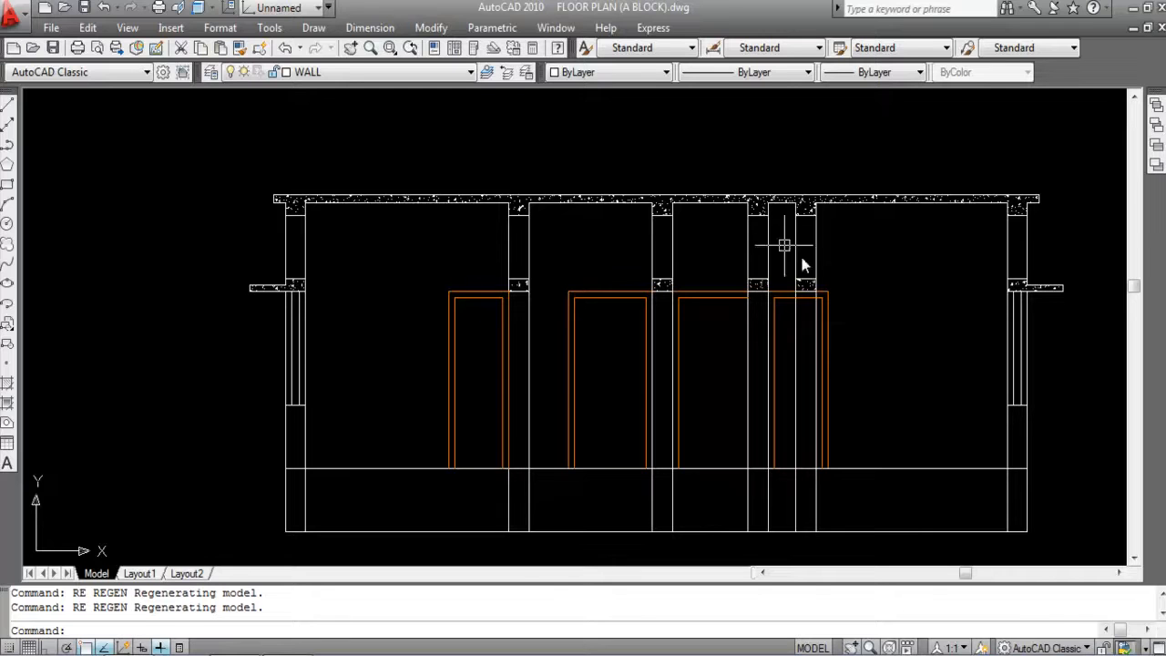
Step: Using all objects as cutting edges, trim away every vertical wall line between the floor line and the ground line
scroll(335, 248, "down", 2)
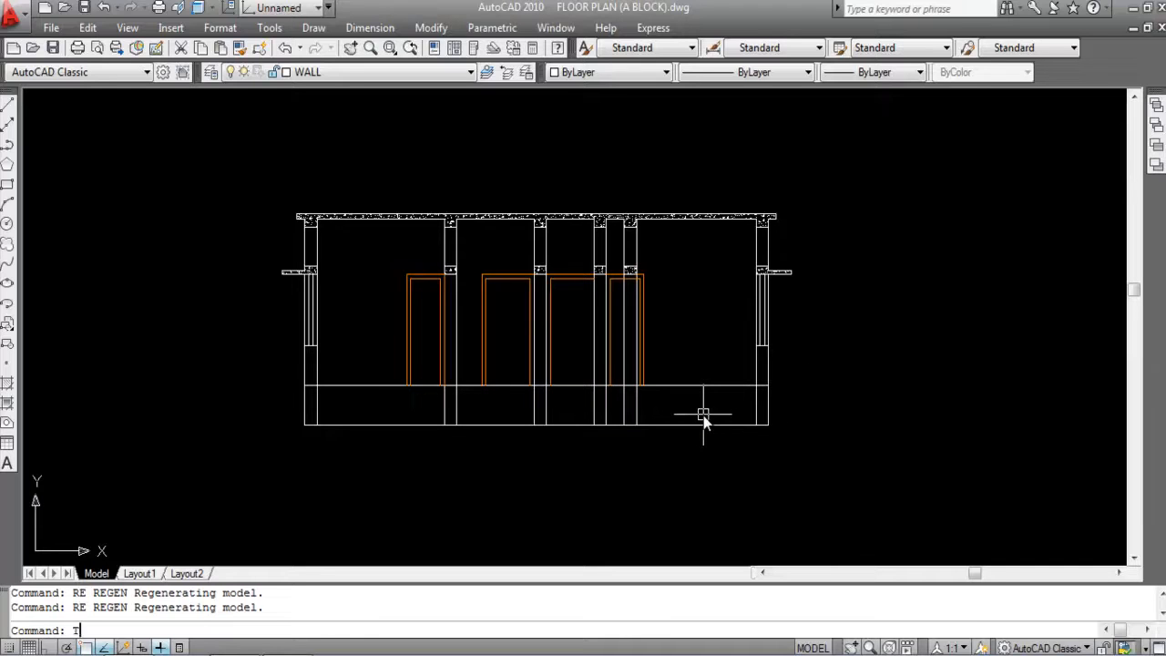
key("Return")
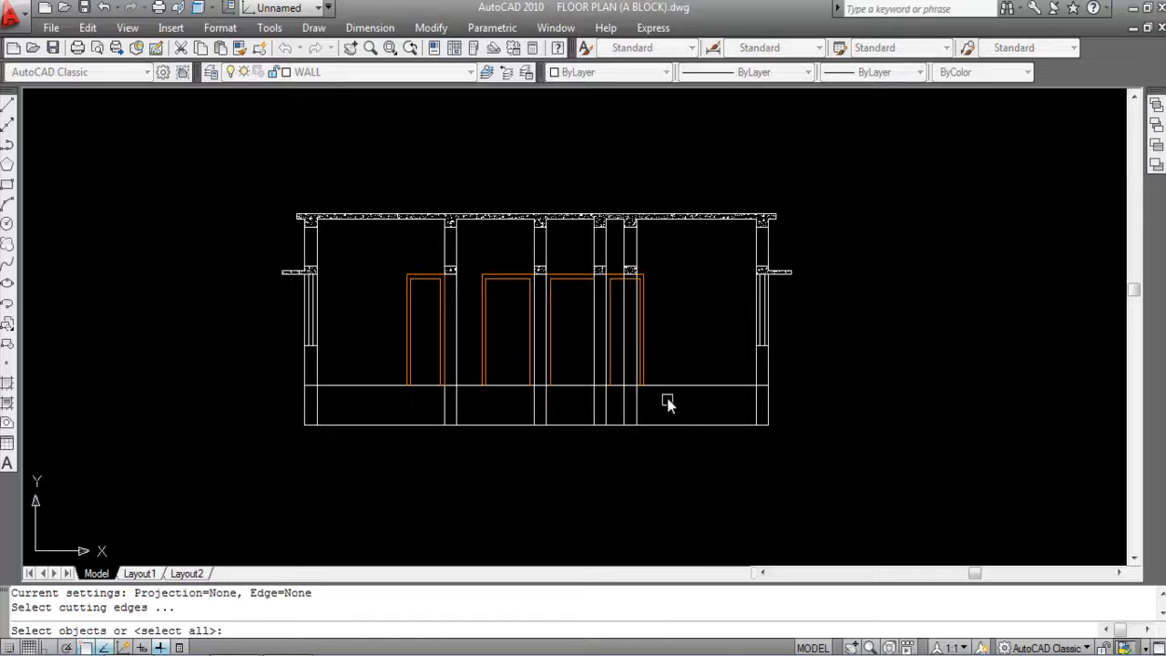
key("Return")
left_click(824, 410)
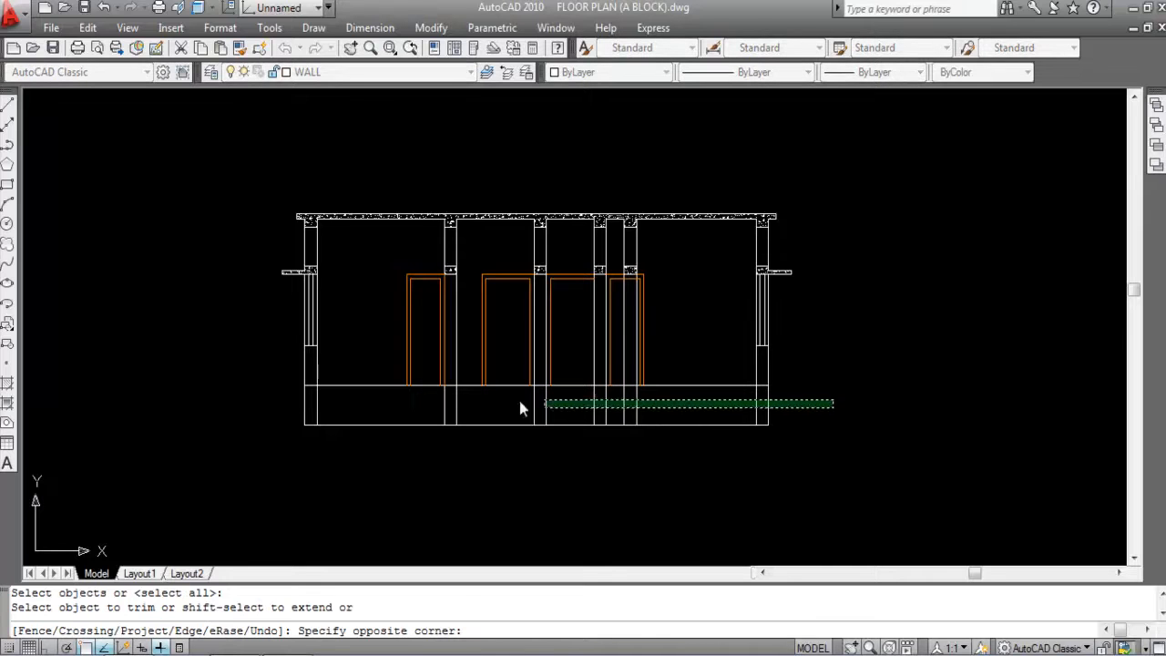
left_click(240, 402)
scroll(310, 305, "down", 2)
scroll(309, 332, "up", 1)
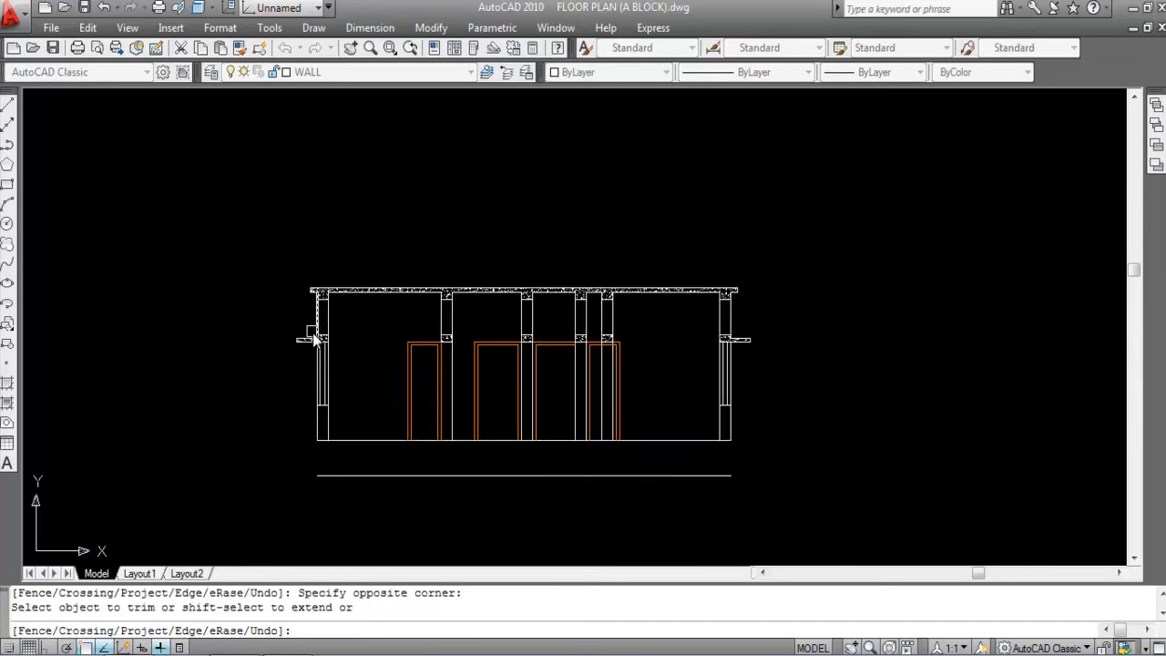
key("Escape")
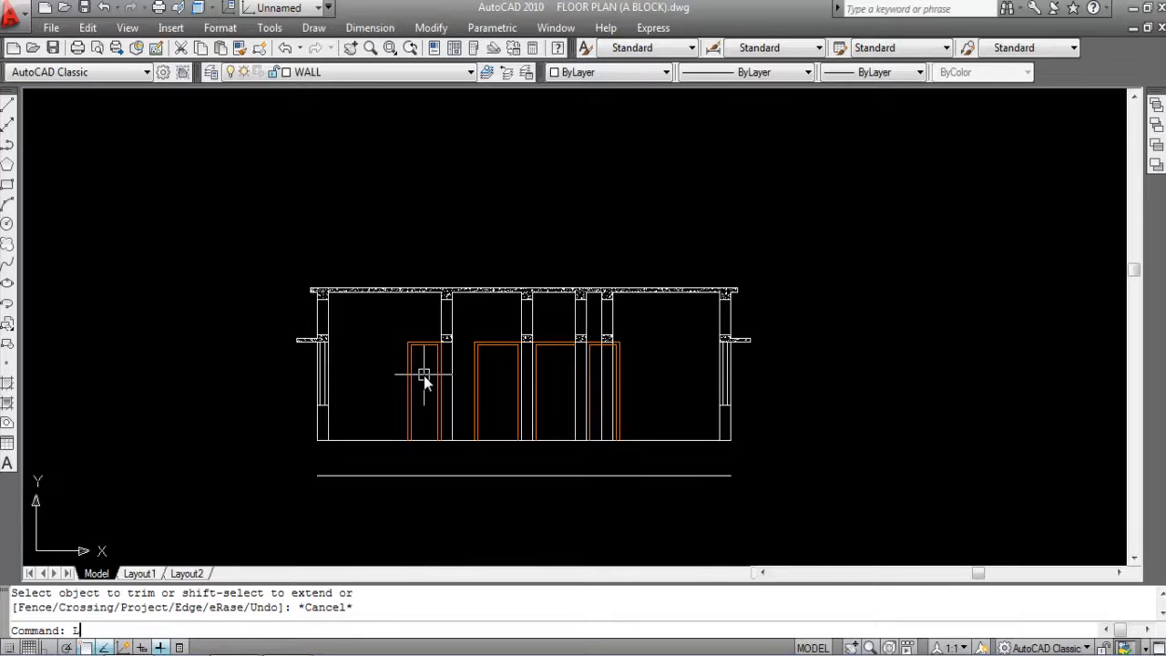
Step: Set the DOOR layer's colour to white
type("LA")
key("Return")
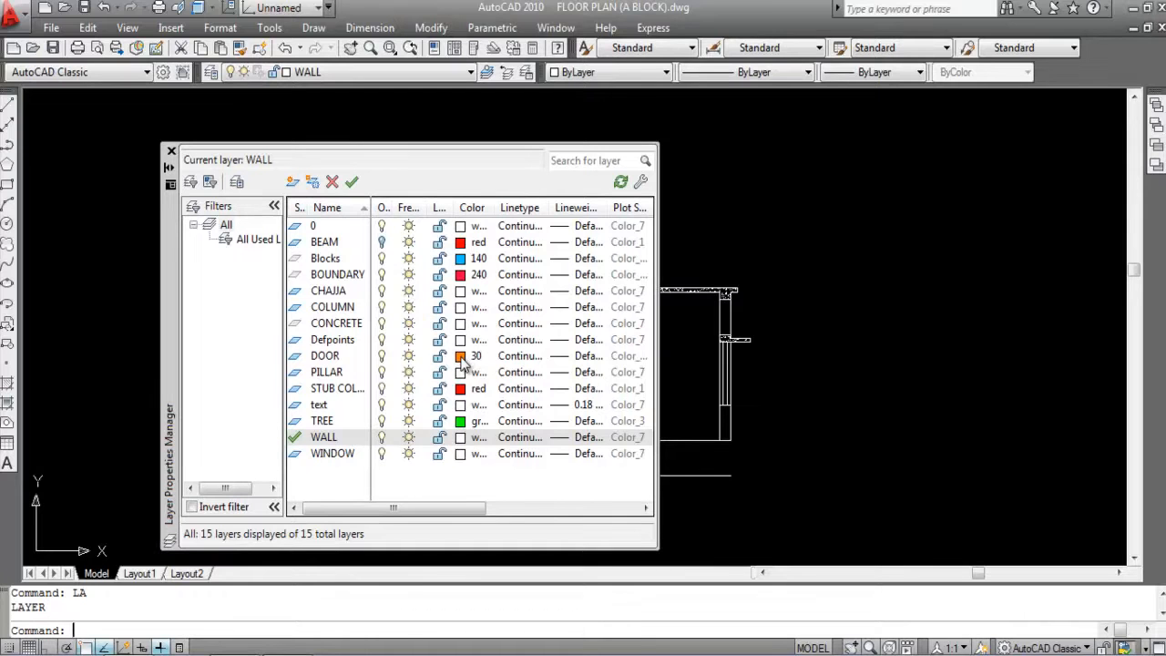
left_click(462, 360)
left_click(542, 373)
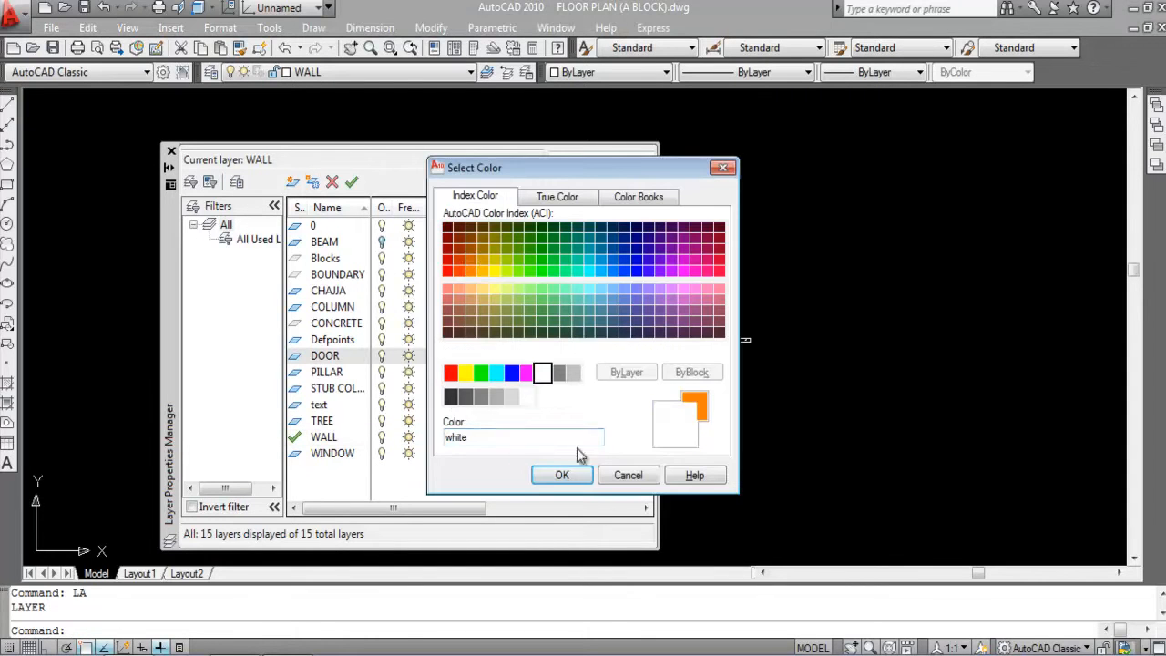
left_click(588, 476)
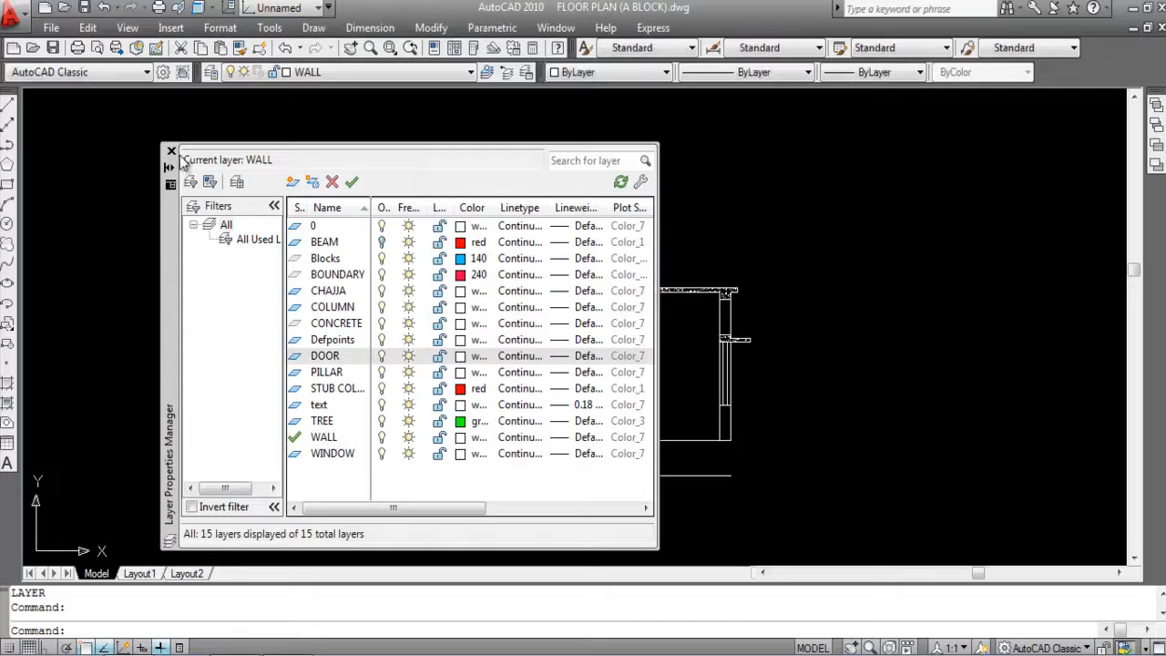
left_click(171, 152)
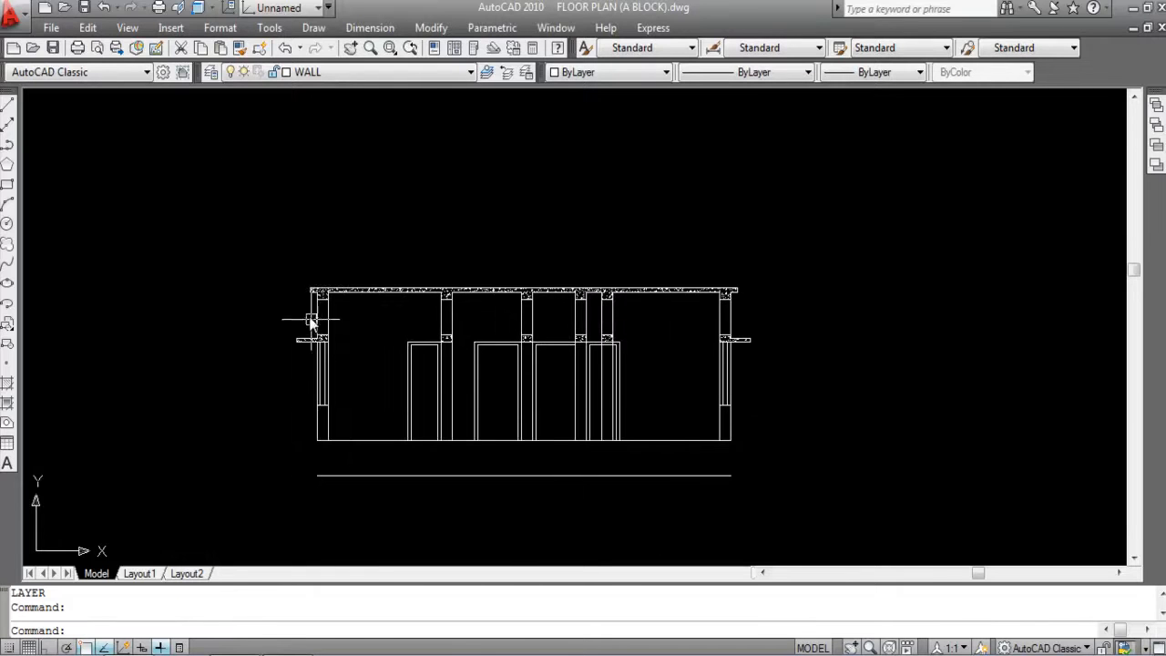
Step: Move the AR-CONC hatches of the roof slab, beams, sunshades and lintels to the CONCRETE layer
scroll(315, 310, "up", 3)
scroll(315, 309, "up", 3)
left_click(330, 288)
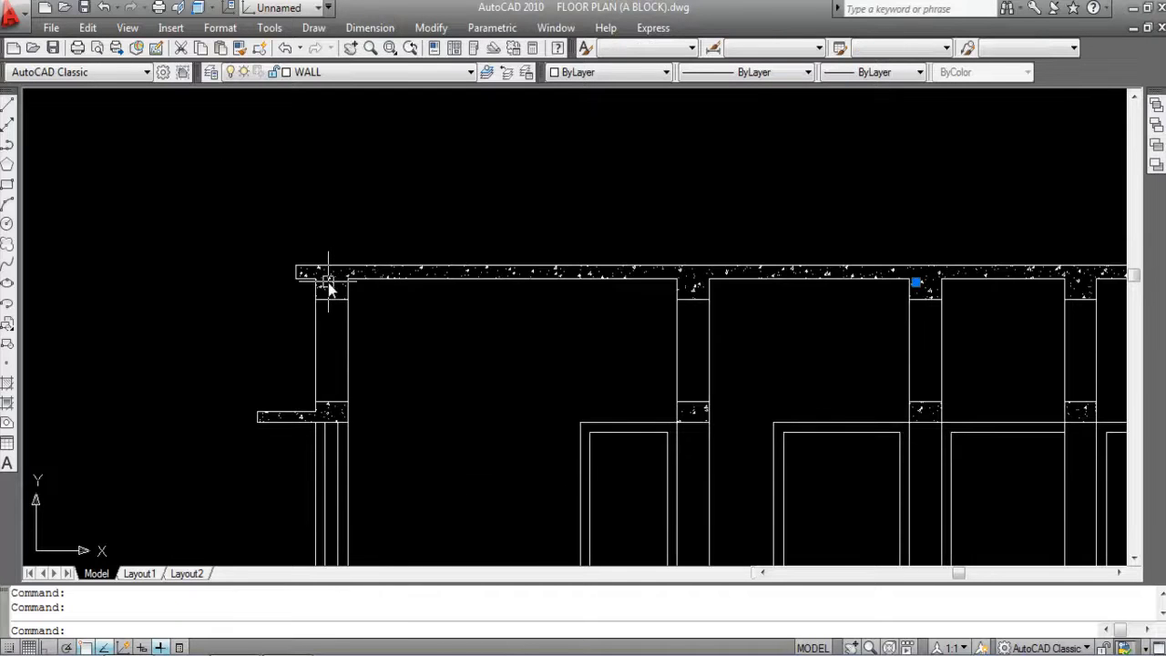
left_click(325, 411)
left_click(319, 76)
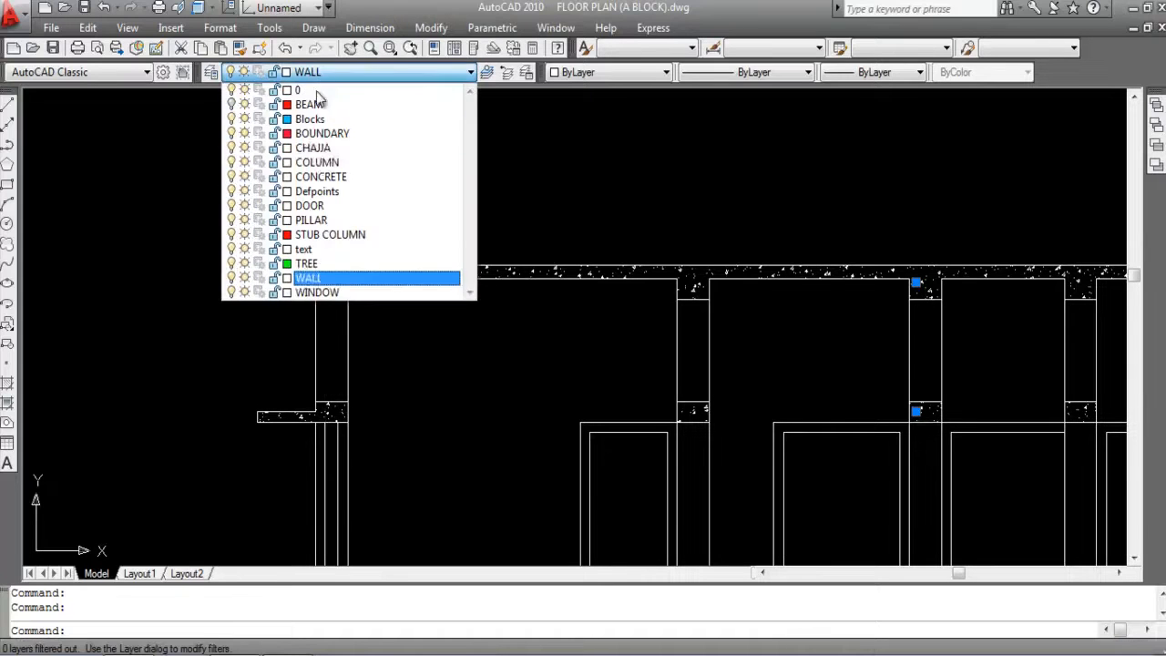
left_click(339, 179)
key("Escape")
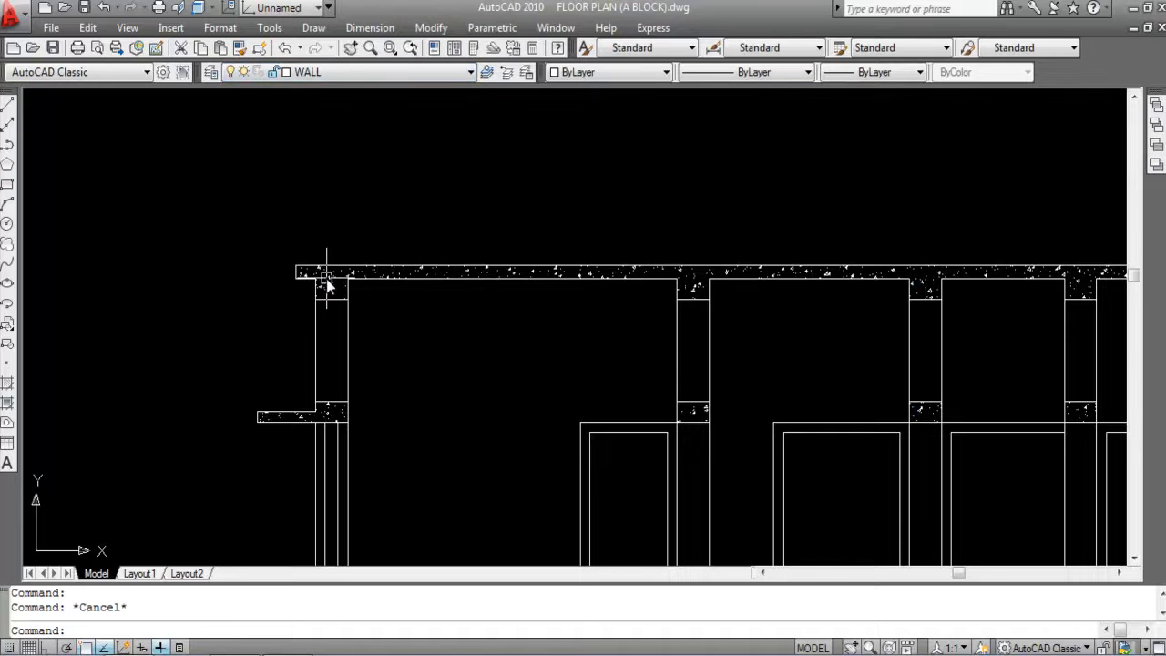
left_click(326, 276)
scroll(304, 177, "down", 1)
key("Escape")
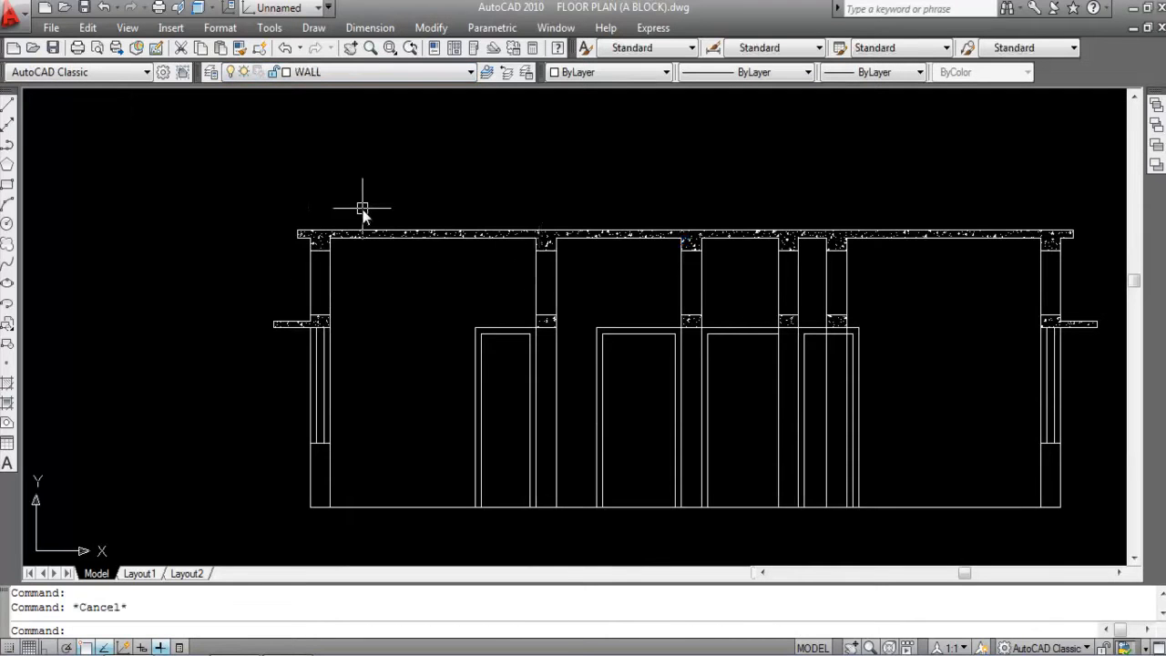
Step: Set up a new hatch with the ANSI32 pattern at scale 20 and angle 0
scroll(364, 213, "down", 1)
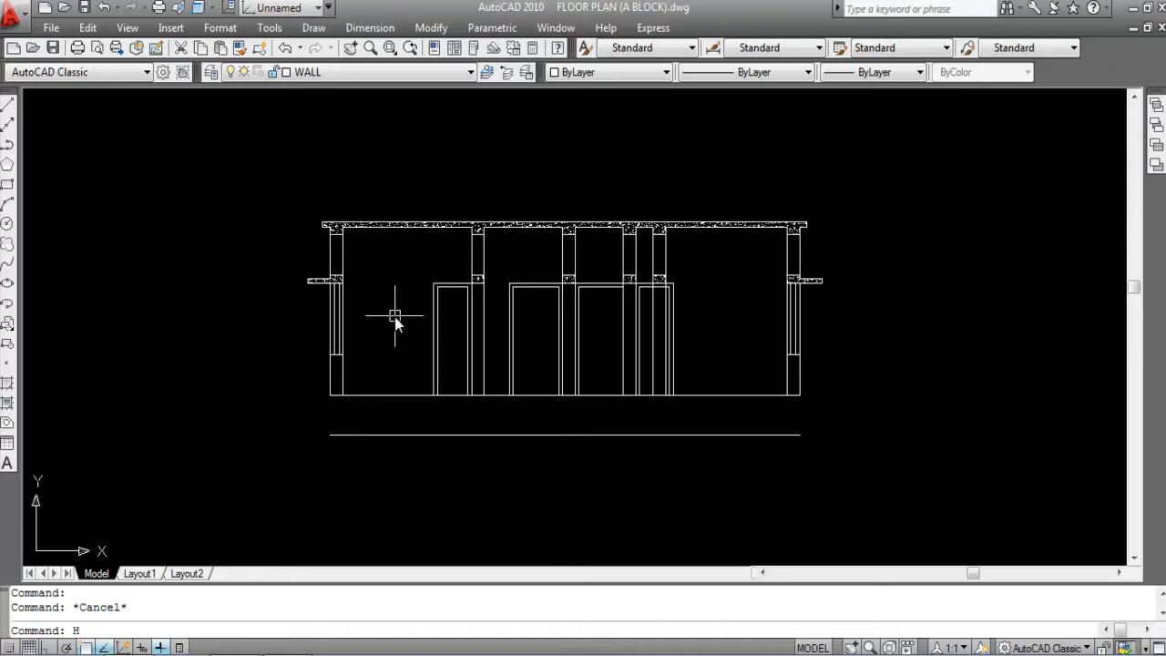
key("Return")
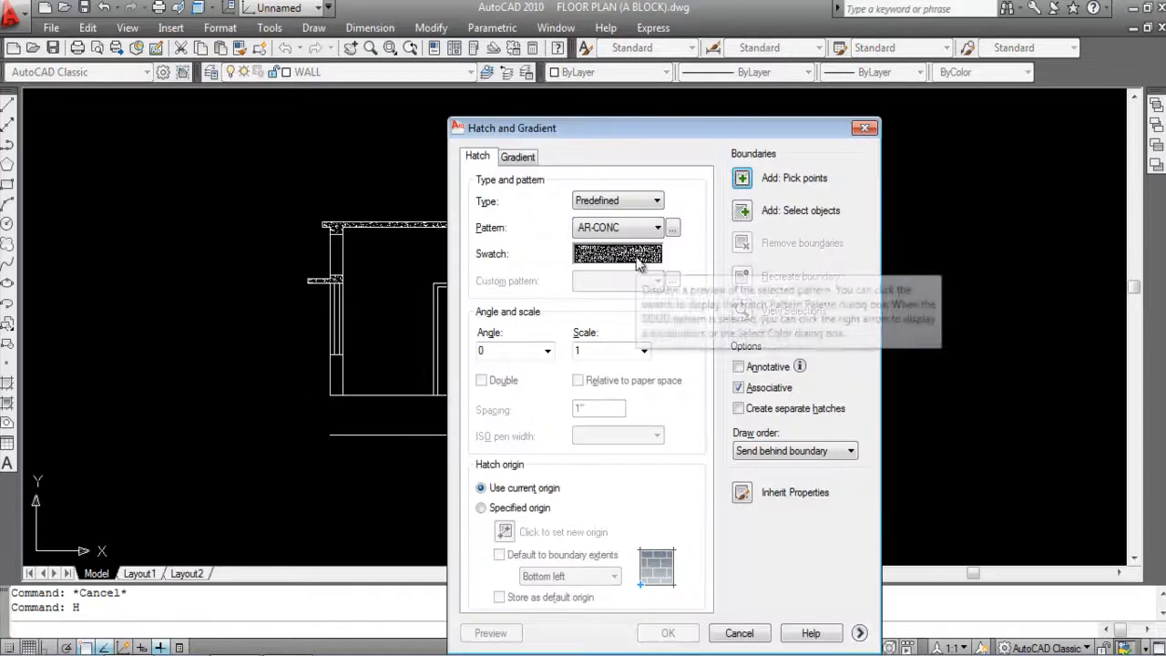
left_click(645, 249)
left_click(540, 298)
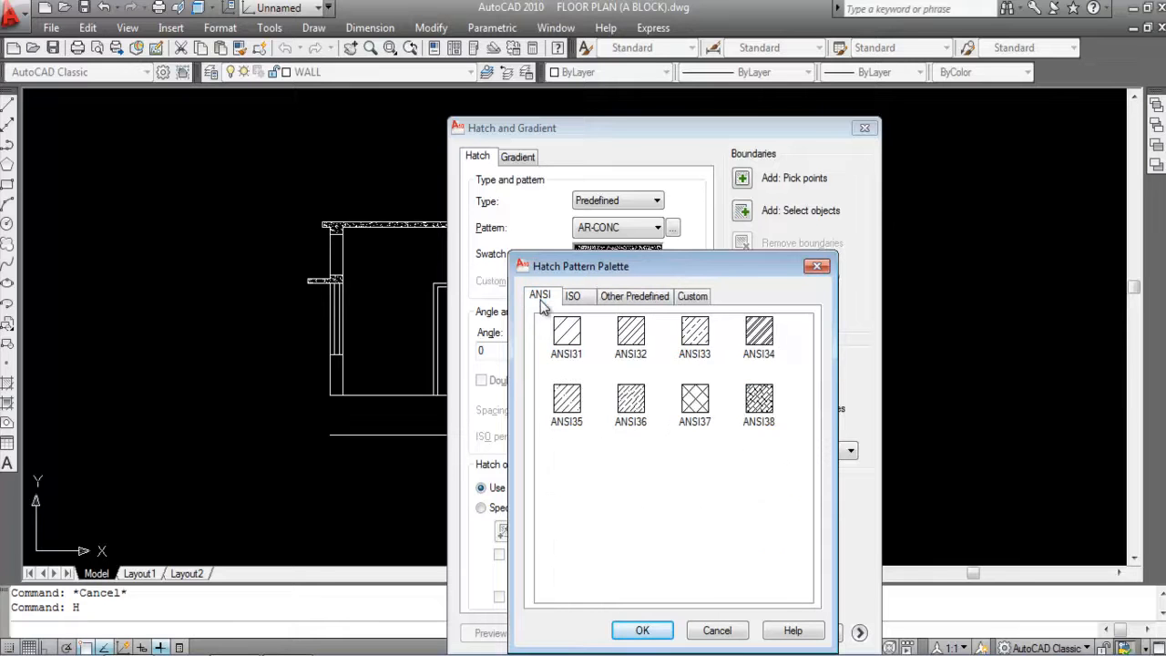
left_click(633, 335)
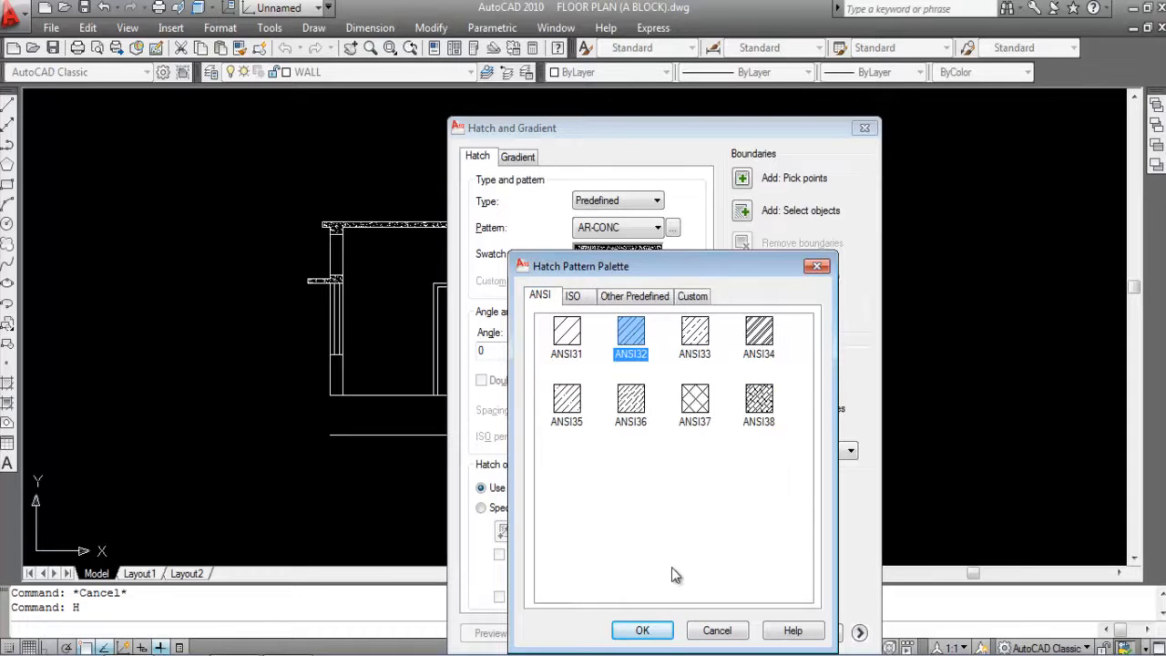
left_click(642, 629)
double_click(593, 351)
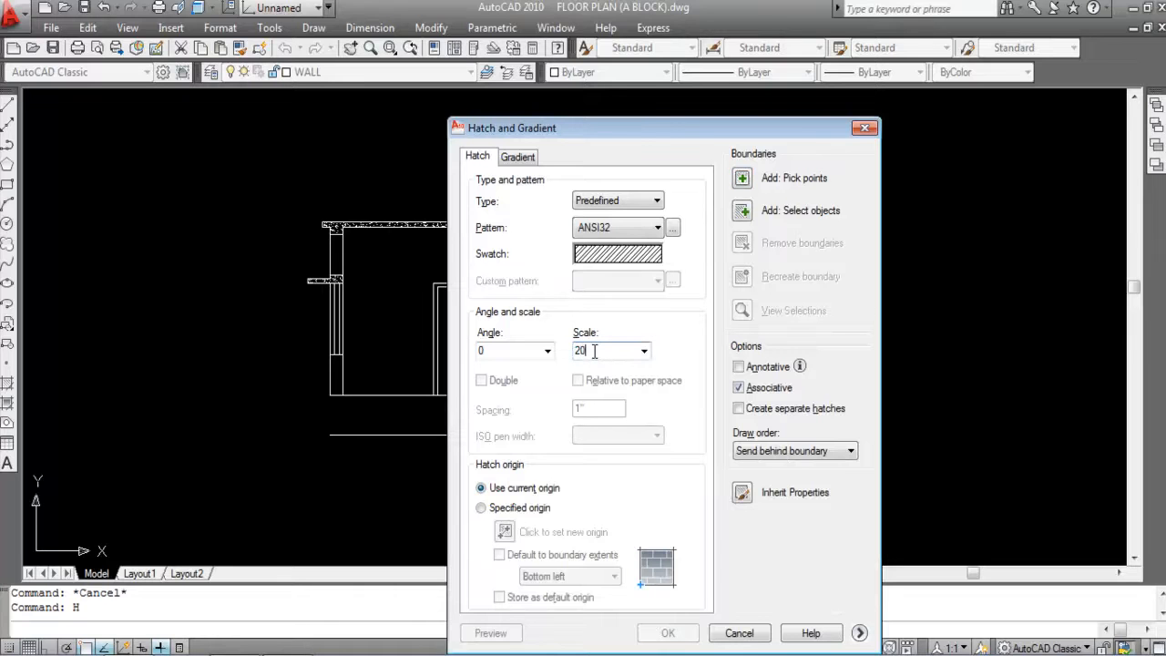
left_click(742, 180)
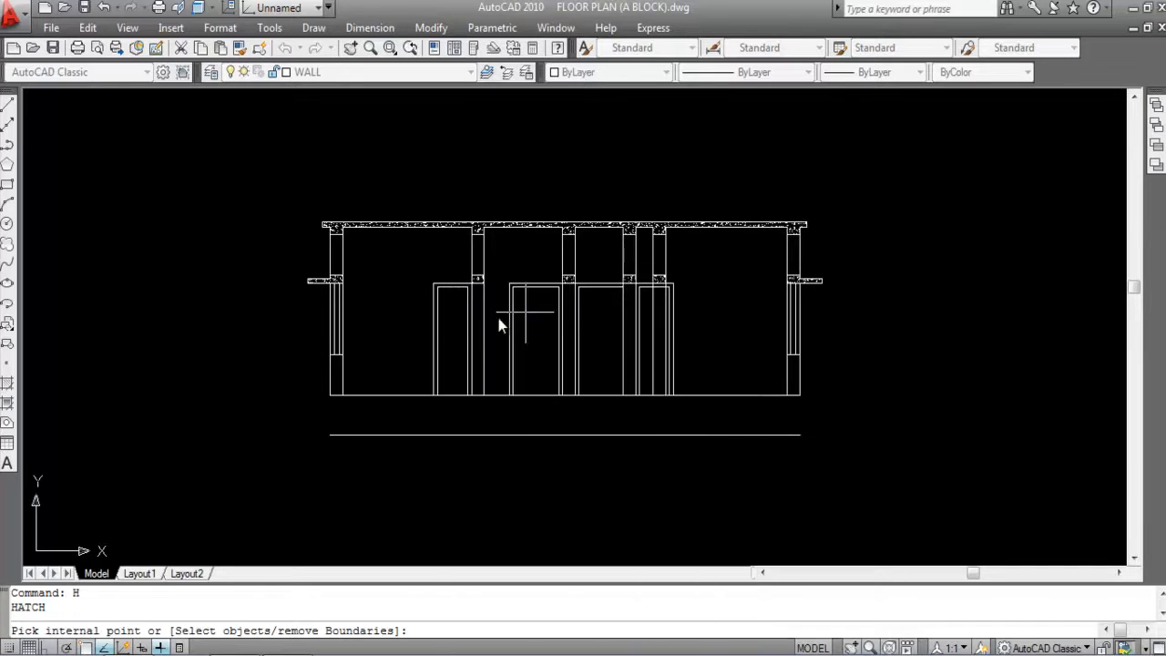
Step: Apply the hatch to the four interior walls and to the outer walls above and below their windows
left_click(335, 249)
scroll(341, 384, "up", 1)
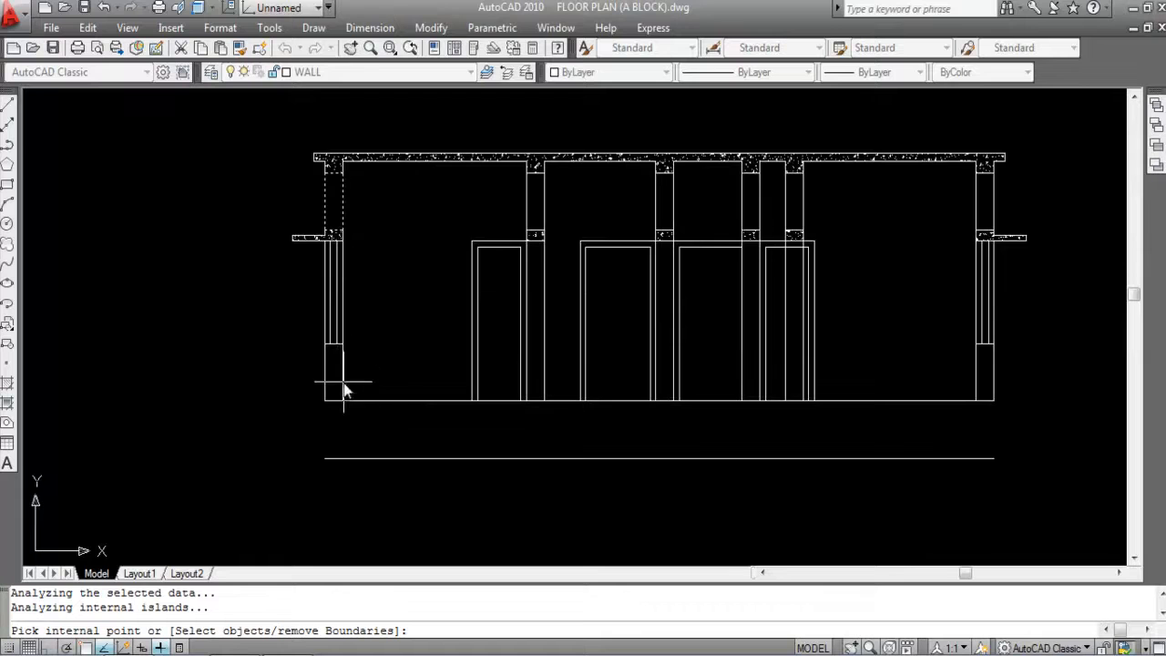
left_click(536, 195)
left_click(668, 203)
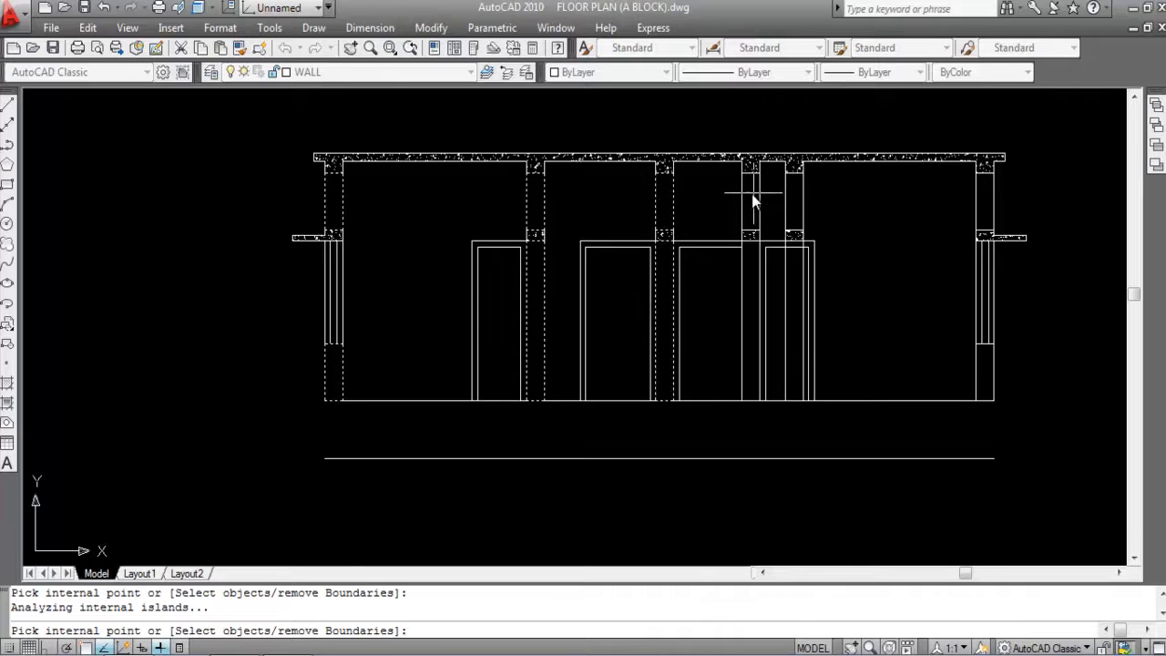
left_click(796, 195)
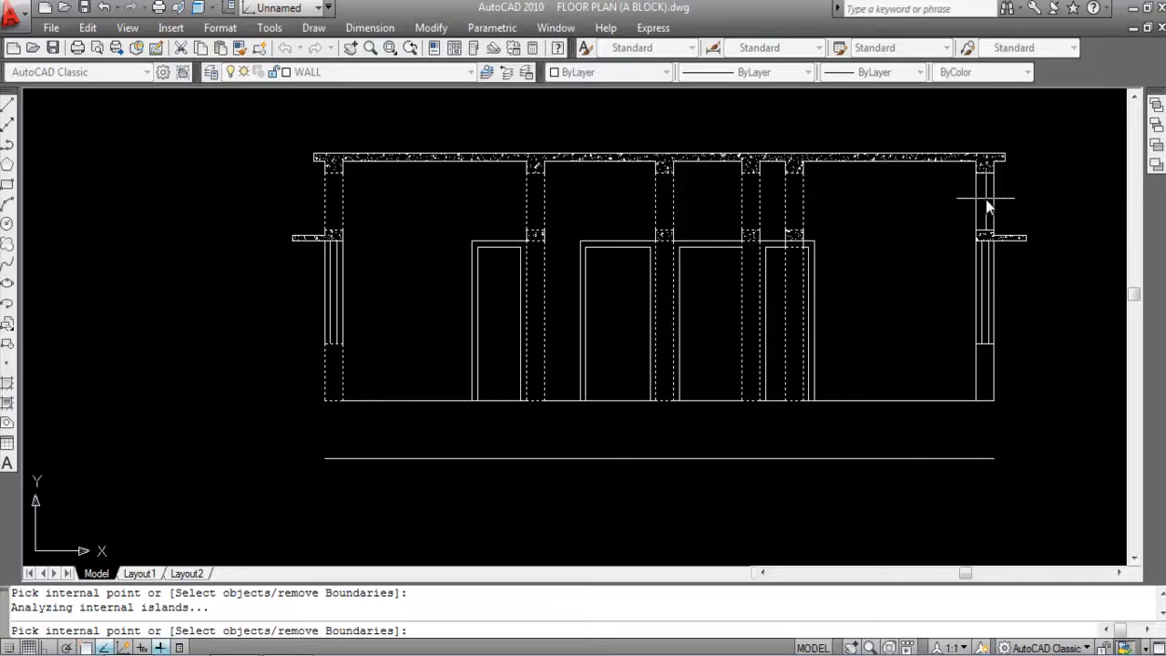
left_click(987, 368)
key("Return")
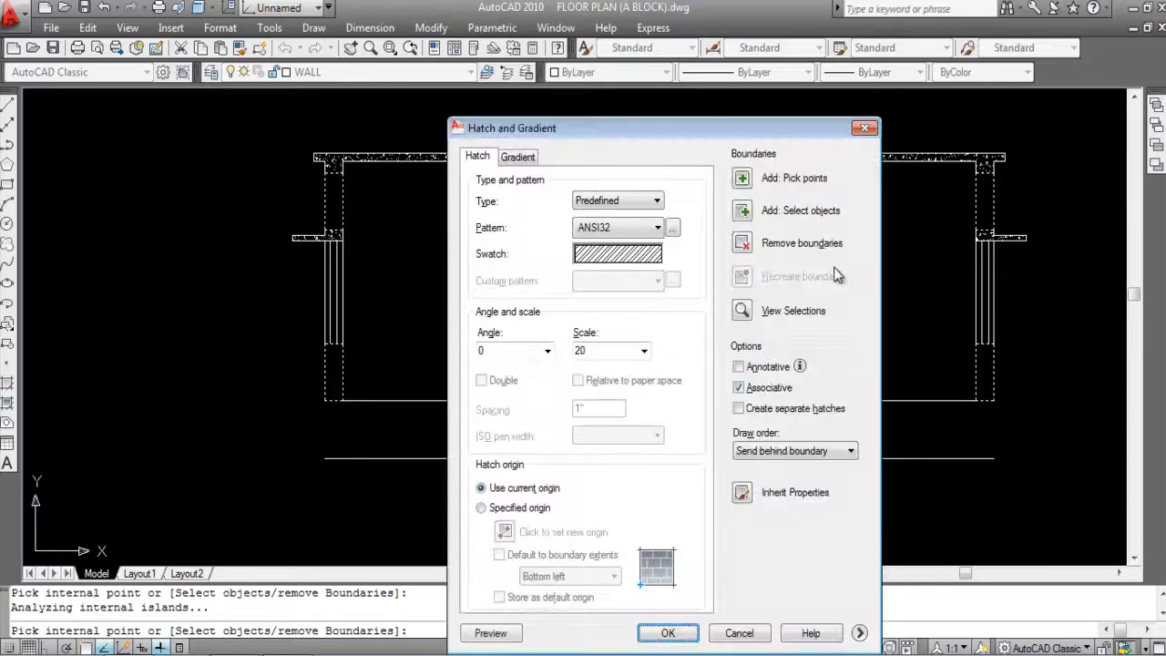
key("Return")
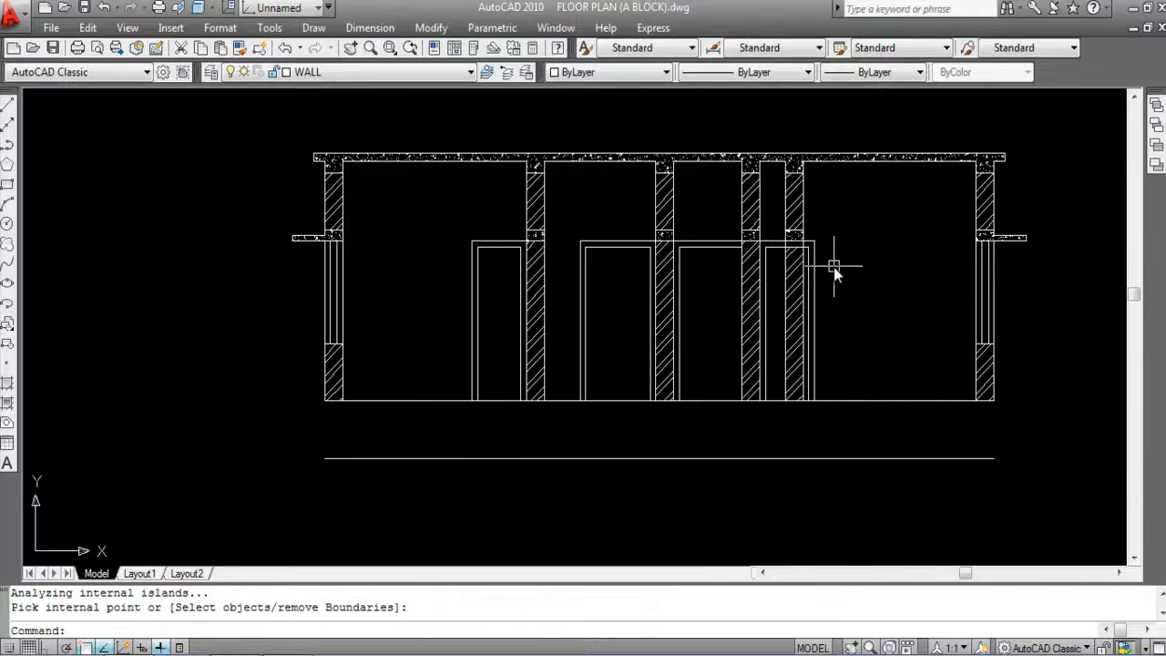
Step: Using all objects as cutting edges, trim the stray door-frame line at the rightmost hatched interior wall
scroll(834, 267, "up", 3)
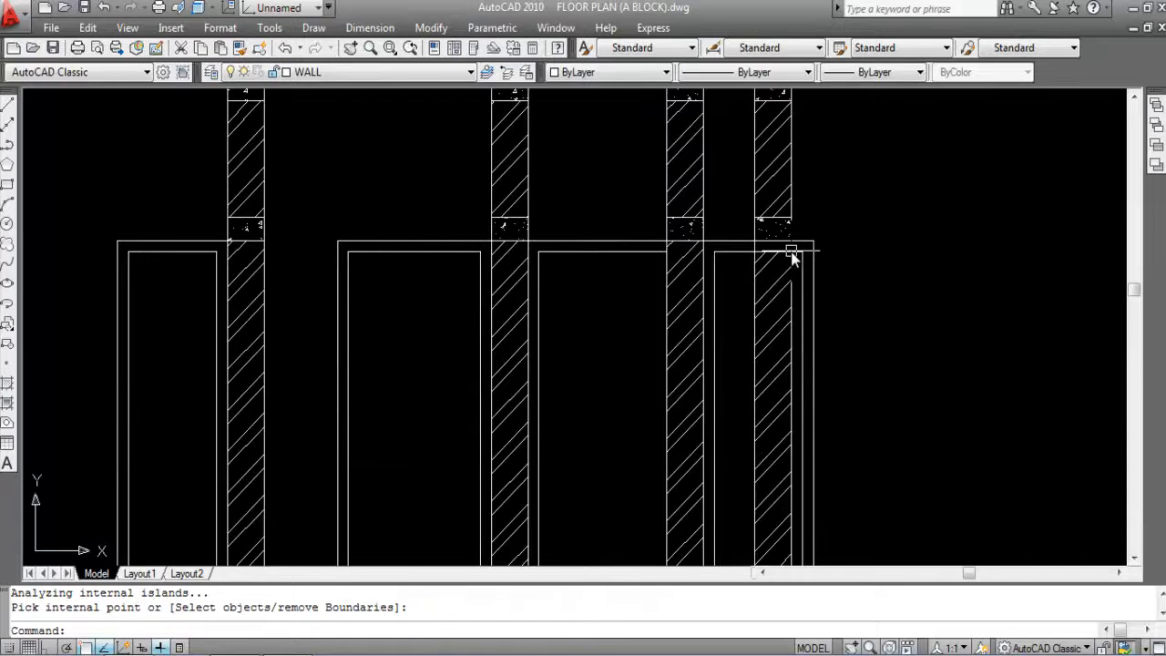
type("TR")
key("Return")
key("Return")
scroll(782, 240, "up", 2)
left_click(720, 262)
type("U")
key("Return")
left_click(726, 254)
scroll(720, 237, "down", 4)
key("Escape")
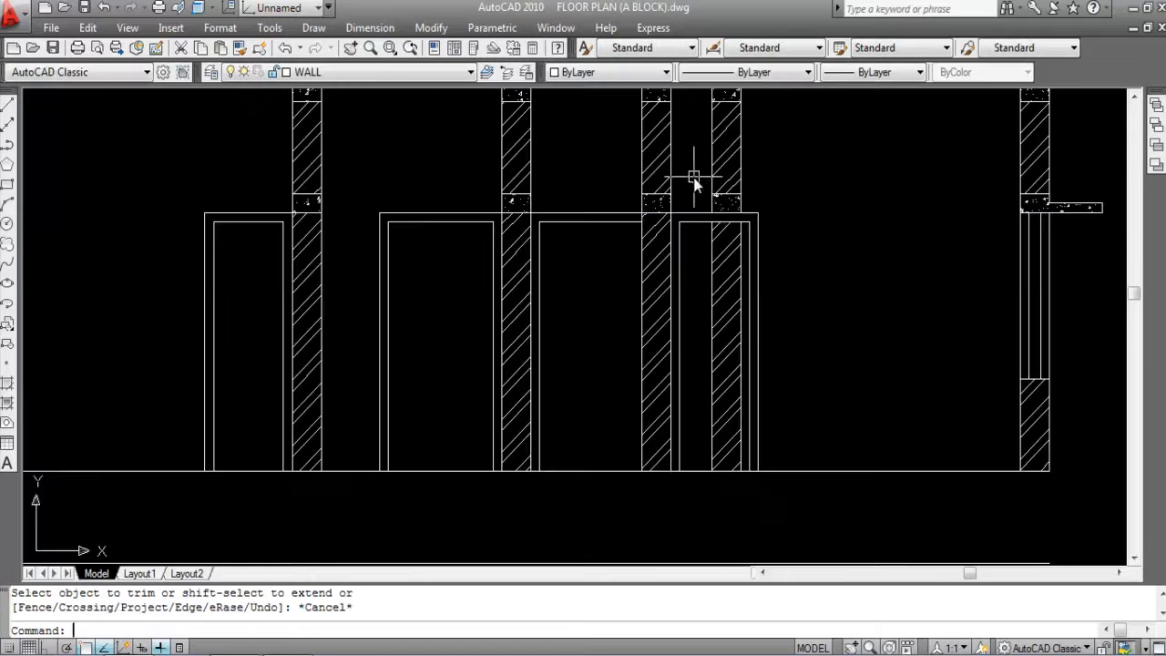
Step: Compare the hatched section with the rooms and walls of the first floor plan below it
scroll(729, 219, "down", 3)
scroll(744, 291, "down", 5)
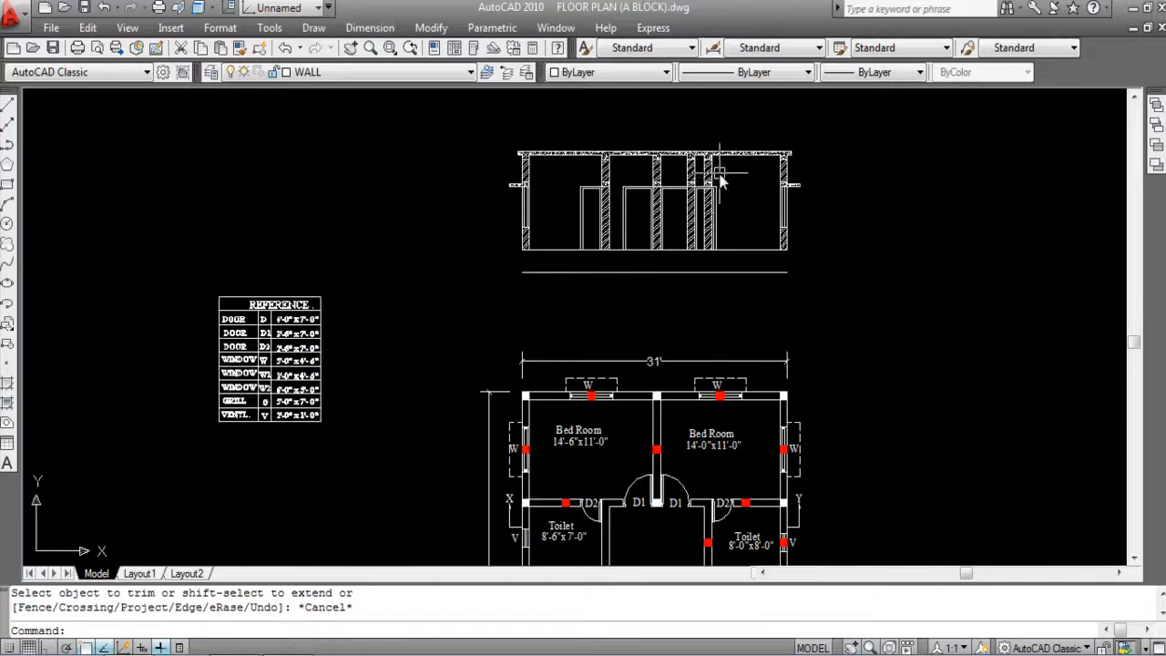
scroll(729, 421, "up", 4)
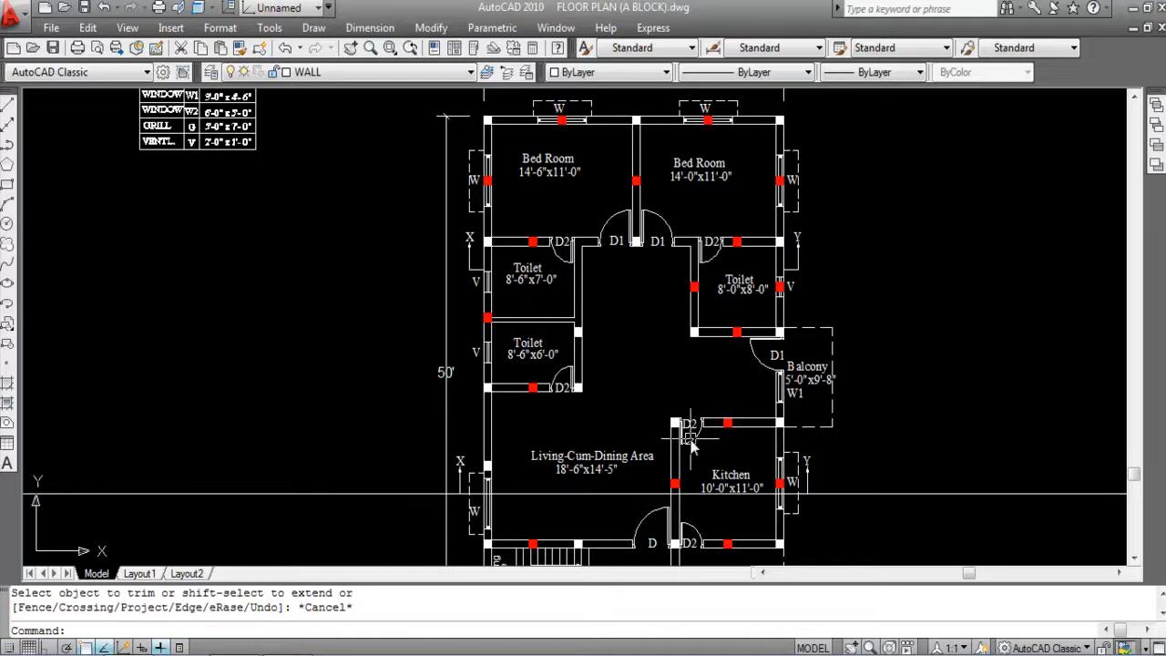
scroll(695, 464, "down", 3)
scroll(701, 236, "up", 6)
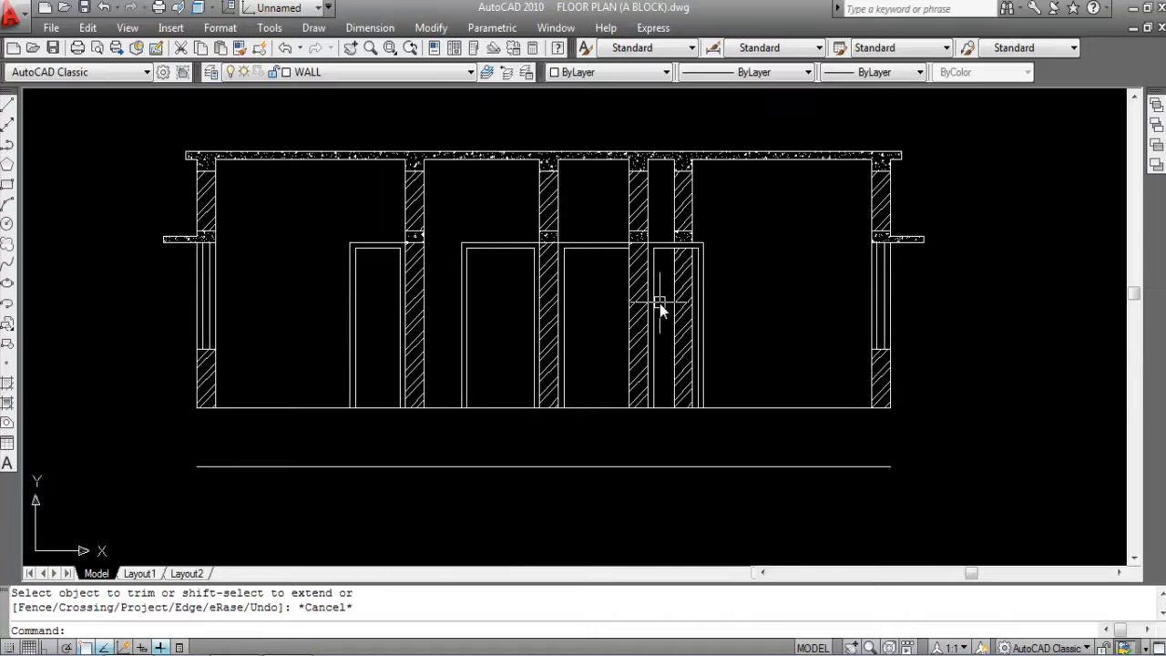
scroll(667, 238, "down", 2)
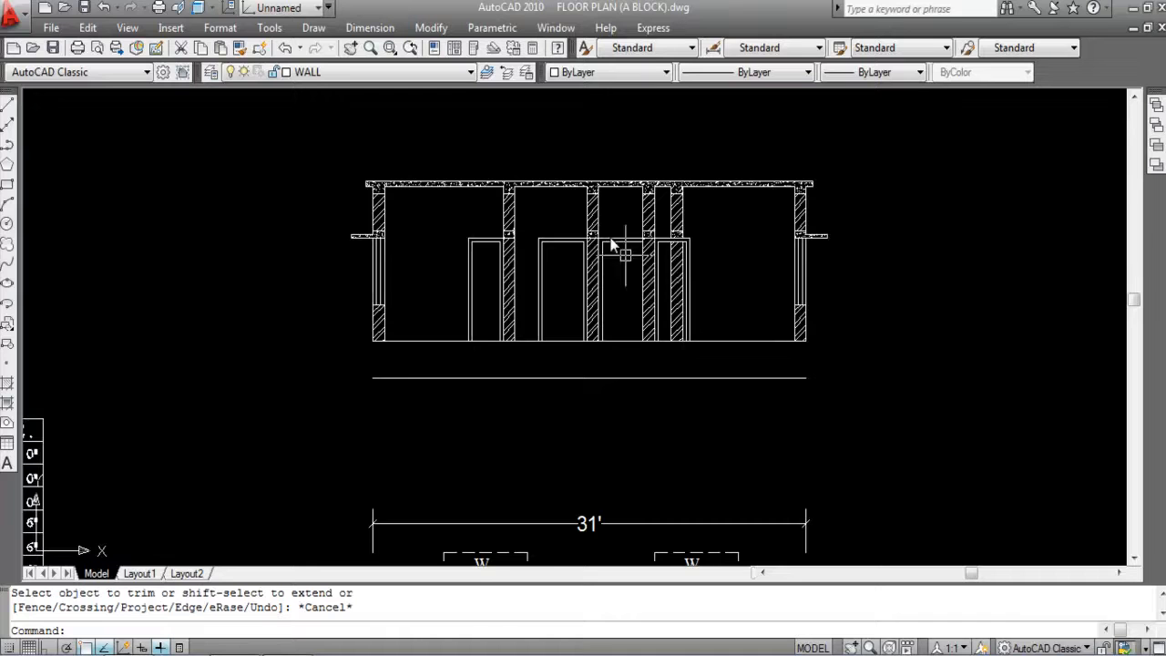
scroll(506, 258, "down", 3)
scroll(520, 278, "down", 1)
scroll(510, 299, "up", 2)
scroll(483, 301, "up", 3)
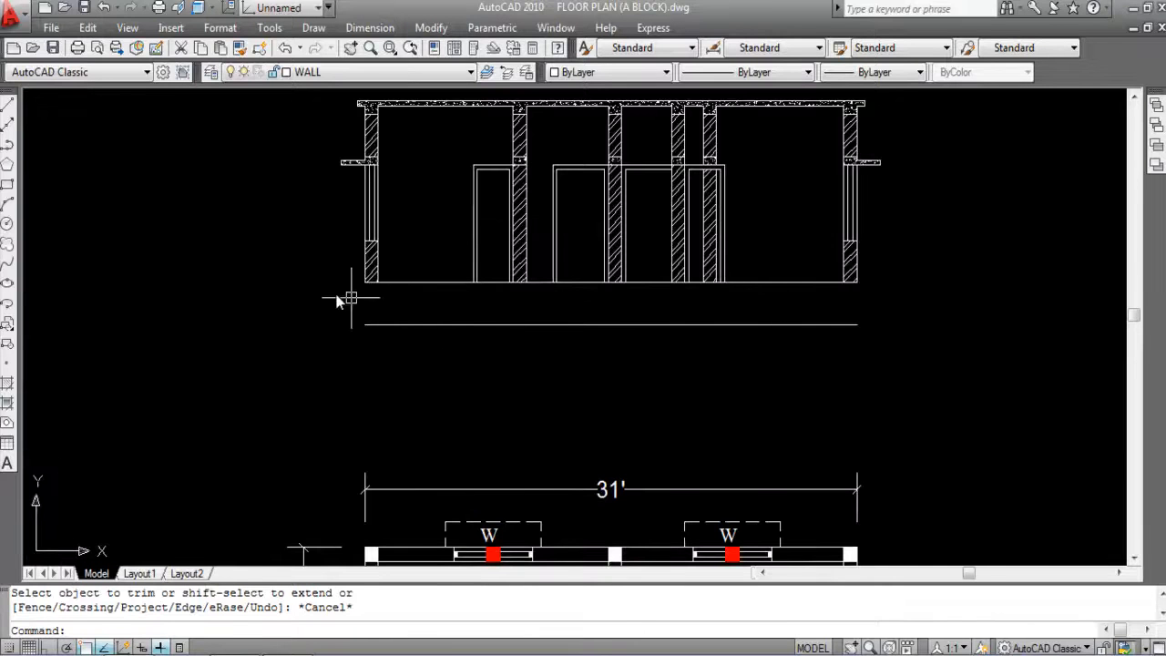
Step: Examine the separate stepped footing detail alongside the walls and columns of the first floor plan
scroll(328, 277, "down", 2)
scroll(390, 253, "down", 3)
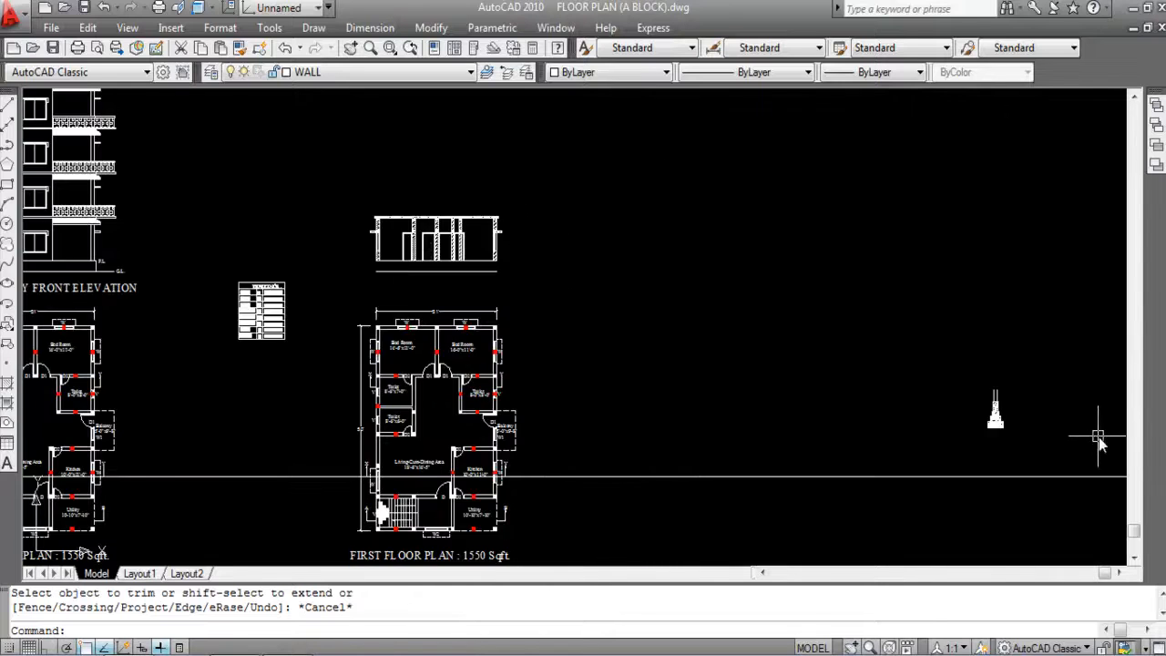
scroll(1057, 433, "up", 2)
scroll(1056, 432, "up", 3)
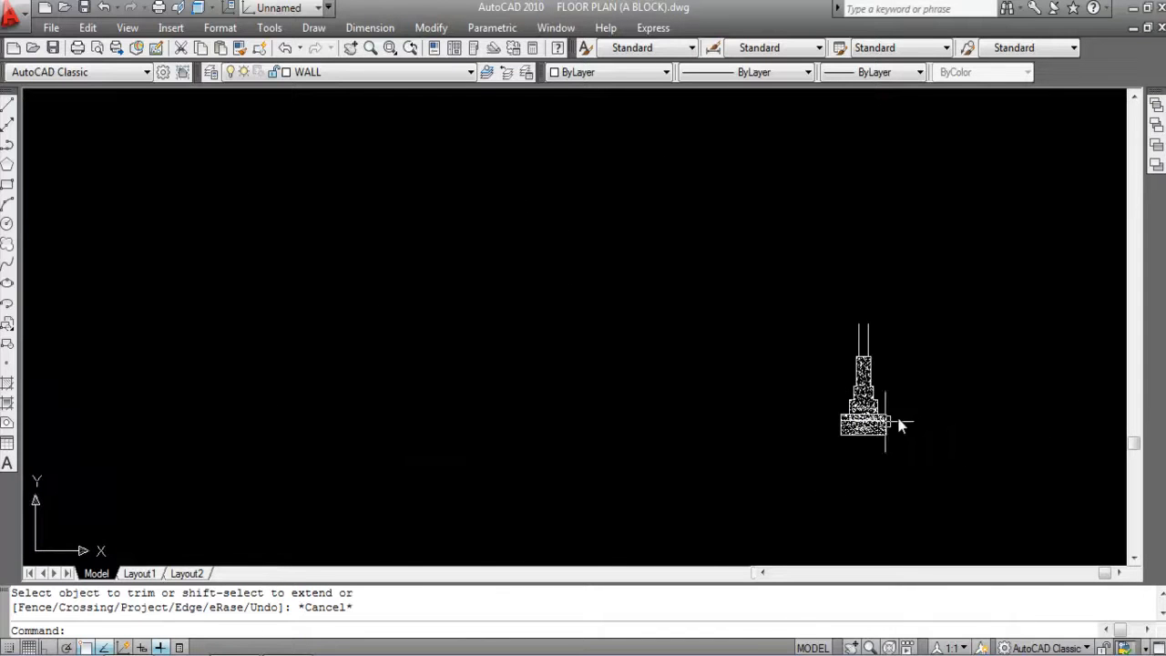
scroll(829, 410, "down", 3)
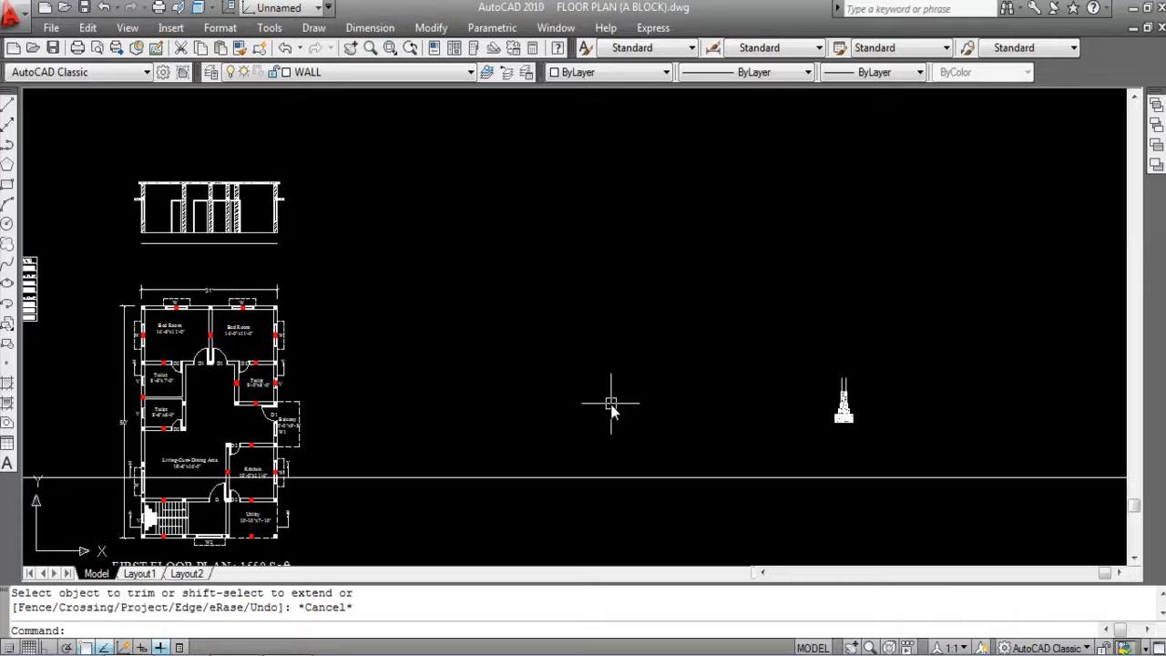
scroll(458, 245, "down", 2)
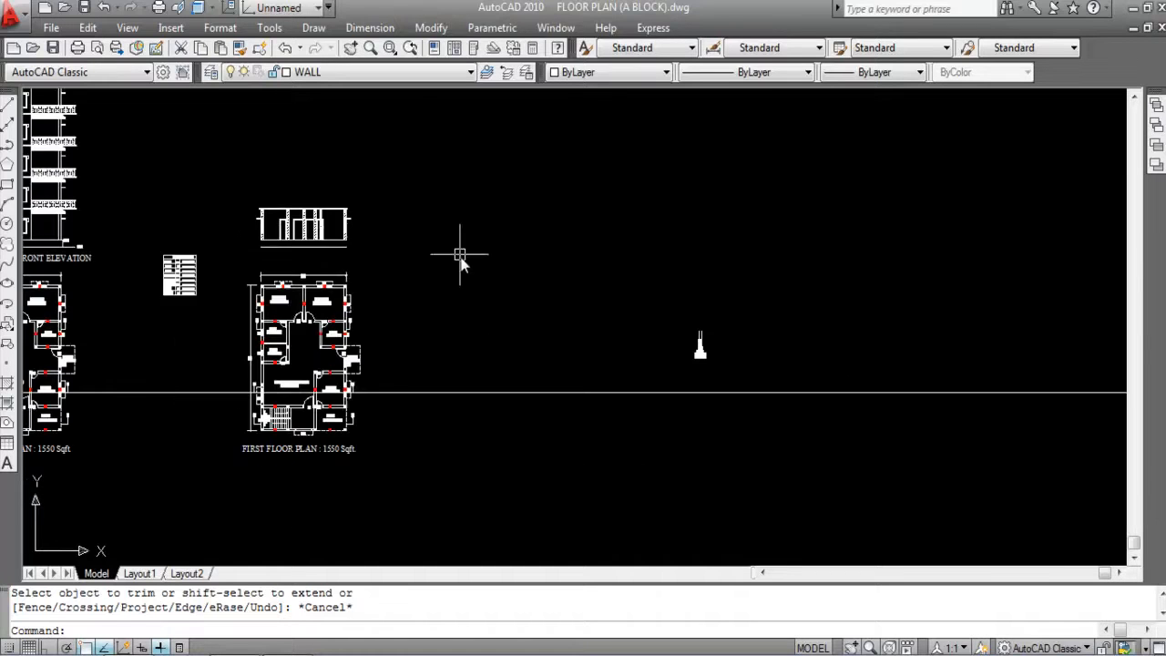
scroll(245, 410, "up", 5)
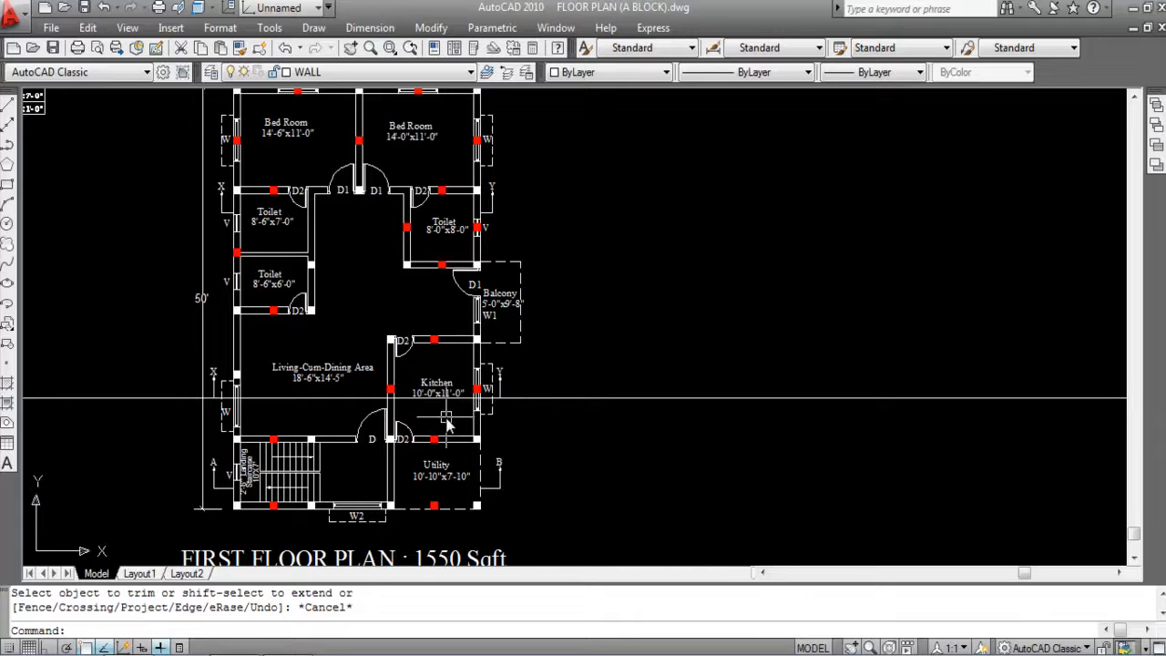
scroll(365, 355, "down", 3)
scroll(367, 344, "up", 2)
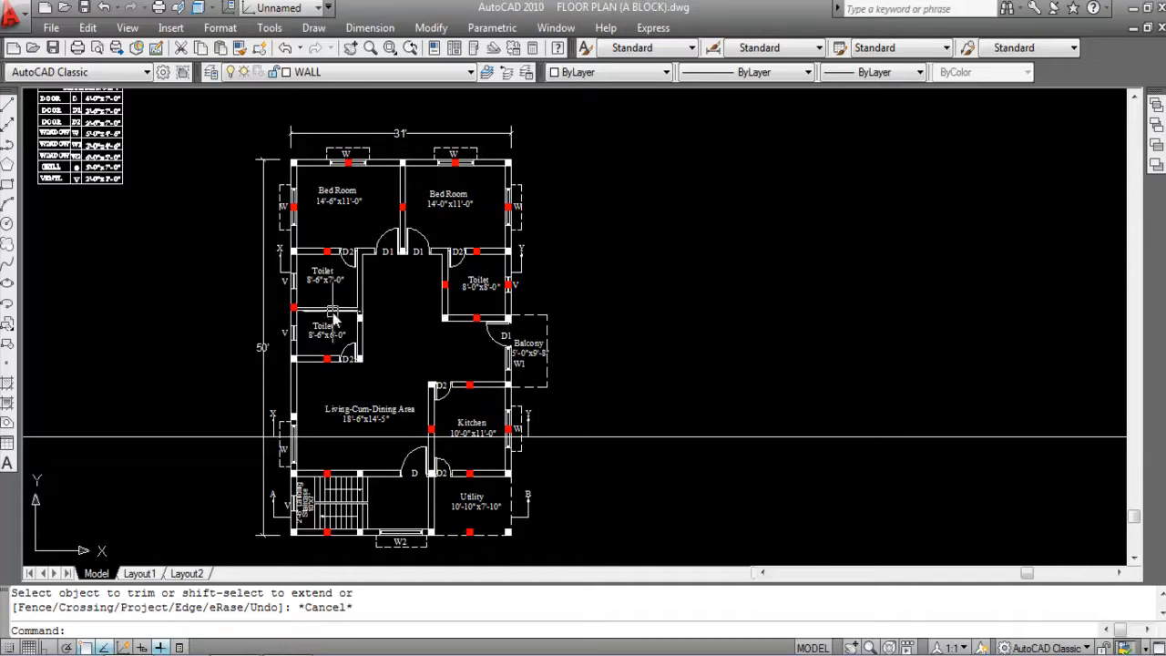
scroll(334, 316, "down", 3)
scroll(342, 342, "up", 2)
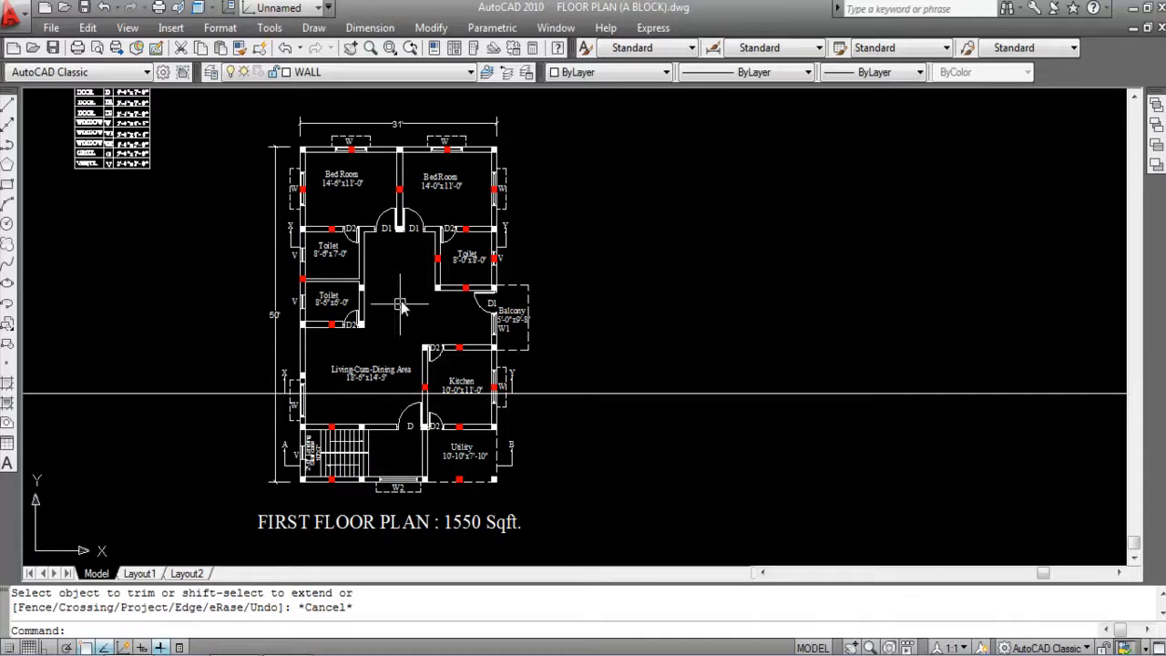
scroll(379, 416, "down", 2)
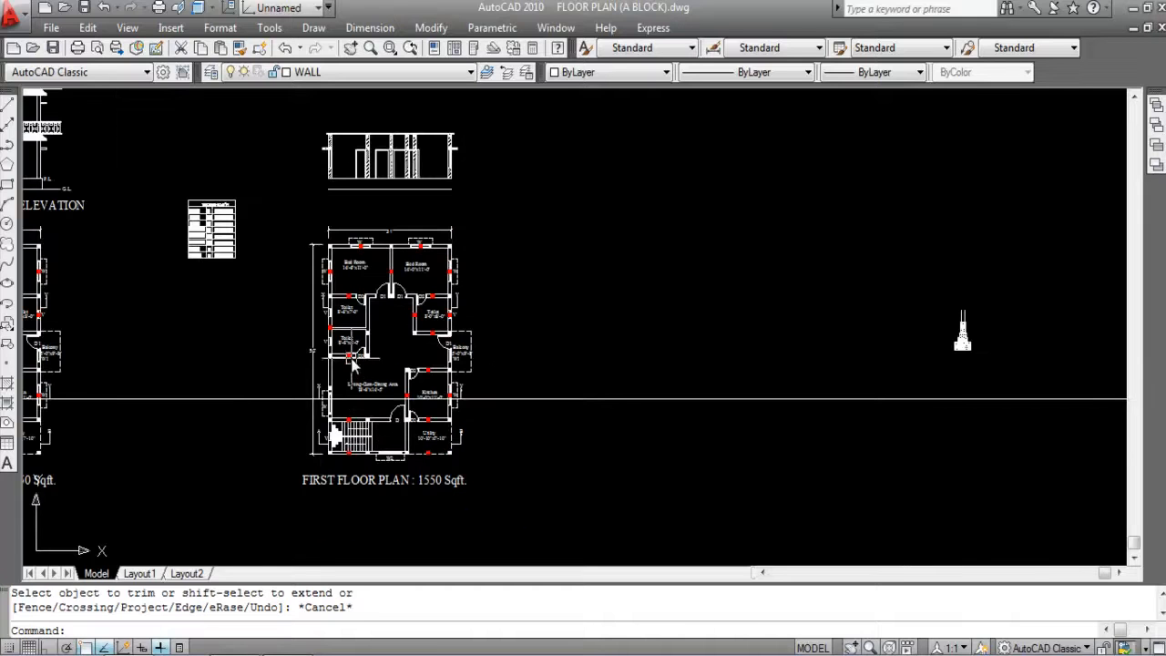
scroll(347, 360, "up", 3)
scroll(365, 361, "down", 4)
scroll(390, 362, "up", 2)
scroll(389, 363, "up", 2)
scroll(378, 383, "down", 3)
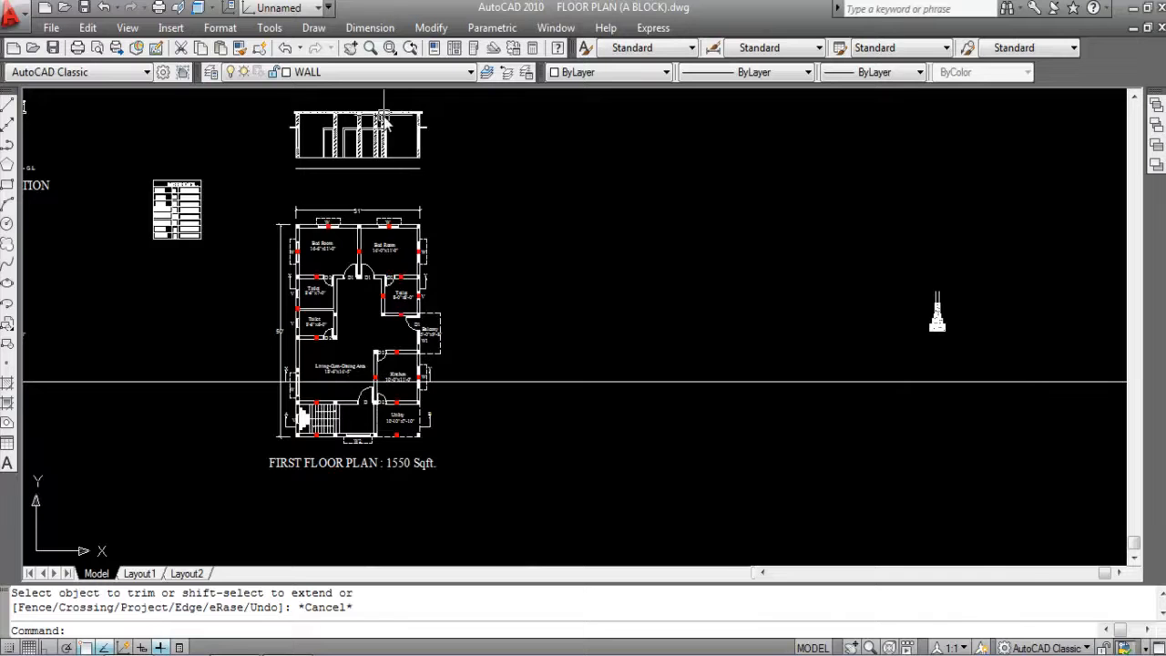
Step: Examine the section's interior walls against the bedroom, toilet, living and kitchen walls of the first floor plan
scroll(385, 141, "up", 4)
scroll(384, 141, "down", 2)
scroll(379, 153, "up", 3)
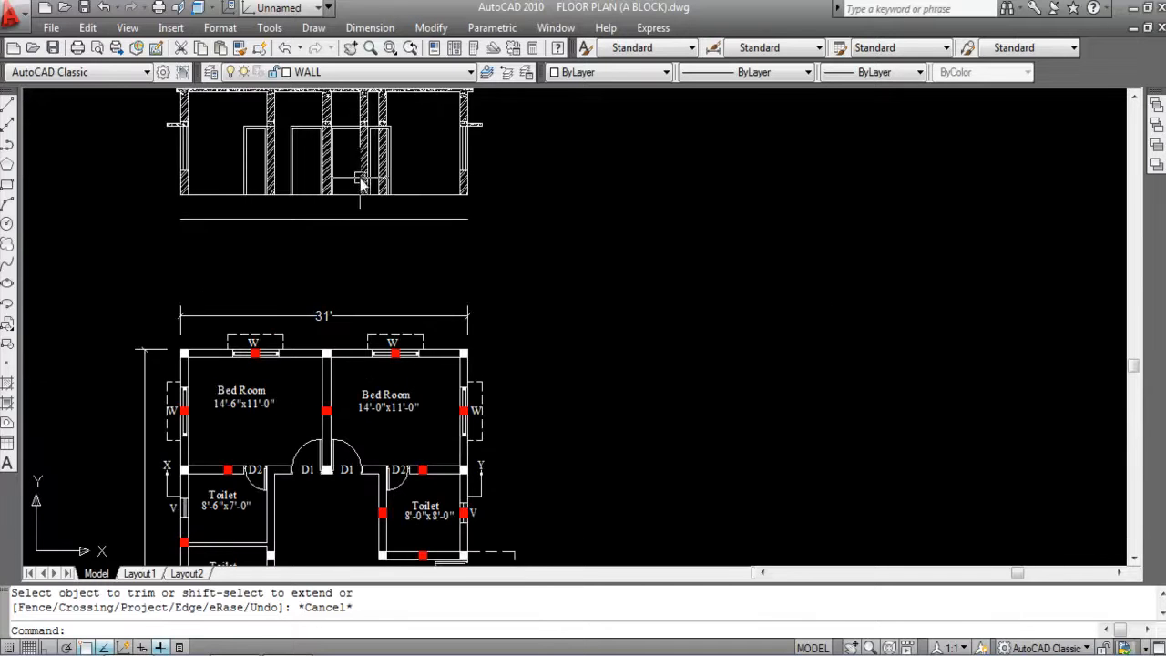
scroll(378, 244, "down", 2)
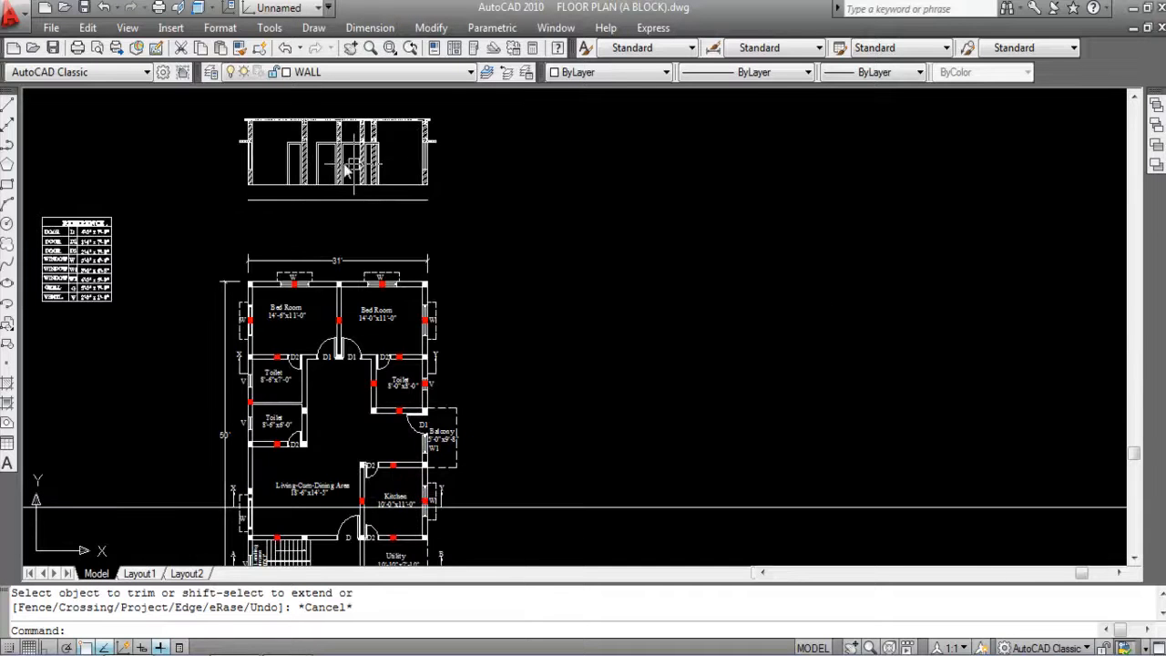
scroll(344, 166, "up", 2)
scroll(228, 218, "up", 2)
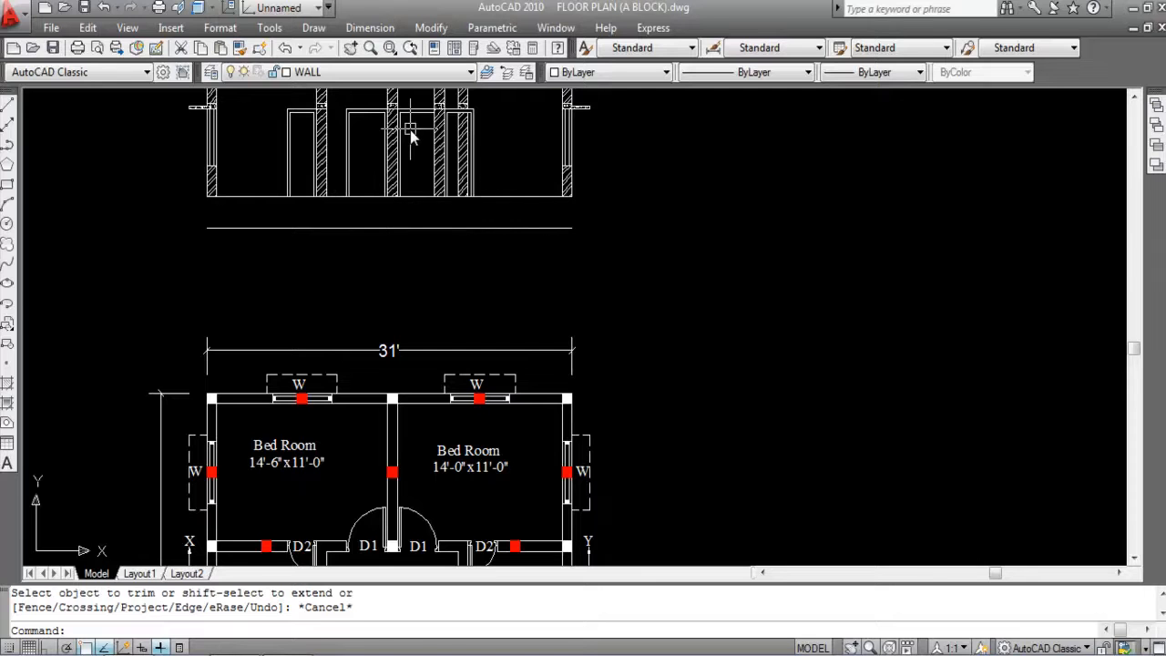
scroll(412, 137, "down", 2)
scroll(401, 338, "up", 1)
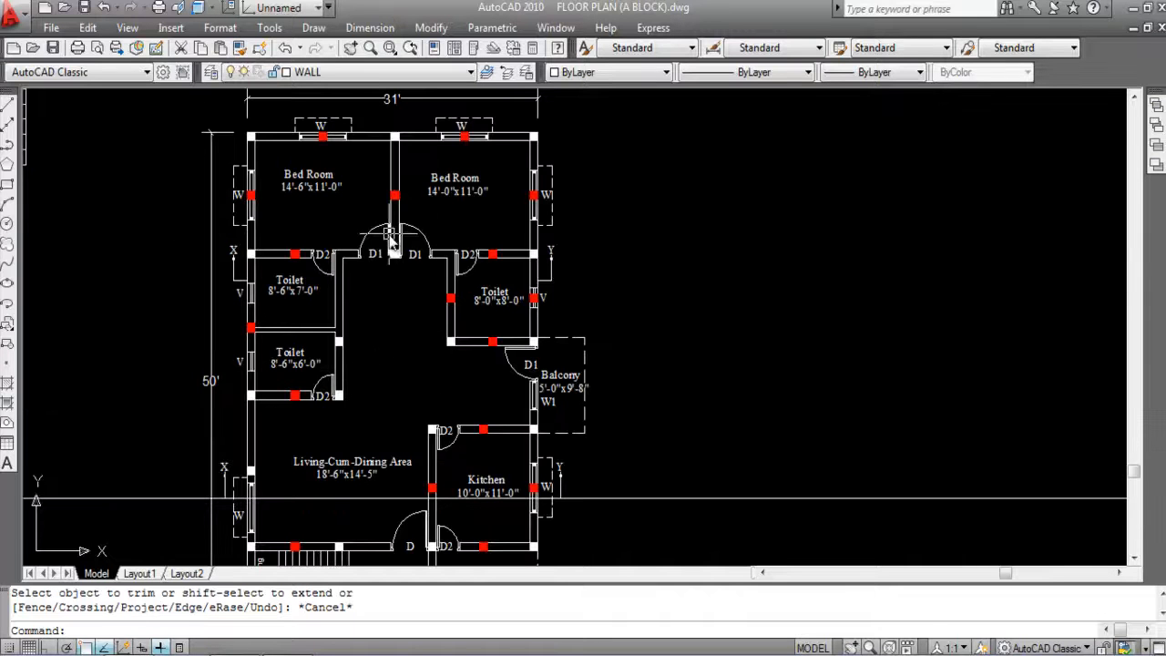
scroll(406, 420, "down", 1)
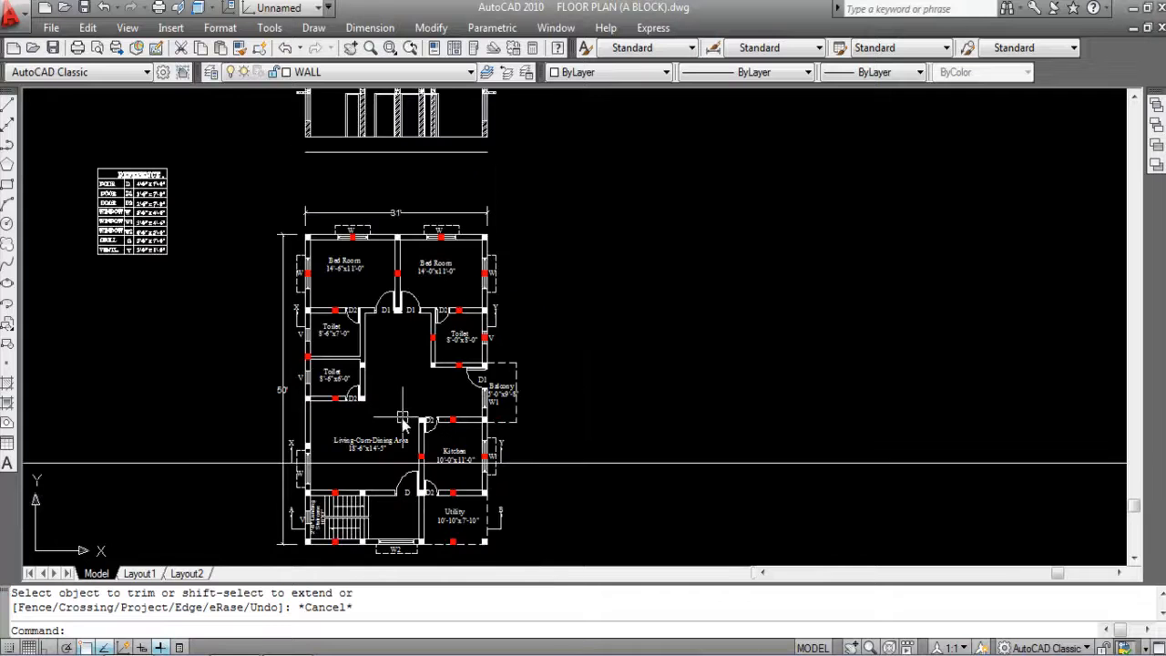
scroll(420, 425, "down", 1)
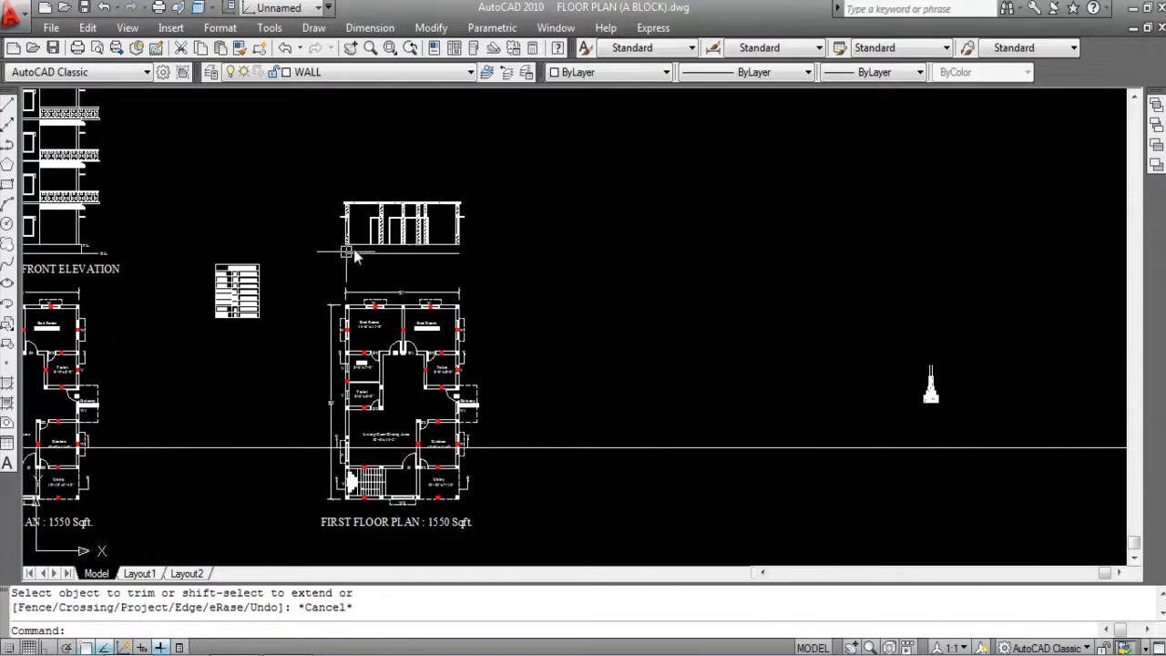
Step: Move the separate stepped footing detail closer to the section, placing it just beyond the section's right outer wall
scroll(988, 378, "up", 1)
left_click(953, 481)
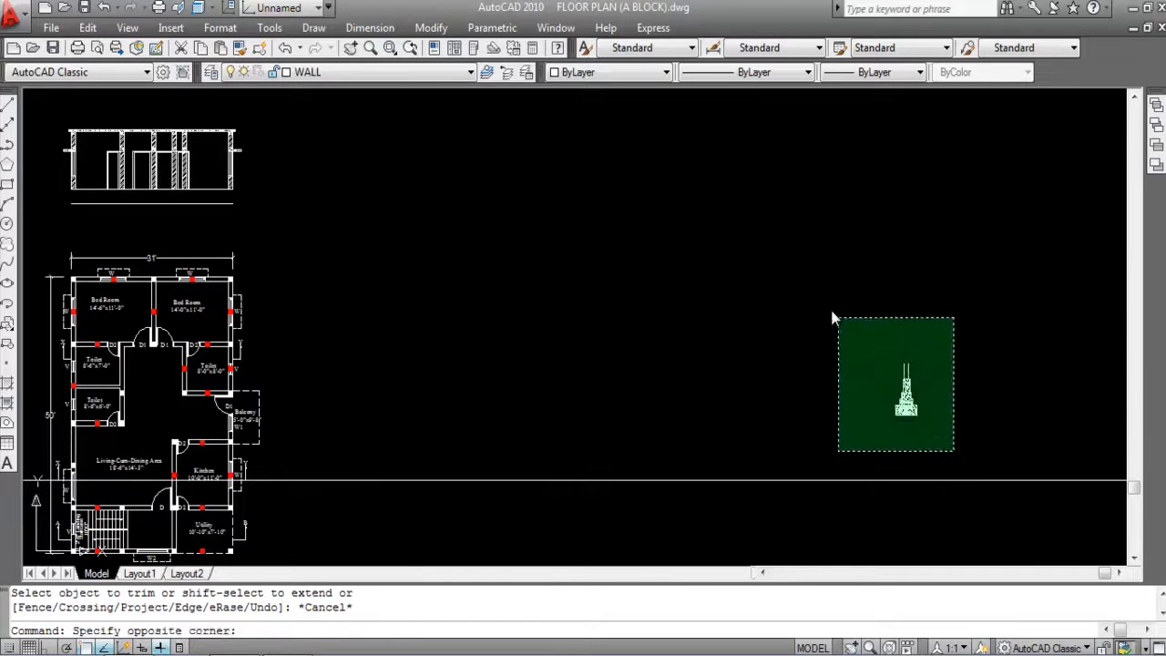
left_click(847, 332)
type("M")
key("Return")
left_click(918, 412)
scroll(922, 411, "down", 3)
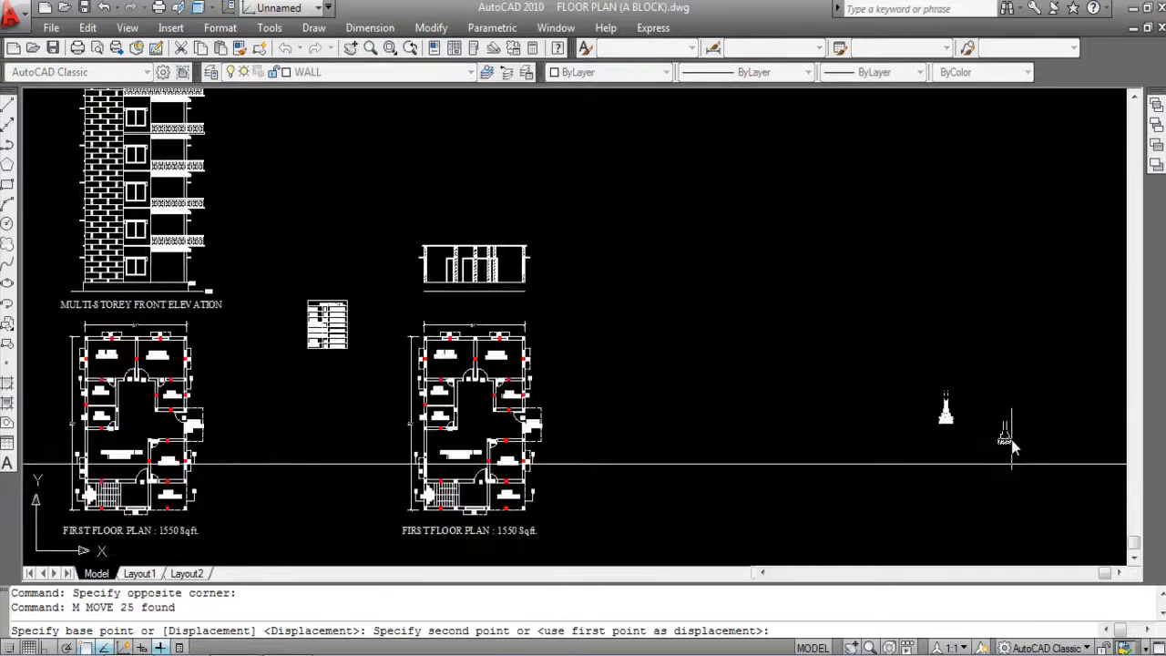
scroll(875, 406, "up", 3)
left_click(693, 346)
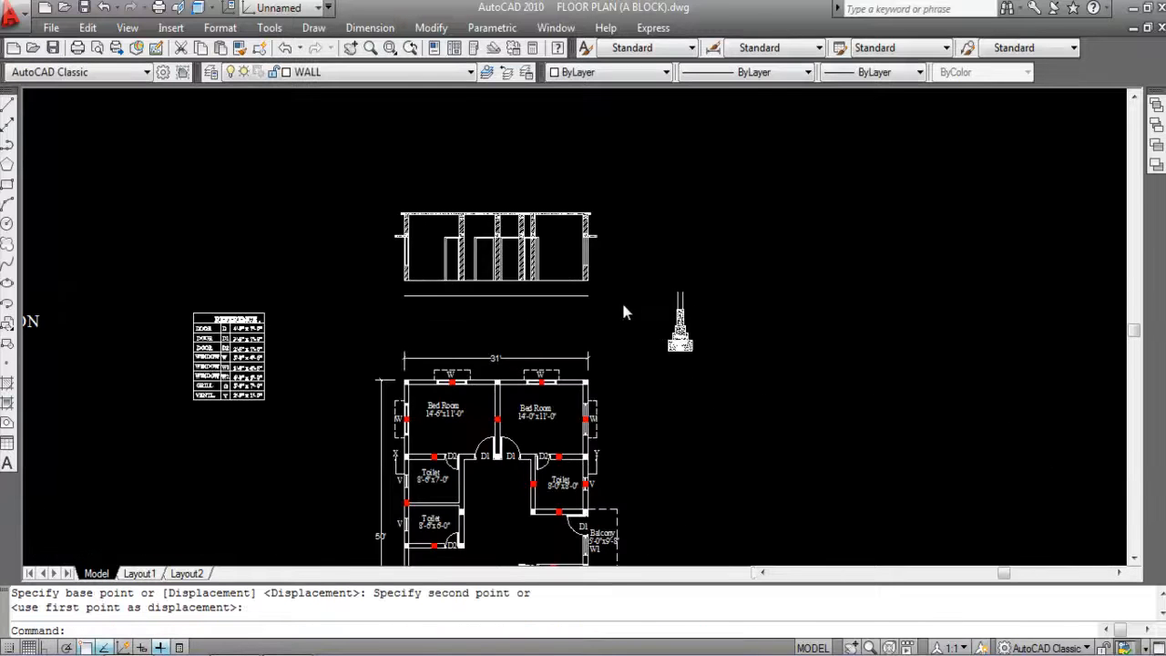
Step: Copy the footing without its upper wall lines to the section's left outer wall, matching its wall corner to the wall base
scroll(604, 304, "up", 2)
left_click(706, 302)
left_click(805, 435)
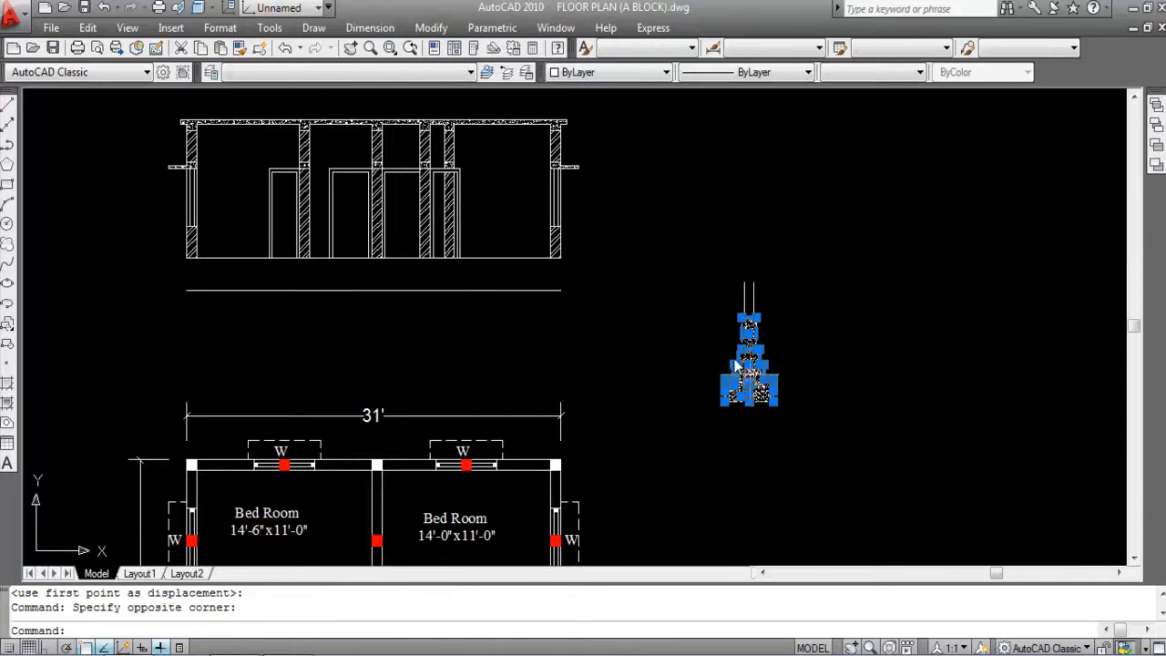
left_click(684, 300)
left_click(798, 437)
type("CO")
key("Return")
scroll(756, 319, "up", 3)
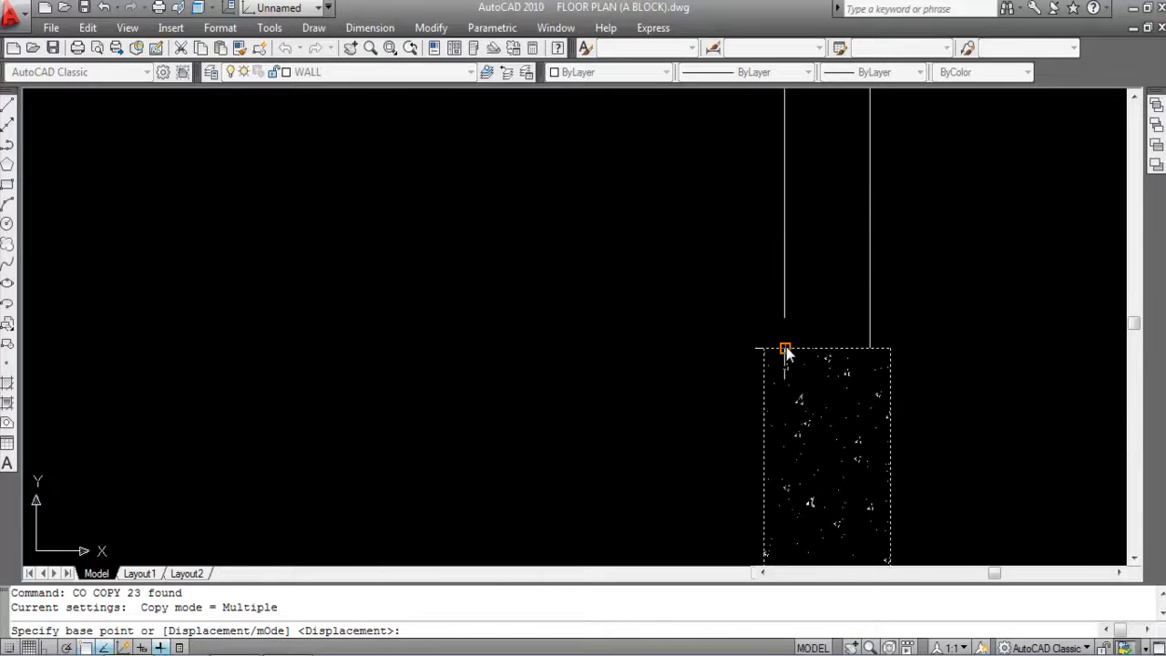
left_click(785, 349)
scroll(820, 328, "down", 4)
scroll(431, 310, "up", 4)
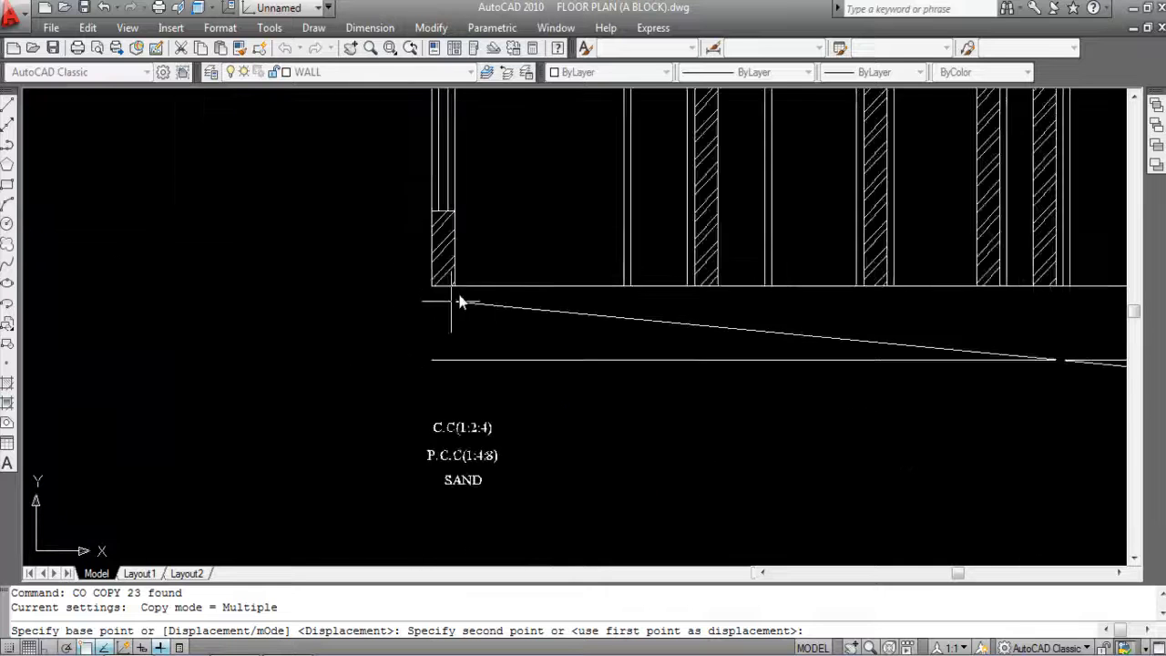
scroll(431, 310, "up", 2)
left_click(364, 296)
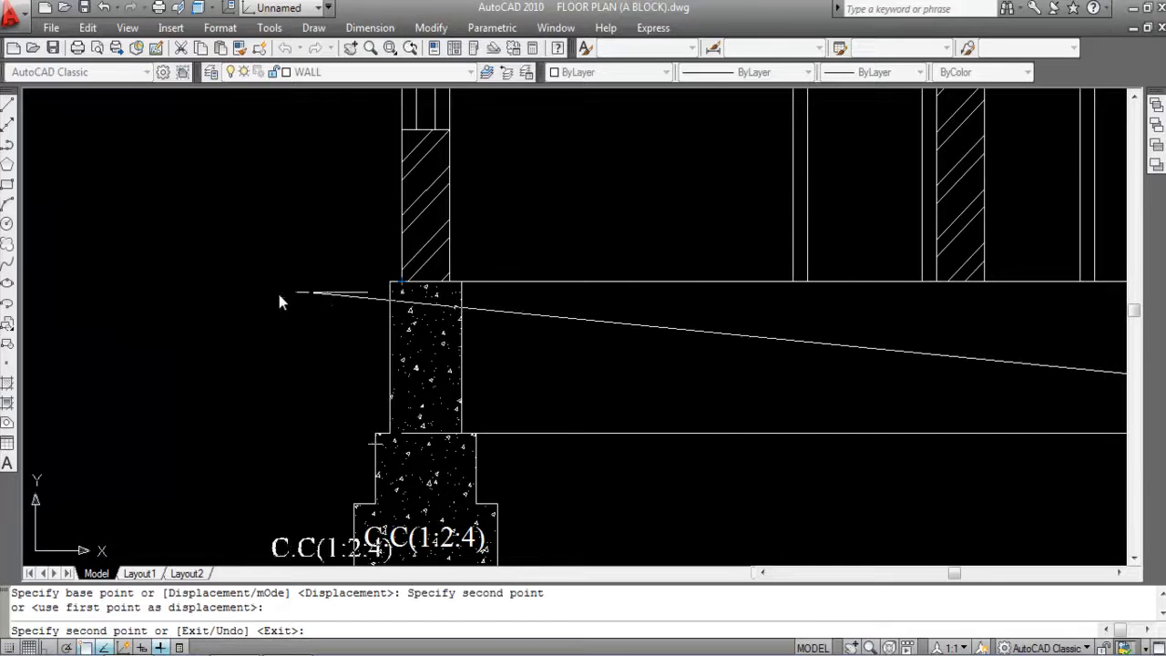
Step: Place another copy of the footing beneath the third interior wall from the left, aligned to the wall's left face at floor level
scroll(365, 296, "down", 4)
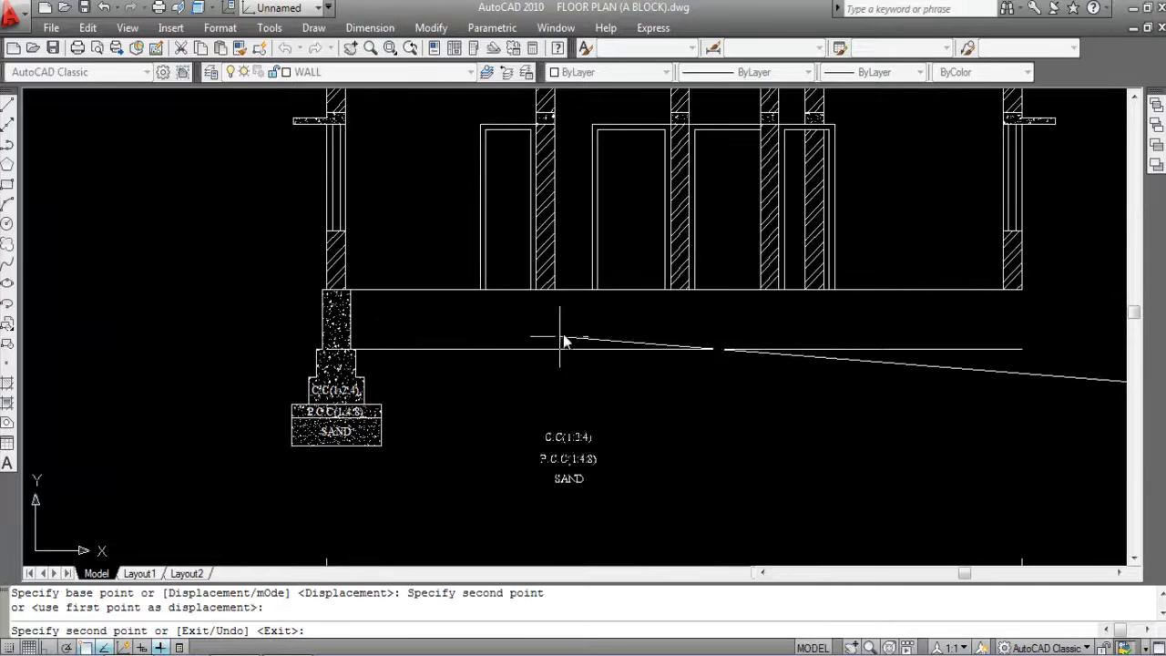
scroll(529, 287, "up", 5)
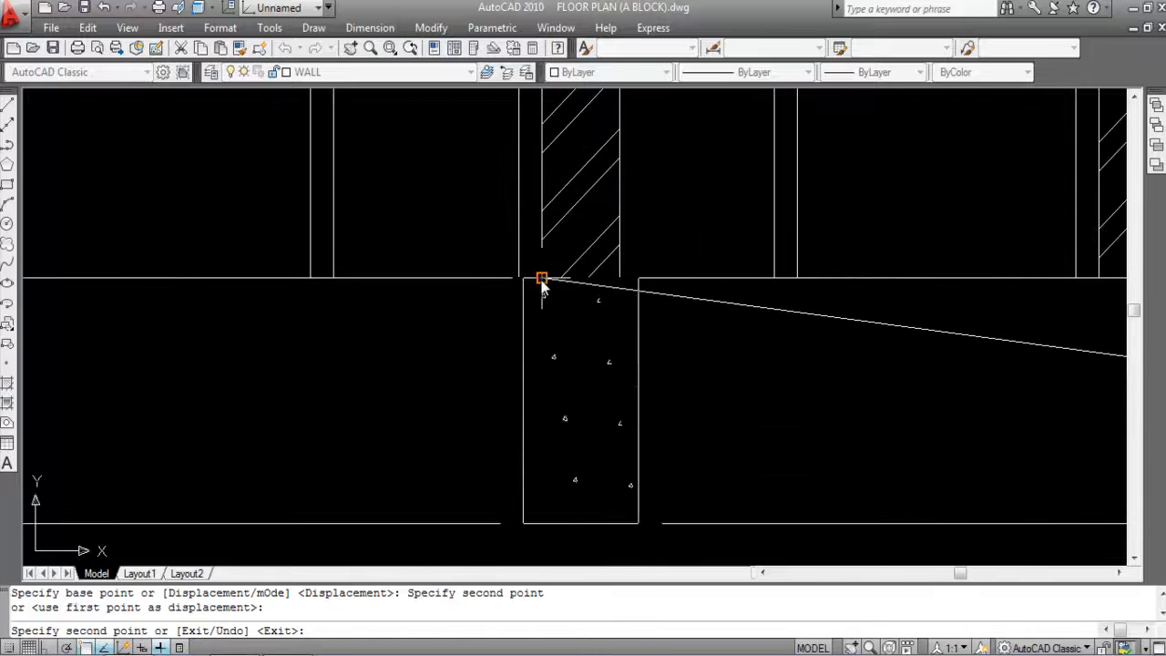
scroll(442, 273, "down", 5)
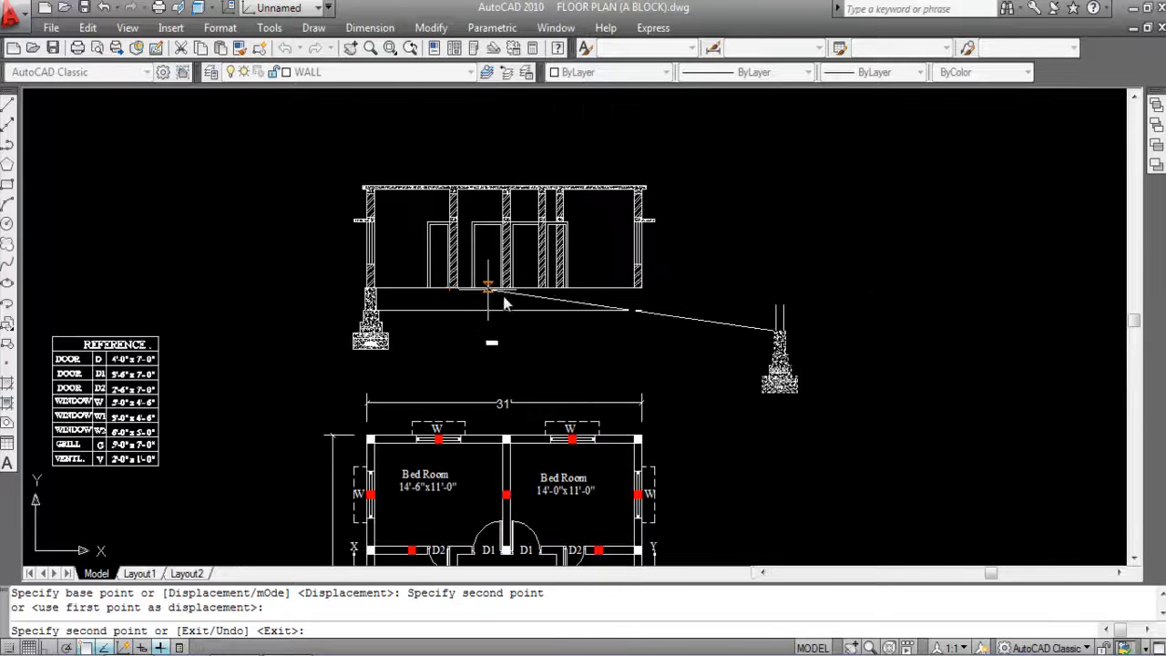
scroll(520, 279, "up", 5)
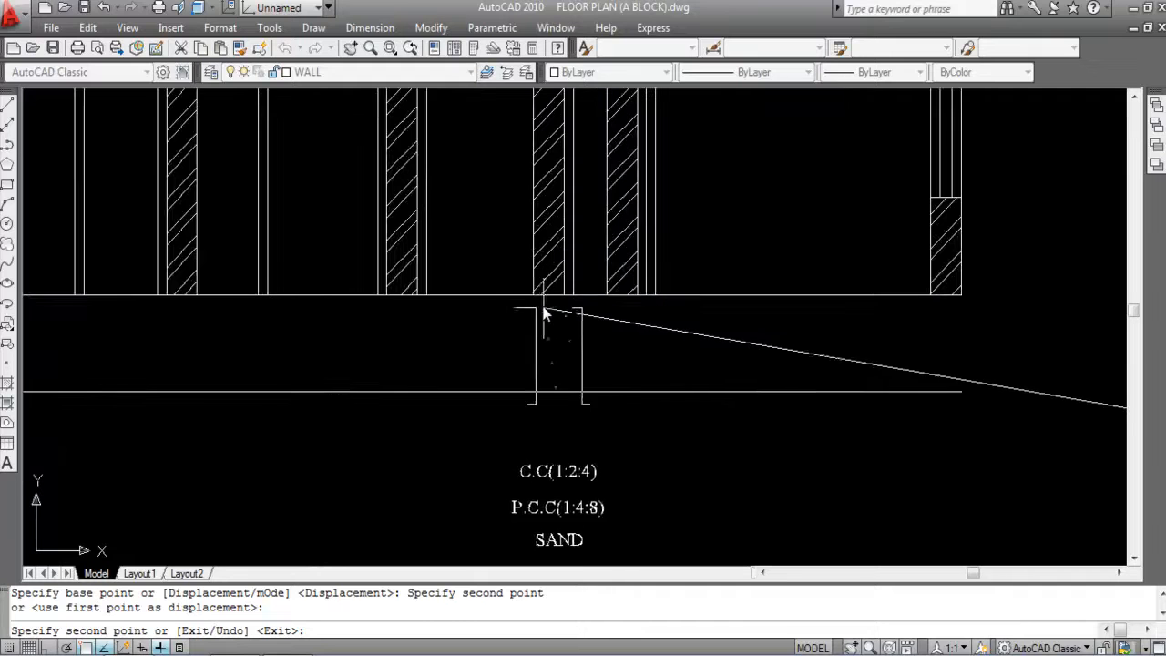
left_click(532, 296)
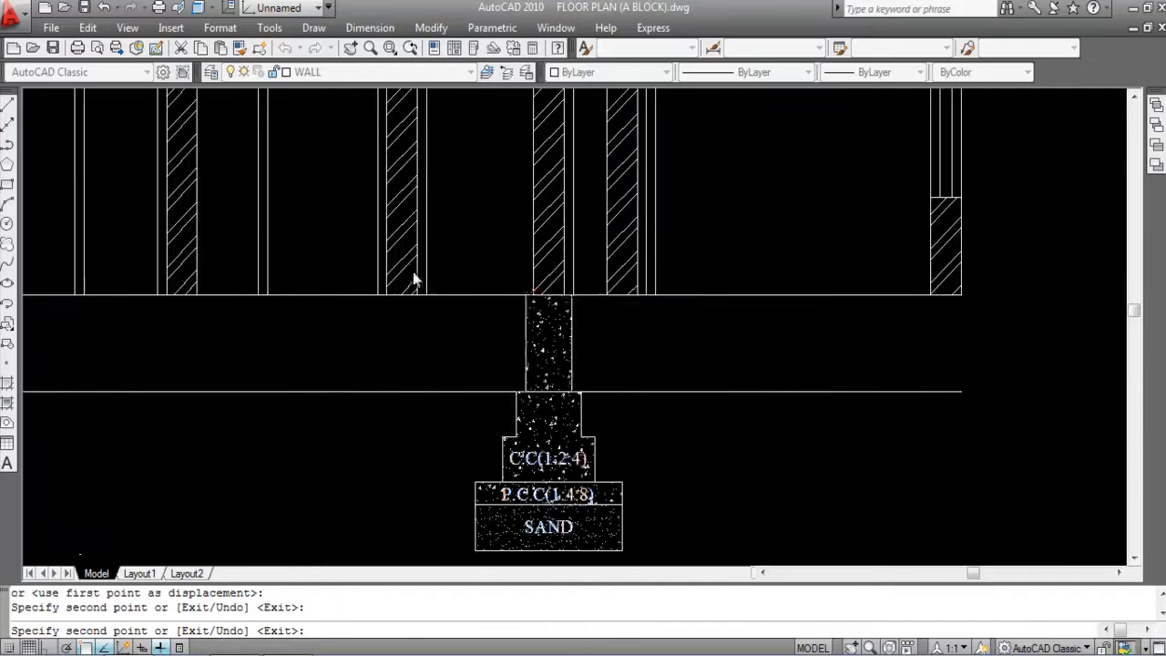
Step: Place a third copy of the footing beneath the section's right outer wall and finish copying
scroll(412, 276, "down", 5)
scroll(570, 352, "down", 2)
scroll(571, 301, "up", 5)
left_click(519, 298)
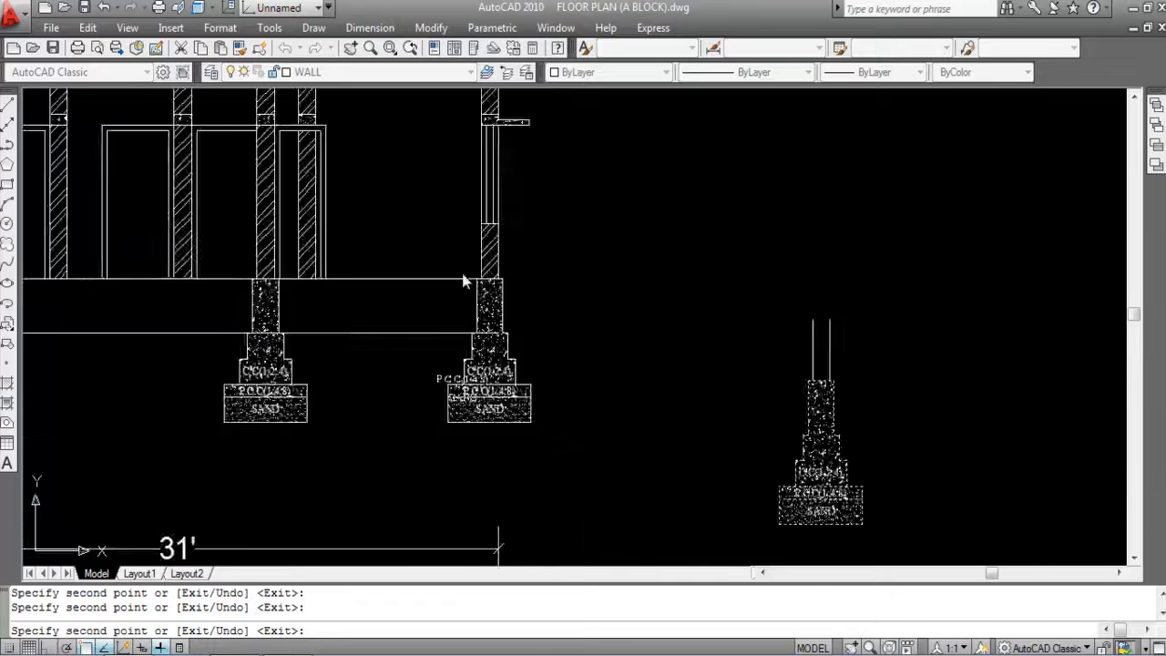
scroll(534, 330, "down", 5)
key("Escape")
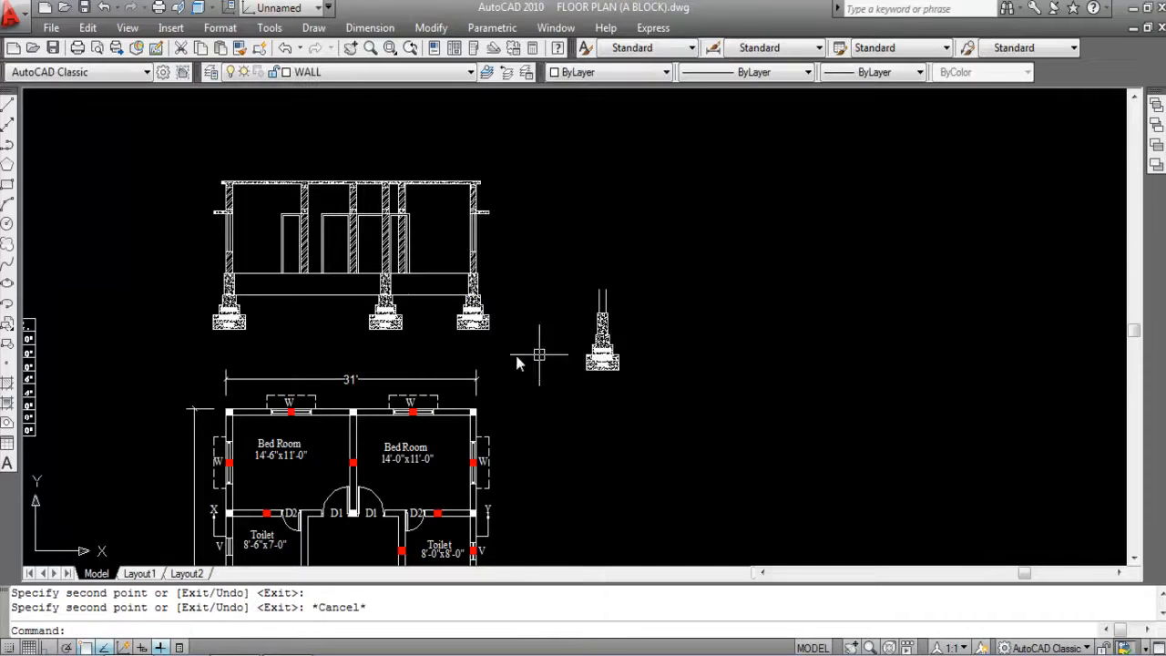
Step: Draw vertical construction lines where the plan's section cut line meets the left outer wall and the living-kitchen wall
scroll(512, 332, "down", 3)
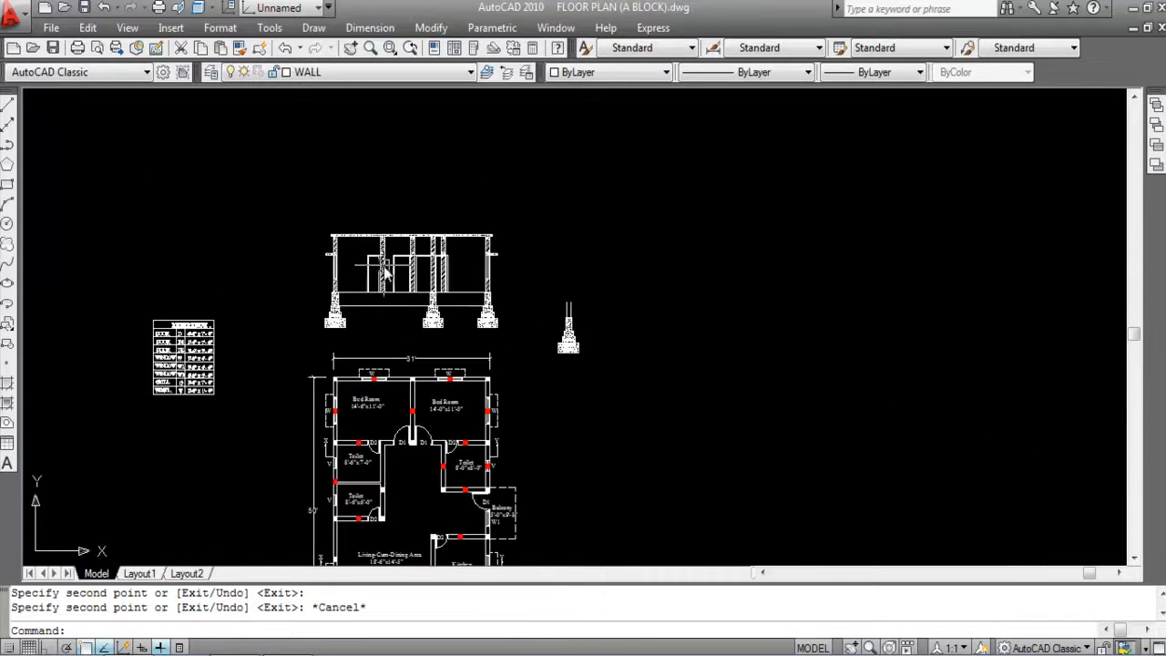
scroll(384, 462, "down", 1)
scroll(385, 464, "up", 3)
type("XL")
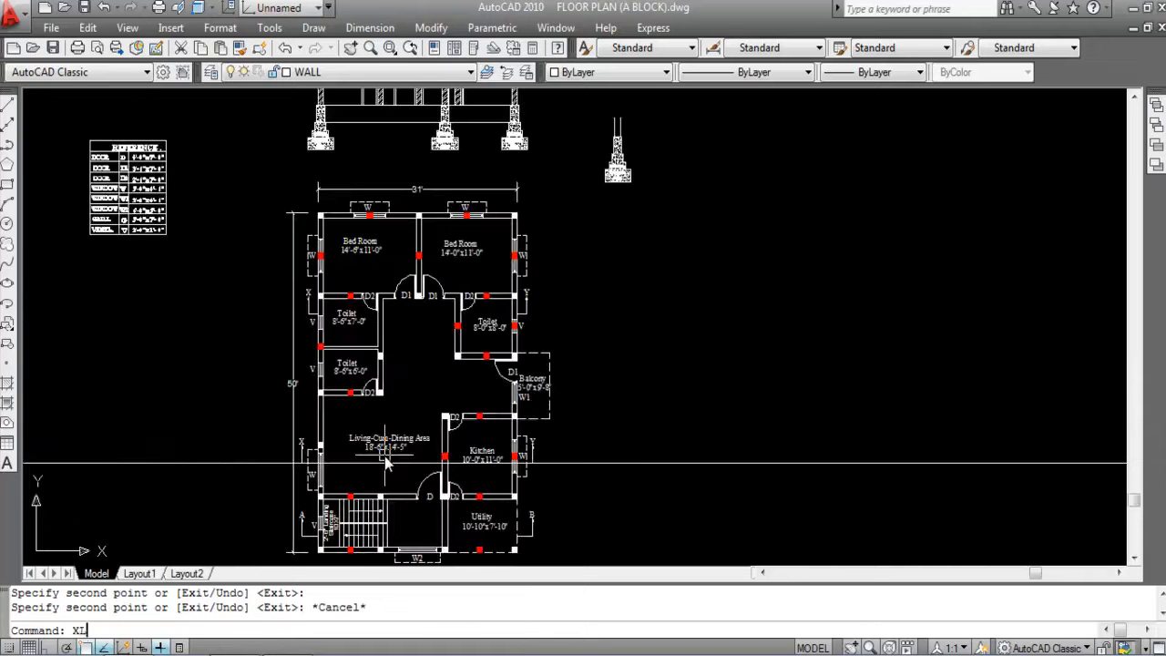
key("Return")
type("V")
key("Return")
scroll(383, 460, "up", 8)
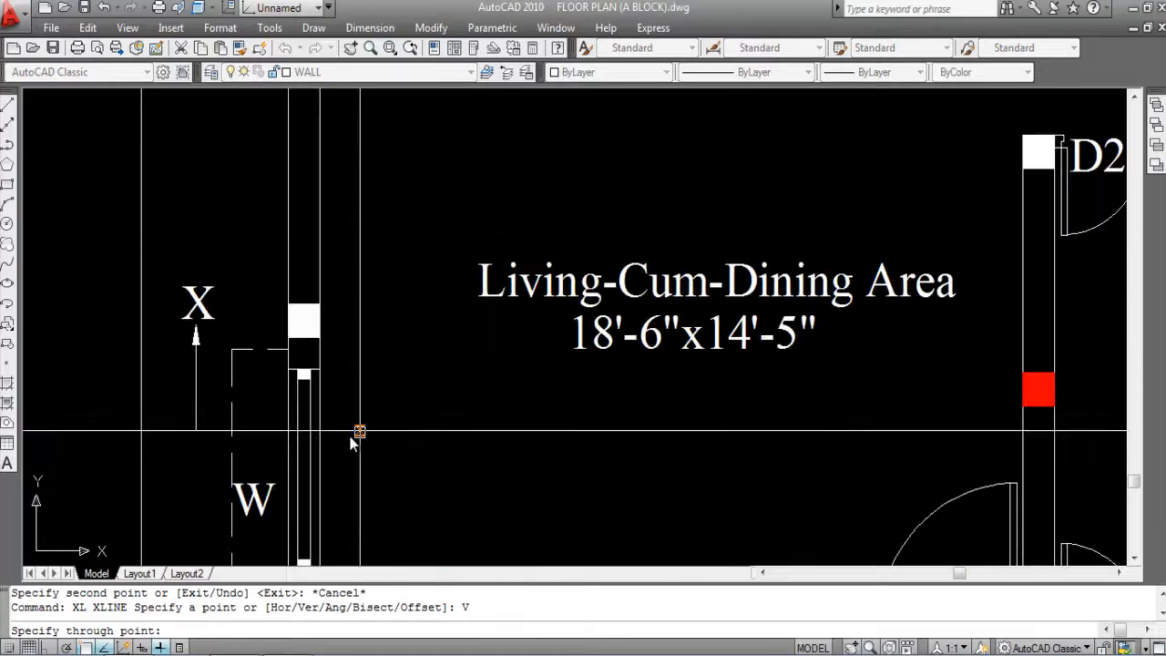
left_click(317, 436)
scroll(401, 476, "down", 7)
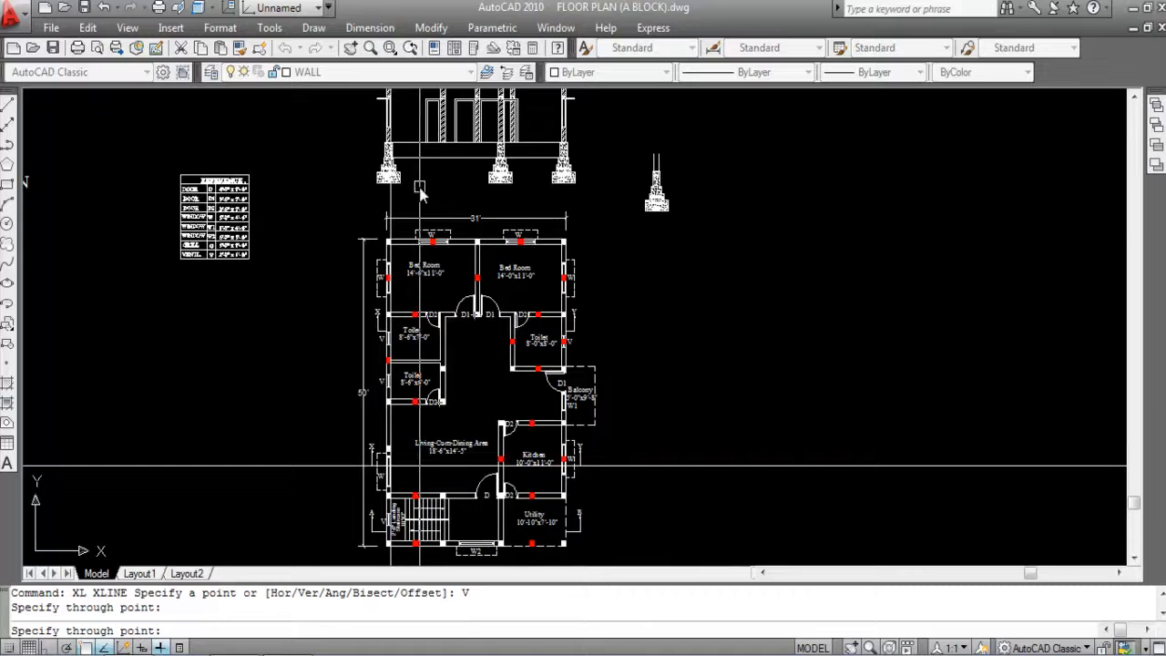
scroll(497, 464, "up", 5)
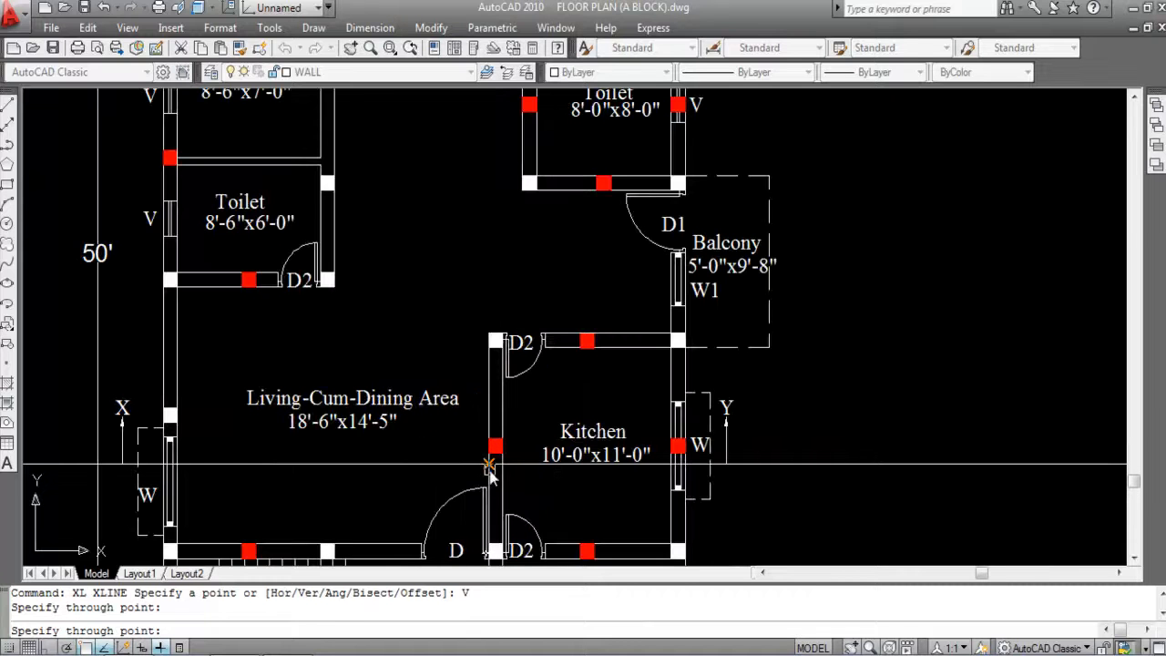
left_click(489, 469)
Step: Add a vertical construction line where the section cut line meets the kitchen's outer wall, and finish the construction lines
scroll(492, 469, "down", 8)
scroll(495, 313, "up", 4)
scroll(560, 411, "down", 4)
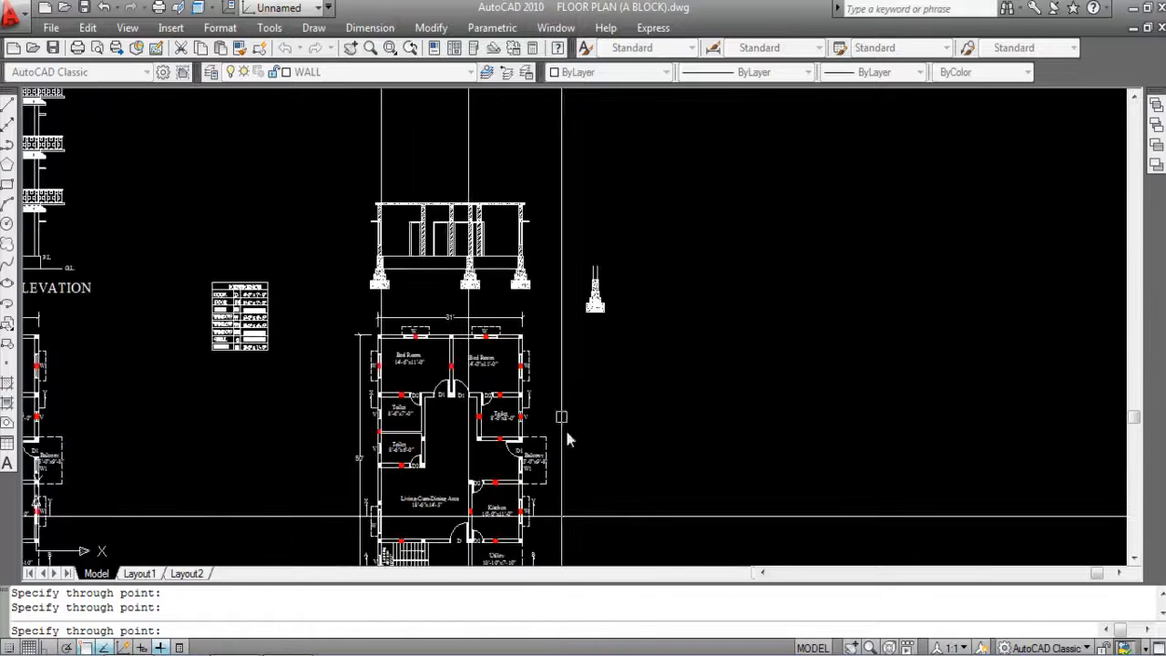
scroll(547, 437, "up", 6)
scroll(533, 474, "down", 4)
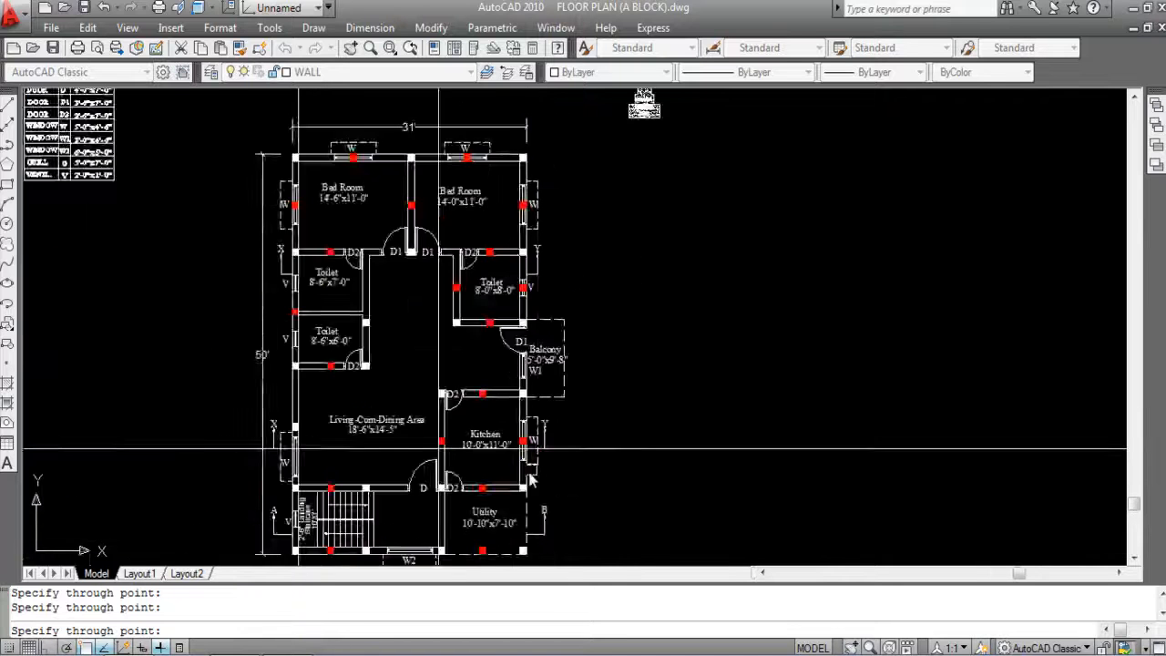
scroll(528, 460, "up", 4)
key("Escape")
Step: Erase the three vertical construction lines running through the section and the floor plan
scroll(547, 401, "down", 5)
scroll(535, 388, "up", 2)
left_click(574, 388)
left_click(221, 384)
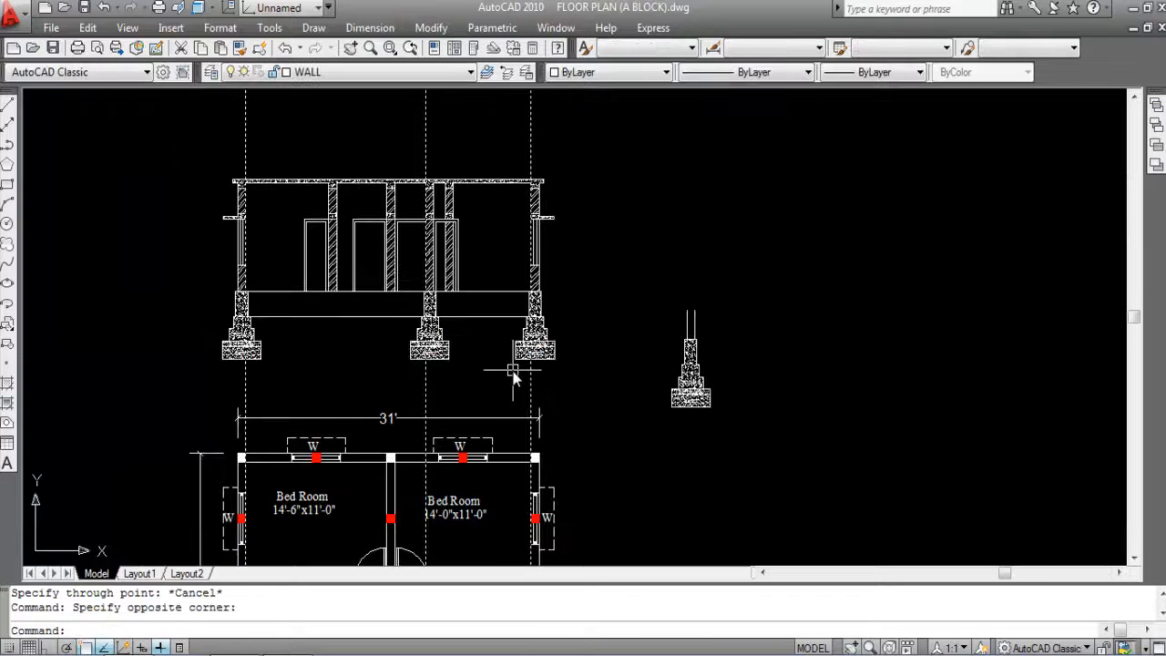
key("Delete")
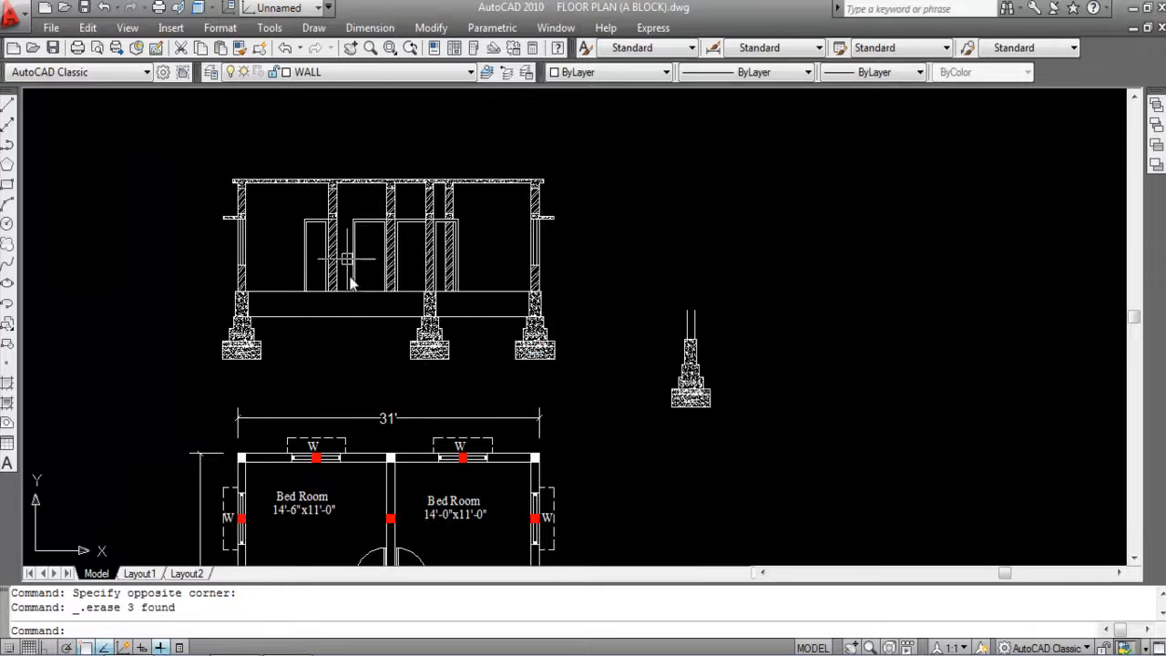
Step: Move the original footing detail farther away to the right of the section and save the drawing
scroll(466, 278, "down", 4)
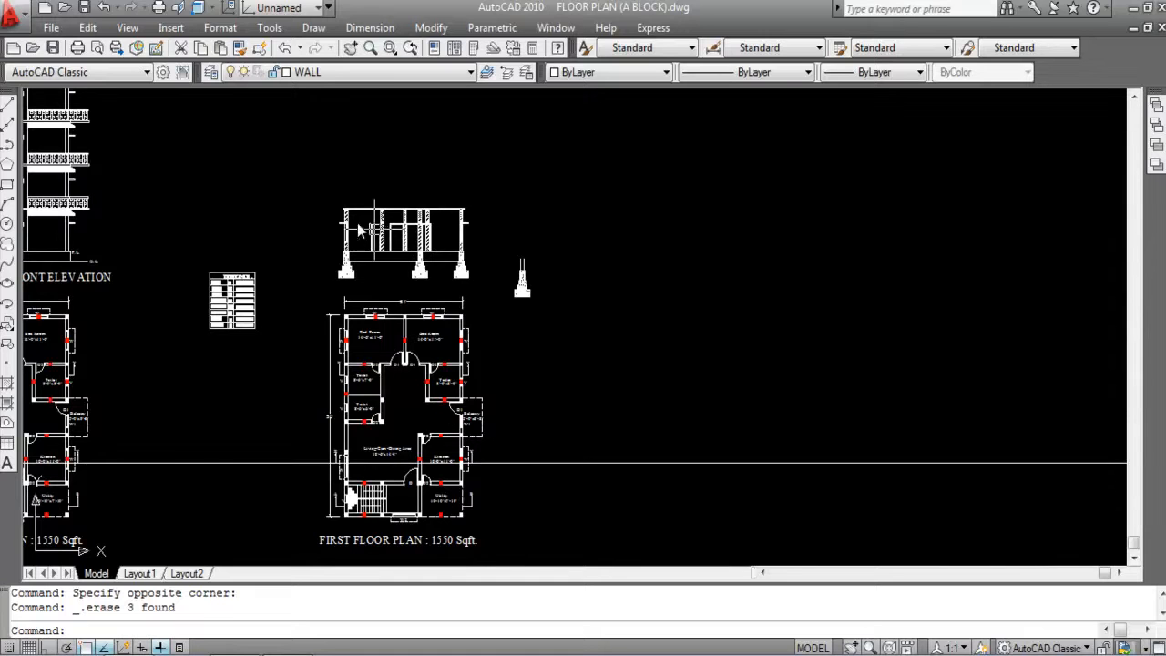
scroll(355, 229, "up", 3)
scroll(437, 303, "up", 2)
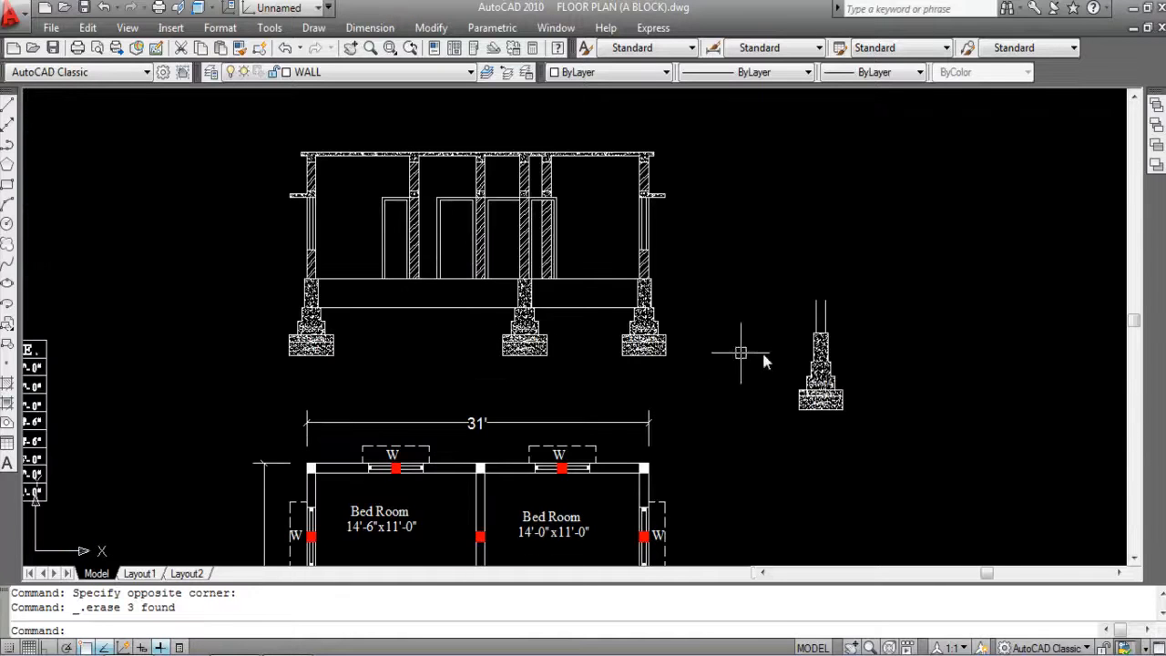
scroll(340, 305, "up", 3)
scroll(385, 320, "down", 5)
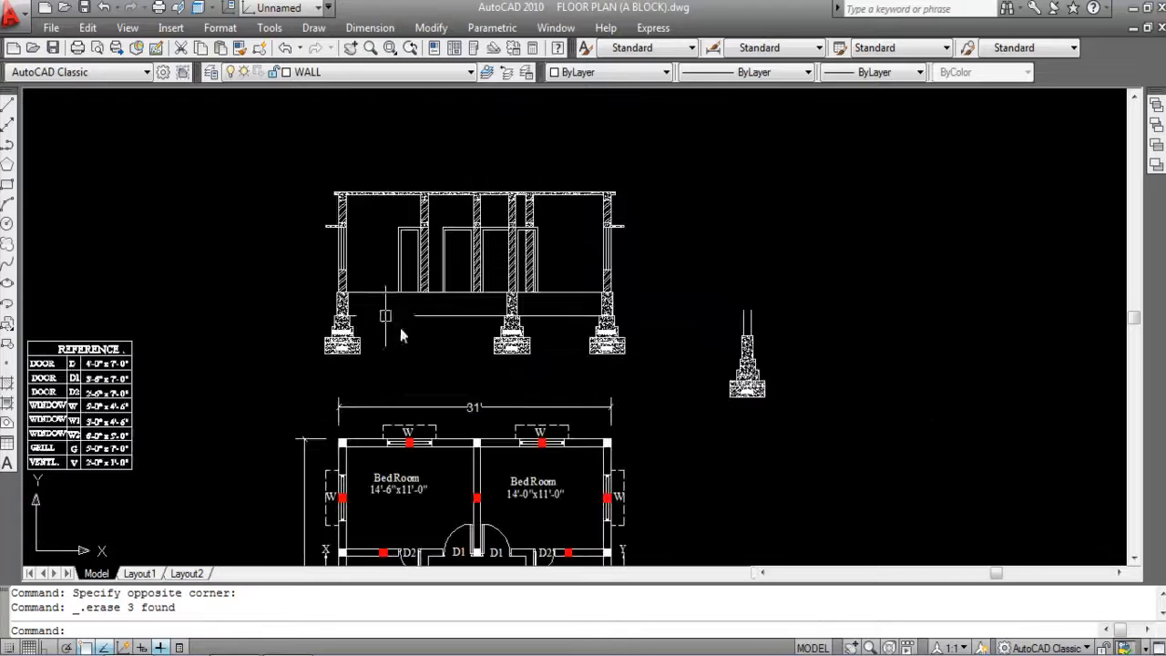
left_click(847, 459)
left_click(738, 343)
type("m")
key("Return")
left_click(753, 364)
left_click(989, 430)
scroll(440, 315, "up", 2)
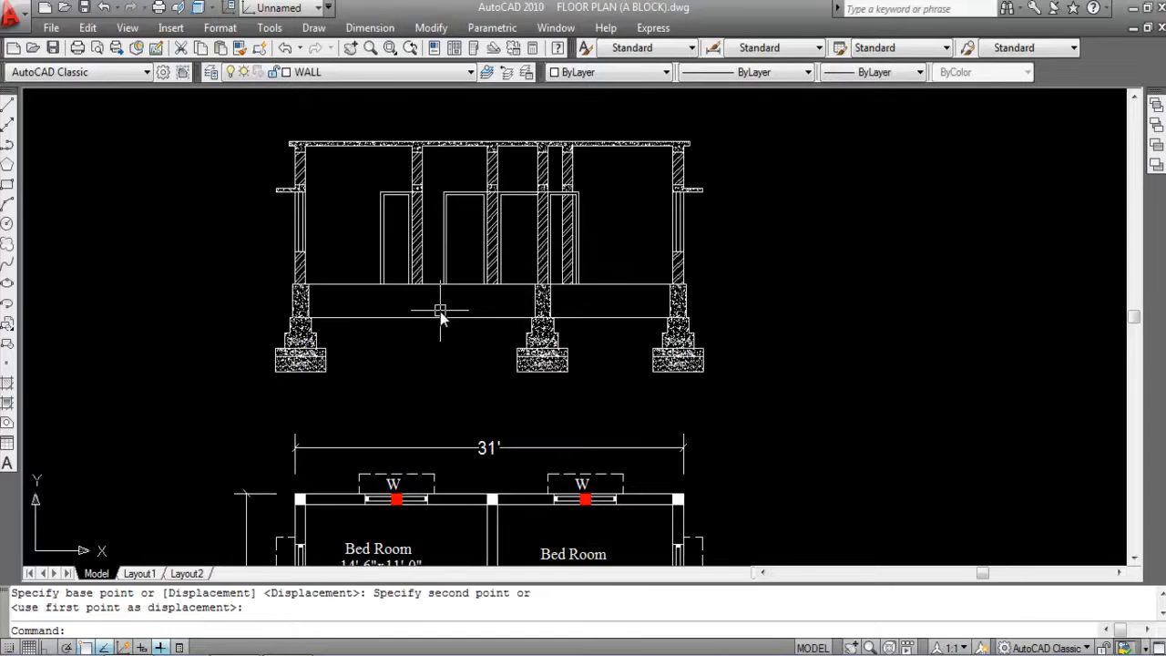
key("ctrl+s")
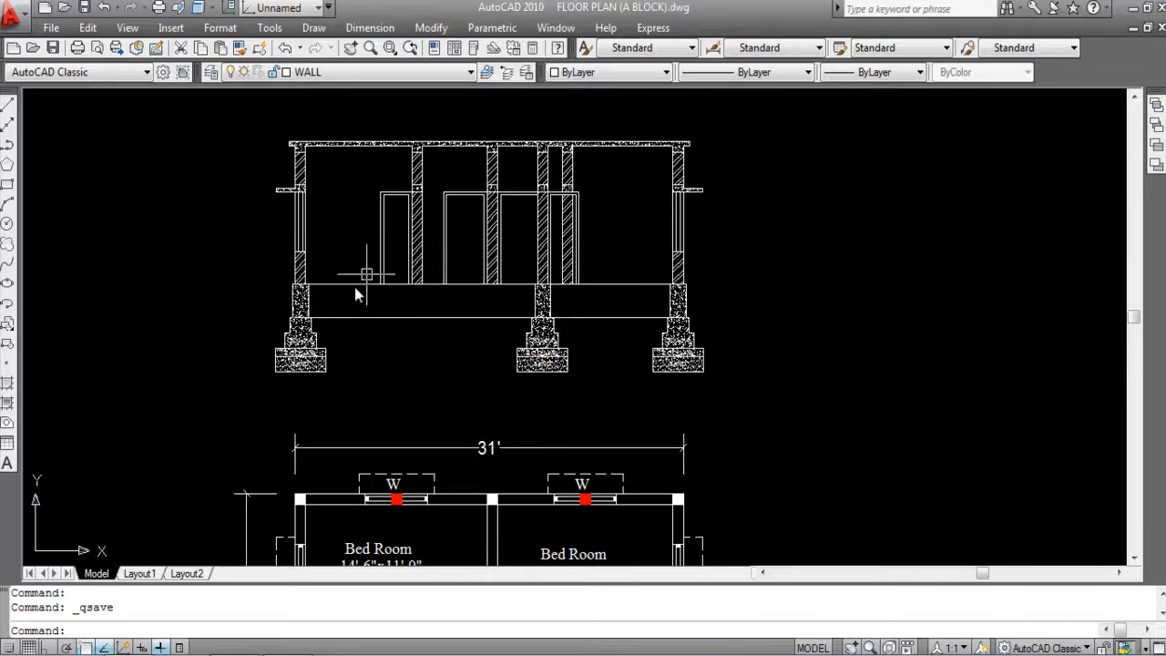
Step: Start a Trim with the side edges of the left, middle and right footings as cutting edges along the lower plinth line
scroll(377, 271, "up", 5)
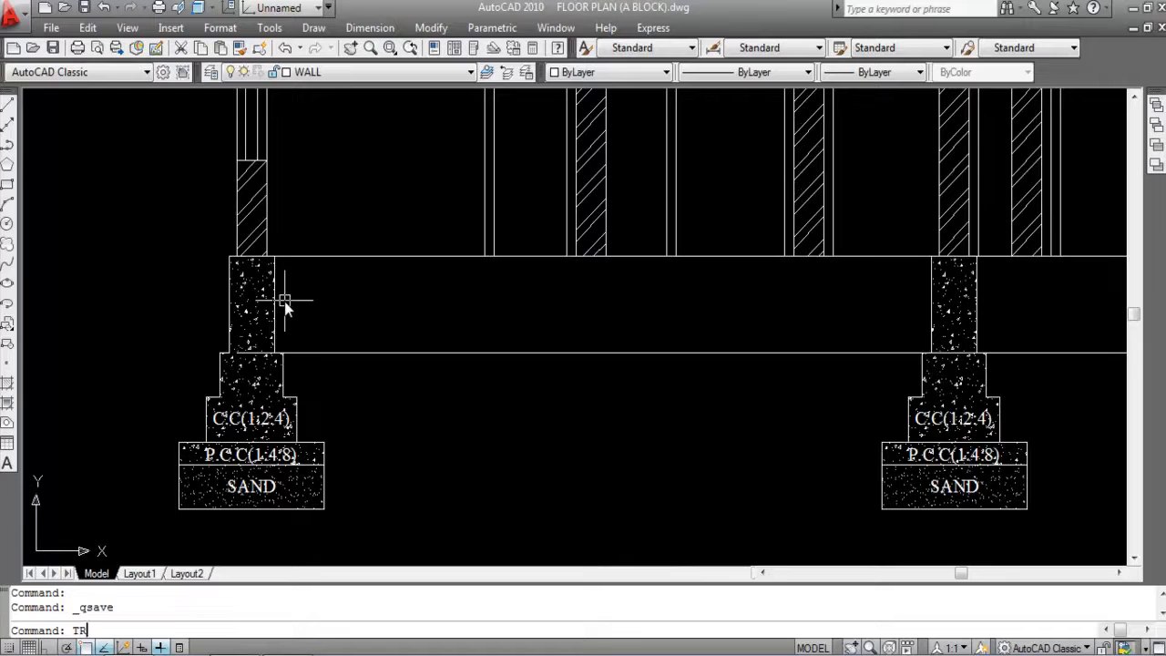
key("Return")
scroll(282, 350, "up", 3)
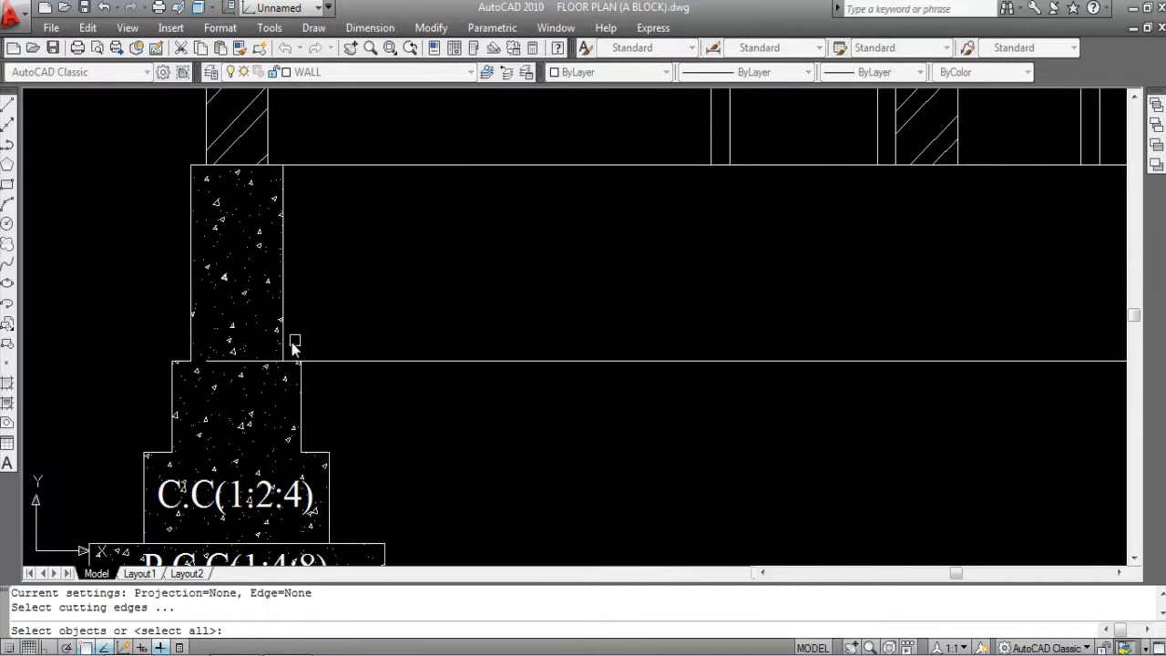
left_click(285, 348)
left_click(191, 333)
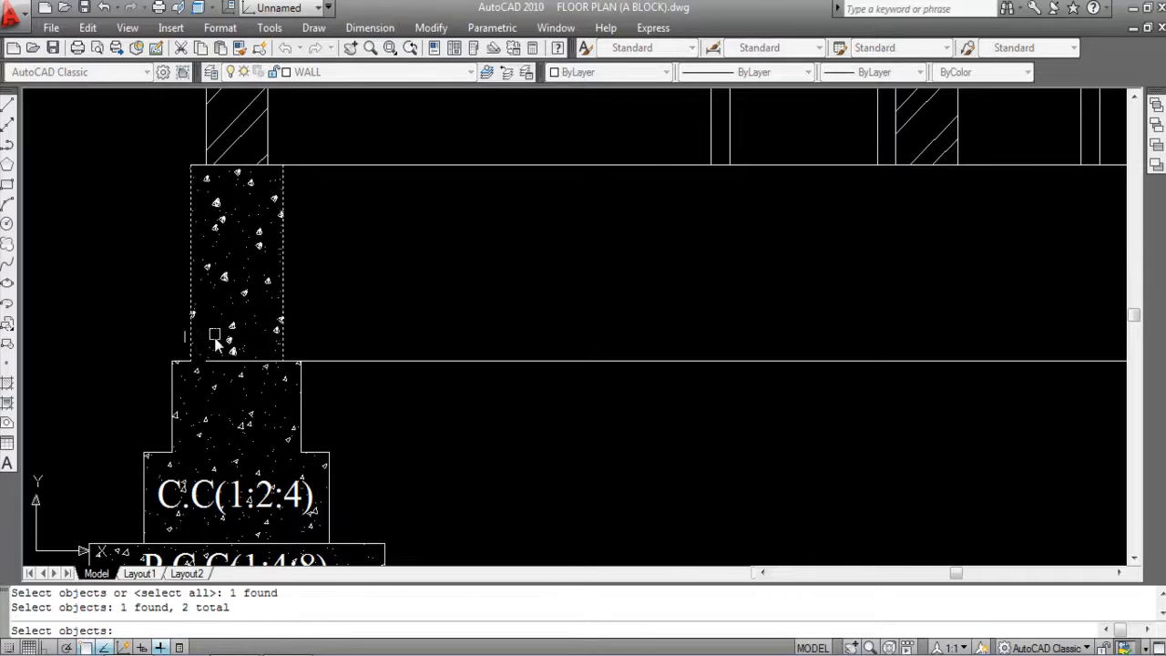
scroll(228, 344, "down", 4)
scroll(768, 346, "up", 5)
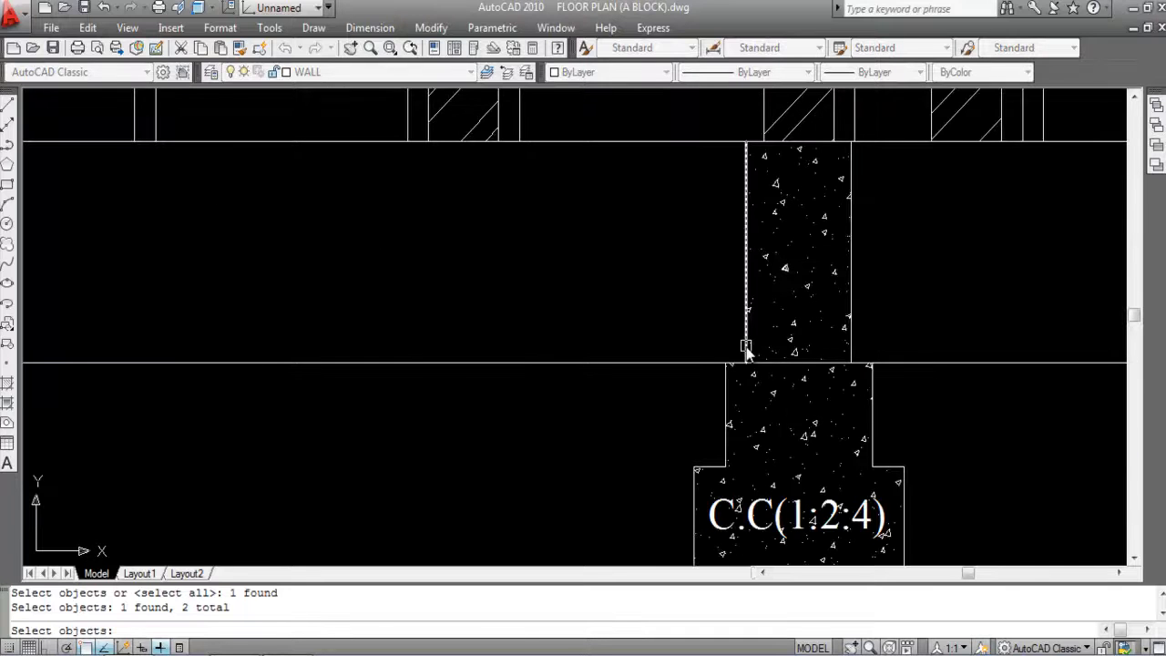
left_click(726, 382)
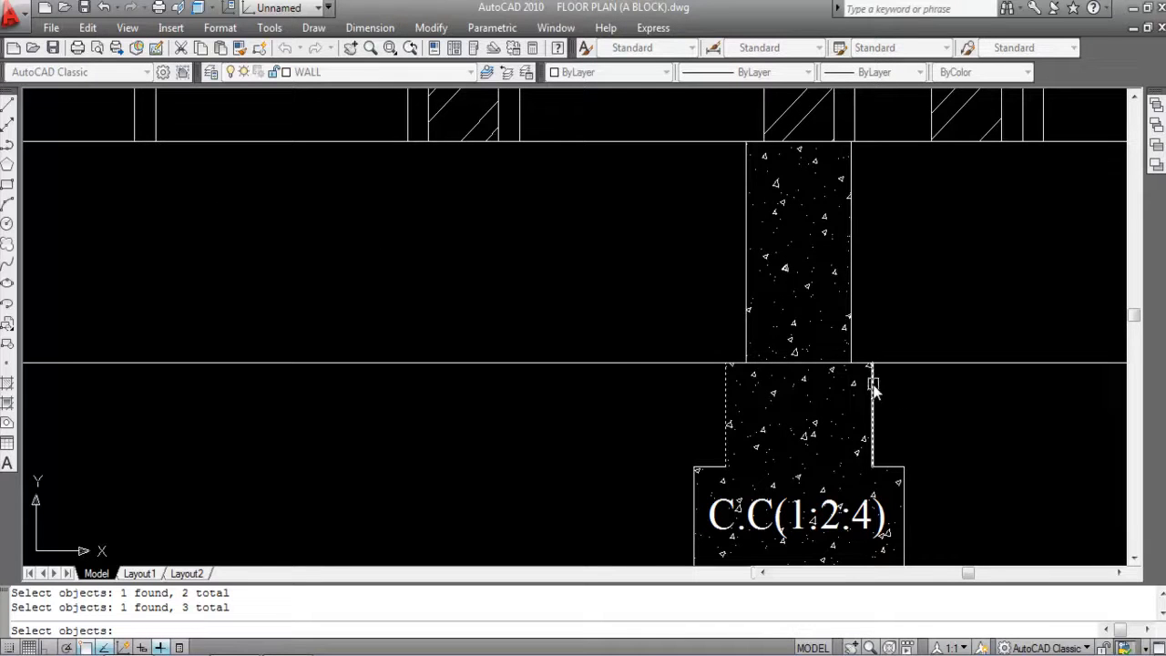
left_click(851, 347)
left_click(749, 346)
scroll(732, 343, "down", 6)
scroll(882, 350, "up", 3)
scroll(882, 350, "up", 5)
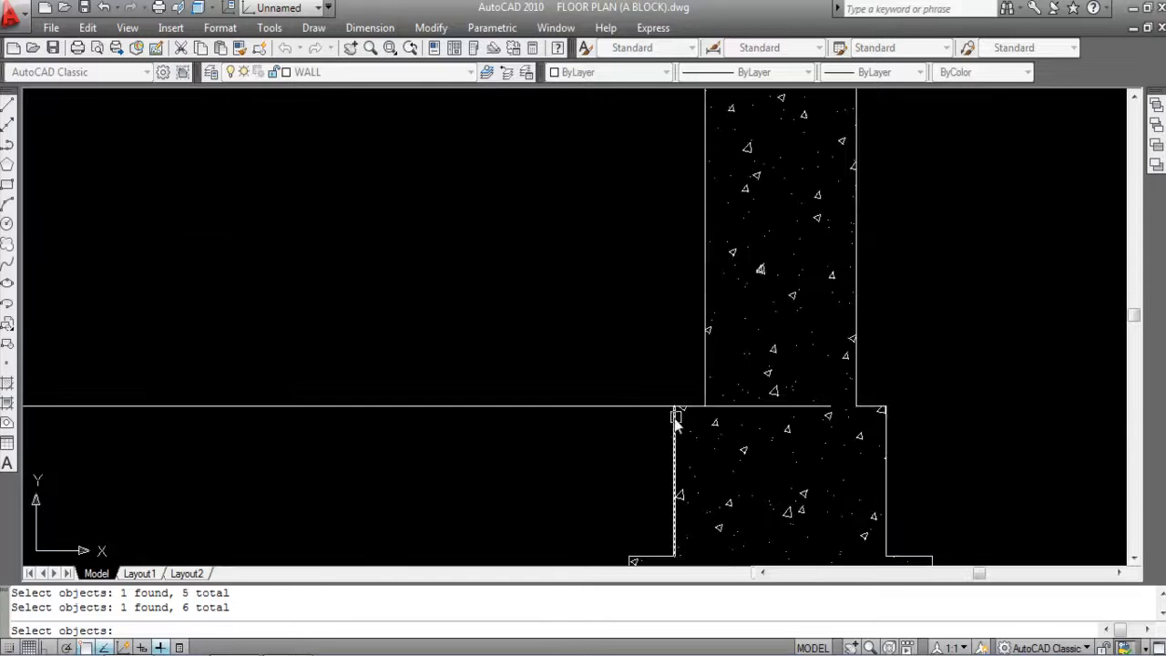
left_click(670, 428)
scroll(887, 416, "down", 6)
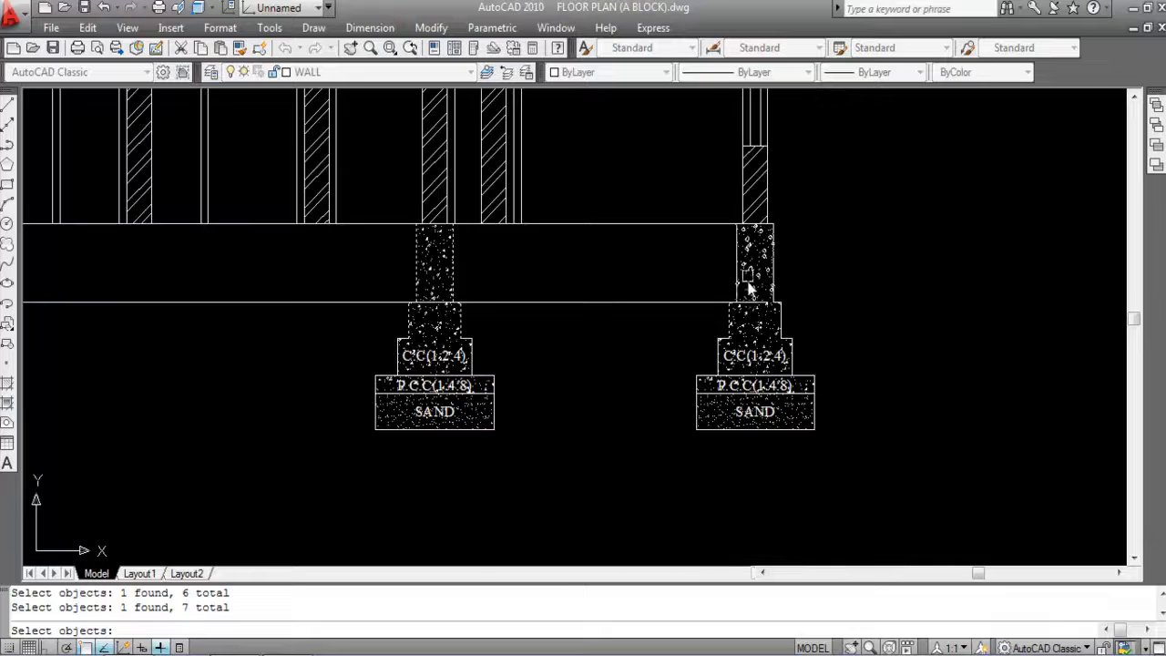
scroll(791, 332, "down", 3)
key("Return")
Step: Trim away the parts of the lower plinth line that run through the right, middle and left footings
scroll(713, 296, "up", 8)
left_click(725, 268)
scroll(773, 278, "down", 5)
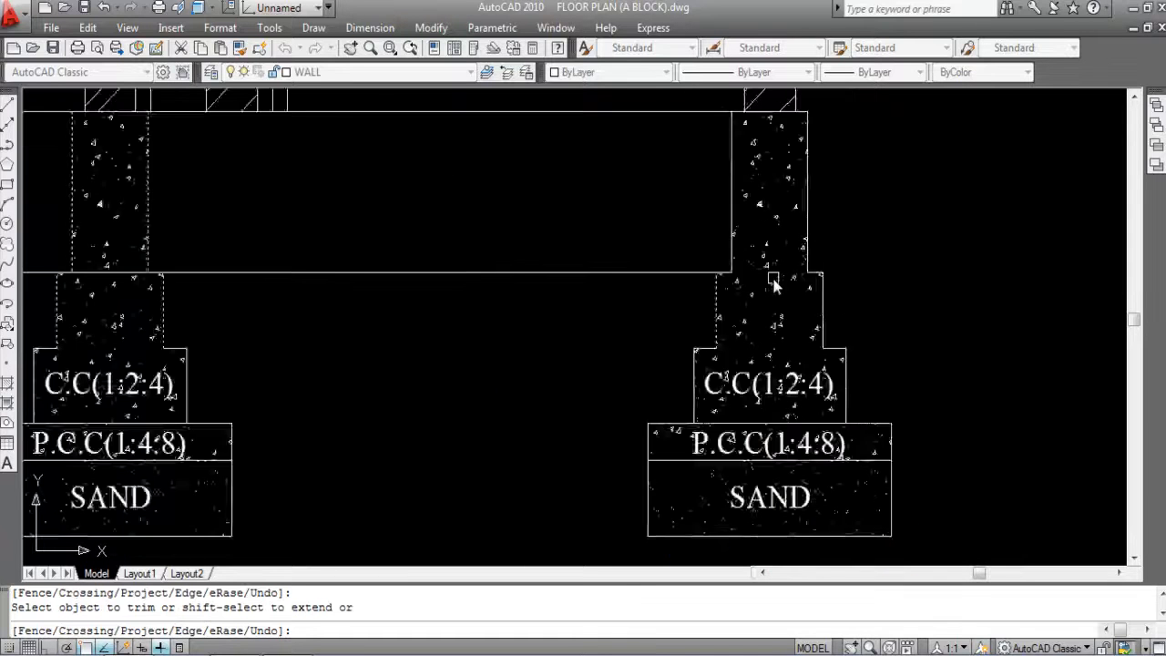
scroll(516, 294, "down", 3)
scroll(492, 262, "up", 10)
left_click(489, 278)
scroll(725, 282, "down", 5)
scroll(389, 288, "up", 4)
scroll(387, 288, "up", 6)
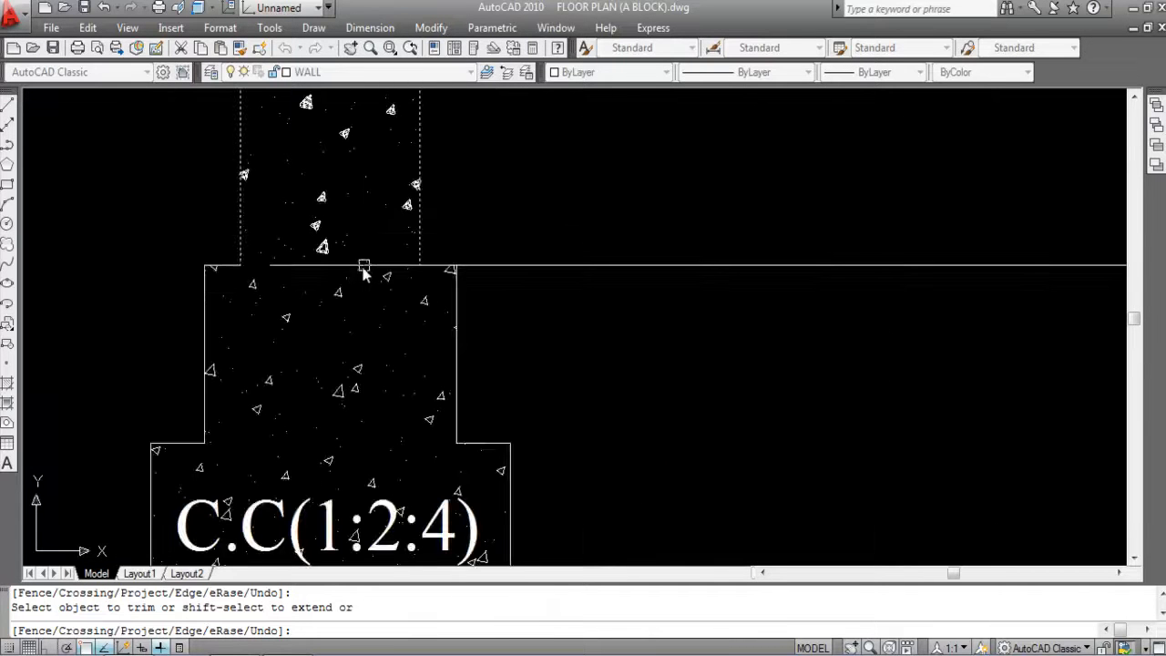
left_click(354, 265)
scroll(369, 243, "down", 5)
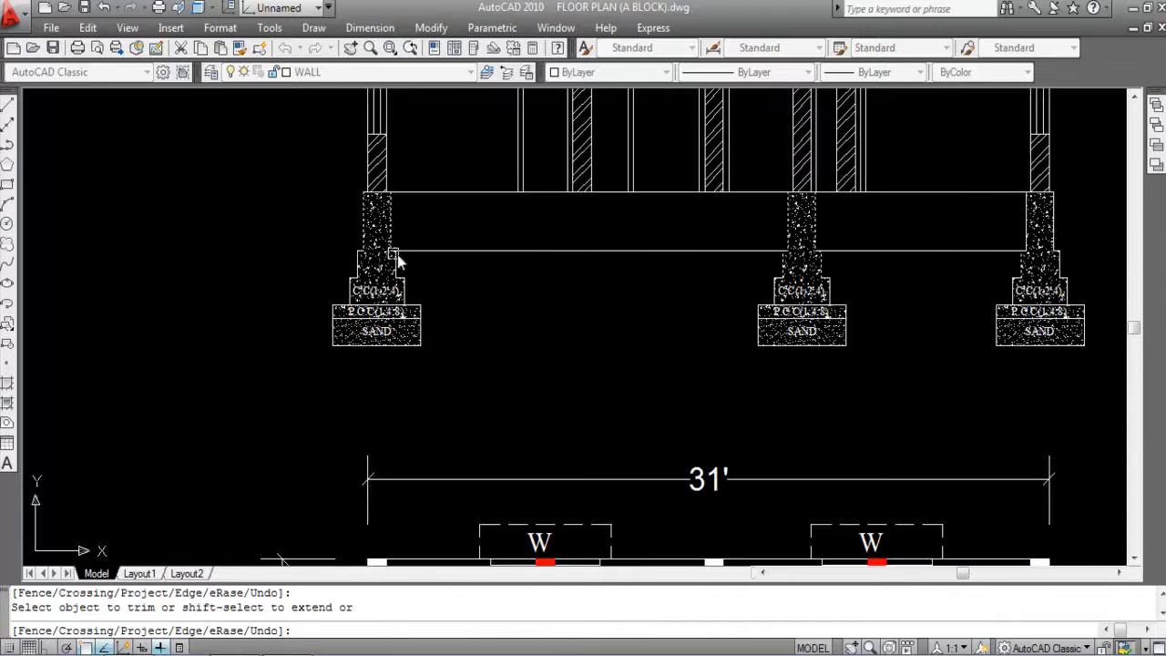
key("Escape")
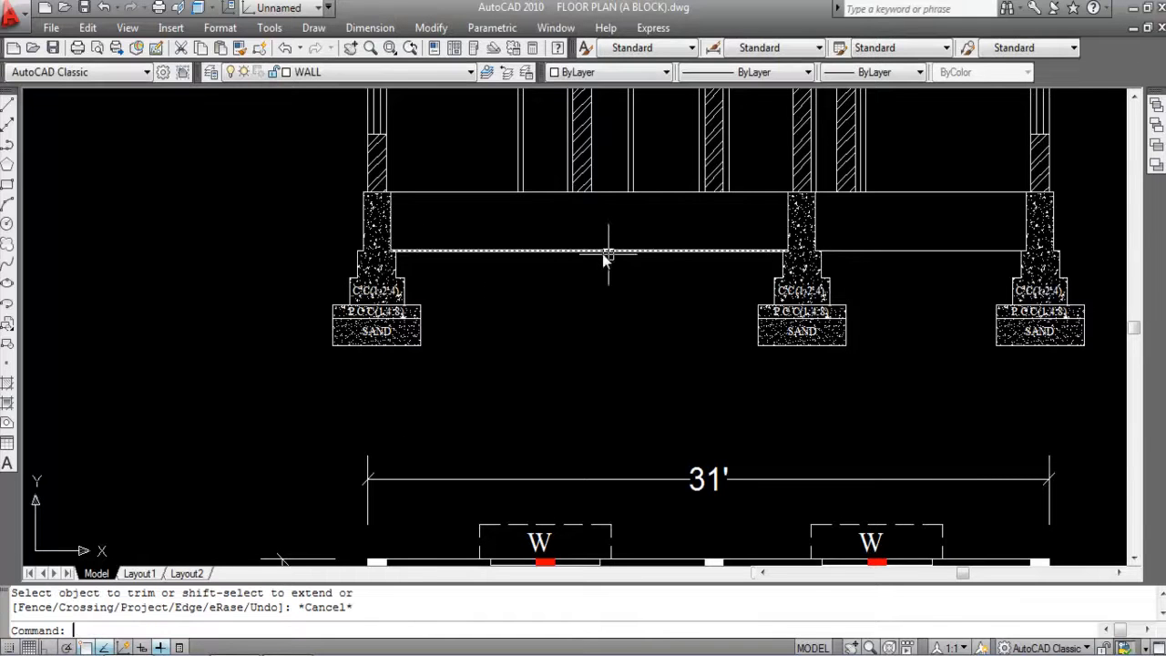
scroll(468, 253, "down", 2)
scroll(682, 216, "up", 6)
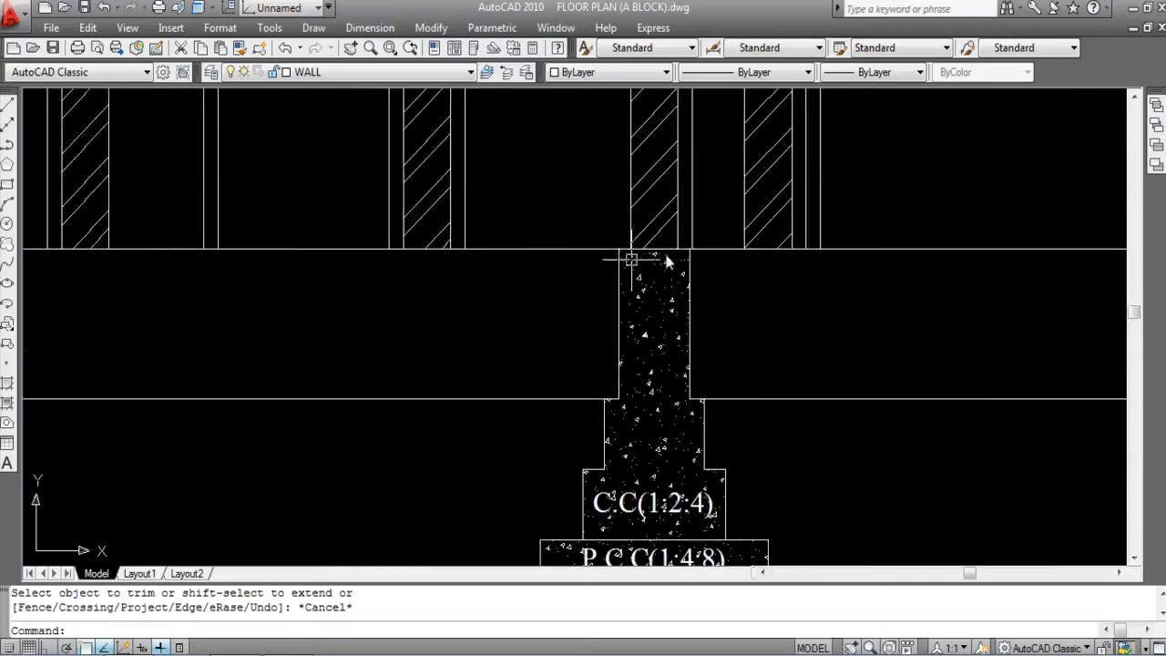
scroll(629, 260, "down", 4)
left_click(588, 251)
scroll(601, 260, "down", 2)
key("Escape")
scroll(691, 288, "down", 2)
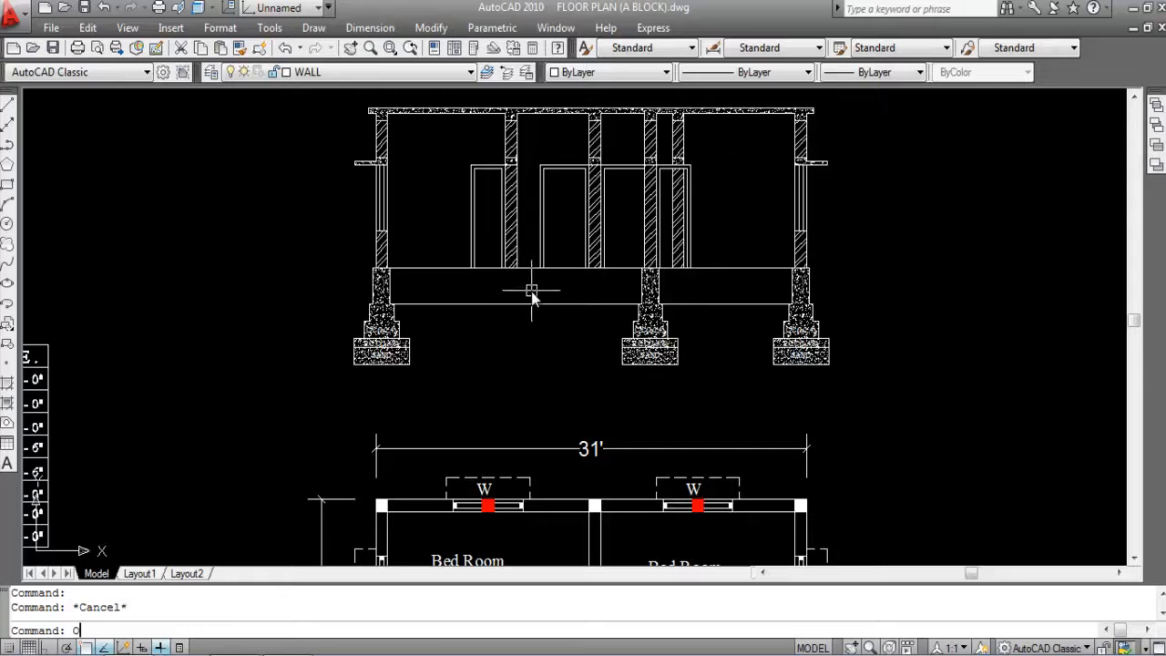
Step: Offset the section's floor line 1 inch downward
key("Return")
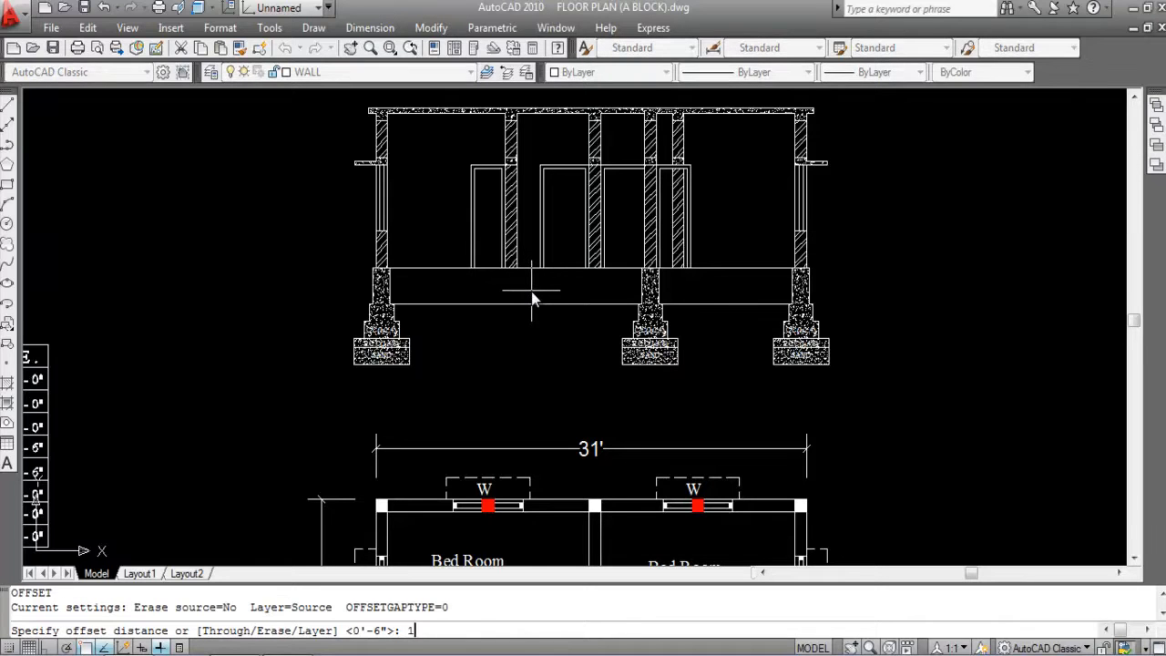
key("Return")
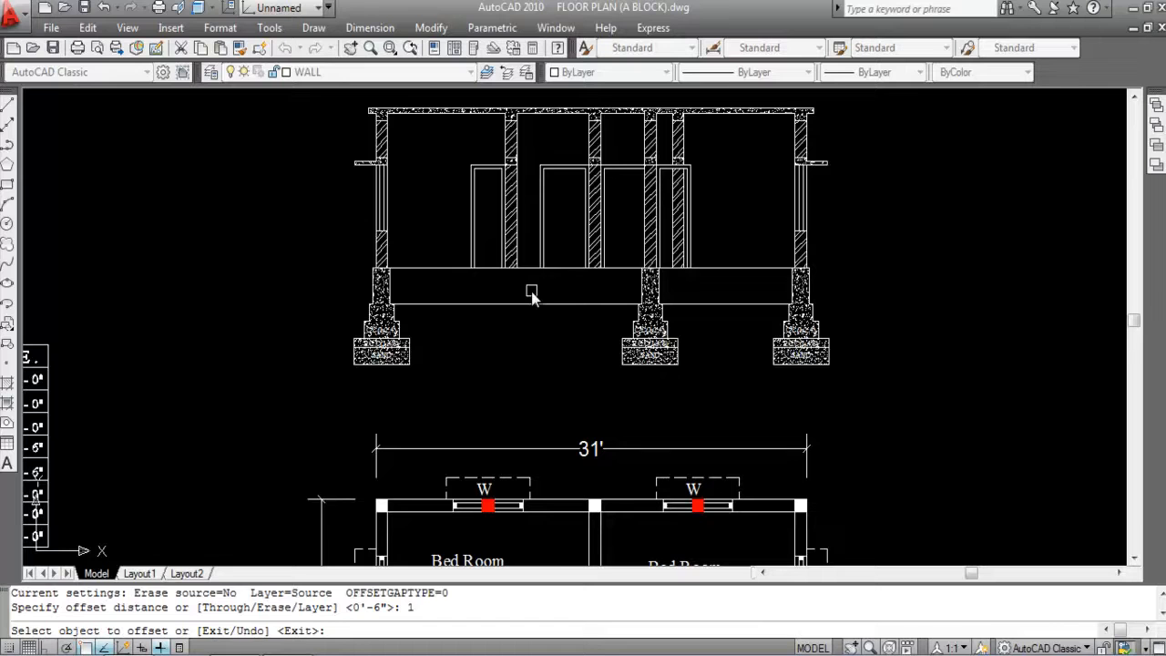
left_click(442, 268)
left_click(471, 302)
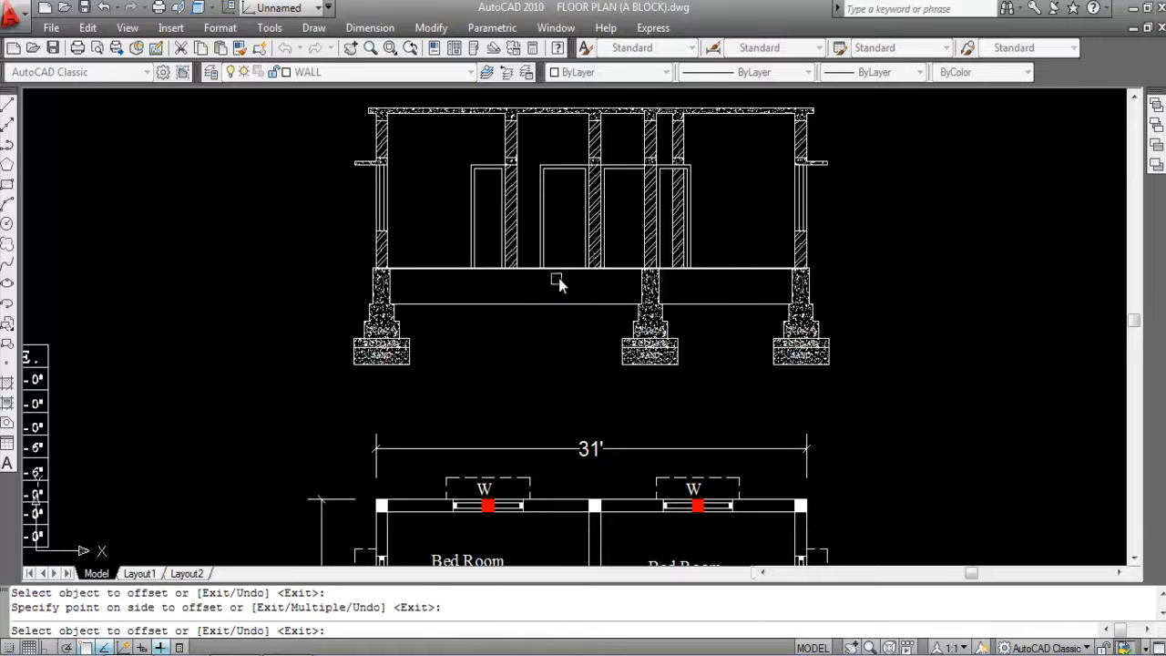
scroll(560, 273, "up", 6)
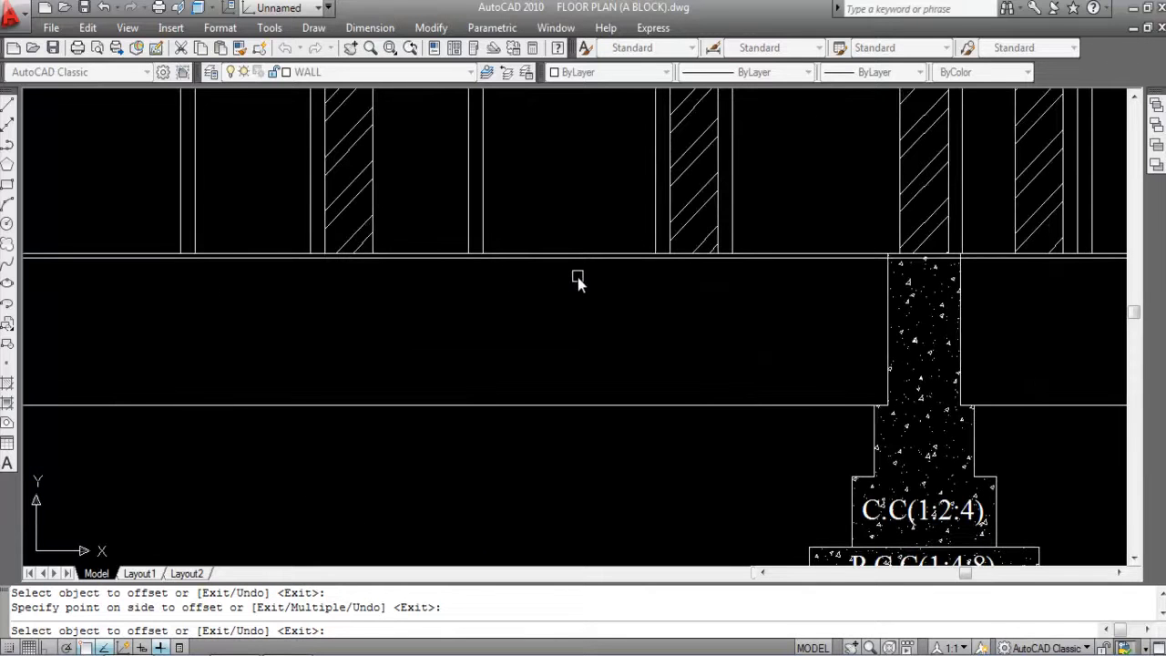
key("Escape")
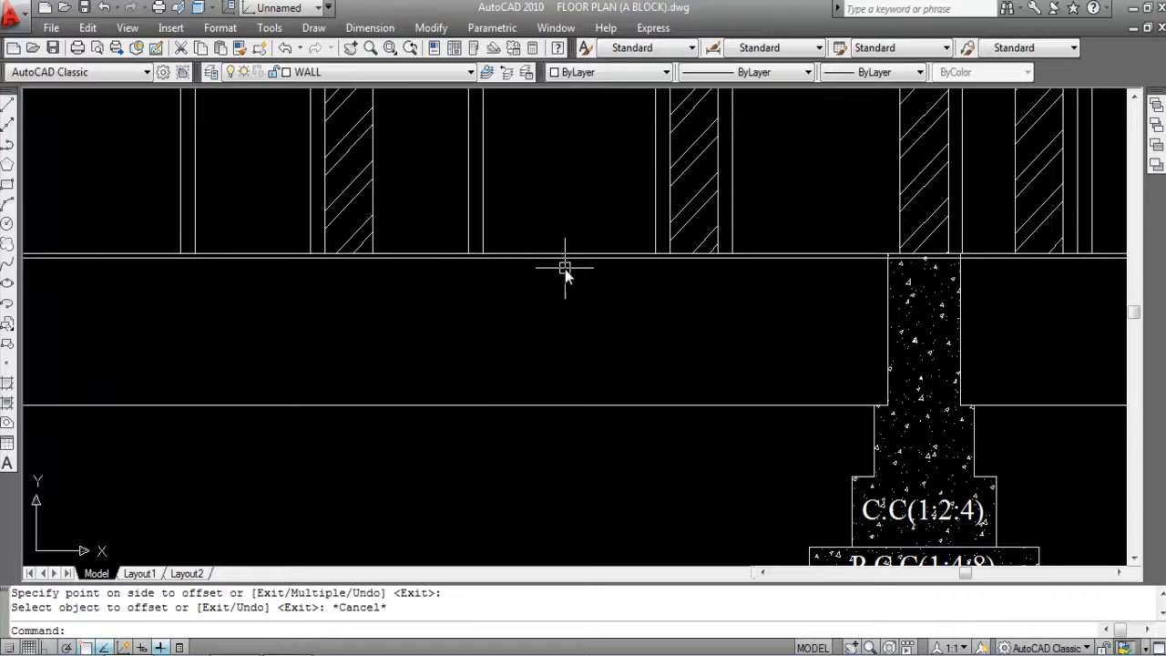
Step: Offset the lower of the two floor lines 4 inches downward
type("O")
key("Return")
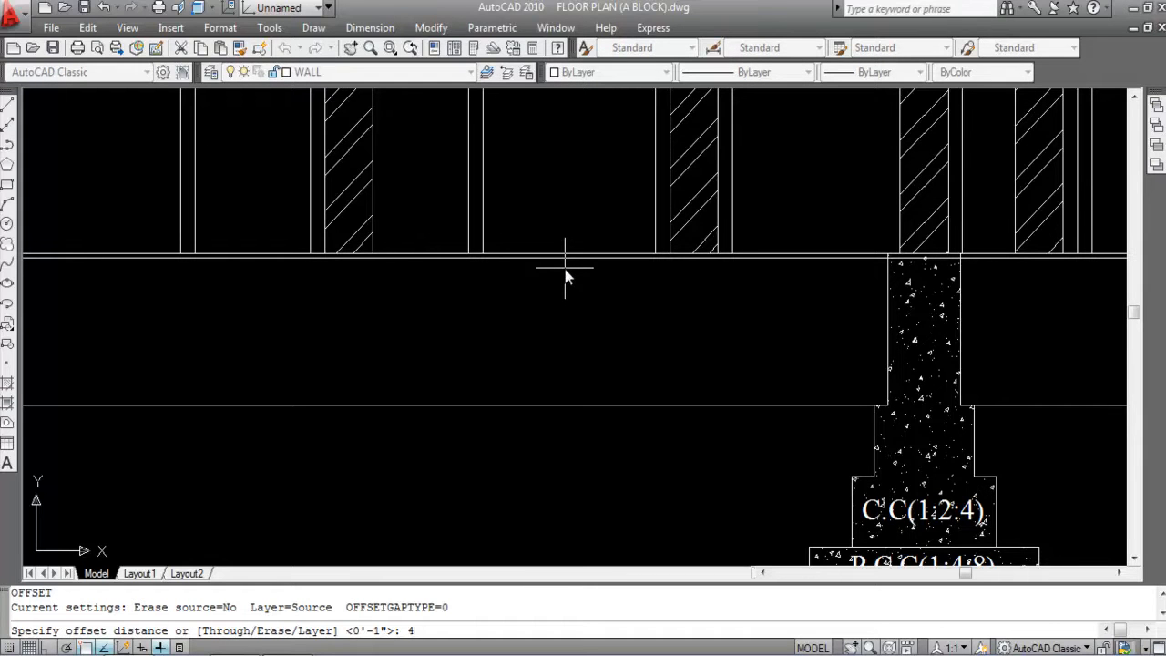
key("Return")
left_click(565, 258)
scroll(574, 280, "down", 4)
left_click(587, 308)
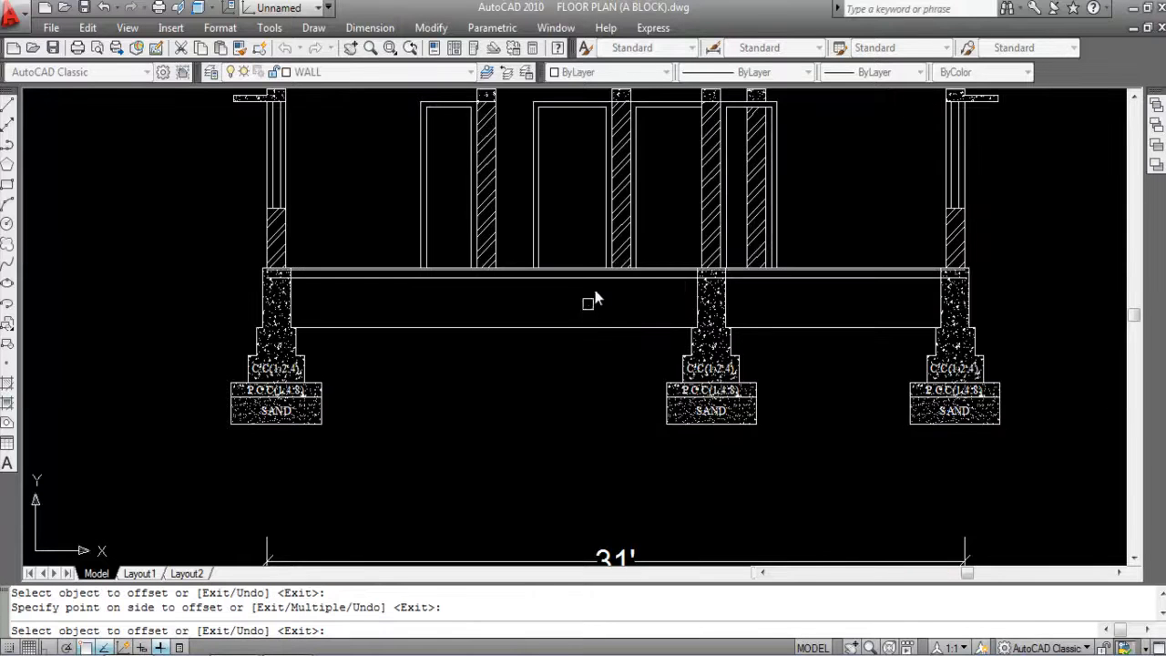
key("Escape")
Step: Start a Trim with the vertical plinth wall edges of the left, middle and right footings as cutting edges
scroll(679, 289, "up", 4)
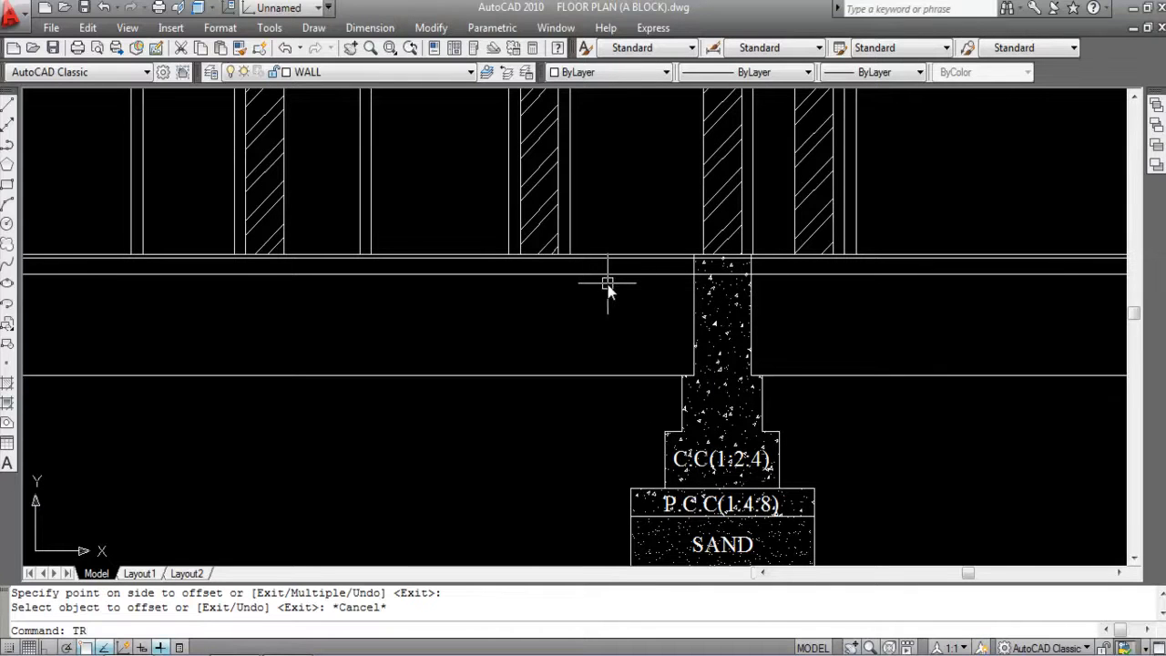
key("Return")
scroll(663, 316, "down", 2)
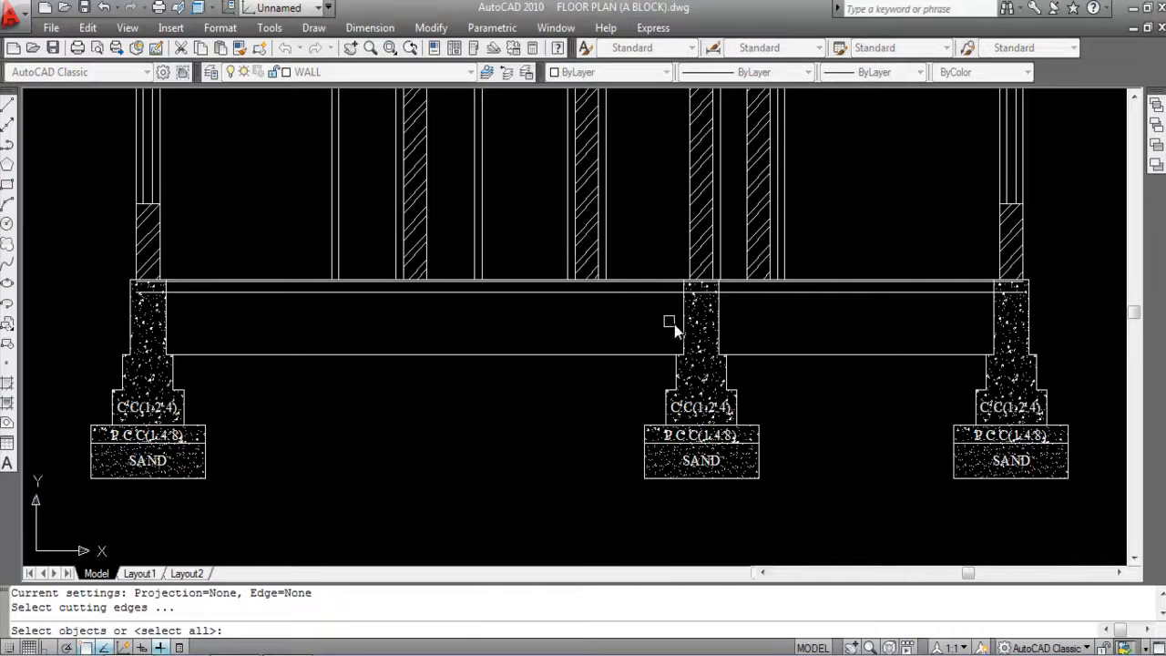
left_click(170, 316)
scroll(729, 332, "up", 3)
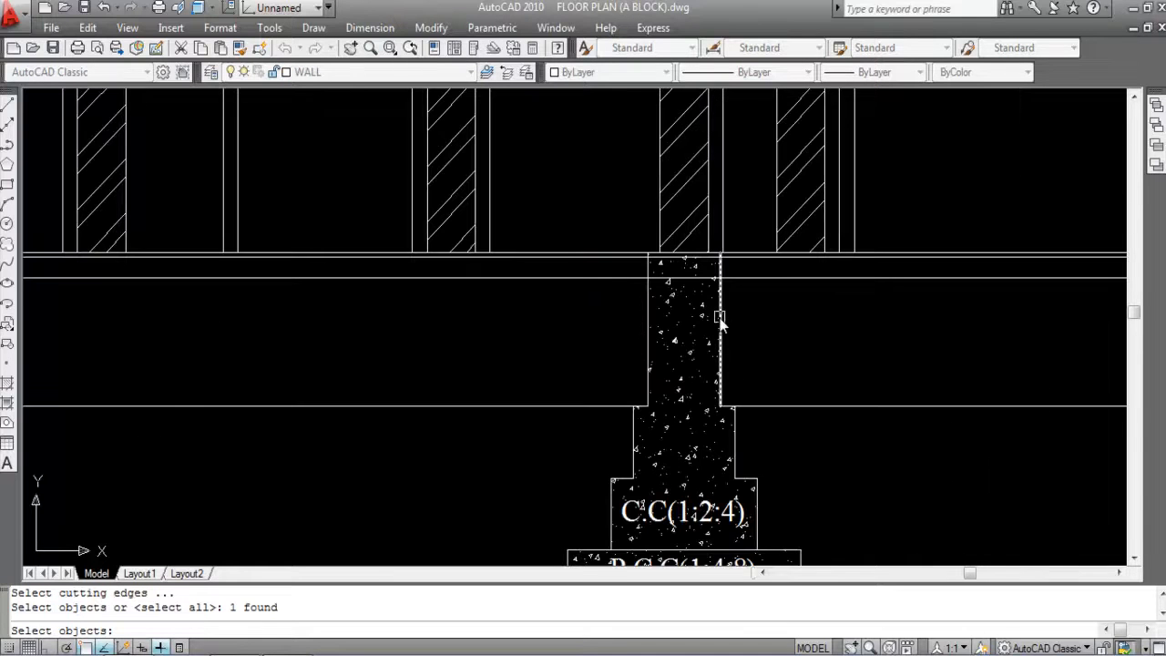
scroll(722, 307, "up", 3)
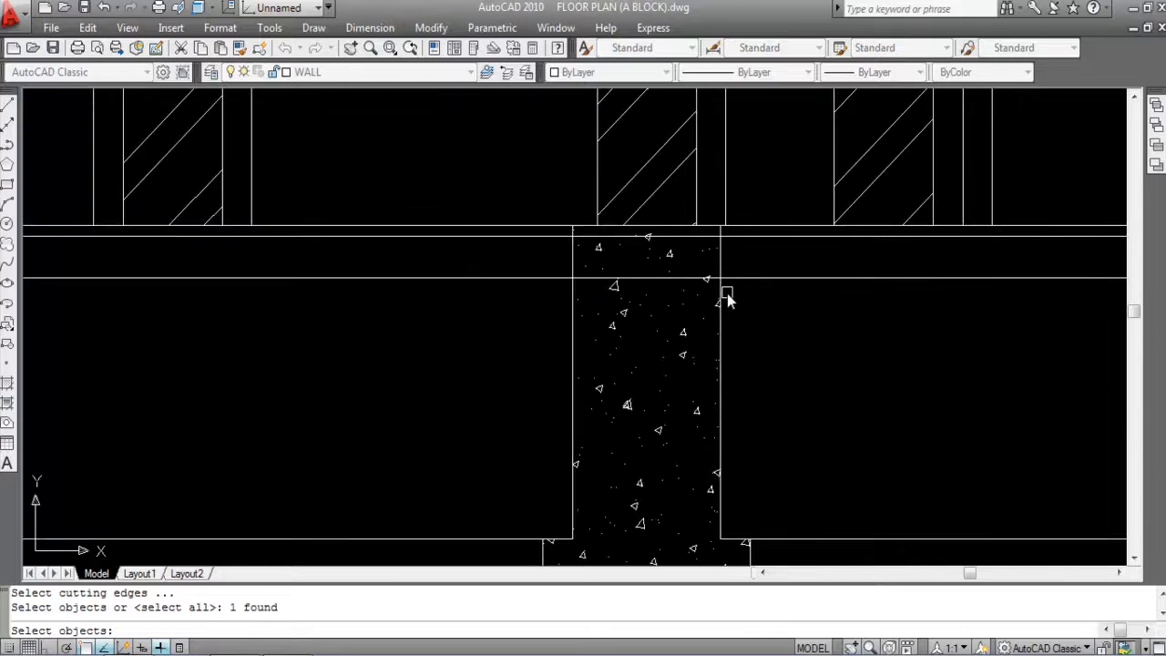
left_click(722, 294)
left_click(568, 291)
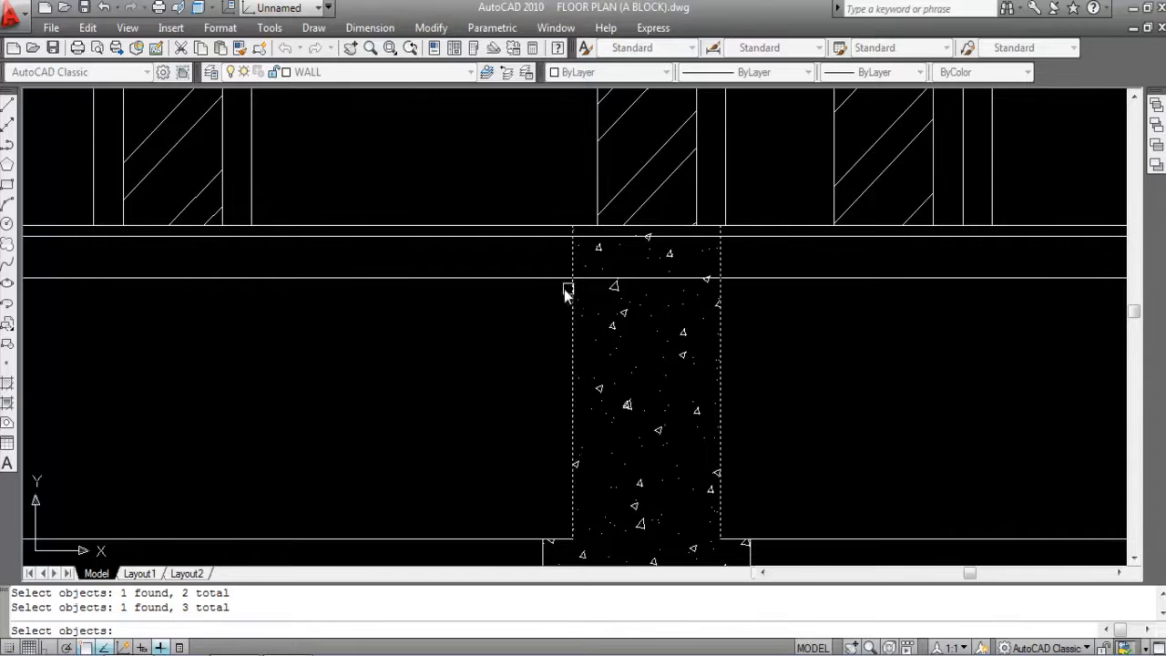
scroll(843, 307, "down", 4)
scroll(857, 307, "up", 5)
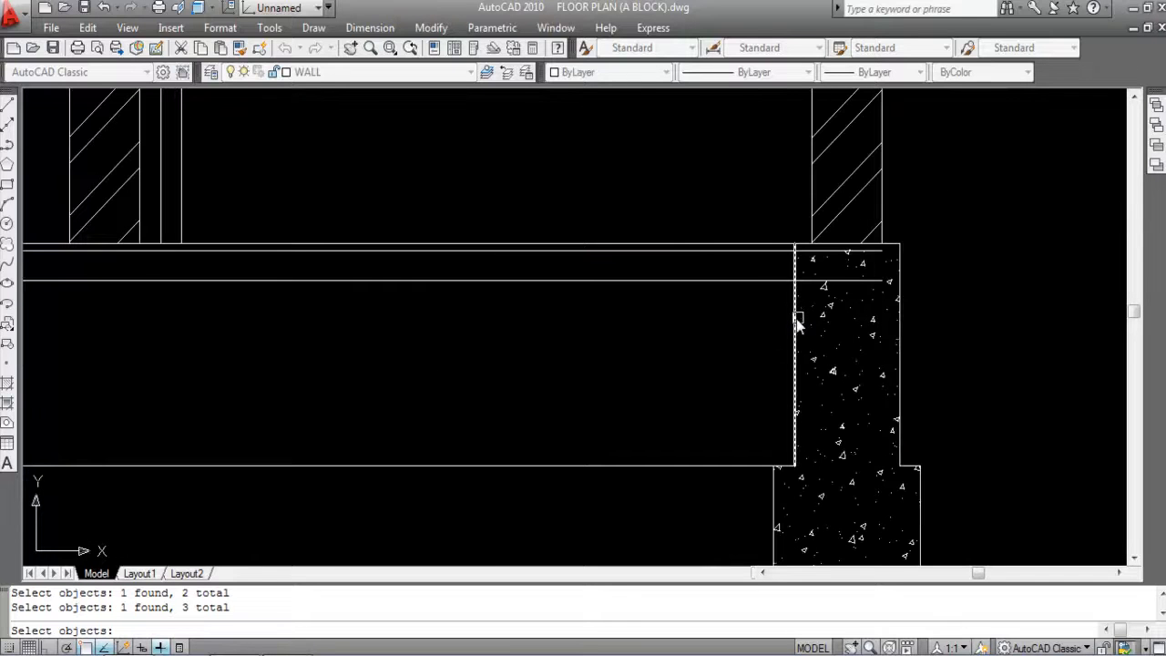
left_click(816, 240)
scroll(835, 251, "up", 2)
Step: Trim away the parts of the two offset floor lines that run inside the right, middle and left plinth walls
left_click(835, 251)
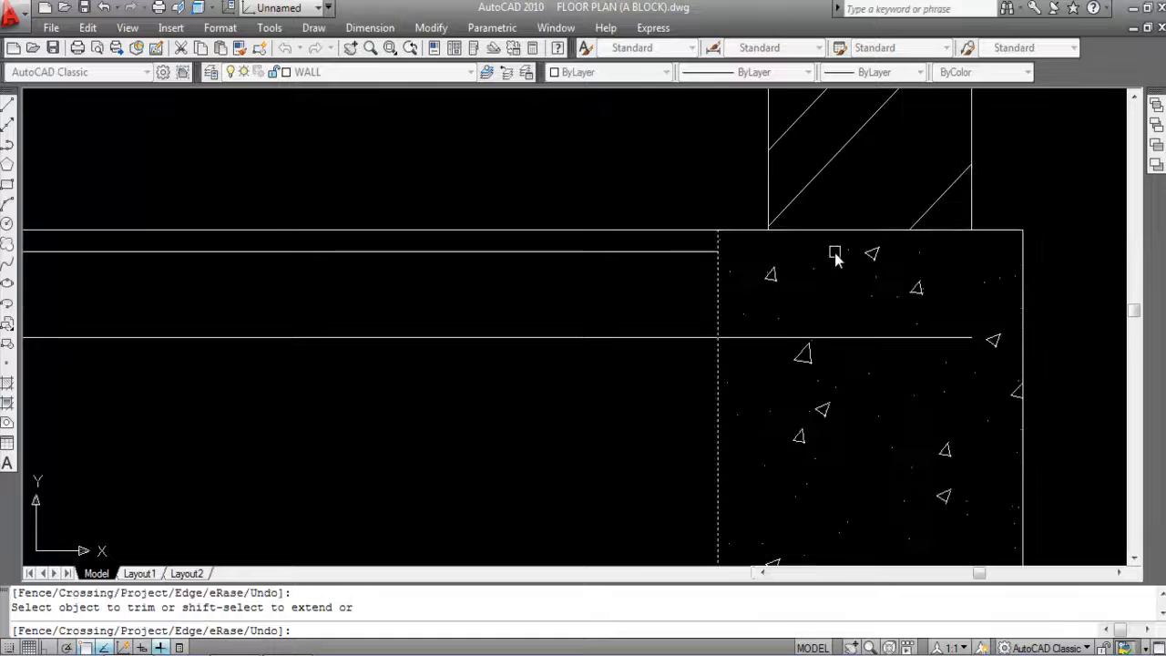
left_click(830, 337)
scroll(859, 281, "down", 6)
scroll(755, 305, "down", 4)
scroll(661, 274, "up", 6)
left_click(676, 211)
scroll(674, 224, "down", 6)
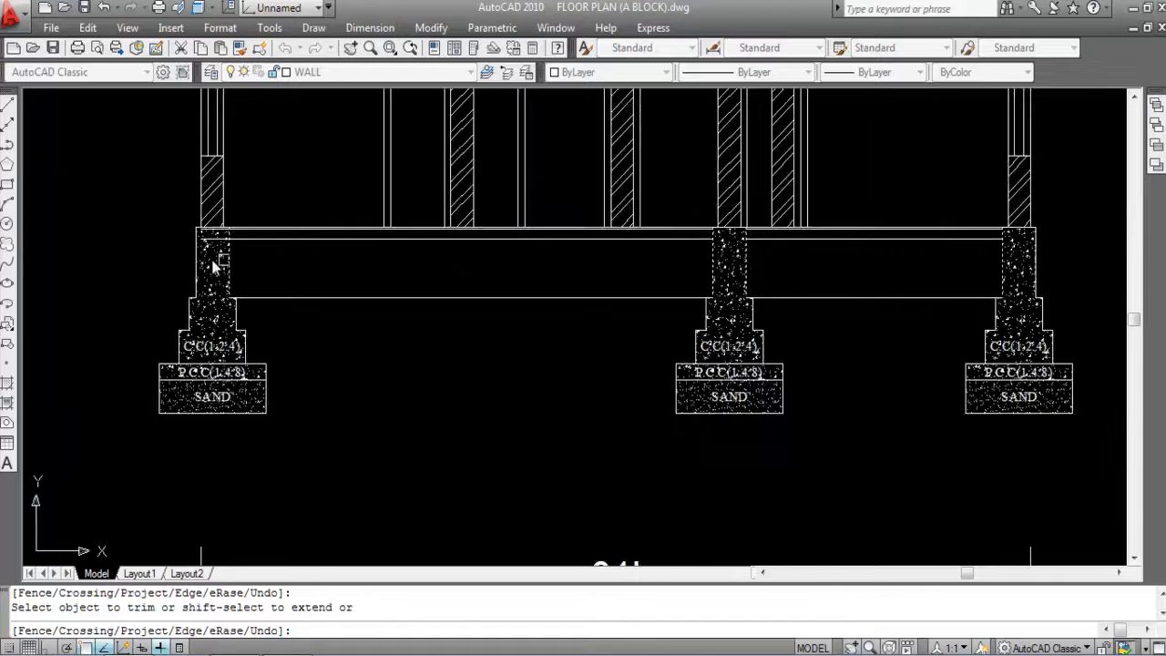
scroll(242, 257, "up", 5)
left_click(242, 154)
scroll(305, 193, "down", 6)
scroll(495, 205, "up", 4)
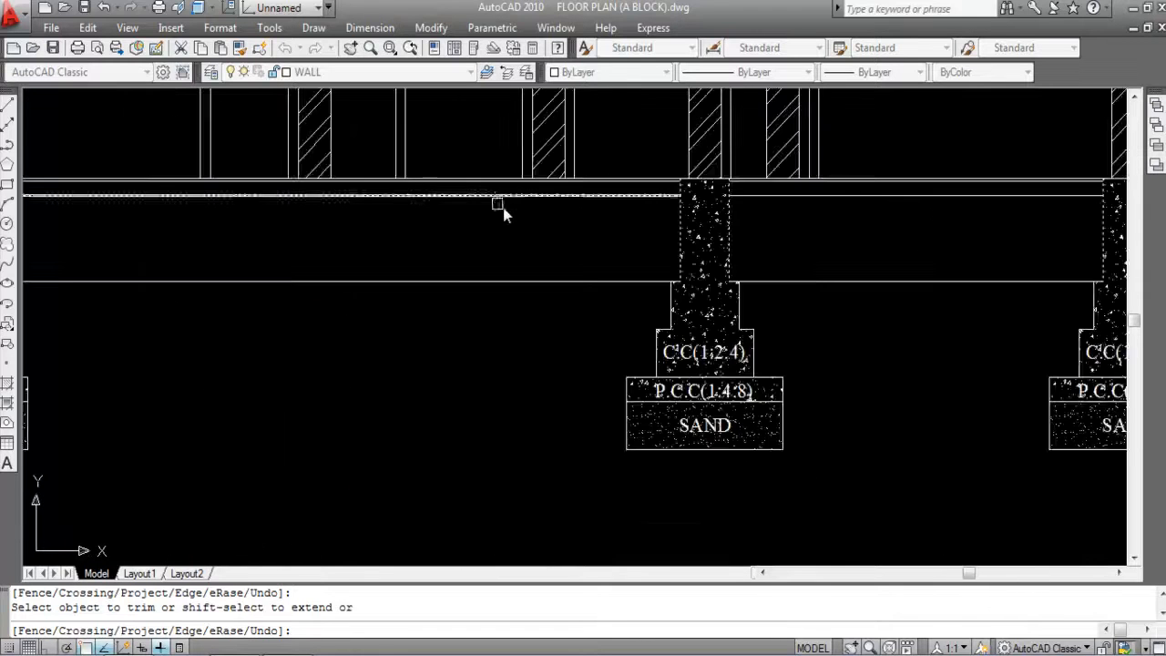
key("Escape")
Step: Set up a new hatch for the floor layers with the AR-CONC pattern at scale 1
scroll(541, 224, "down", 4)
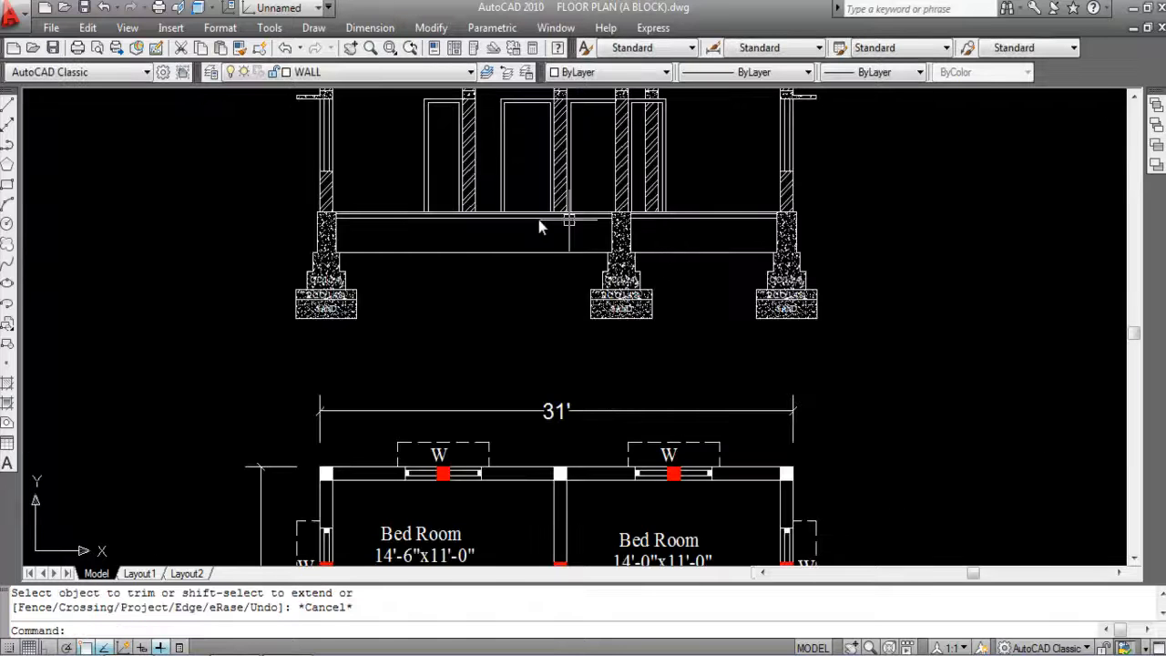
scroll(528, 219, "up", 2)
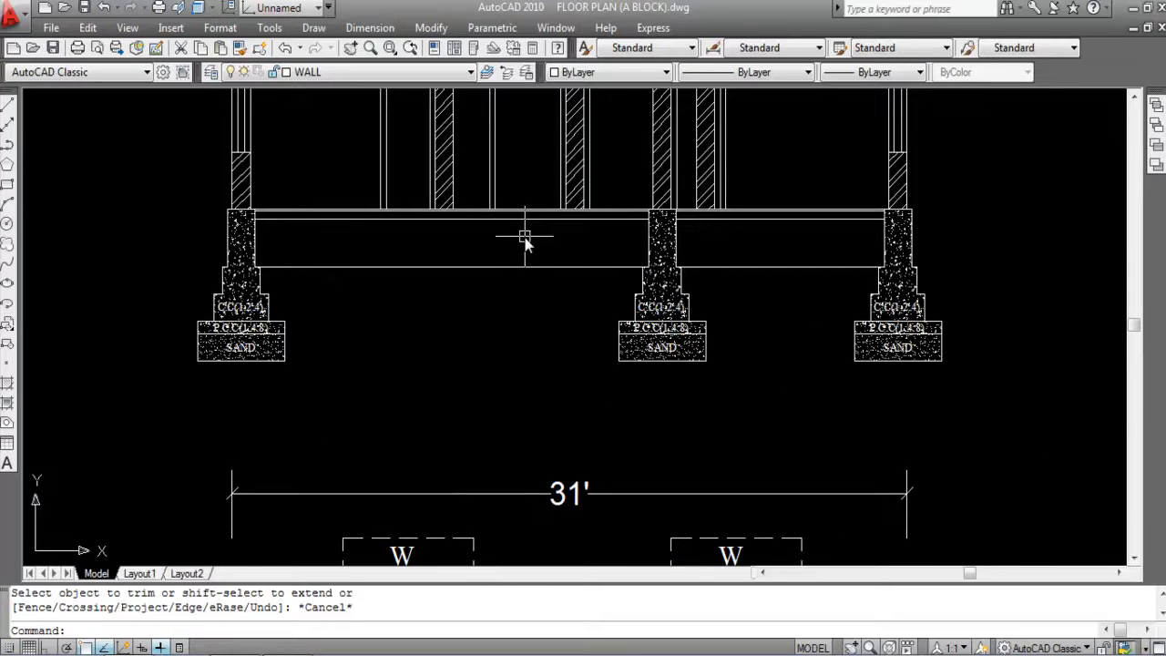
scroll(513, 214, "up", 5)
scroll(547, 211, "down", 3)
scroll(566, 221, "down", 2)
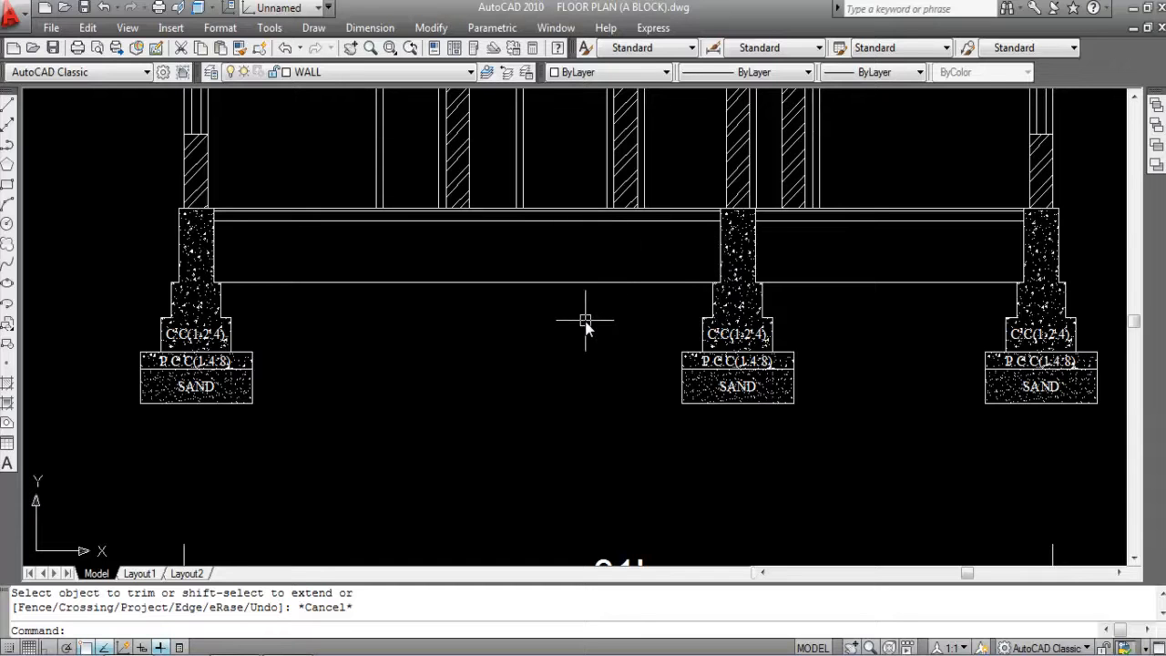
type("H")
key("Return")
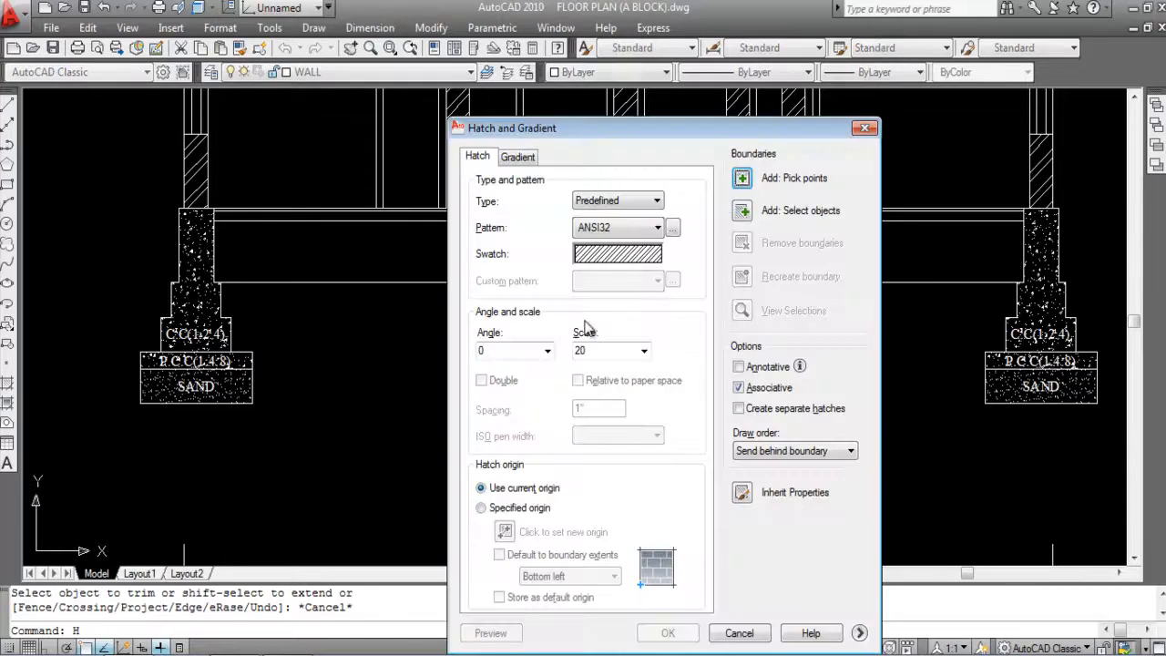
left_click(623, 251)
left_click(637, 301)
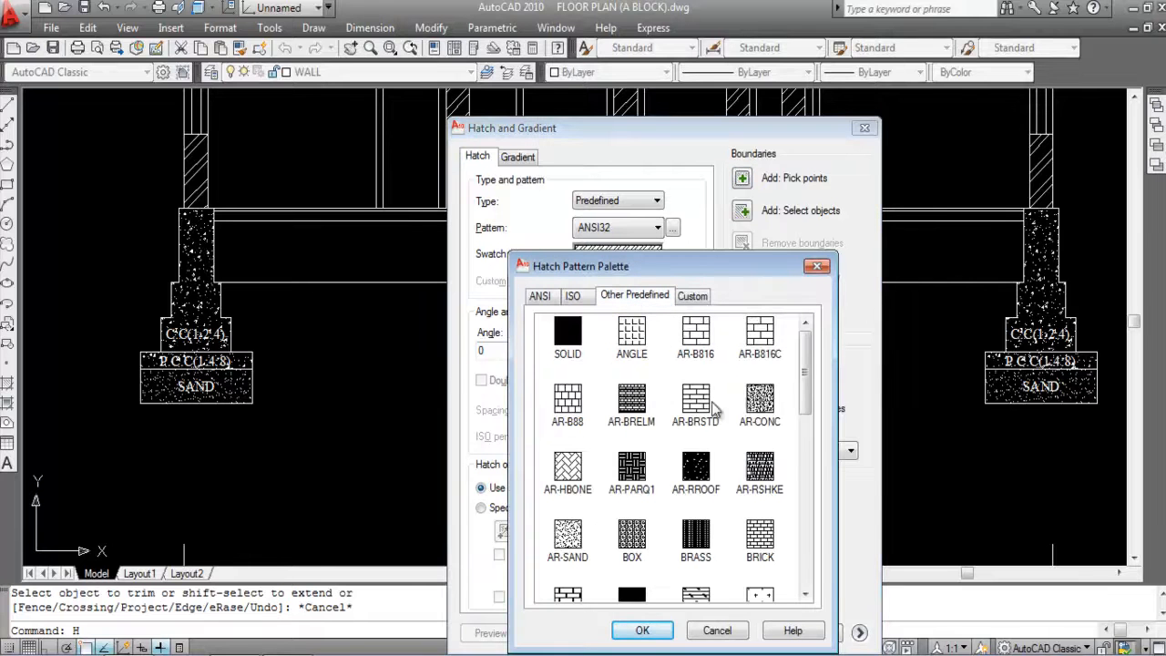
left_click(643, 631)
double_click(605, 353)
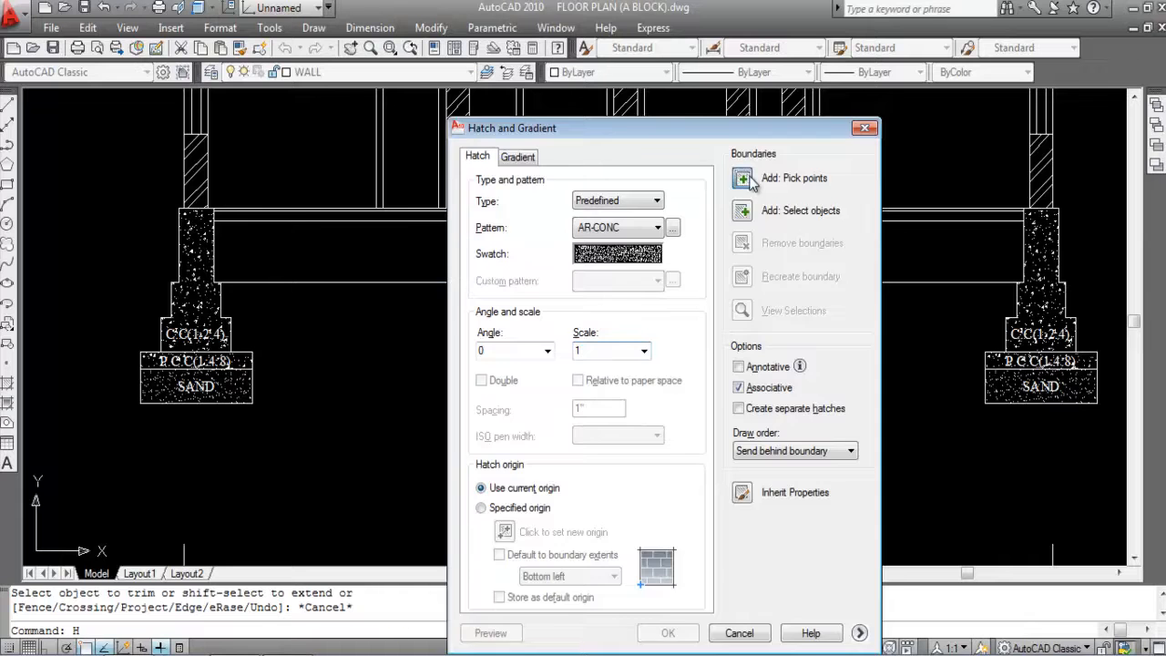
Step: Fill the thin floor layers on both sides of the middle plinth wall with the concrete hatch and save the drawing
left_click(745, 180)
scroll(301, 228, "up", 3)
left_click(285, 222)
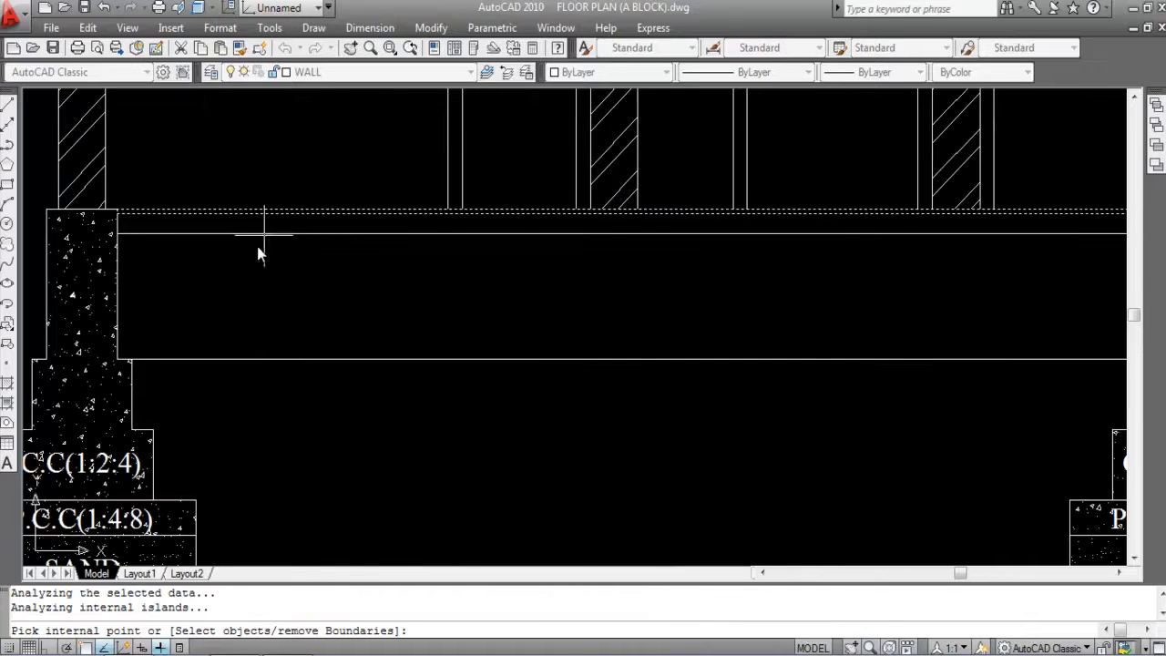
scroll(272, 230, "down", 3)
scroll(779, 241, "up", 5)
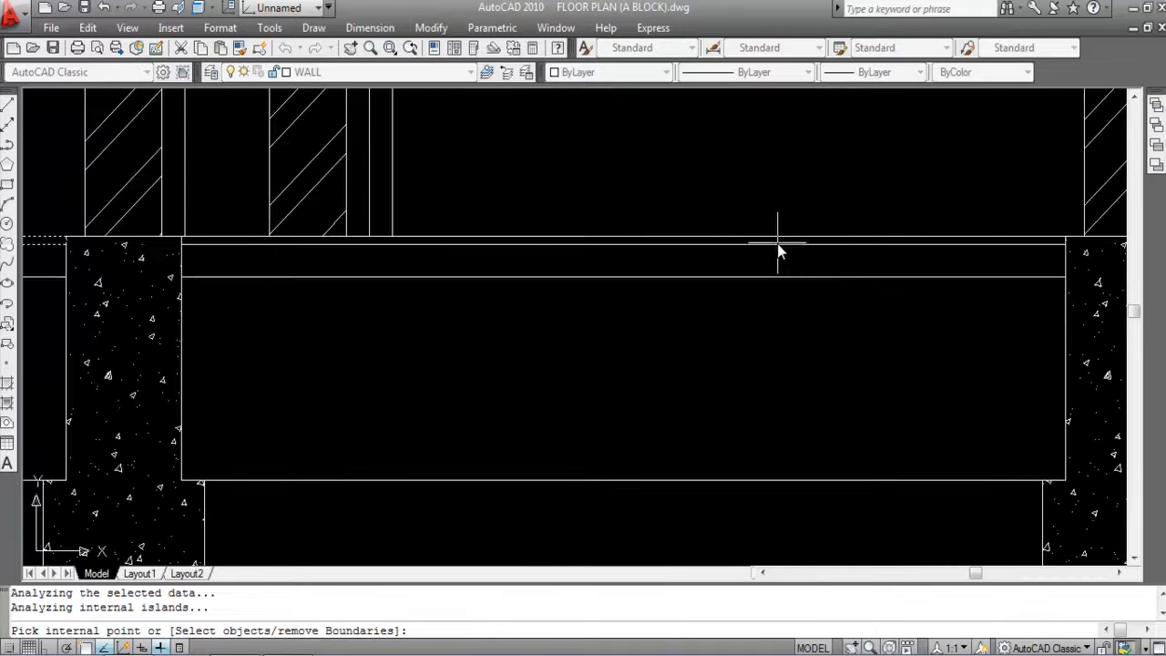
left_click(749, 249)
scroll(745, 252, "down", 3)
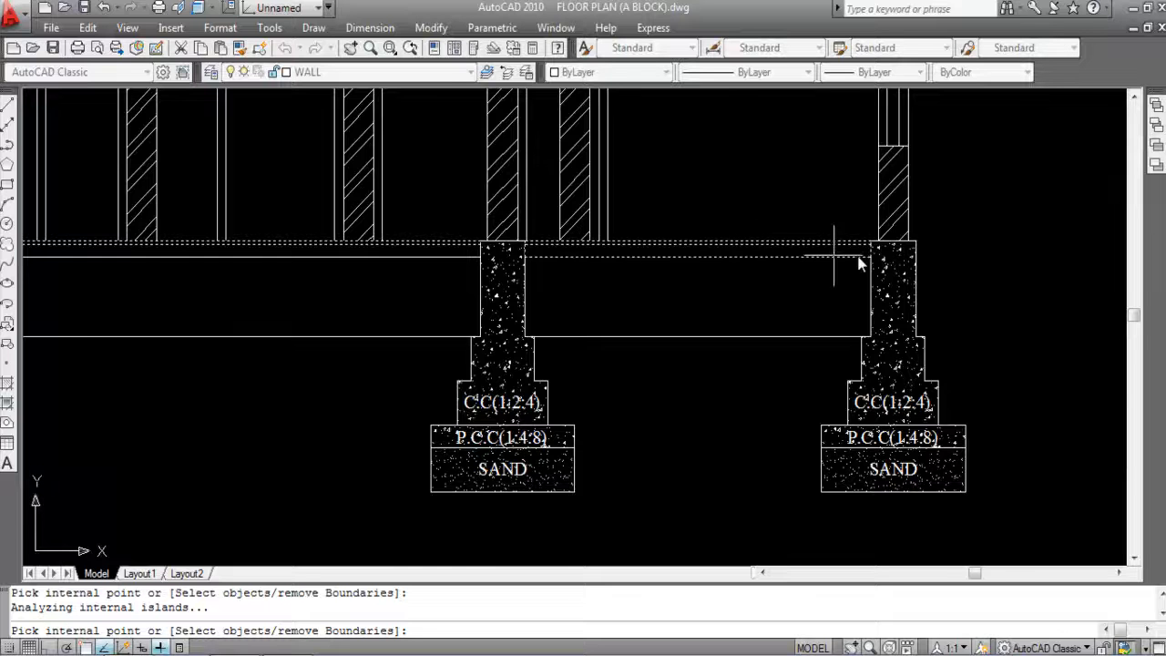
scroll(819, 264, "down", 4)
scroll(611, 253, "up", 2)
scroll(494, 312, "down", 2)
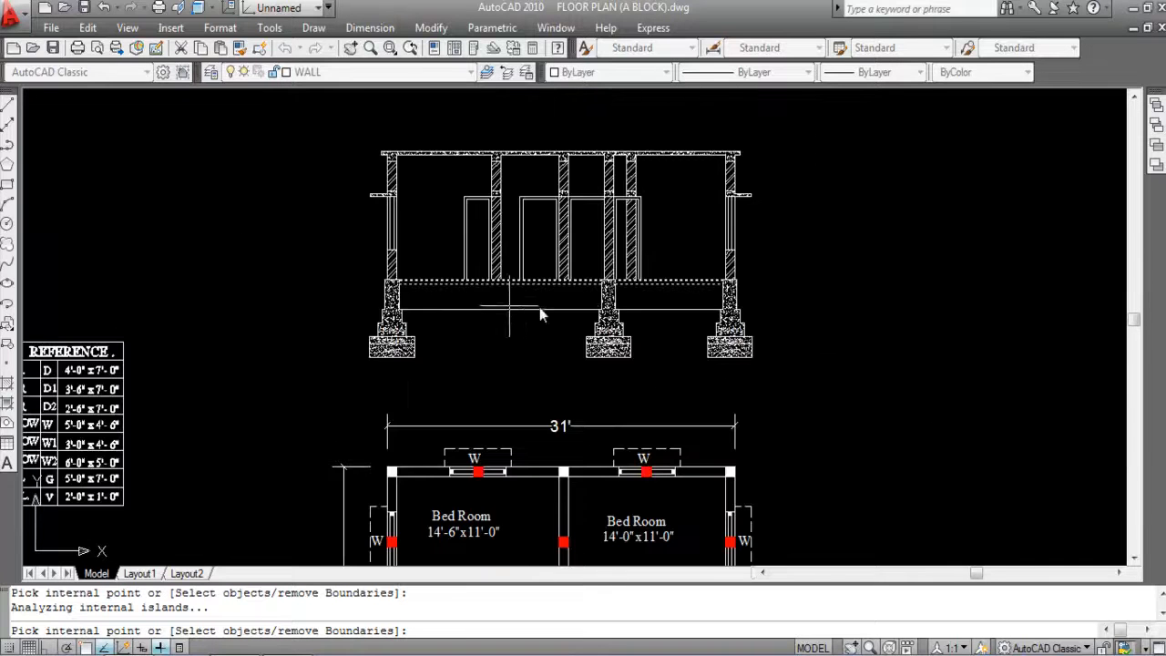
scroll(589, 289, "up", 3)
key("Return")
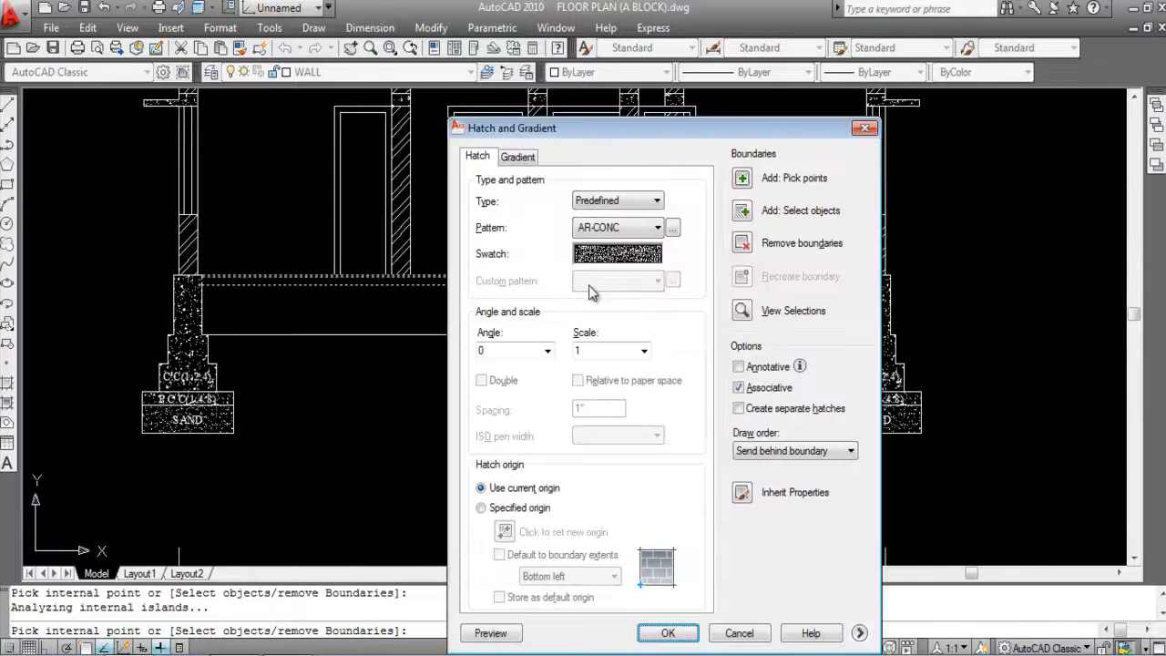
key("Return")
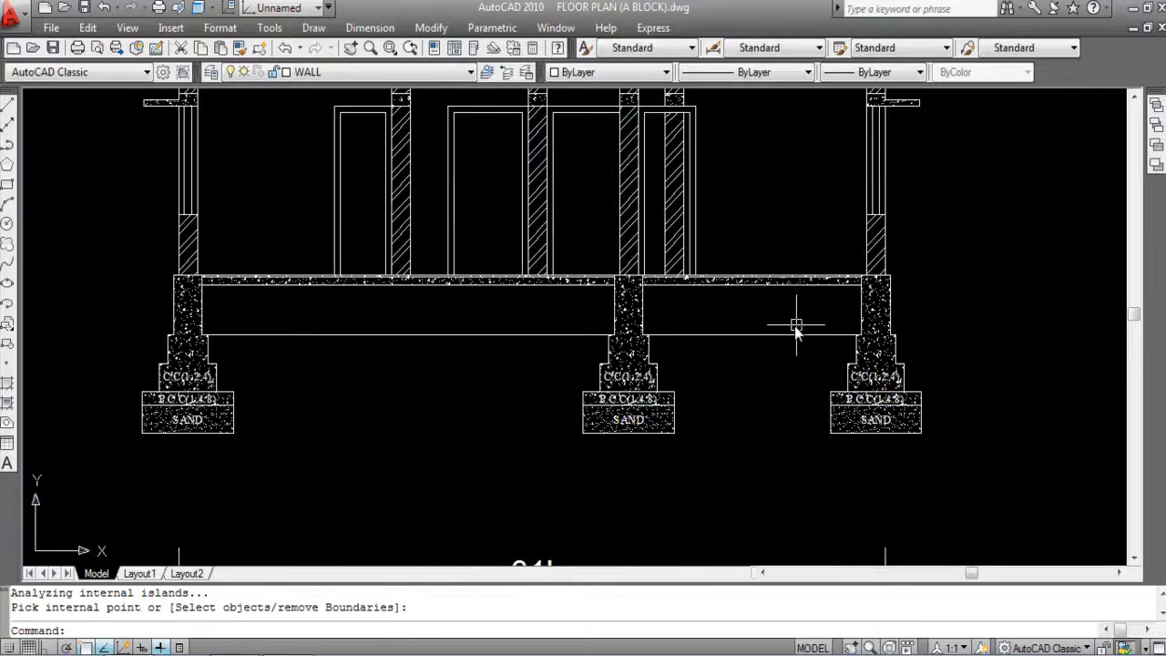
scroll(567, 284, "down", 2)
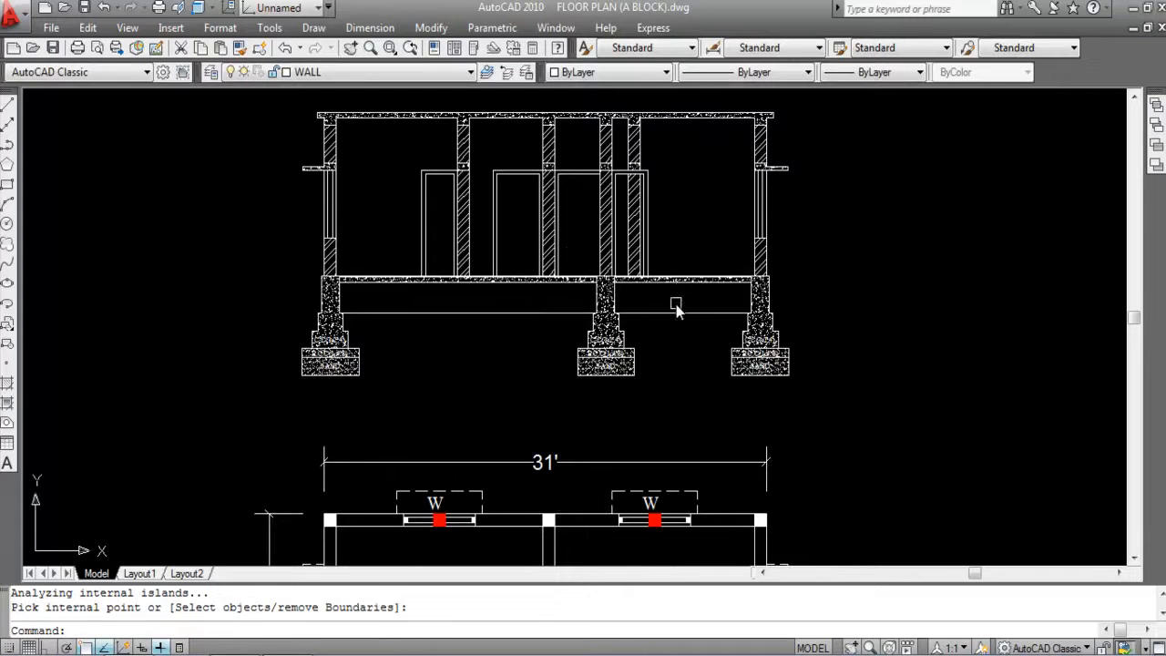
key("ctrl+s")
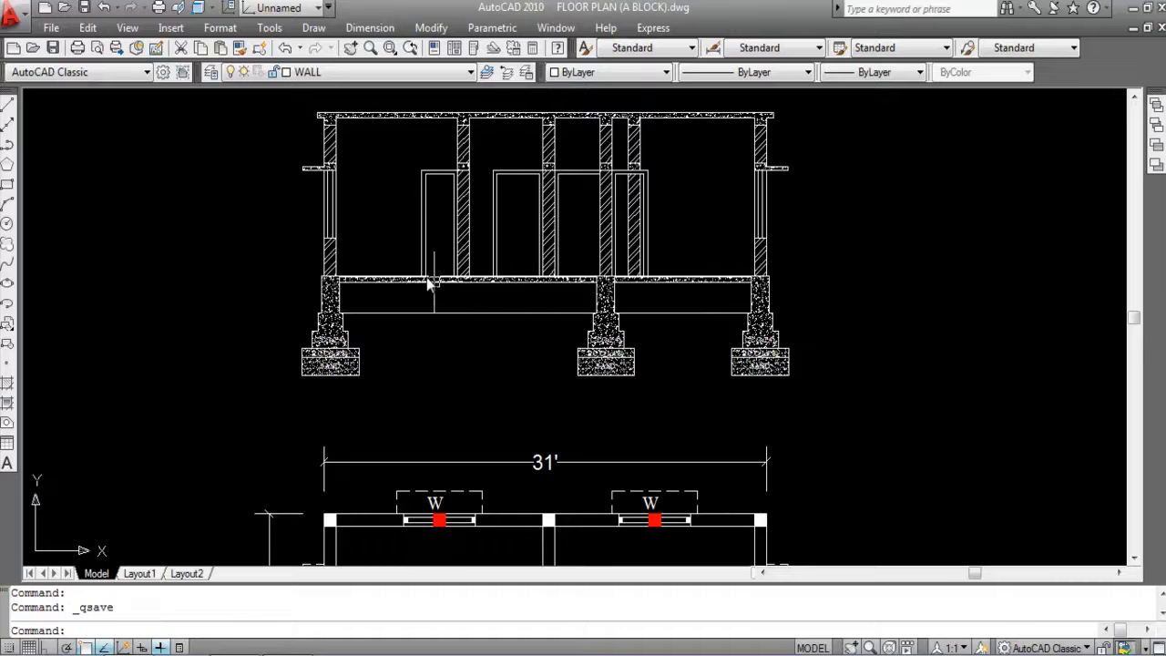
Step: Copy the Bed Room label from the left bedroom of the plan to the space below the section's hatched floor
scroll(435, 290, "up", 6)
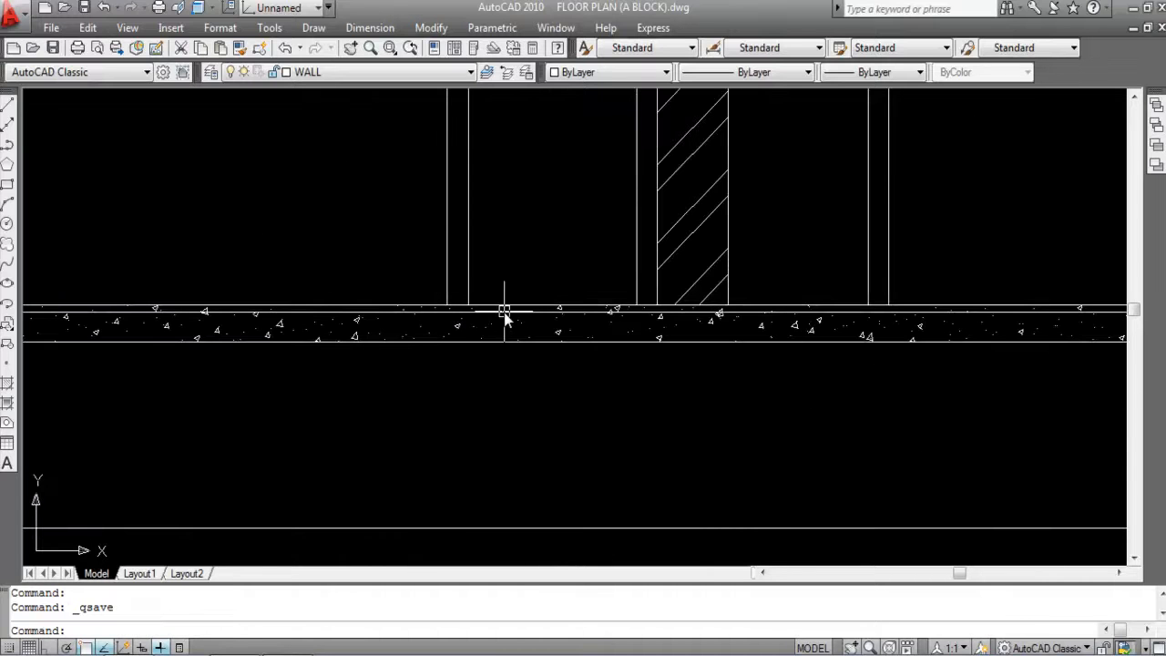
scroll(503, 315, "down", 2)
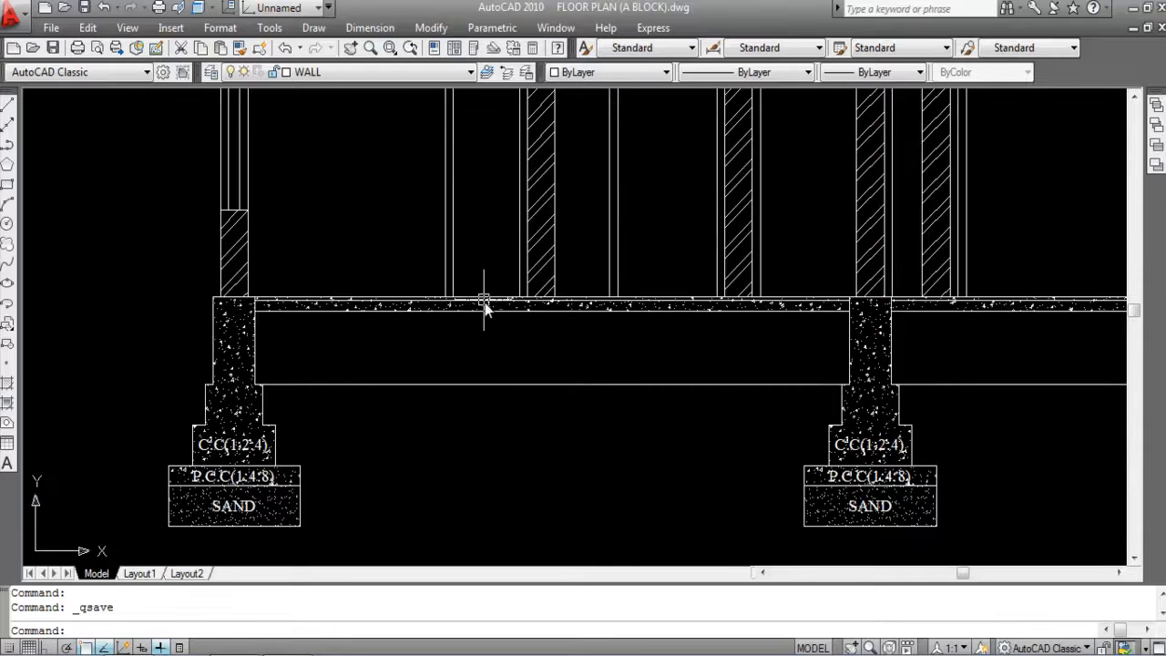
scroll(403, 242, "down", 4)
scroll(463, 228, "down", 2)
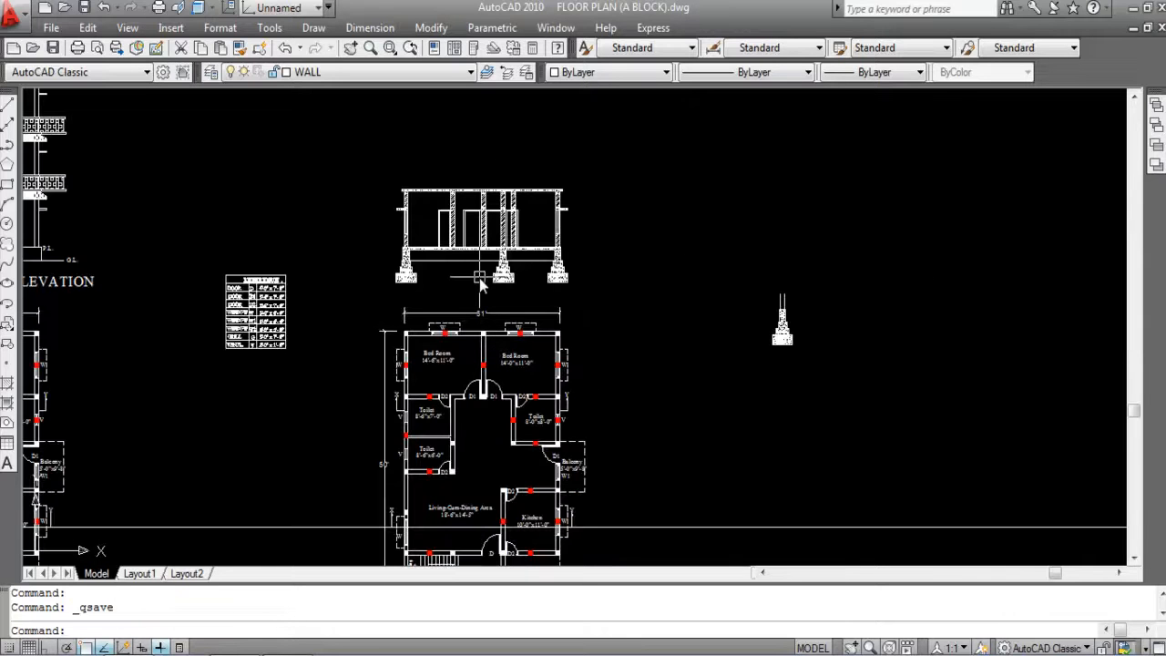
scroll(481, 284, "up", 6)
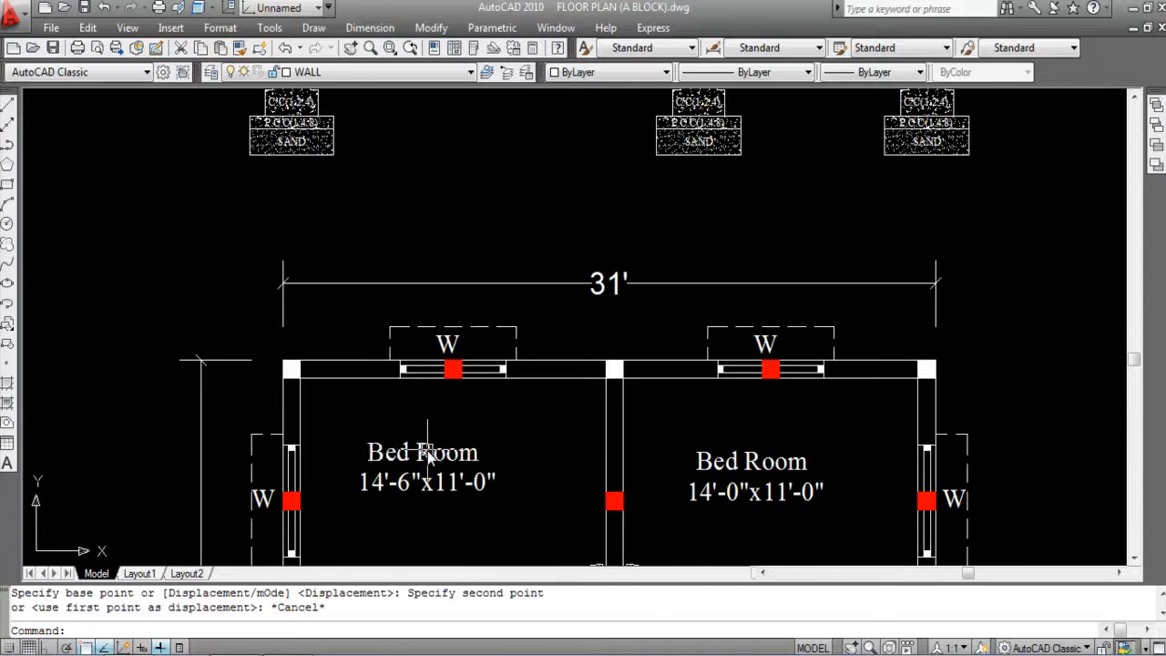
left_click(427, 455)
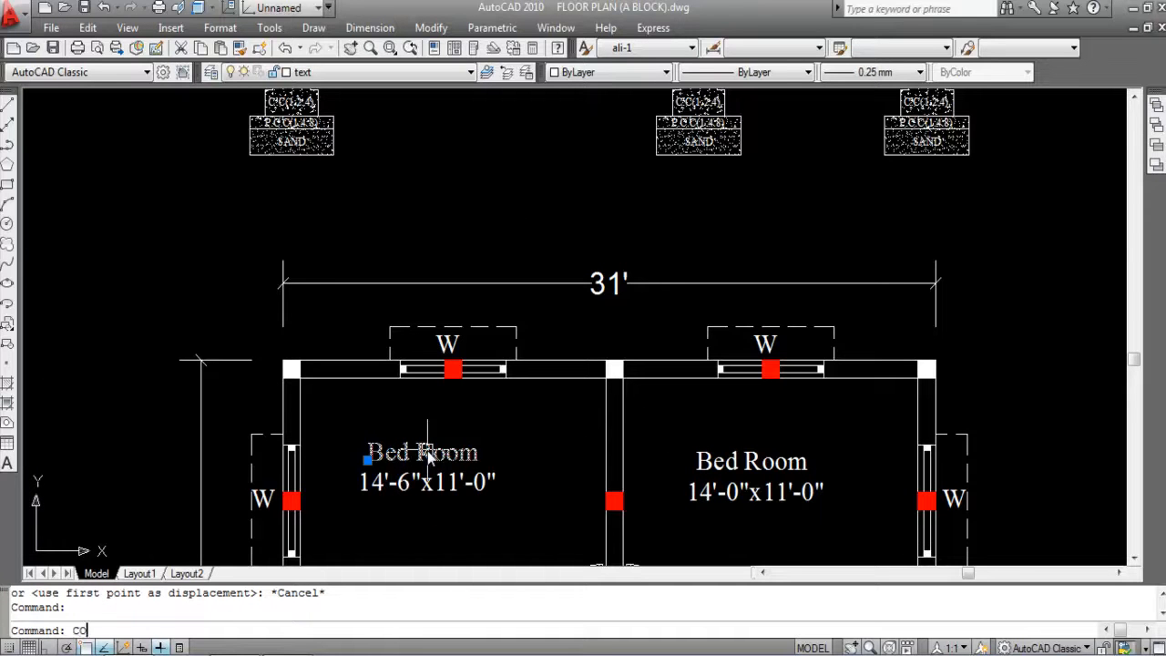
key("Return")
left_click(427, 456)
scroll(427, 455, "down", 3)
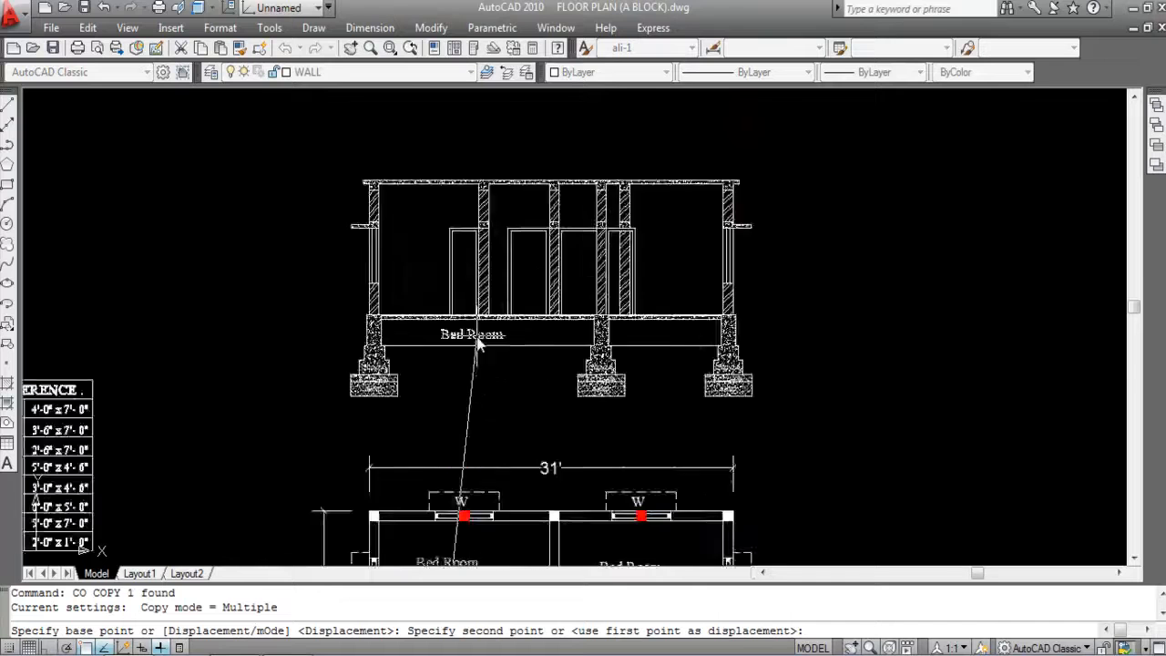
scroll(489, 338, "up", 4)
left_click(505, 339)
key("Escape")
Step: Change the copied Bed Room label to read 1" thick Marble flooring over 4" thick P.C.C (1:4:8)
left_click(514, 342)
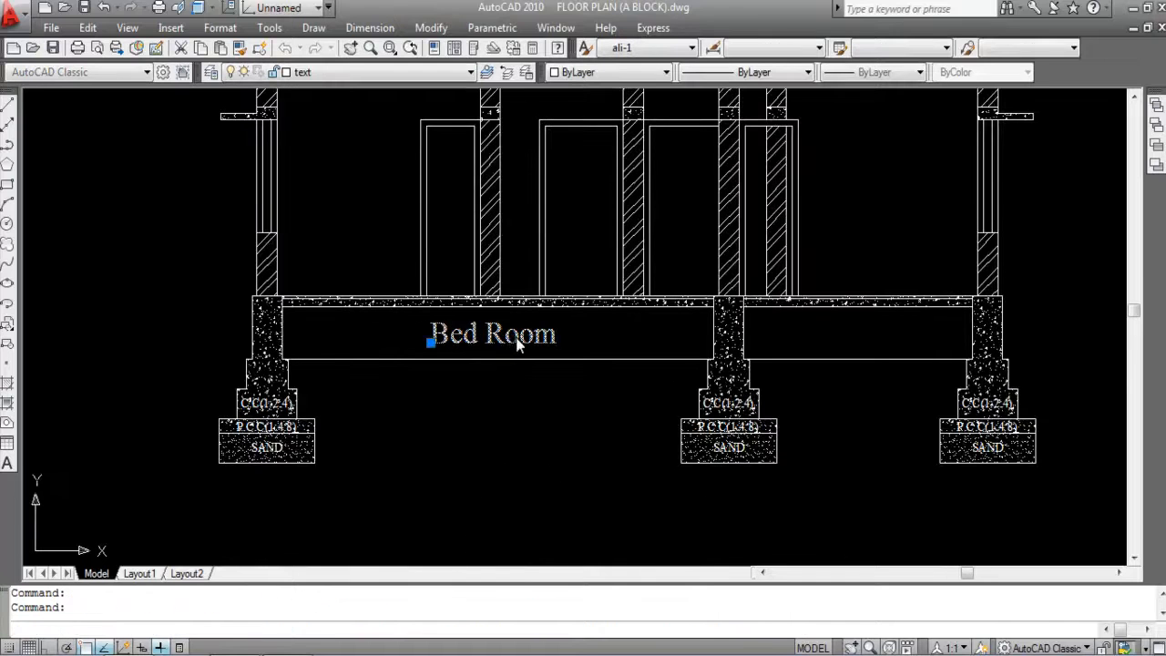
double_click(537, 344)
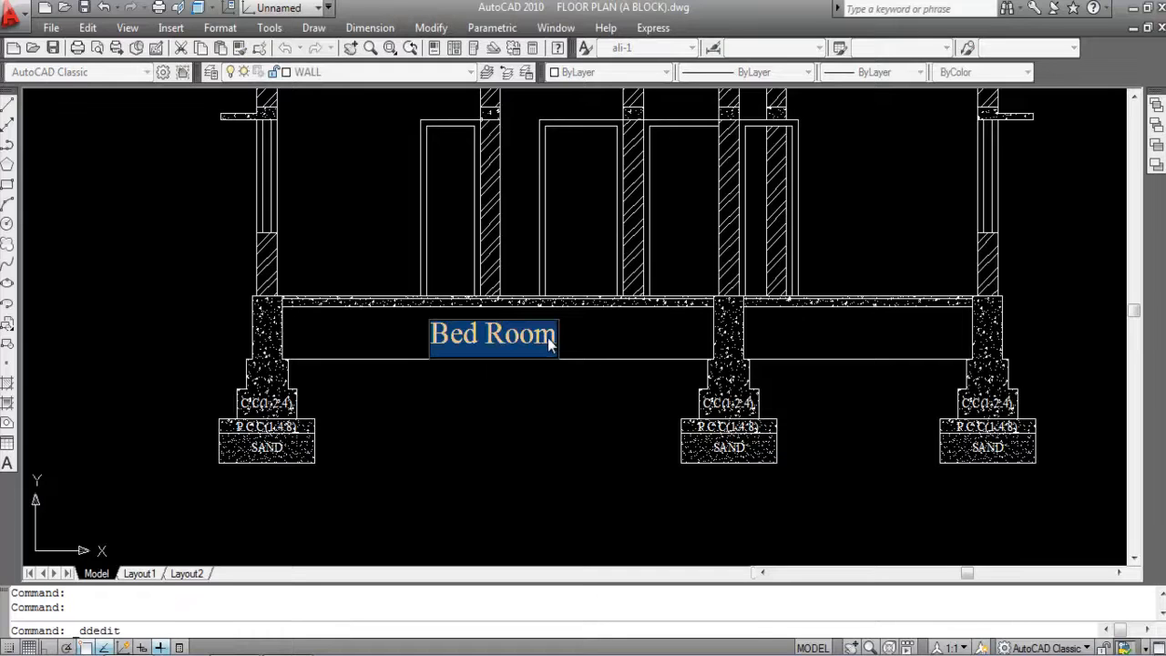
left_click(552, 343)
left_click_drag(559, 336, 376, 344)
type("1")
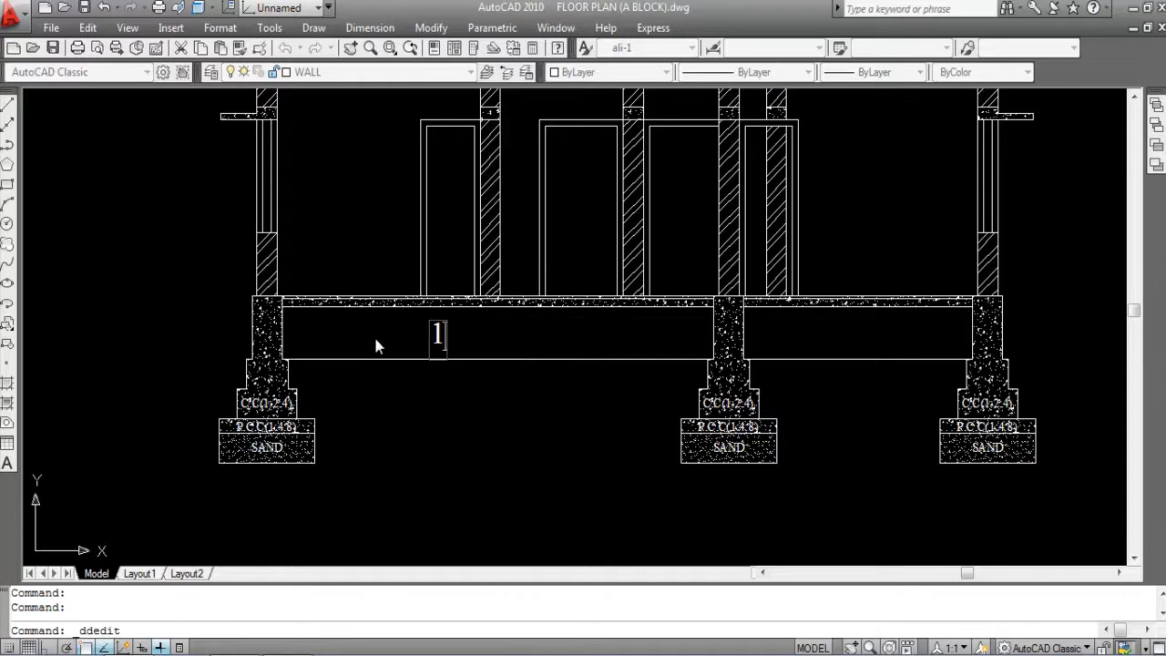
type("\" TH")
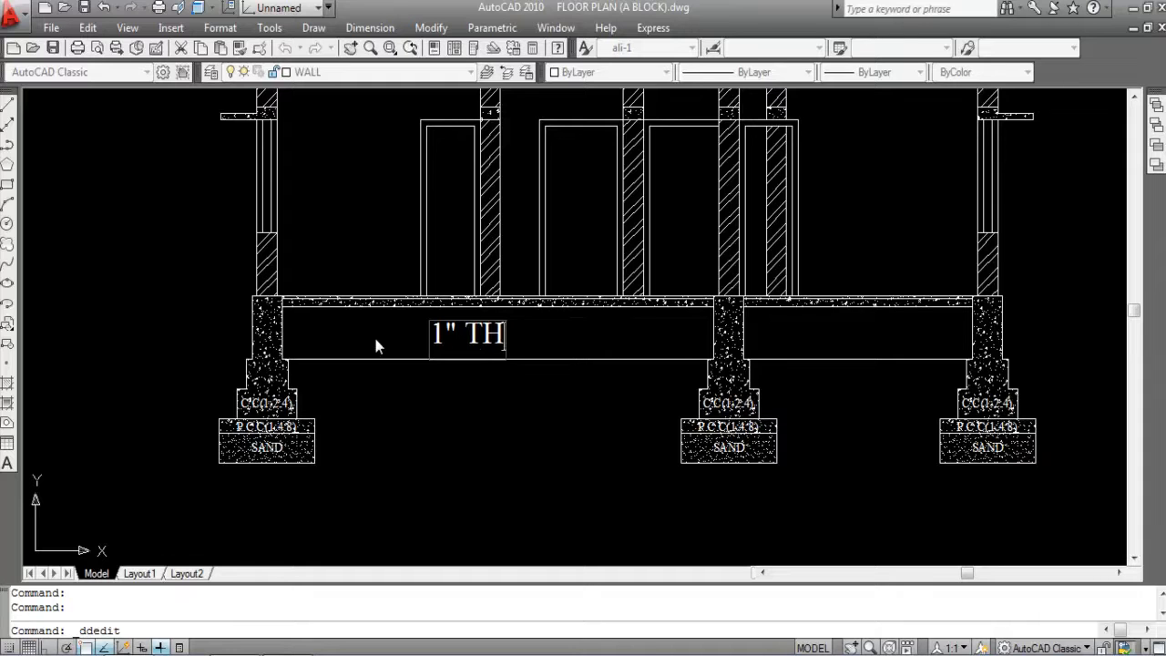
key("BackSpace")
key("BackSpace")
key("BackSpace")
key("Caps_Lock")
type("t")
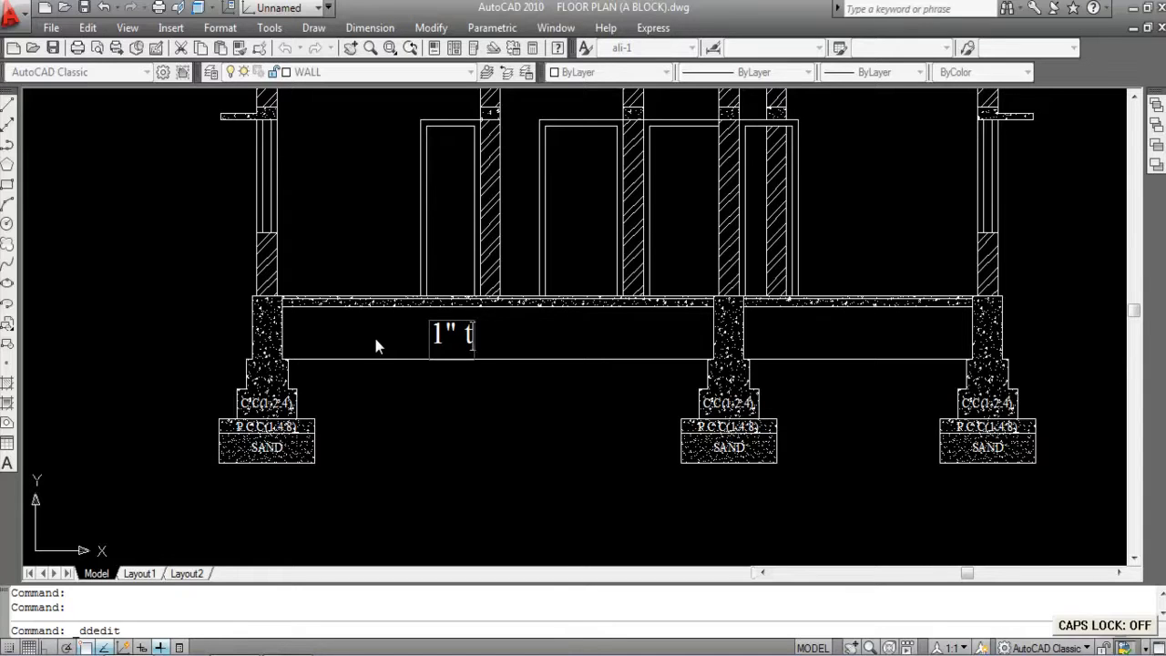
type("hick")
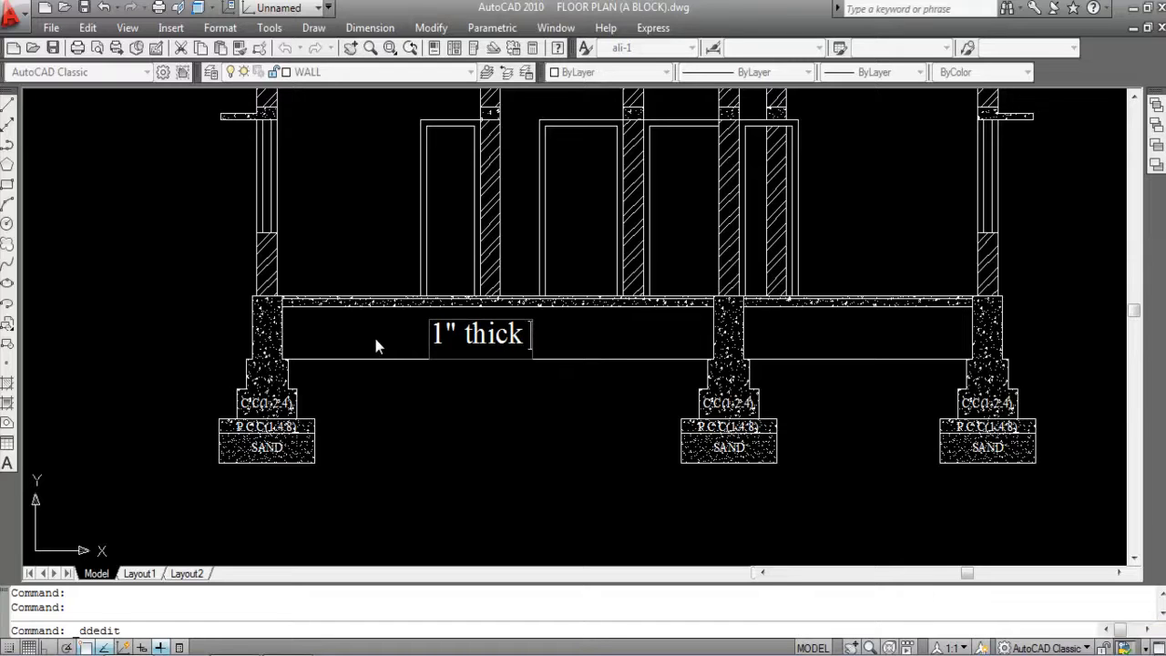
key("Caps_Lock")
type("M")
key("Caps_Lock")
type("a")
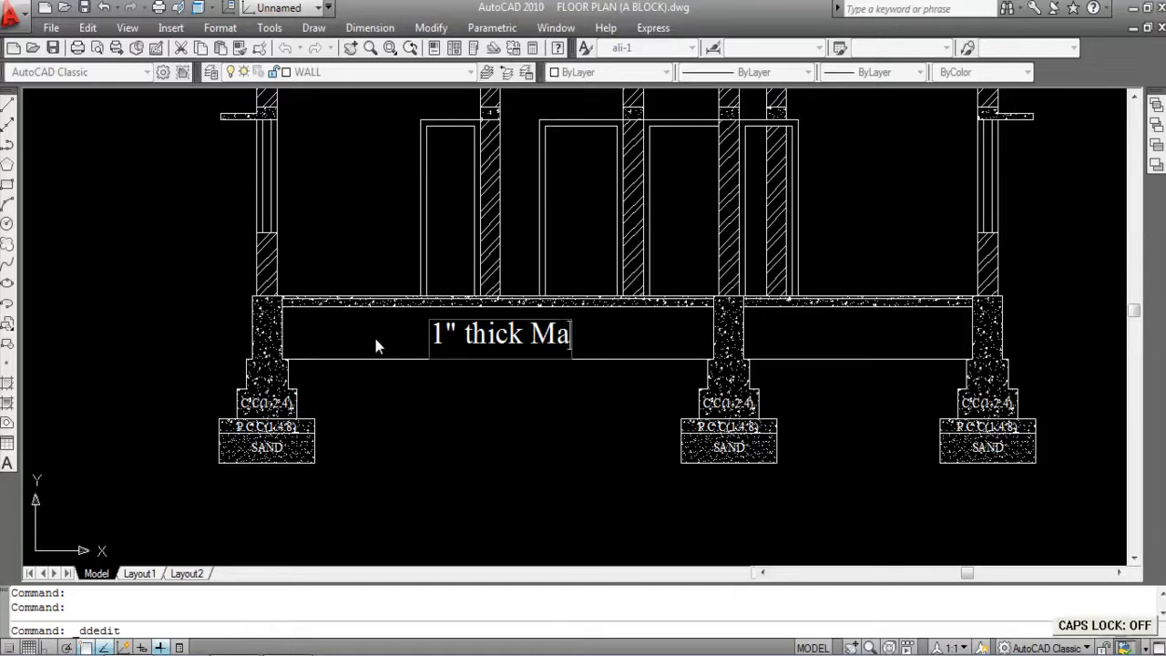
type("rble")
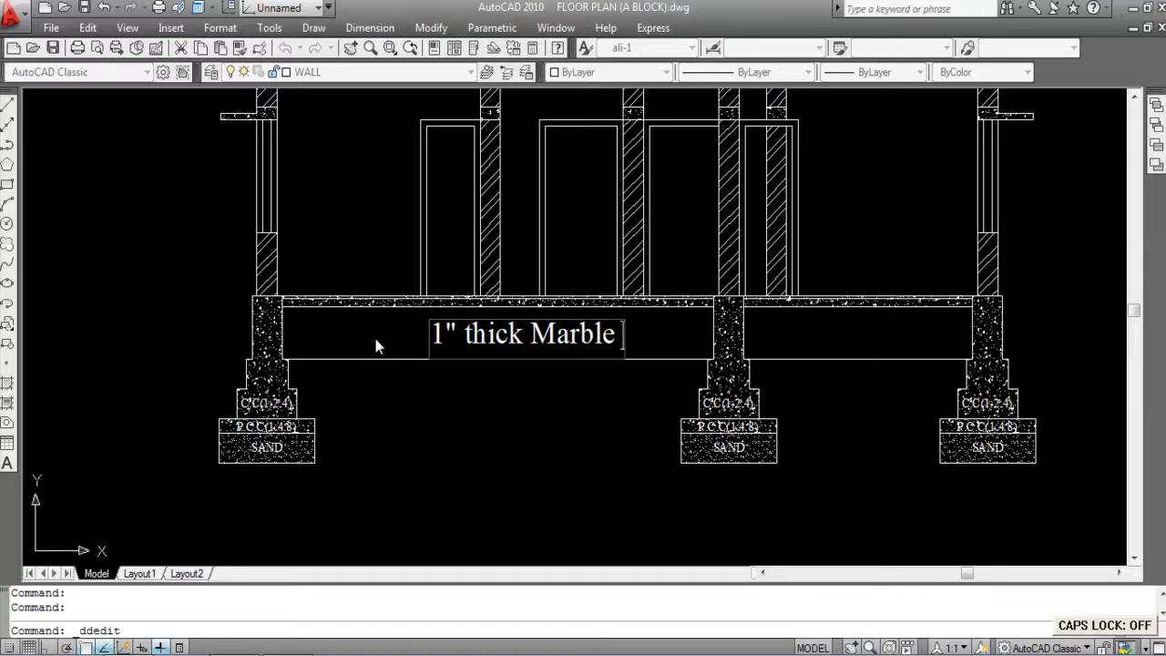
type(" flooring")
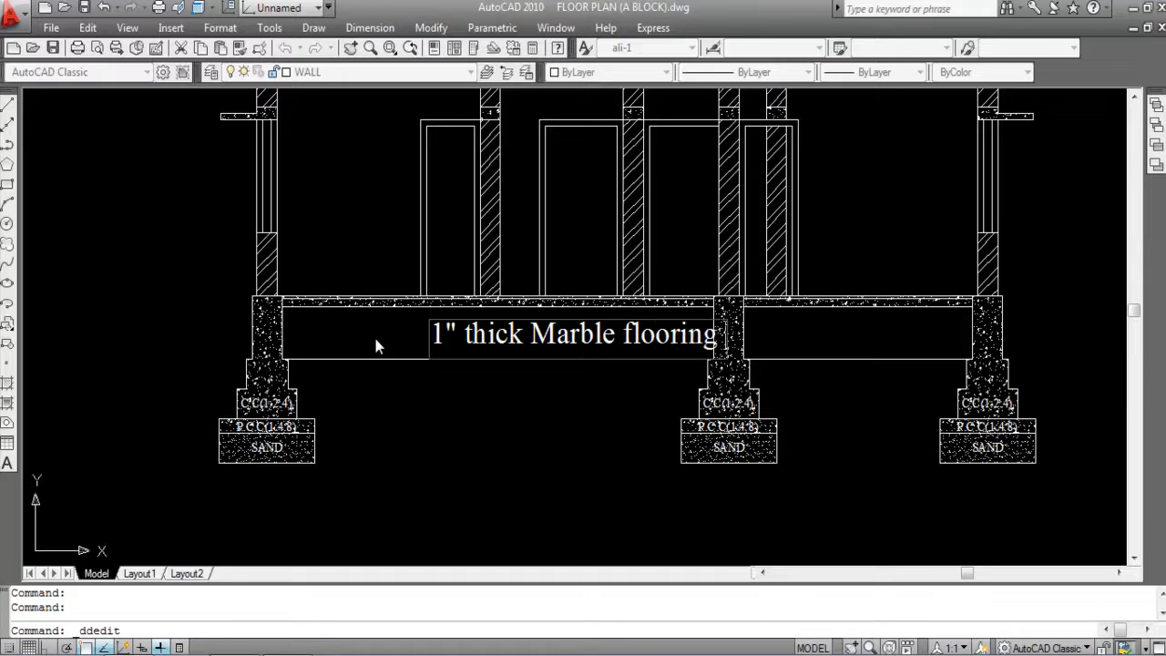
type(" over")
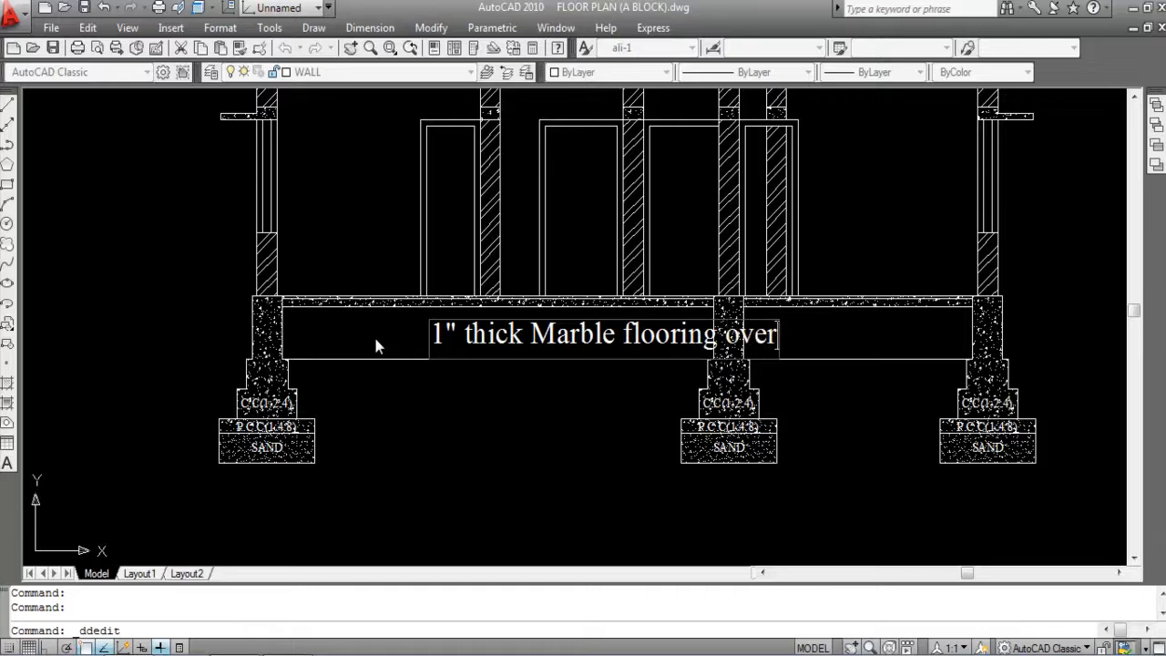
type(" 4\" thick")
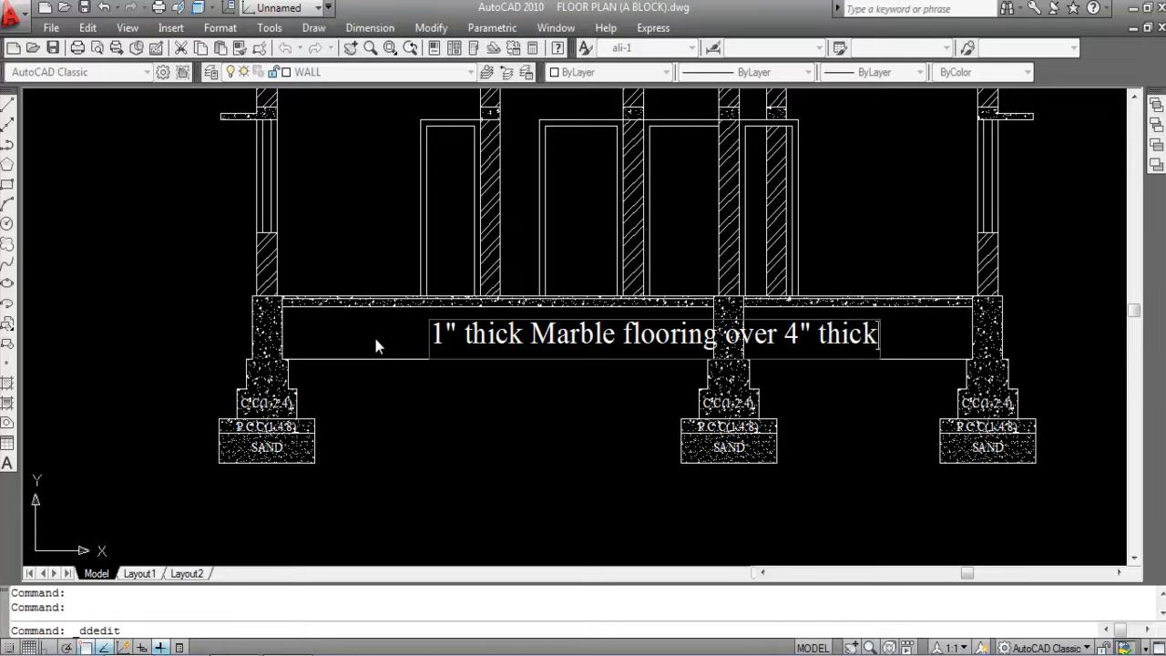
key("Caps_Lock")
type("P")
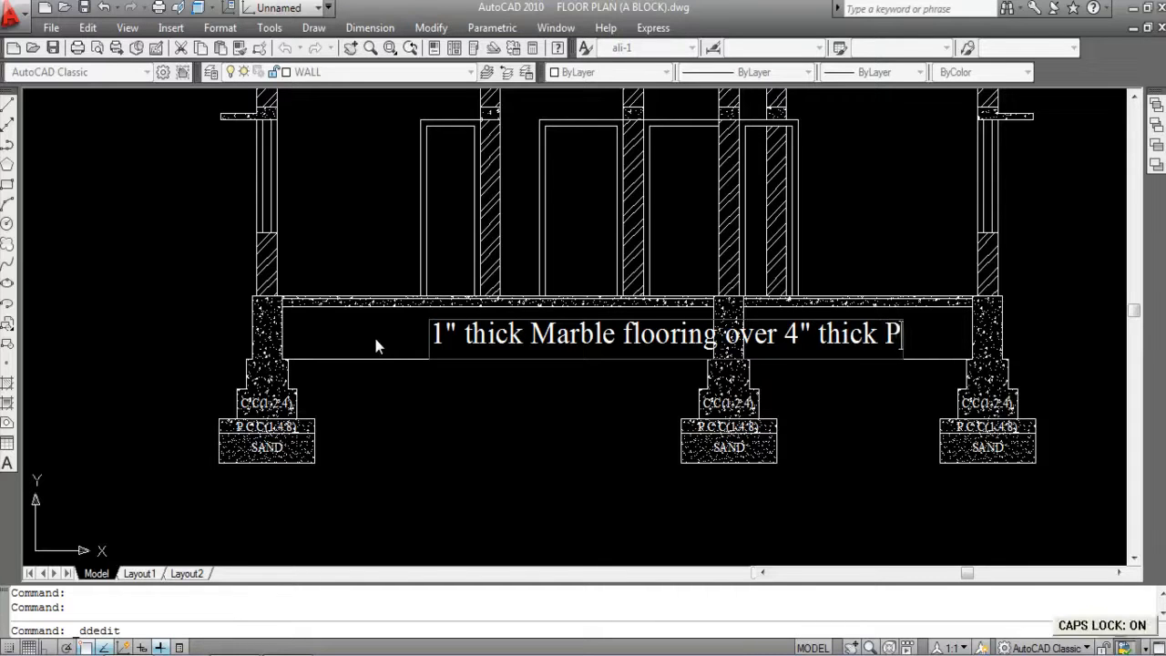
type(".C.C (1:4")
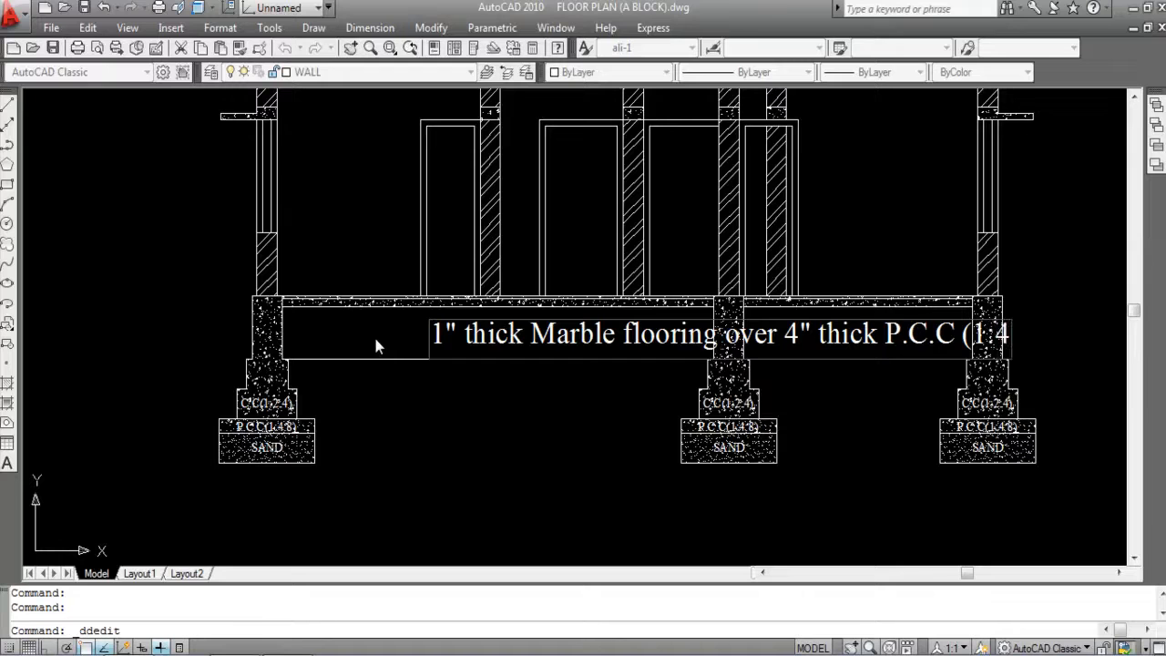
type("8)")
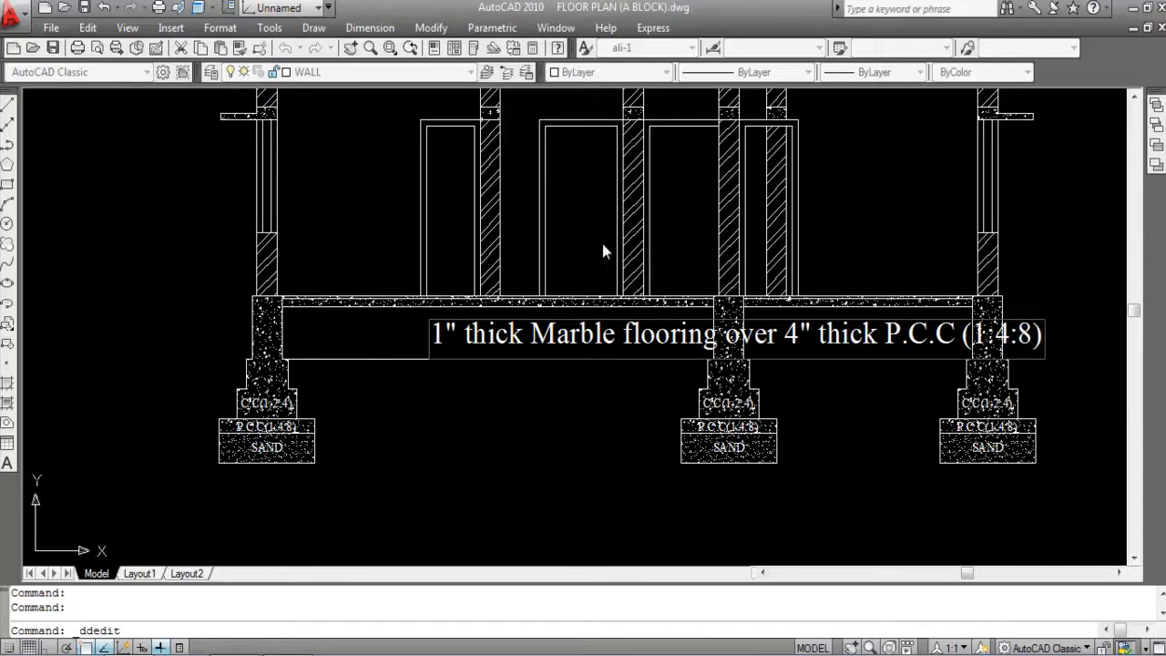
key("Return")
key("Escape")
Step: Move the marble flooring note leftward so it fits between the outer plinth walls below the floor
left_click(483, 341)
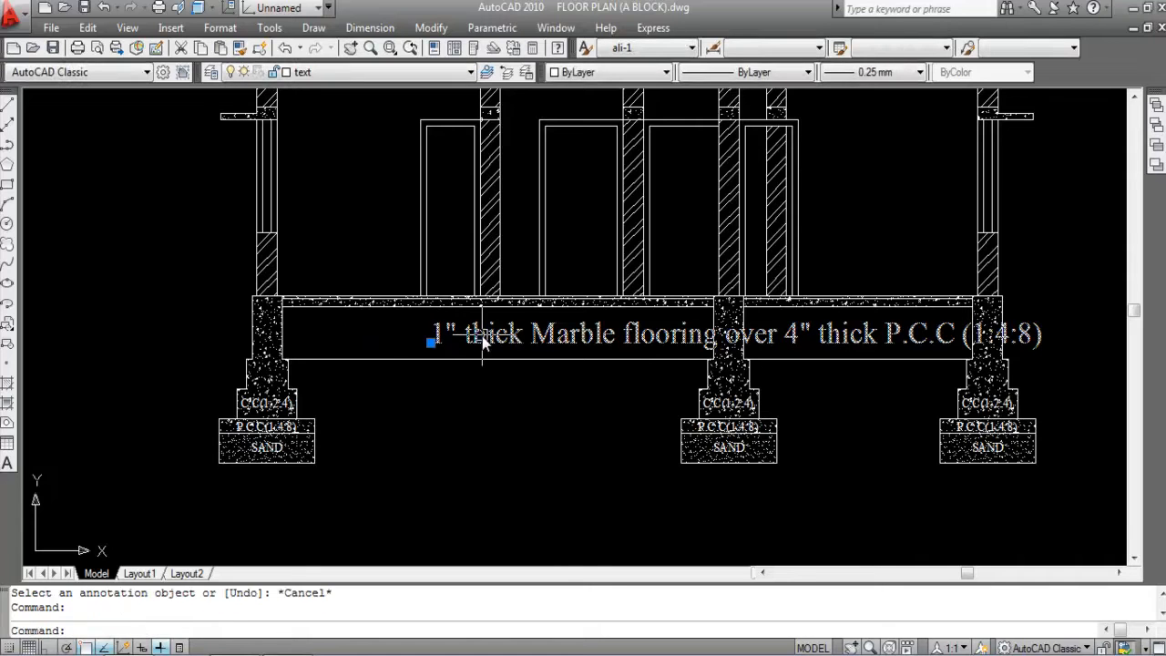
key("Return")
left_click(528, 338)
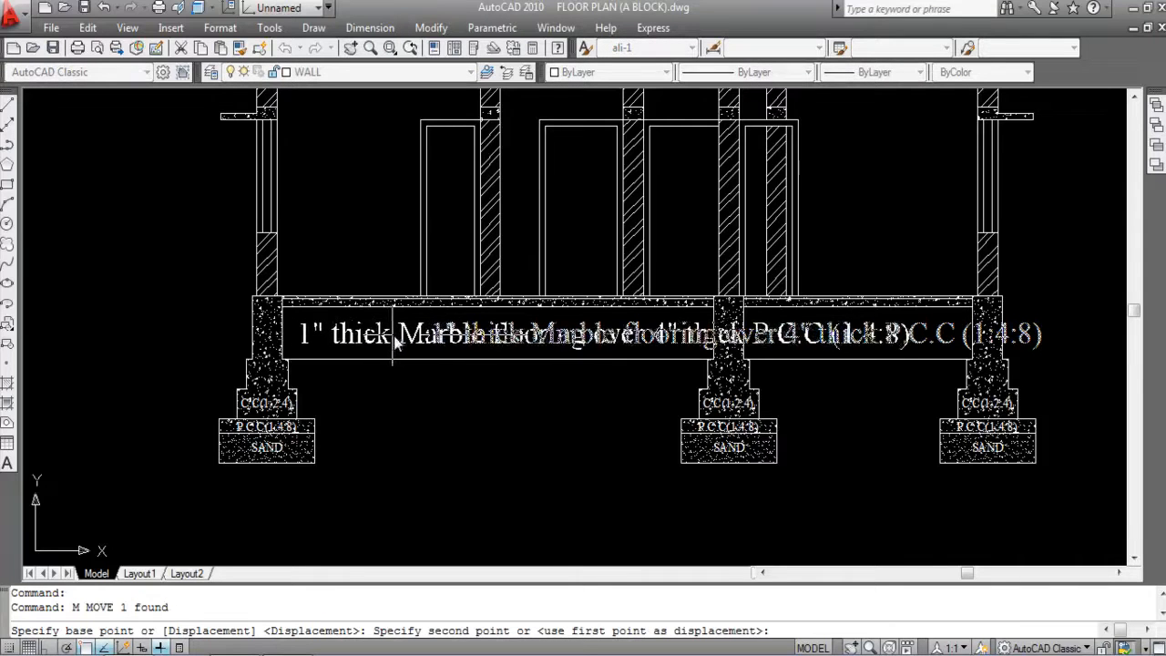
left_click(422, 335)
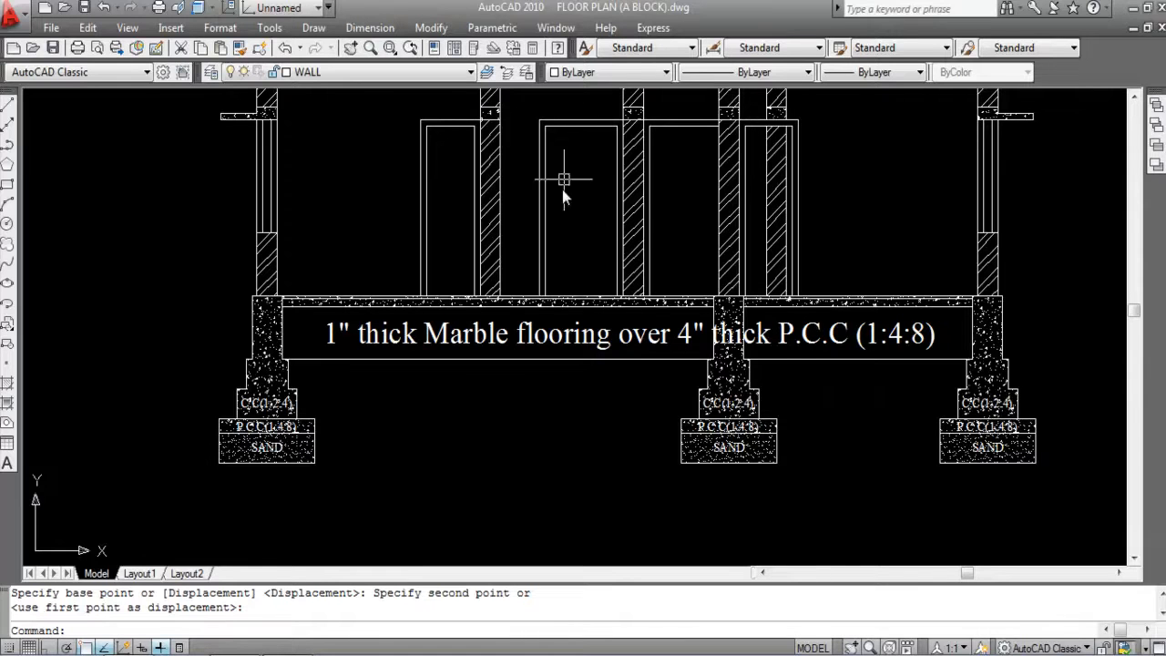
scroll(552, 307, "up", 4)
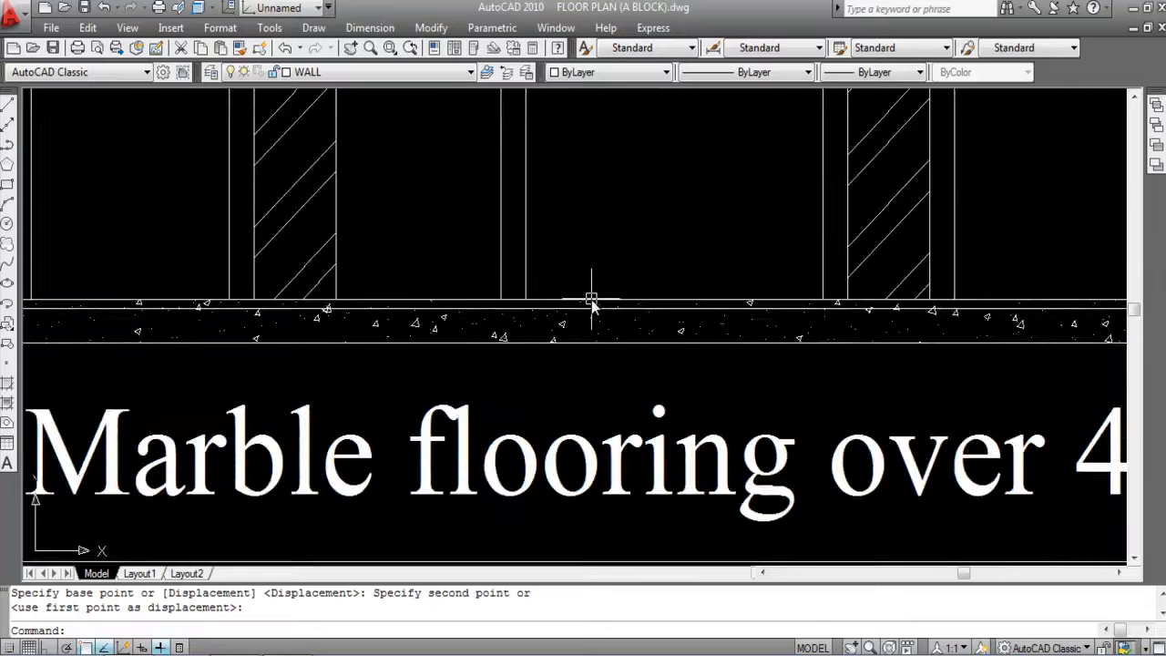
scroll(591, 300, "down", 4)
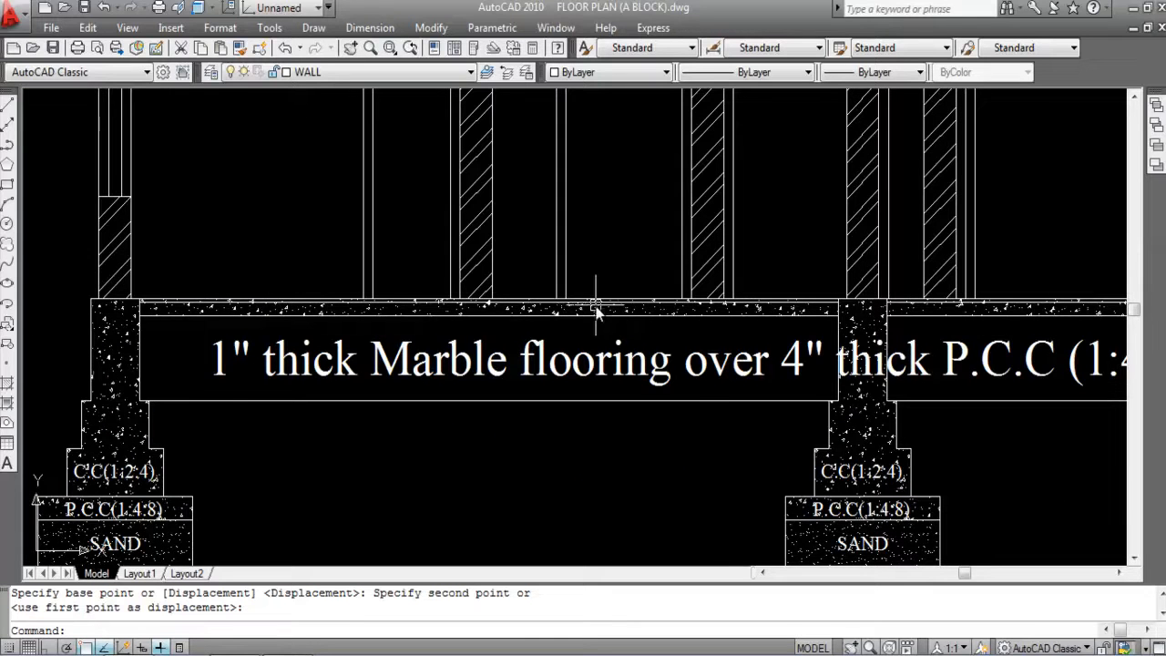
scroll(474, 345, "down", 2)
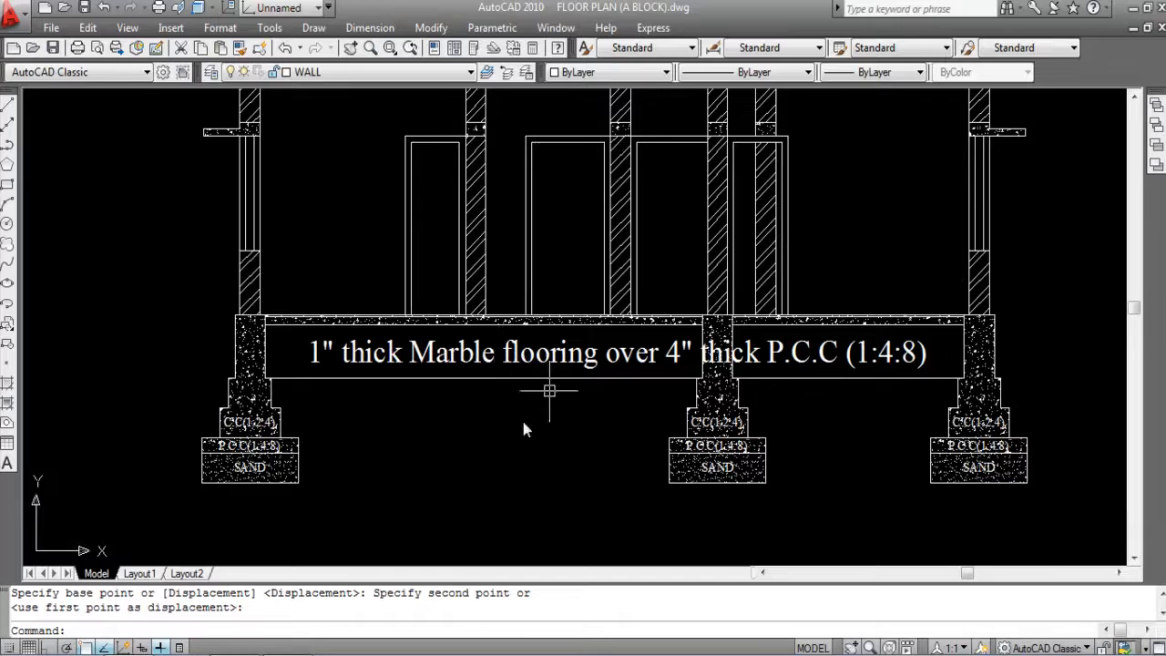
scroll(503, 510, "down", 2)
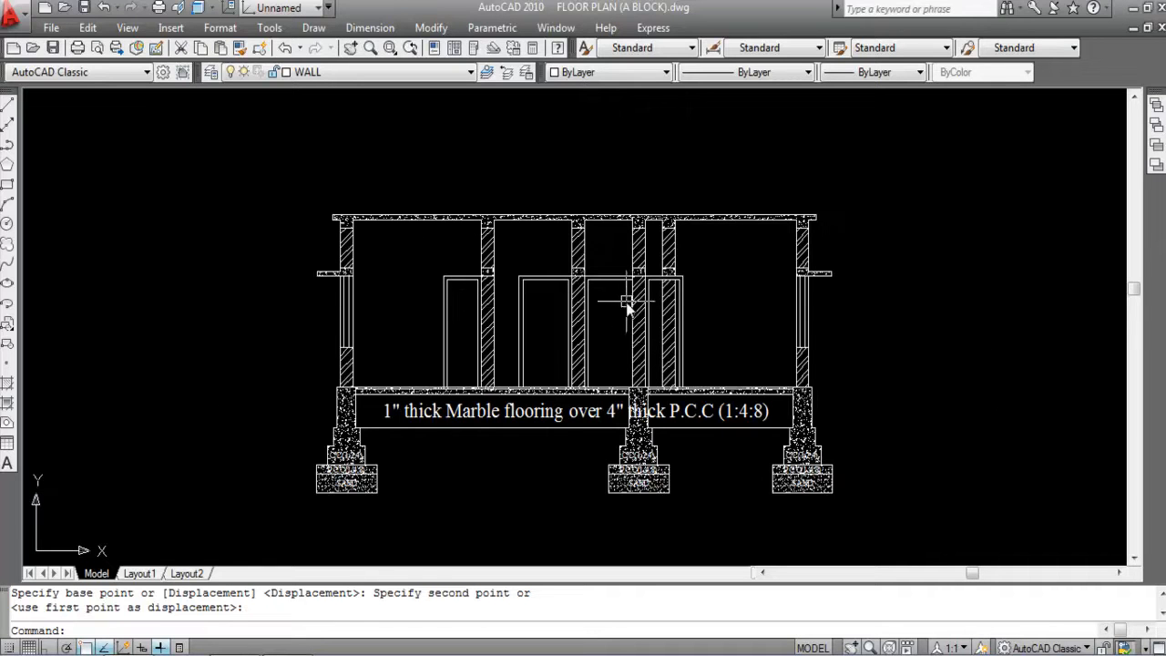
Step: Add a vertical linear dimension for the leftmost door's height in the section, placed just outside the door's left edge
scroll(438, 287, "down", 2)
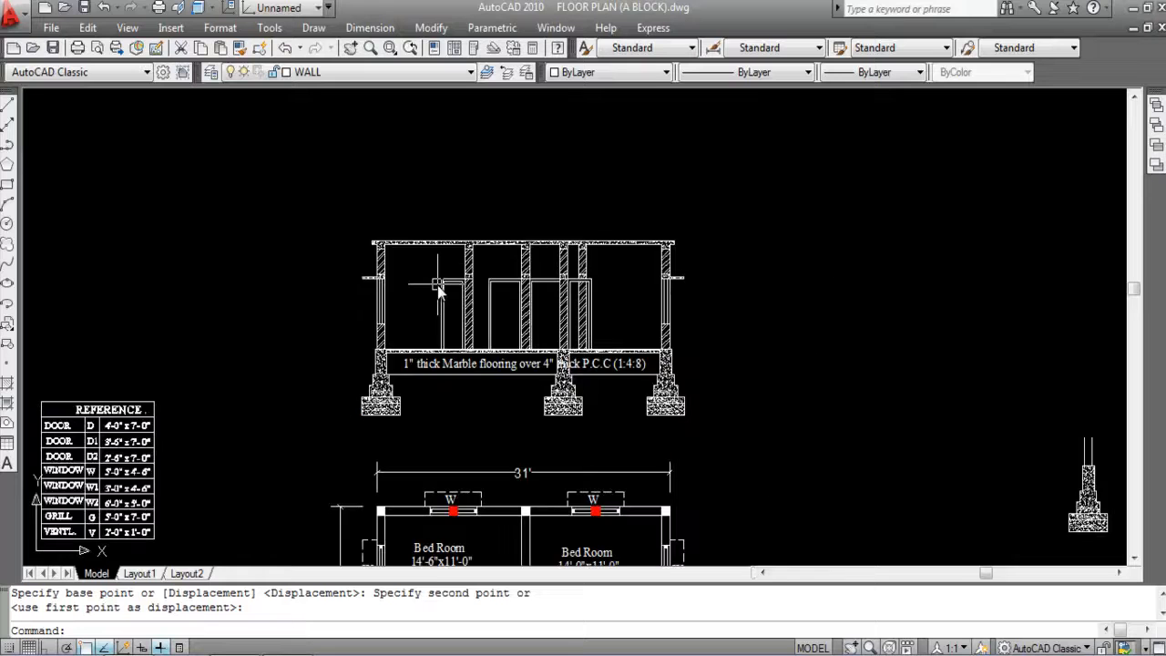
scroll(433, 265, "up", 2)
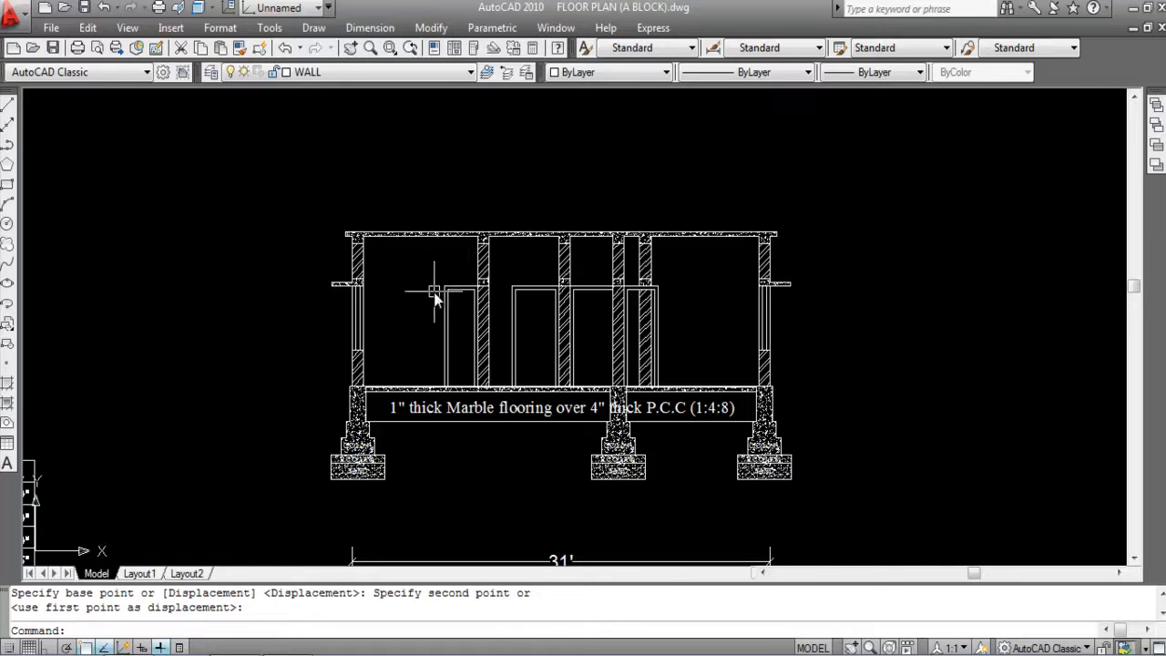
scroll(411, 291, "down", 2)
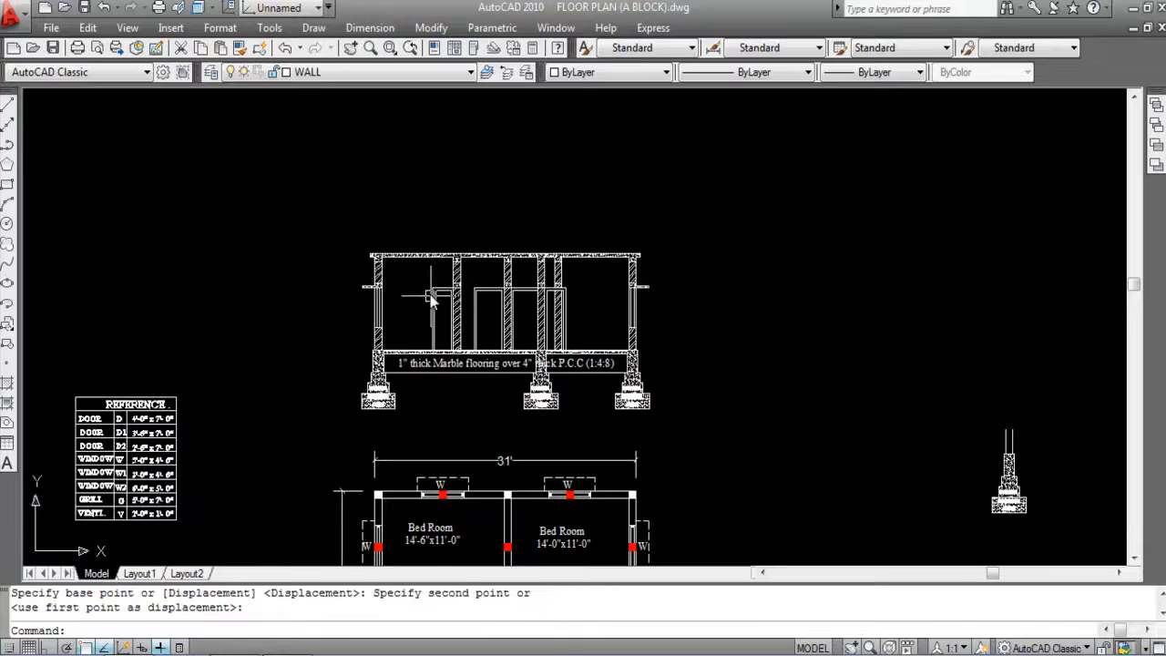
left_click(370, 28)
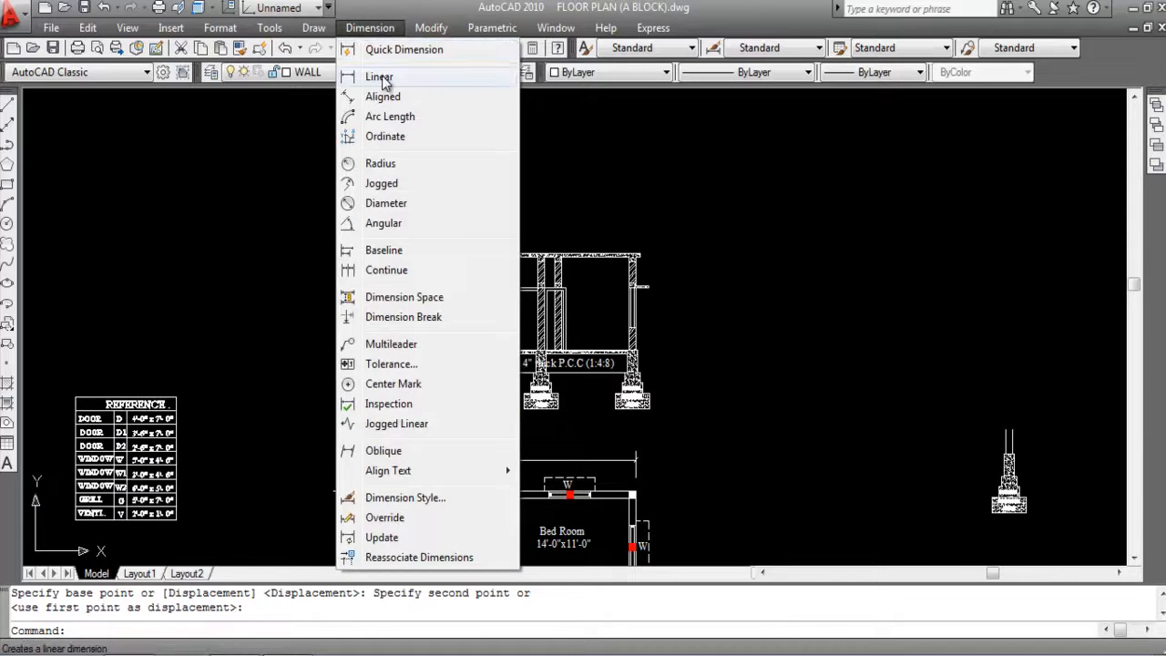
left_click(381, 77)
scroll(429, 328, "up", 4)
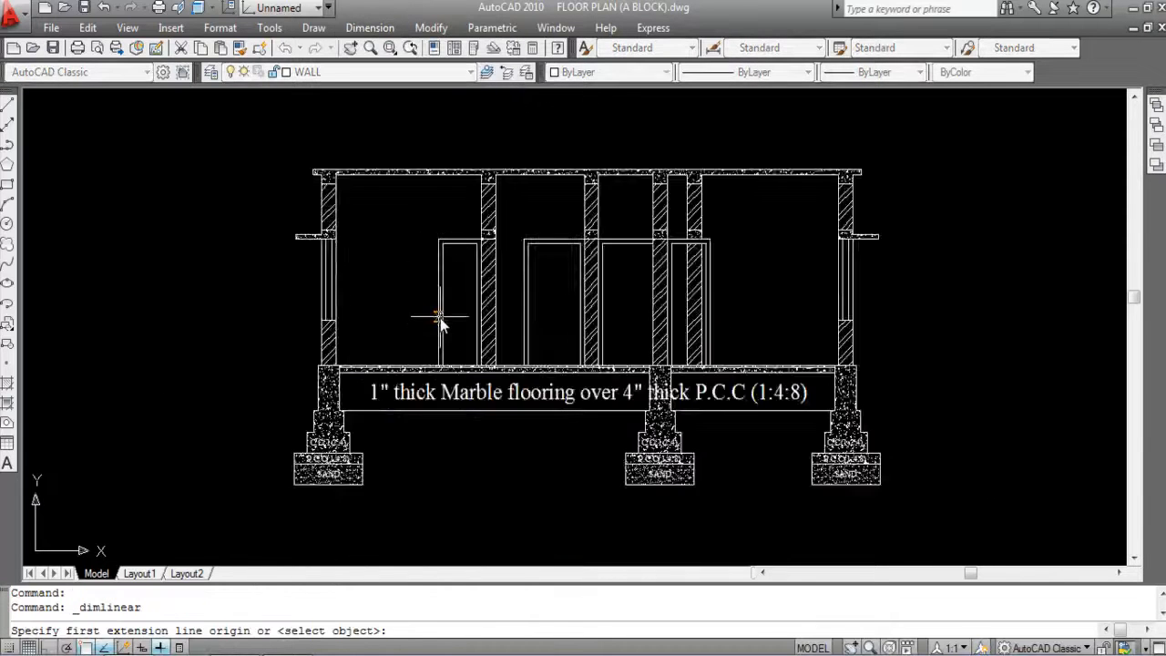
left_click(439, 211)
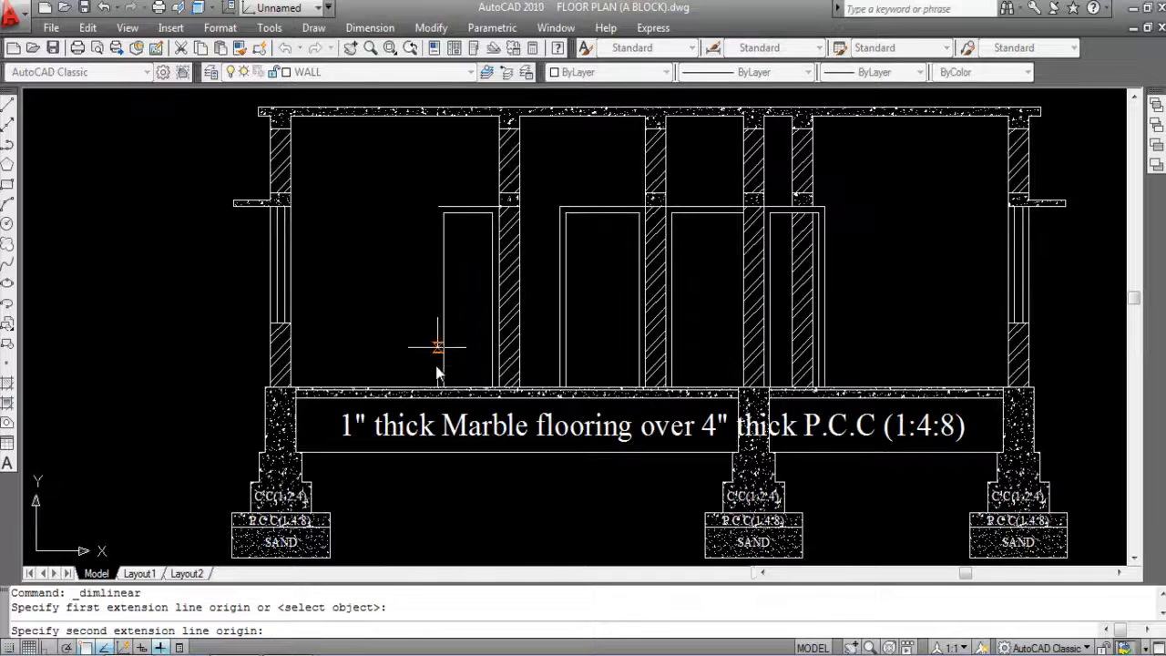
left_click(438, 388)
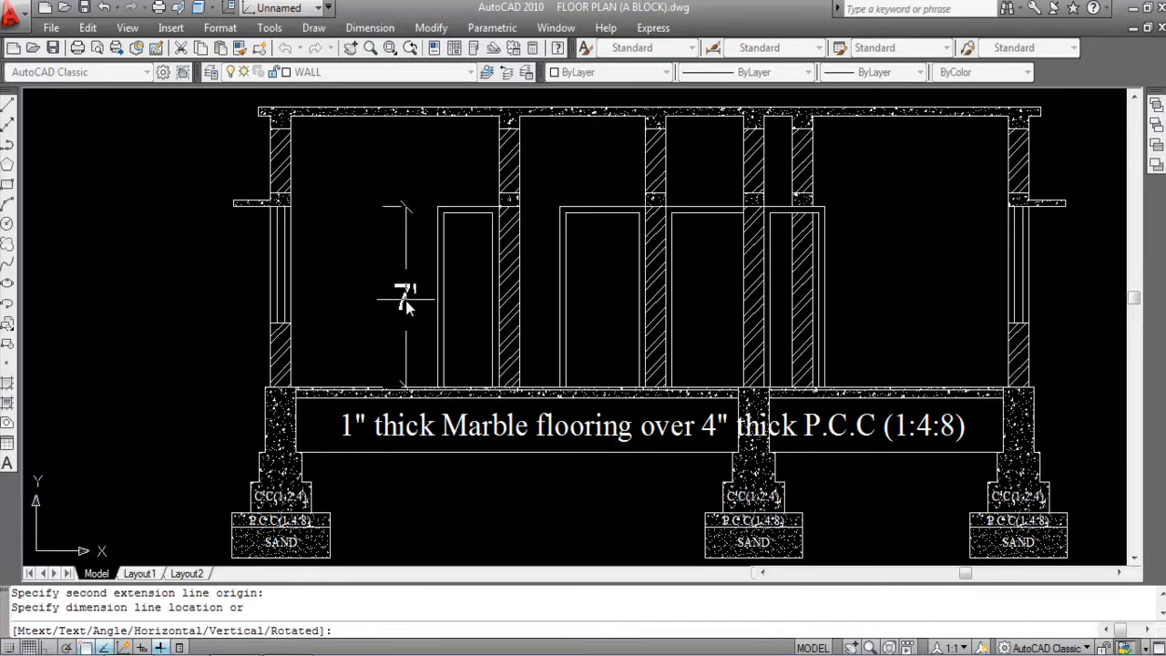
left_click(405, 301)
key("Escape")
key("Escape")
Step: Add a linear dimension for the leftmost door's width, placed above the top of its frame
scroll(497, 273, "down", 2)
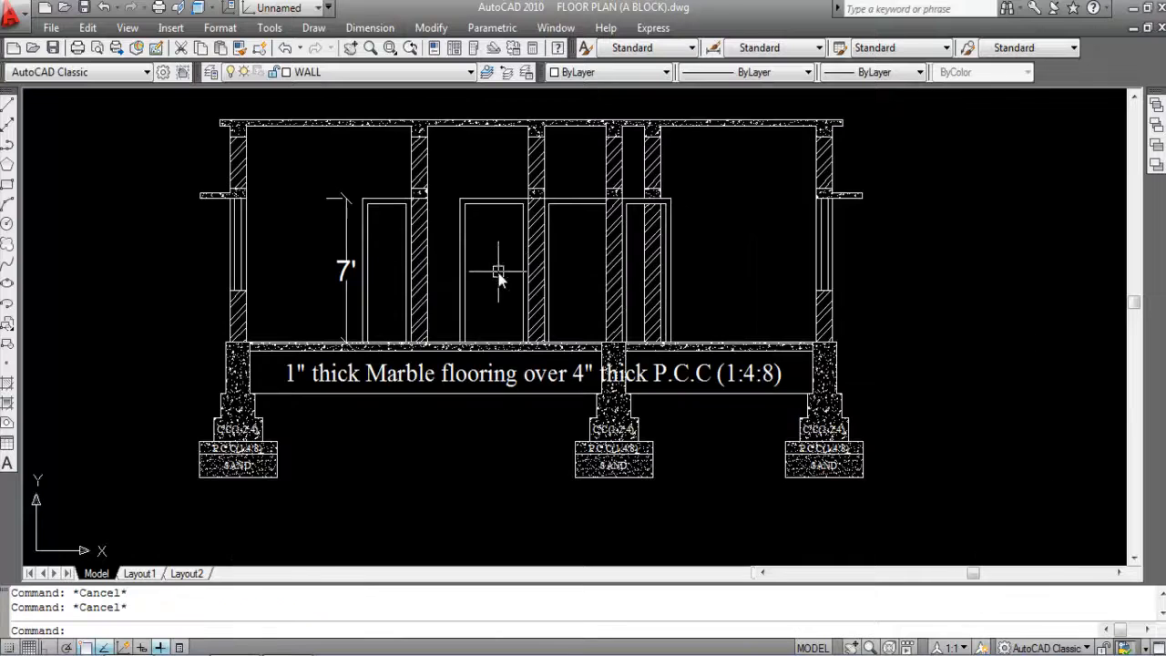
left_click(370, 28)
left_click(378, 77)
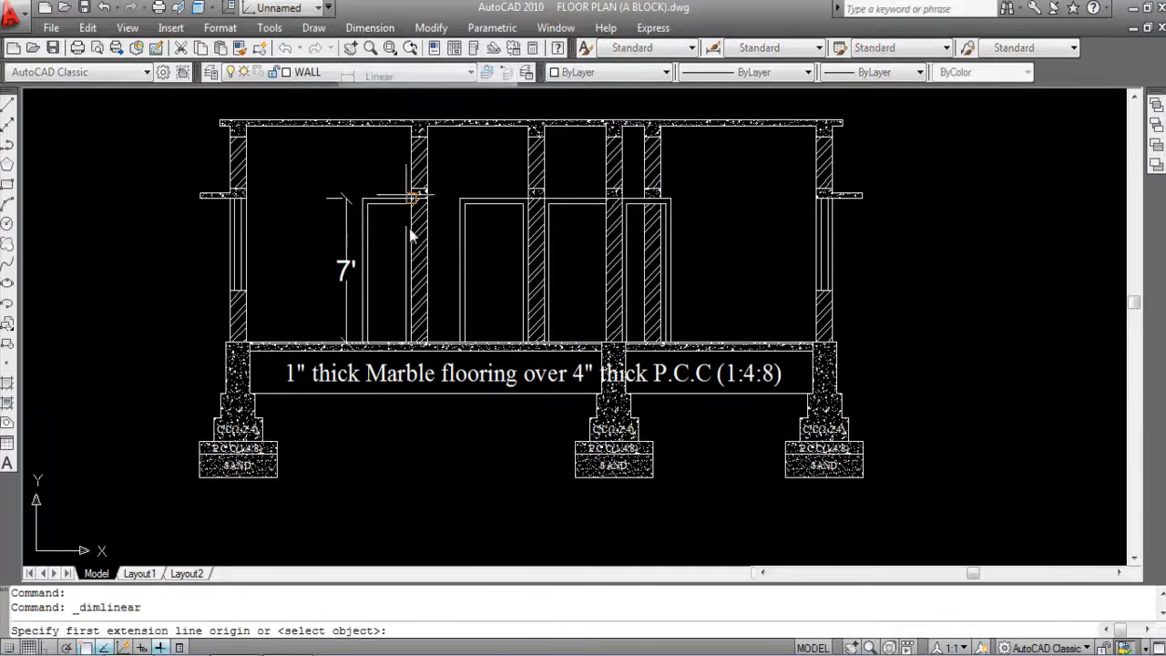
key("Return")
scroll(383, 200, "up", 3)
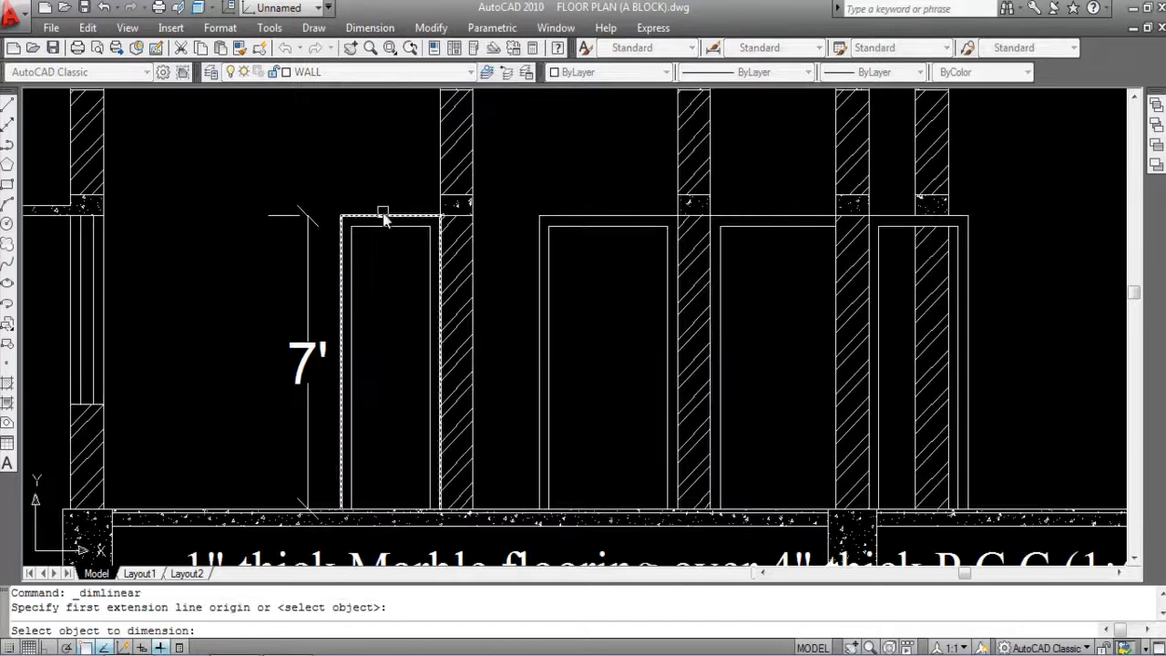
left_click(385, 216)
left_click(380, 182)
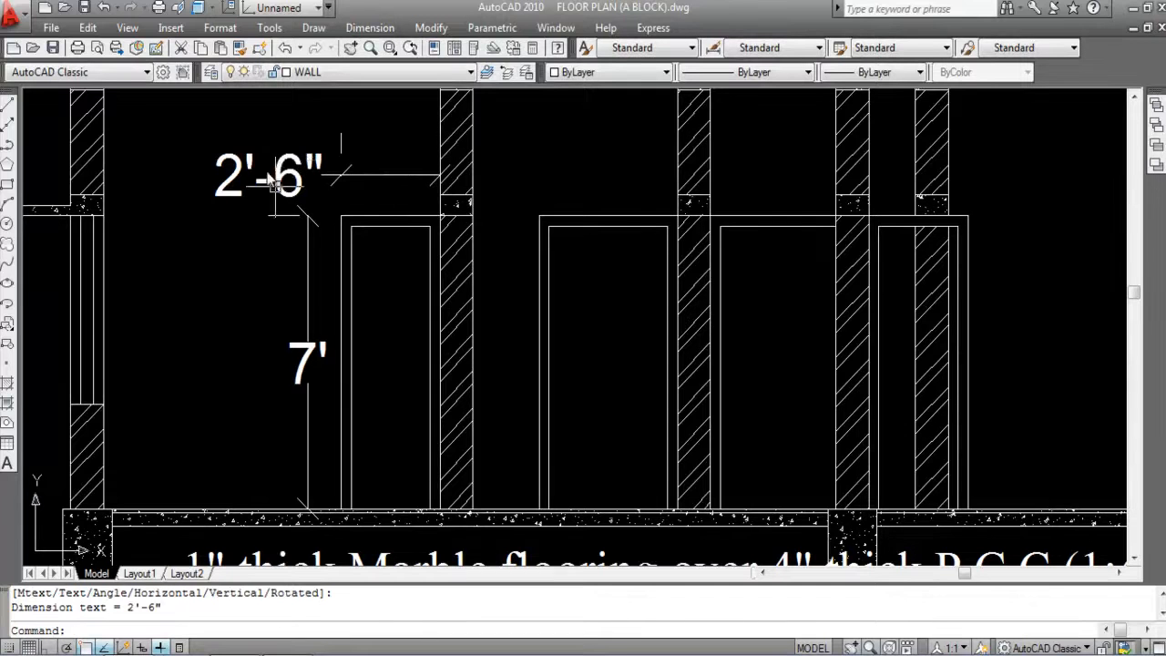
Step: Move only the text of the leftmost door's width dimension so it sits centred above its dimension line
left_click(291, 179)
right_click(292, 180)
mouse_move(382, 121)
left_click(624, 182)
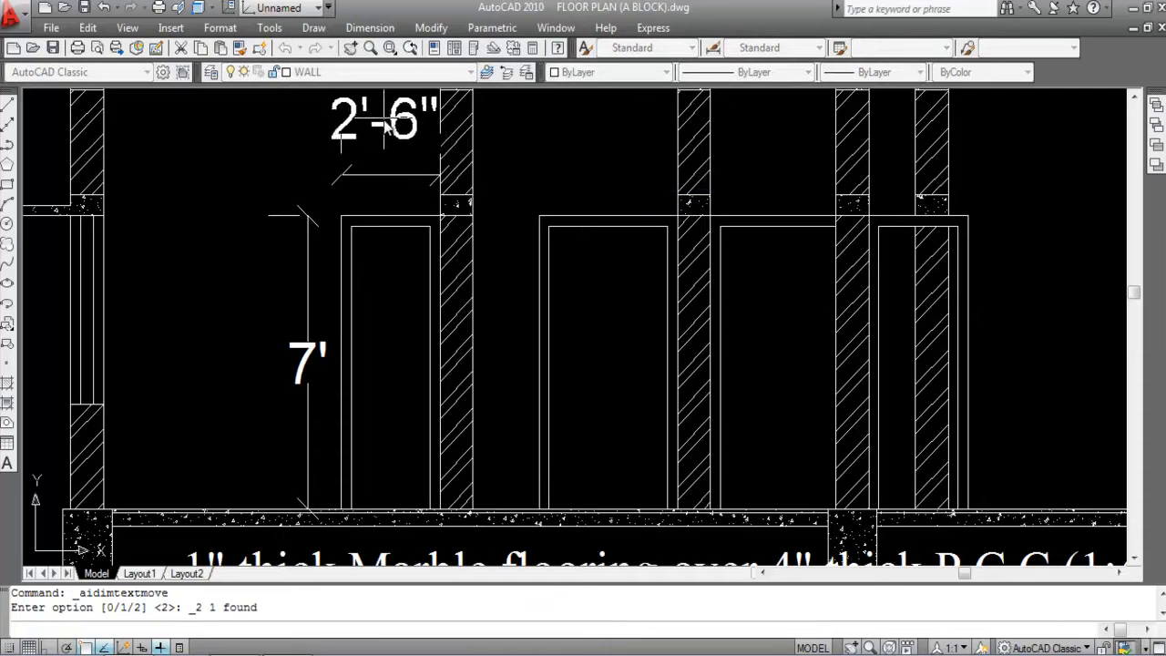
left_click(387, 130)
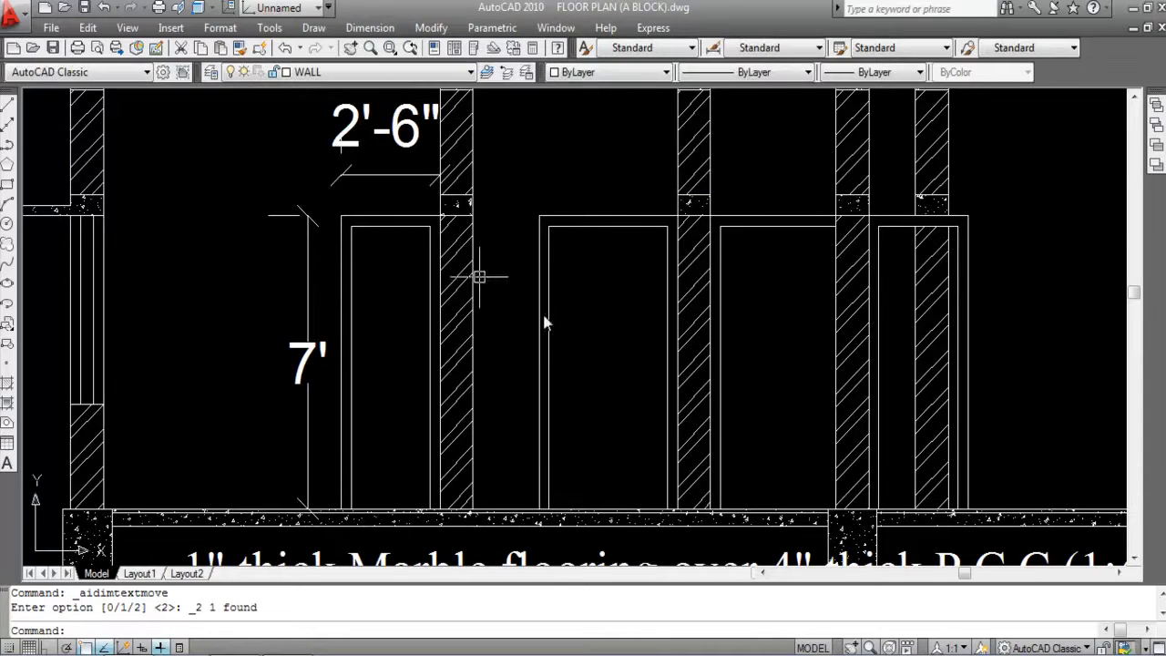
Step: Add a vertical linear dimension for the height of the window in the left outer wall, placed inside the room
scroll(547, 300, "down", 4)
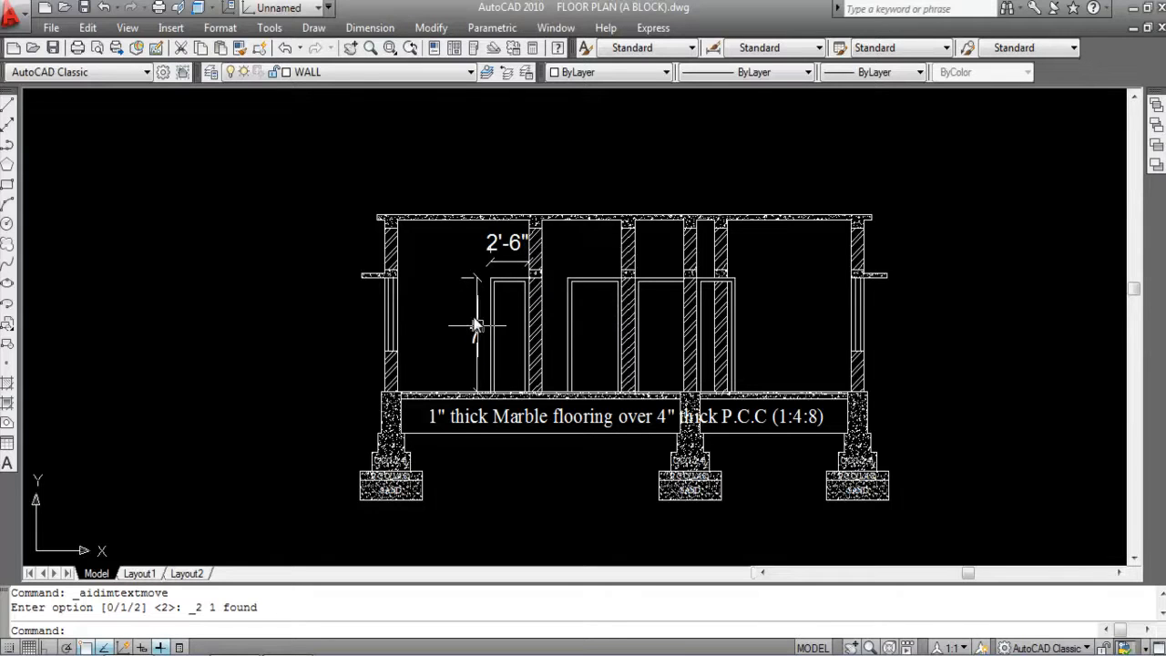
left_click(369, 28)
left_click(379, 77)
key("Return")
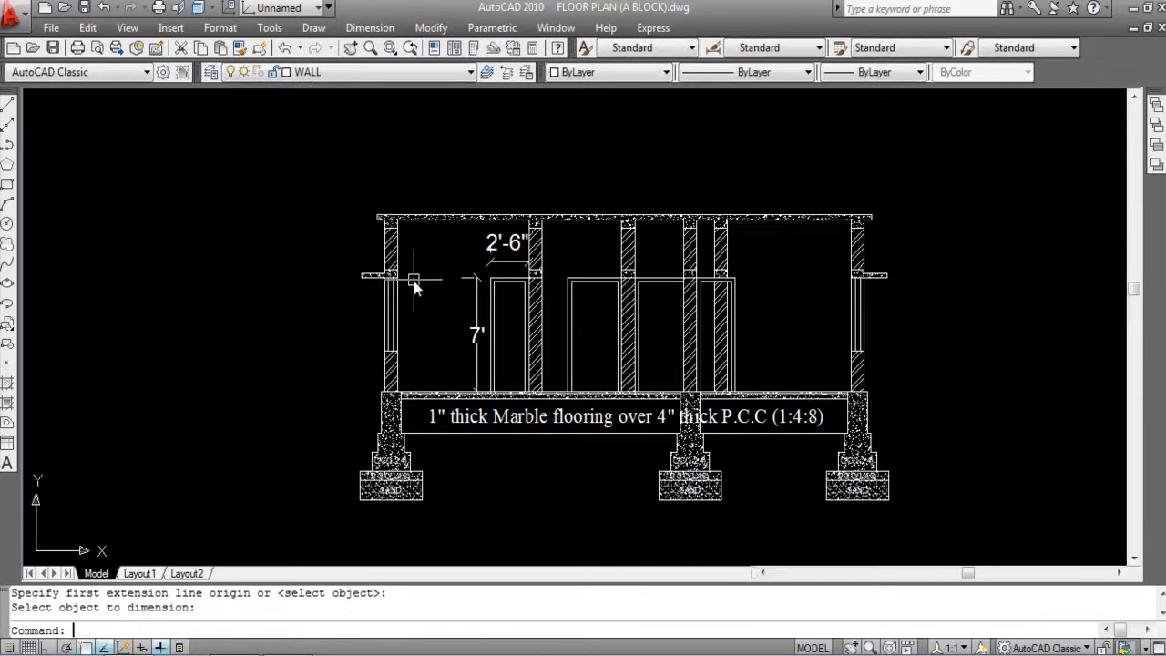
key("Return")
scroll(406, 278, "up", 3)
left_click(393, 272)
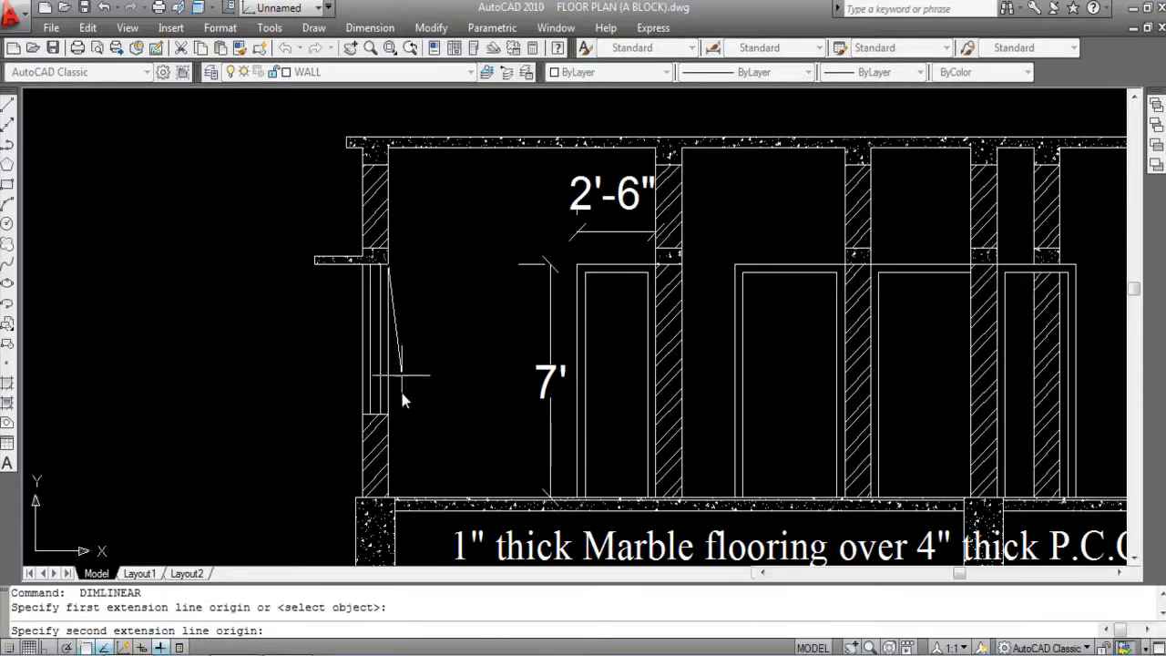
left_click(389, 415)
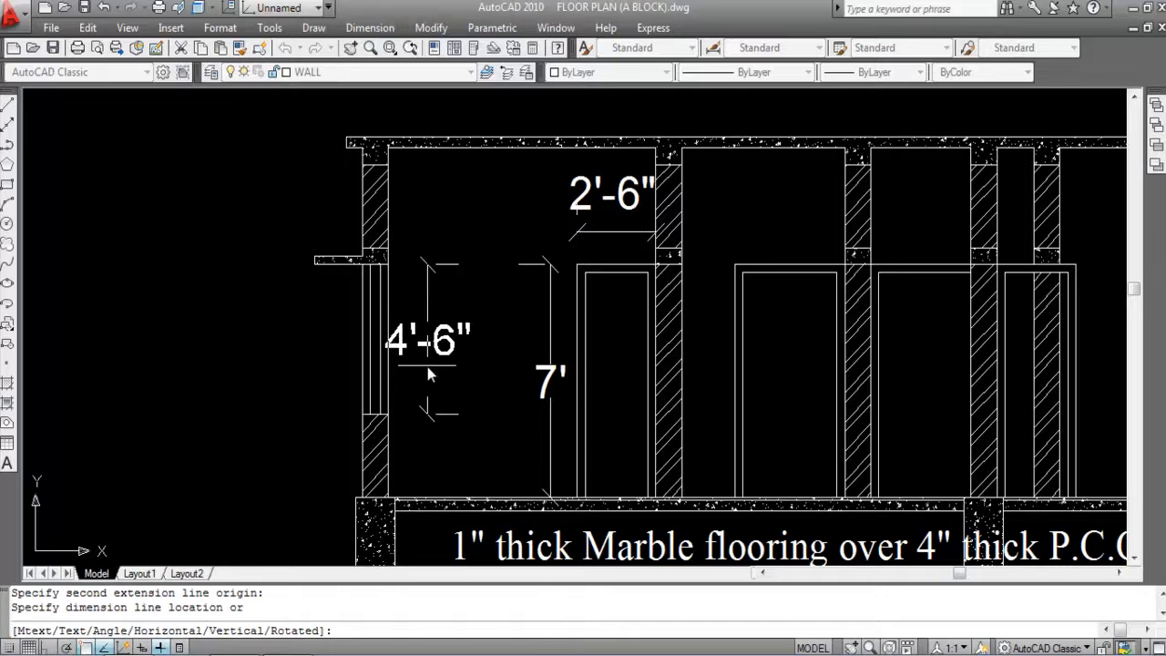
left_click(435, 367)
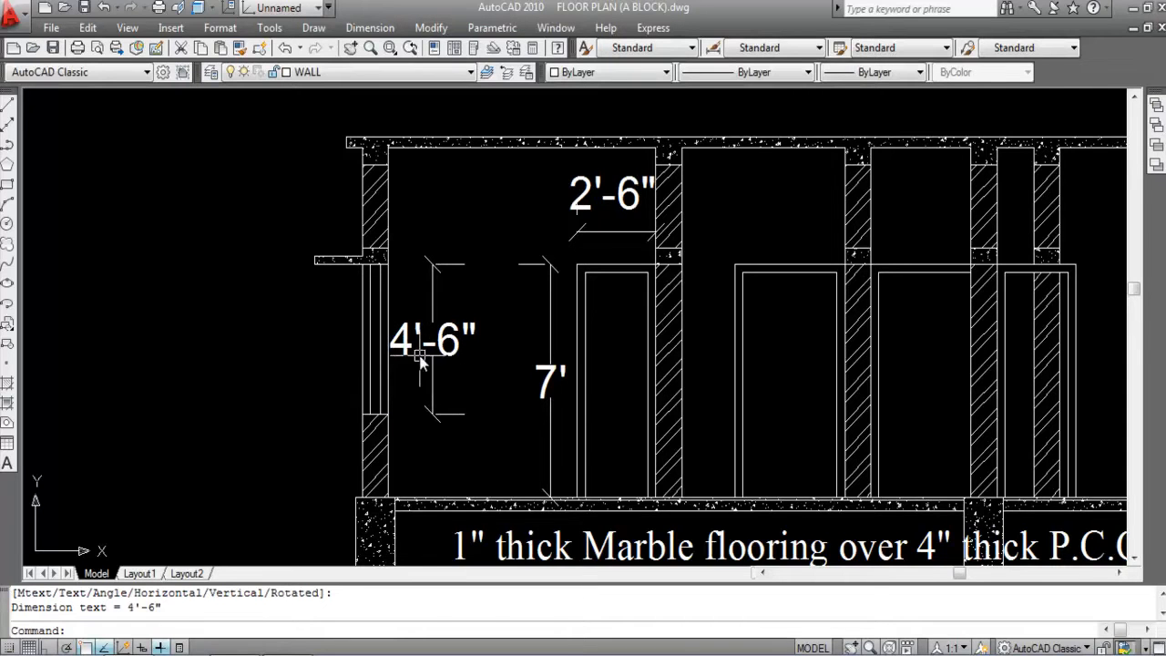
Step: Add a linear dimension for the second door's width, placed above the top of its frame
scroll(504, 367, "down", 2)
key("Return")
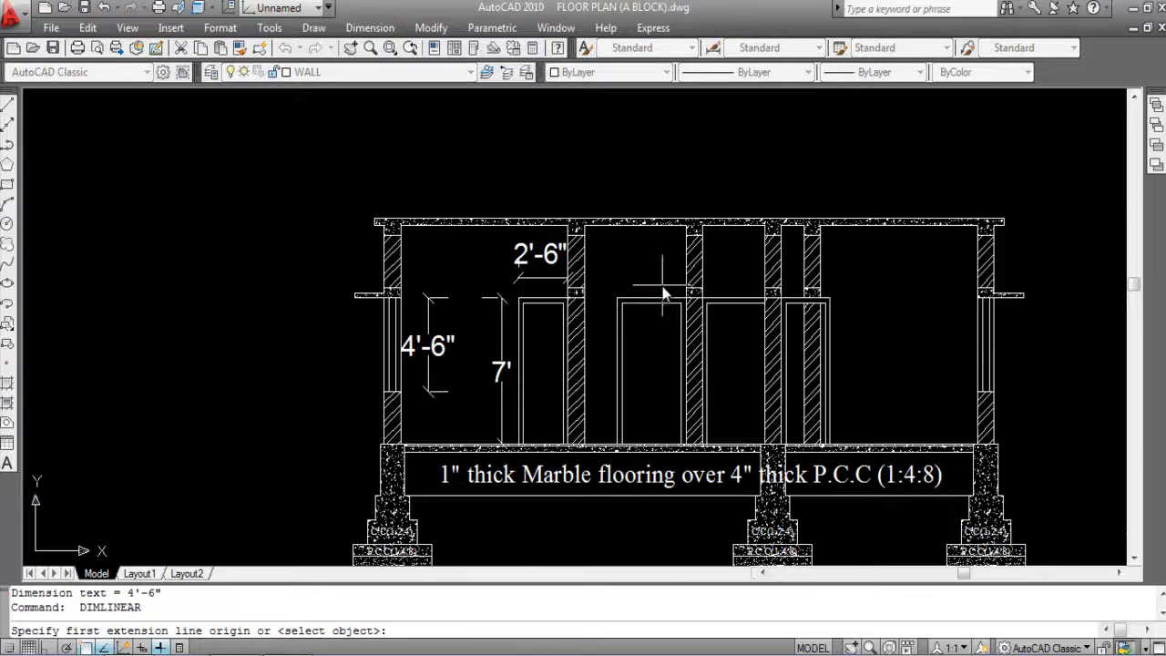
scroll(664, 286, "up", 2)
key("Return")
left_click(650, 304)
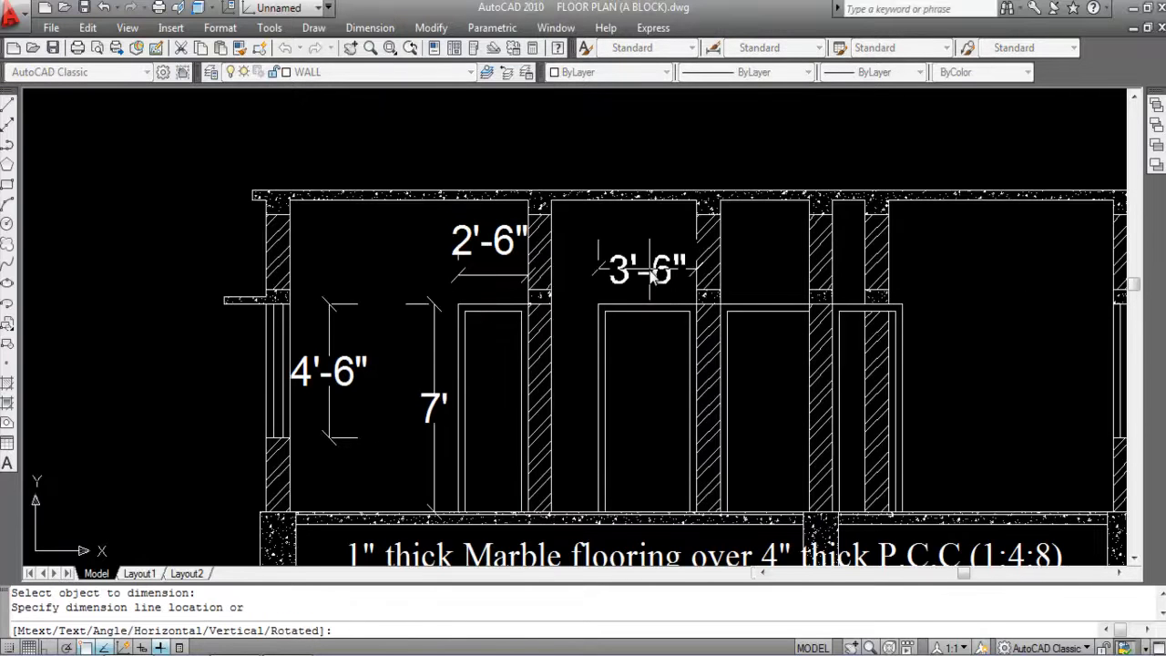
left_click(650, 283)
Step: Add a vertical linear dimension for the second door's height, placed between the door and the hatched wall beside it
key("Return")
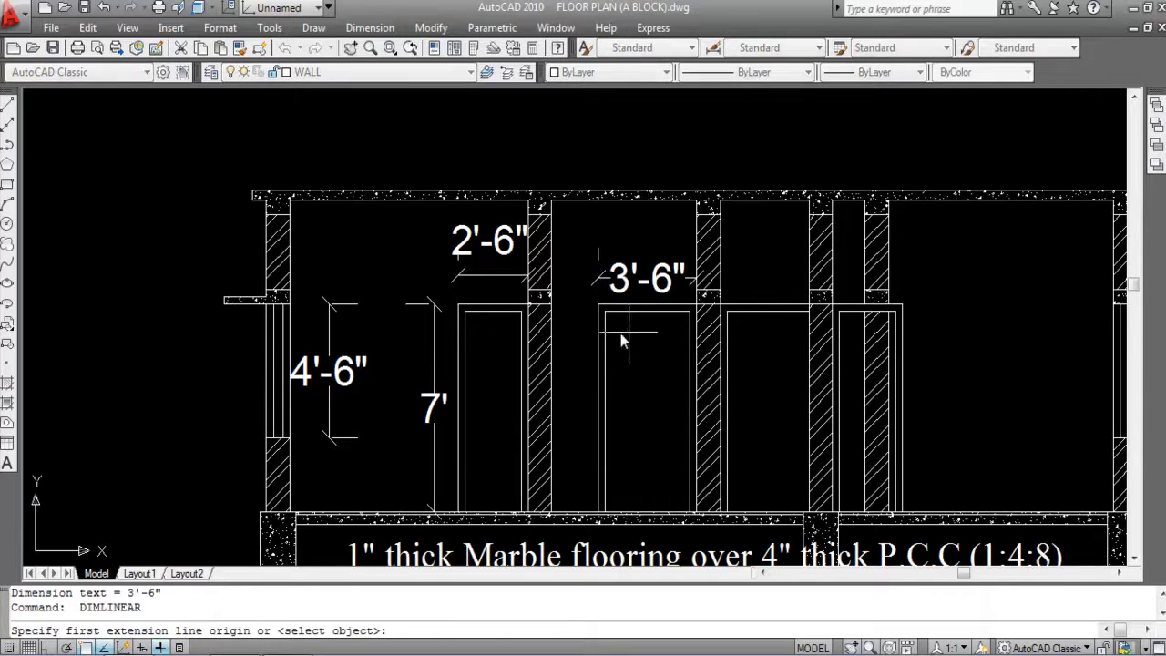
key("Return")
left_click(597, 338)
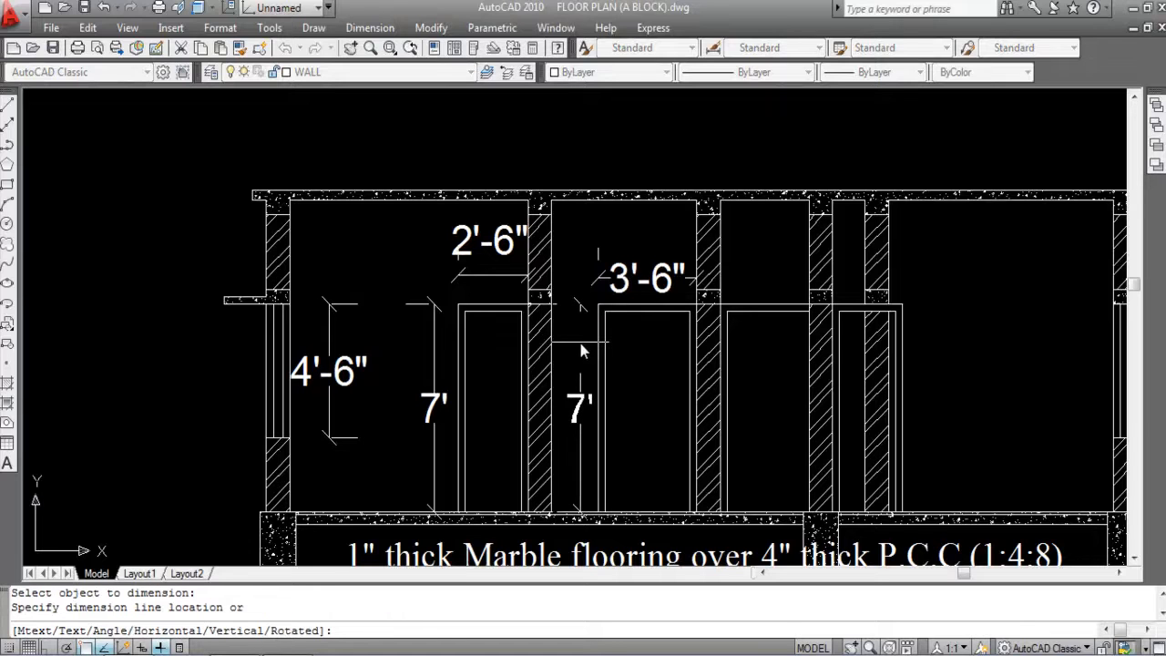
left_click(589, 344)
scroll(557, 390, "down", 2)
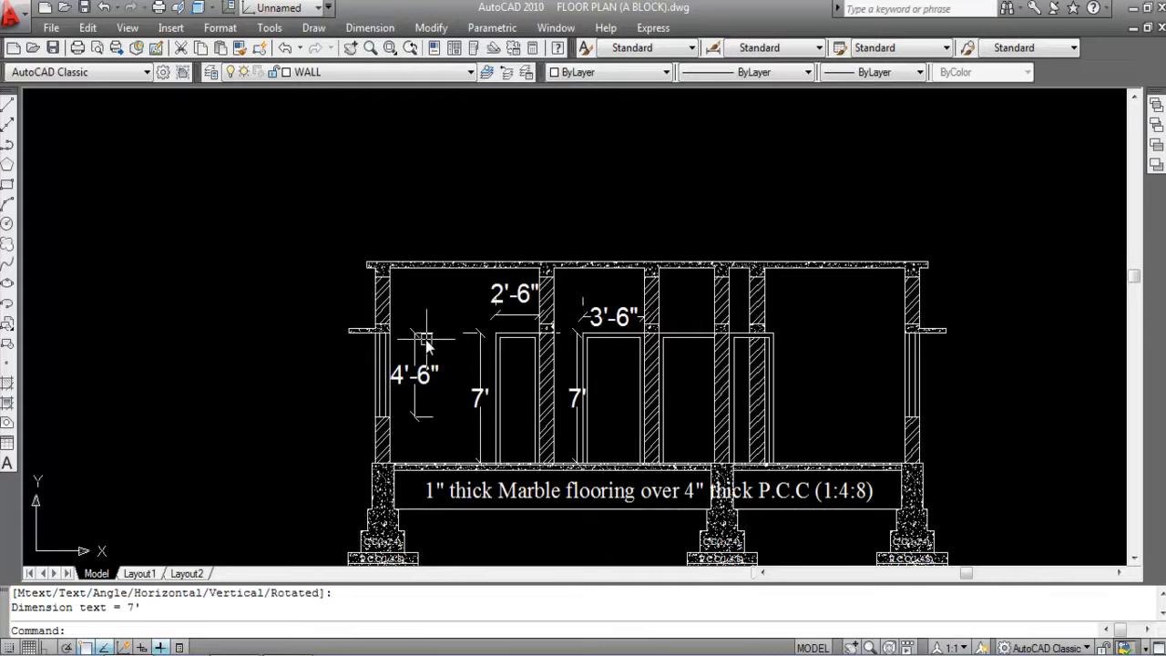
Step: Move the second door's height dimension slightly left, away from the door frame, with Ortho on
scroll(436, 351, "down", 2)
scroll(585, 359, "up", 2)
left_click(453, 387)
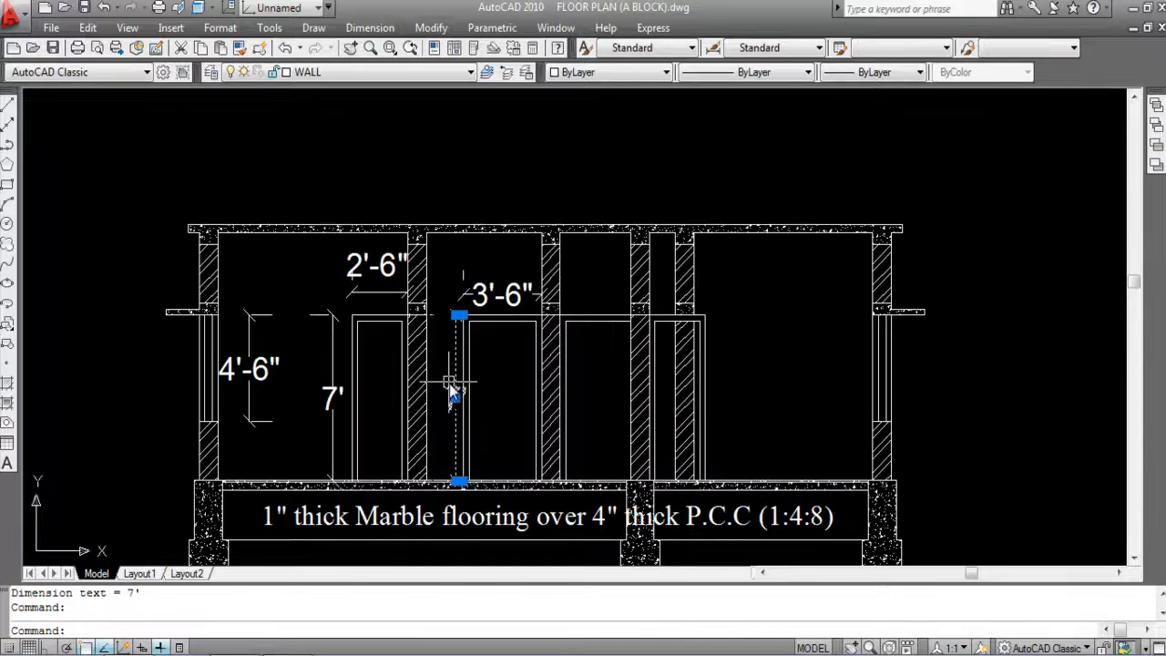
type("m")
key("Return")
scroll(465, 390, "up", 3)
left_click(533, 384)
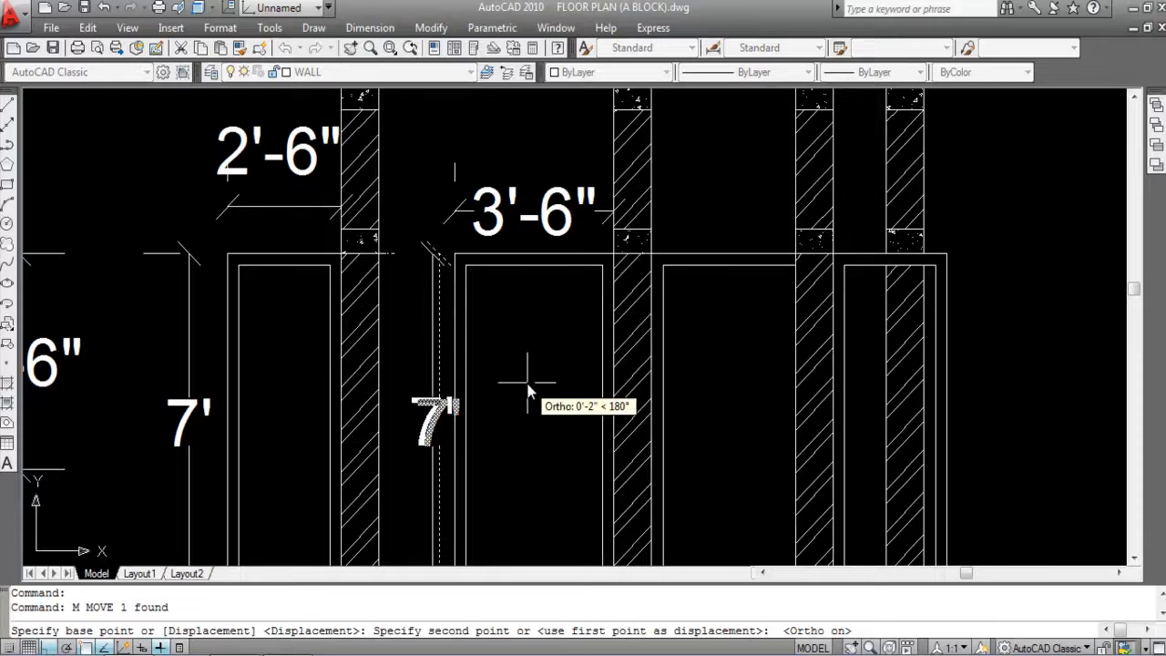
left_click(533, 383)
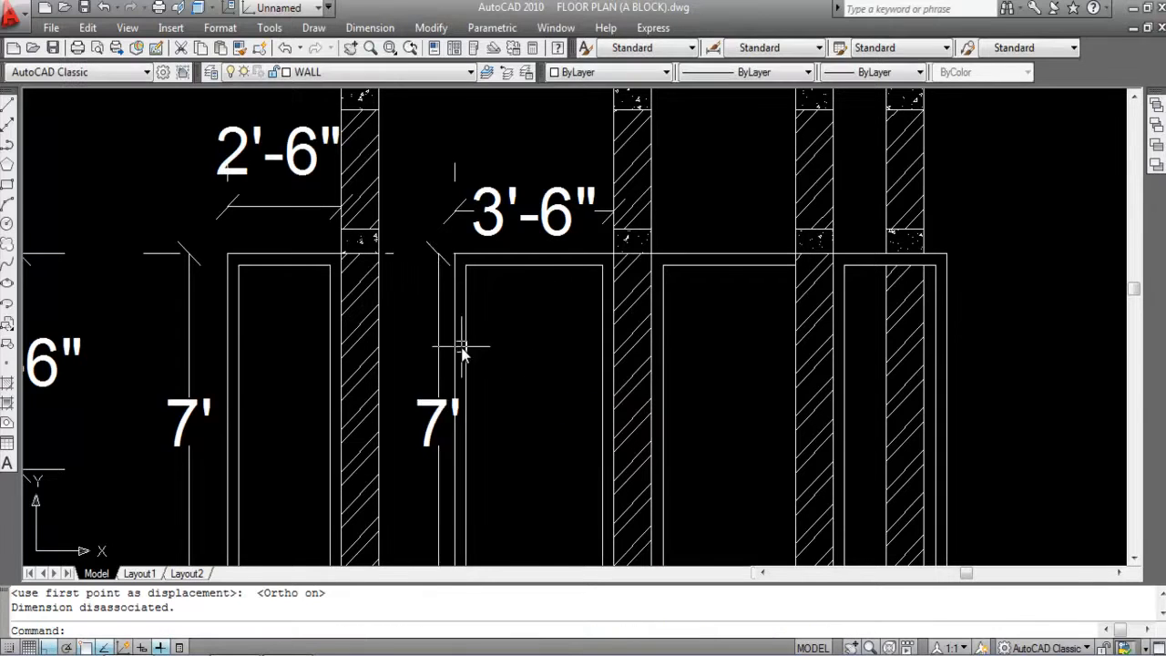
Step: Add a linear dimension above the third door opening for its width between the two hatched middle walls
scroll(495, 365, "down", 4)
scroll(510, 335, "up", 2)
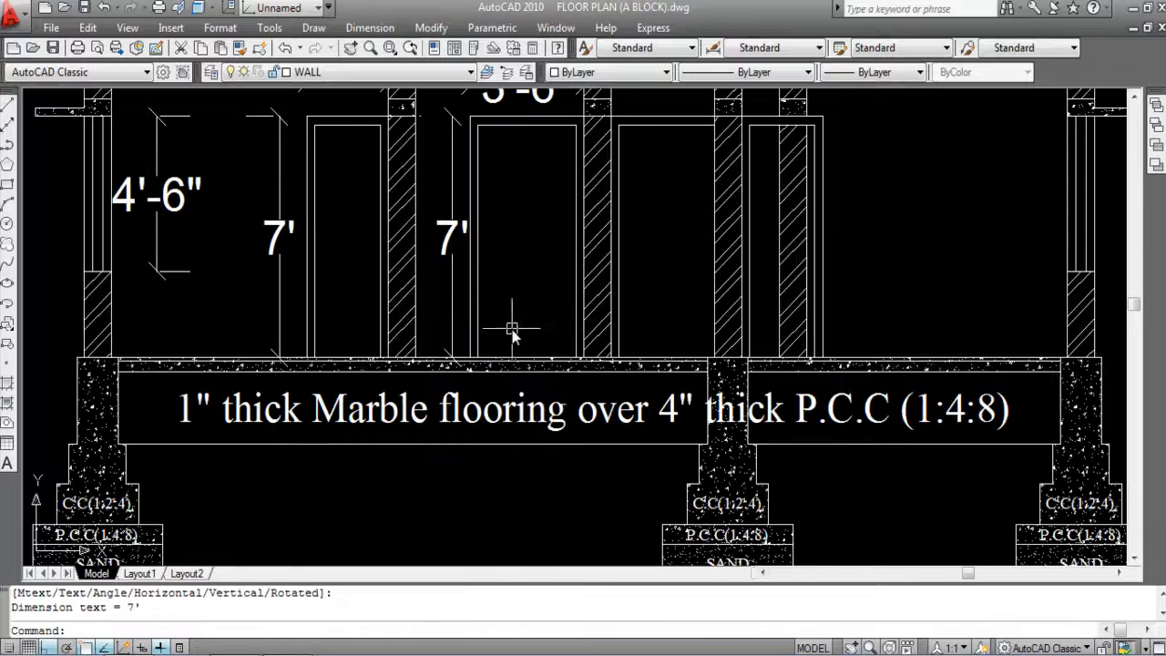
scroll(458, 373, "down", 3)
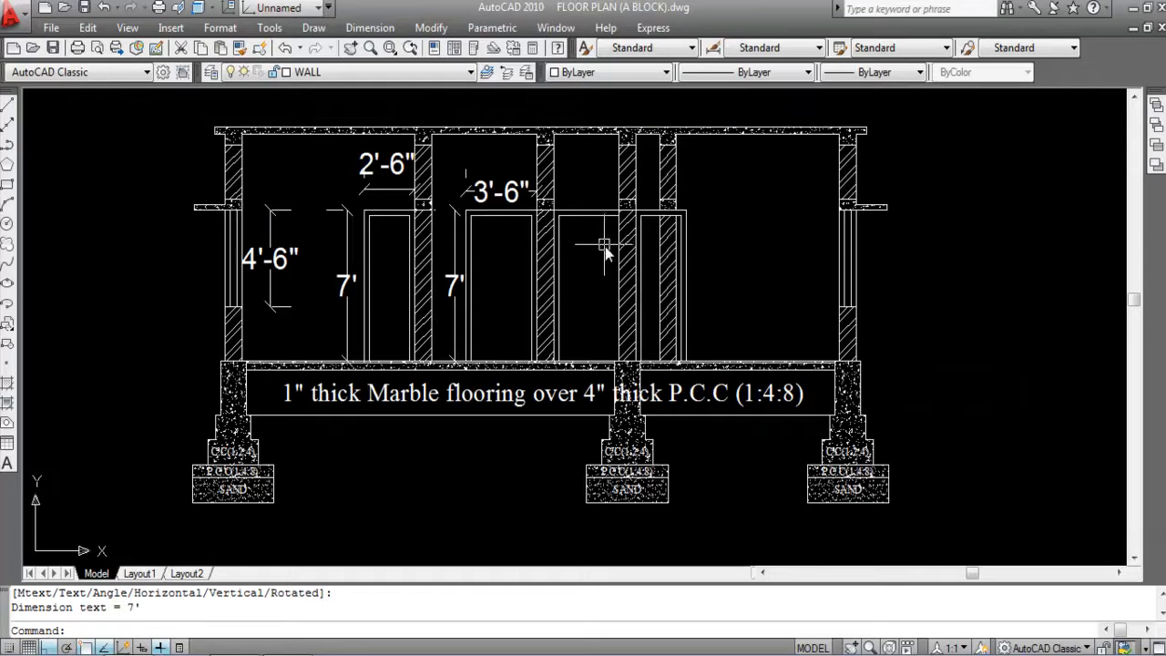
scroll(611, 164, "up", 2)
left_click(370, 28)
left_click(392, 79)
scroll(570, 228, "up", 2)
key("Return")
left_click(594, 242)
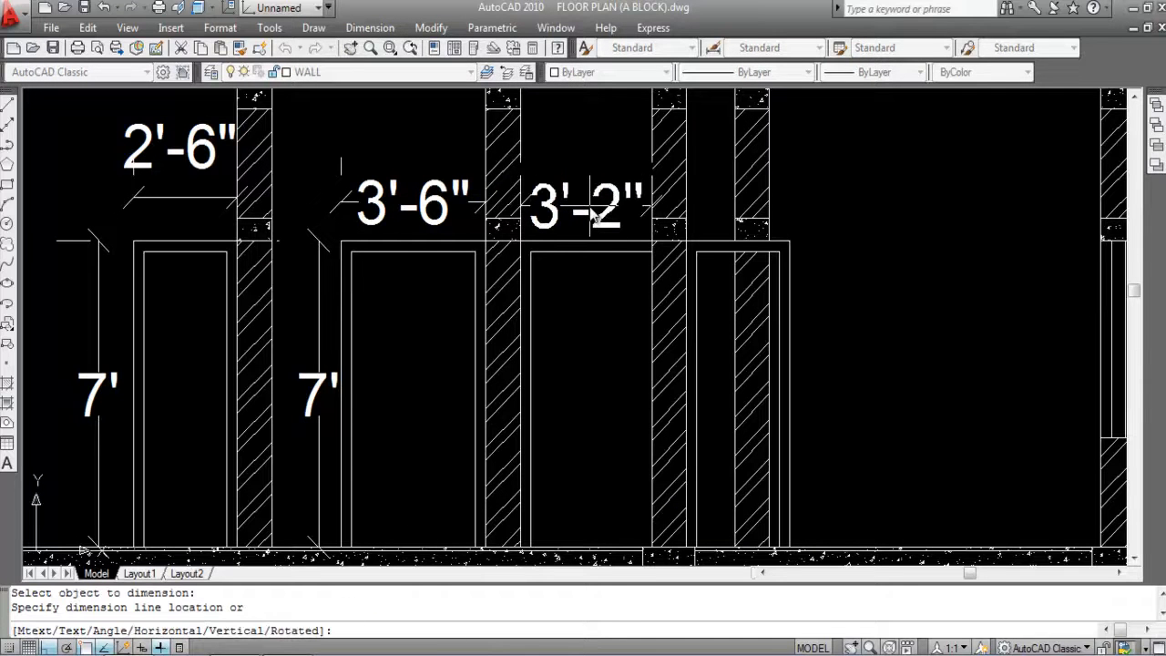
left_click(593, 214)
Step: Add a linear dimension for the rightmost door's width, placed above the top of its frame
scroll(672, 310, "down", 2)
key("Return")
key("Return")
scroll(648, 264, "up", 3)
left_click(648, 264)
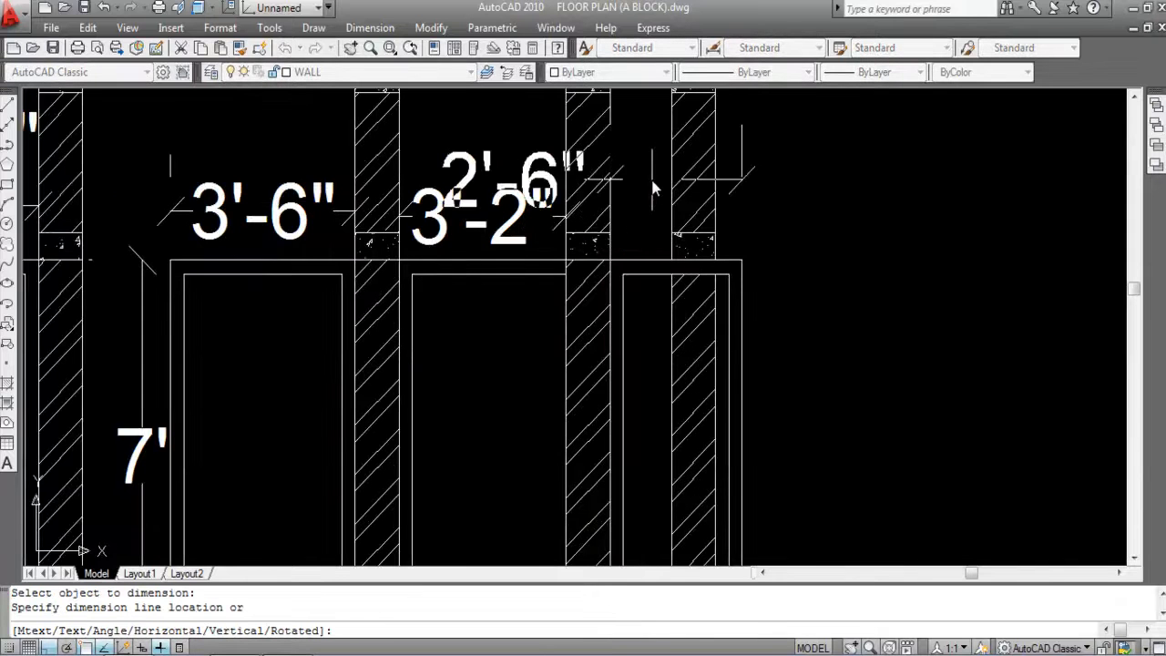
left_click(651, 143)
Step: Move only the text of the rightmost door's width dimension clear of the walls into the right-hand room
left_click(526, 136)
right_click(527, 137)
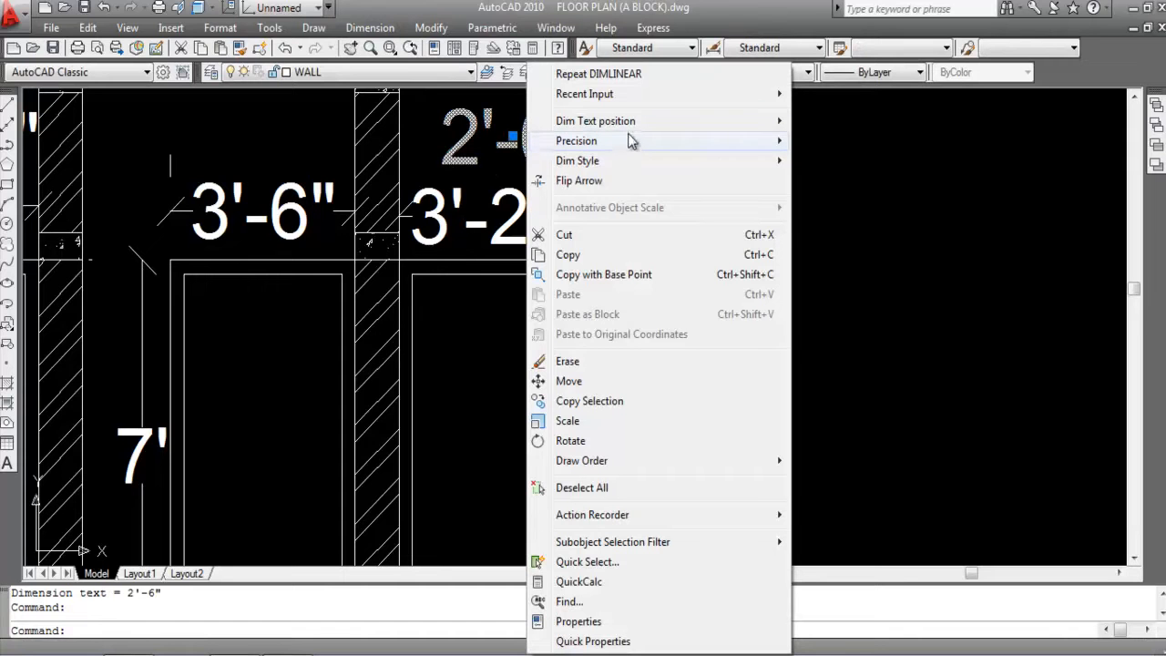
mouse_move(635, 127)
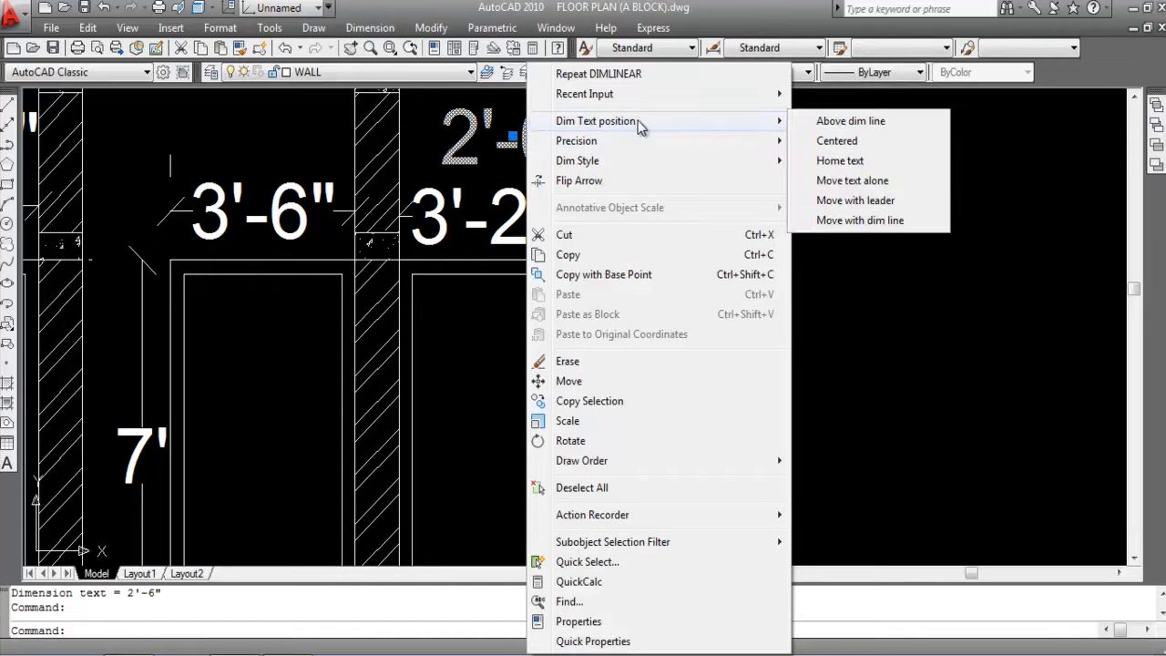
left_click(852, 181)
scroll(729, 300, "down", 4)
scroll(709, 281, "up", 3)
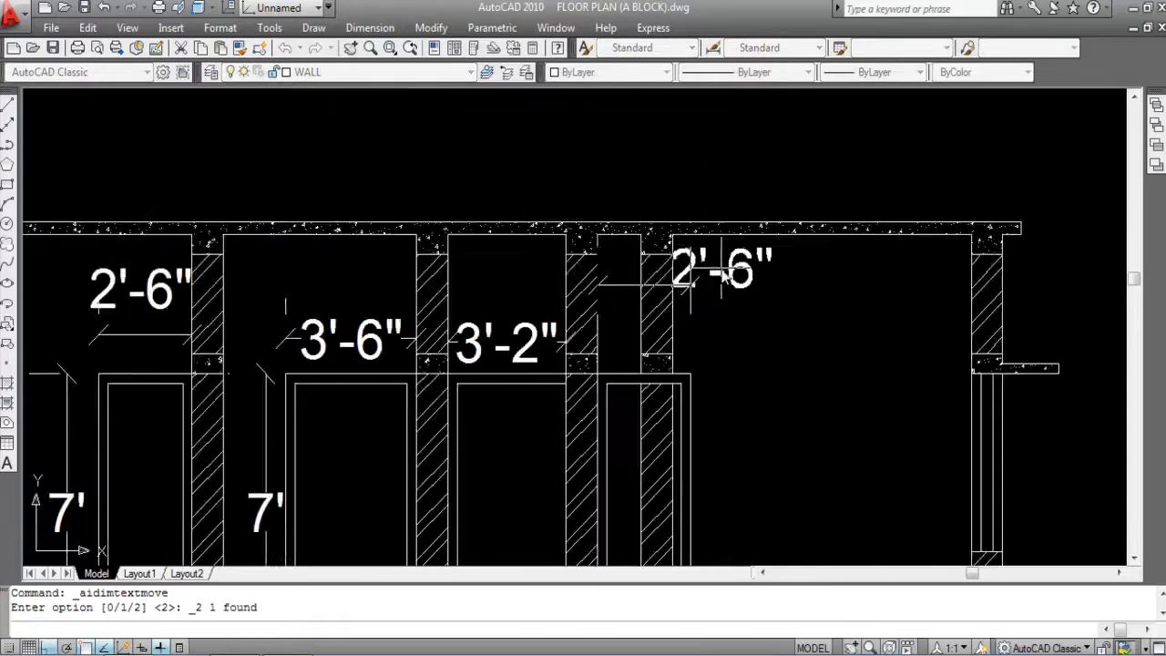
scroll(722, 274, "up", 4)
left_click(799, 301)
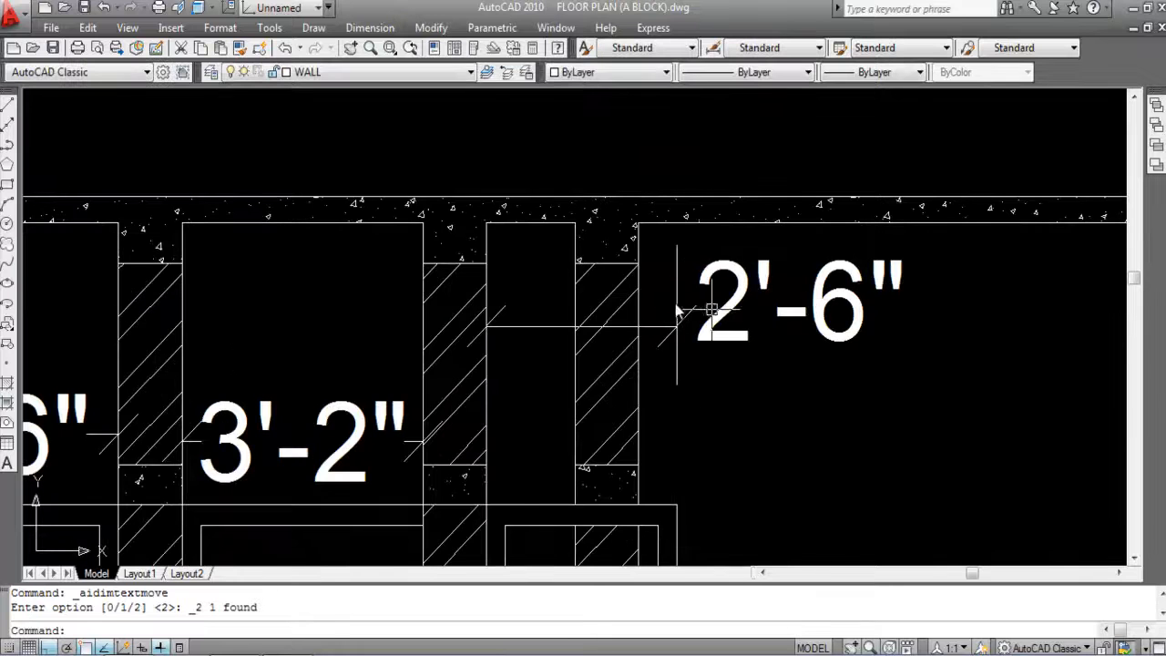
scroll(731, 315, "down", 5)
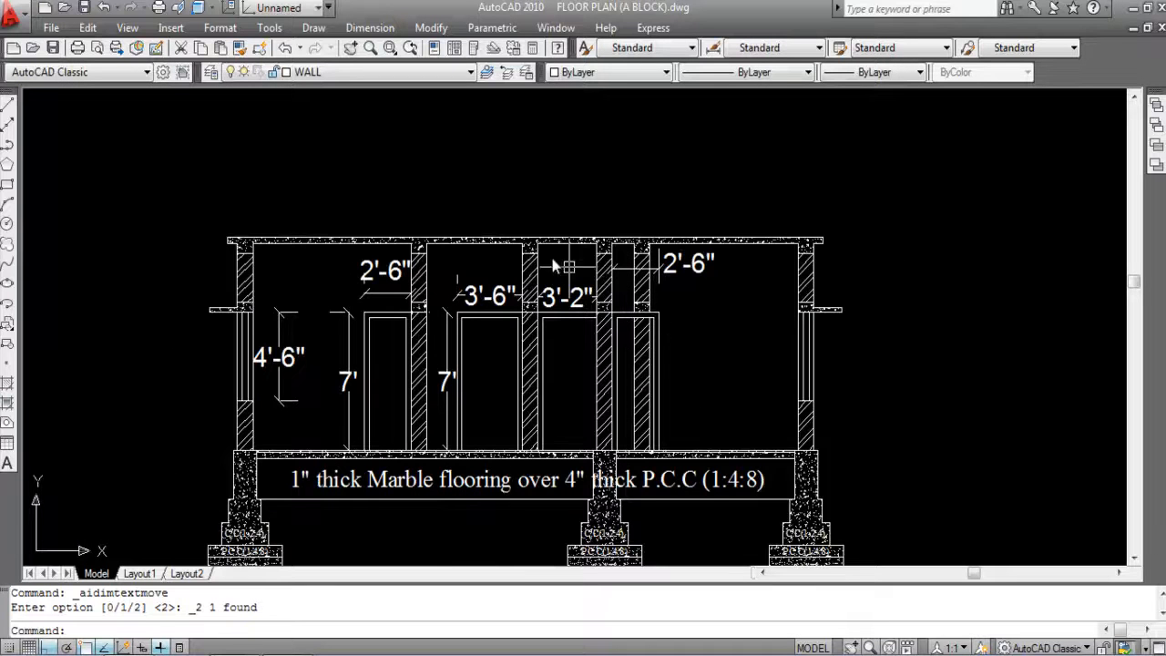
Step: Add a linear dimension for the rightmost door's height, placed just to the right of its frame
scroll(527, 259, "down", 2)
scroll(627, 340, "up", 3)
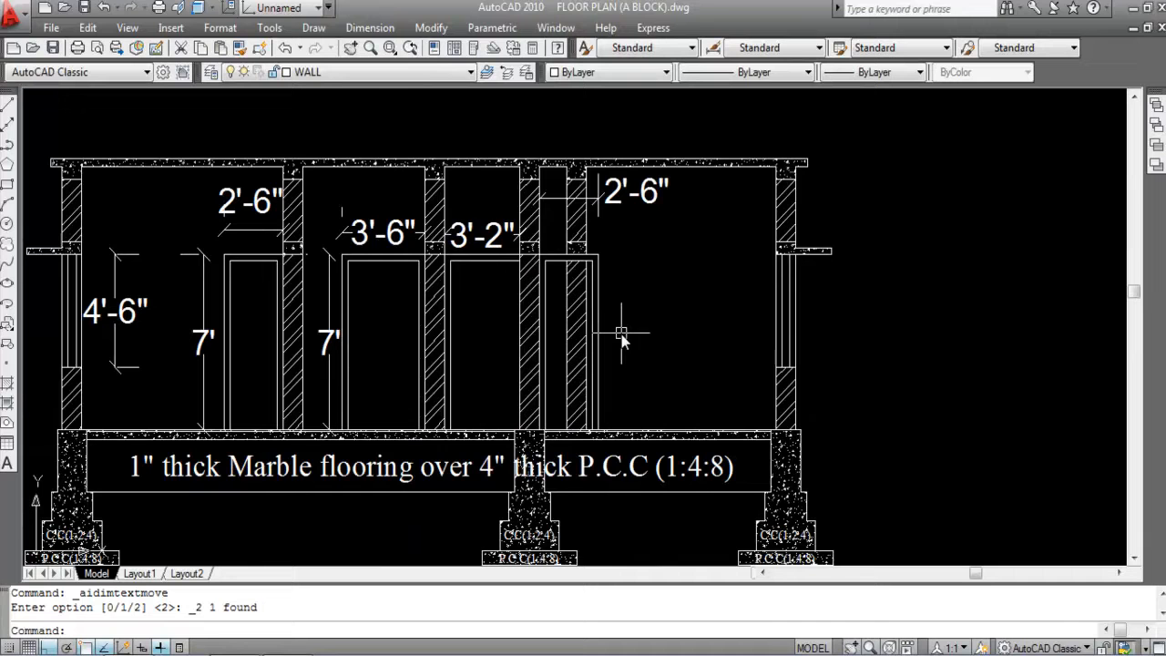
left_click(369, 27)
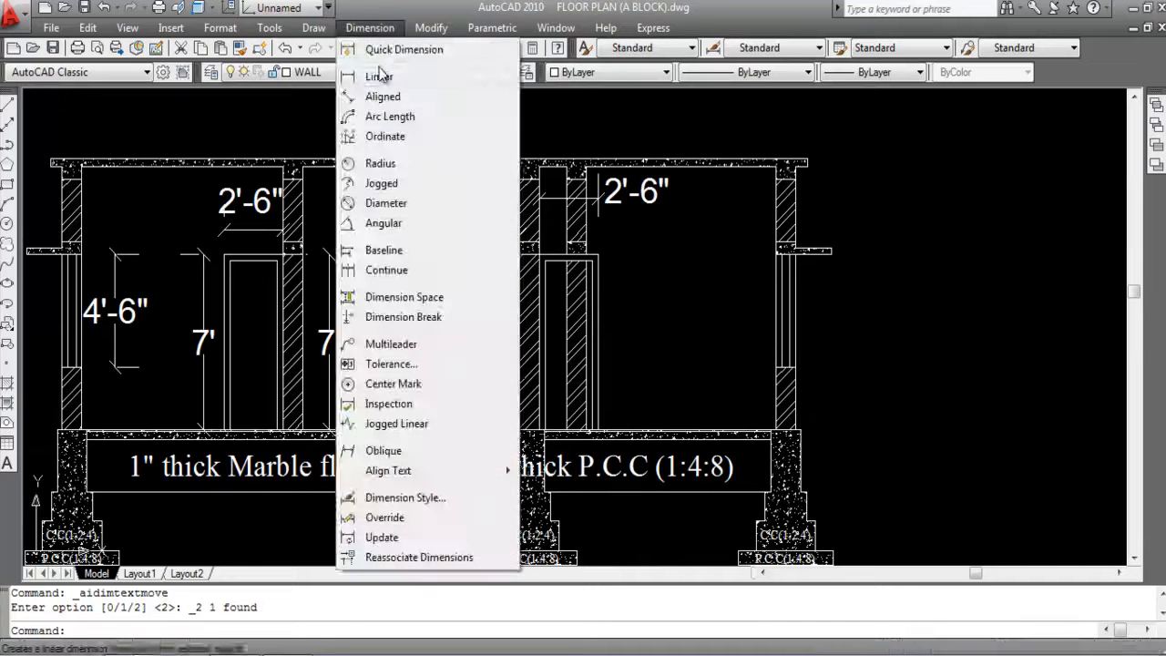
left_click(377, 74)
scroll(595, 256, "up", 1)
key("Return")
left_click(603, 310)
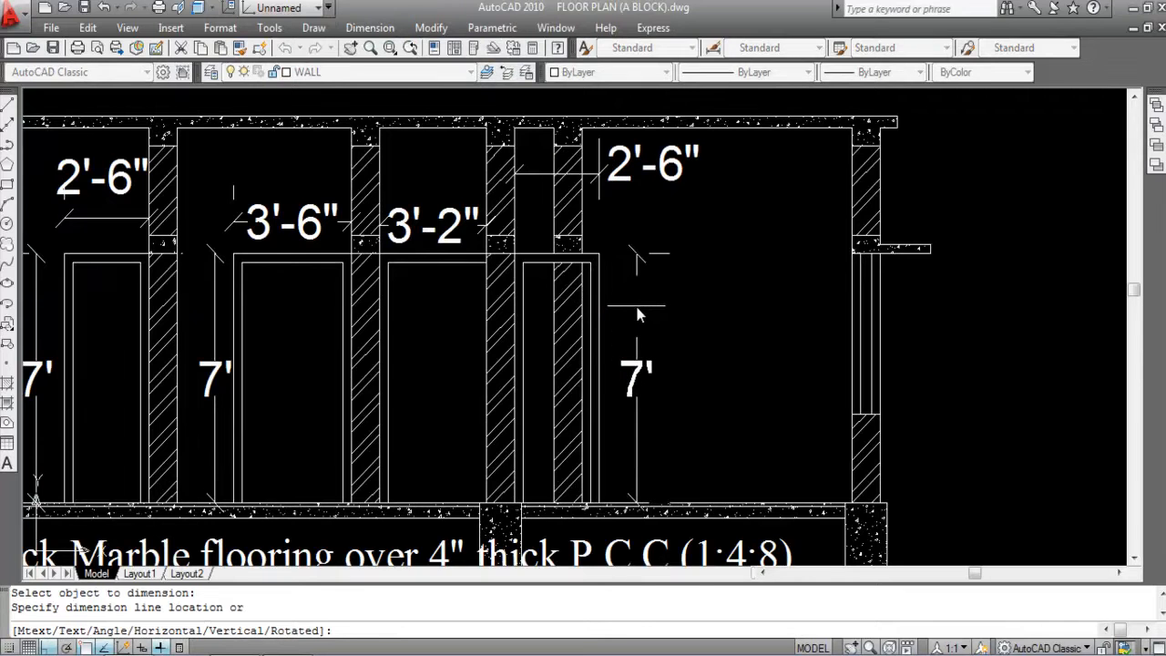
left_click(638, 308)
scroll(700, 314, "down", 2)
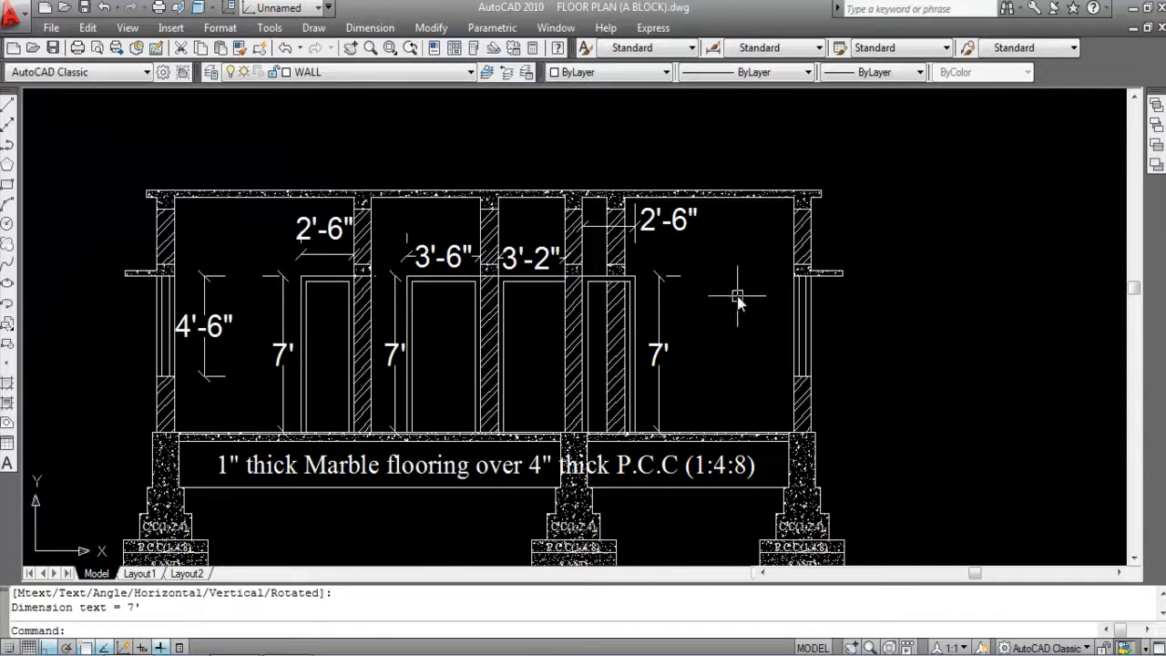
Step: Add a vertical linear dimension in the right-hand room from the underside of the roof slab to the floor
key("Return")
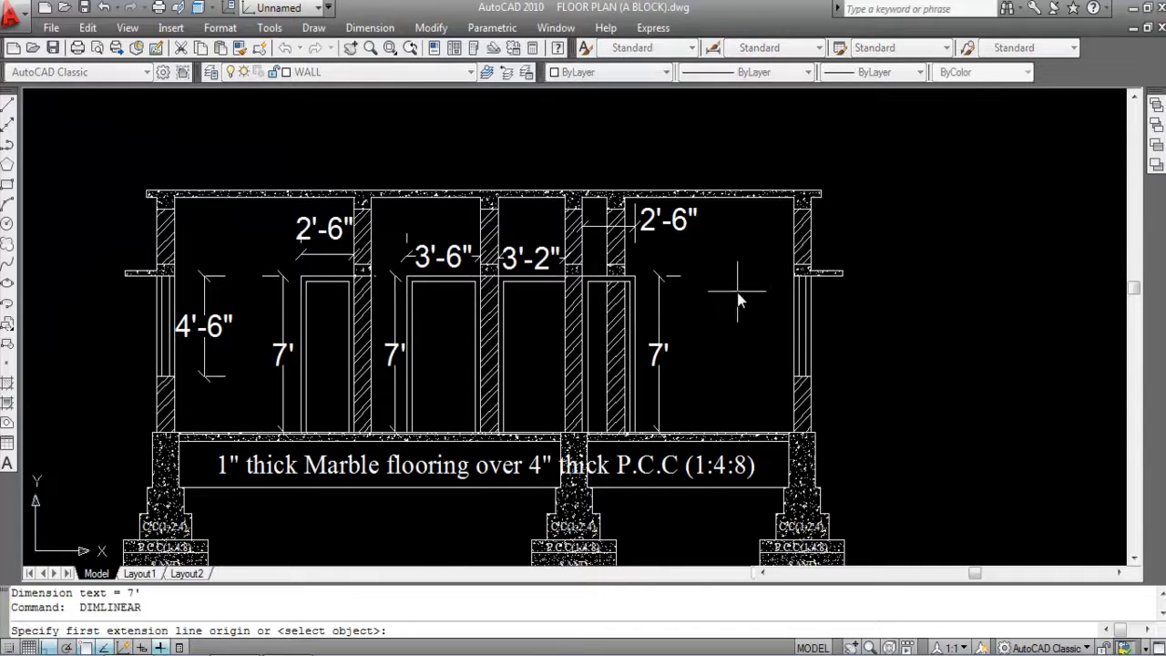
left_click(718, 195)
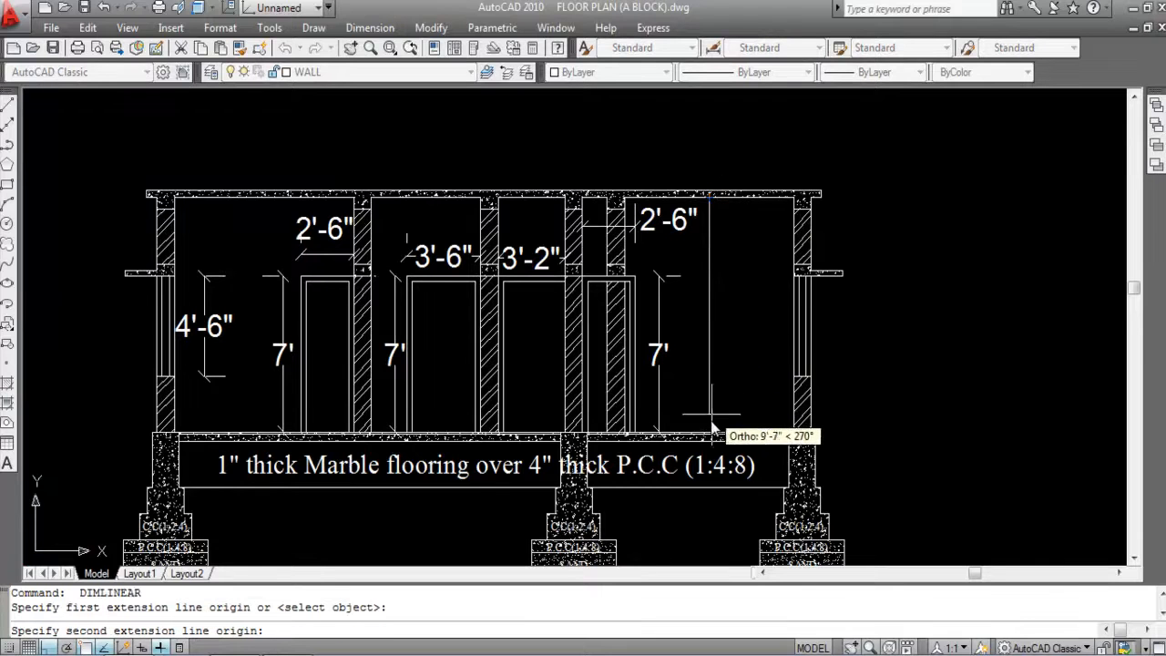
scroll(709, 432, "up", 3)
left_click(700, 443)
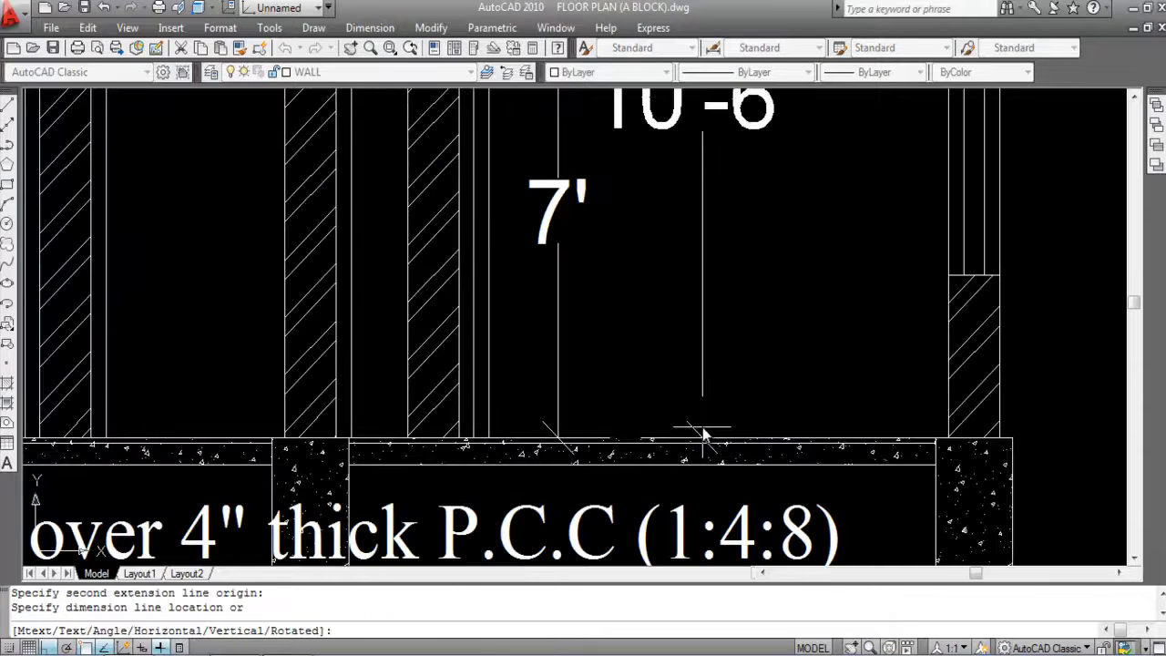
scroll(699, 444, "down", 2)
left_click(700, 344)
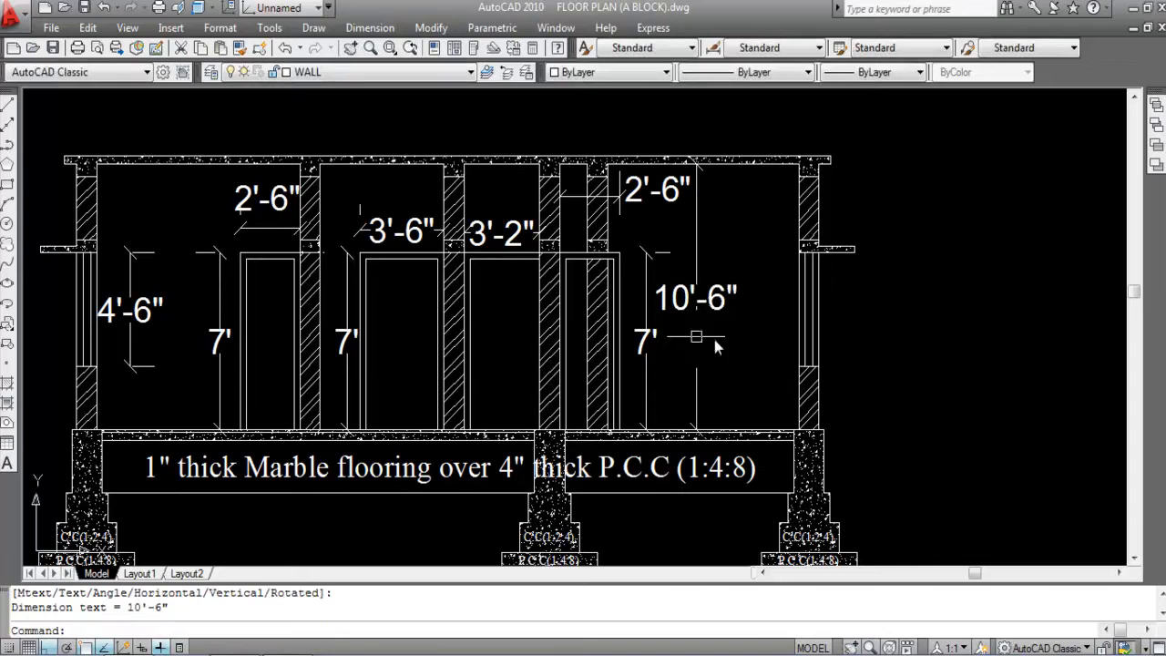
Step: Add a linear dimension for the right-hand window's height, placed on the room side of the outer wall
key("Return")
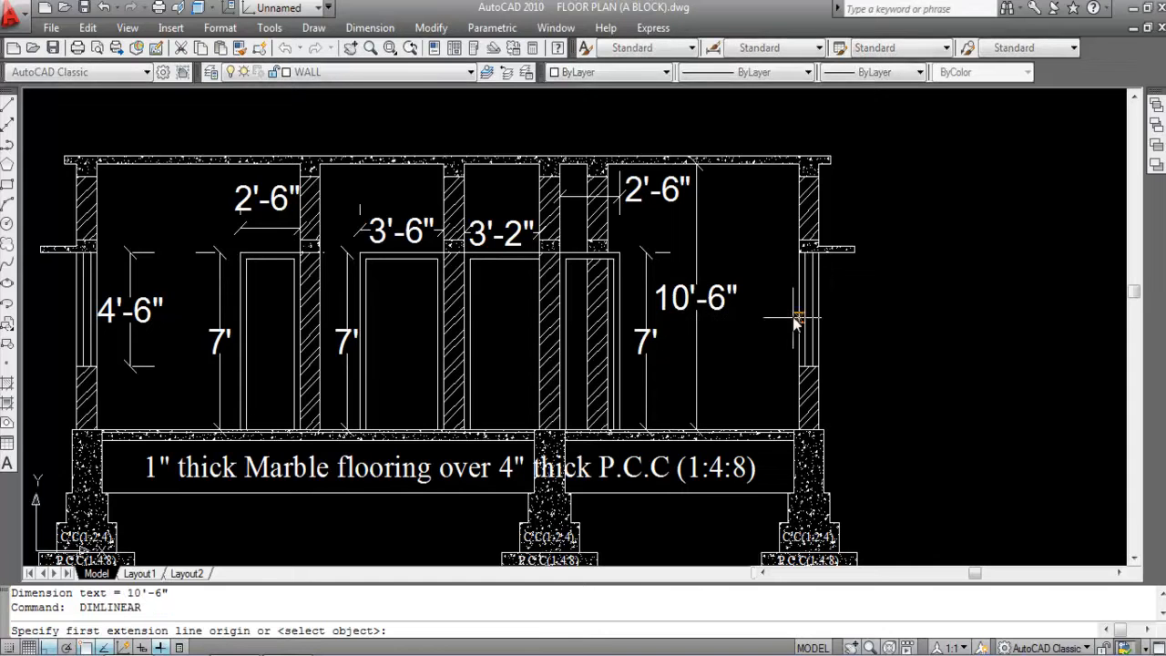
left_click(798, 254)
left_click(798, 368)
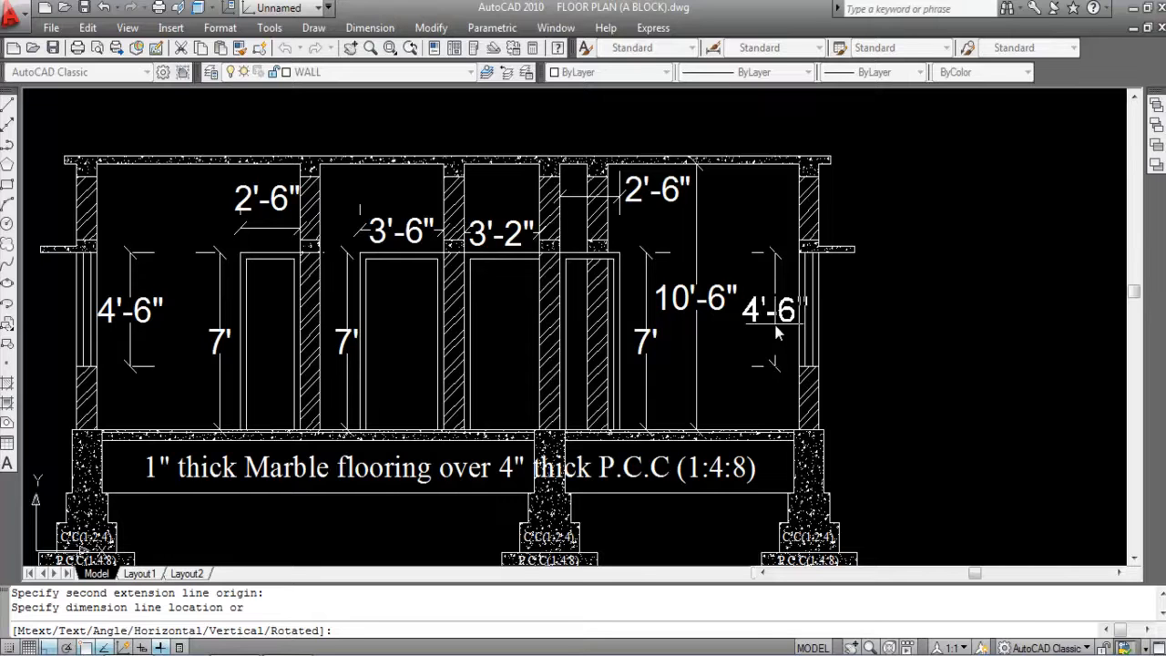
left_click(768, 332)
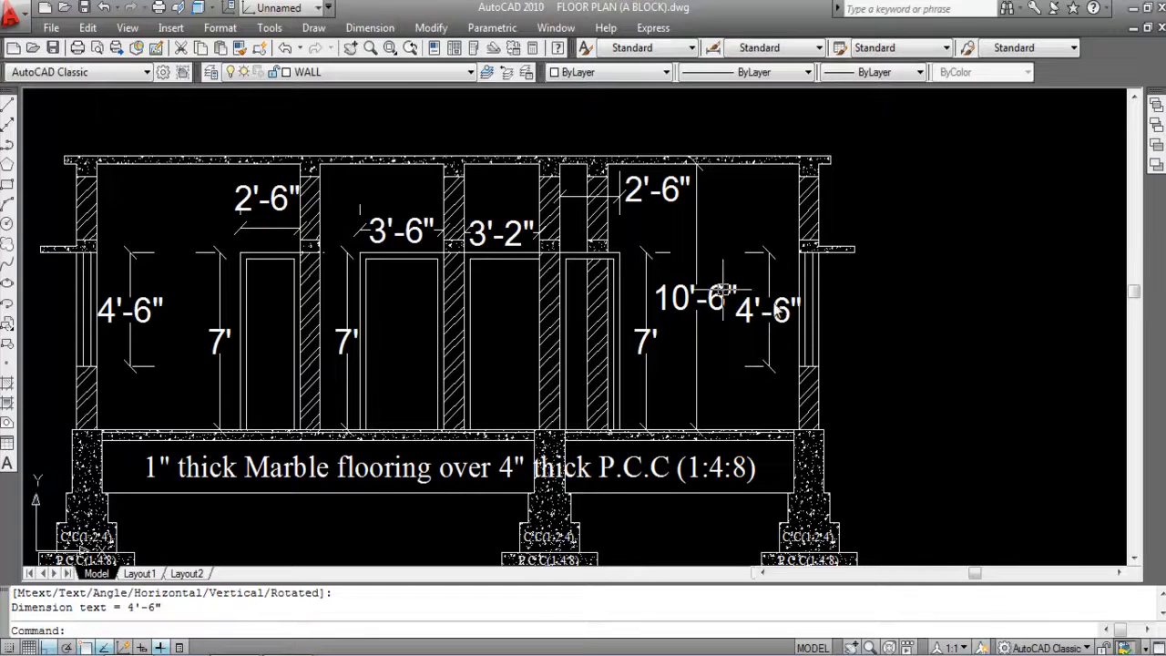
scroll(783, 302, "down", 2)
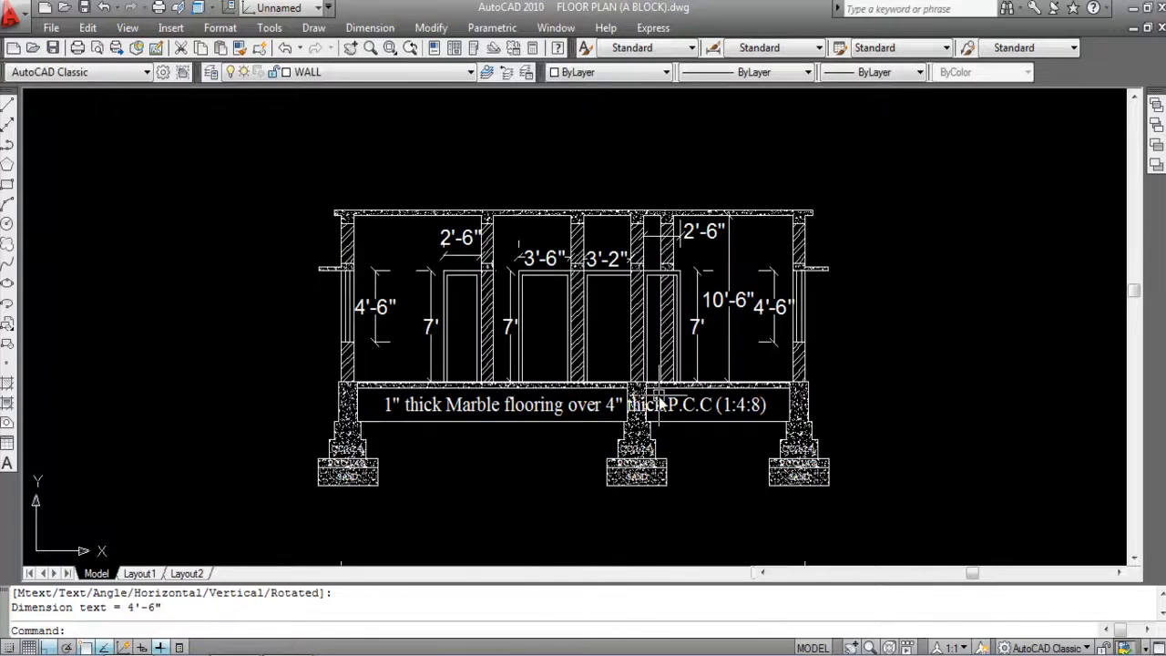
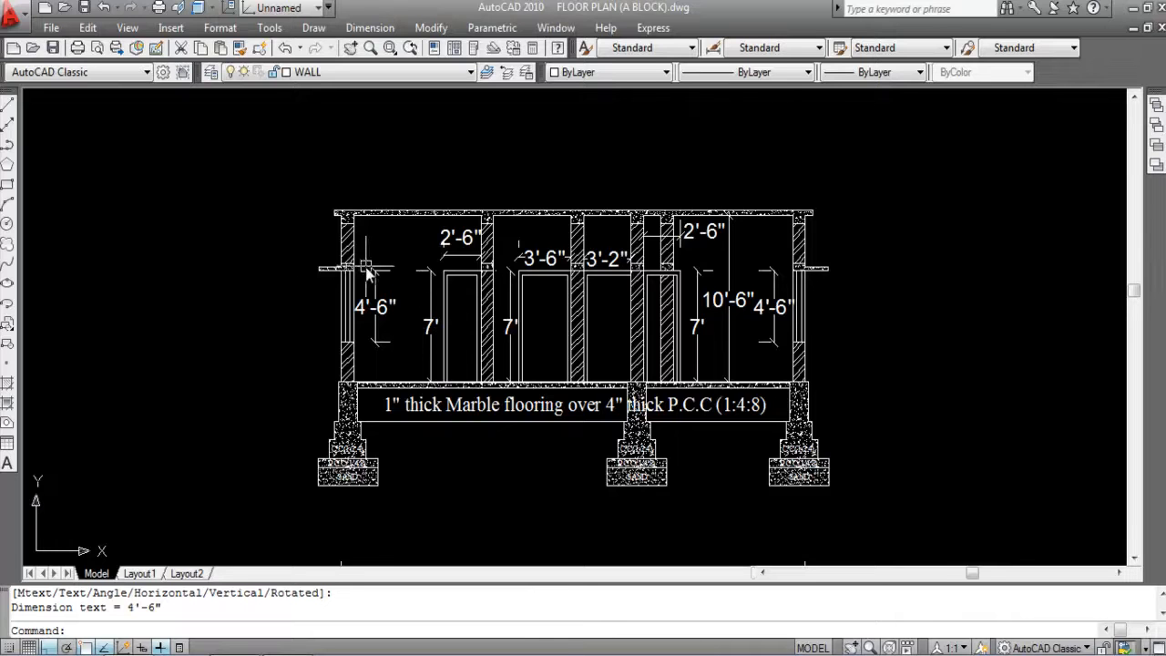
Step: Examine the dimensioned section, checking the doors, windows, sunshades and roof slab against the floor plan and reference table
scroll(367, 272, "up", 2)
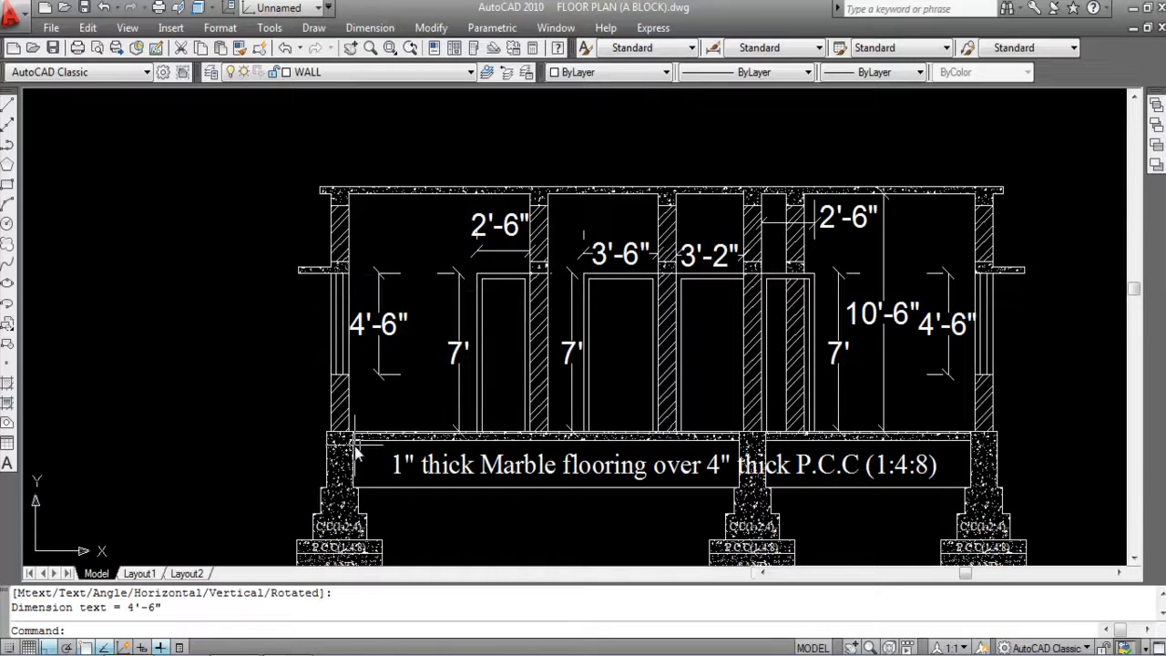
scroll(656, 290, "down", 3)
scroll(651, 300, "up", 4)
scroll(684, 305, "down", 2)
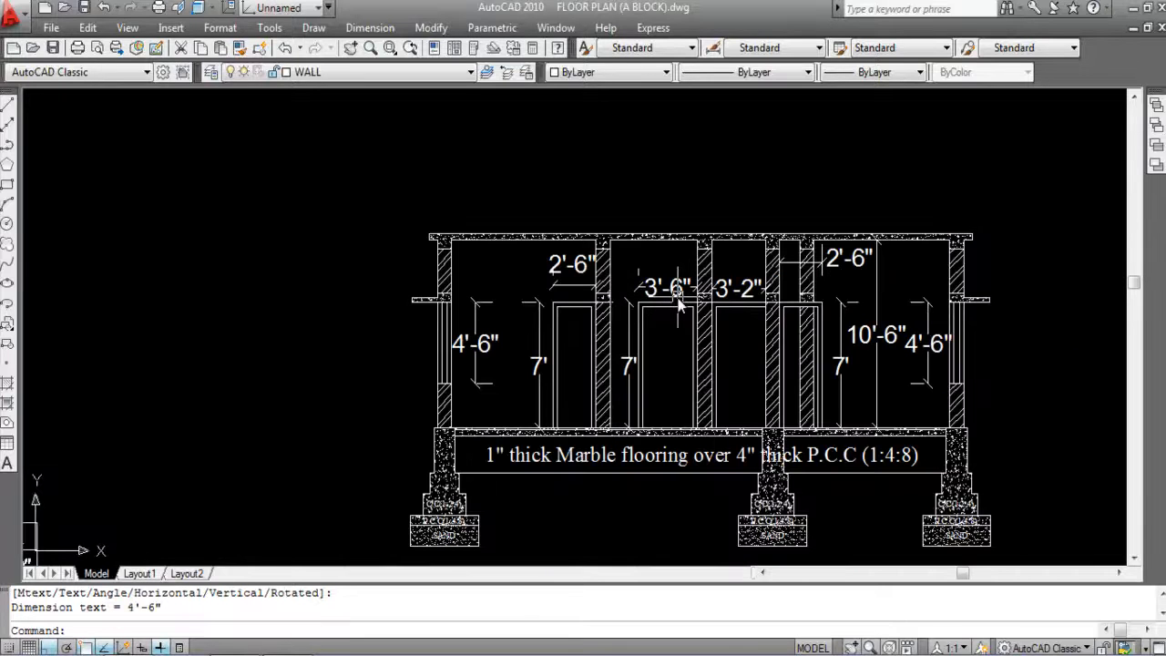
scroll(764, 306, "up", 4)
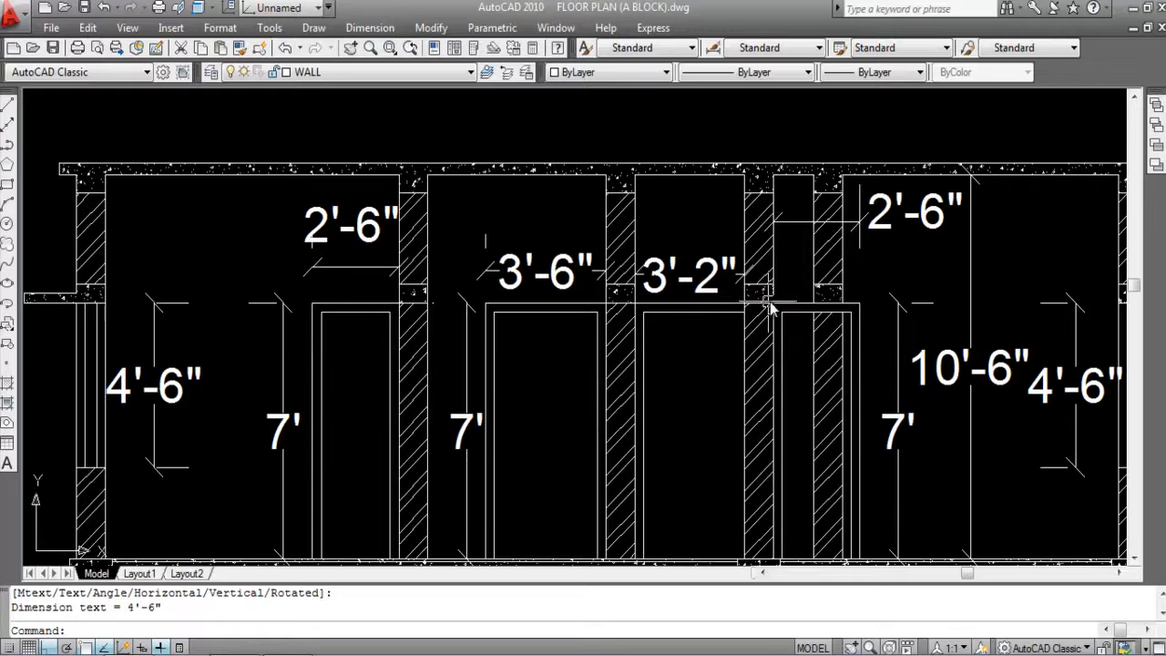
scroll(736, 294, "down", 4)
scroll(694, 296, "up", 3)
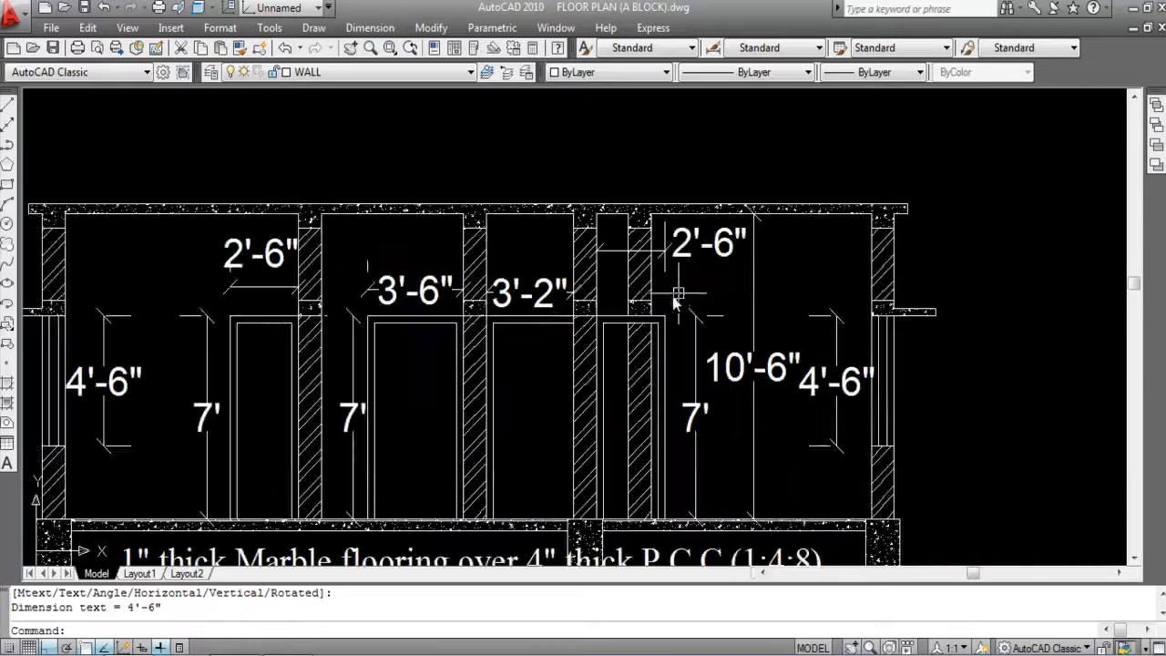
scroll(643, 314, "down", 3)
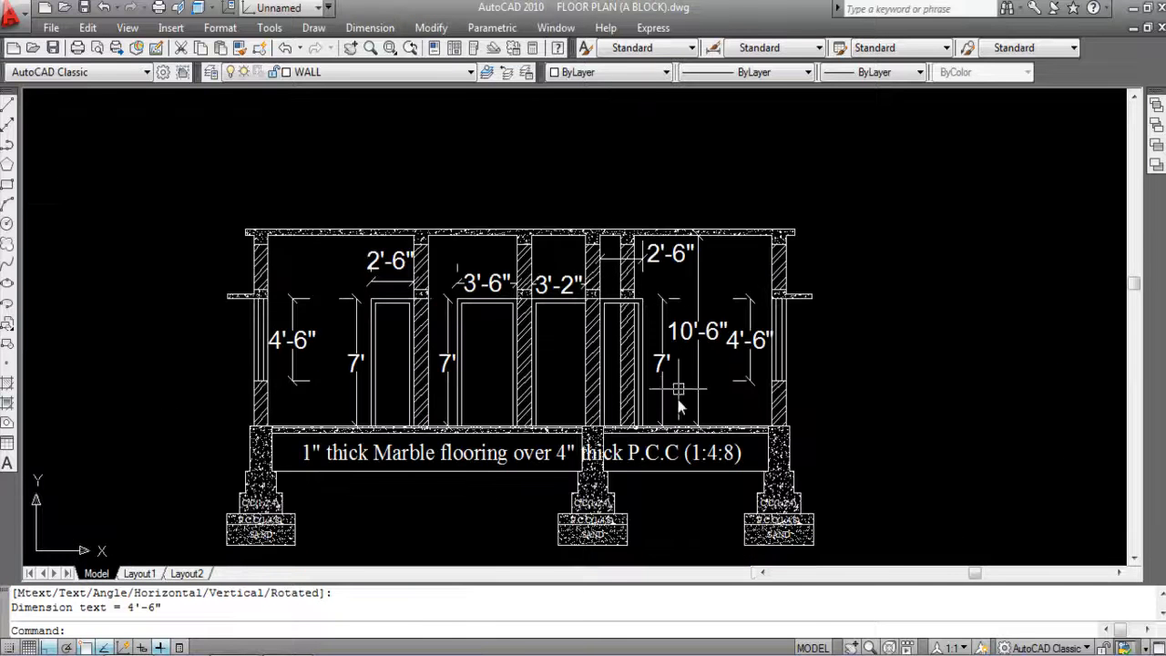
scroll(777, 314, "up", 2)
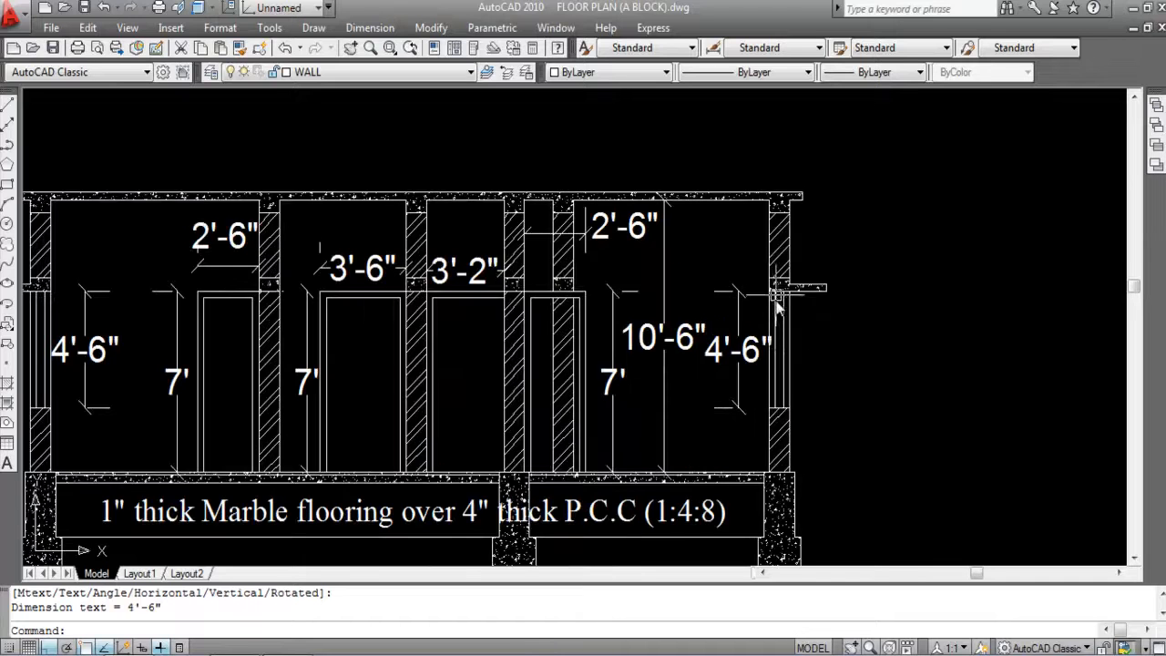
scroll(637, 260, "down", 2)
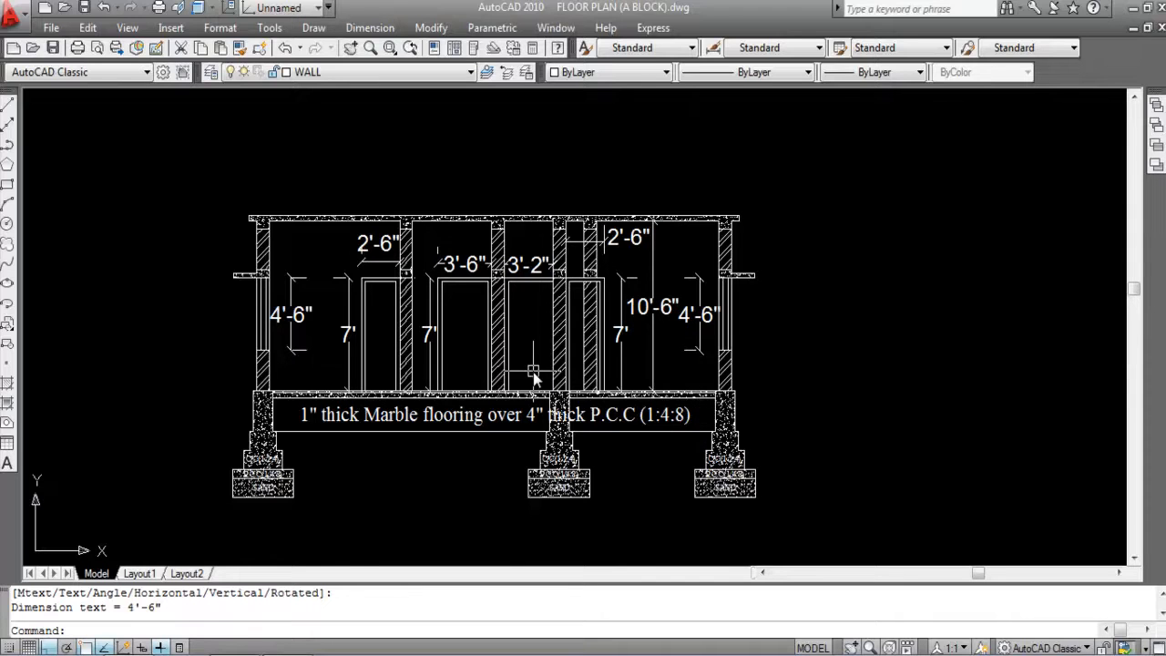
scroll(533, 376, "down", 2)
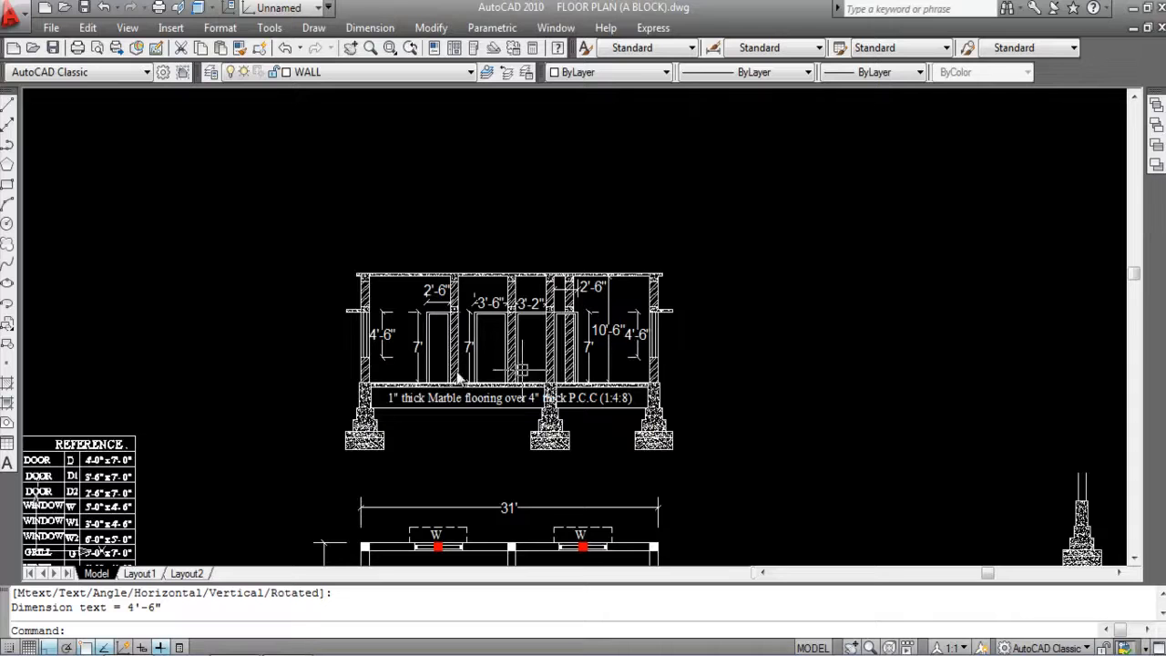
mouse_move(473, 314)
scroll(369, 260, "up", 4)
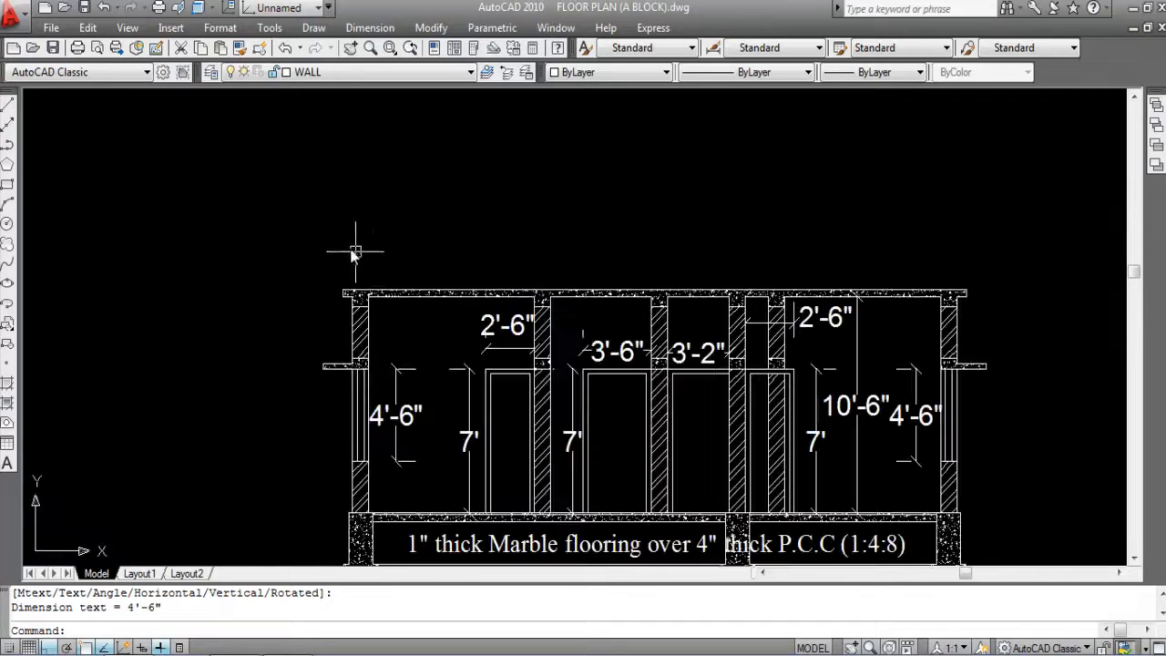
scroll(348, 242, "down", 3)
scroll(373, 265, "up", 3)
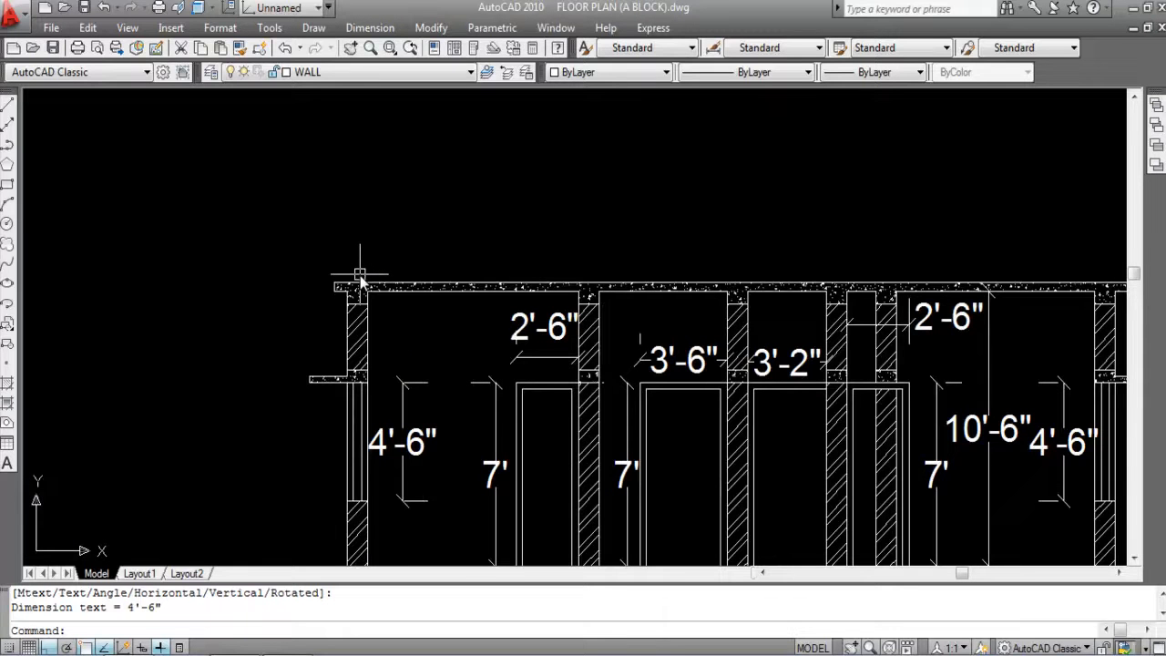
Step: Draw a vertical line about 2'-4" long from the left wall's outer face at the slab underside up past the roof slab
key("Return")
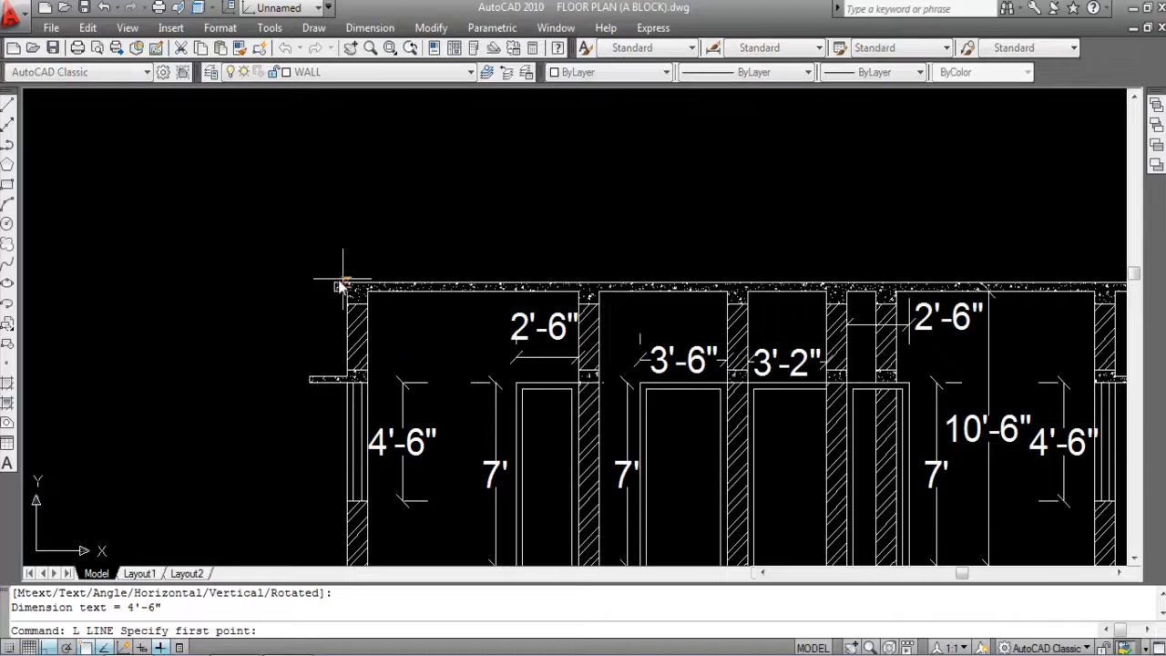
scroll(360, 282, "up", 2)
left_click(360, 308)
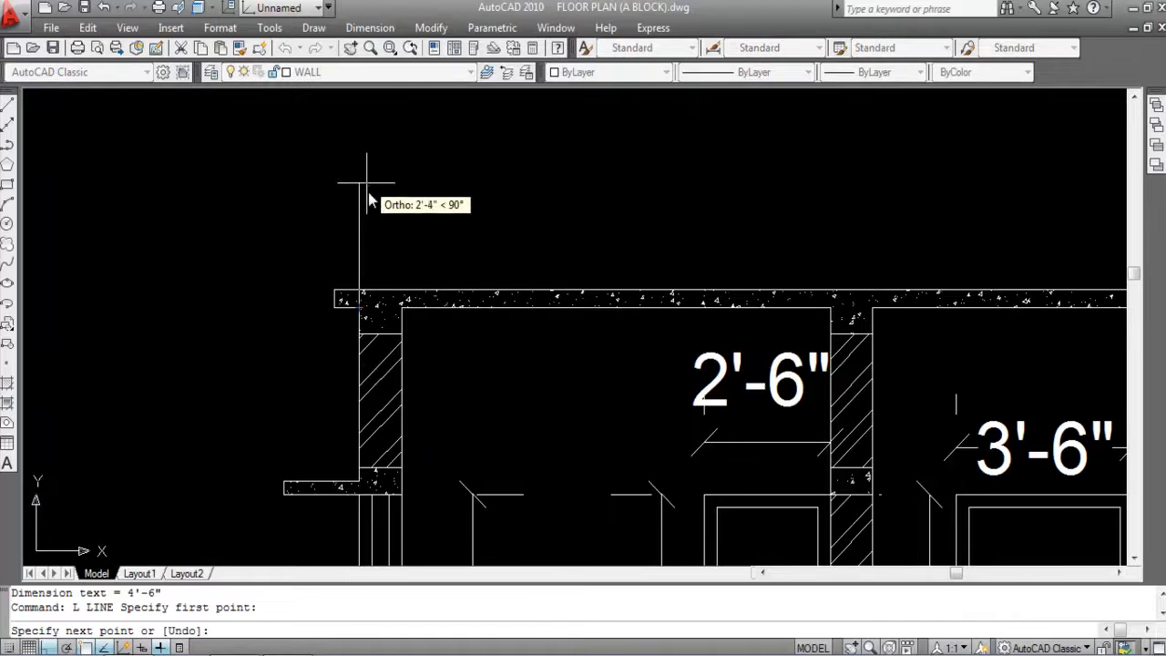
left_click(364, 194)
key("Escape")
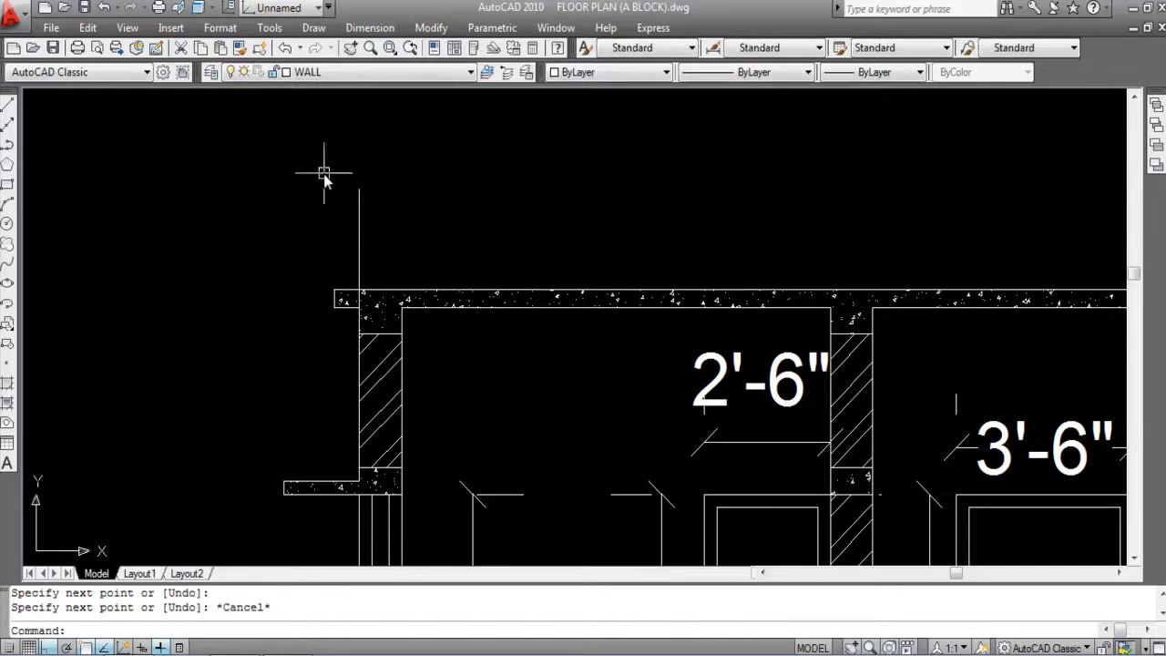
Step: Copy the storey above floor level with its dimensions from the left wall's outer base corner onto the top of the roof slab
scroll(395, 195, "down", 6)
scroll(376, 308, "up", 2)
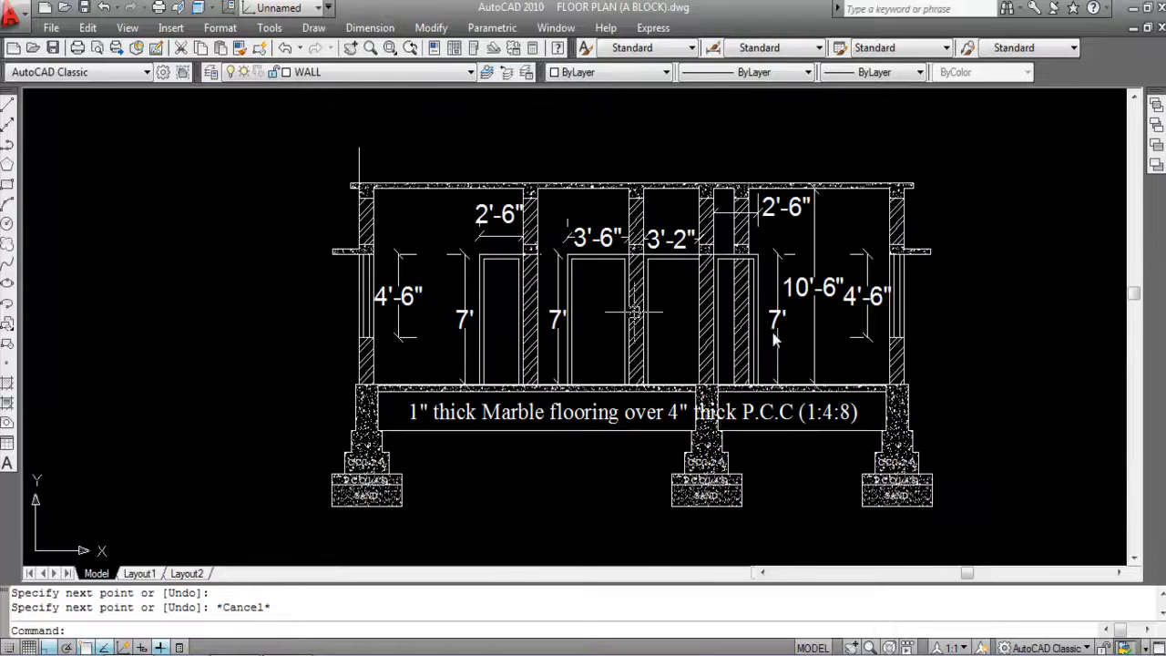
left_click(987, 371)
left_click(280, 127)
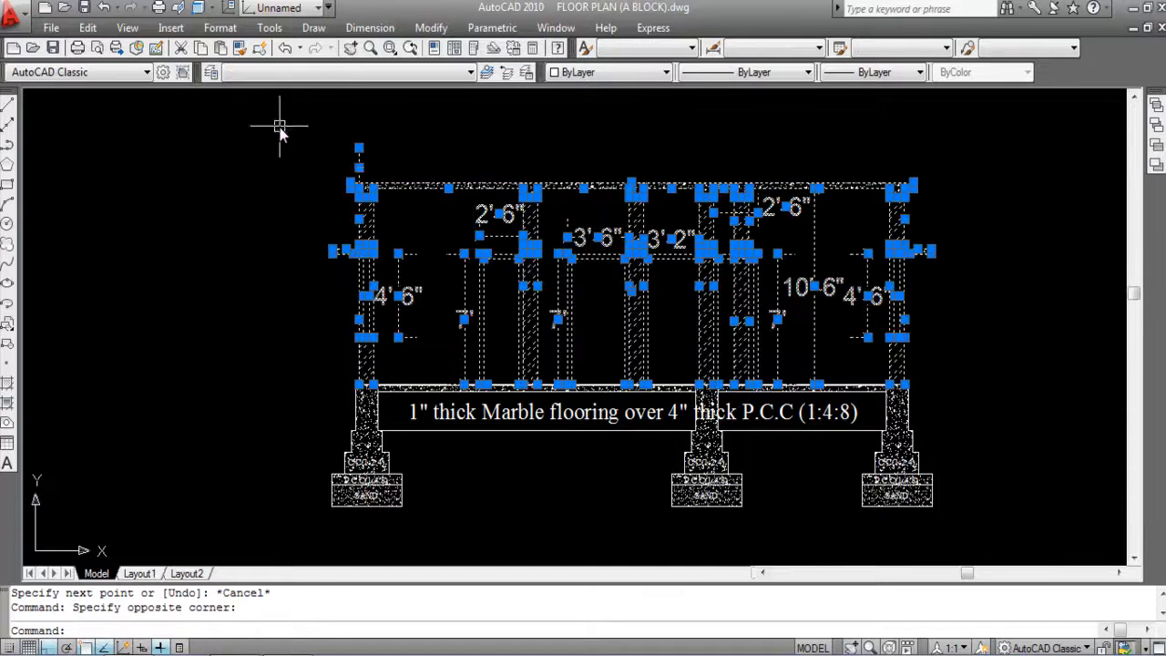
left_click(289, 114)
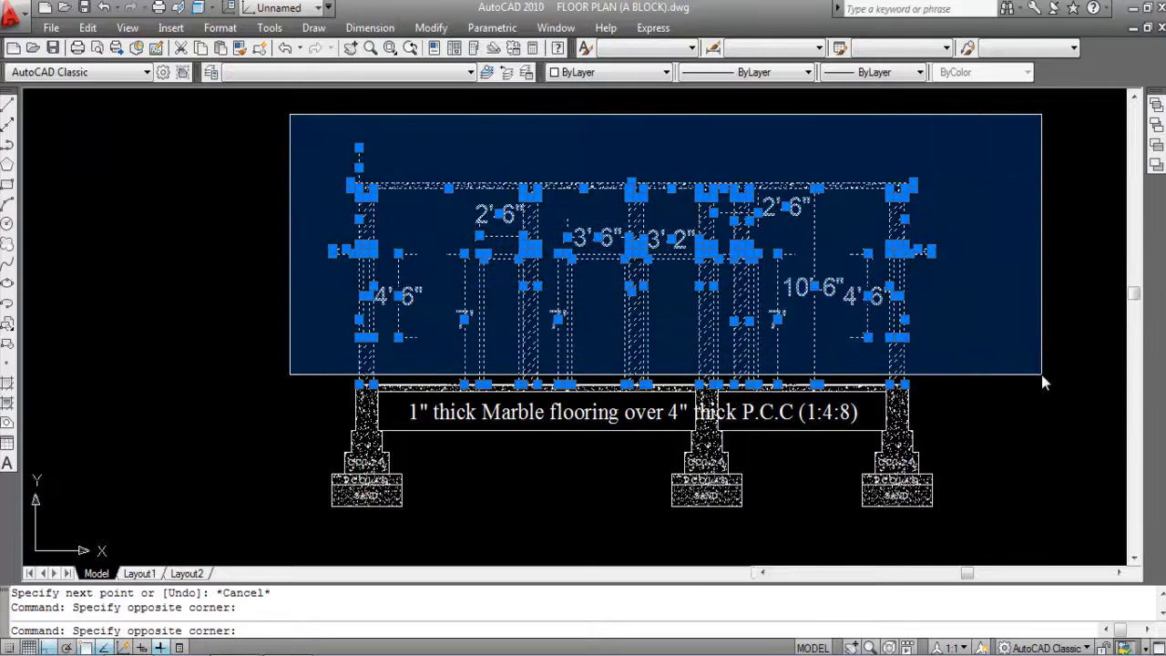
left_click(1042, 374)
left_click(989, 362)
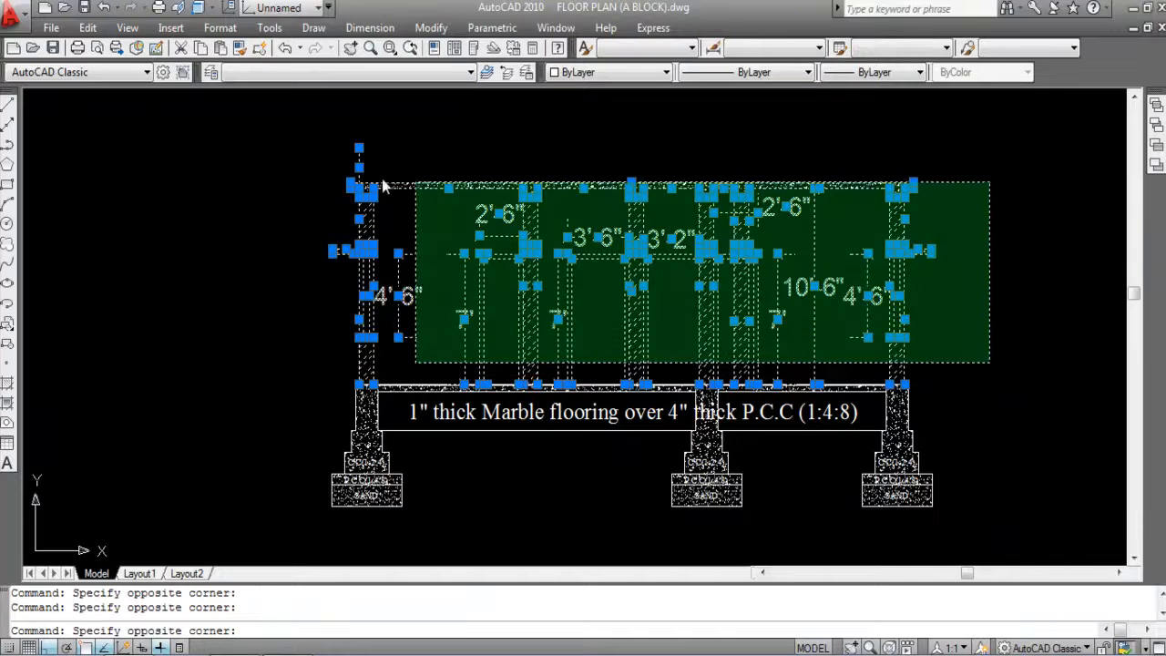
left_click(259, 125)
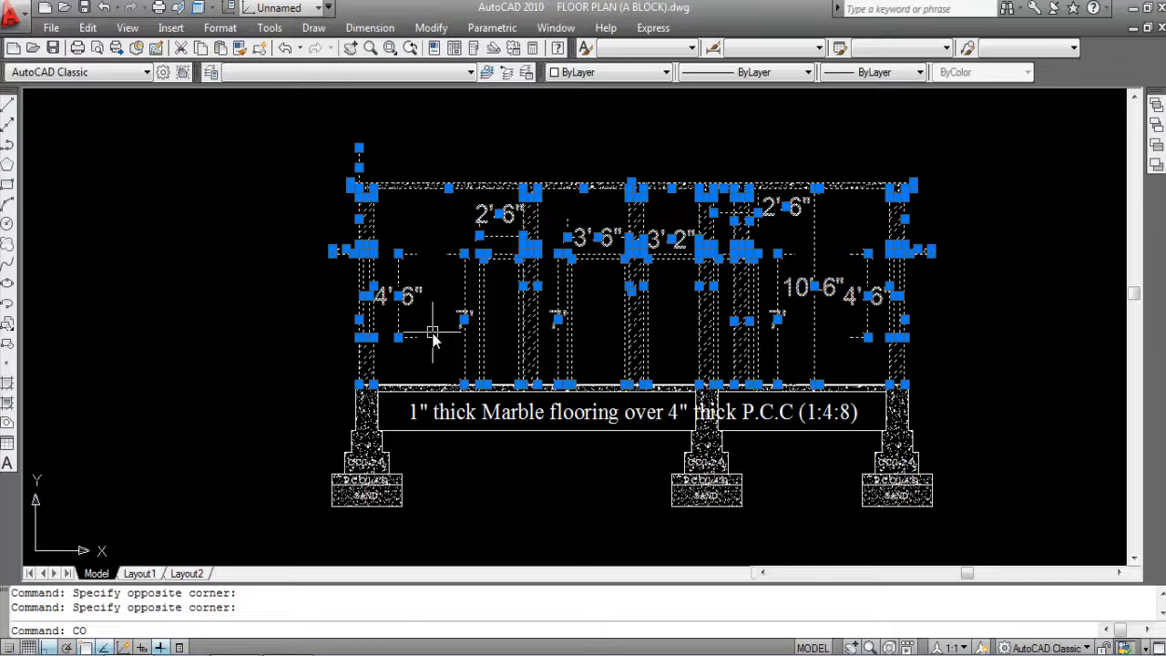
key("Return")
scroll(367, 393, "up", 5)
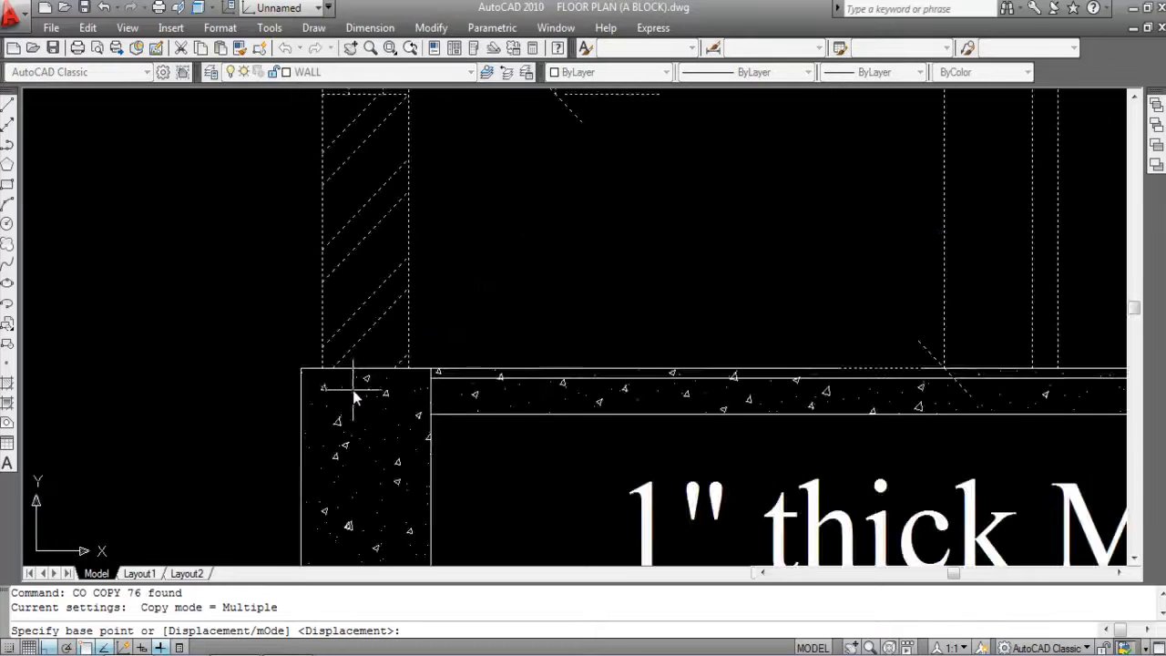
left_click(321, 370)
scroll(355, 396, "down", 8)
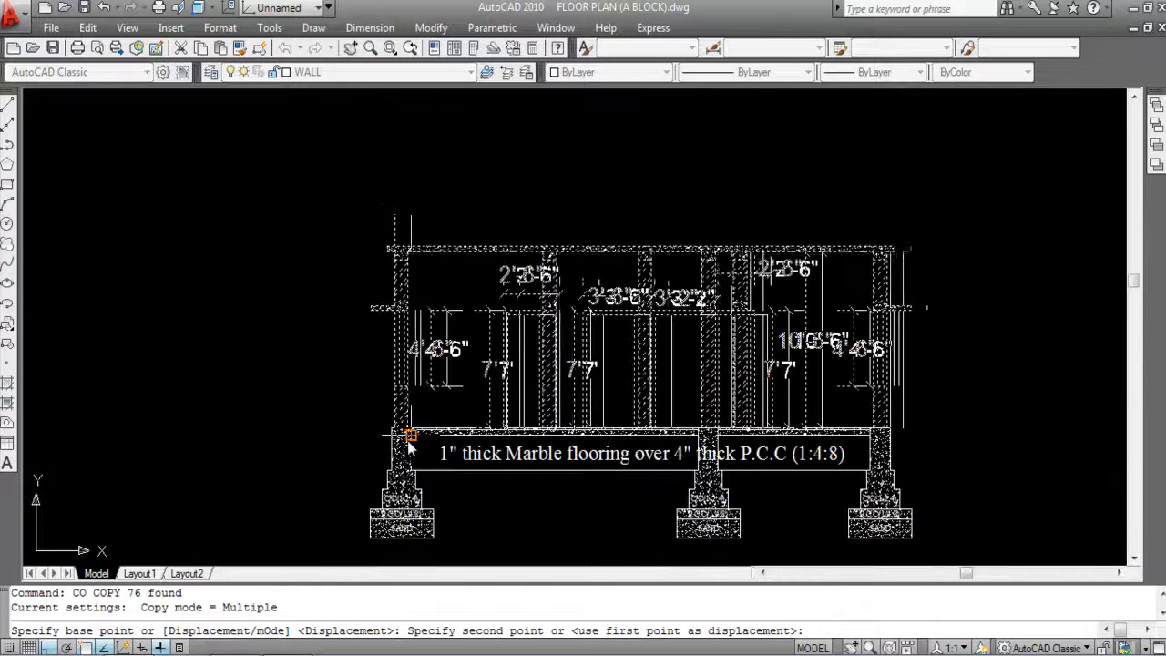
scroll(395, 270, "up", 6)
scroll(390, 269, "up", 4)
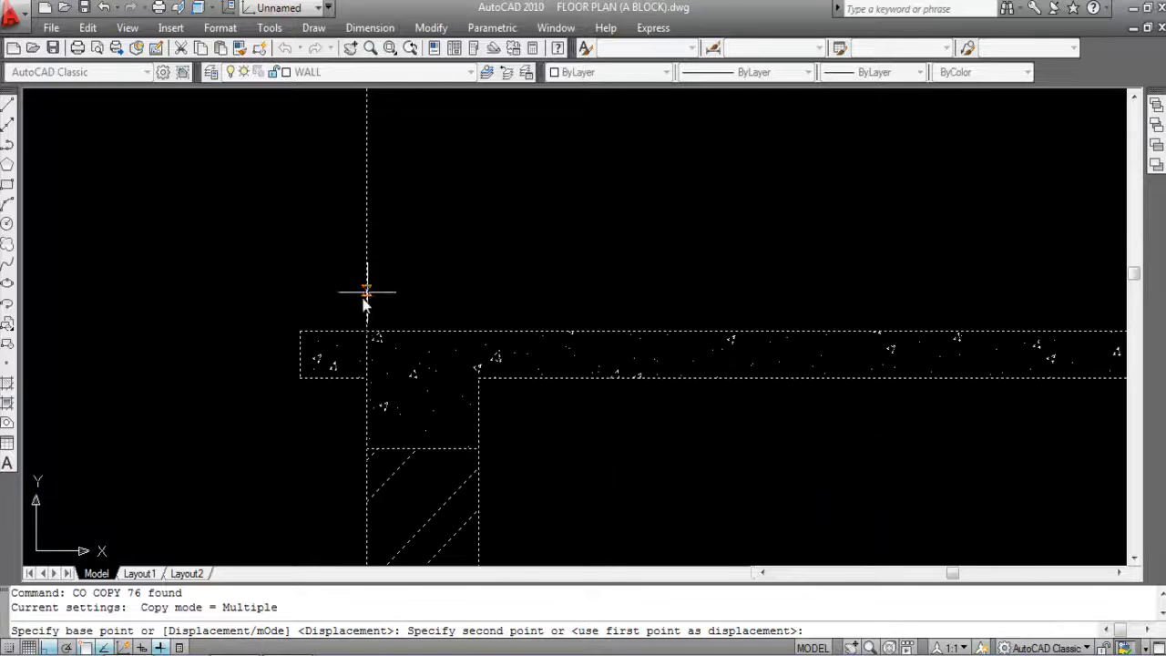
left_click(367, 334)
scroll(367, 334, "down", 6)
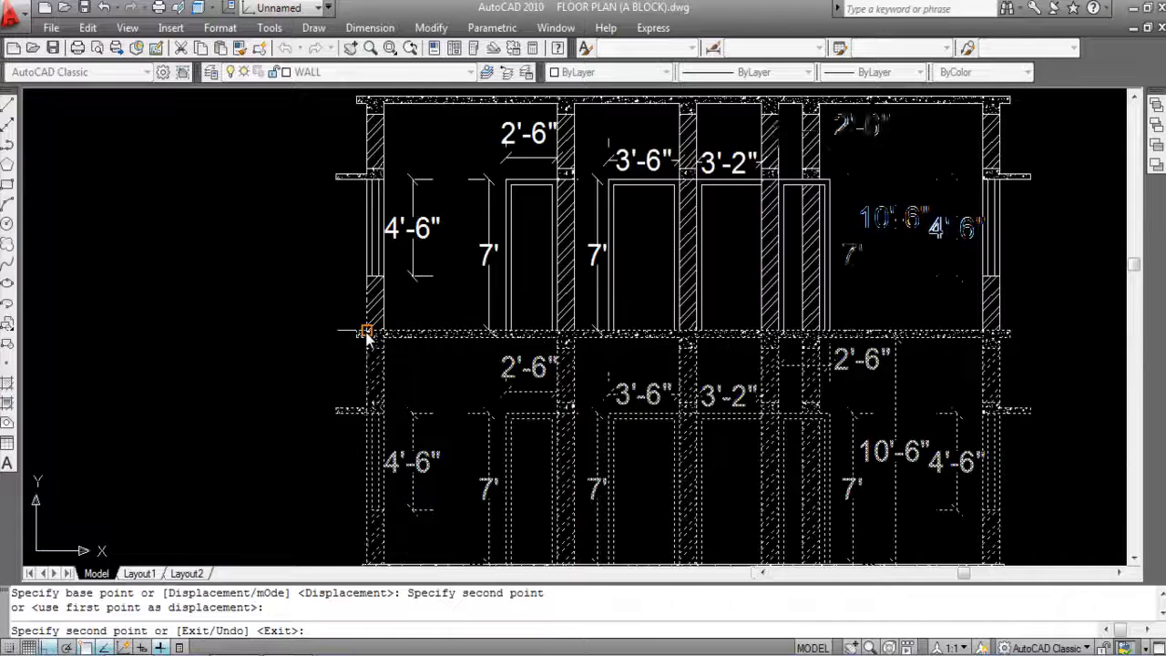
Step: Place three more copies of the storey, each stacked on the slab top of the one below, making five storeys in total
scroll(369, 239, "up", 8)
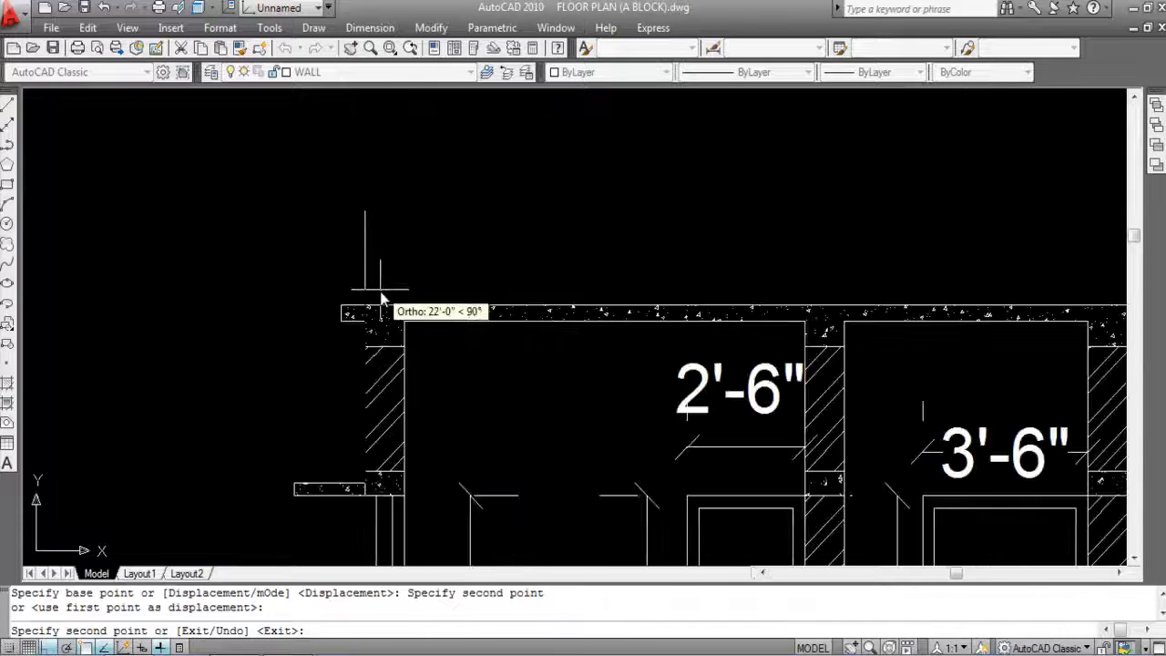
left_click(364, 307)
scroll(365, 307, "down", 6)
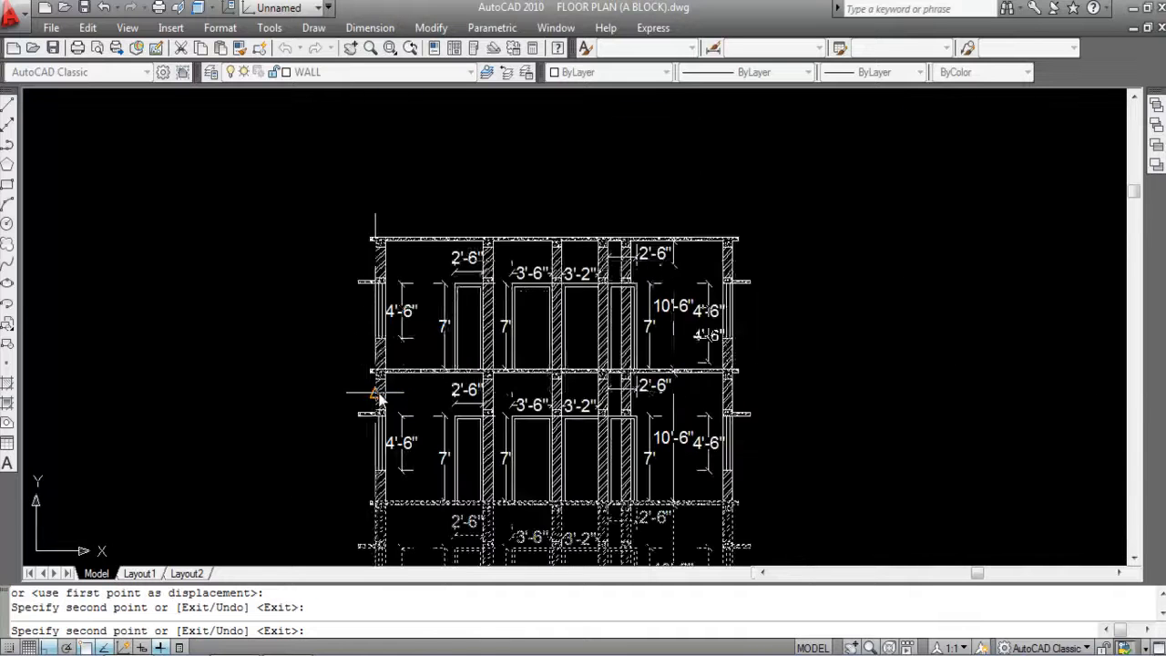
scroll(374, 239, "up", 8)
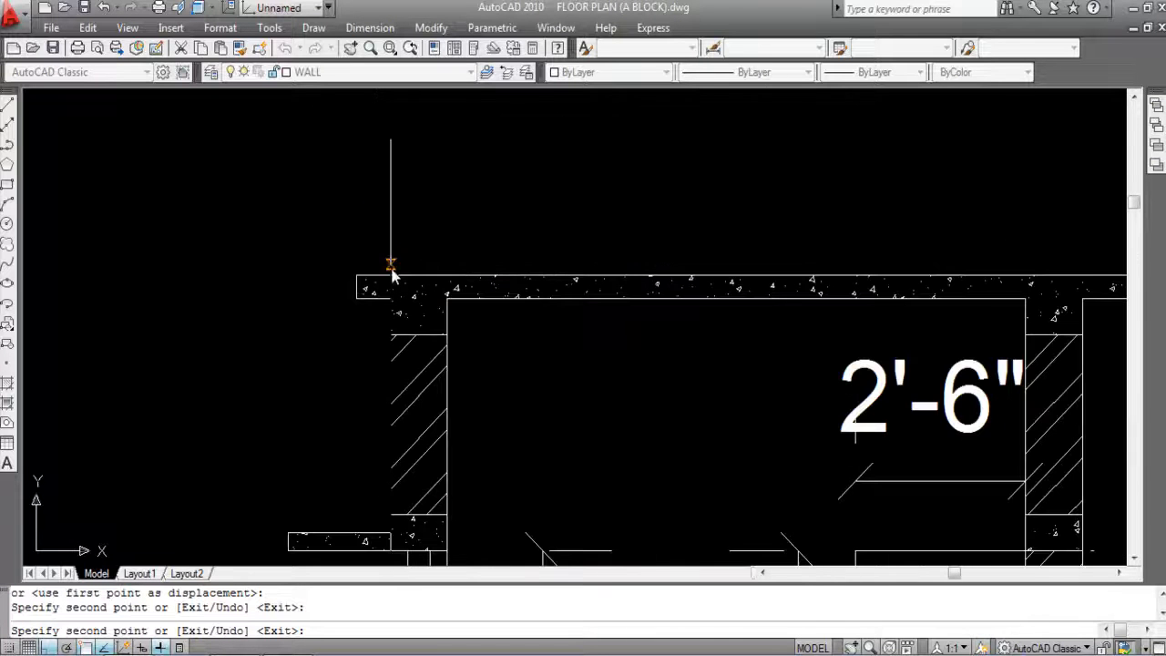
left_click(392, 277)
scroll(394, 292, "down", 7)
scroll(400, 228, "up", 2)
scroll(401, 228, "up", 6)
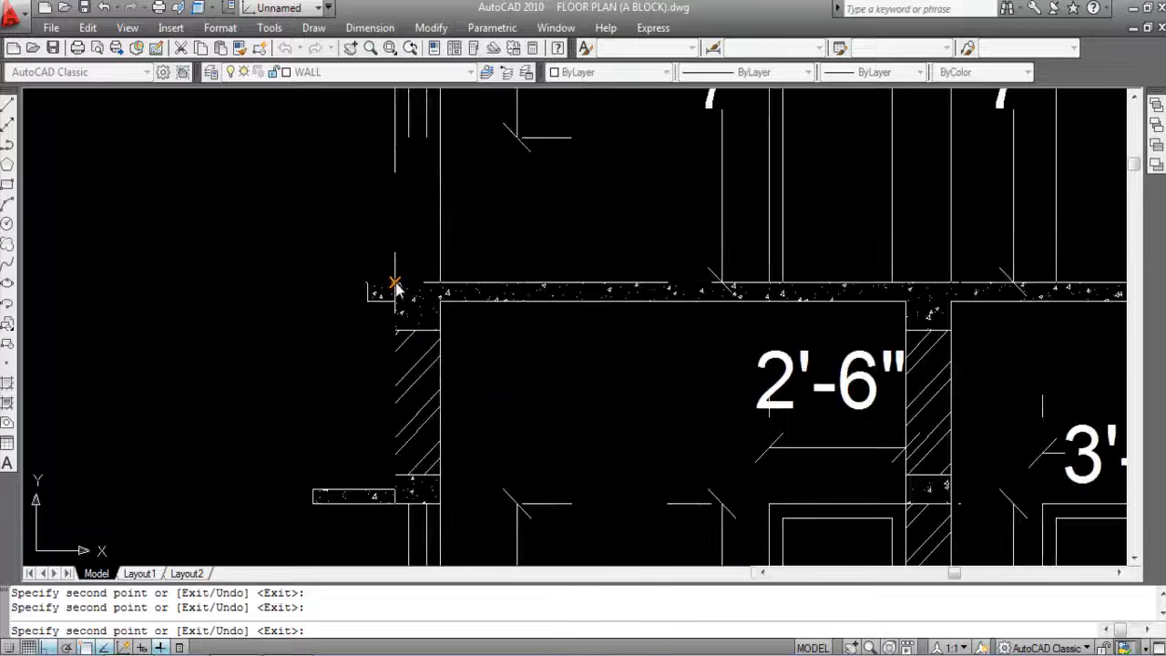
left_click(397, 290)
scroll(397, 274, "down", 7)
key("Return")
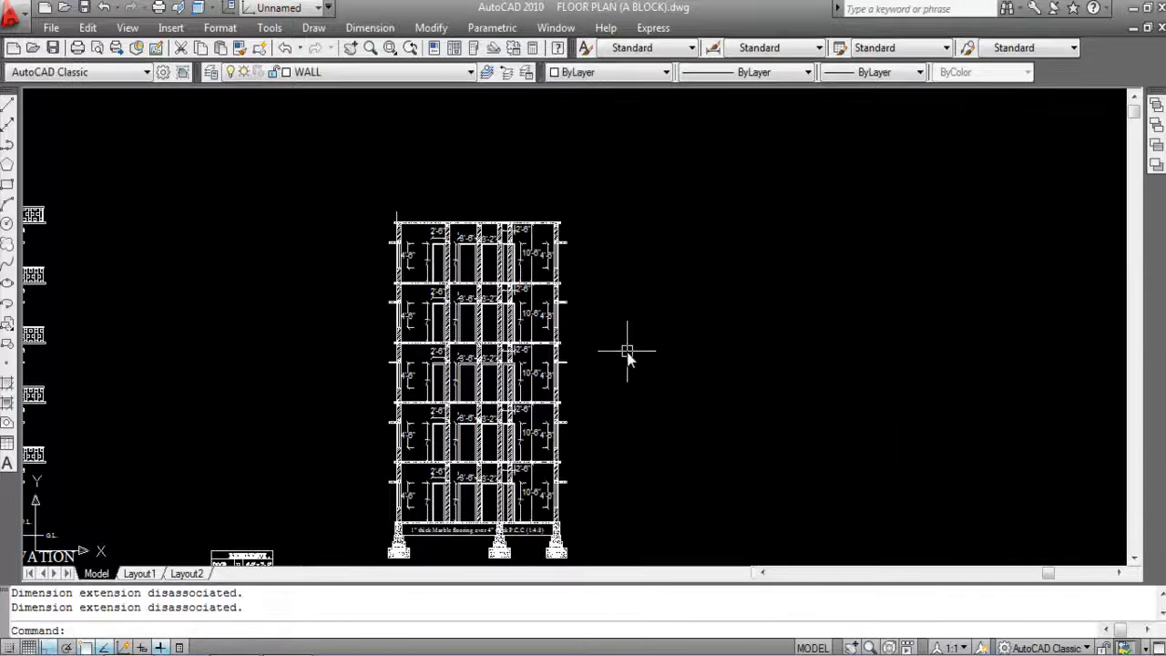
Step: Erase the leftover vertical guide lines crossing the left slab ends at the first two copied floor joints
scroll(397, 274, "up", 8)
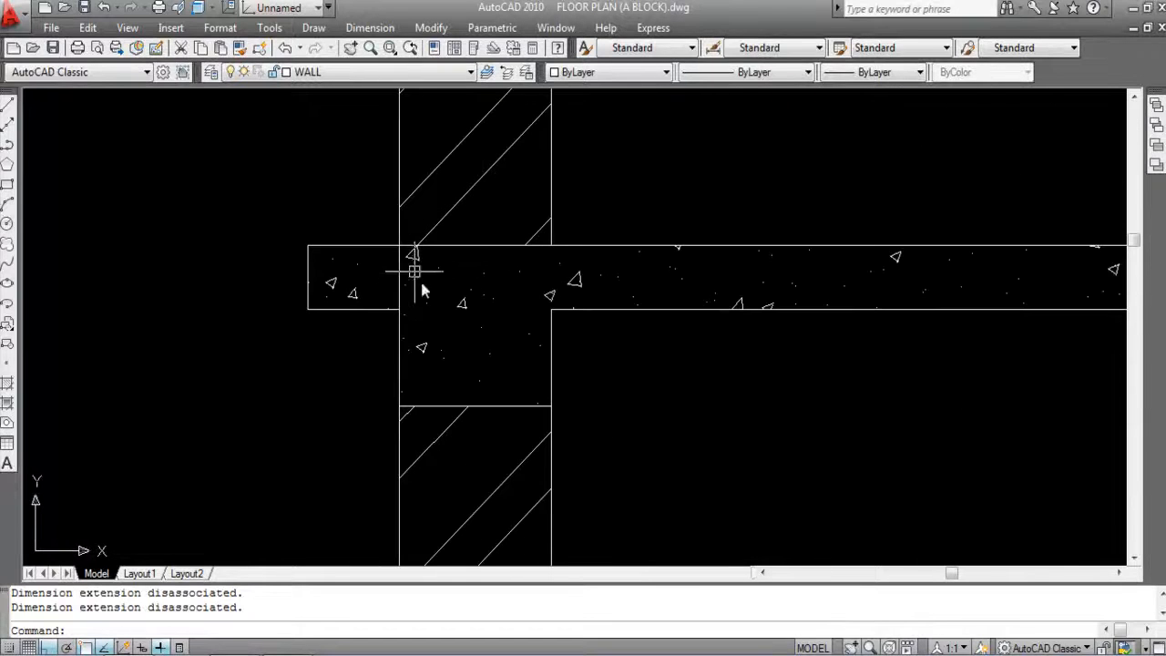
left_click(398, 273)
key("Delete")
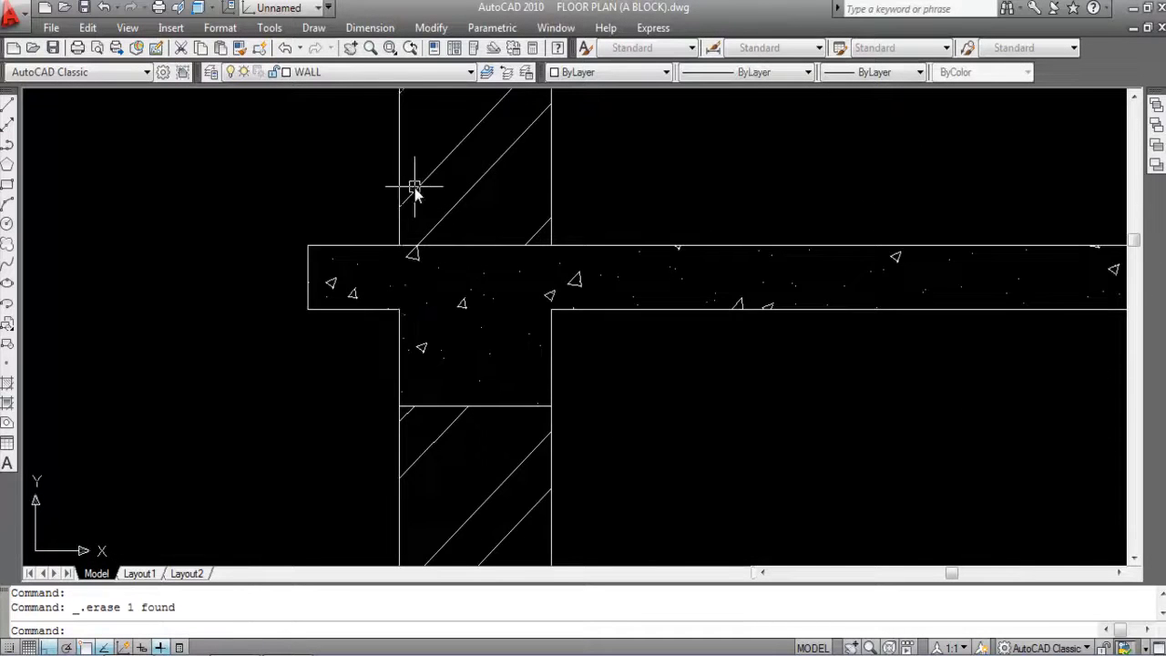
scroll(415, 187, "down", 3)
scroll(426, 310, "down", 4)
scroll(442, 412, "up", 5)
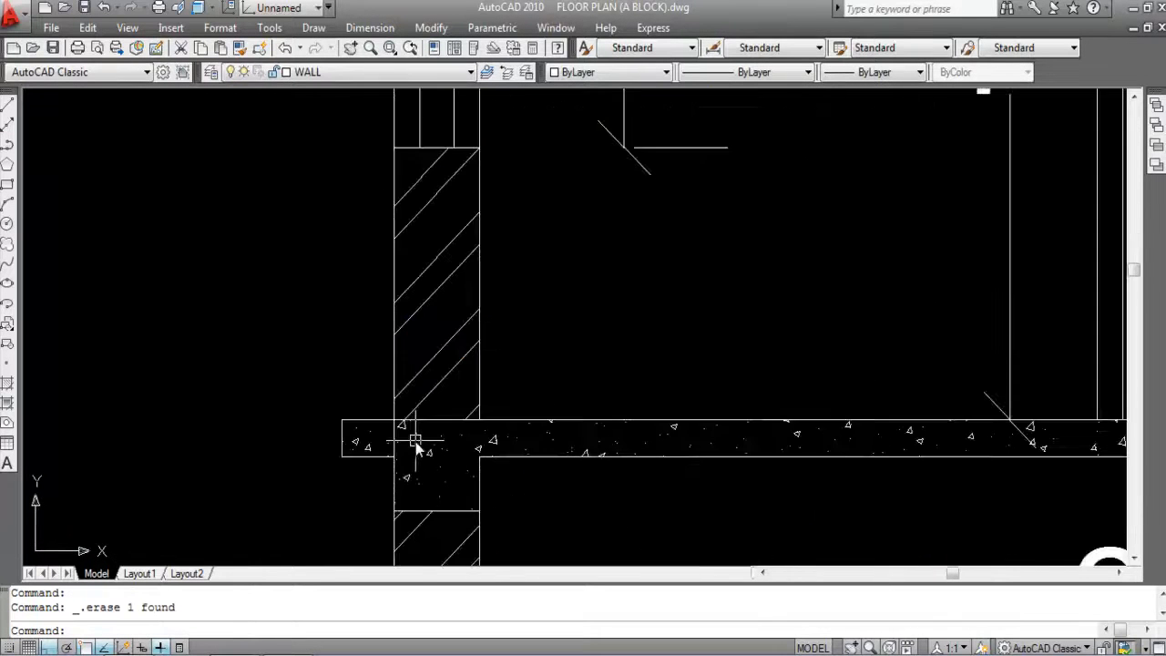
left_click(356, 443)
scroll(468, 260, "down", 5)
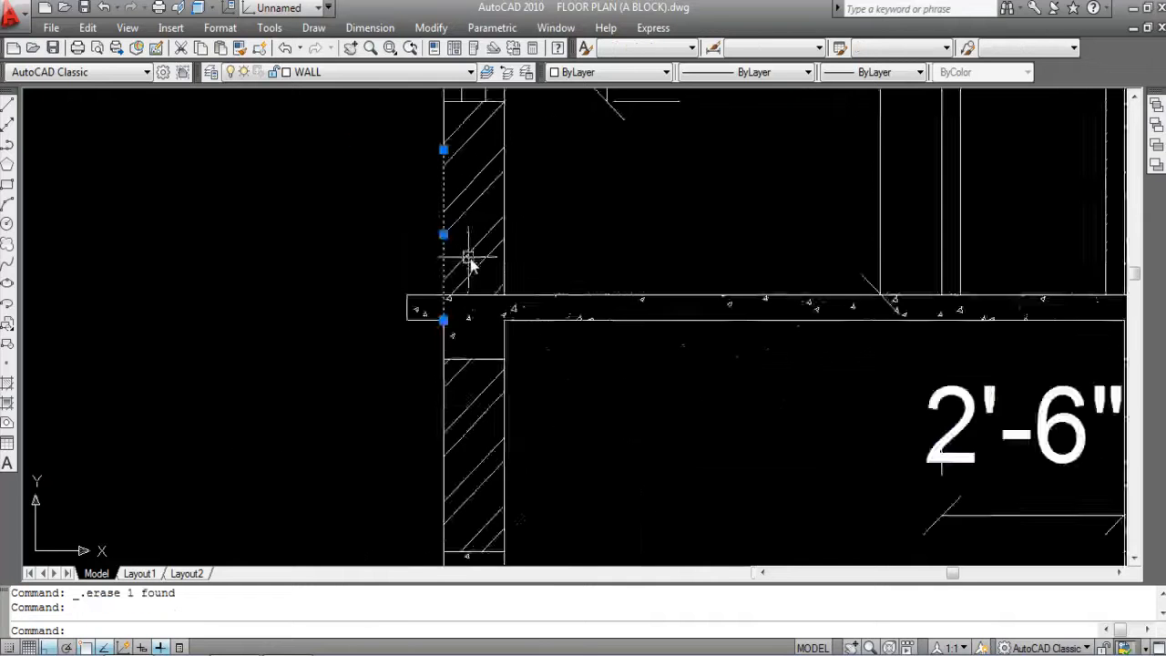
key("Delete")
Step: Erase the remaining vertical guide lines at the left wall on the other slabs, including the one projecting above the roof
scroll(473, 361, "down", 2)
scroll(473, 362, "up", 2)
scroll(474, 383, "down", 3)
scroll(486, 455, "up", 3)
scroll(468, 149, "down", 2)
scroll(471, 156, "up", 6)
scroll(430, 300, "down", 5)
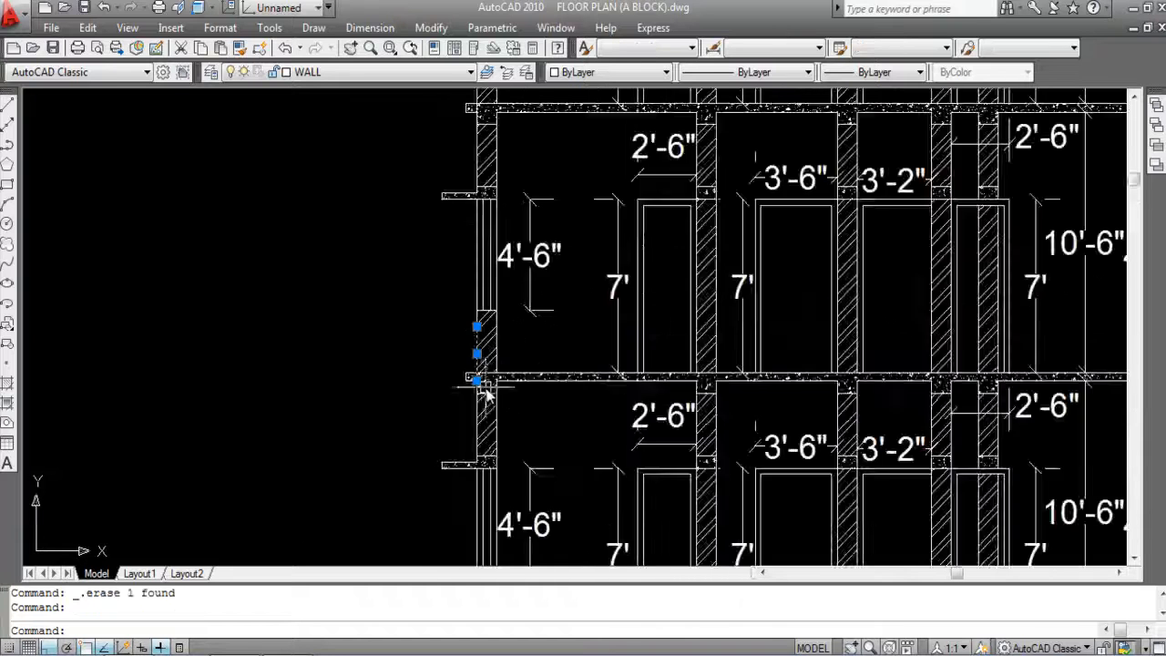
scroll(456, 290, "up", 5)
scroll(470, 273, "up", 1)
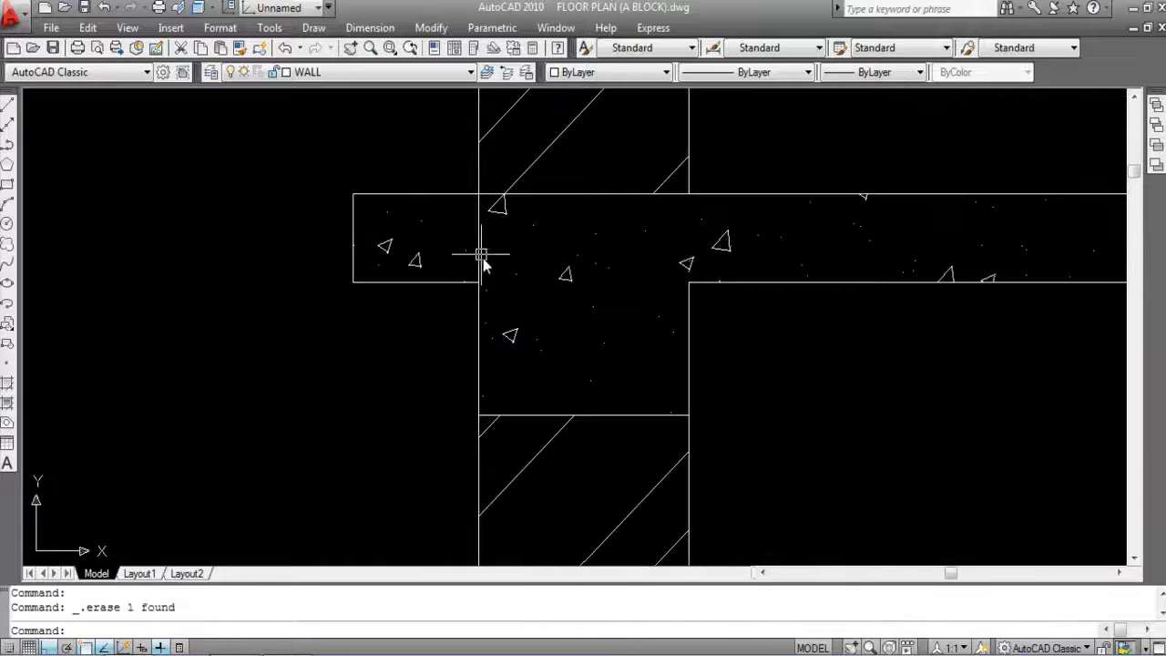
scroll(483, 319, "down", 5)
scroll(513, 360, "down", 5)
scroll(511, 244, "up", 9)
left_click(523, 263)
left_click(400, 195)
key("Delete")
scroll(401, 186, "down", 7)
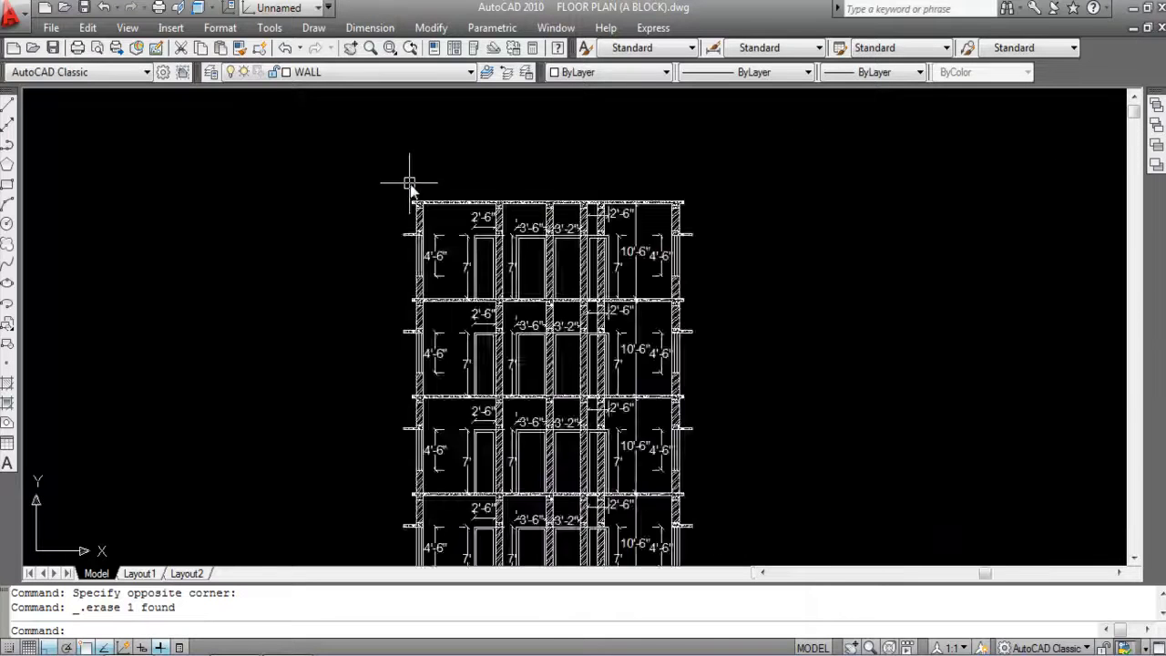
Step: Examine the stacked section from footings to roof, comparing it with the multi-storey front elevation and the floor plan
scroll(536, 364, "up", 5)
scroll(538, 405, "up", 1)
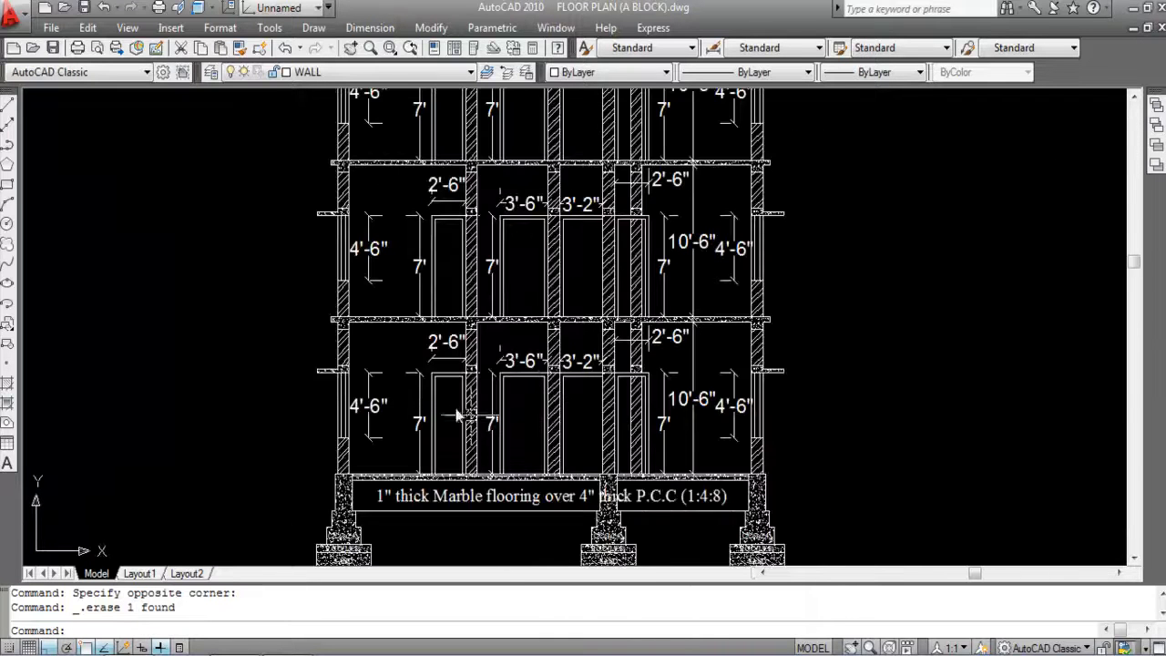
scroll(492, 416, "down", 2)
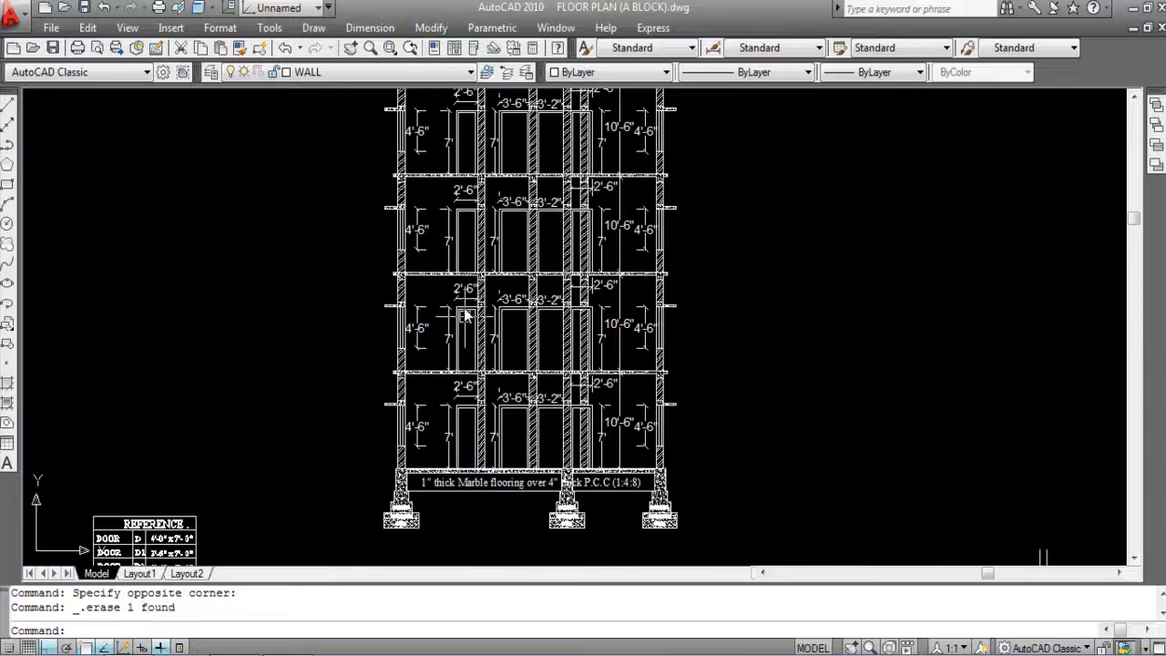
scroll(547, 378, "down", 2)
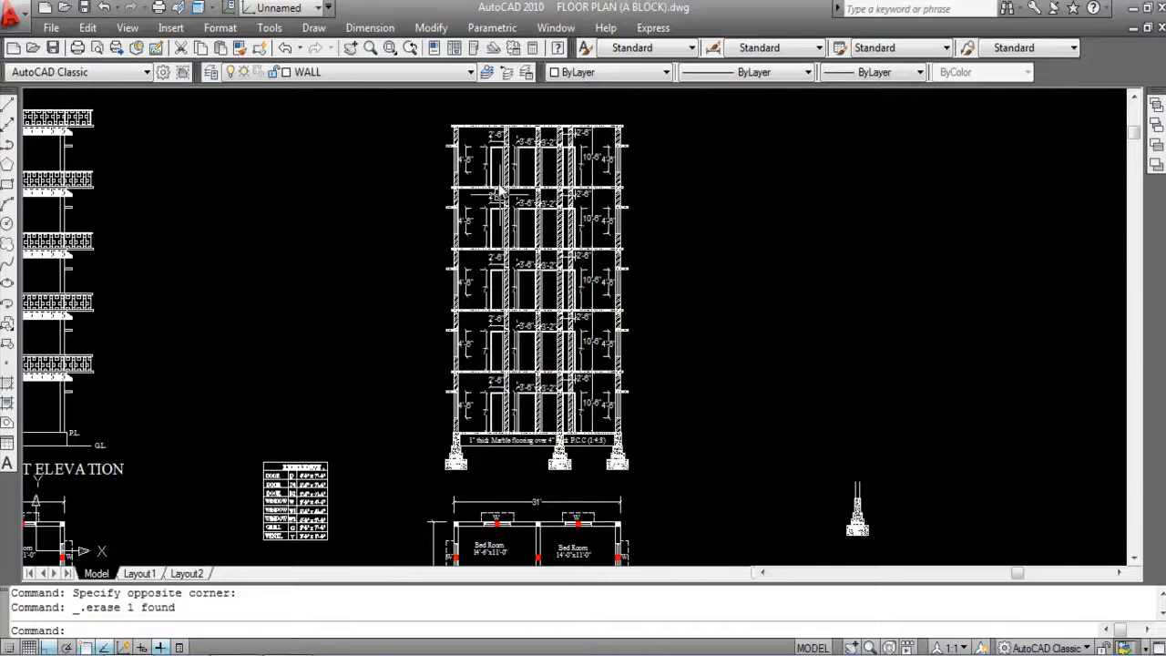
scroll(560, 224, "up", 2)
scroll(572, 228, "down", 2)
scroll(570, 205, "up", 3)
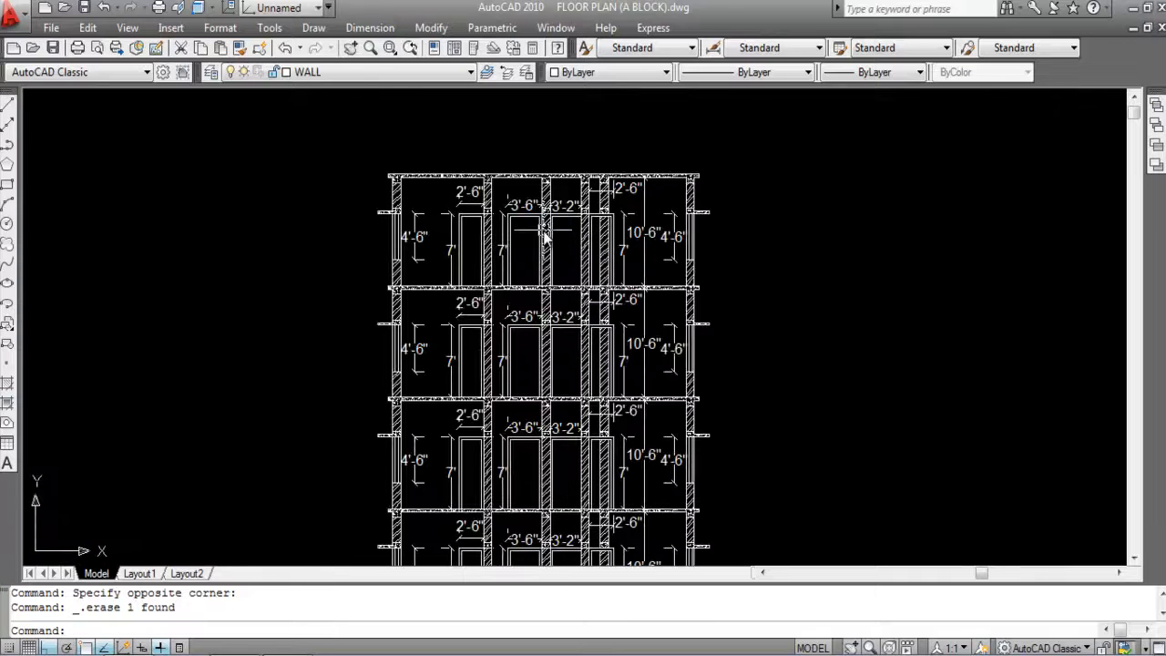
scroll(518, 168, "down", 4)
scroll(519, 168, "down", 3)
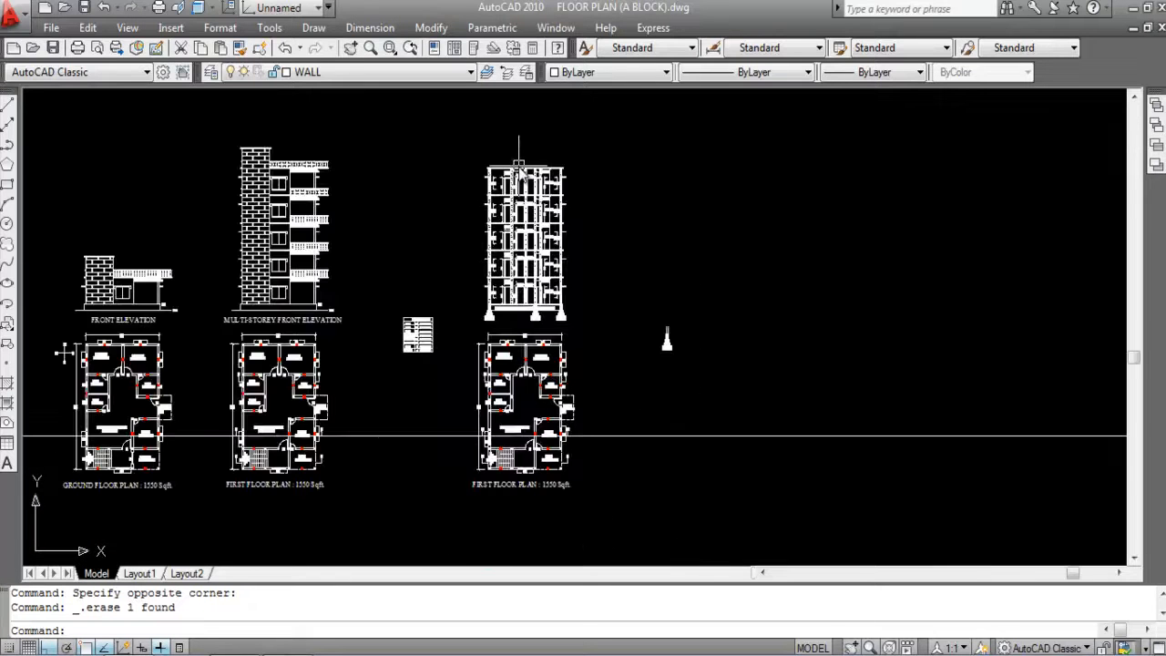
scroll(546, 510, "up", 4)
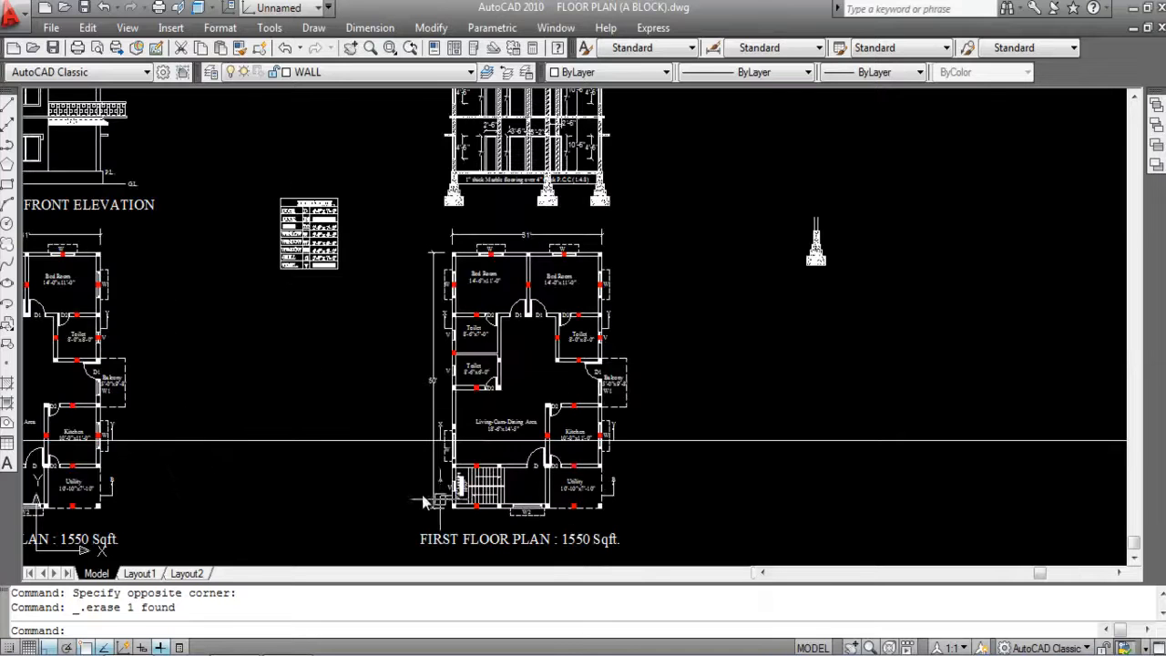
scroll(501, 478, "down", 2)
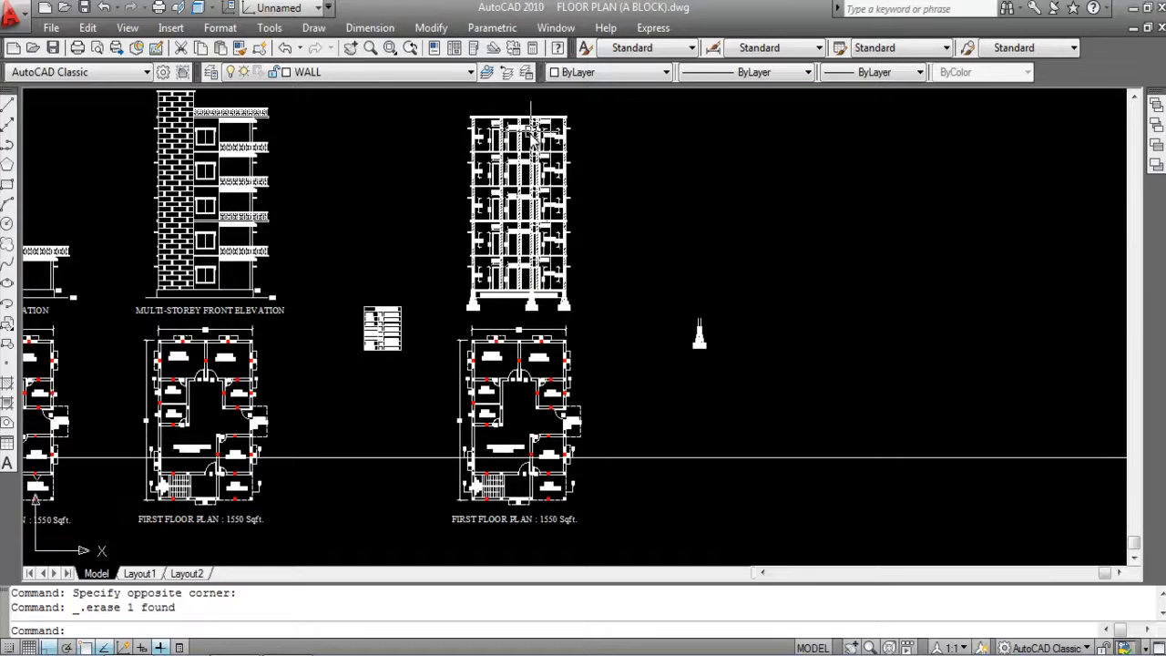
scroll(528, 182, "down", 2)
scroll(519, 306, "up", 4)
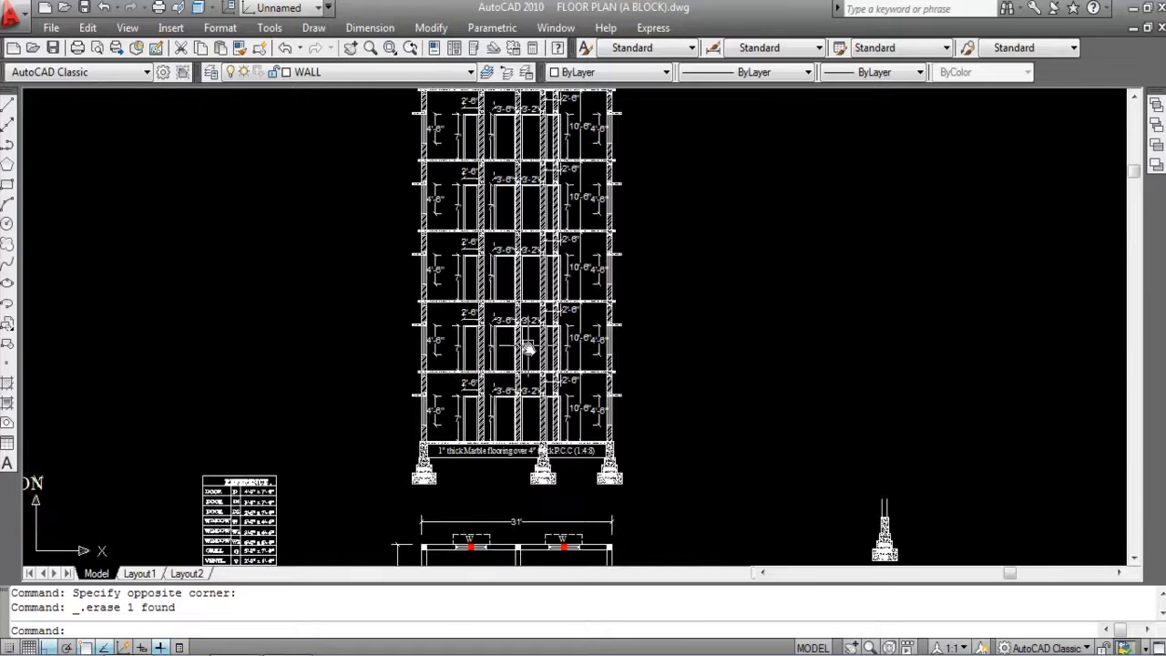
scroll(527, 344, "down", 2)
Step: Offset the topmost roof slab's upper edge 2'-6" upward to form the parapet's top line
scroll(515, 177, "up", 3)
scroll(431, 213, "up", 2)
scroll(431, 212, "up", 1)
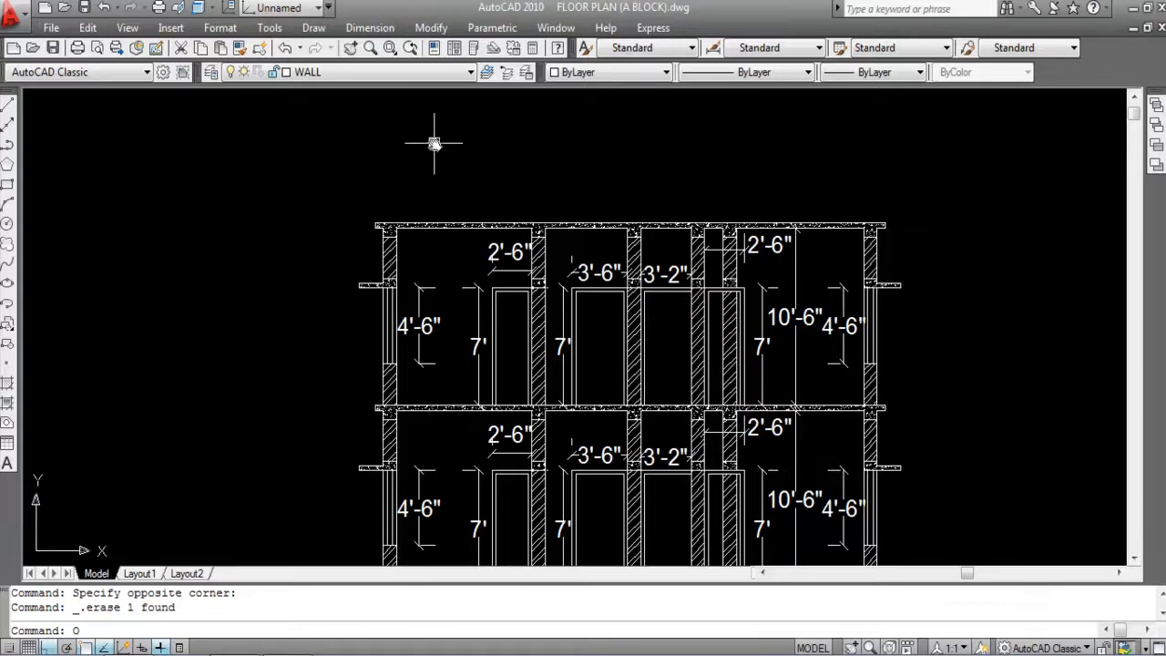
key("Return")
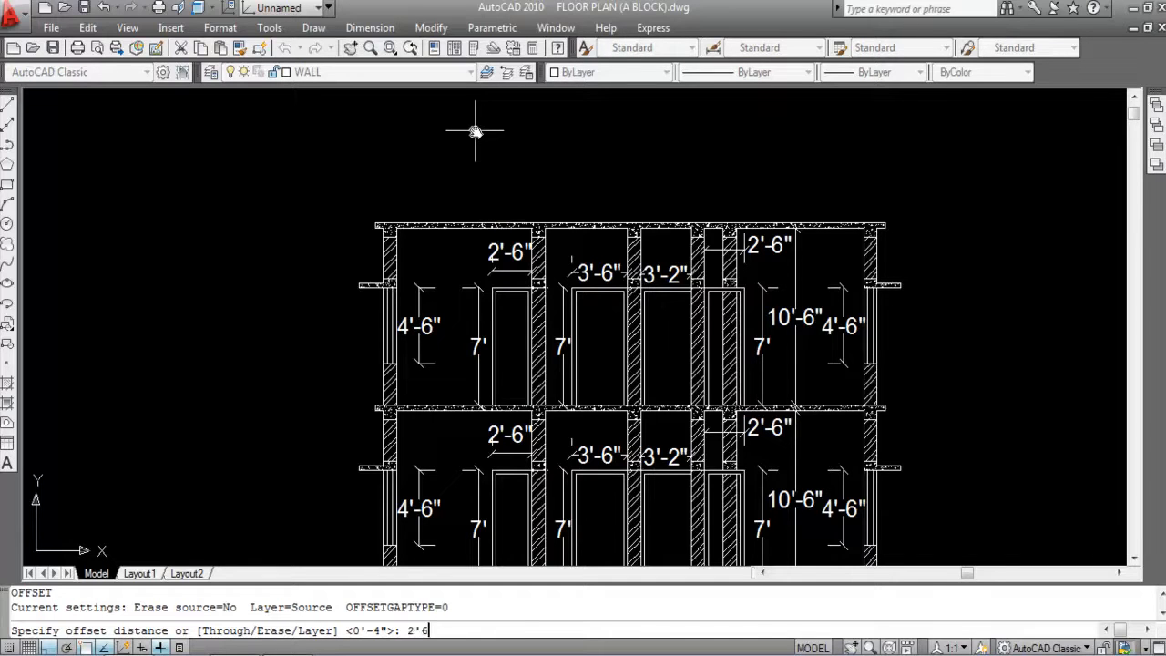
type("2'6")
key("Return")
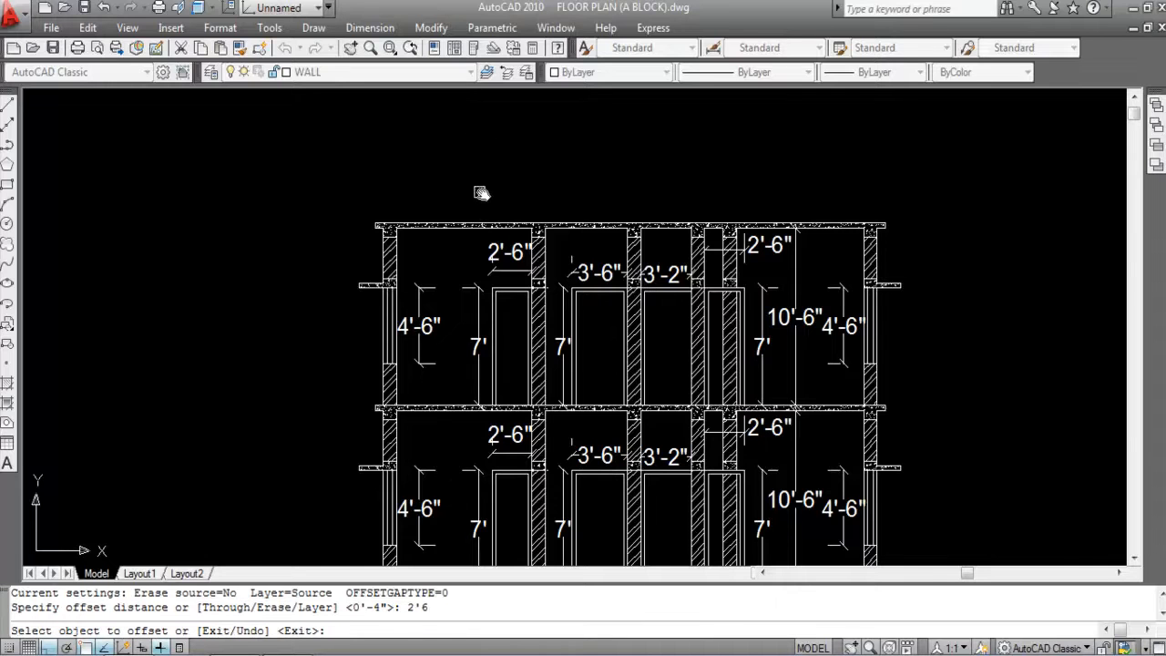
scroll(478, 190, "up", 4)
left_click(484, 254)
scroll(486, 246, "down", 5)
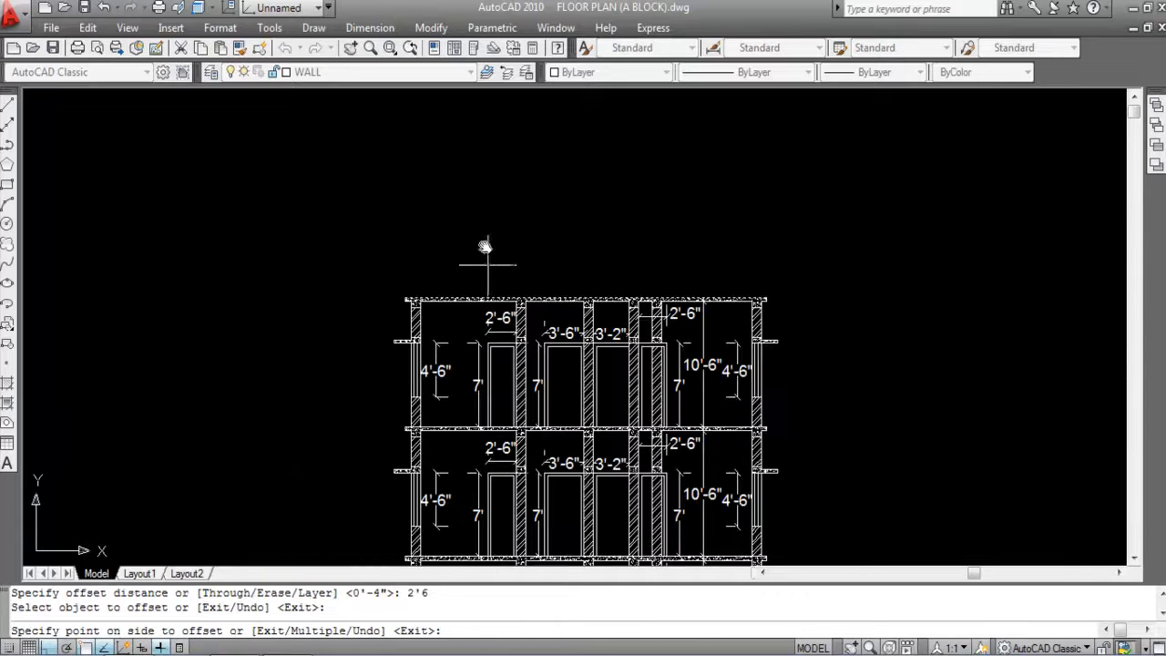
left_click(479, 192)
key("Escape")
Step: Extend the outer face lines of the left and right outer walls up to the parapet's top line
scroll(780, 311, "up", 3)
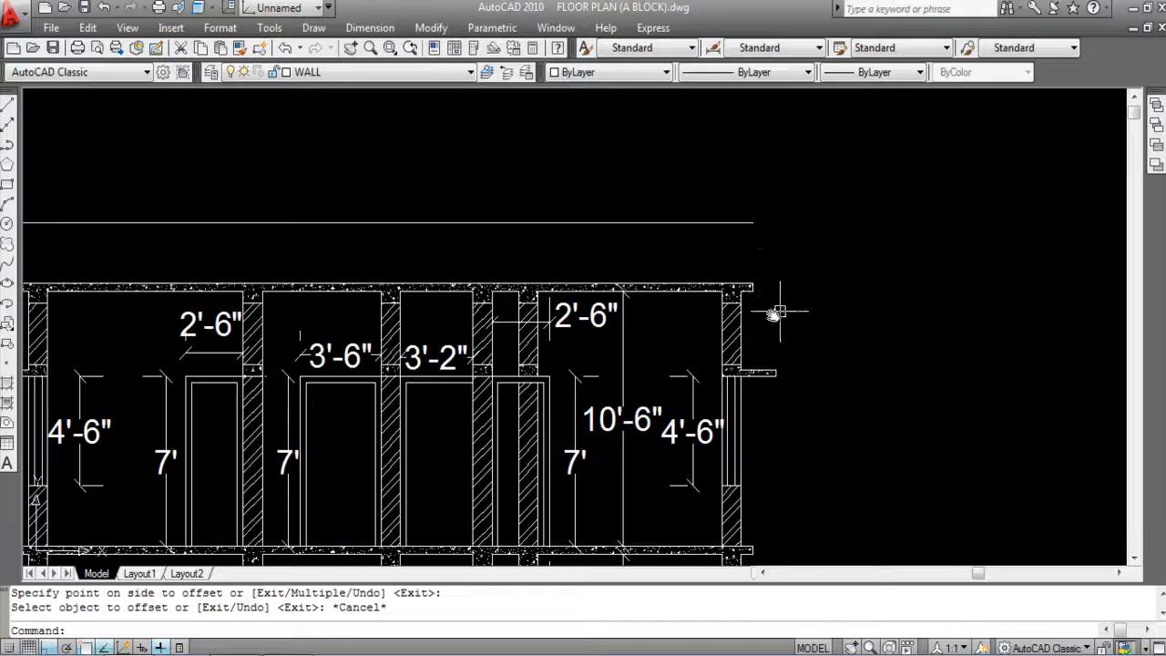
scroll(742, 304, "down", 2)
scroll(289, 310, "up", 3)
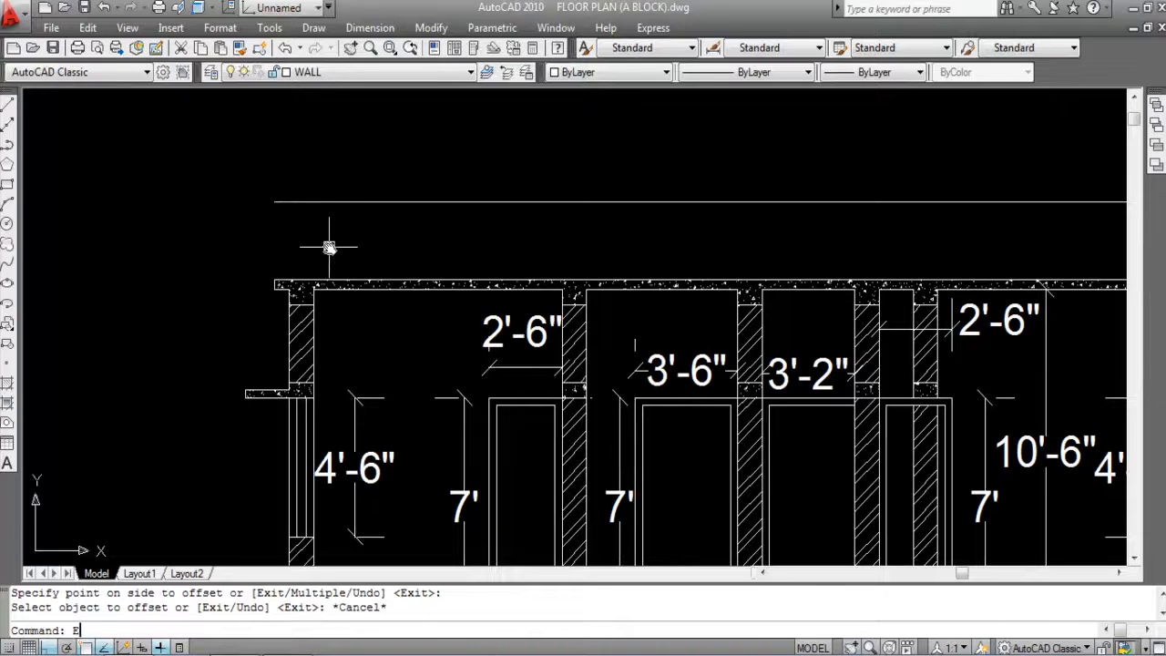
type("EX")
key("Return")
left_click(354, 224)
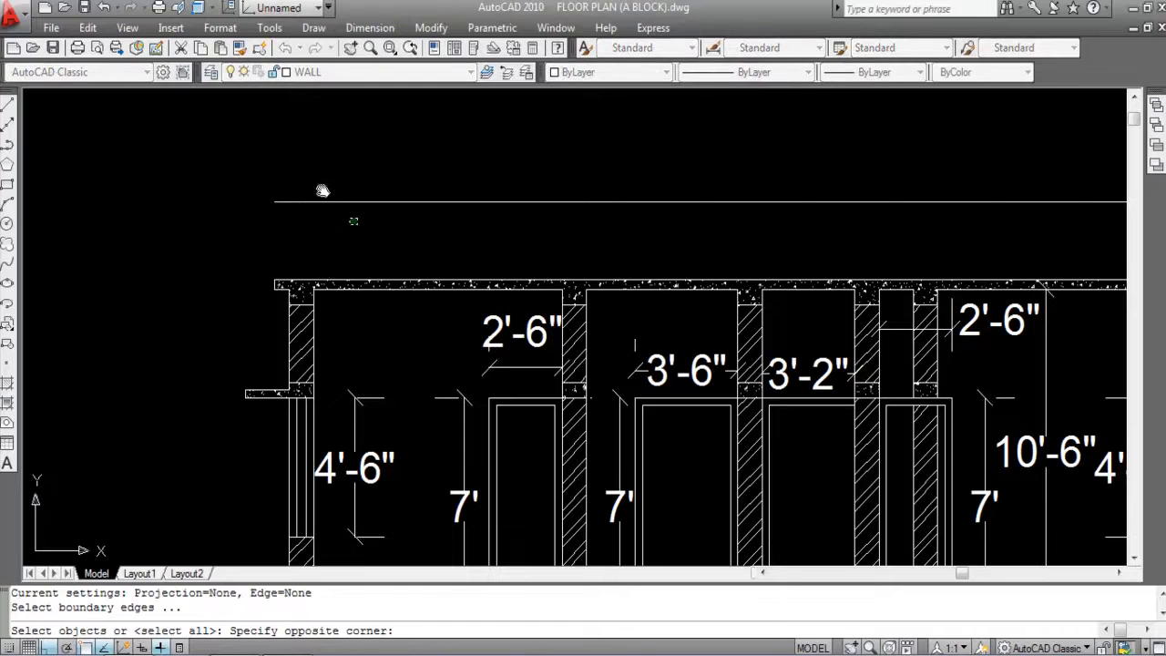
left_click(307, 169)
key("Return")
scroll(287, 300, "up", 2)
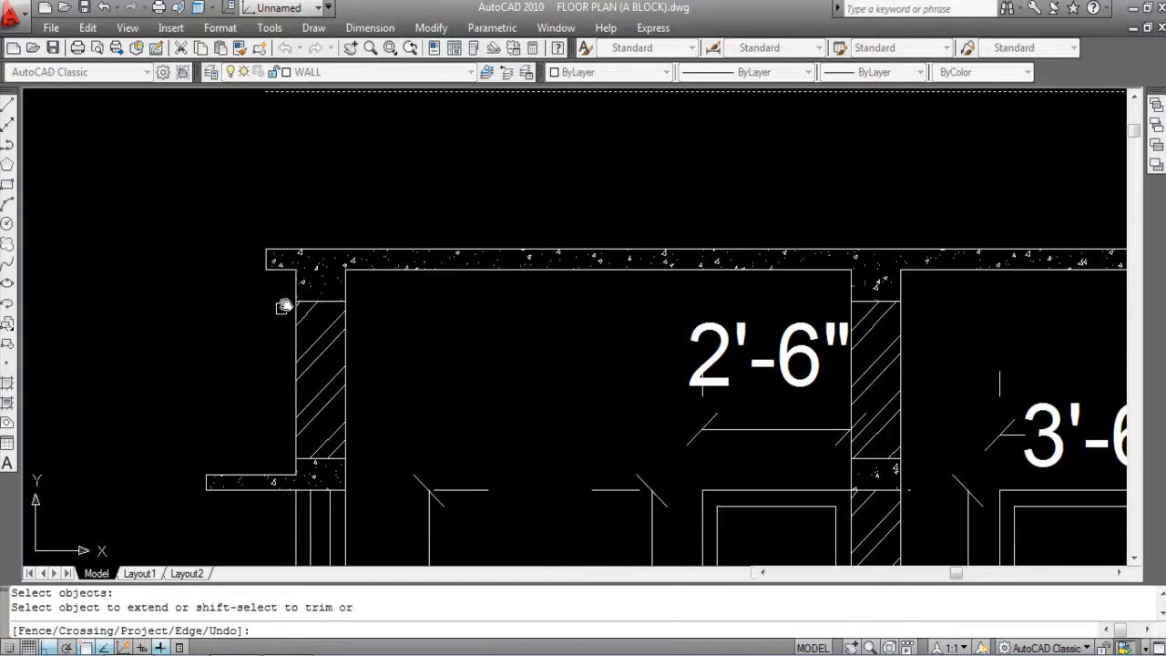
left_click(293, 293)
scroll(244, 294, "down", 4)
scroll(529, 291, "up", 4)
left_click(497, 263)
scroll(583, 301, "down", 4)
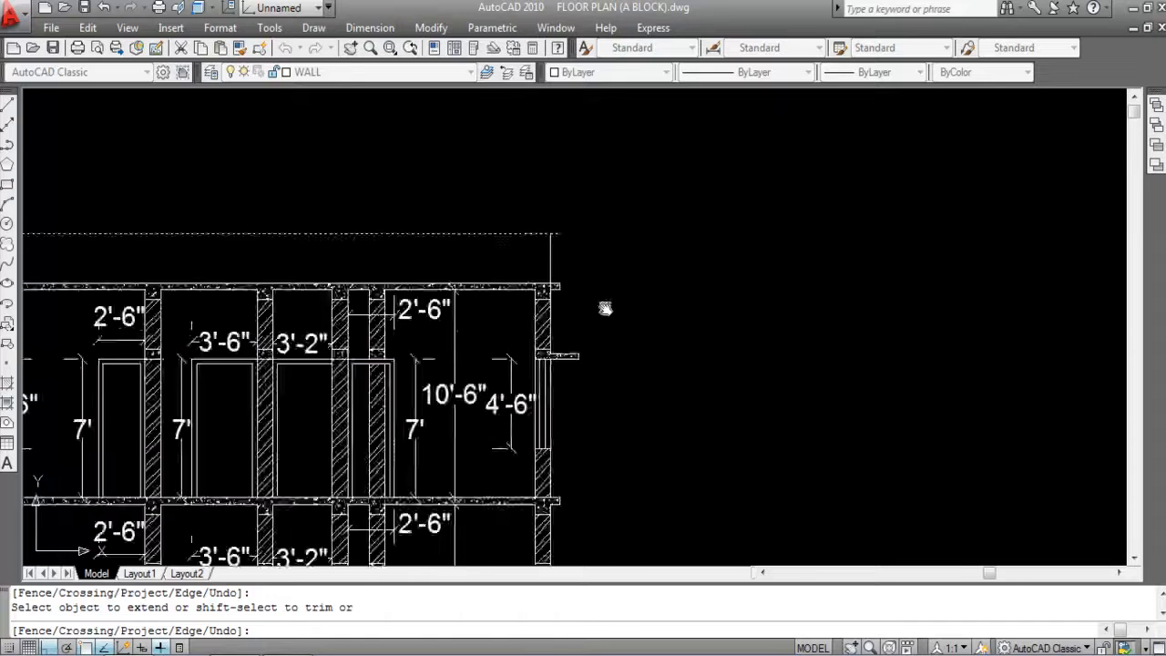
key("Escape")
Step: Trim the parapet top line's overhanging ends and the extended wall lines inside the roof slab at both outer walls
scroll(602, 305, "up", 2)
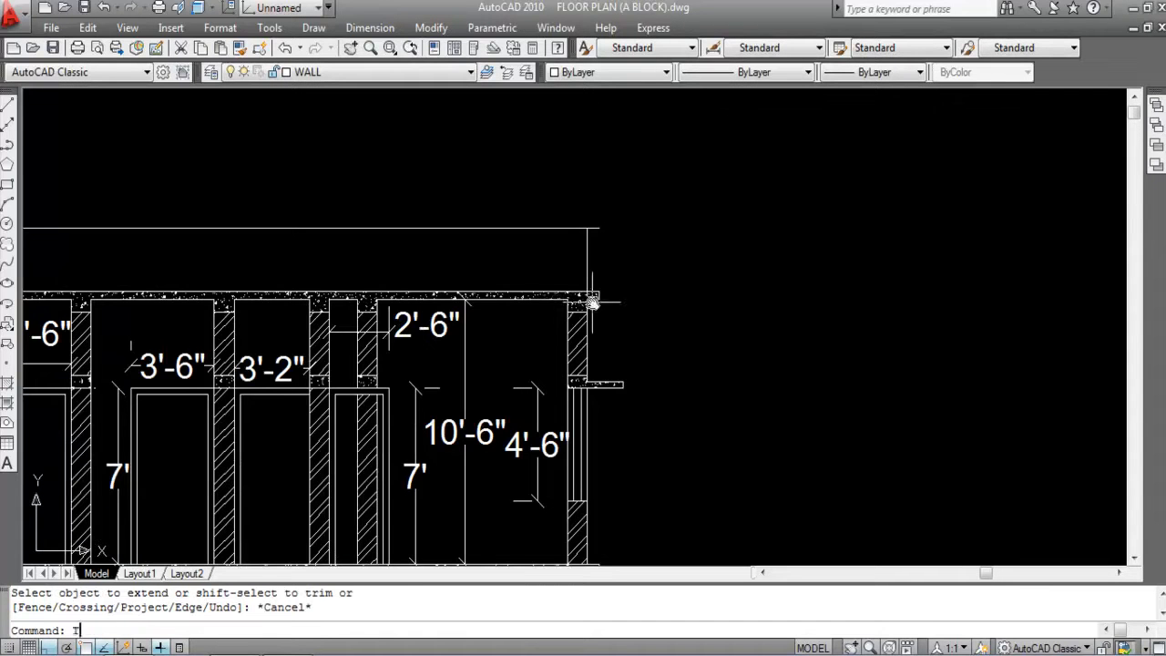
type("TR")
key("Return")
key("Return")
left_click(596, 229)
scroll(592, 305, "up", 3)
scroll(583, 267, "up", 3)
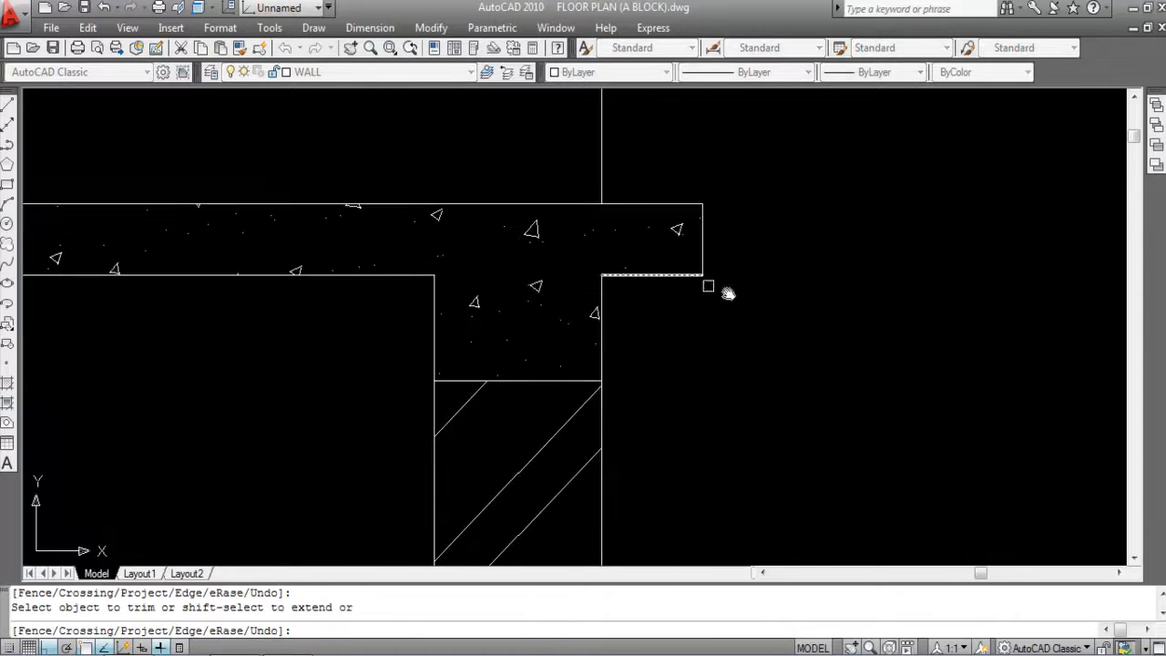
scroll(669, 276, "down", 8)
scroll(224, 303, "up", 8)
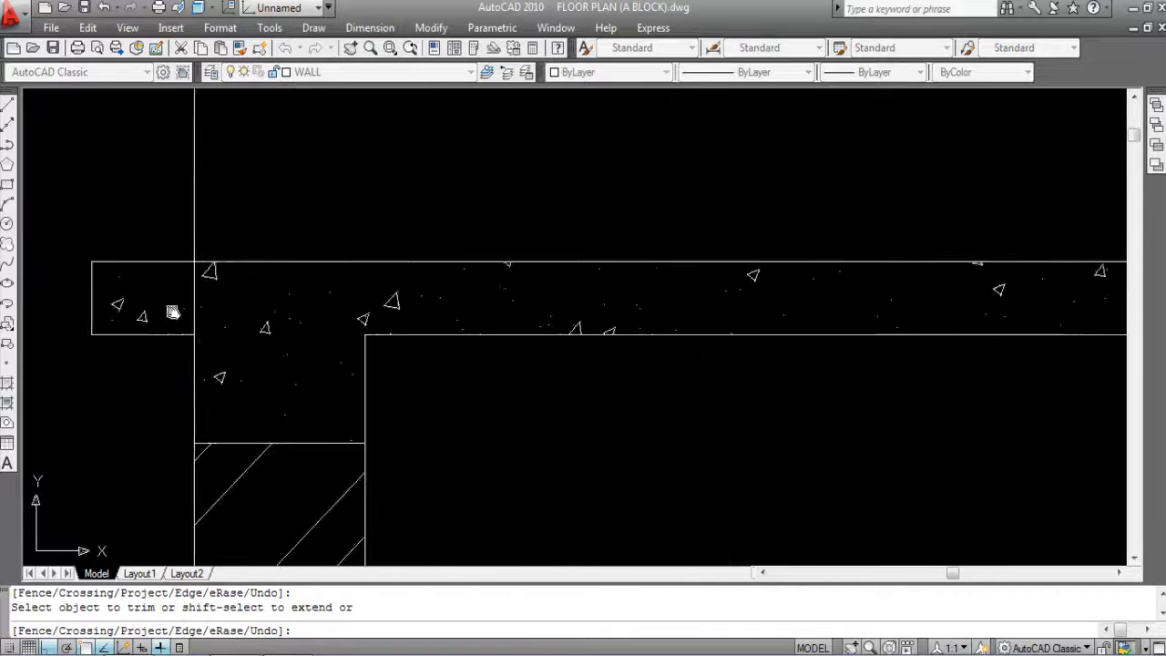
scroll(300, 409, "down", 5)
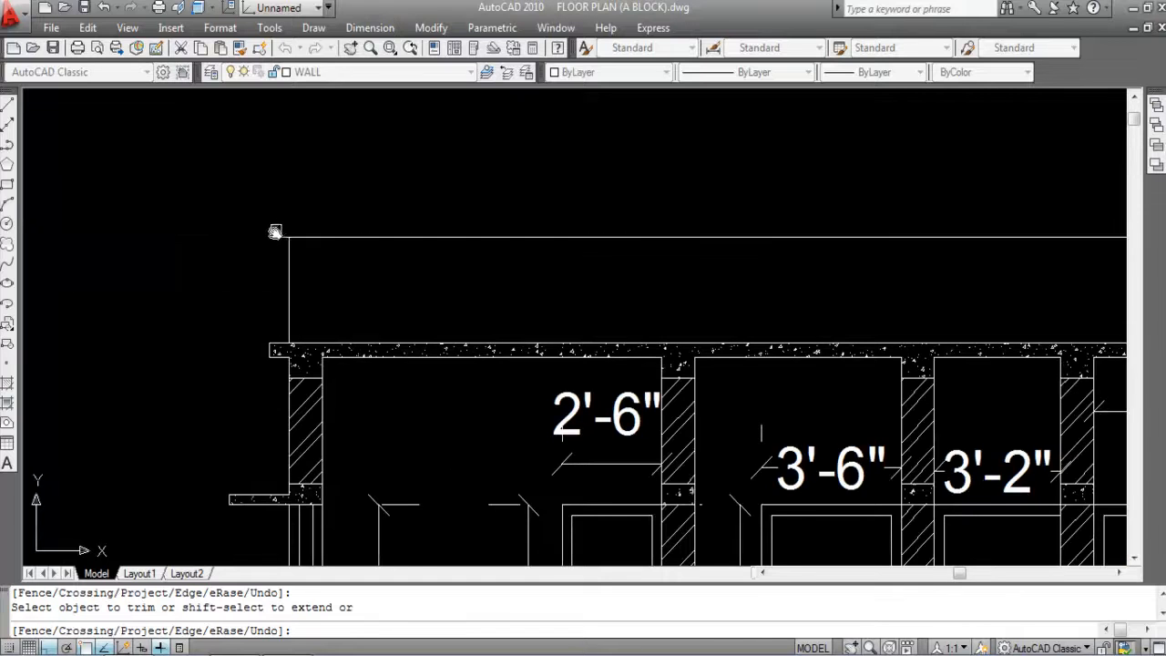
scroll(274, 246, "down", 5)
key("Escape")
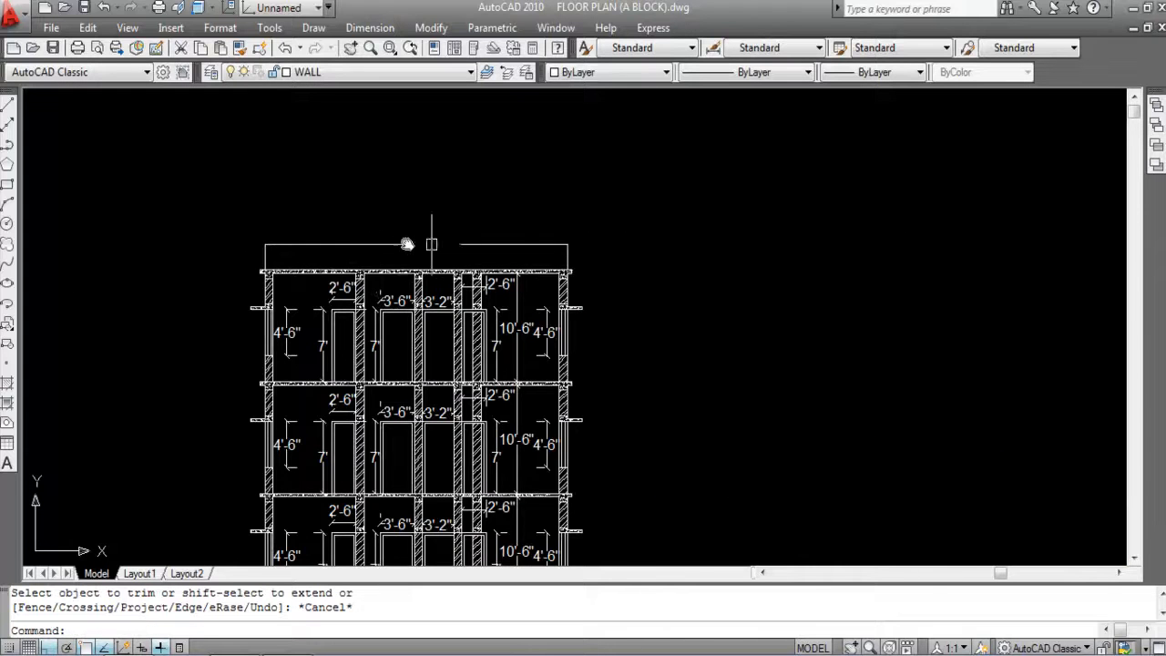
scroll(387, 255, "up", 2)
scroll(664, 261, "down", 2)
scroll(523, 256, "up", 3)
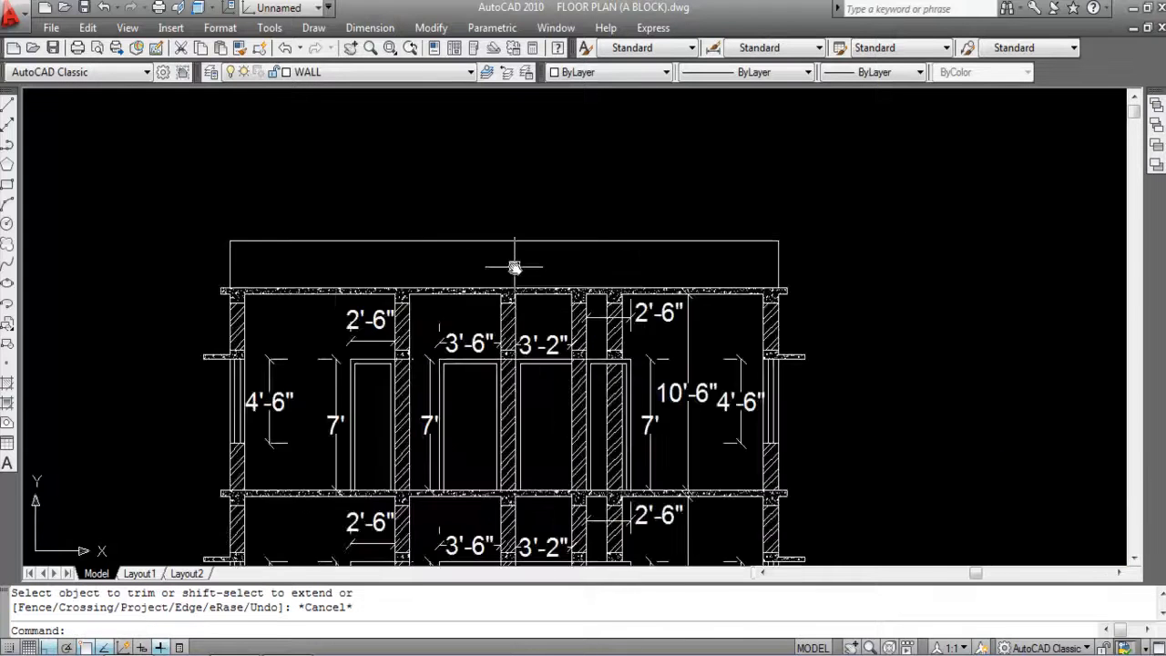
Step: Save the drawing and review the five-storey section from its footings to the roof parapet
key("ctrl+s")
scroll(517, 175, "down", 3)
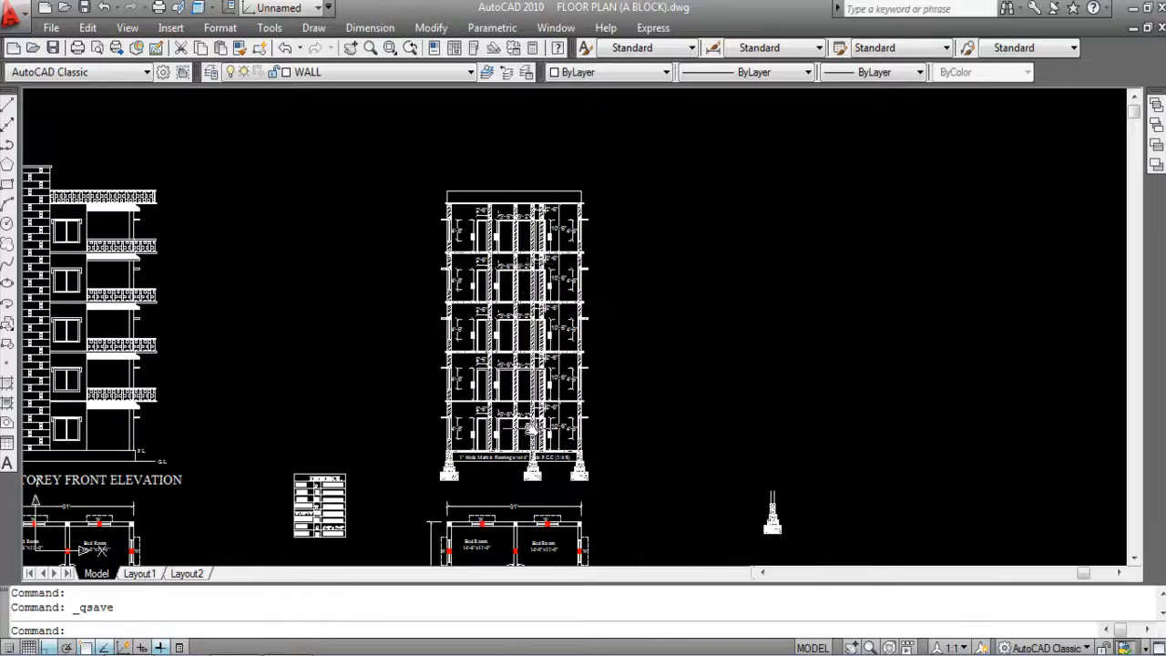
scroll(378, 447, "up", 3)
scroll(504, 426, "down", 2)
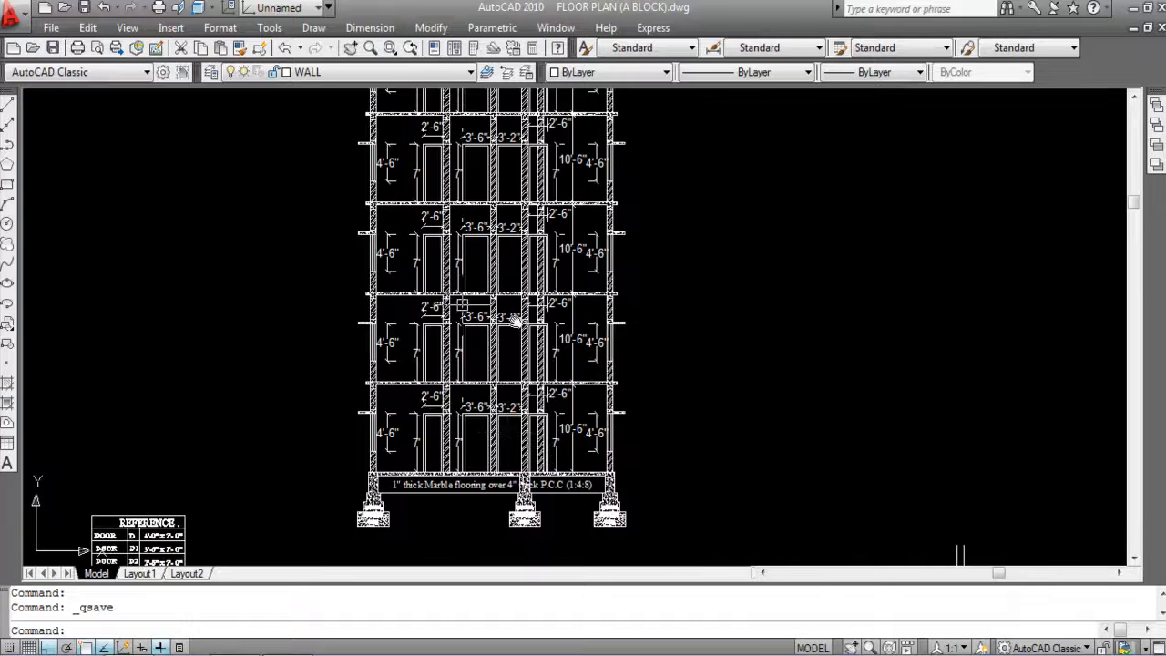
scroll(492, 372, "down", 2)
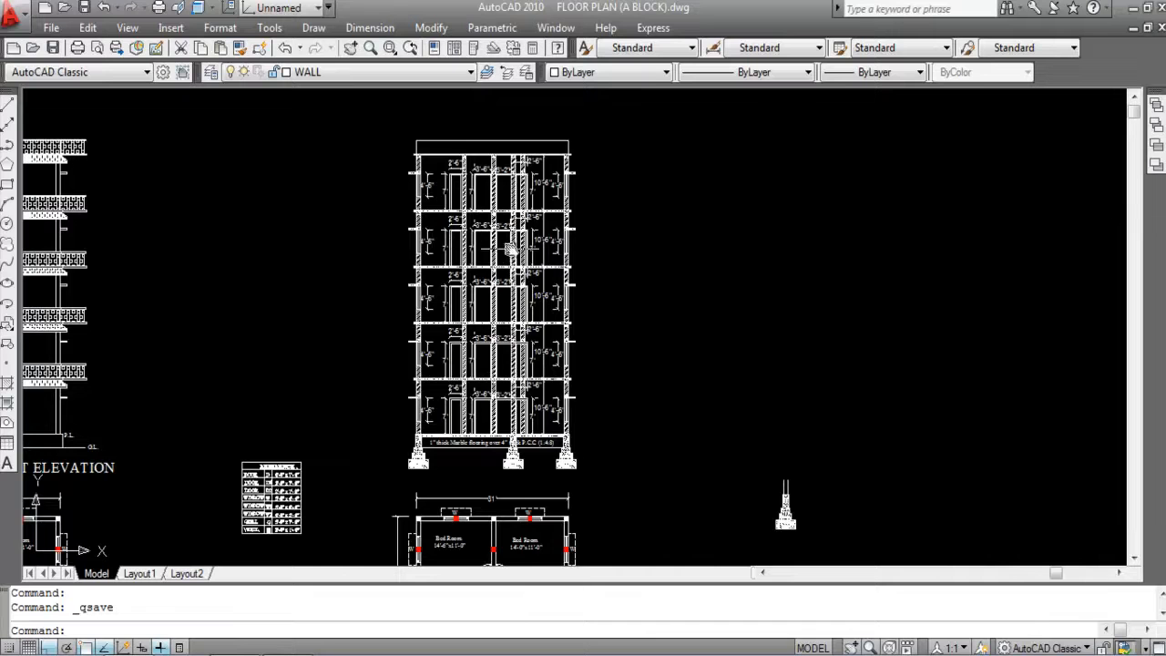
scroll(466, 157, "up", 2)
scroll(476, 208, "down", 3)
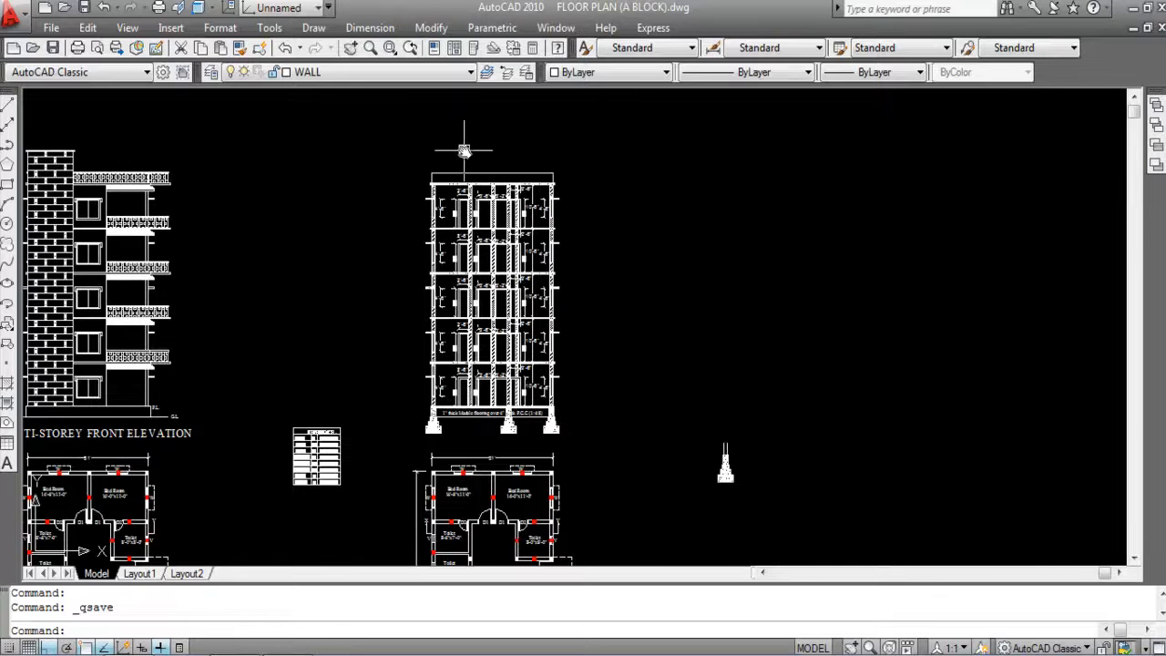
scroll(465, 156, "up", 3)
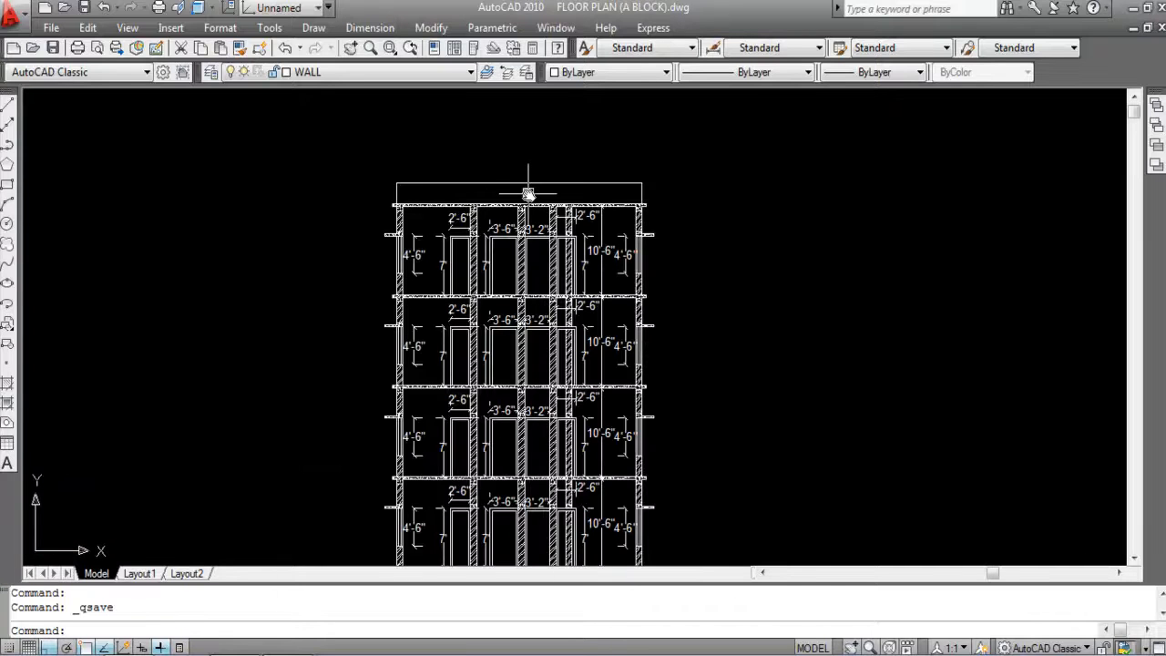
scroll(448, 128, "down", 4)
Step: Copy the marble flooring note from the plinth about 57' straight up into the parapet above the topmost roof slab
scroll(474, 351, "up", 5)
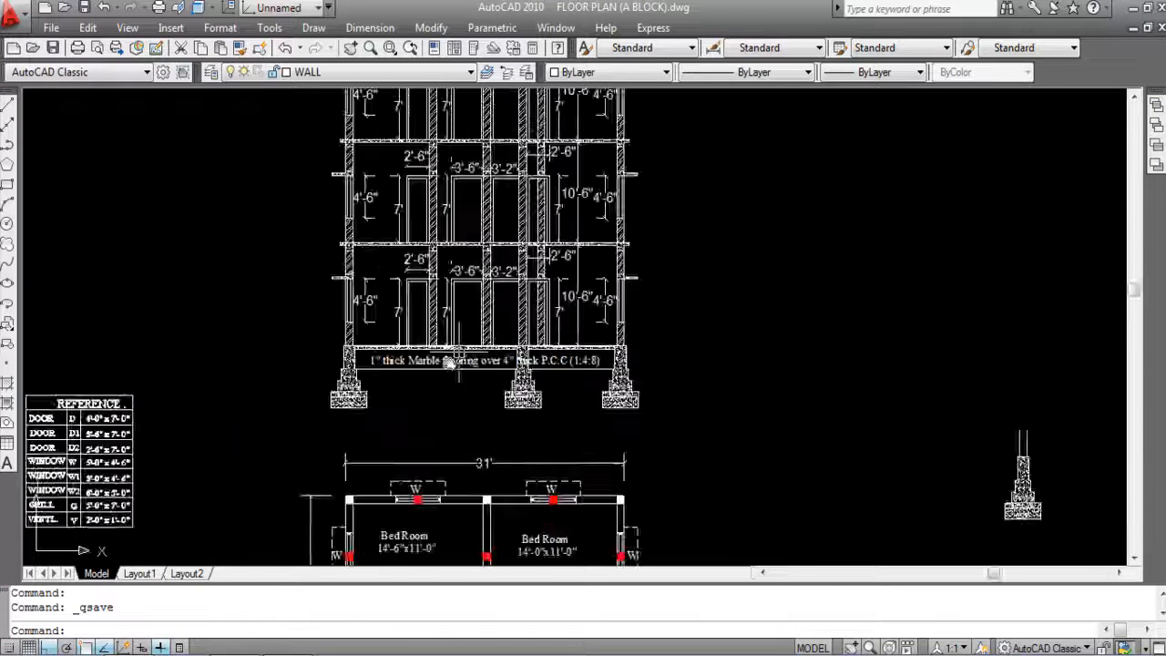
left_click(444, 358)
type("co")
key("Return")
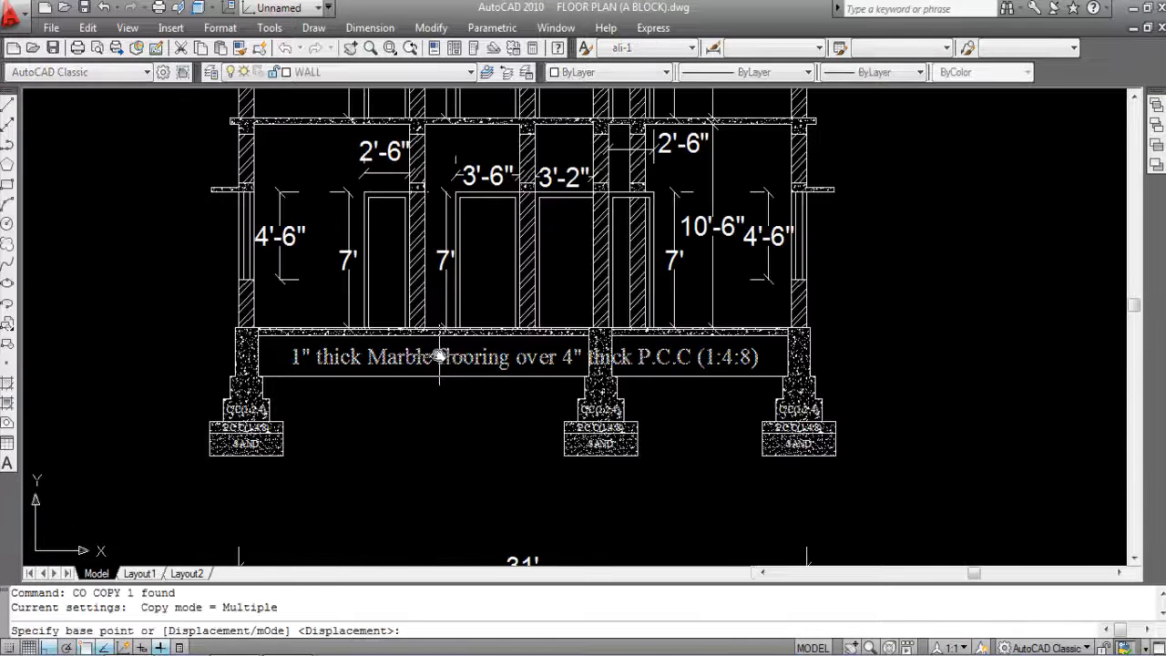
left_click(443, 355)
scroll(469, 476, "down", 5)
scroll(455, 160, "up", 5)
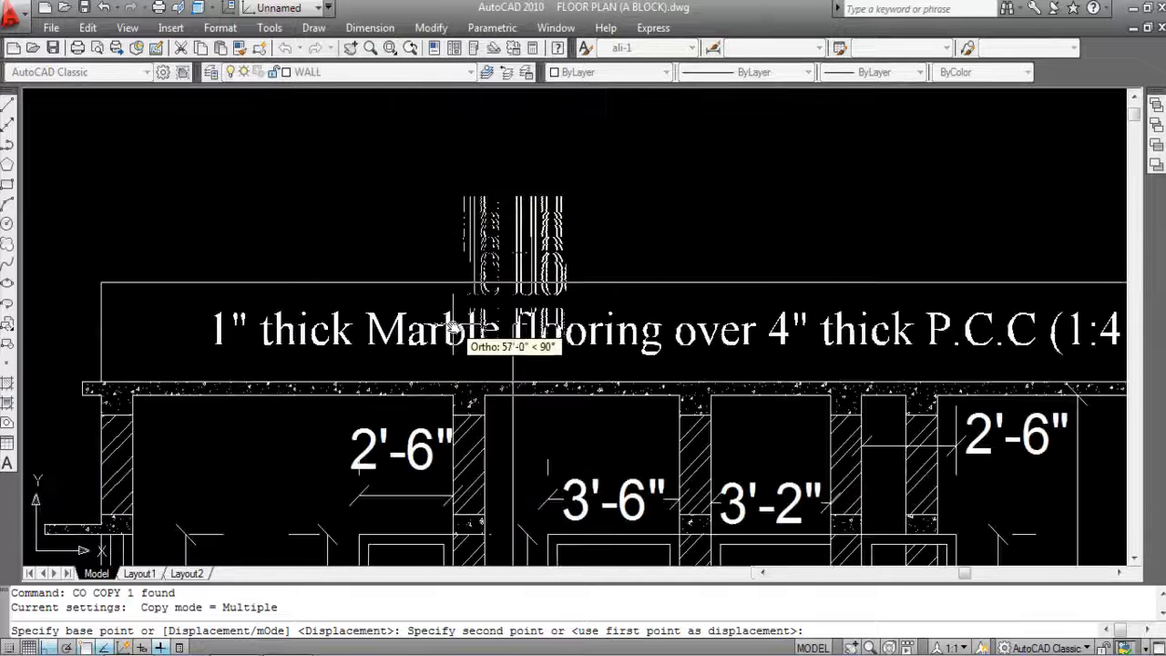
left_click(451, 326)
key("Escape")
Step: Change the copied note in the parapet to read 2'-6" Parapet wall over 4" thick R.C.C (1:2:4) Roof slab
scroll(474, 337, "down", 5)
scroll(492, 337, "up", 5)
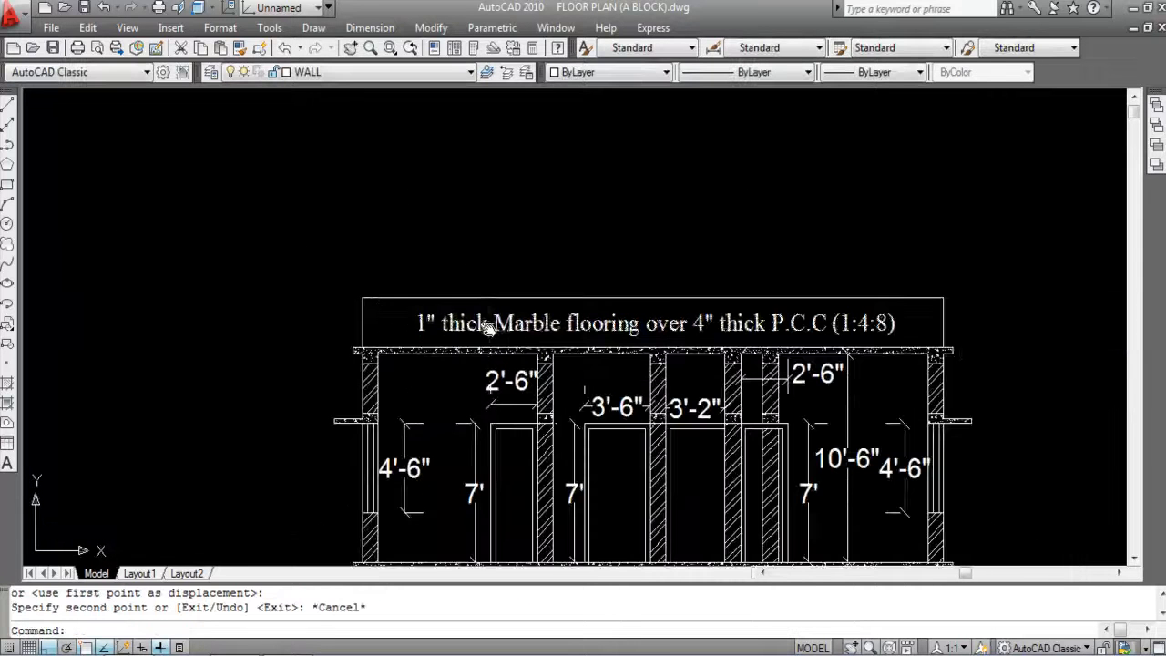
left_click(489, 328)
double_click(489, 328)
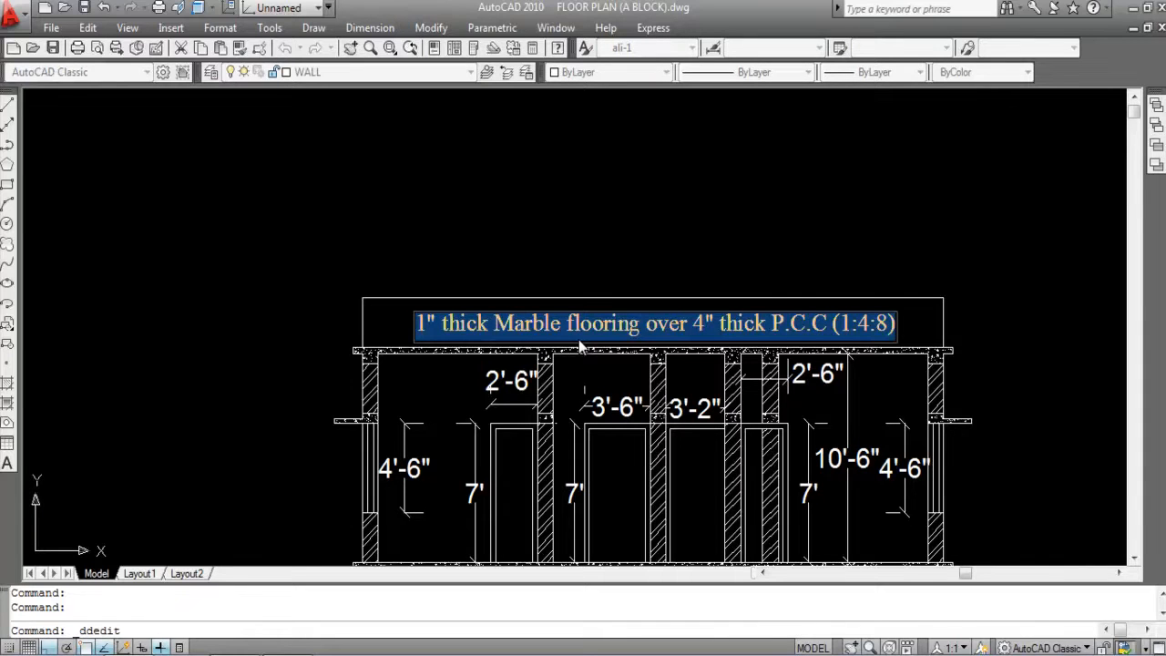
type("2'-6\"")
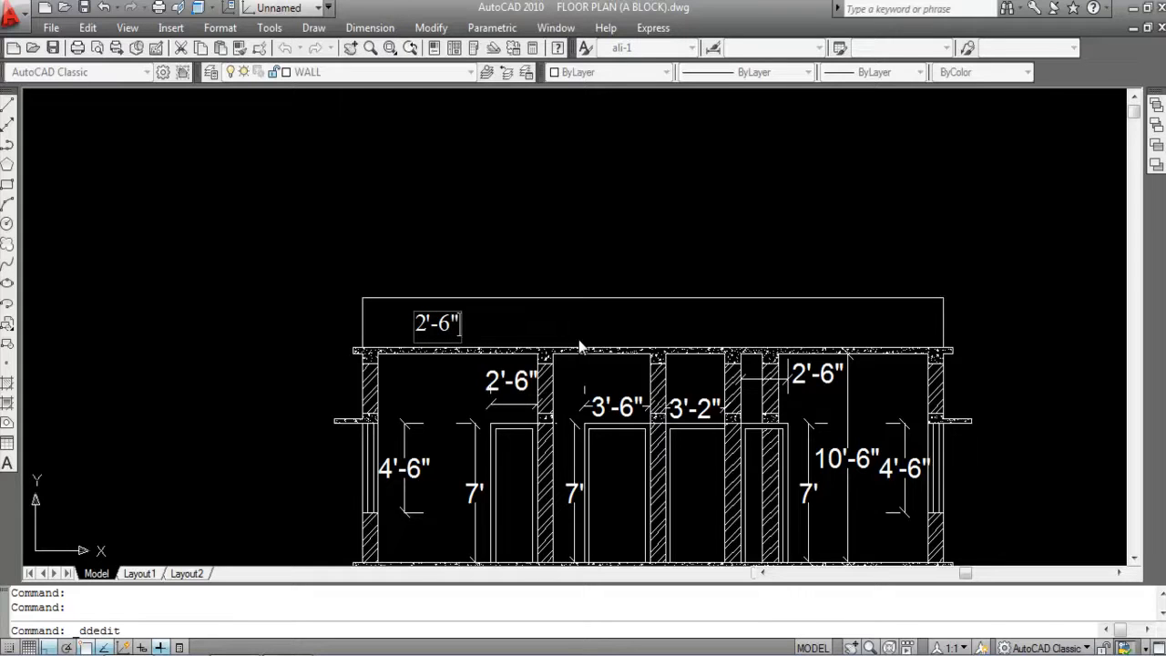
type("PAR")
key("BackSpace")
key("BackSpace")
key("Caps_Lock")
type("ara")
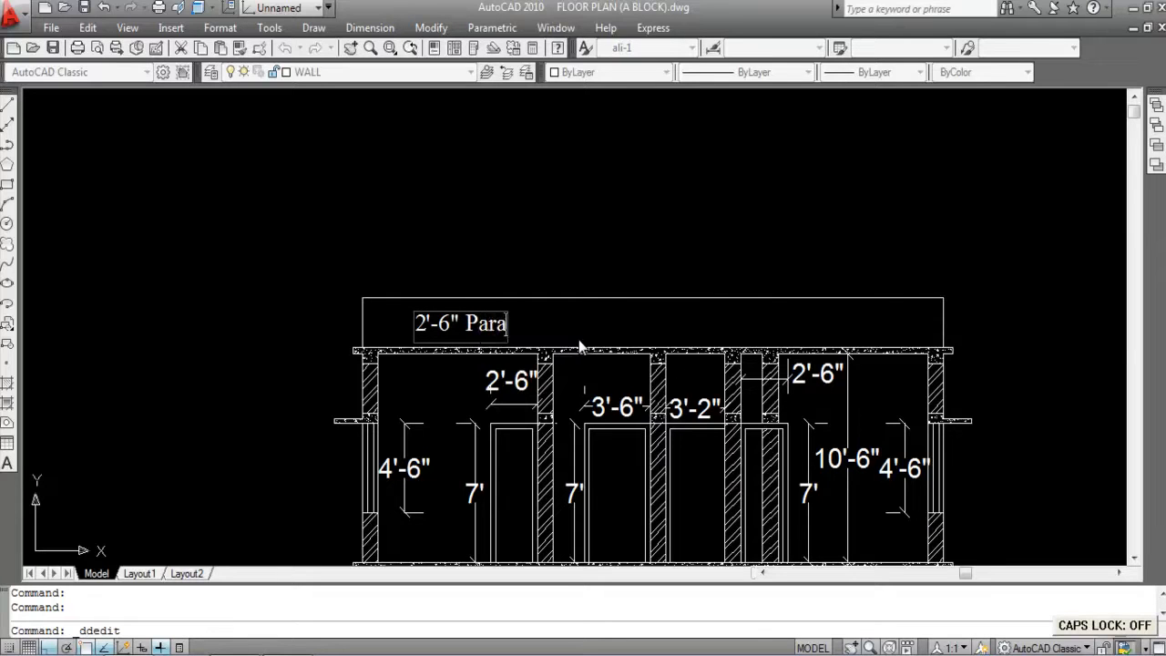
type("pet wall")
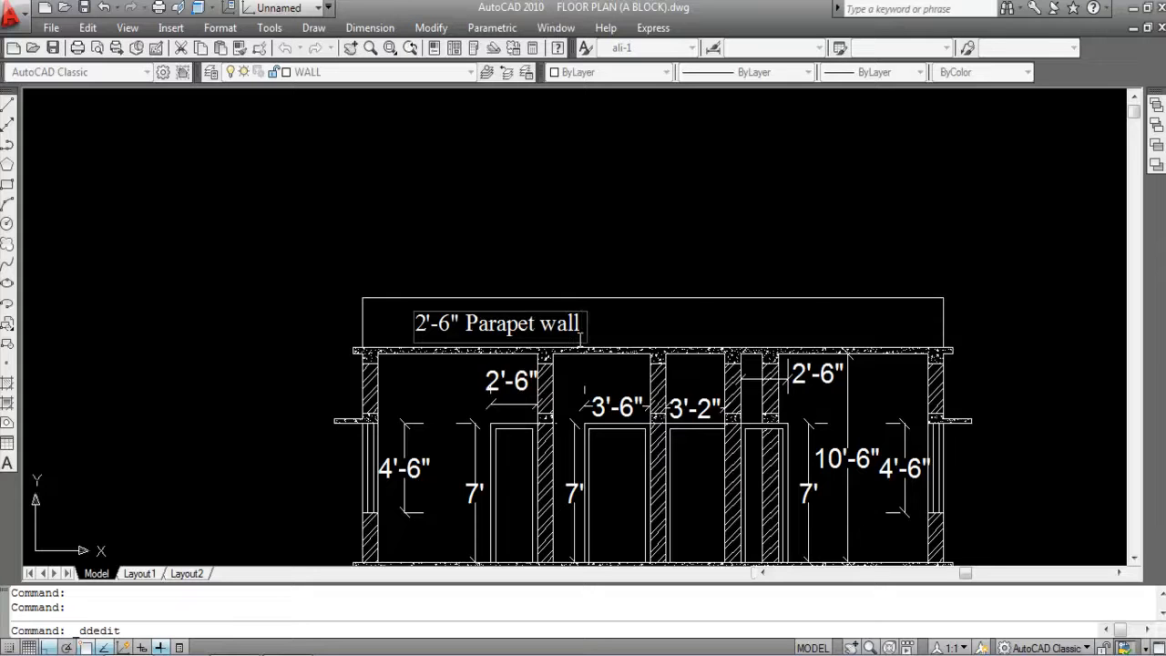
type("over")
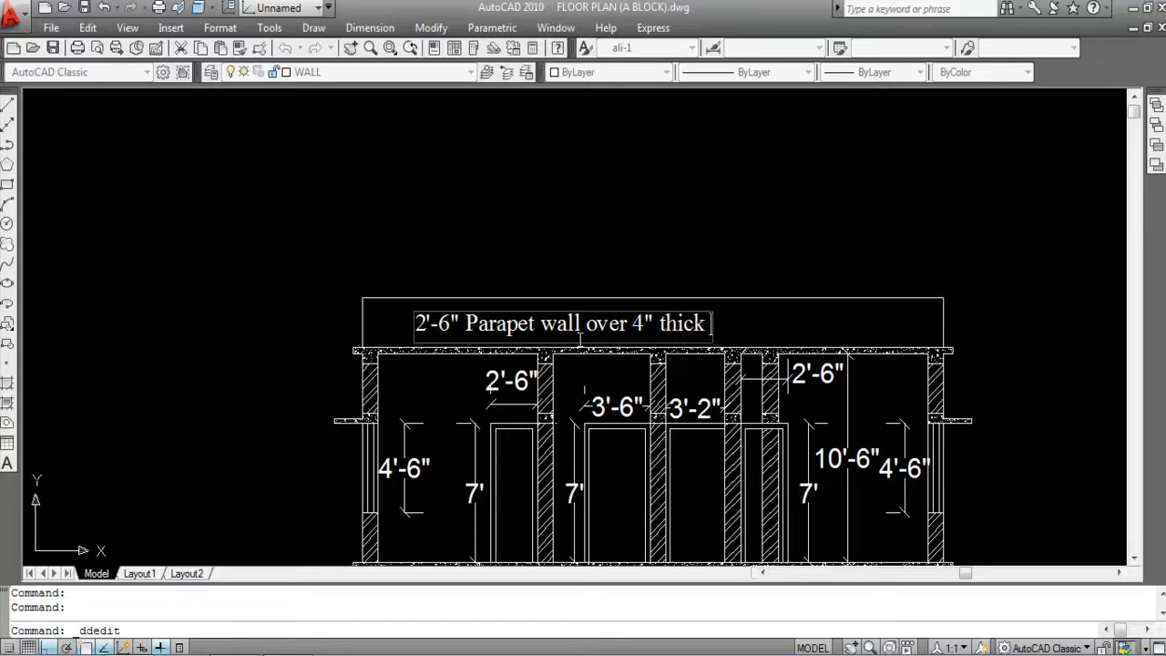
type("4\" thick")
key("Caps_Lock")
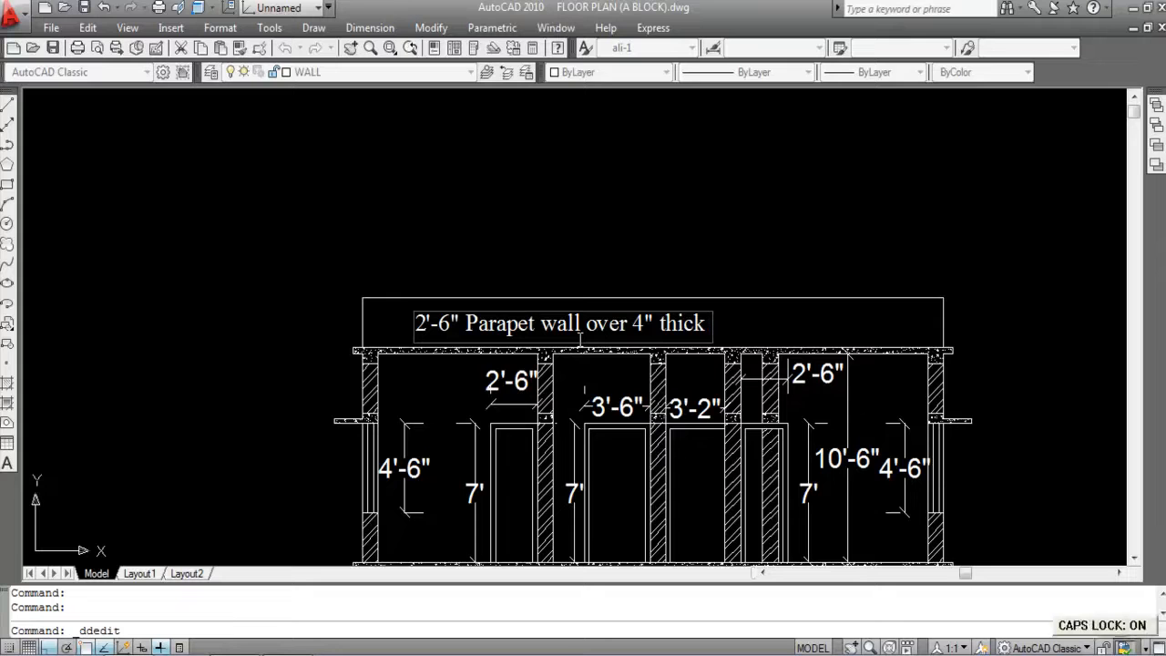
type("R.C.C (1:2:4")
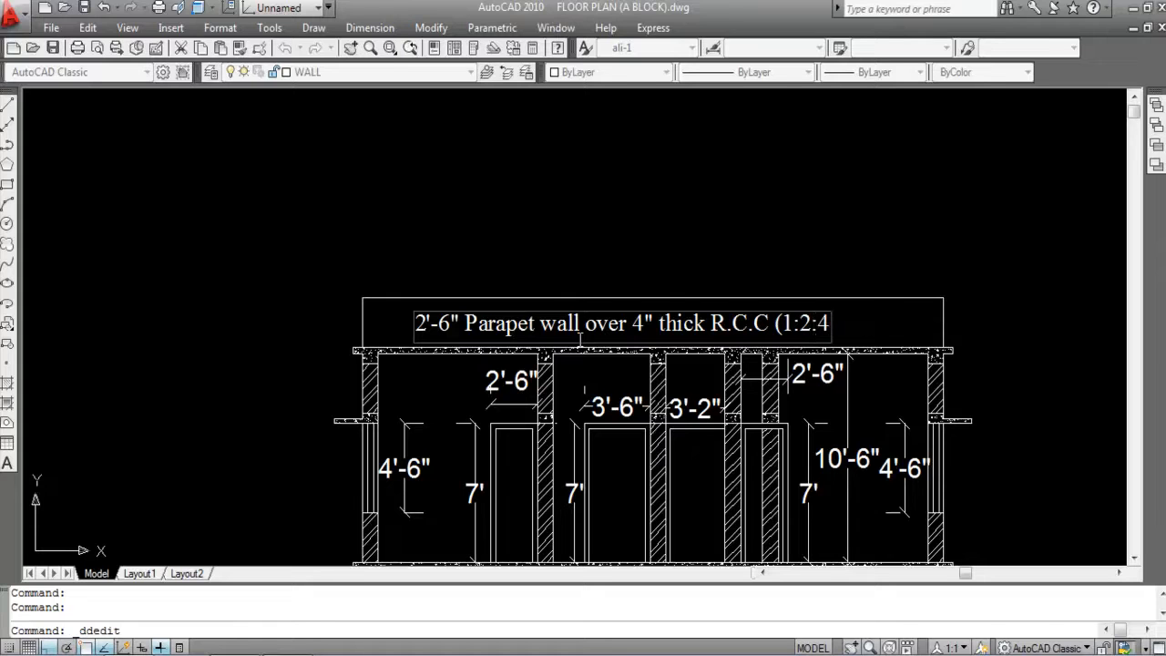
type(")")
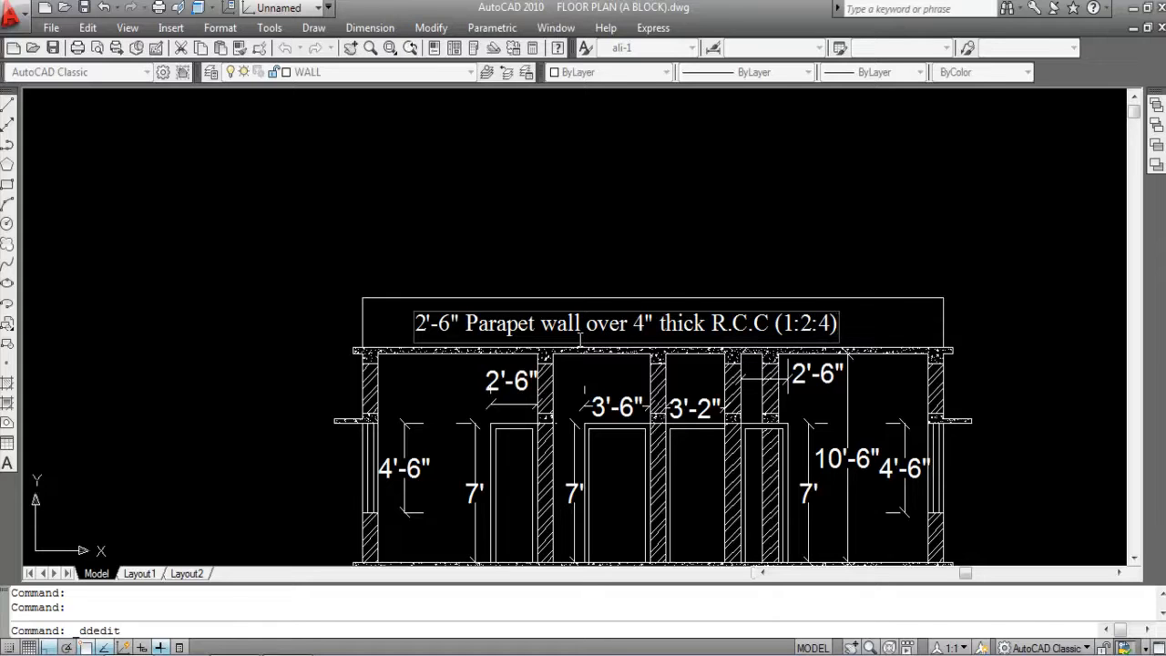
key("Caps_Lock")
type("r")
key("BackSpace")
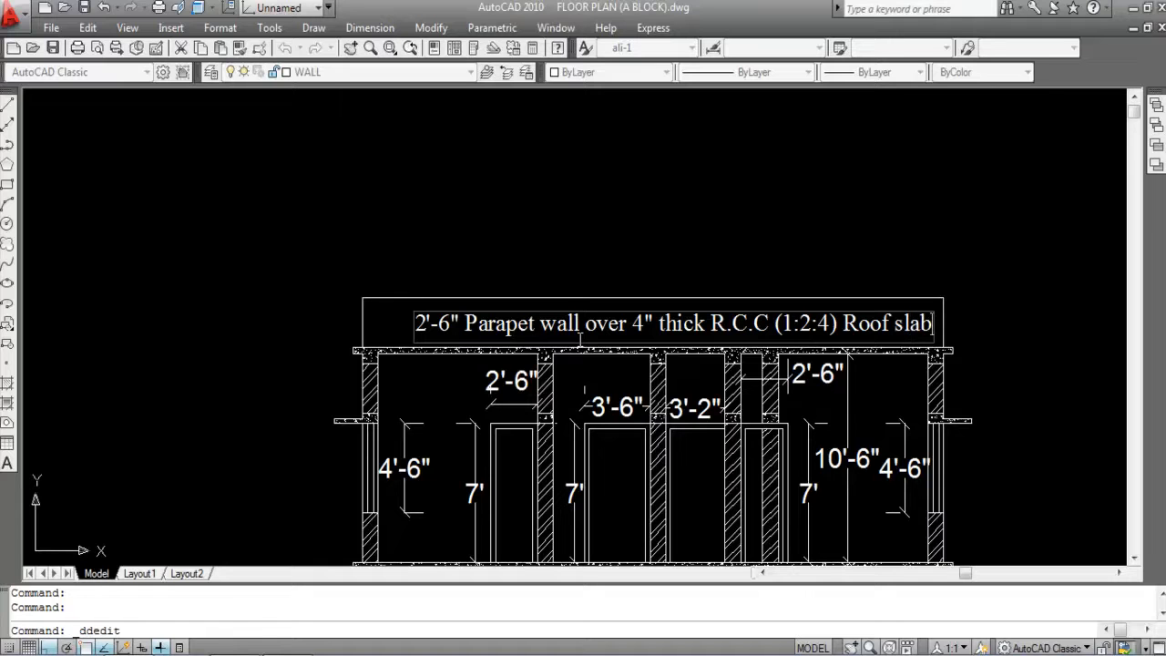
key("Return")
key("Escape")
Step: Move the parapet note about 1'-5" to the left to centre it between the parapet's ends
left_click(561, 332)
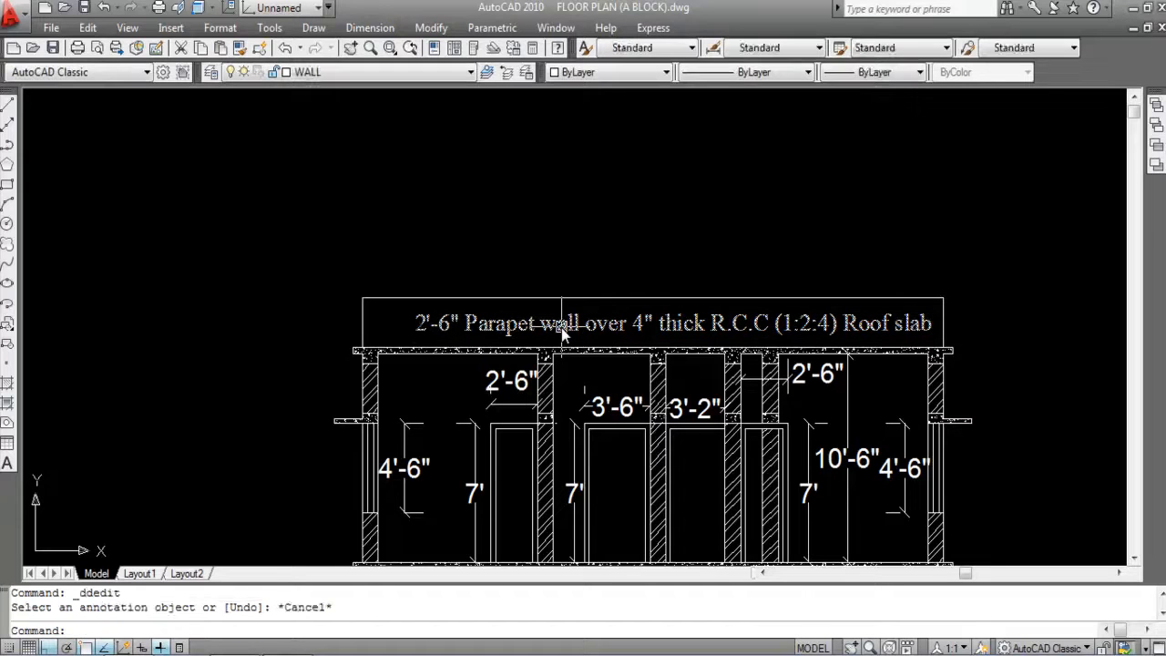
type("m")
key("Return")
left_click(581, 255)
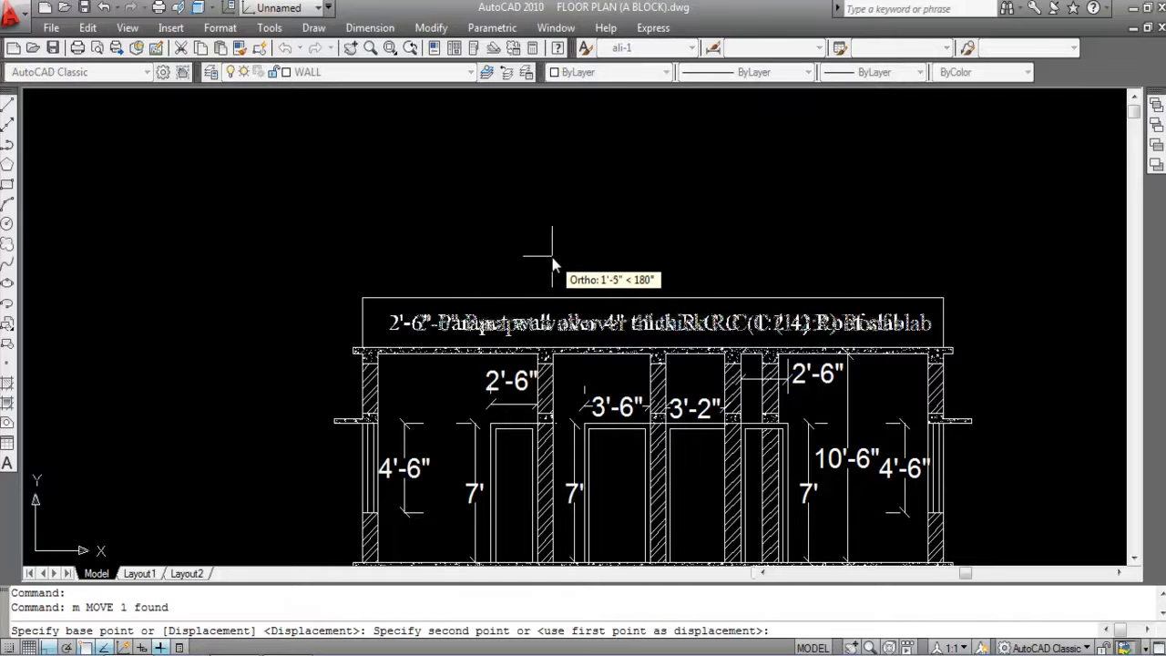
left_click(550, 255)
Step: Examine the parapet note above the roof slab and the marble flooring note with the ground floor's layers
scroll(611, 226, "down", 2)
scroll(604, 293, "up", 1)
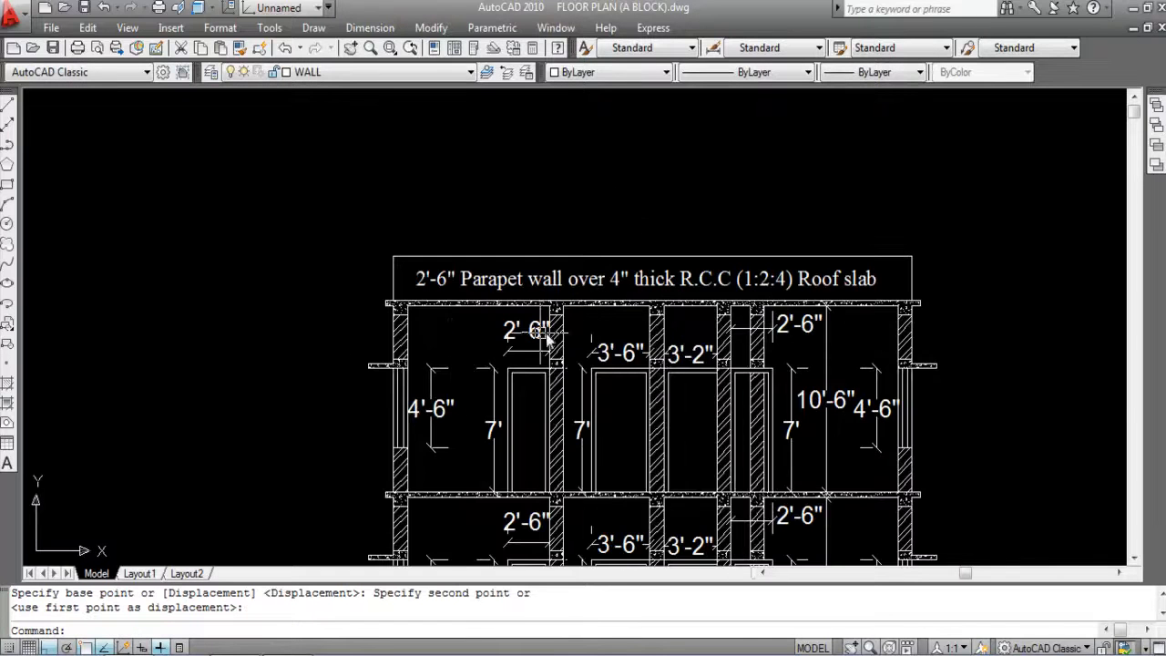
scroll(456, 251, "up", 2)
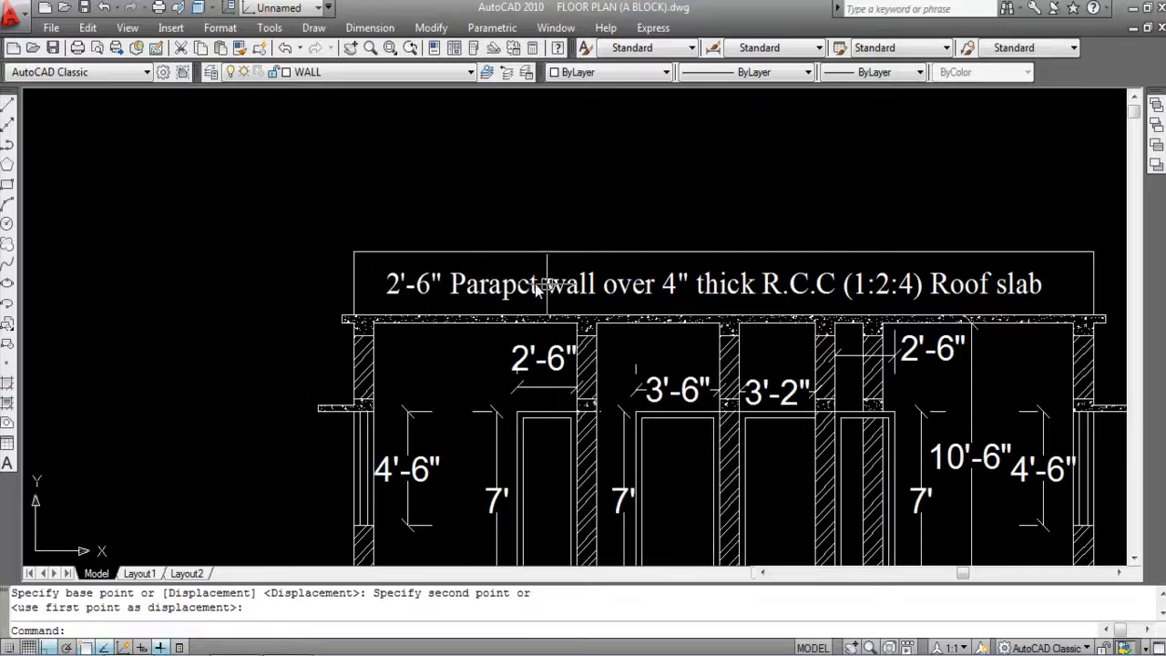
scroll(533, 283, "down", 1)
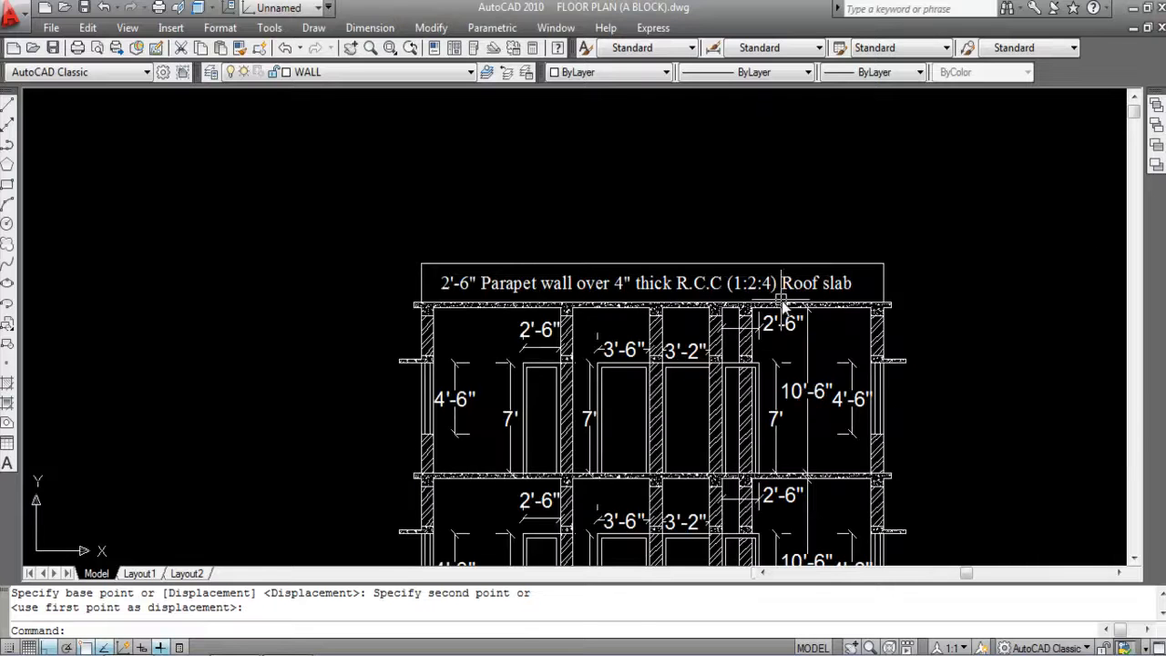
scroll(674, 319, "up", 2)
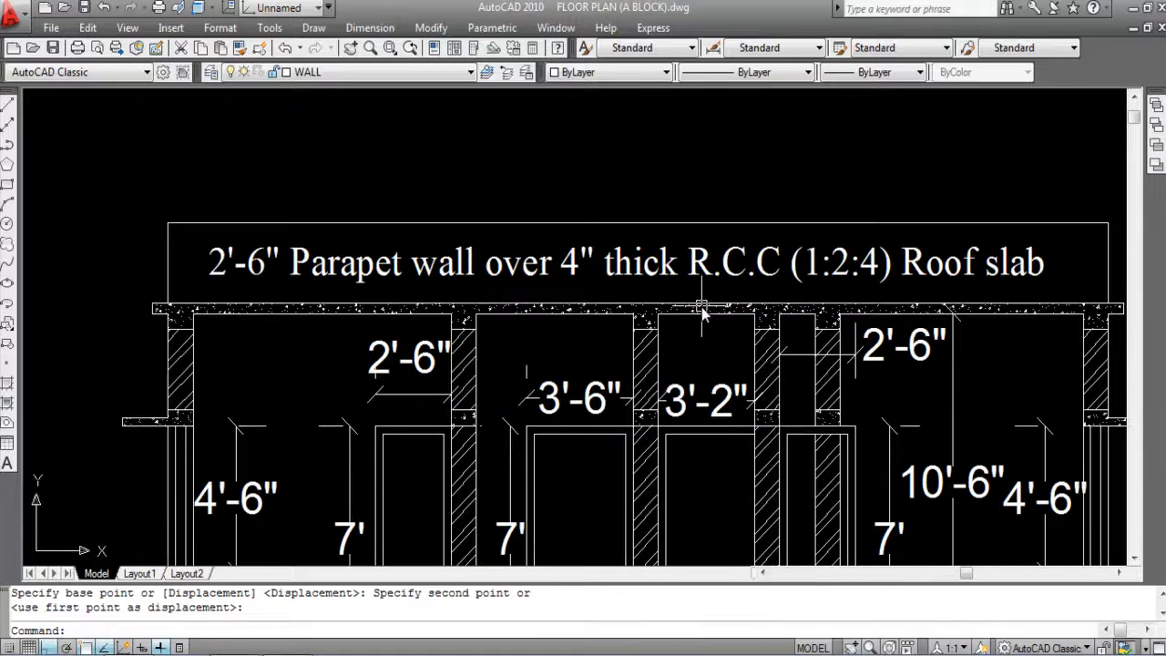
scroll(673, 306, "down", 1)
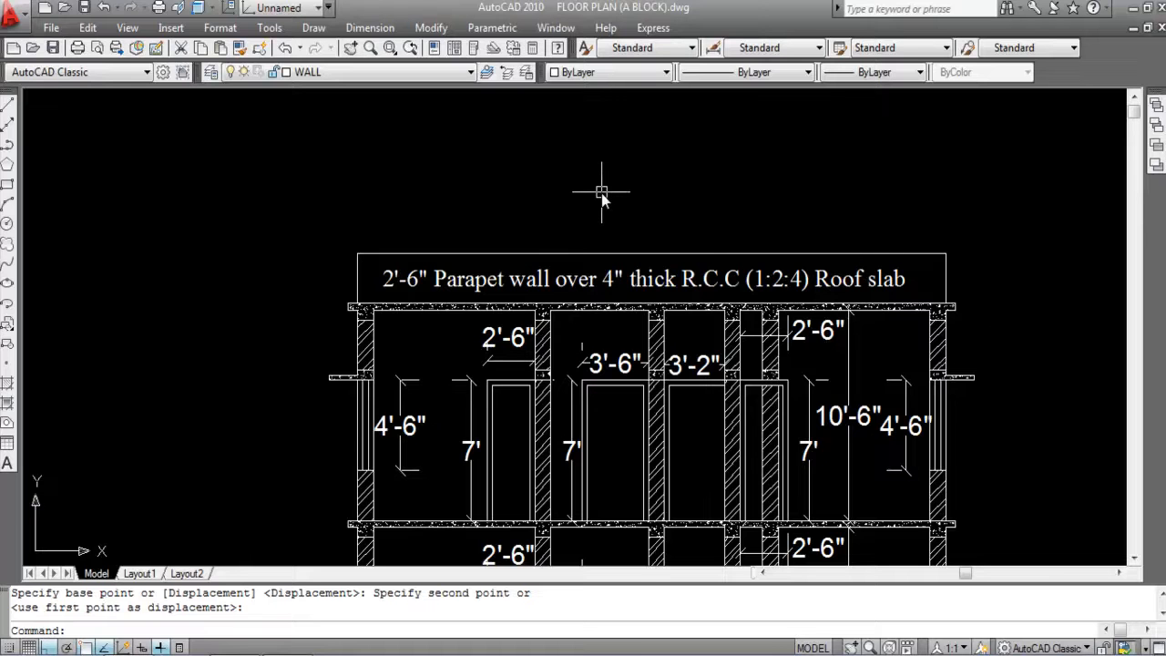
scroll(450, 187, "down", 2)
scroll(476, 470, "down", 2)
scroll(483, 359, "up", 3)
scroll(432, 455, "up", 2)
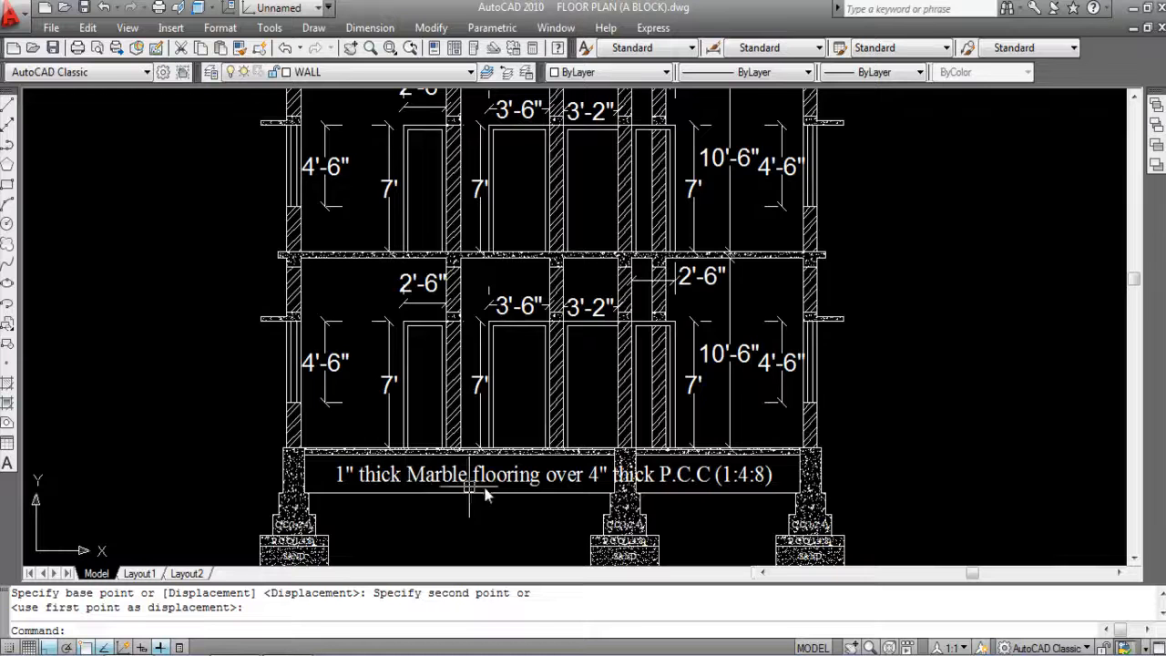
scroll(487, 460, "up", 5)
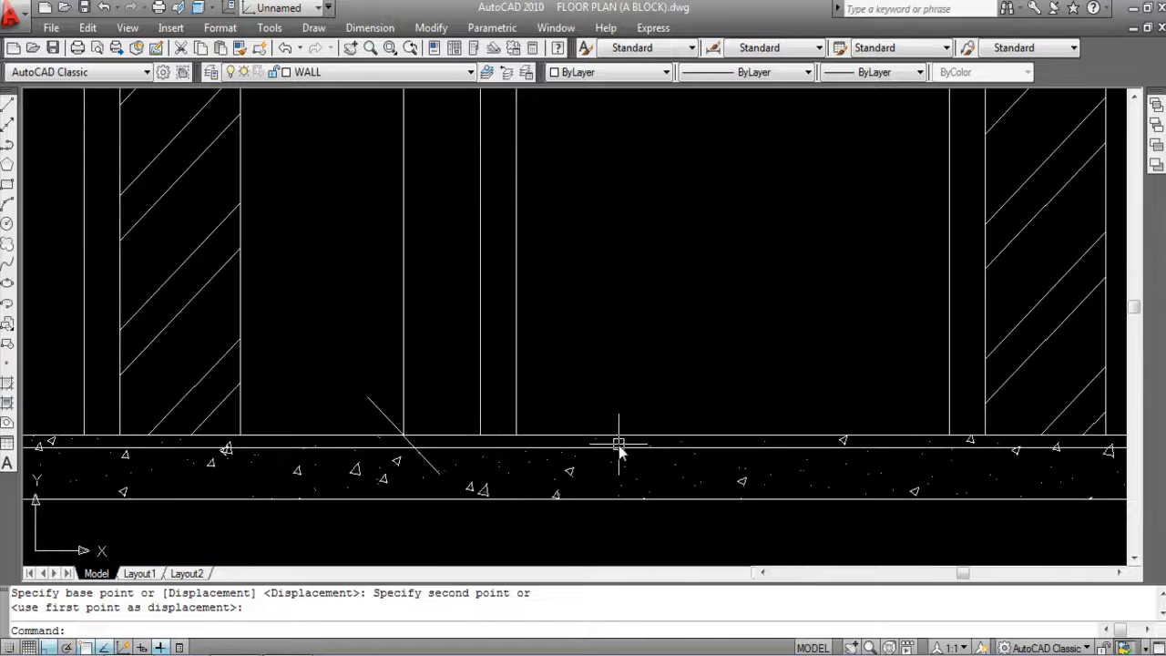
scroll(560, 369, "down", 5)
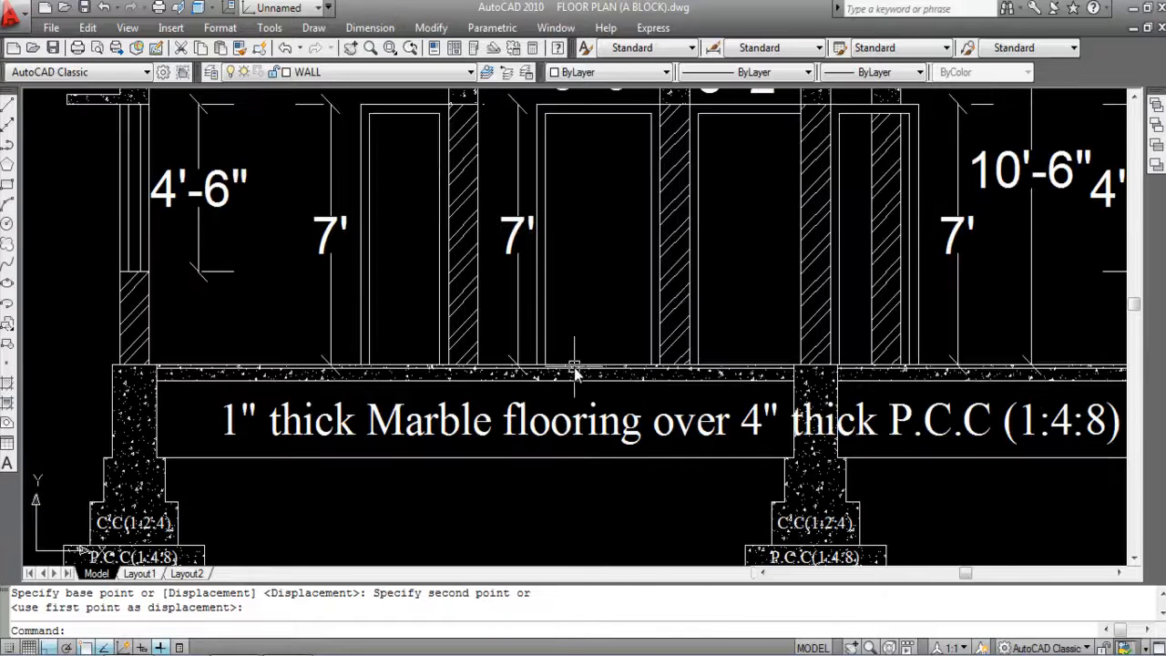
scroll(574, 369, "down", 2)
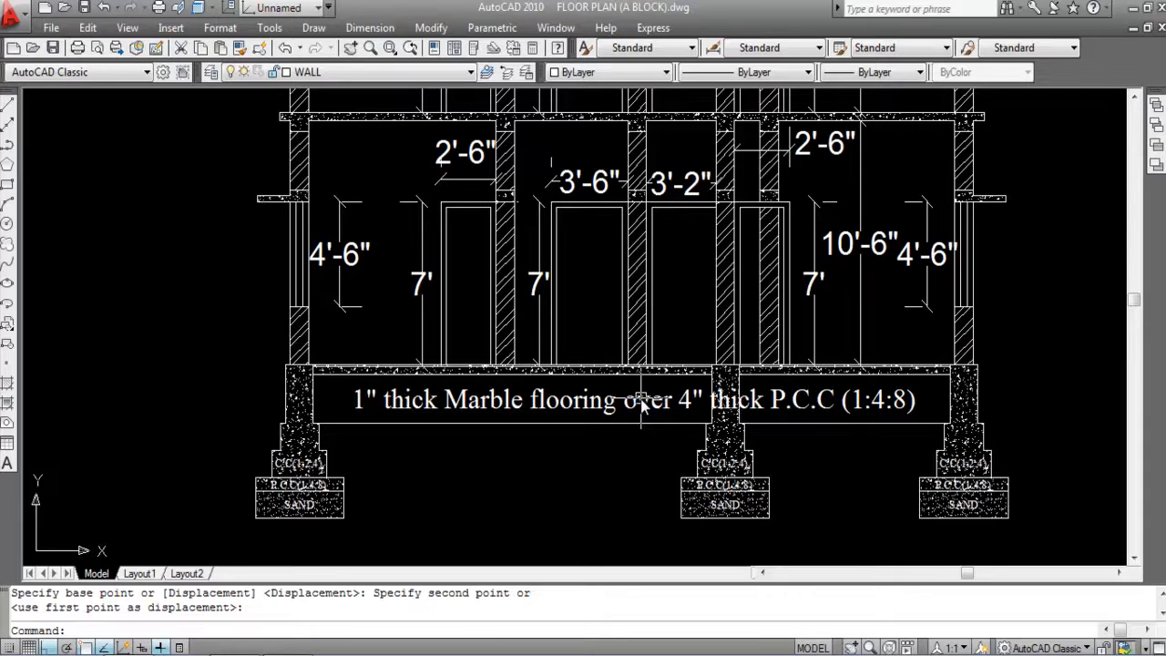
Step: Examine the whole annotated section, from the footings through the repeated storeys up to the parapet
scroll(465, 428, "down", 6)
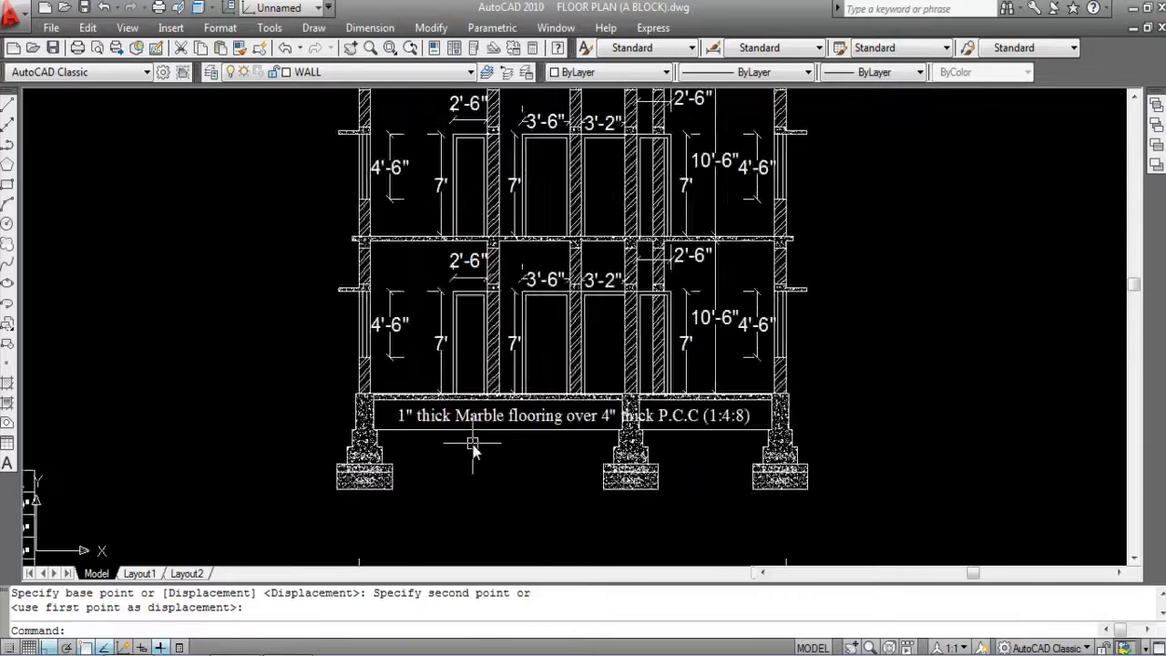
scroll(504, 440, "down", 3)
scroll(506, 382, "up", 4)
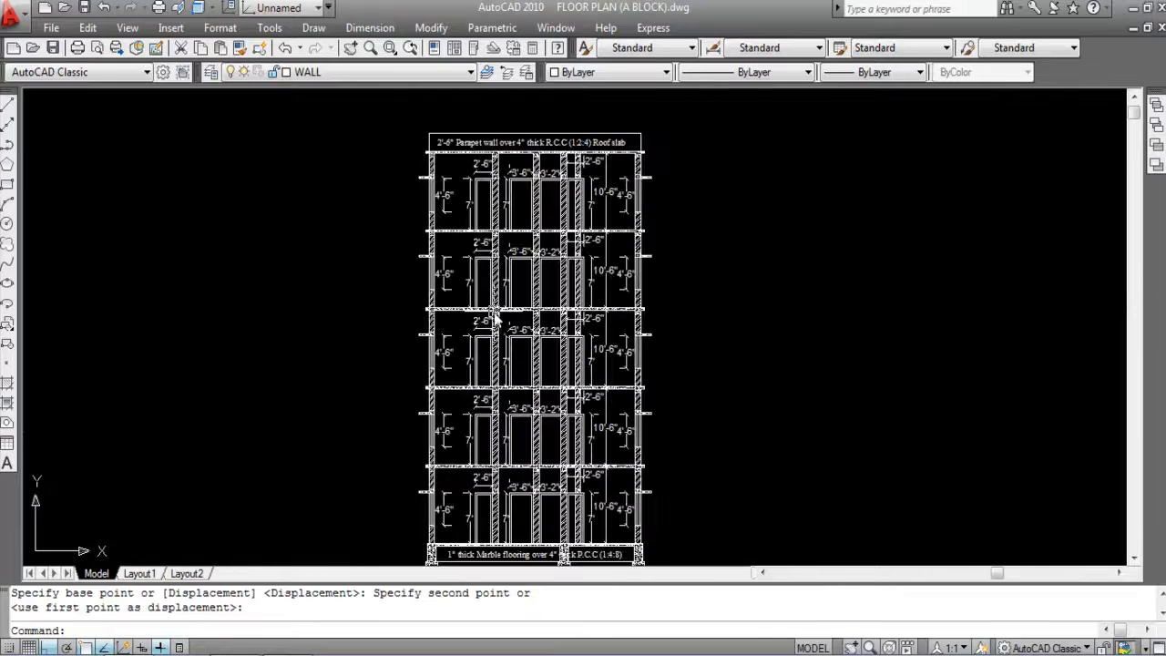
scroll(529, 365, "up", 2)
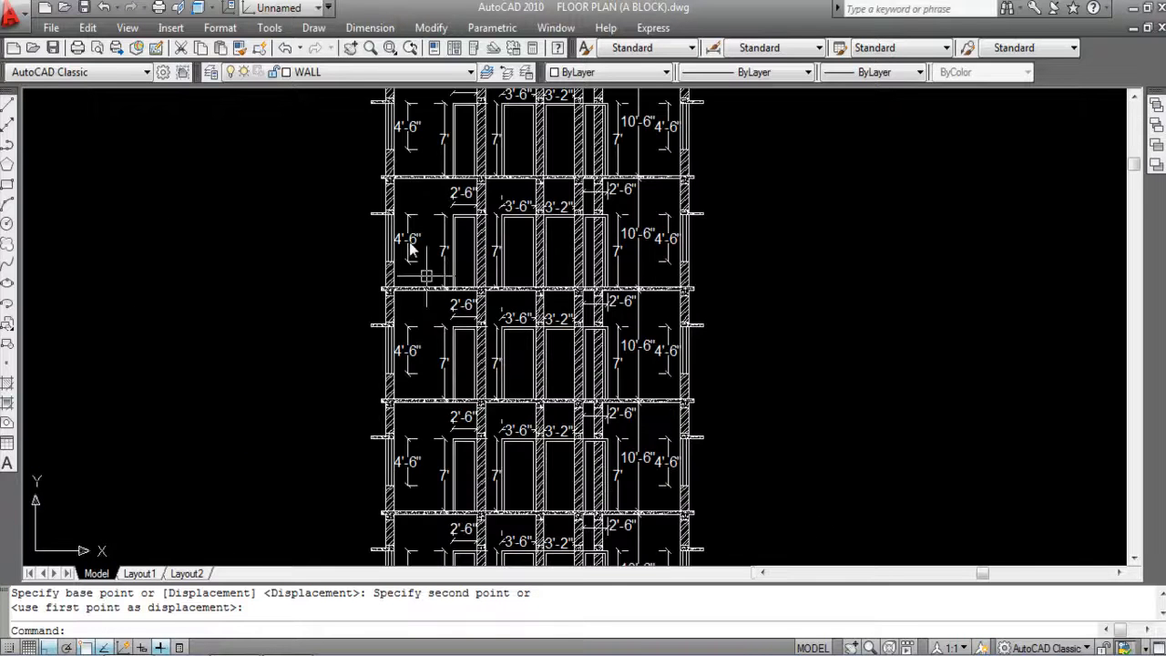
scroll(408, 241, "down", 2)
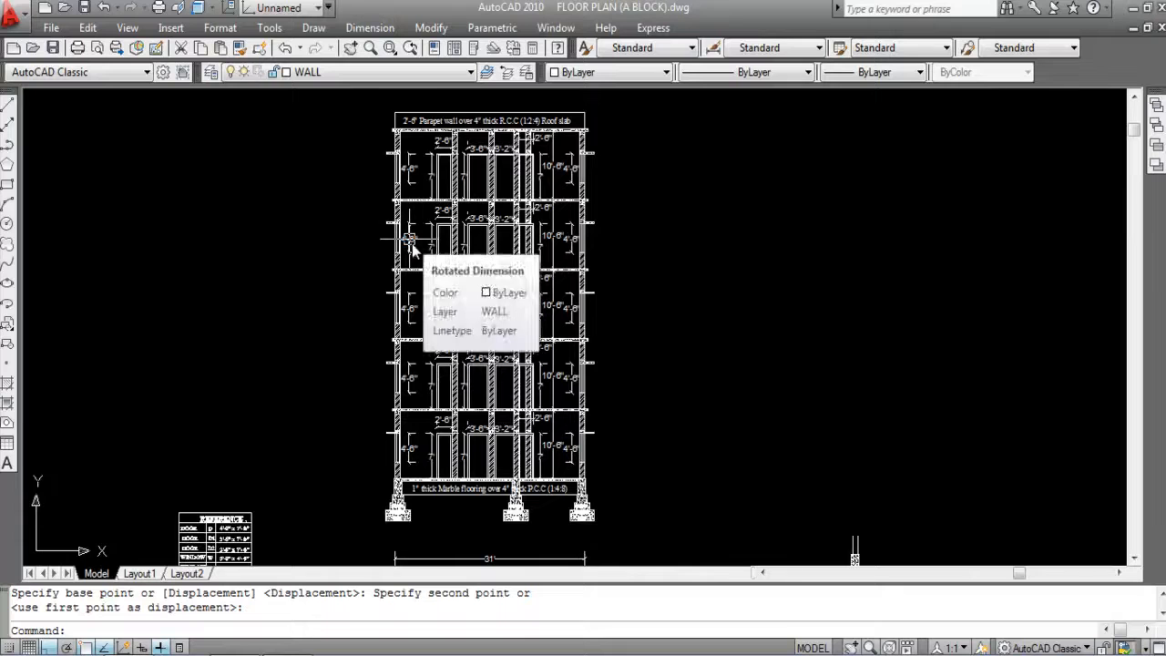
scroll(593, 222, "up", 2)
Step: Erase the spare footing detail standing apart from the five-storey section
scroll(583, 227, "down", 3)
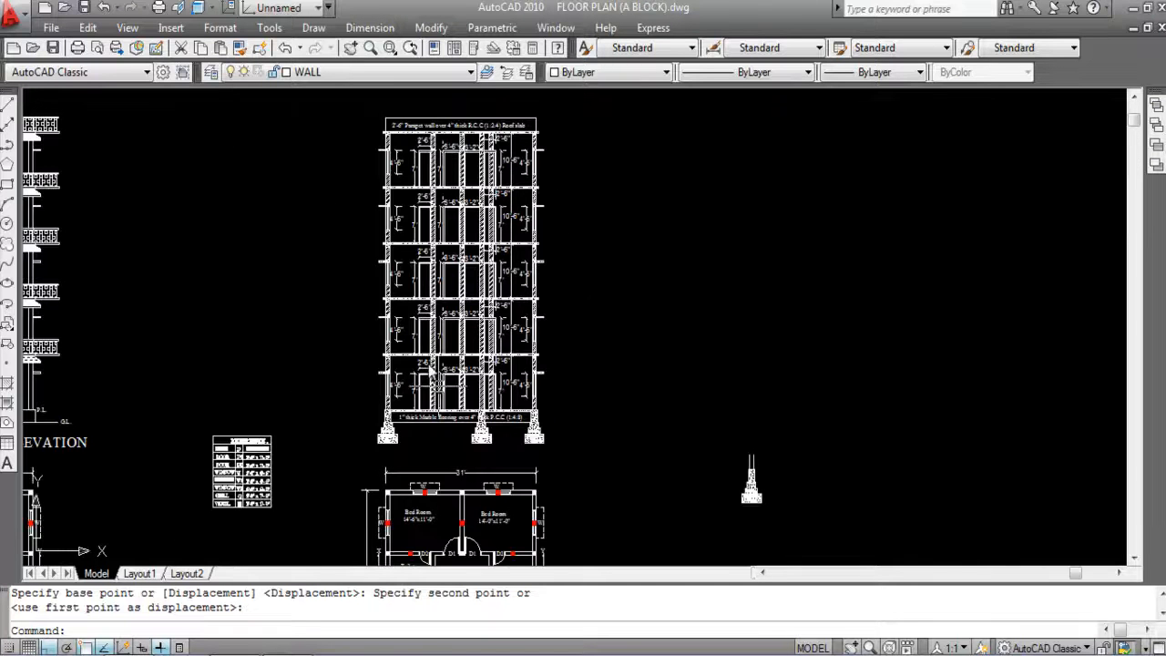
left_click(787, 510)
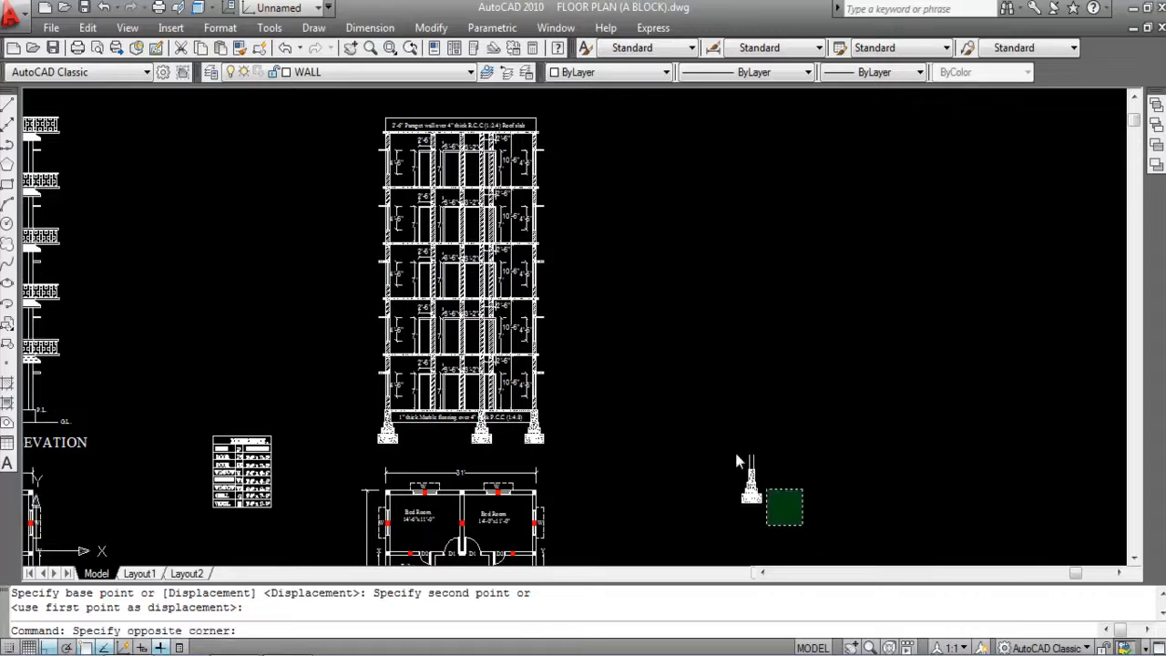
left_click(706, 418)
key("Delete")
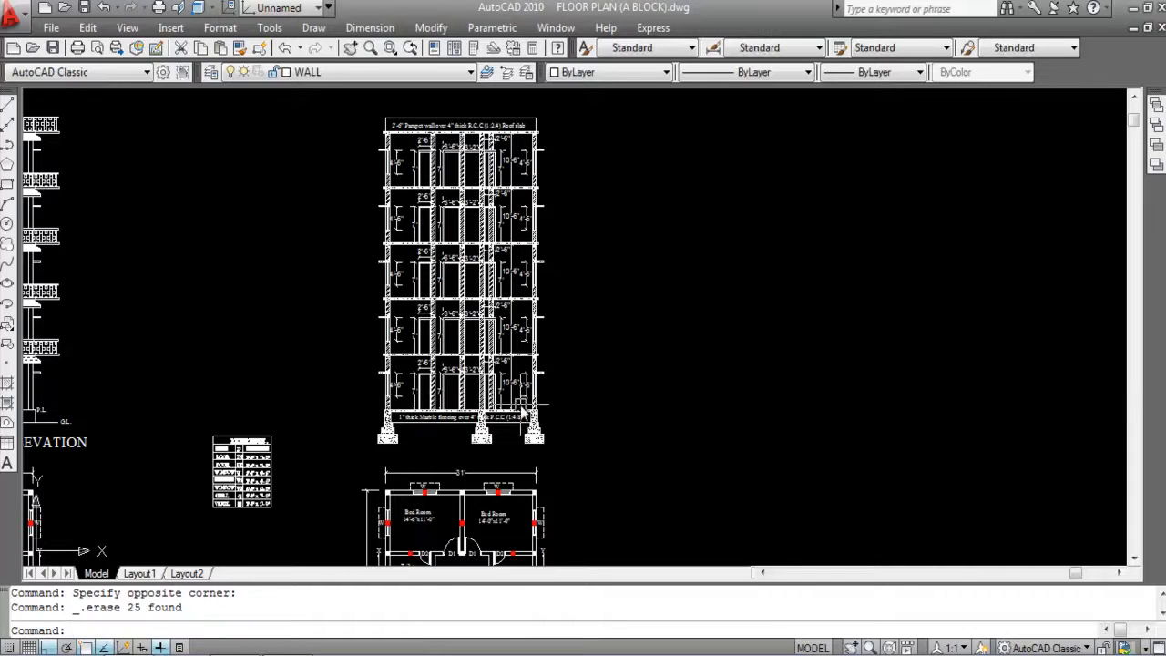
Step: Copy the MULTI-STOREY FRONT ELEVATION title to beneath the section's footings, centred above the plan's 31' dimension
scroll(508, 424, "down", 2)
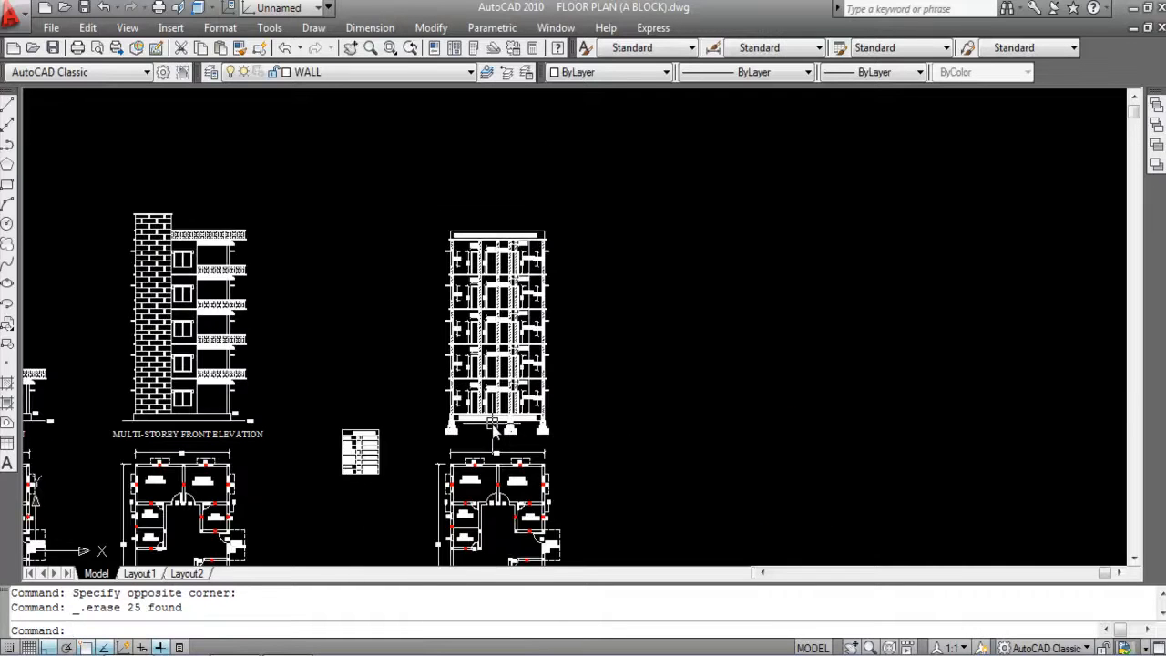
left_click(203, 435)
type("co")
key("Return")
left_click(203, 435)
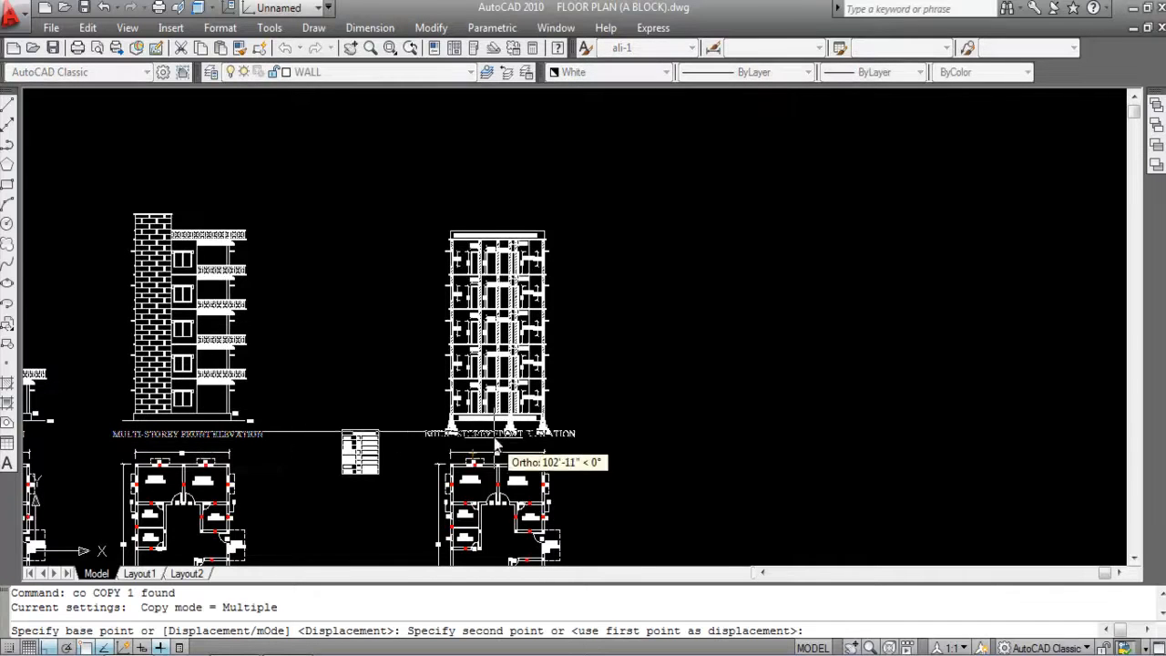
scroll(492, 444, "up", 1)
scroll(491, 437, "up", 4)
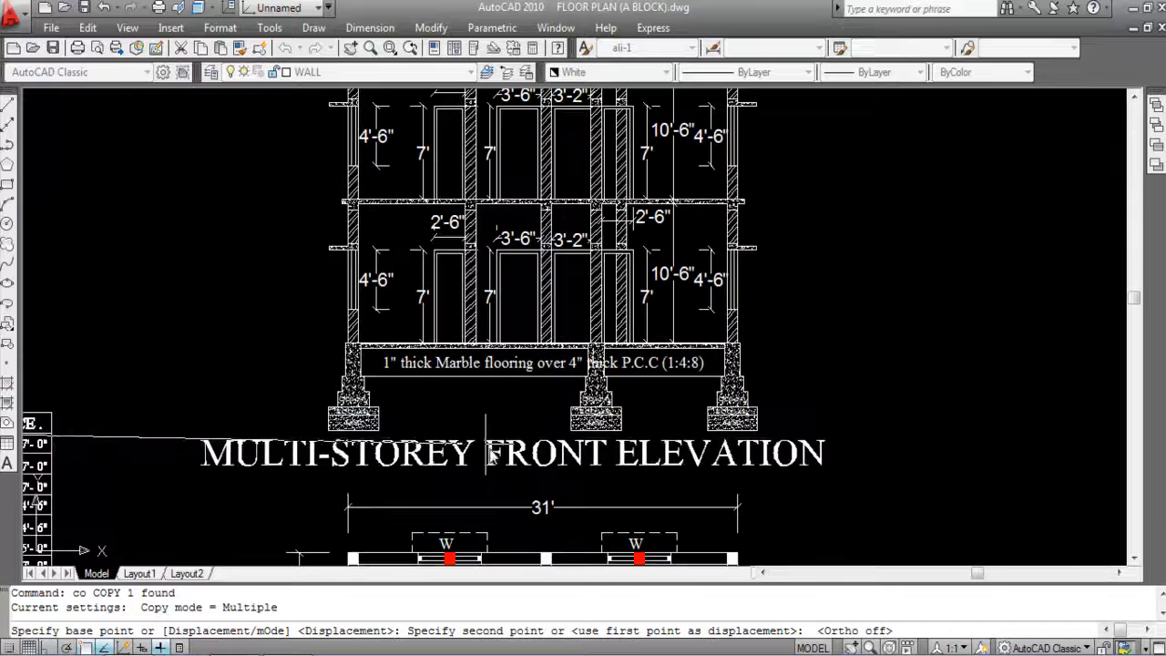
key("F8")
left_click(547, 478)
key("Escape")
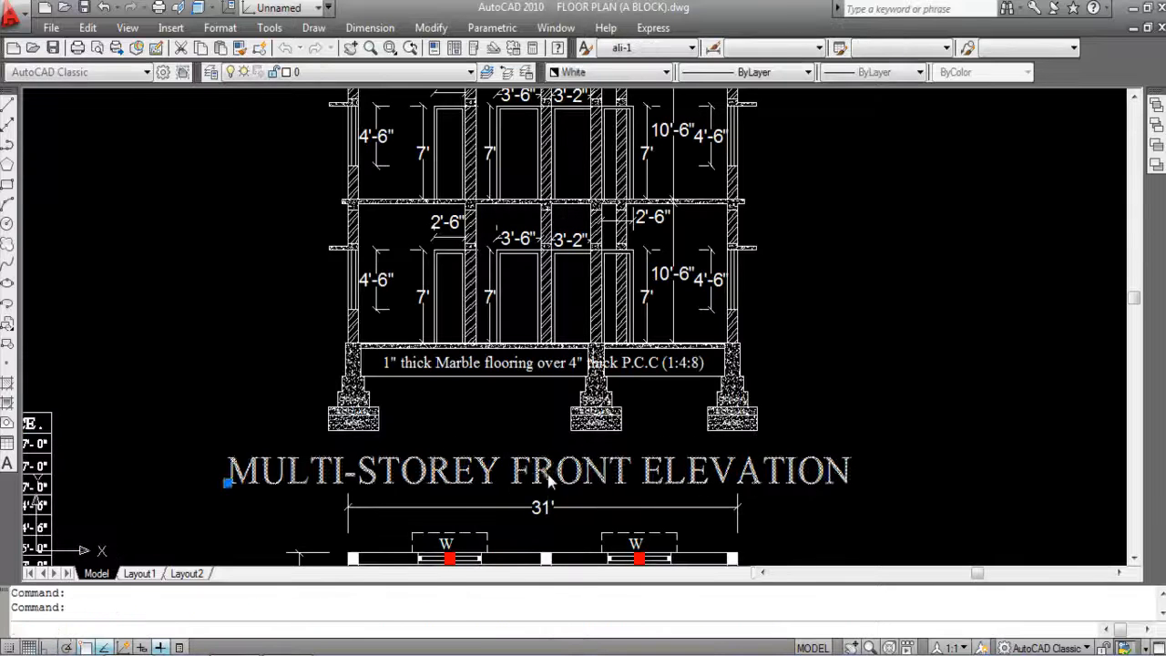
Step: Change the copied title to read MULTI-STOREY SECTIONAL ELEVATION and save the drawing
double_click(229, 473)
left_click(633, 471)
left_click_drag(633, 471, 511, 472)
type("s")
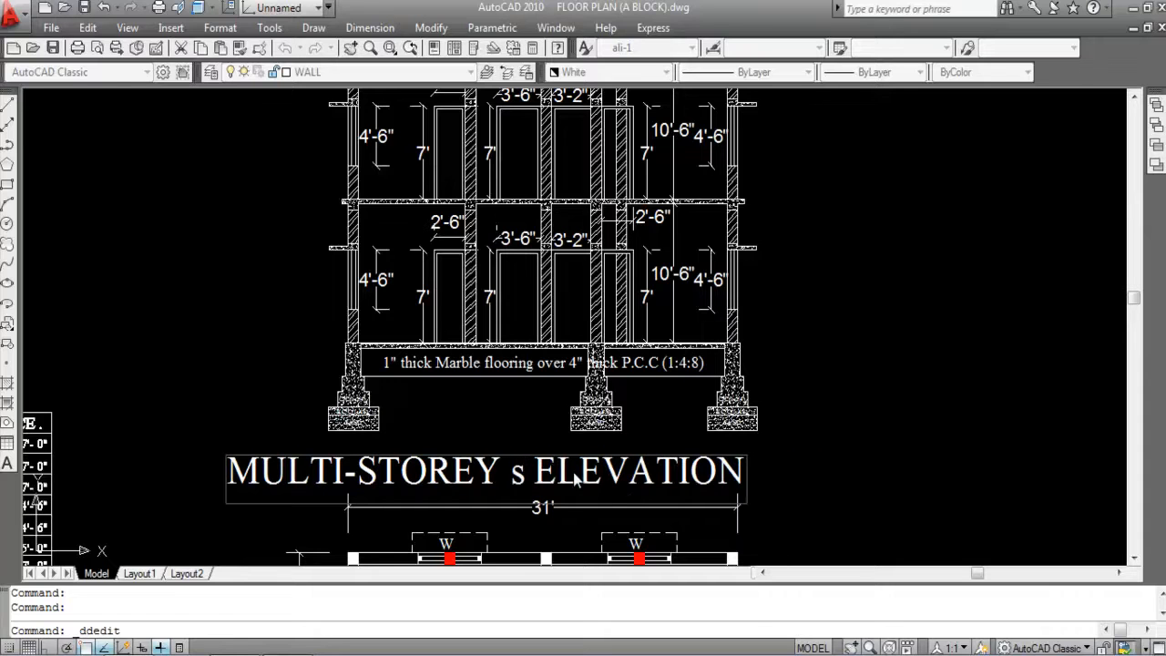
key("BackSpace")
key("Caps_Lock")
type("SEC")
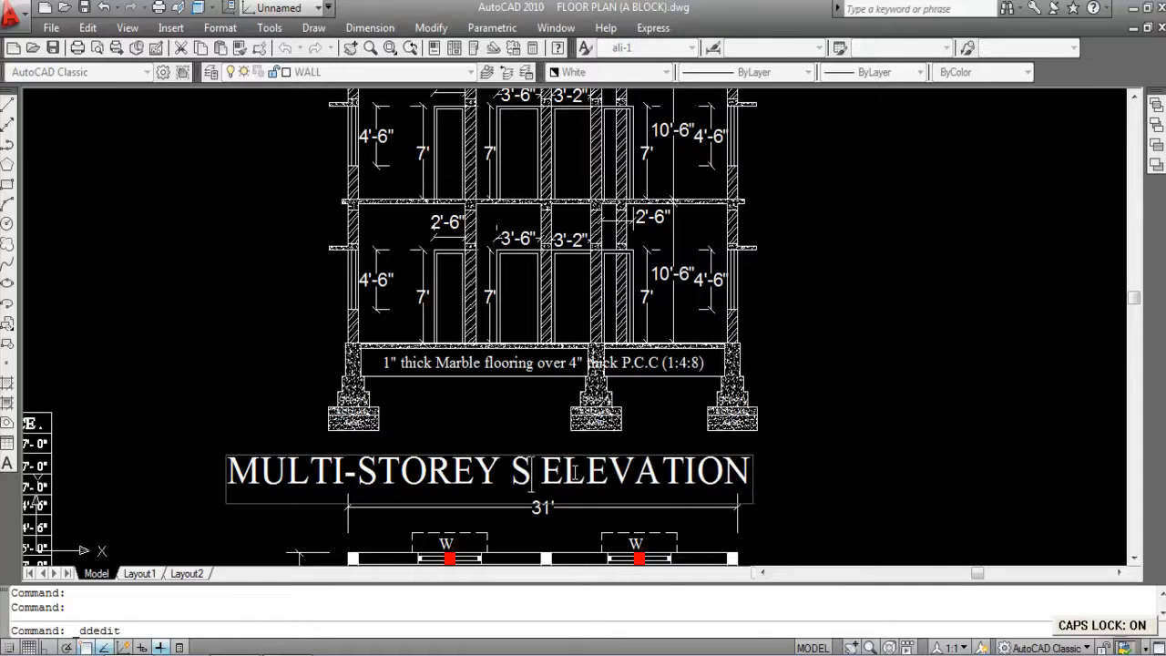
type("TIONAL")
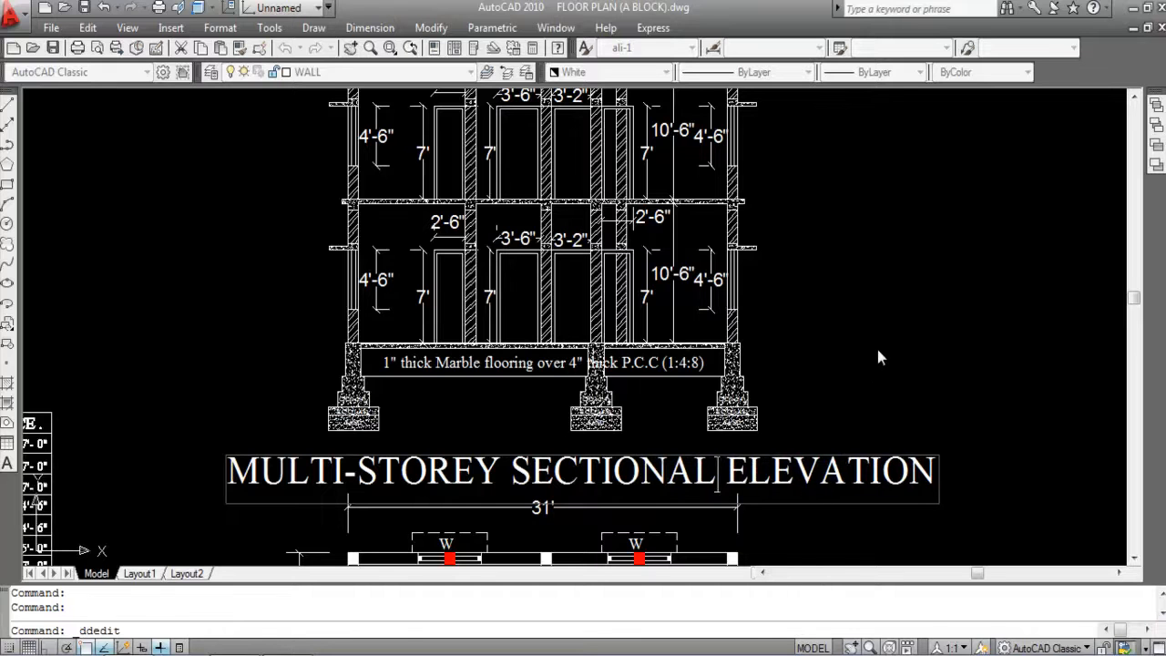
key("Return")
scroll(784, 433, "down", 2)
key("Escape")
scroll(635, 451, "down", 2)
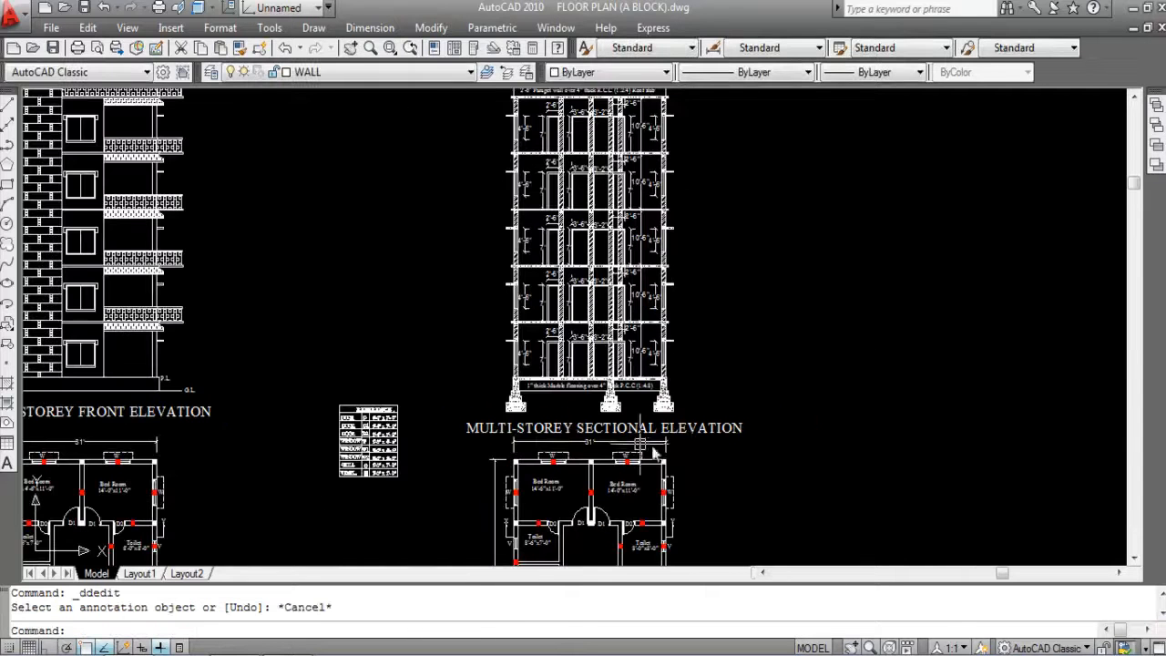
key("ctrl+s")
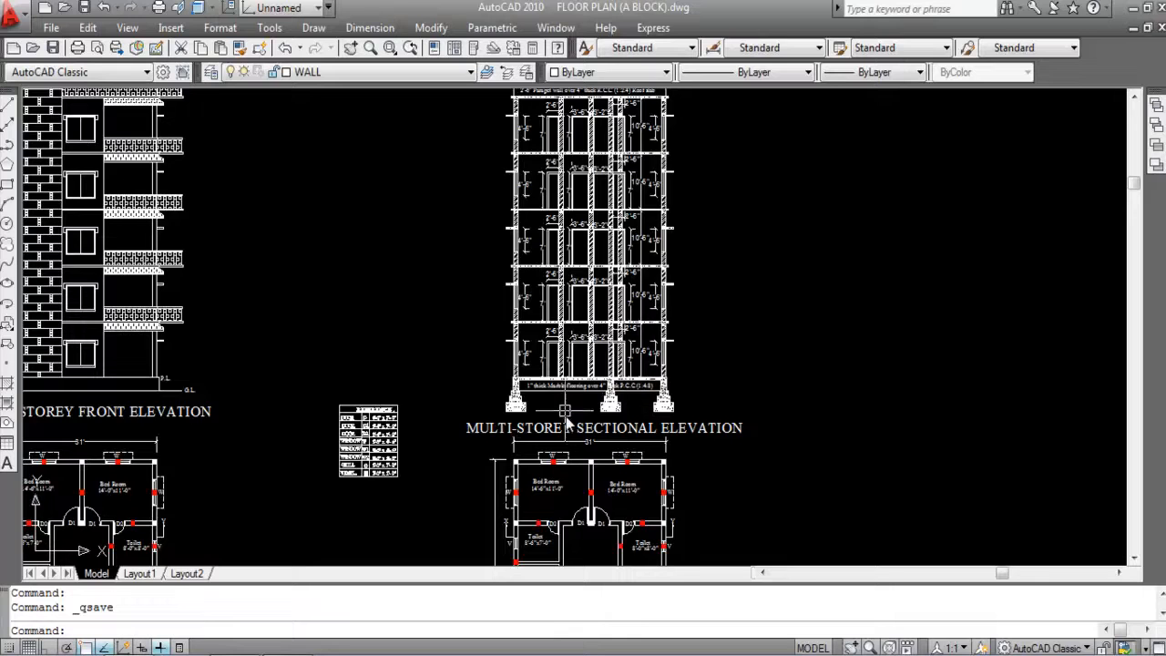
Step: Examine the section's ground floor, its marble flooring layers and note, and the labelled footings
scroll(592, 401, "down", 3)
scroll(612, 407, "up", 2)
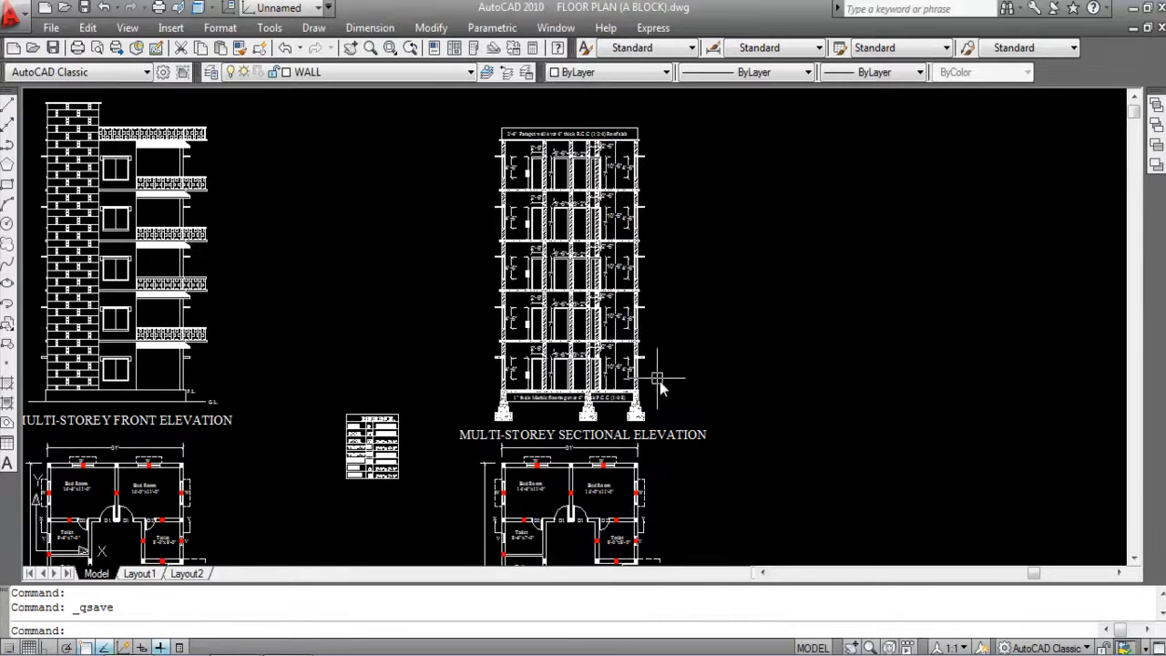
scroll(571, 361, "up", 3)
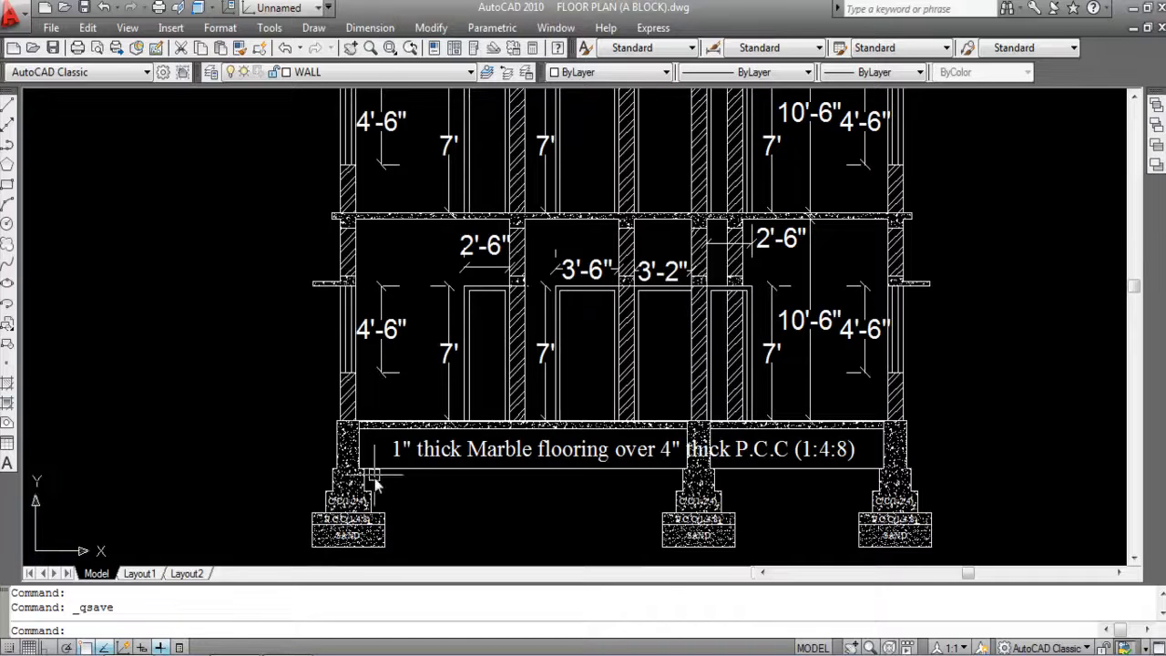
scroll(390, 444, "up", 3)
scroll(419, 415, "down", 2)
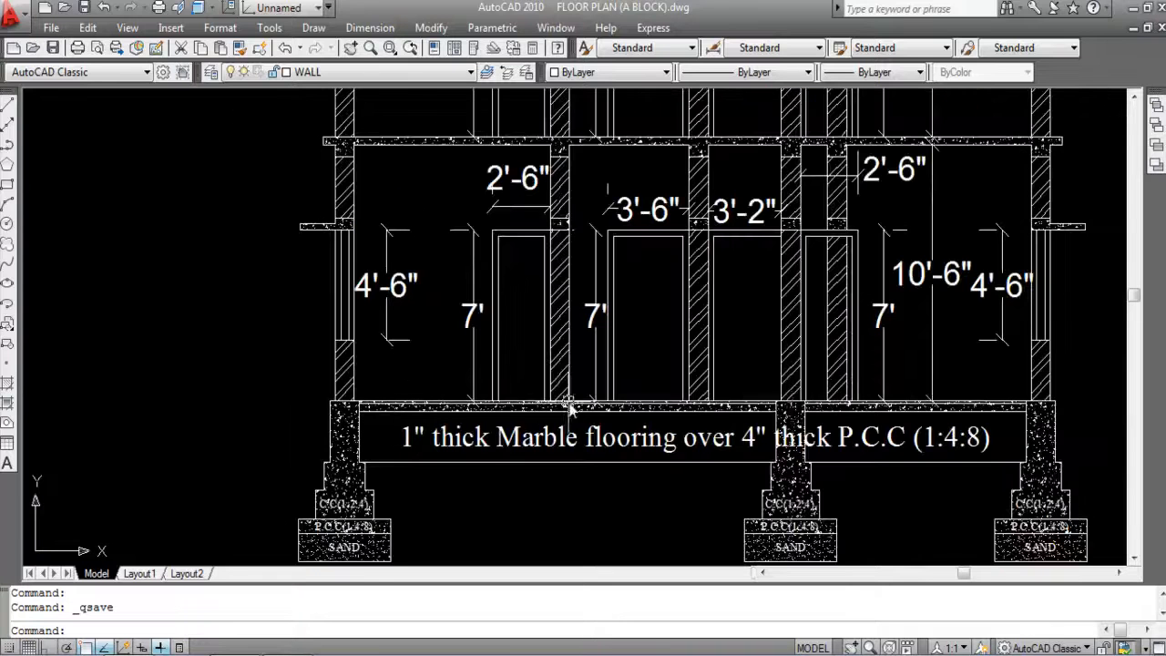
scroll(772, 410, "up", 3)
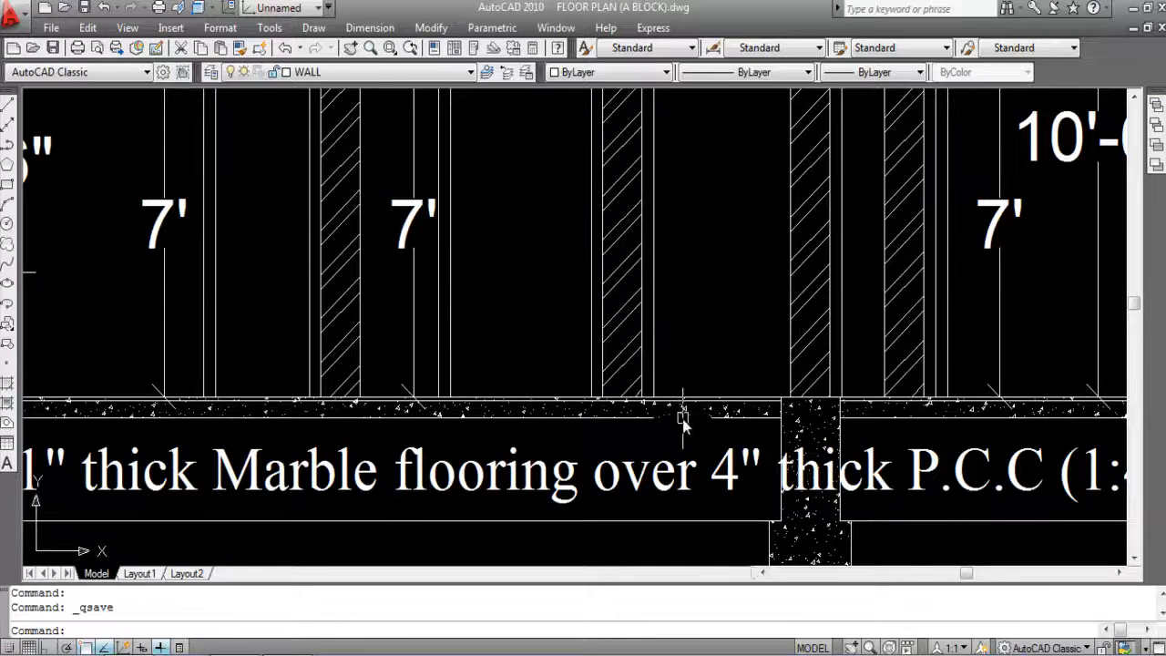
scroll(690, 421, "down", 3)
scroll(707, 405, "up", 3)
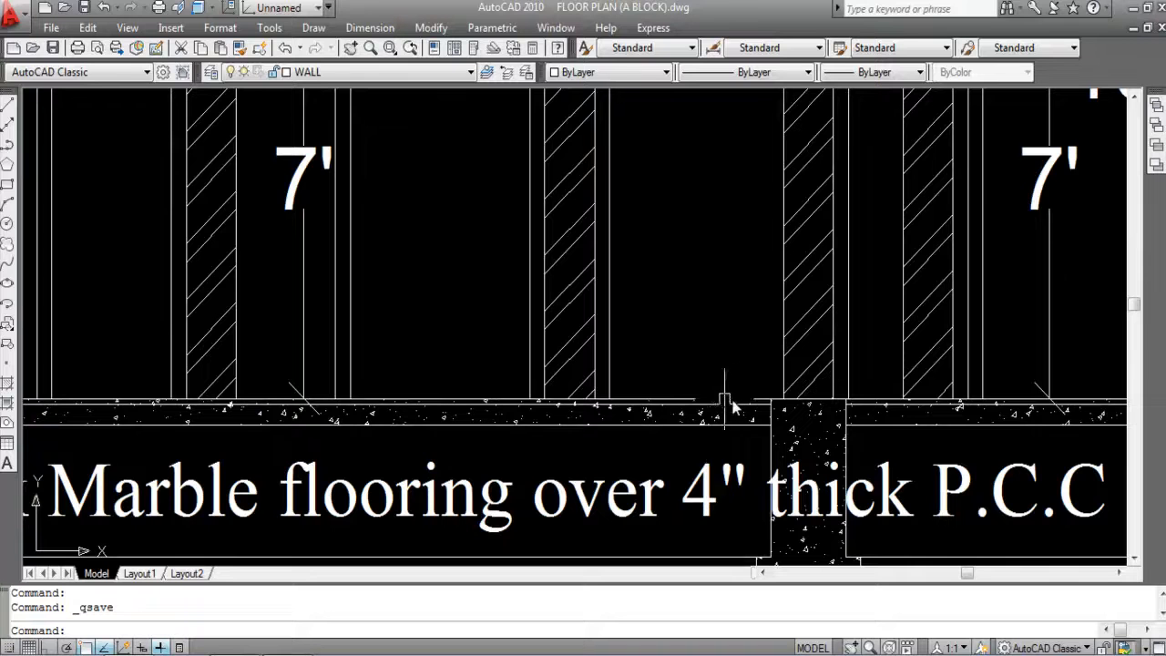
scroll(708, 411, "down", 4)
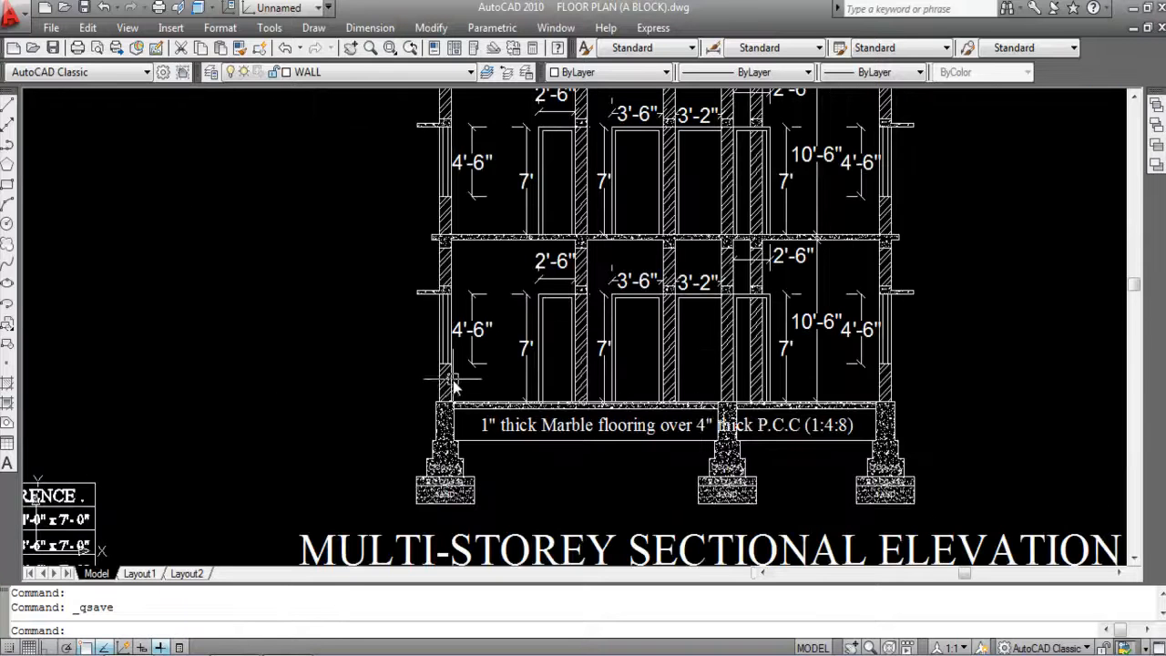
scroll(439, 387, "up", 2)
scroll(416, 394, "down", 3)
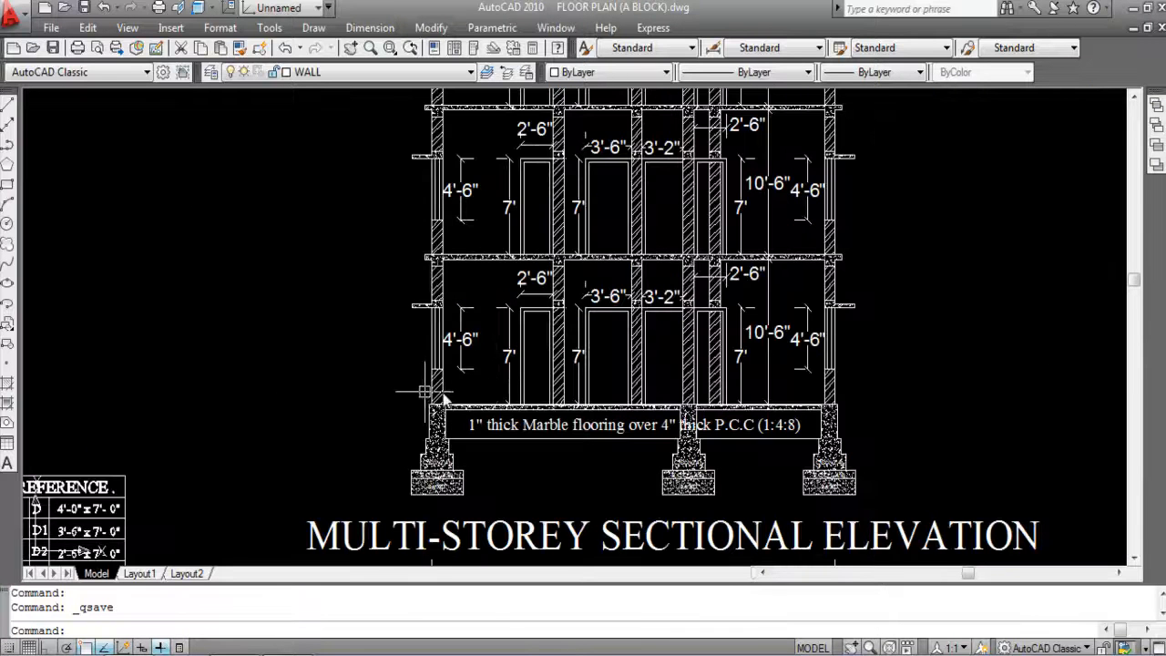
scroll(468, 338, "up", 1)
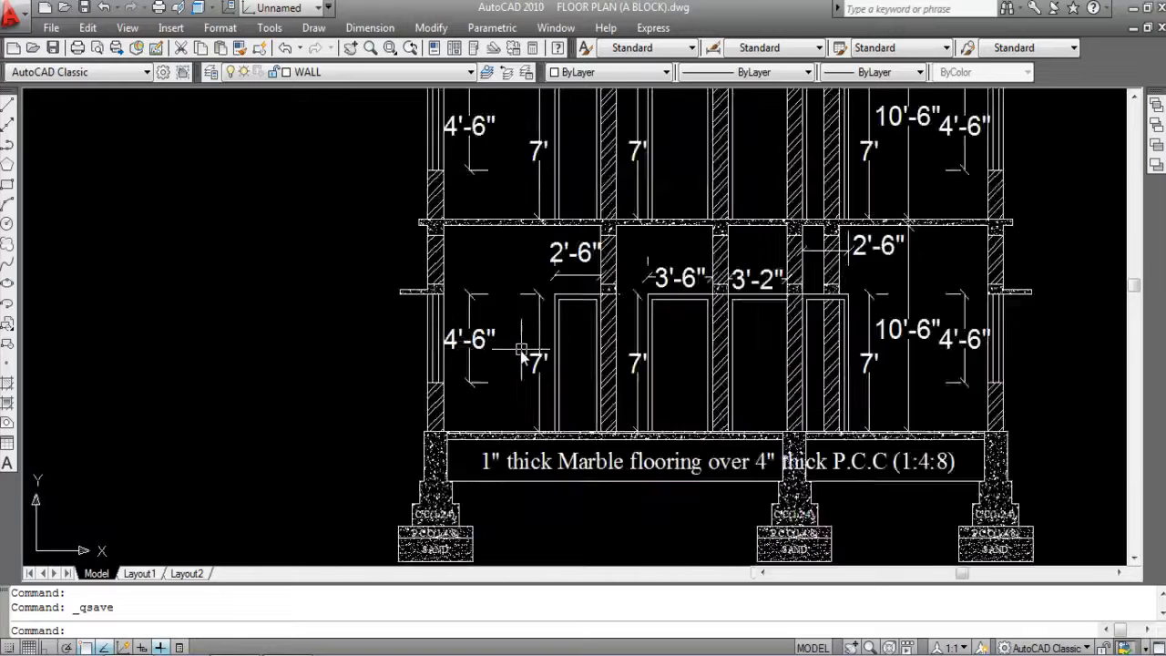
scroll(547, 351, "up", 1)
Step: Examine the section's repeated upper storeys and the parapet note above the roof slab
scroll(646, 342, "down", 4)
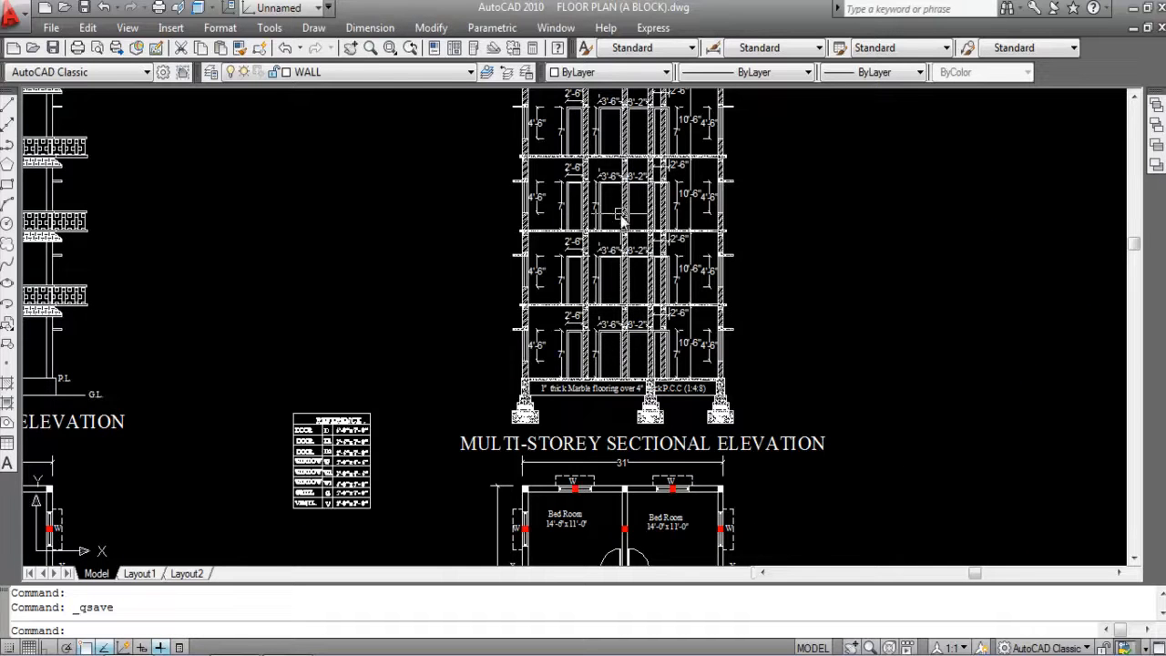
scroll(652, 278, "up", 3)
scroll(537, 293, "down", 3)
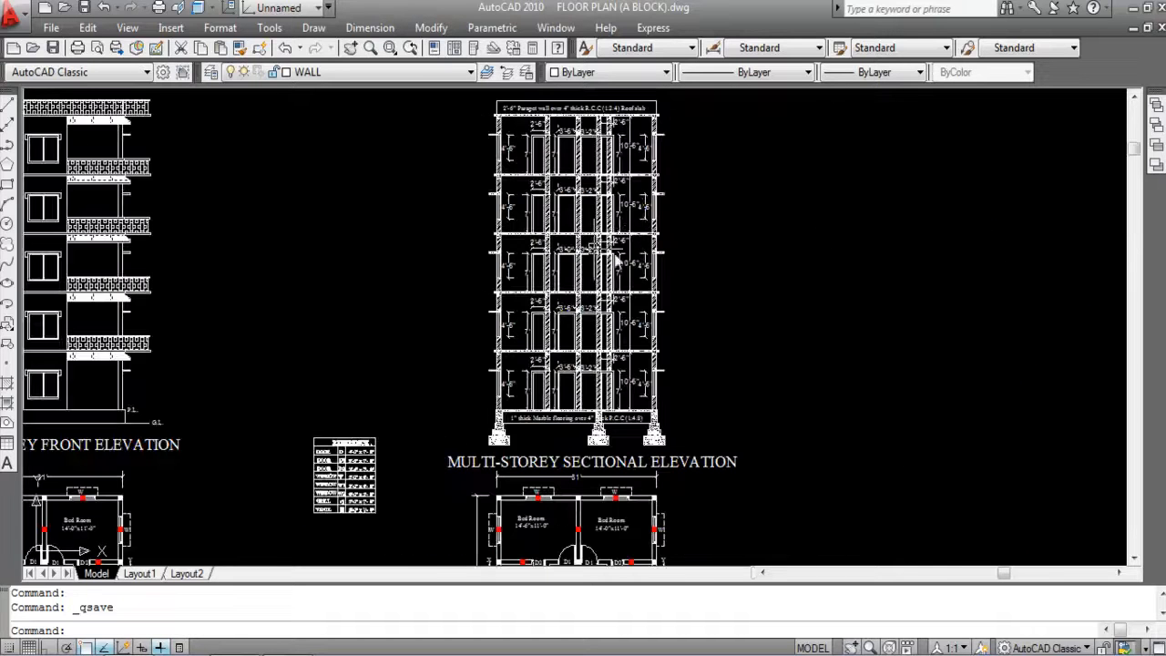
scroll(609, 194, "up", 3)
scroll(583, 201, "down", 3)
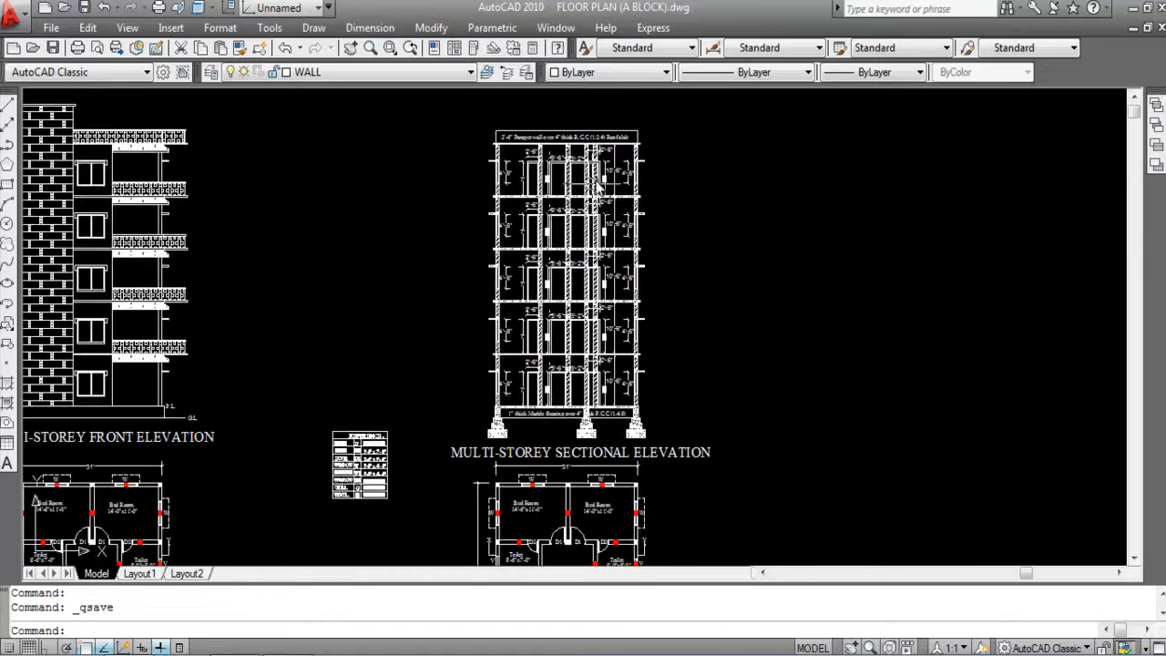
scroll(619, 157, "up", 4)
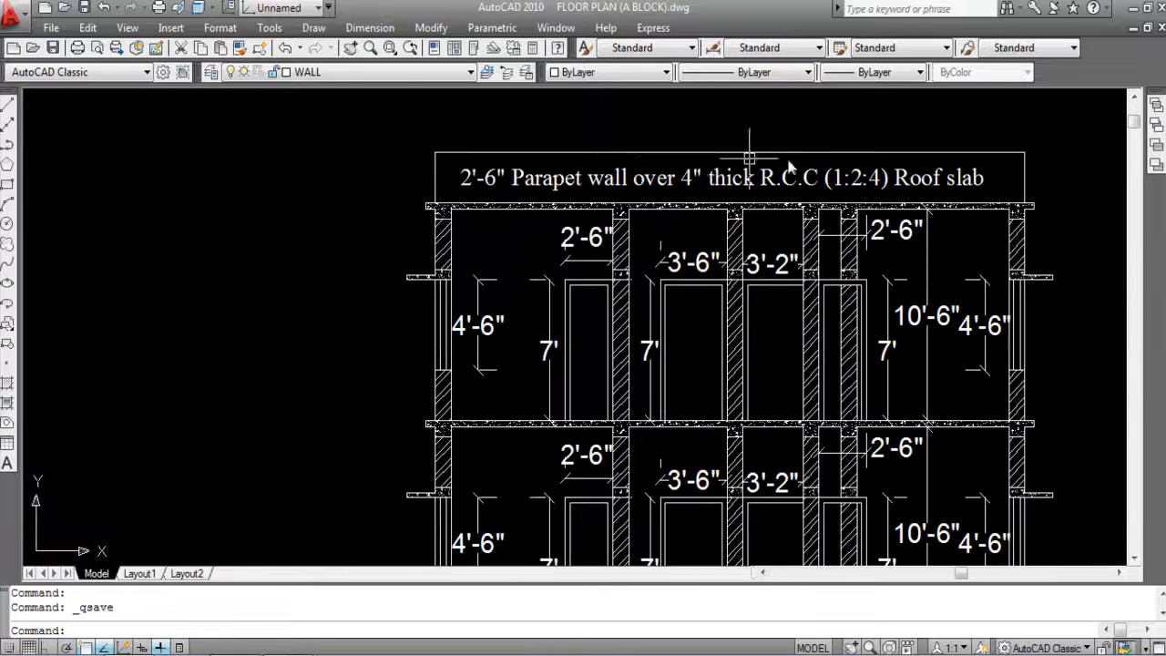
scroll(492, 157, "down", 5)
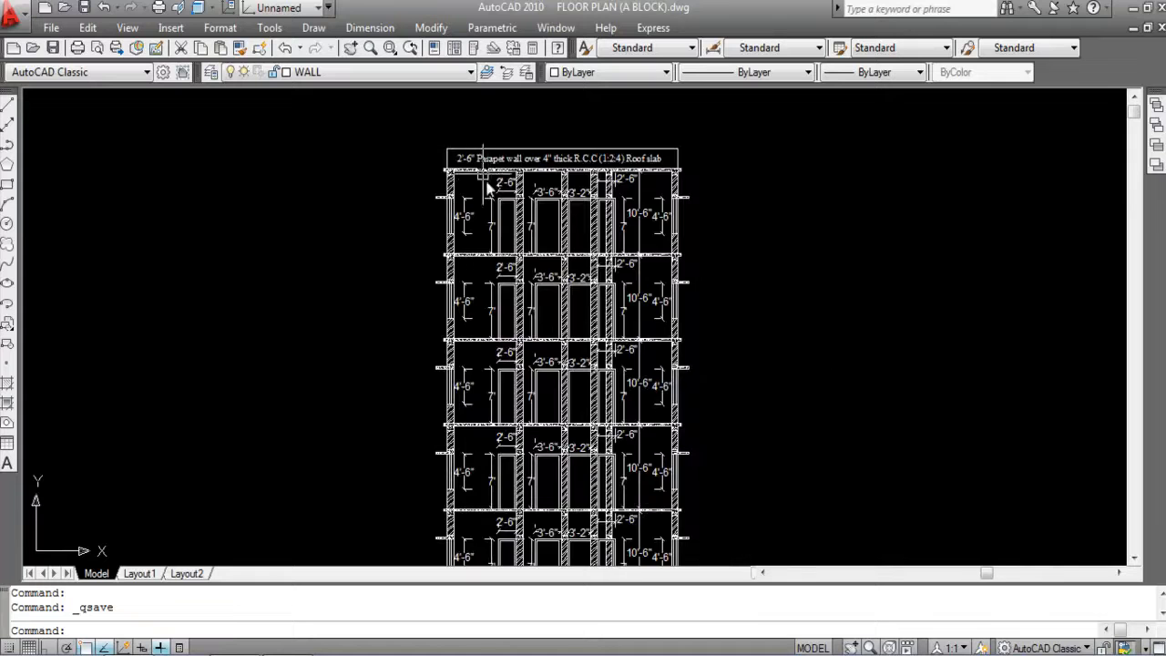
scroll(508, 260, "up", 2)
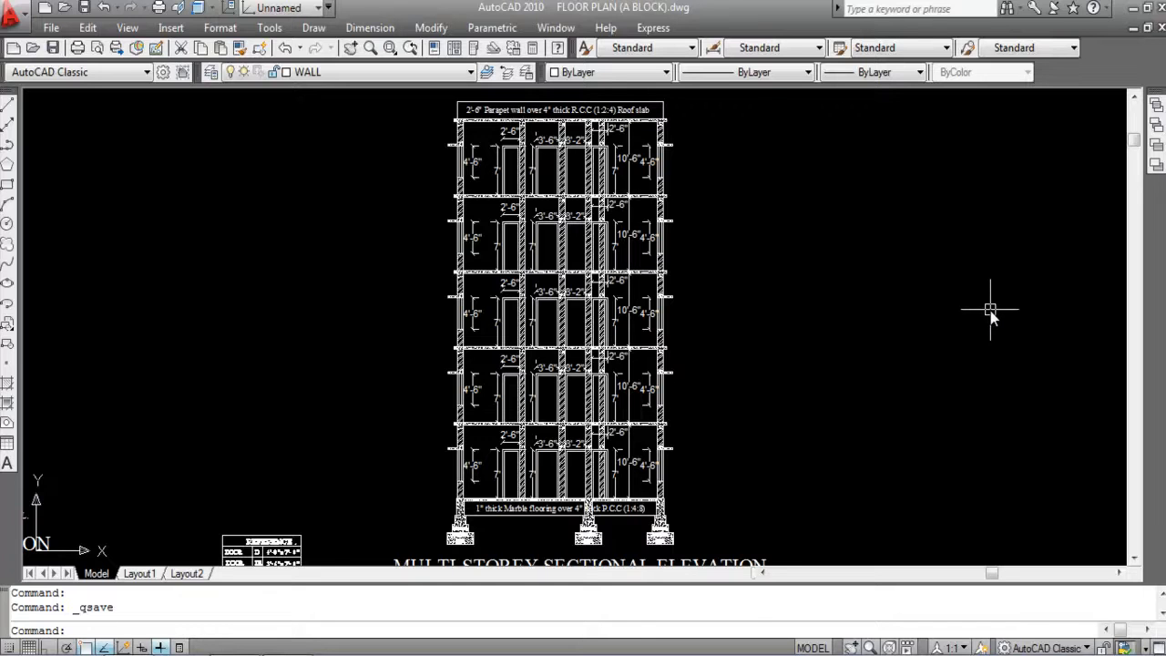
scroll(874, 260, "down", 2)
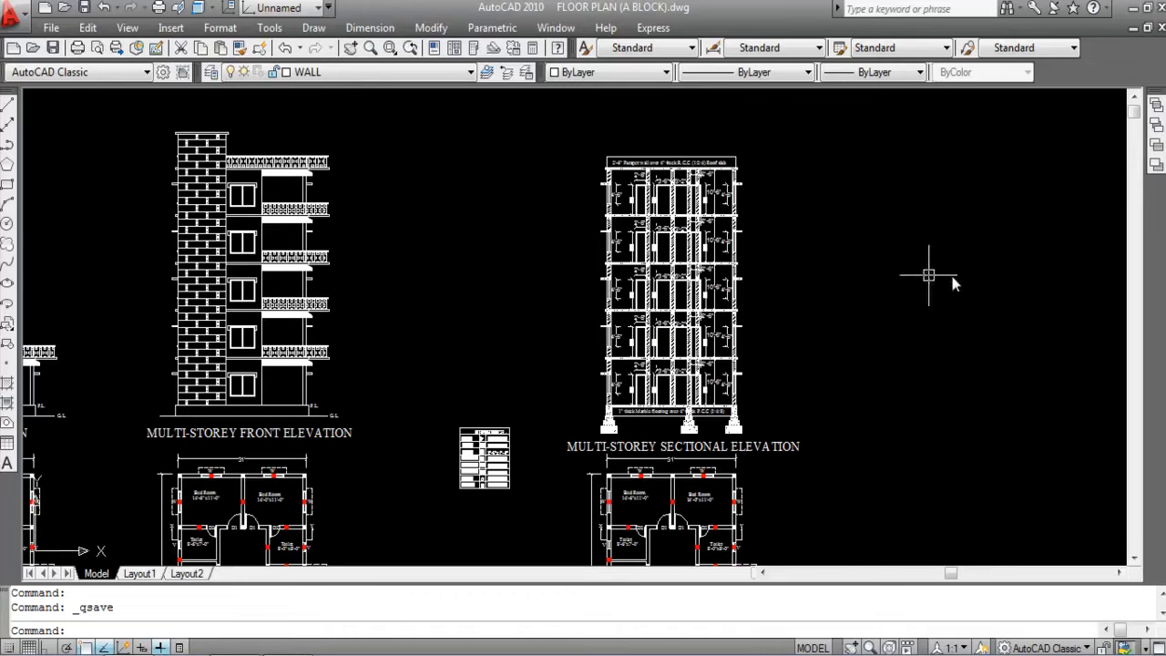
Step: Review the titled sectional elevation as a whole and its ground storey with door, window and storey-height dimensions
scroll(997, 273, "up", 1)
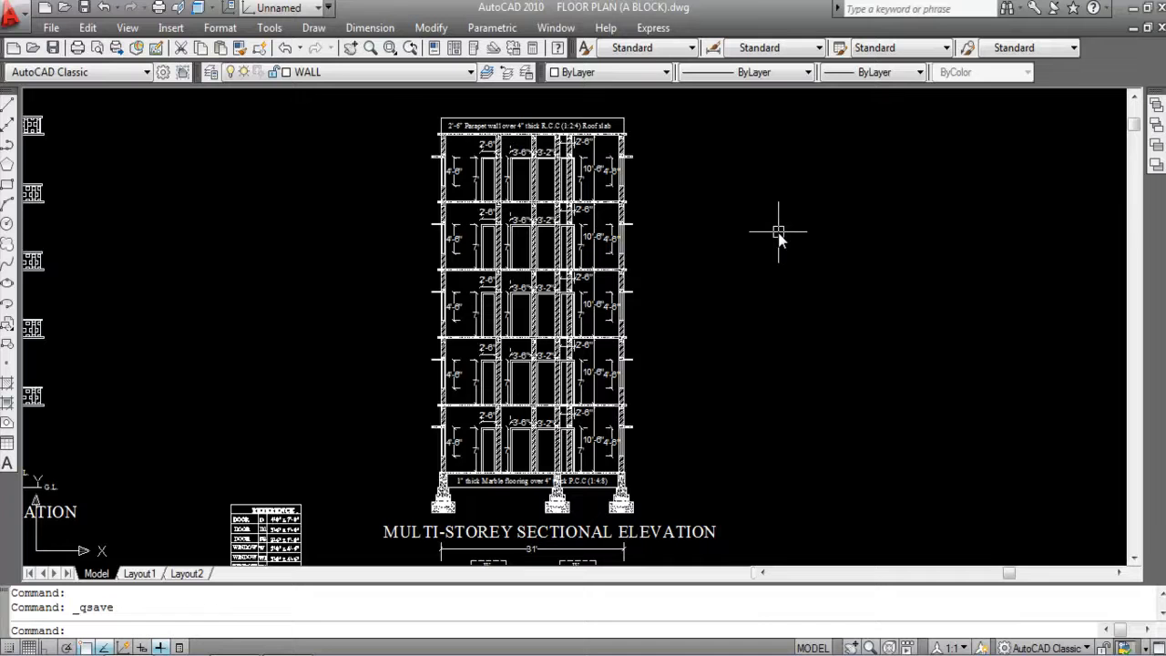
scroll(713, 250, "up", 2)
scroll(669, 221, "down", 1)
scroll(382, 383, "up", 4)
middle_click_drag(694, 286, 732, 215)
scroll(547, 429, "up", 4)
scroll(749, 426, "down", 3)
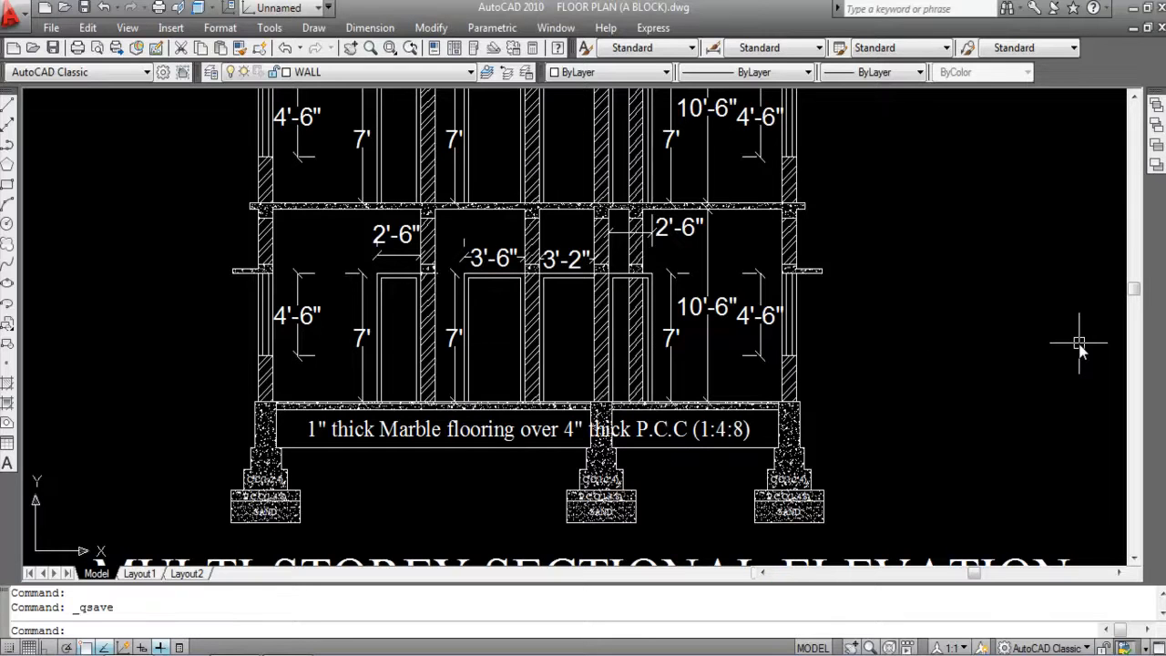
scroll(943, 364, "down", 4)
scroll(745, 446, "down", 2)
scroll(856, 323, "up", 1)
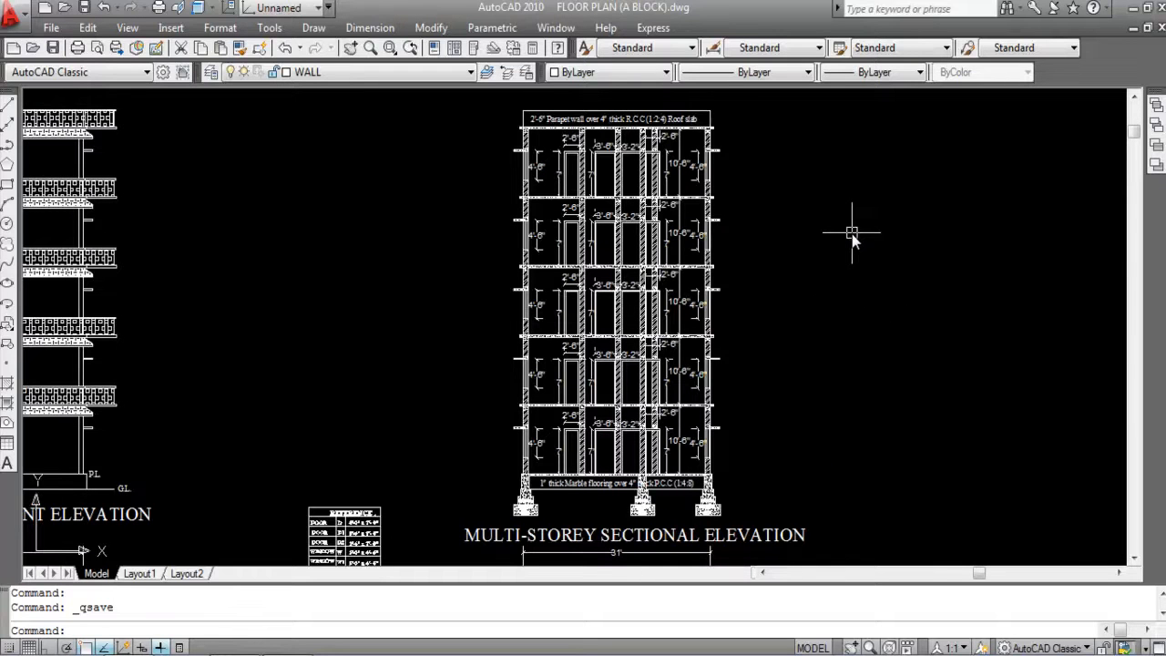
Step: Compare the sectional elevation with the multi-storey front elevation and the first floor plan's section markers
scroll(852, 235, "down", 2)
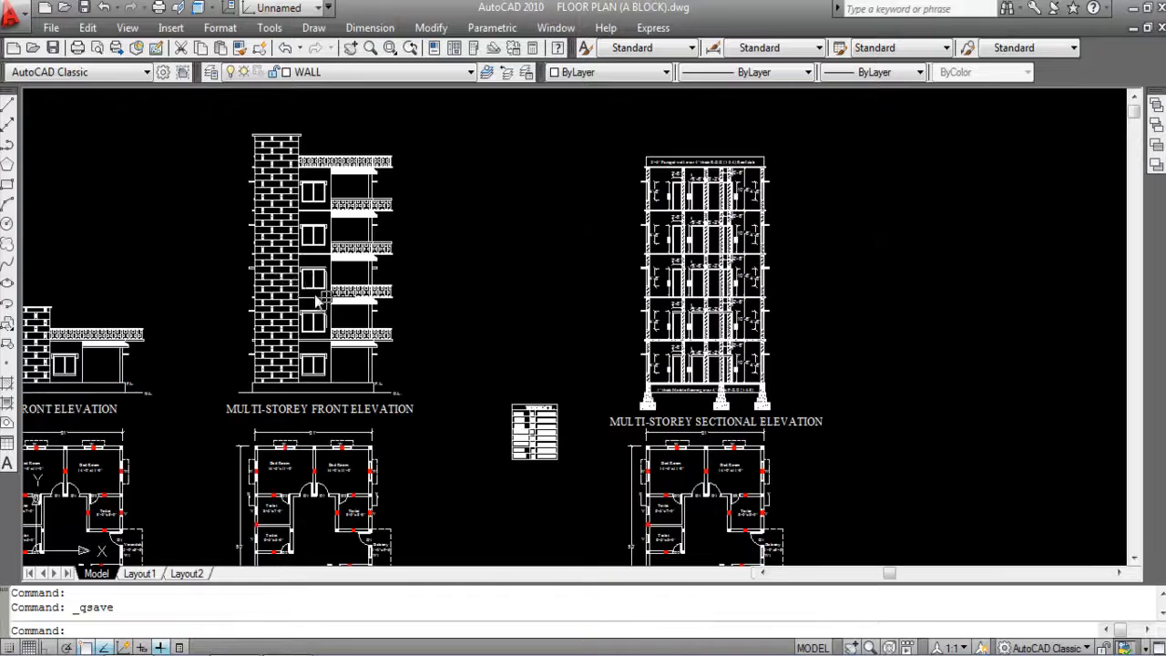
scroll(310, 290, "up", 3)
scroll(292, 285, "down", 1)
scroll(632, 318, "down", 4)
scroll(493, 290, "up", 5)
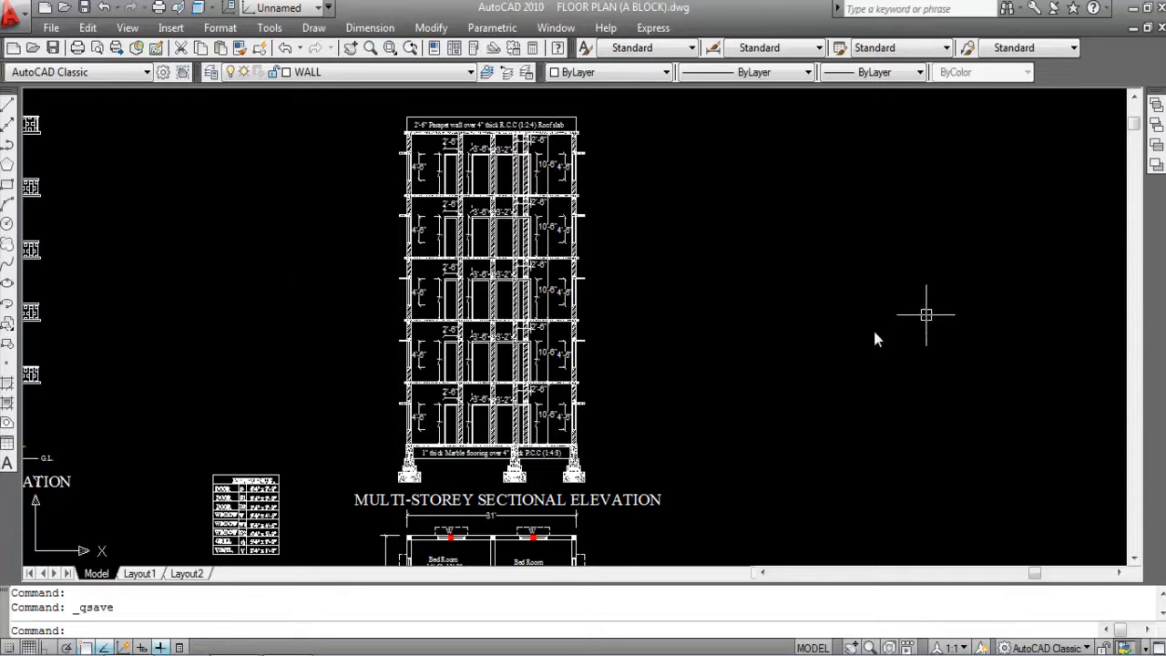
scroll(932, 314, "down", 3)
scroll(614, 390, "up", 6)
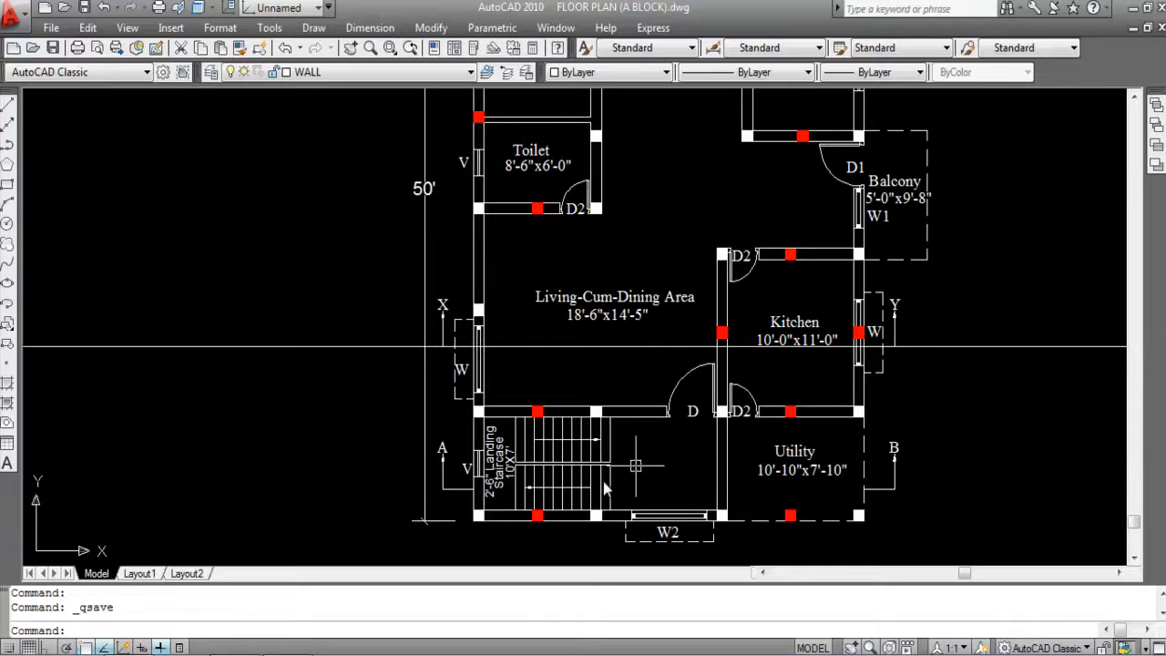
scroll(669, 491, "down", 1)
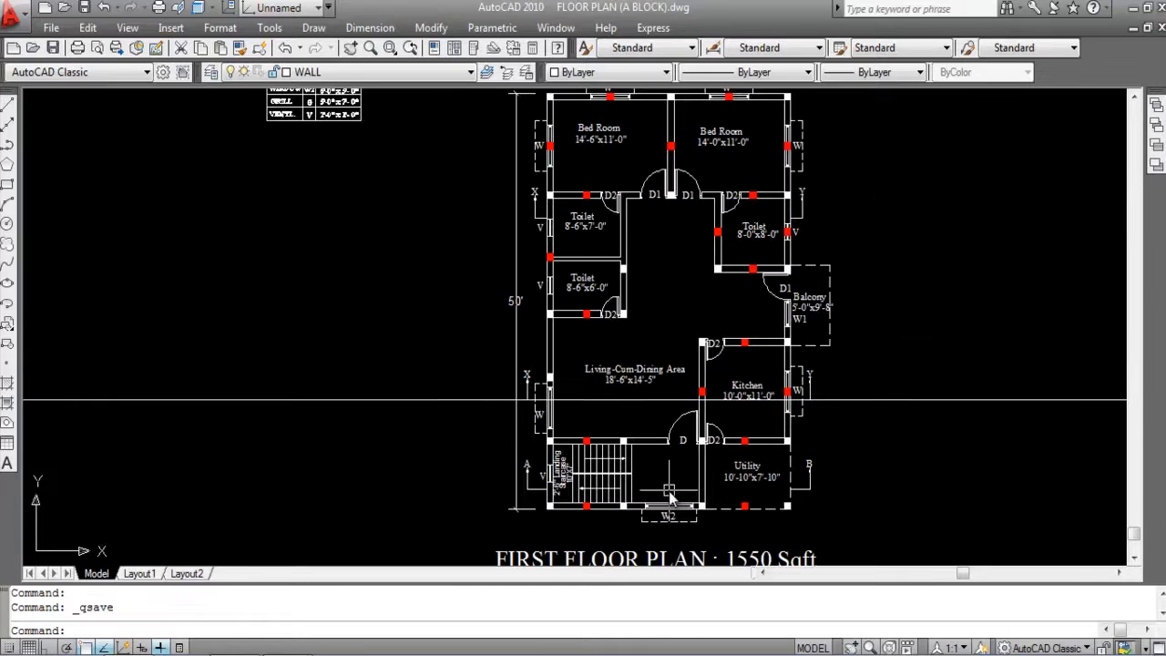
scroll(669, 496, "down", 3)
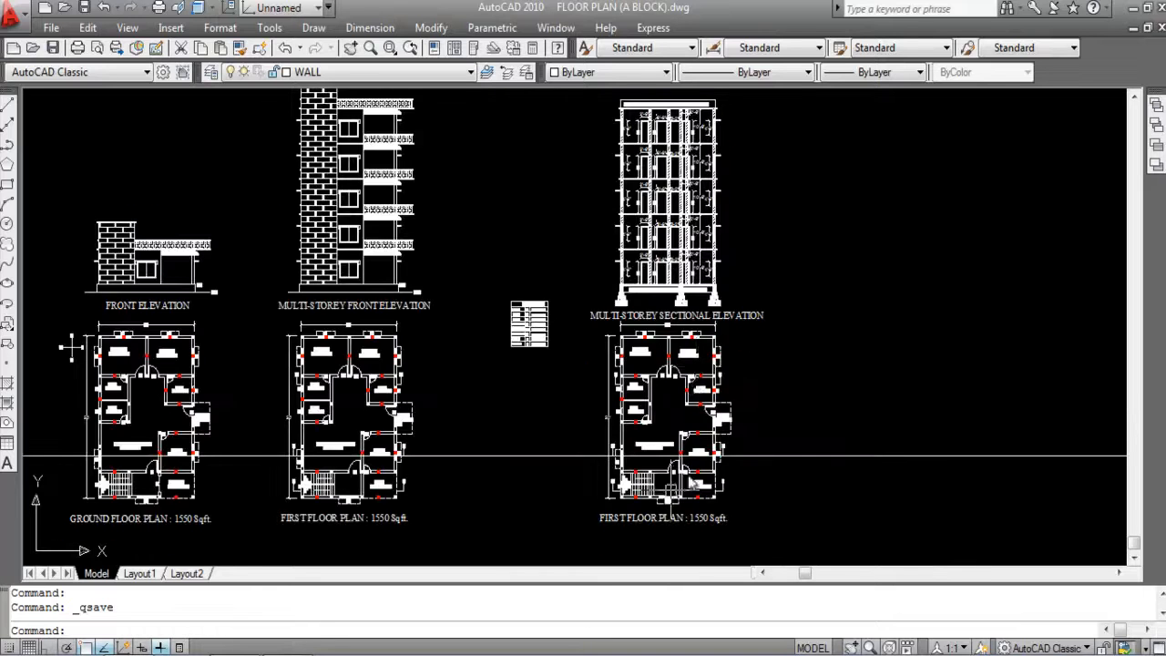
scroll(738, 255, "up", 4)
scroll(760, 179, "down", 1)
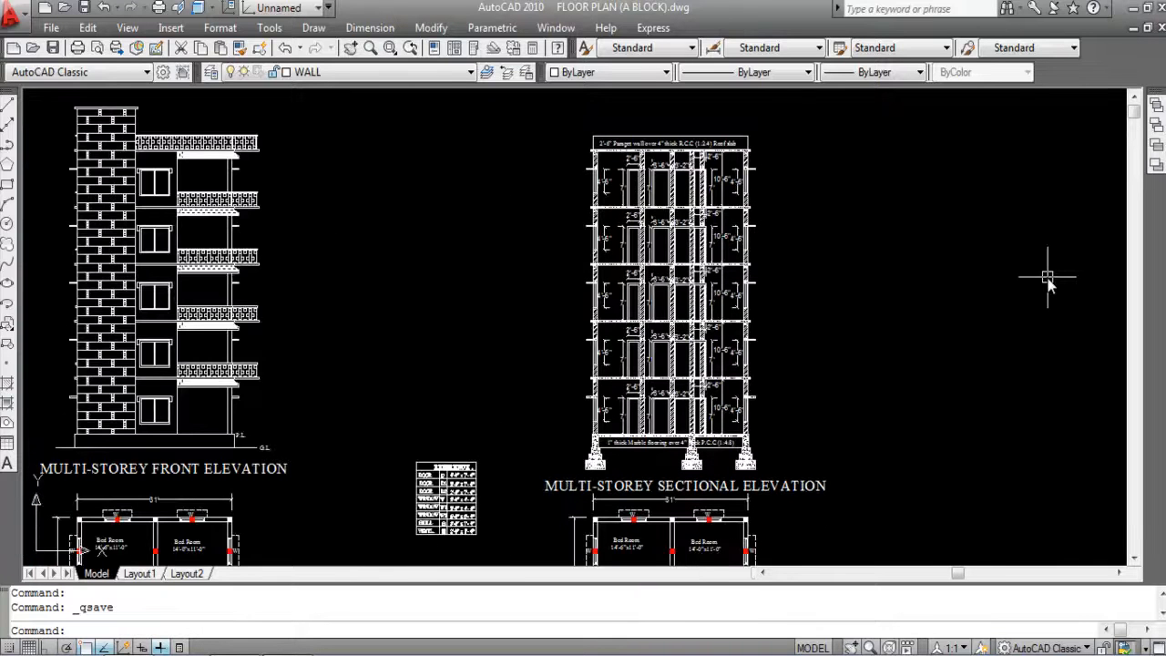